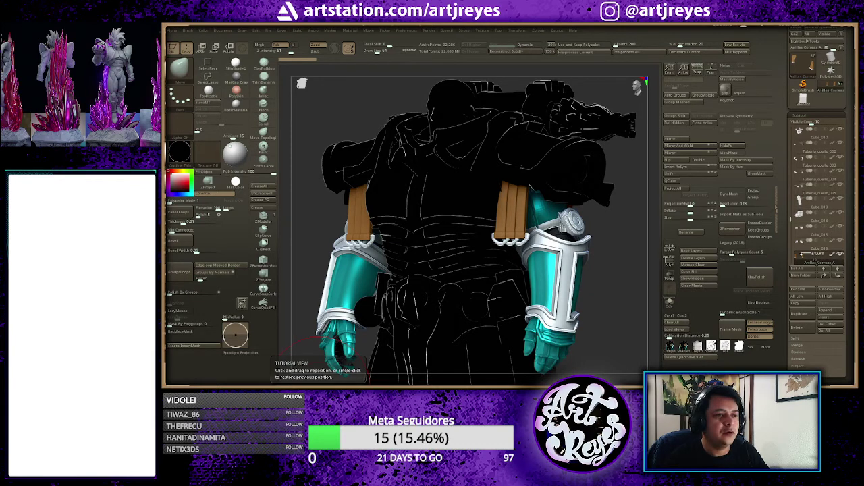
- Switch from ZBrush to Discord's feedback-collectibles channel
{"action": "key", "text": "alt+Tab"}
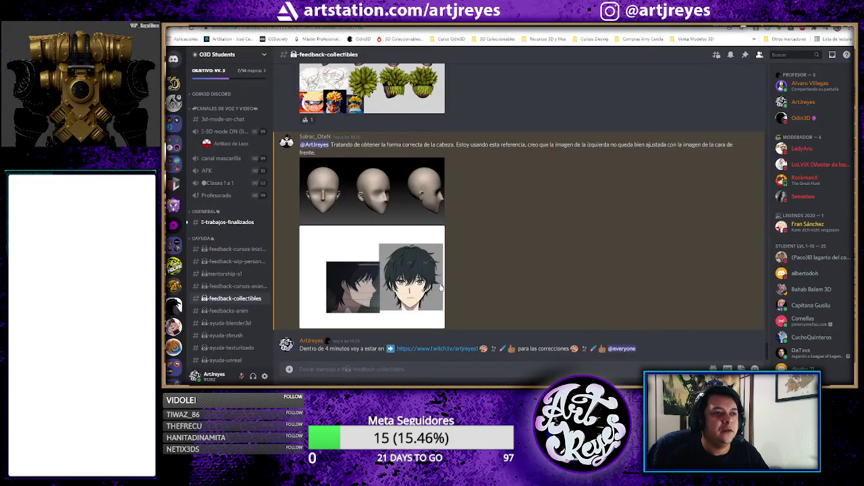
- Browse the student head-reference posts, then bring the Naruto head render sheet forward in Photoshop
{"action": "scroll", "coordinate": [510, 258], "scroll_direction": "up", "scroll_amount": 1}
{"action": "scroll", "coordinate": [510, 259], "scroll_direction": "up", "scroll_amount": 2}
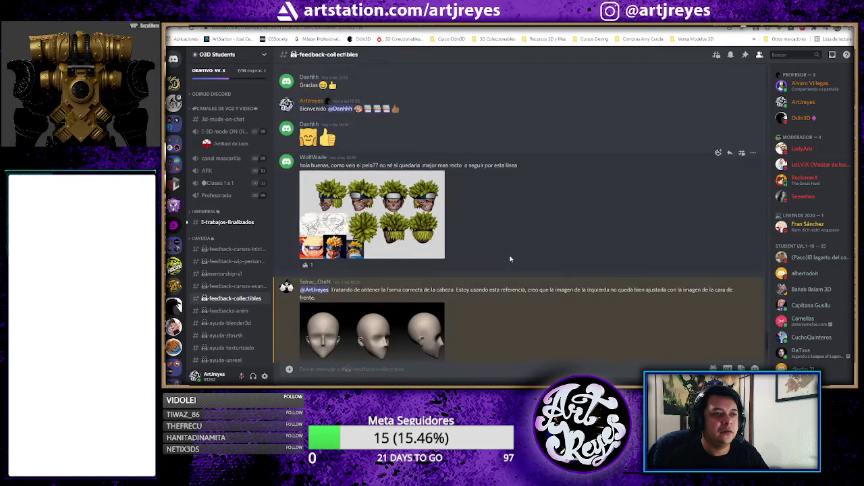
{"action": "scroll", "coordinate": [485, 217], "scroll_direction": "up", "scroll_amount": 1}
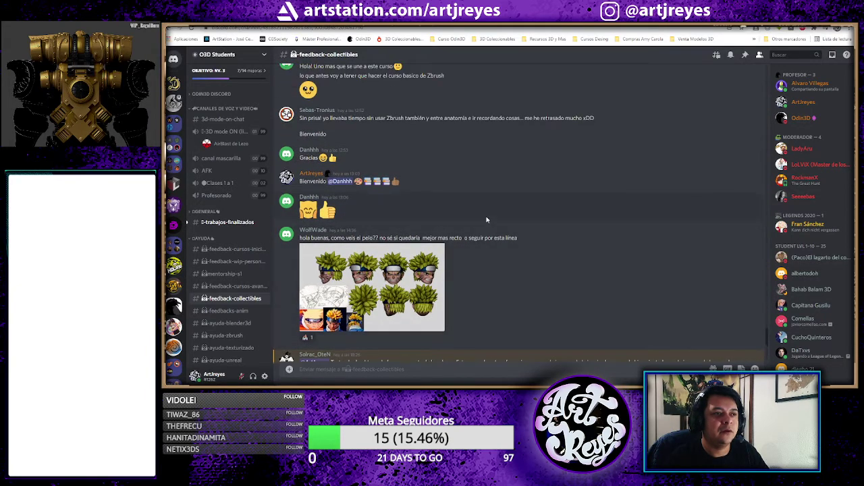
{"action": "scroll", "coordinate": [484, 219], "scroll_direction": "down", "scroll_amount": 1}
{"action": "scroll", "coordinate": [485, 220], "scroll_direction": "down", "scroll_amount": 2}
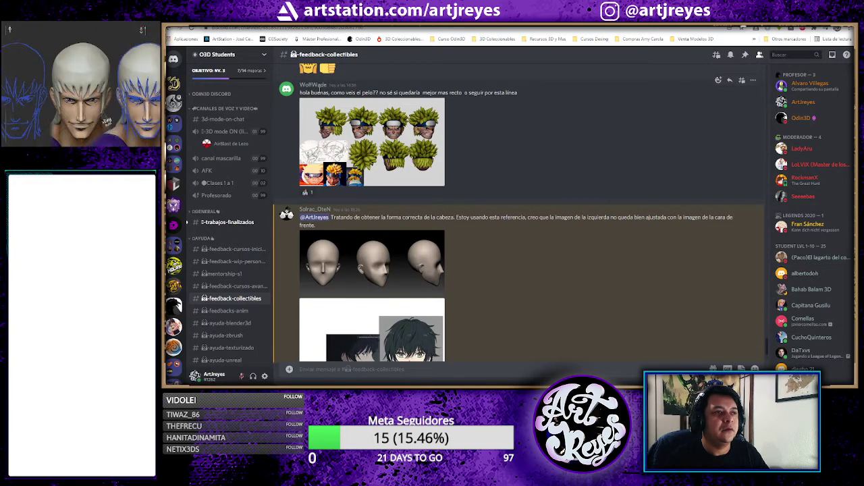
{"action": "scroll", "coordinate": [547, 256], "scroll_direction": "down", "scroll_amount": 1}
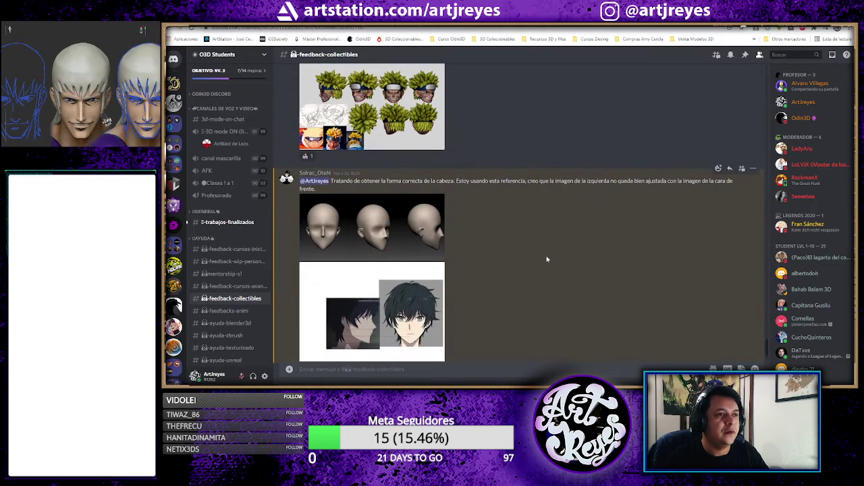
{"action": "scroll", "coordinate": [537, 256], "scroll_direction": "down", "scroll_amount": 1}
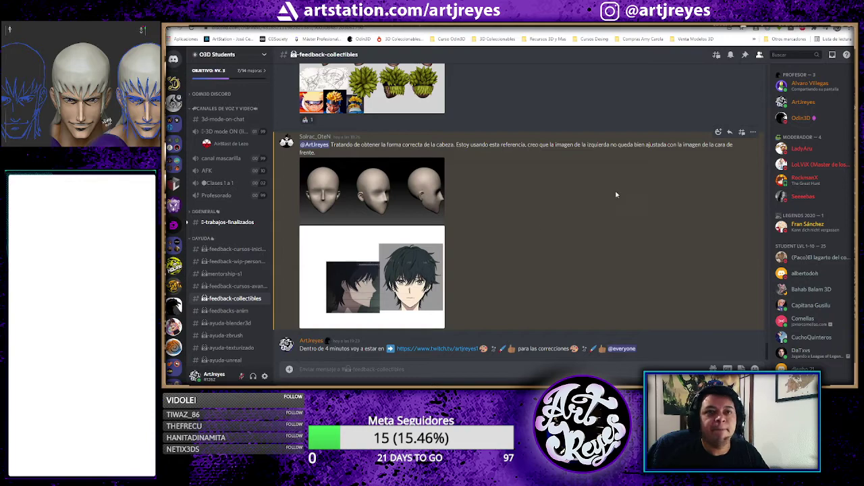
{"action": "key", "text": "alt+Tab"}
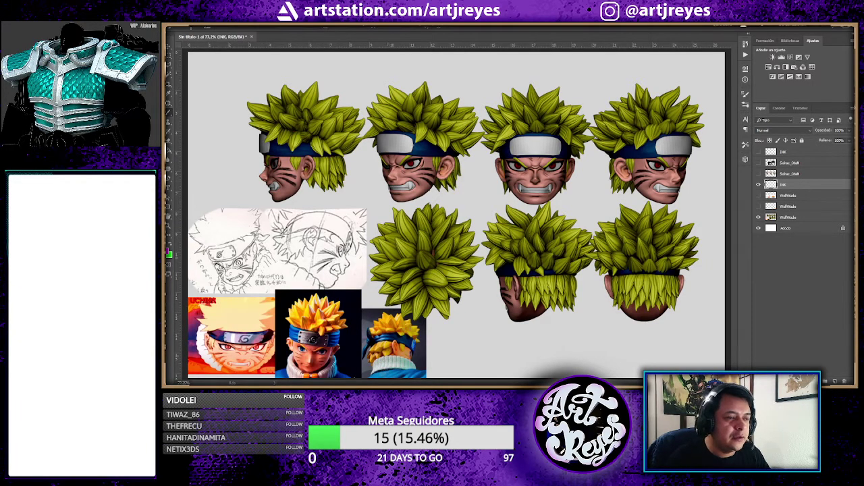
- Zoom into the three Naruto reference images and pan to the figurine's head
{"action": "scroll", "coordinate": [314, 348], "scroll_direction": "up", "scroll_amount": 2, "text": "alt"}
{"action": "scroll", "coordinate": [315, 348], "scroll_direction": "up", "scroll_amount": 2, "text": "alt"}
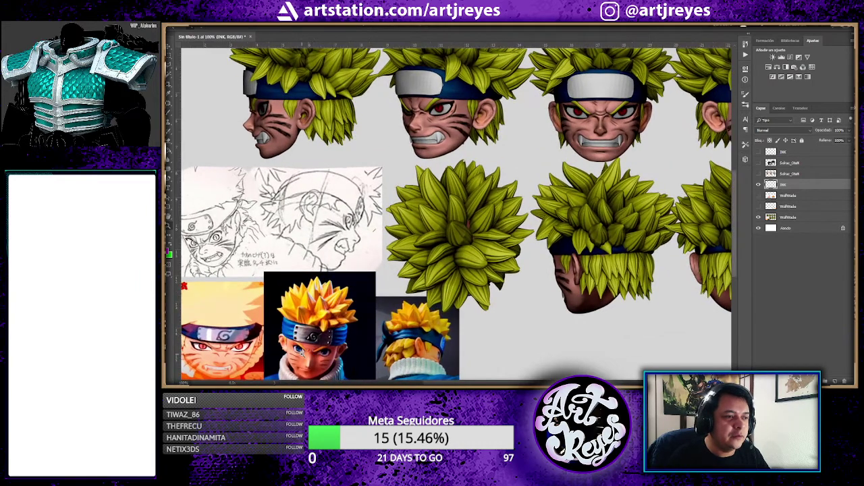
{"action": "scroll", "coordinate": [315, 348], "scroll_direction": "up", "scroll_amount": 2, "text": "alt"}
{"action": "left_click_drag", "start_coordinate": [357, 287], "coordinate": [441, 280]}
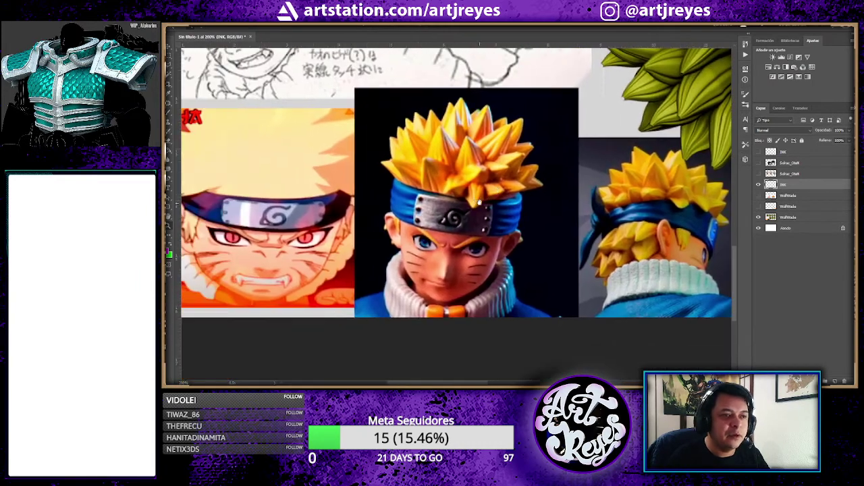
{"action": "mouse_move", "coordinate": [452, 232]}
{"action": "left_mouse_down"}
{"action": "mouse_move", "coordinate": [482, 253]}
{"action": "mouse_move", "coordinate": [480, 263]}
{"action": "left_mouse_up"}
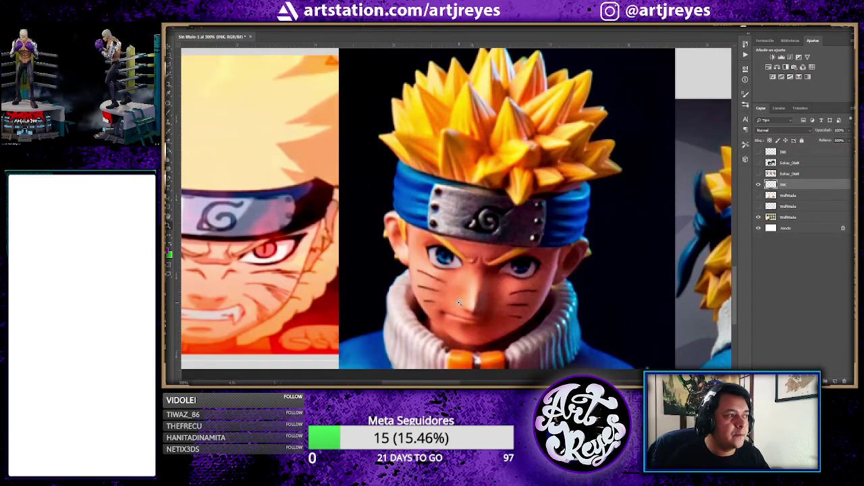
{"action": "mouse_move", "coordinate": [385, 287]}
{"action": "left_mouse_down"}
{"action": "mouse_move", "coordinate": [567, 280]}
{"action": "mouse_move", "coordinate": [478, 275]}
{"action": "left_mouse_up"}
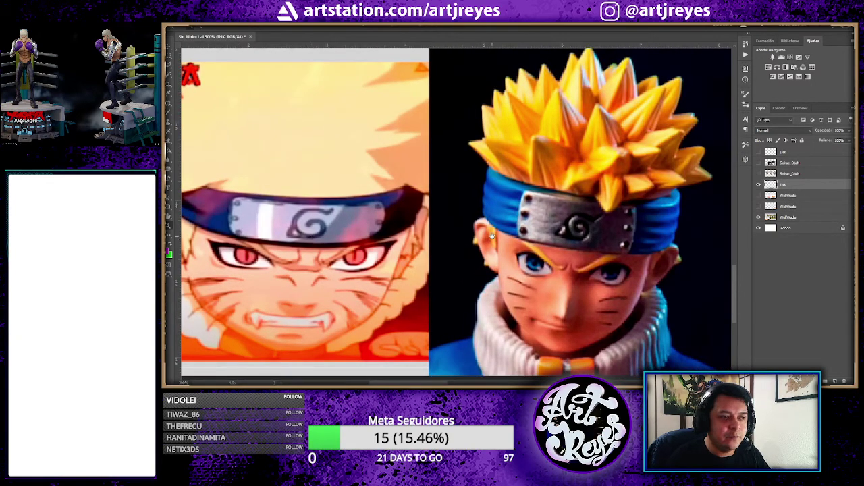
{"action": "left_click_drag", "start_coordinate": [491, 235], "coordinate": [462, 238]}
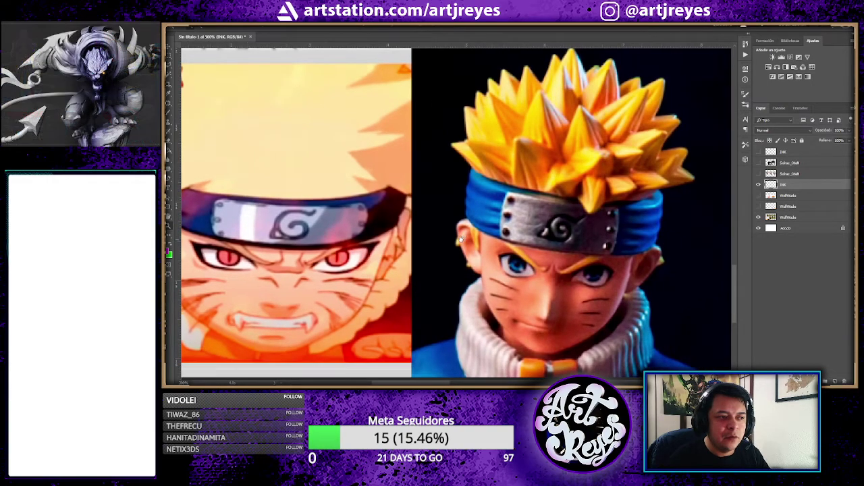
{"action": "left_click_drag", "start_coordinate": [560, 243], "coordinate": [513, 242]}
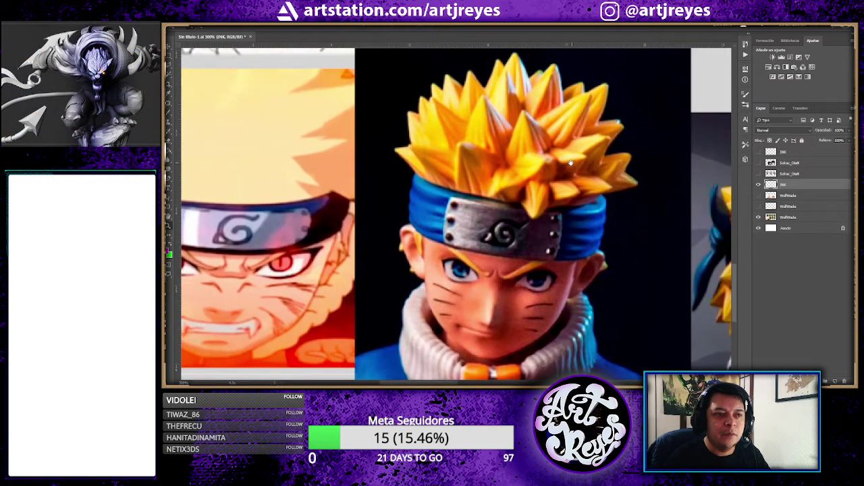
- Zoom in on the back-view figurine photo, fit the sheet, and return to Discord
{"action": "scroll", "coordinate": [459, 204], "scroll_direction": "up", "scroll_amount": 2, "text": "alt"}
{"action": "scroll", "coordinate": [459, 204], "scroll_direction": "up", "scroll_amount": 2, "text": "alt"}
{"action": "left_click_drag", "start_coordinate": [458, 204], "coordinate": [313, 214]}
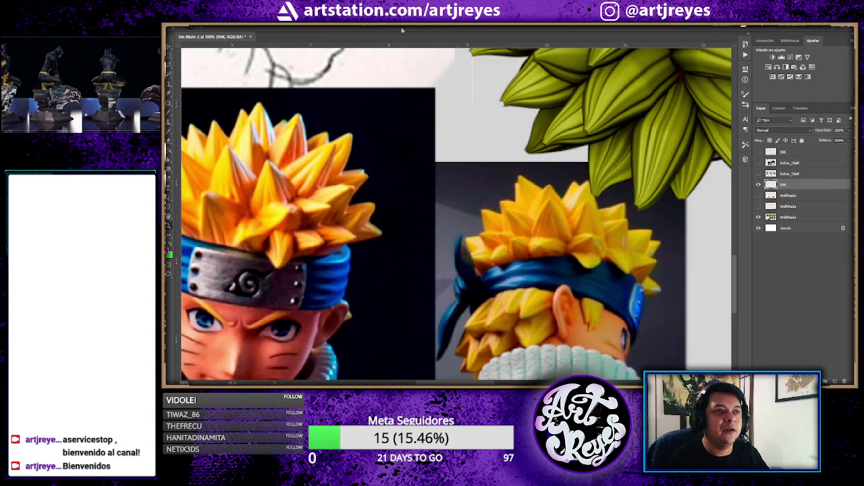
{"action": "key", "text": "ctrl+0"}
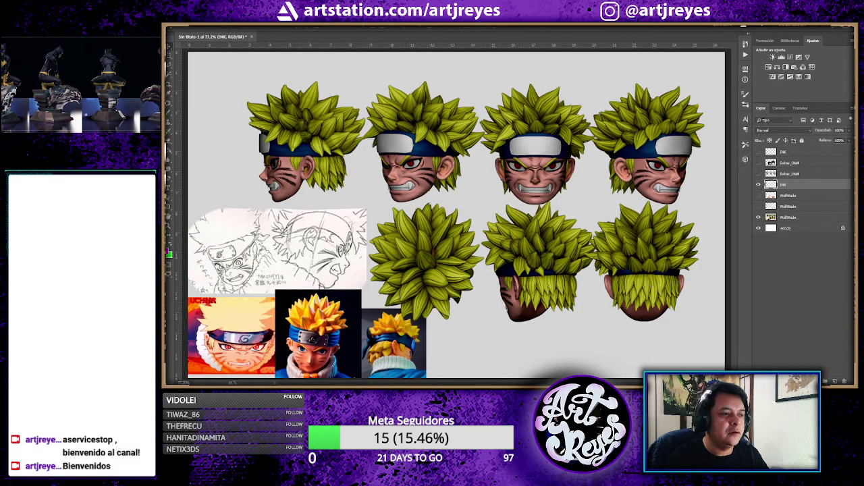
{"action": "key", "text": "alt+Tab"}
- Scroll up and down through the feedback-collectibles channel posts
{"action": "scroll", "coordinate": [513, 251], "scroll_direction": "up", "scroll_amount": 2}
{"action": "scroll", "coordinate": [513, 249], "scroll_direction": "up", "scroll_amount": 2}
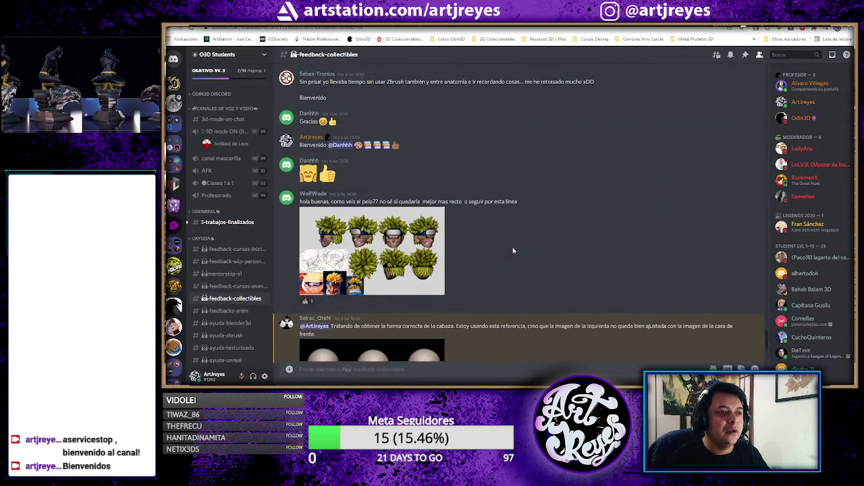
{"action": "scroll", "coordinate": [513, 249], "scroll_direction": "up", "scroll_amount": 1}
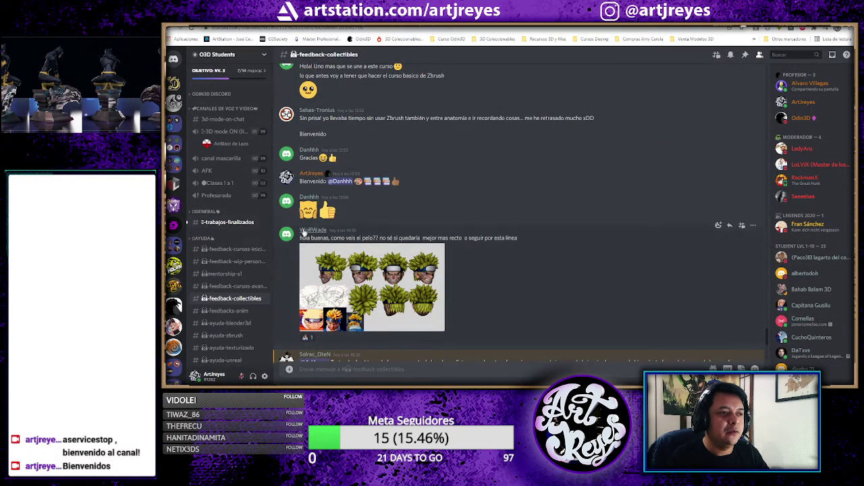
{"action": "mouse_move", "coordinate": [496, 250]}
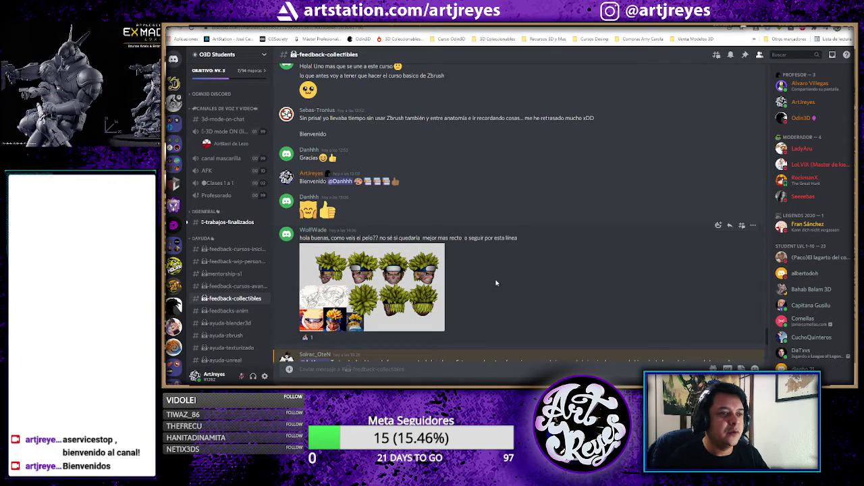
{"action": "scroll", "coordinate": [496, 283], "scroll_direction": "down", "scroll_amount": 3}
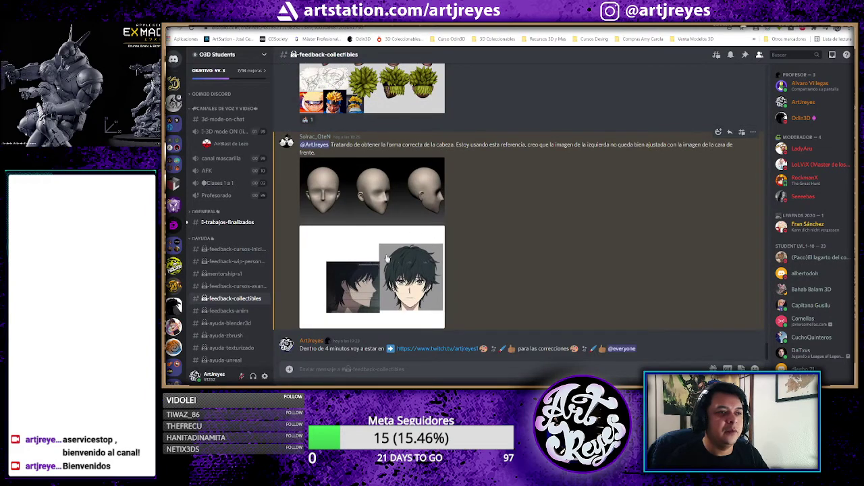
{"action": "scroll", "coordinate": [408, 284], "scroll_direction": "up", "scroll_amount": 1}
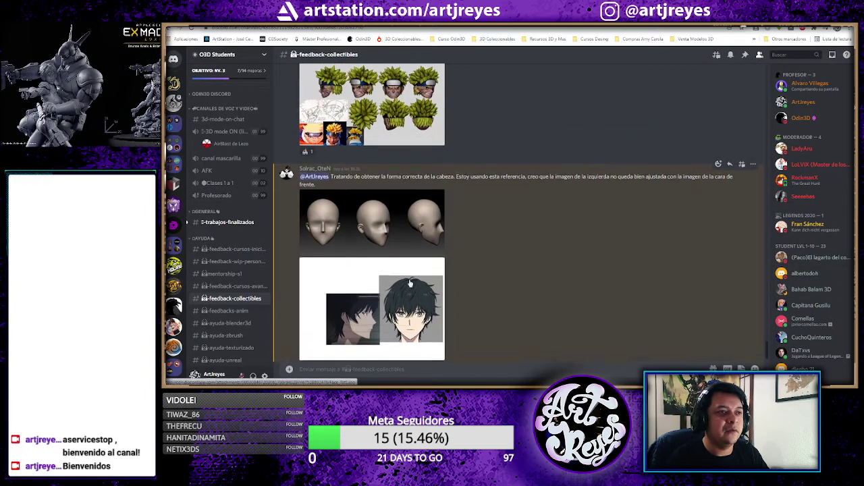
{"action": "scroll", "coordinate": [378, 230], "scroll_direction": "up", "scroll_amount": 1}
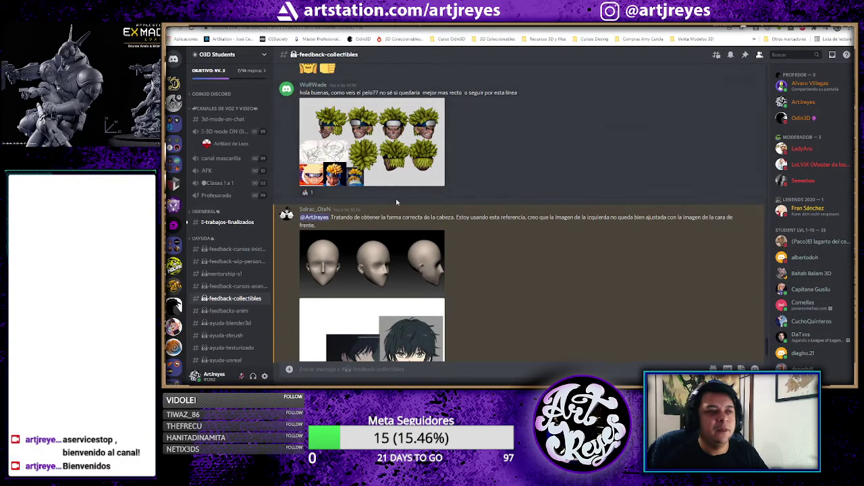
{"action": "scroll", "coordinate": [391, 202], "scroll_direction": "up", "scroll_amount": 3}
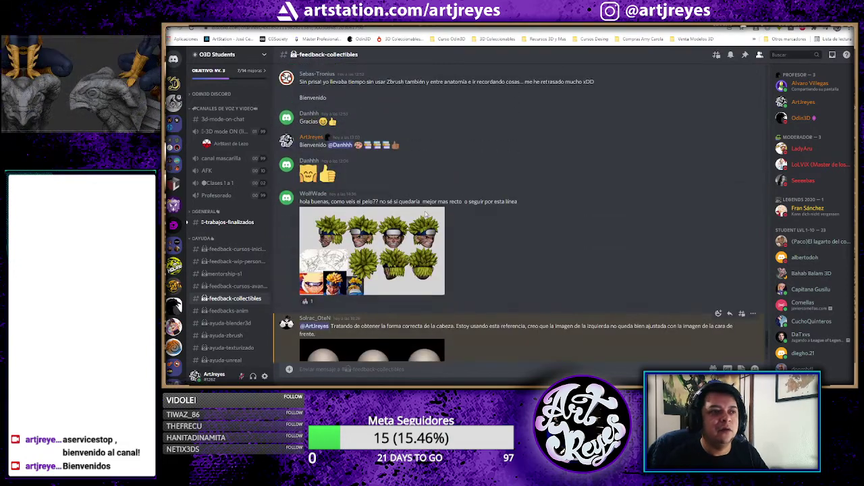
{"action": "scroll", "coordinate": [439, 236], "scroll_direction": "down", "scroll_amount": 4}
{"action": "scroll", "coordinate": [480, 250], "scroll_direction": "down", "scroll_amount": 1}
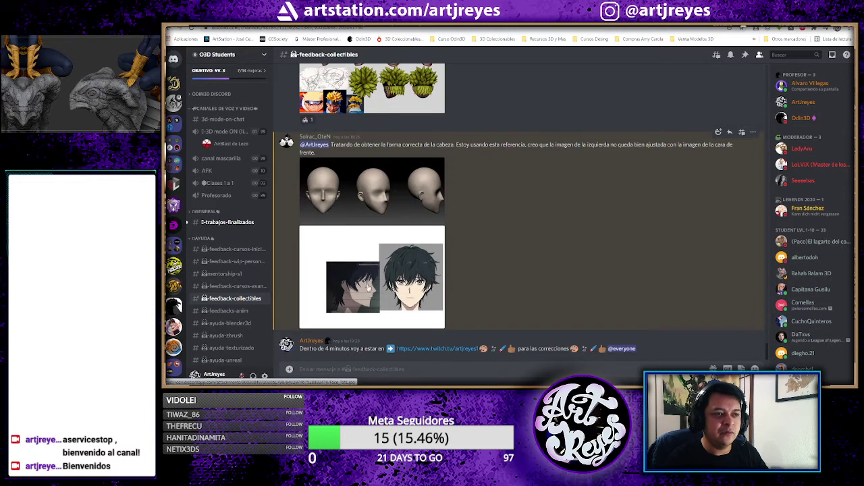
- Scroll the channel once more, then go back to the Naruto head sheet in Photoshop
{"action": "scroll", "coordinate": [448, 231], "scroll_direction": "up", "scroll_amount": 5}
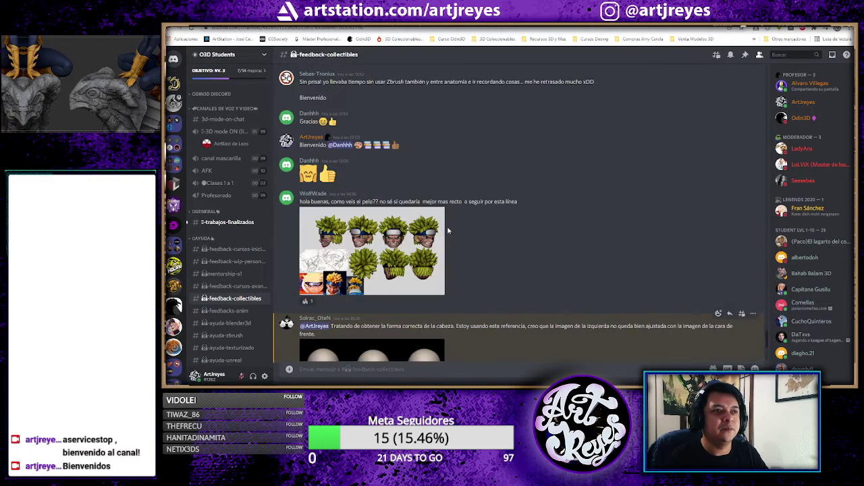
{"action": "scroll", "coordinate": [447, 231], "scroll_direction": "up", "scroll_amount": 5}
{"action": "scroll", "coordinate": [448, 231], "scroll_direction": "up", "scroll_amount": 5}
{"action": "scroll", "coordinate": [447, 231], "scroll_direction": "up", "scroll_amount": 5}
{"action": "scroll", "coordinate": [448, 231], "scroll_direction": "up", "scroll_amount": 3}
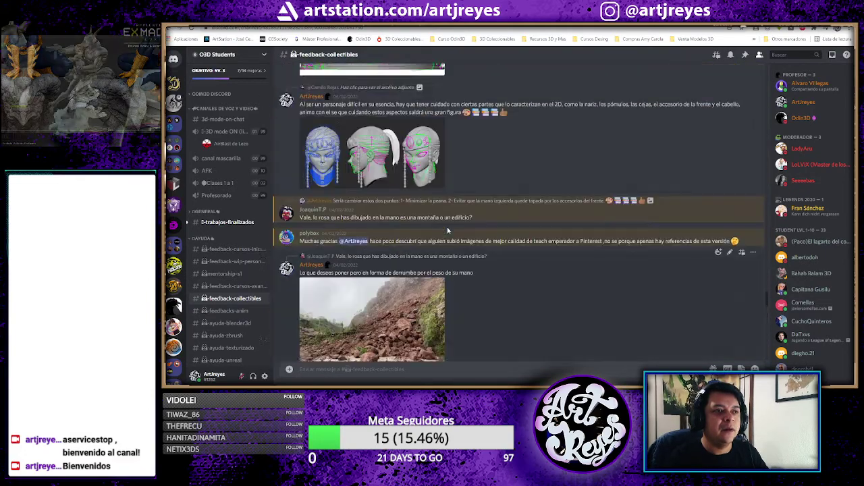
{"action": "scroll", "coordinate": [449, 232], "scroll_direction": "down", "scroll_amount": 5}
{"action": "scroll", "coordinate": [449, 234], "scroll_direction": "down", "scroll_amount": 4}
{"action": "scroll", "coordinate": [450, 234], "scroll_direction": "down", "scroll_amount": 1}
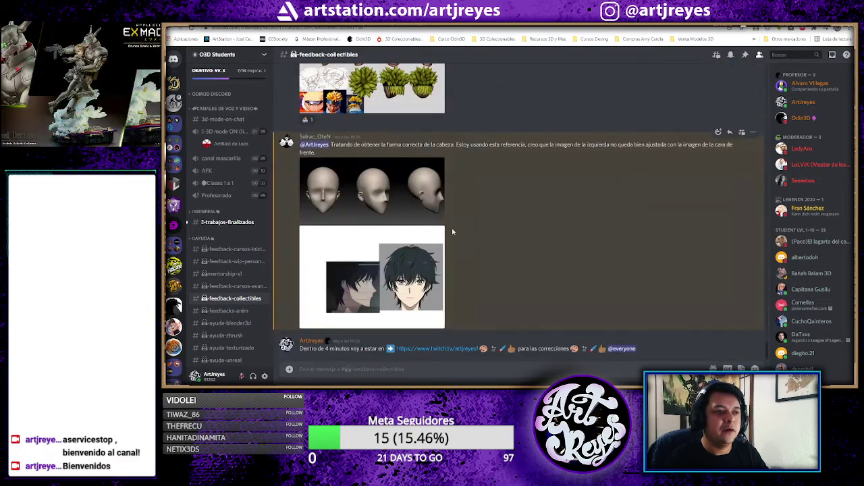
{"action": "key", "text": "alt+Tab"}
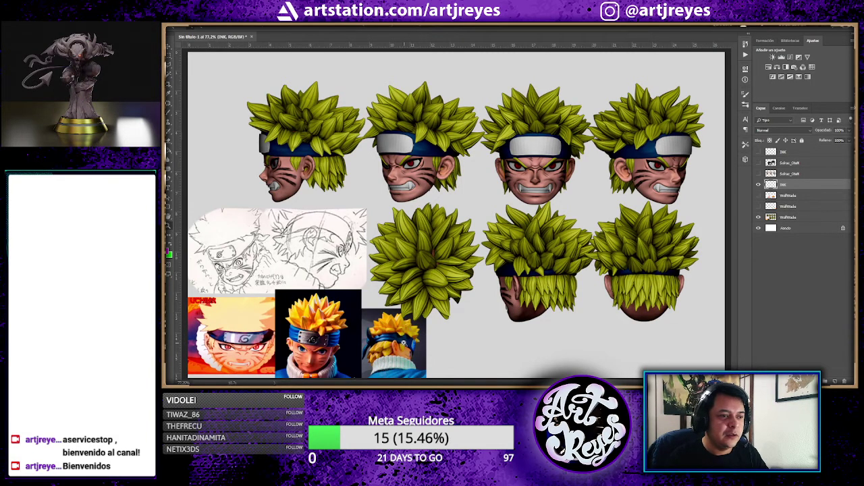
{"action": "scroll", "coordinate": [404, 343], "scroll_direction": "up", "scroll_amount": 1, "text": "alt"}
{"action": "left_click_drag", "start_coordinate": [407, 155], "coordinate": [526, 181]}
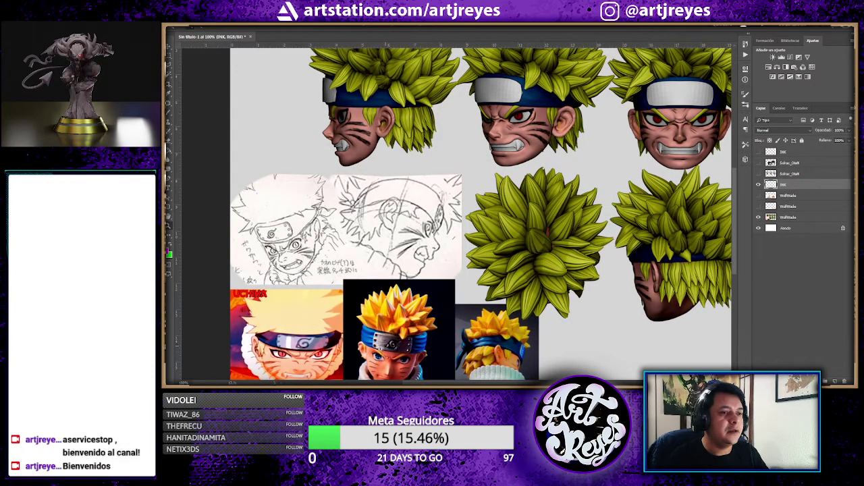
{"action": "mouse_move", "coordinate": [507, 201]}
{"action": "left_mouse_down"}
{"action": "mouse_move", "coordinate": [487, 269]}
{"action": "mouse_move", "coordinate": [456, 211]}
{"action": "mouse_move", "coordinate": [499, 121]}
{"action": "left_mouse_up"}
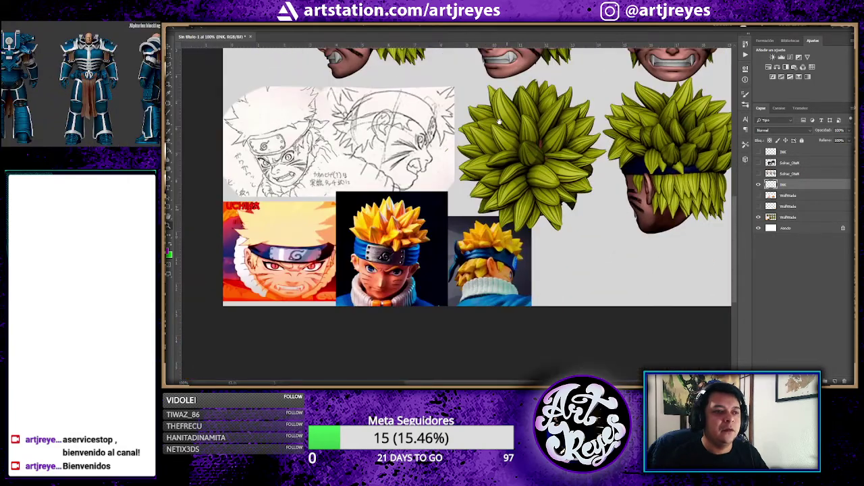
{"action": "scroll", "coordinate": [366, 236], "scroll_direction": "up", "scroll_amount": 2, "text": "alt"}
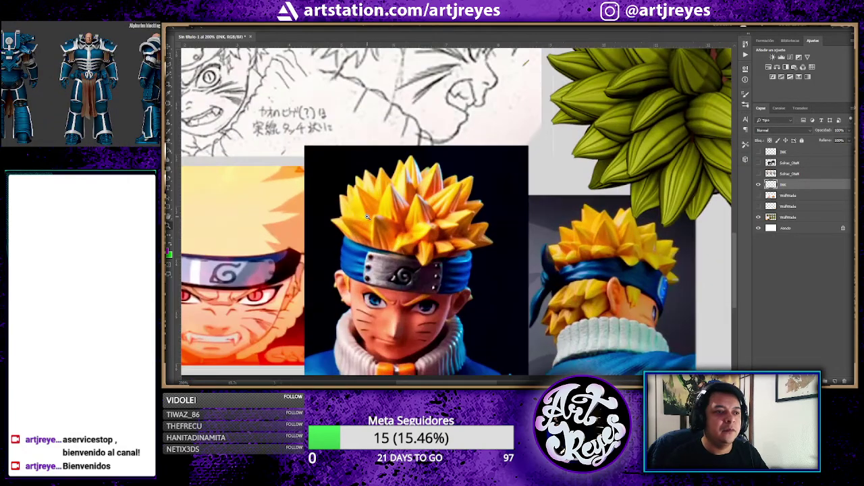
{"action": "scroll", "coordinate": [367, 229], "scroll_direction": "up", "scroll_amount": 1, "text": "alt"}
{"action": "scroll", "coordinate": [368, 219], "scroll_direction": "up", "scroll_amount": 1, "text": "alt"}
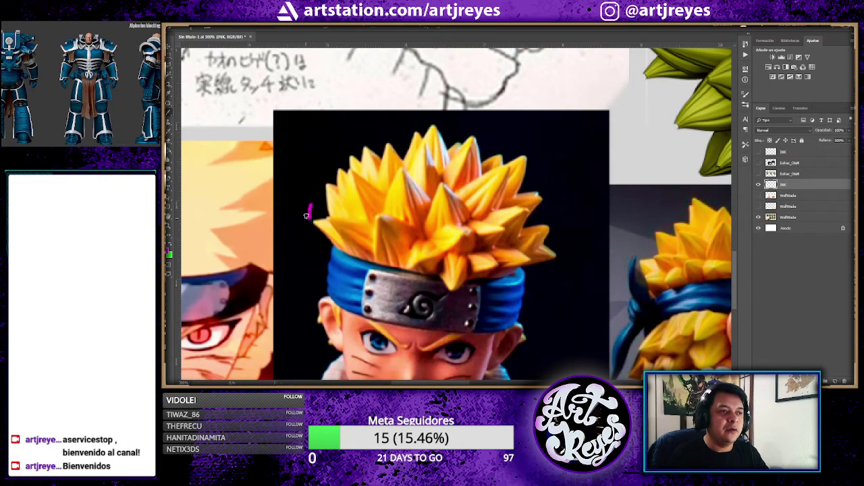
- Draw dashed magenta arcs around the hair on the front and back figurine photos
{"action": "left_click_drag", "start_coordinate": [310, 206], "coordinate": [306, 219]}
{"action": "mouse_move", "coordinate": [314, 188]}
{"action": "left_mouse_down"}
{"action": "mouse_move", "coordinate": [385, 130]}
{"action": "mouse_move", "coordinate": [433, 122]}
{"action": "left_mouse_up"}
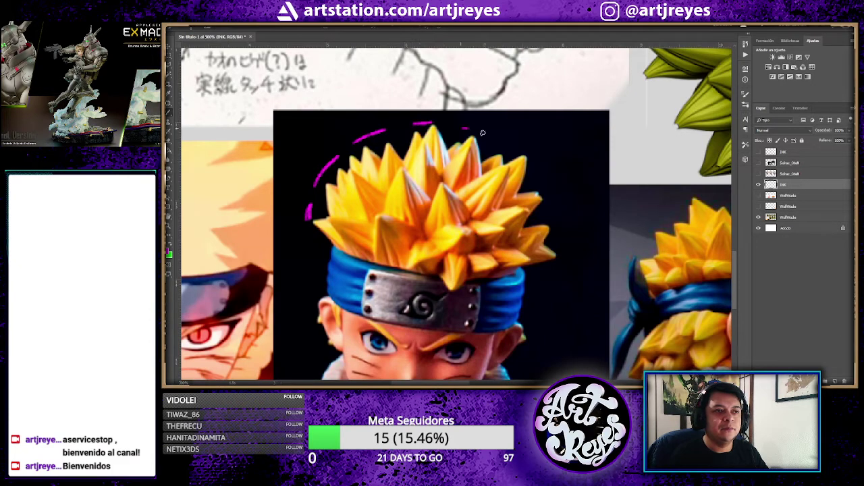
{"action": "mouse_move", "coordinate": [500, 140]}
{"action": "left_mouse_down"}
{"action": "mouse_move", "coordinate": [519, 148]}
{"action": "mouse_move", "coordinate": [545, 184]}
{"action": "mouse_move", "coordinate": [559, 223]}
{"action": "mouse_move", "coordinate": [557, 272]}
{"action": "left_mouse_up"}
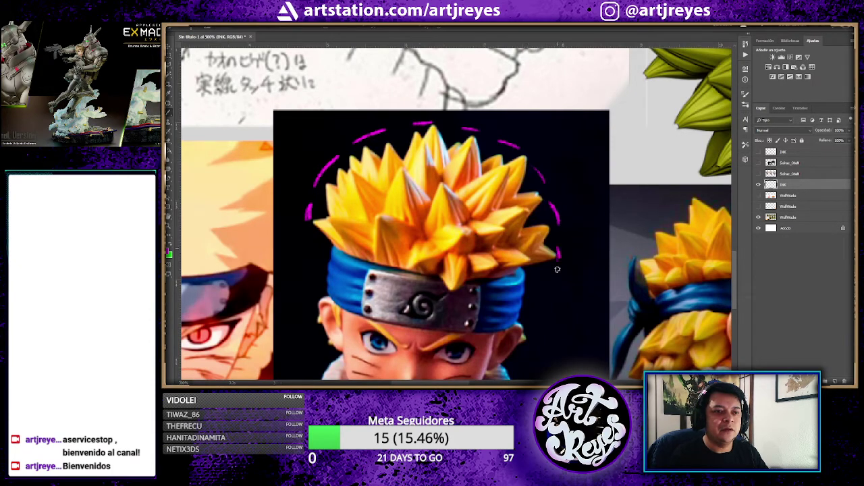
{"action": "left_click_drag", "start_coordinate": [540, 189], "coordinate": [464, 208]}
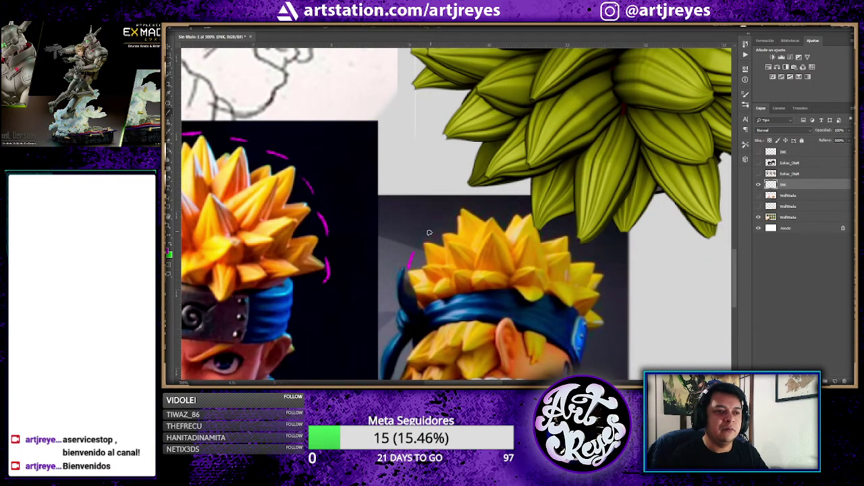
{"action": "mouse_move", "coordinate": [431, 227]}
{"action": "left_mouse_down"}
{"action": "mouse_move", "coordinate": [497, 202]}
{"action": "mouse_move", "coordinate": [550, 215]}
{"action": "left_mouse_up"}
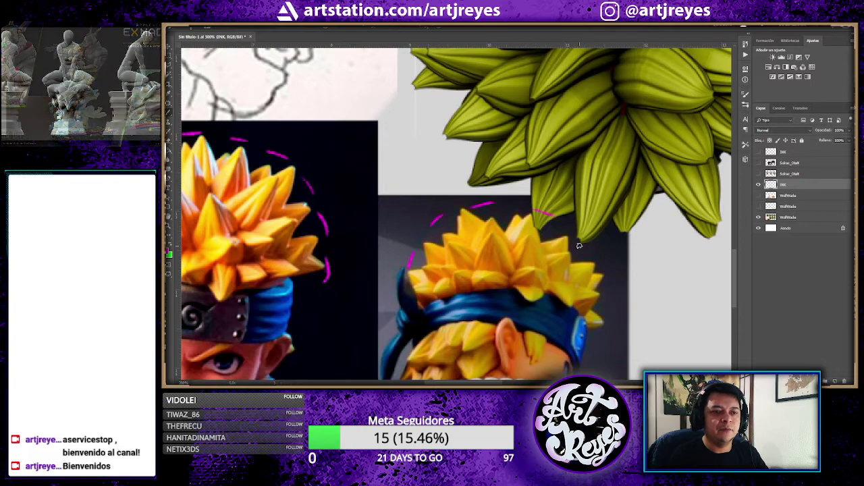
{"action": "left_click_drag", "start_coordinate": [579, 246], "coordinate": [609, 323]}
{"action": "left_click_drag", "start_coordinate": [540, 269], "coordinate": [601, 198]}
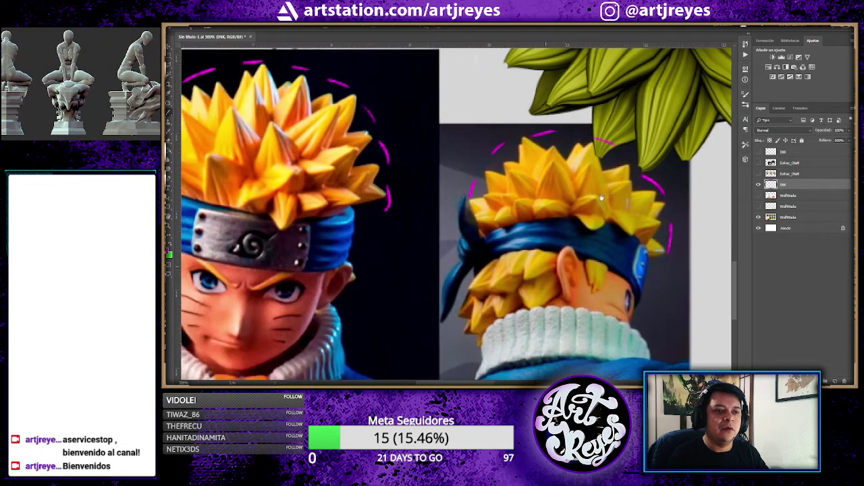
{"action": "scroll", "coordinate": [484, 230], "scroll_direction": "up", "scroll_amount": 3, "text": "alt"}
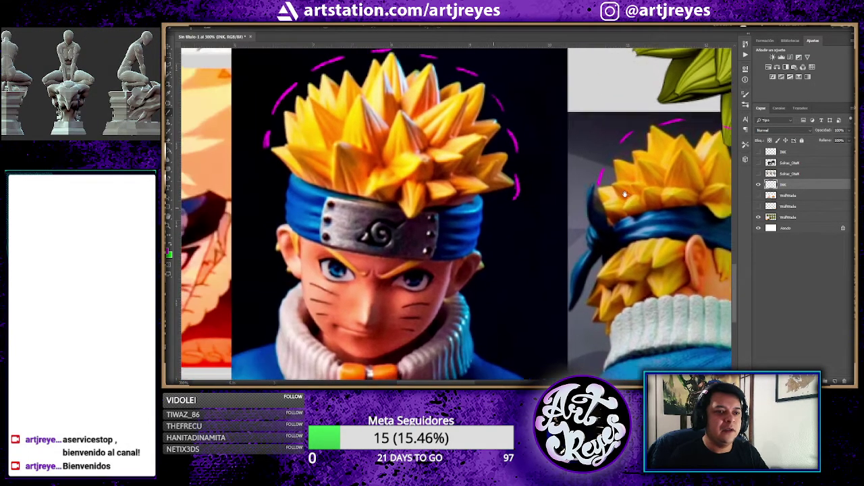
{"action": "scroll", "coordinate": [543, 236], "scroll_direction": "down", "scroll_amount": 2, "text": "alt"}
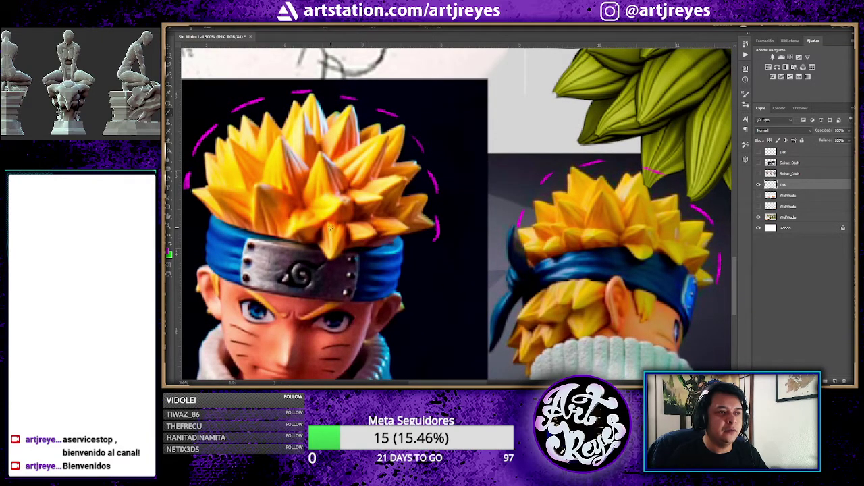
- Add a magenta V mark above the headband and an arrow to it, undoing stray strokes
{"action": "left_click_drag", "start_coordinate": [322, 239], "coordinate": [419, 235]}
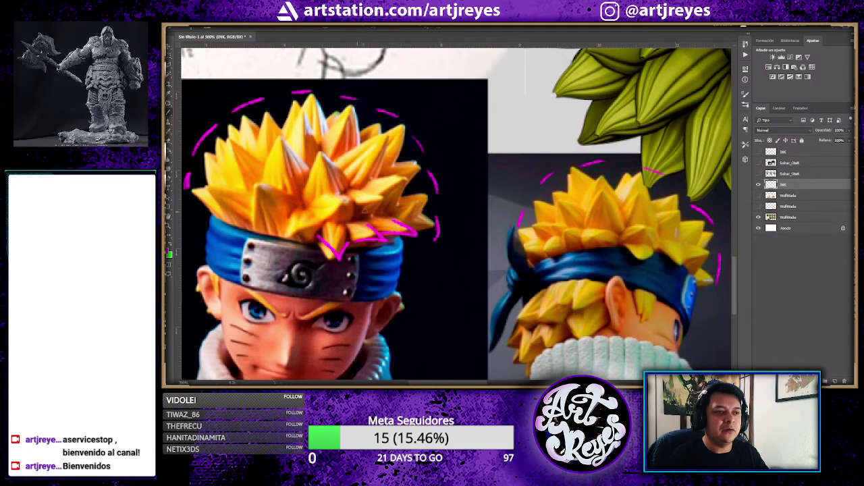
{"action": "mouse_move", "coordinate": [549, 211]}
{"action": "left_mouse_down"}
{"action": "mouse_move", "coordinate": [620, 205]}
{"action": "mouse_move", "coordinate": [510, 208]}
{"action": "left_mouse_up"}
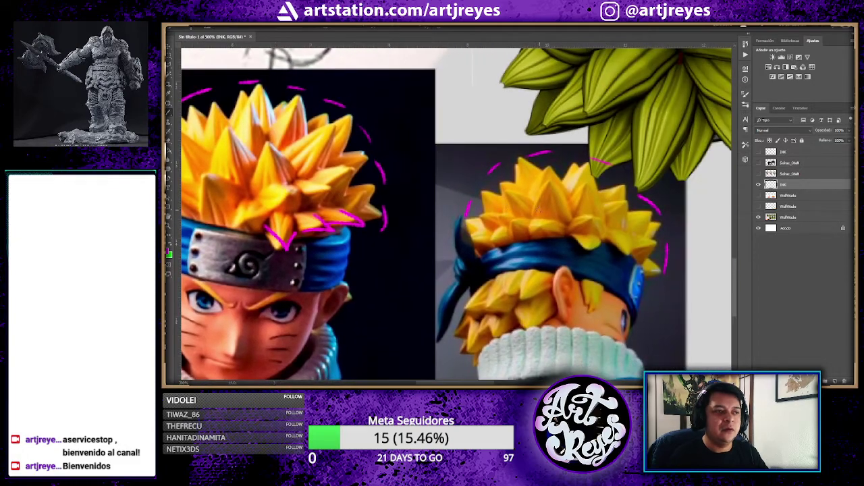
{"action": "left_click_drag", "start_coordinate": [600, 222], "coordinate": [571, 221]}
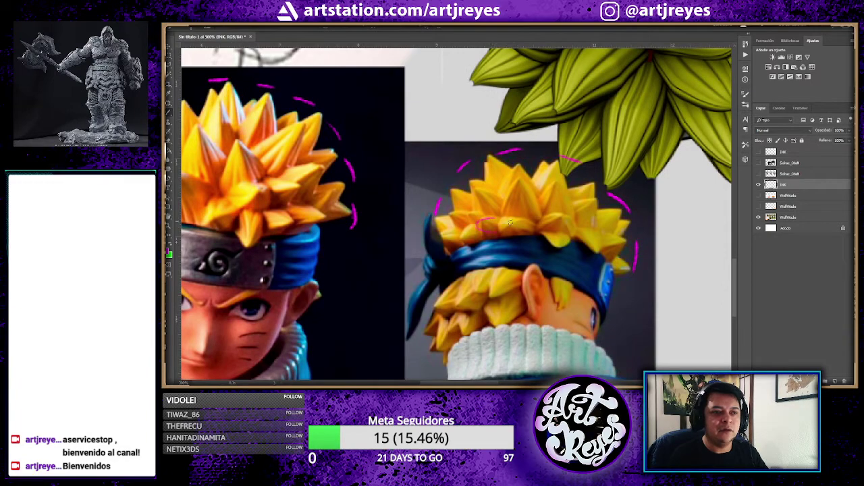
{"action": "mouse_move", "coordinate": [503, 220]}
{"action": "left_mouse_down"}
{"action": "mouse_move", "coordinate": [586, 226]}
{"action": "mouse_move", "coordinate": [581, 236]}
{"action": "mouse_move", "coordinate": [599, 255]}
{"action": "left_mouse_up"}
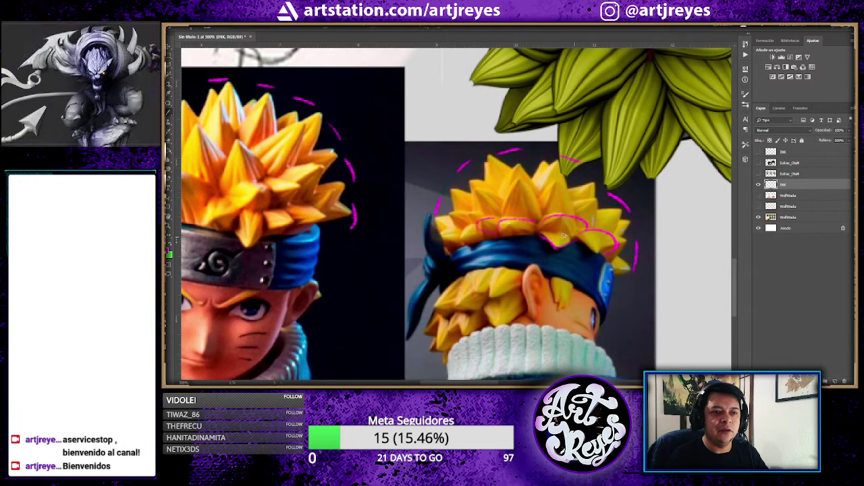
{"action": "key", "text": "ctrl+z"}
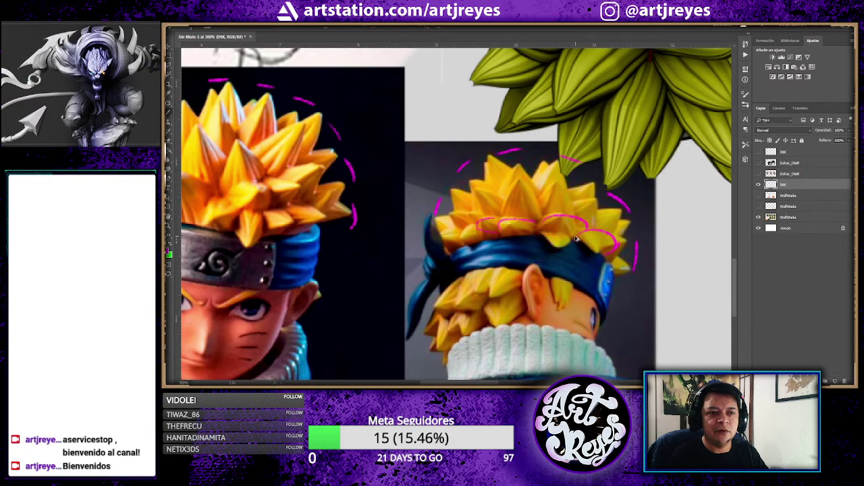
{"action": "key", "text": "ctrl+z"}
{"action": "key", "text": "ctrl+z"}
{"action": "key", "text": "ctrl+z"}
{"action": "key", "text": "ctrl+z"}
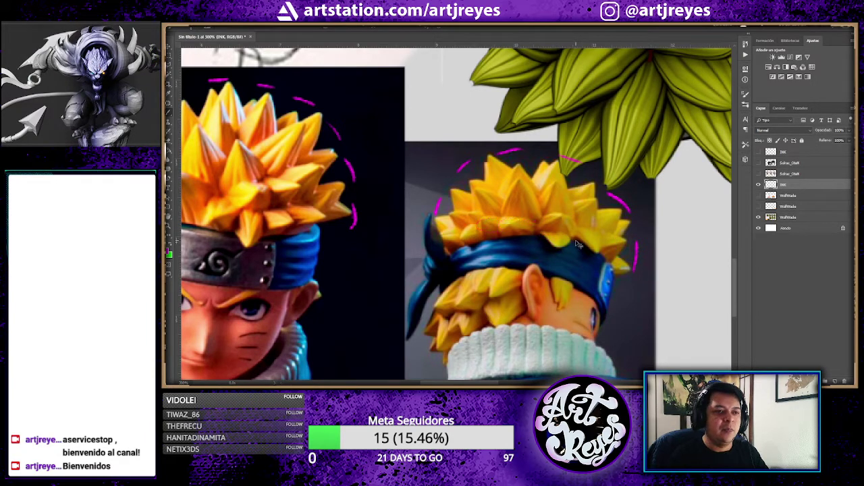
{"action": "mouse_move", "coordinate": [581, 225]}
{"action": "left_mouse_down"}
{"action": "mouse_move", "coordinate": [595, 271]}
{"action": "mouse_move", "coordinate": [606, 268]}
{"action": "mouse_move", "coordinate": [594, 213]}
{"action": "mouse_move", "coordinate": [628, 199]}
{"action": "left_mouse_up"}
{"action": "key", "text": "ctrl+z"}
- Pan and zoom across the sheet to the anime Naruto image with the UCHIHA text
{"action": "left_click_drag", "start_coordinate": [481, 230], "coordinate": [592, 207]}
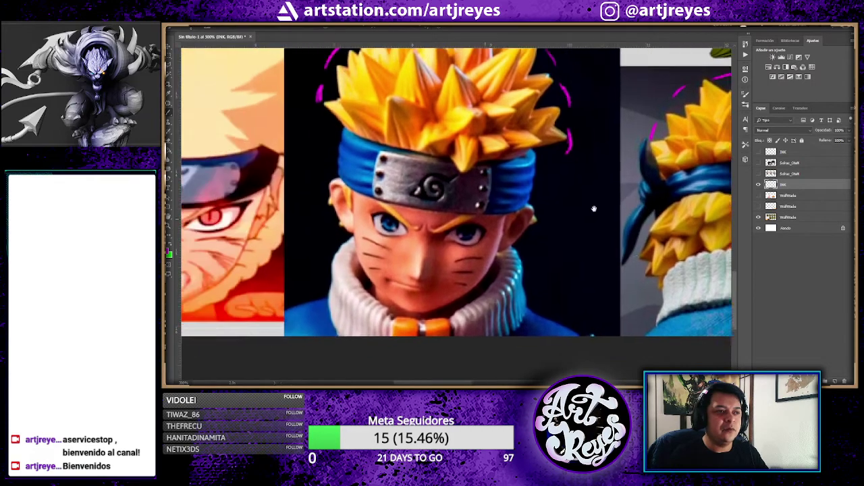
{"action": "left_click_drag", "start_coordinate": [446, 223], "coordinate": [591, 216]}
{"action": "left_click_drag", "start_coordinate": [459, 223], "coordinate": [546, 222]}
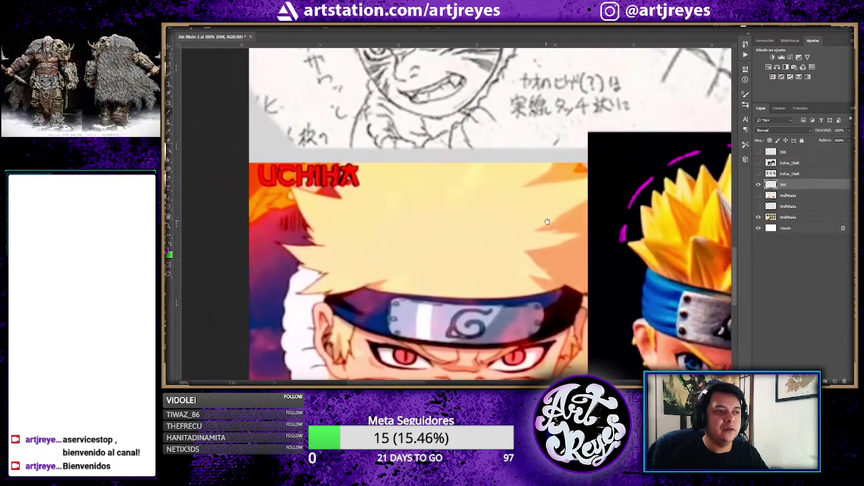
{"action": "left_click_drag", "start_coordinate": [642, 226], "coordinate": [592, 201]}
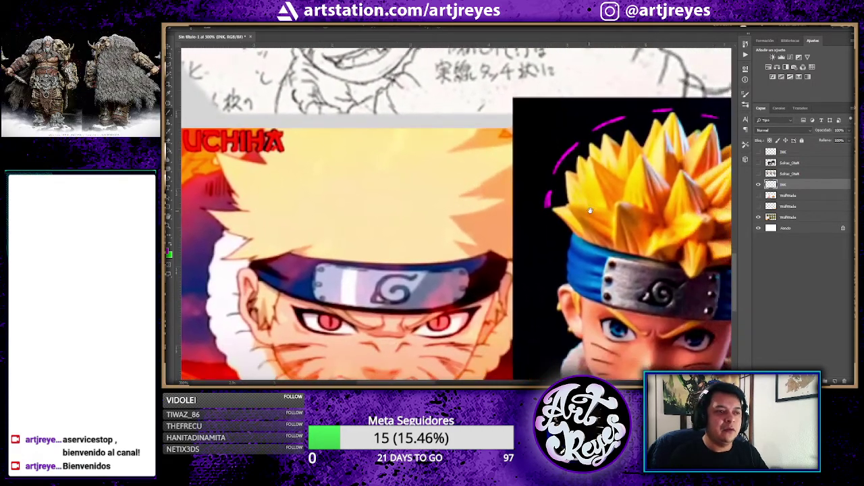
{"action": "scroll", "coordinate": [590, 202], "scroll_direction": "up", "scroll_amount": 2, "text": "alt"}
{"action": "scroll", "coordinate": [589, 206], "scroll_direction": "up", "scroll_amount": 2, "text": "alt"}
{"action": "scroll", "coordinate": [587, 208], "scroll_direction": "up", "scroll_amount": 2, "text": "alt"}
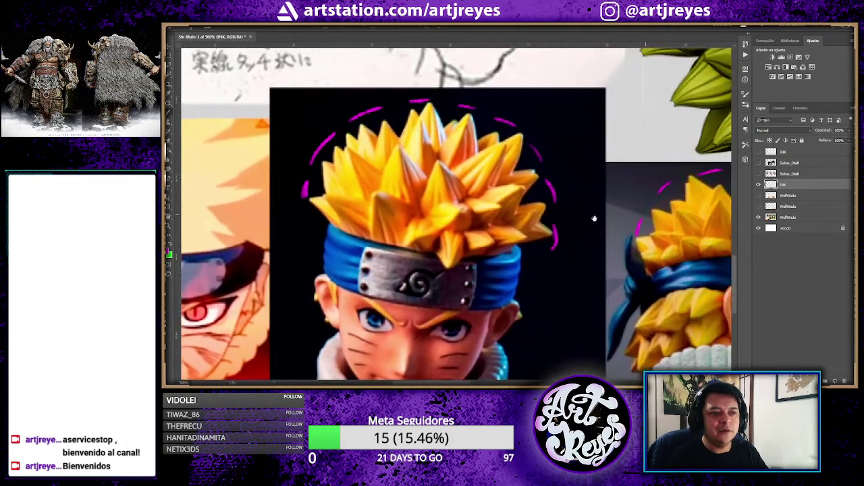
{"action": "left_click_drag", "start_coordinate": [610, 193], "coordinate": [594, 210]}
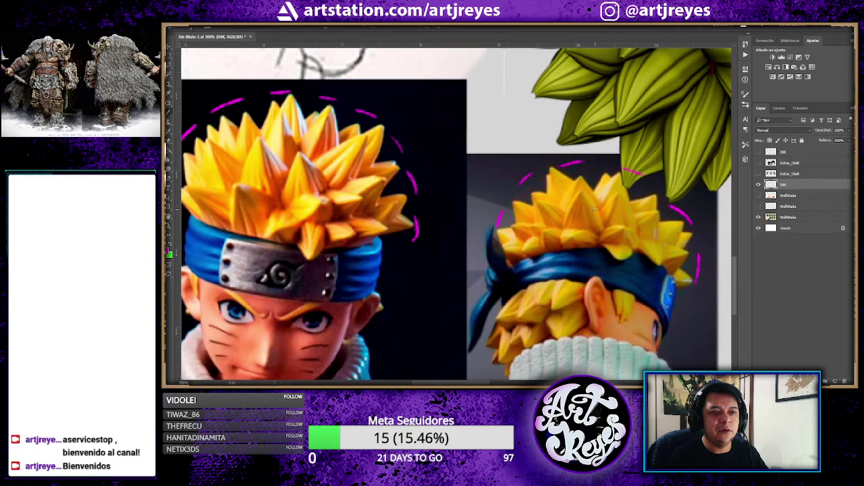
{"action": "left_click_drag", "start_coordinate": [521, 212], "coordinate": [495, 238]}
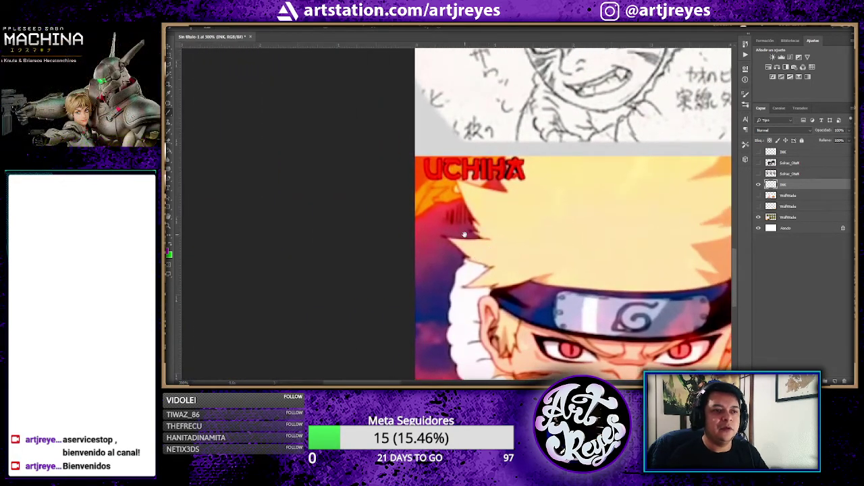
- Sketch magenta and green zigzag hair spikes over the anime Naruto below UCHIHA
{"action": "left_click_drag", "start_coordinate": [566, 217], "coordinate": [524, 214]}
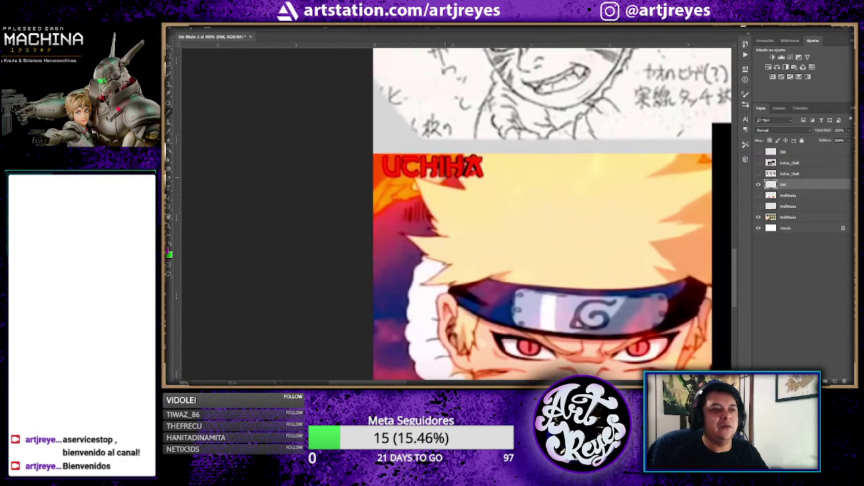
{"action": "left_click_drag", "start_coordinate": [408, 174], "coordinate": [484, 192]}
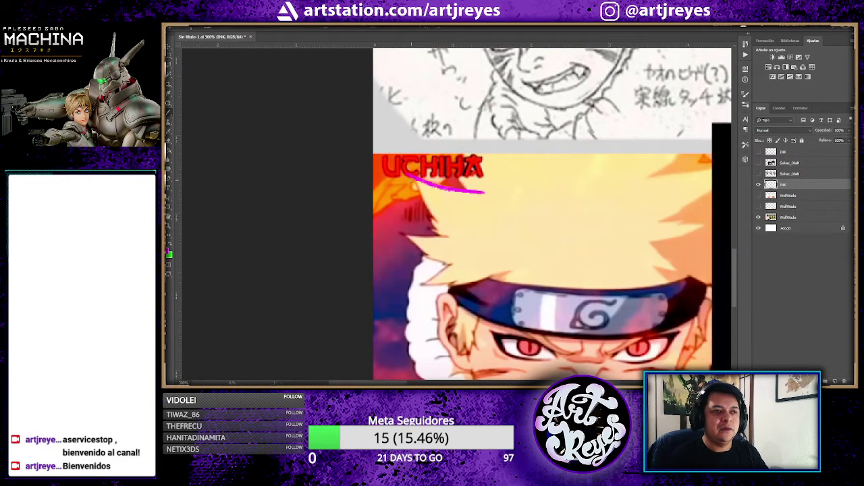
{"action": "mouse_move", "coordinate": [411, 177]}
{"action": "left_mouse_down"}
{"action": "mouse_move", "coordinate": [442, 220]}
{"action": "mouse_move", "coordinate": [429, 225]}
{"action": "mouse_move", "coordinate": [442, 233]}
{"action": "left_mouse_up"}
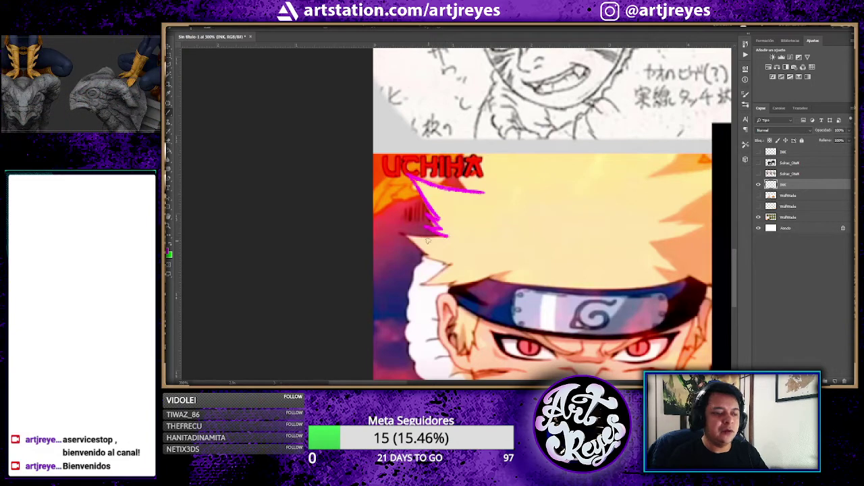
{"action": "mouse_move", "coordinate": [445, 235]}
{"action": "left_mouse_down"}
{"action": "mouse_move", "coordinate": [402, 234]}
{"action": "mouse_move", "coordinate": [436, 253]}
{"action": "mouse_move", "coordinate": [415, 256]}
{"action": "mouse_move", "coordinate": [454, 264]}
{"action": "mouse_move", "coordinate": [462, 283]}
{"action": "left_mouse_up"}
{"action": "left_click", "coordinate": [419, 283], "text": "shift"}
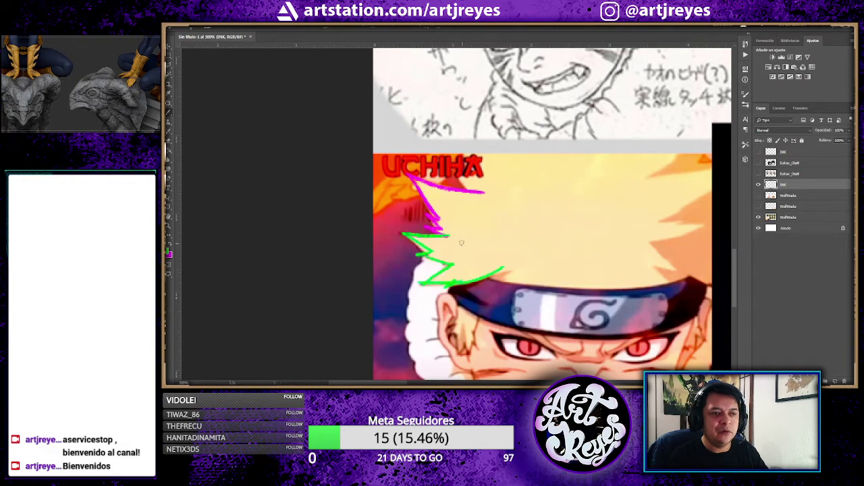
{"action": "left_click_drag", "start_coordinate": [502, 232], "coordinate": [547, 249]}
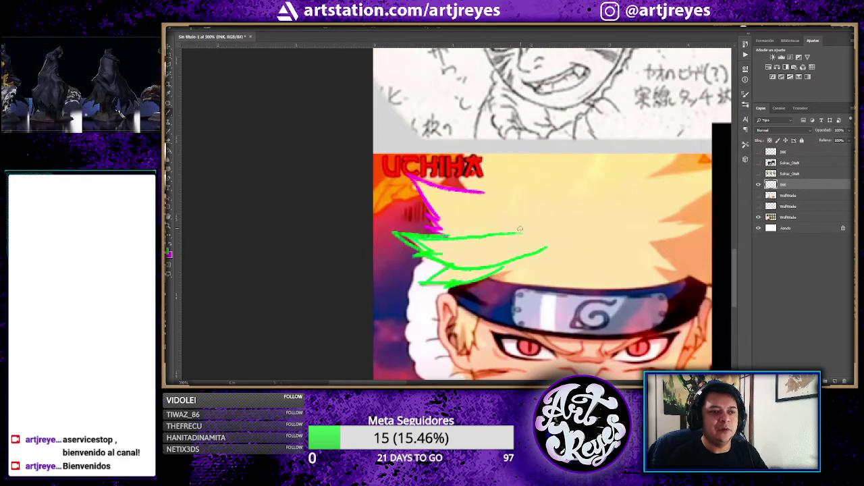
{"action": "mouse_move", "coordinate": [527, 212]}
{"action": "left_mouse_down"}
{"action": "mouse_move", "coordinate": [399, 265]}
{"action": "mouse_move", "coordinate": [411, 274]}
{"action": "mouse_move", "coordinate": [421, 265]}
{"action": "left_mouse_up"}
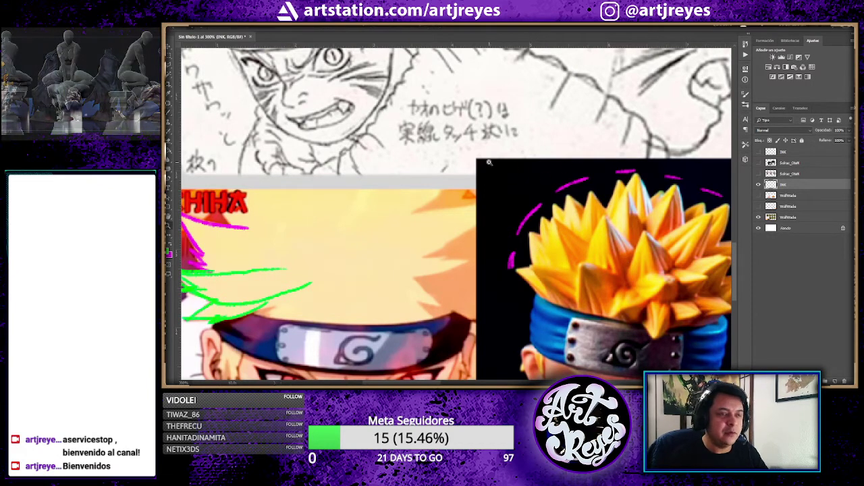
- Fit the sheet, draw a green arrow to the second head, and show the hidden reference-art layer
{"action": "key", "text": "ctrl+0"}
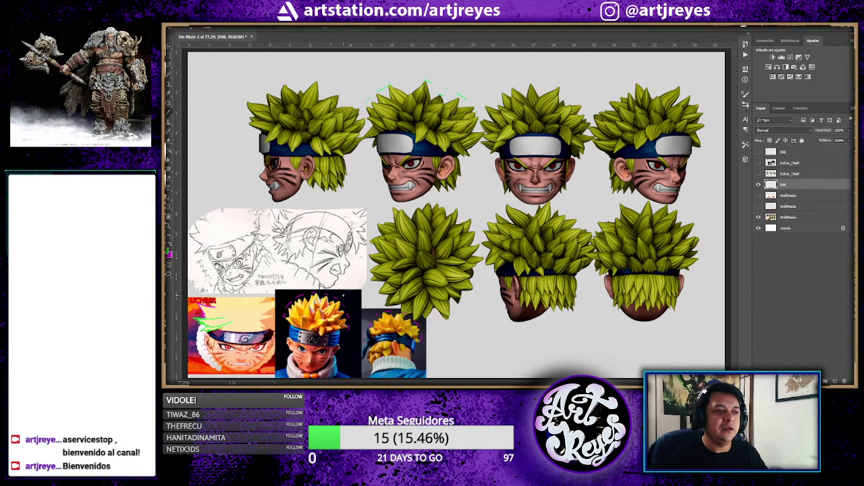
{"action": "mouse_move", "coordinate": [346, 297]}
{"action": "left_mouse_down"}
{"action": "mouse_move", "coordinate": [347, 250]}
{"action": "mouse_move", "coordinate": [369, 169]}
{"action": "left_mouse_up"}
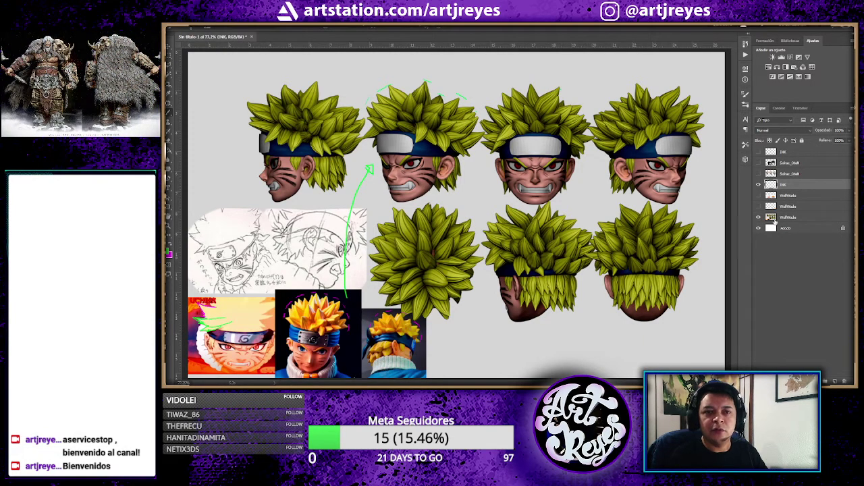
{"action": "left_click", "coordinate": [758, 195]}
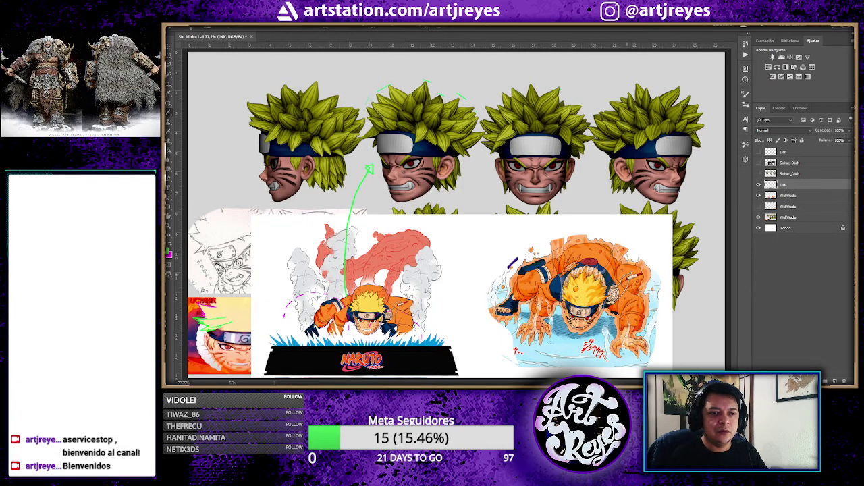
- Switch to the Brush and scroll the view around the head sheet
{"action": "key", "text": "b"}
{"action": "scroll", "coordinate": [592, 300], "scroll_direction": "up", "scroll_amount": 1, "text": "alt"}
{"action": "scroll", "coordinate": [598, 301], "scroll_direction": "up", "scroll_amount": 1, "text": "alt"}
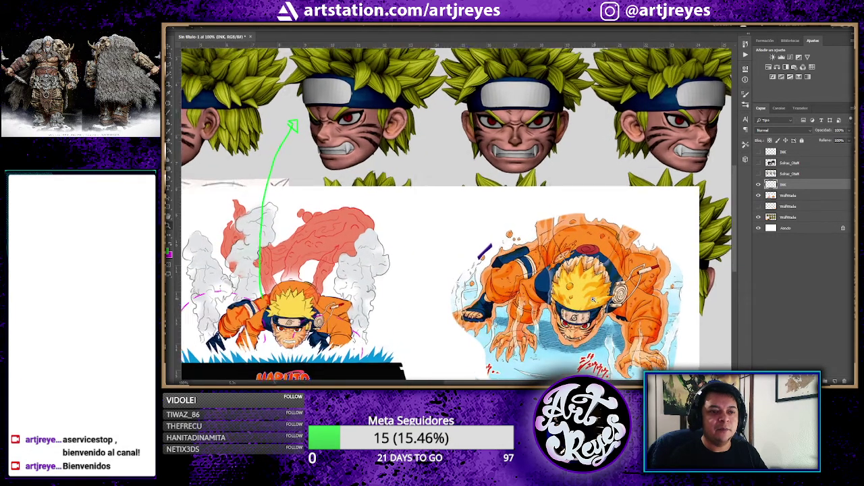
{"action": "scroll", "coordinate": [607, 301], "scroll_direction": "up", "scroll_amount": 1, "text": "alt"}
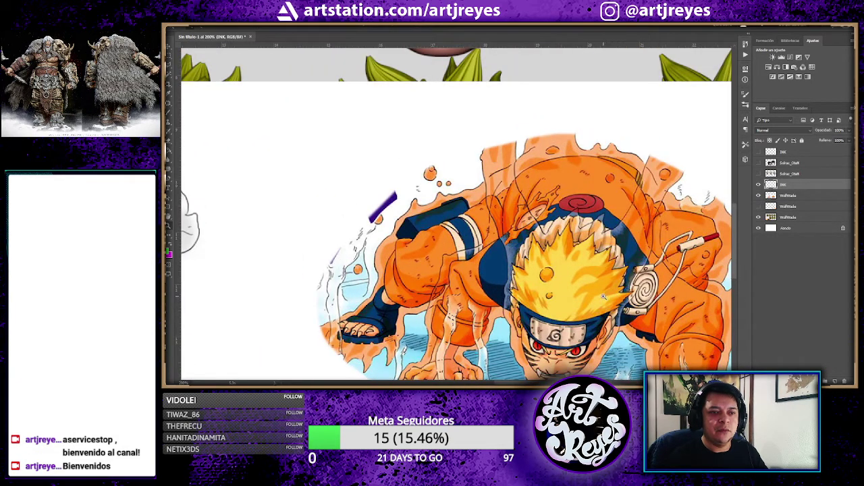
{"action": "scroll", "coordinate": [589, 276], "scroll_direction": "down", "scroll_amount": 2}
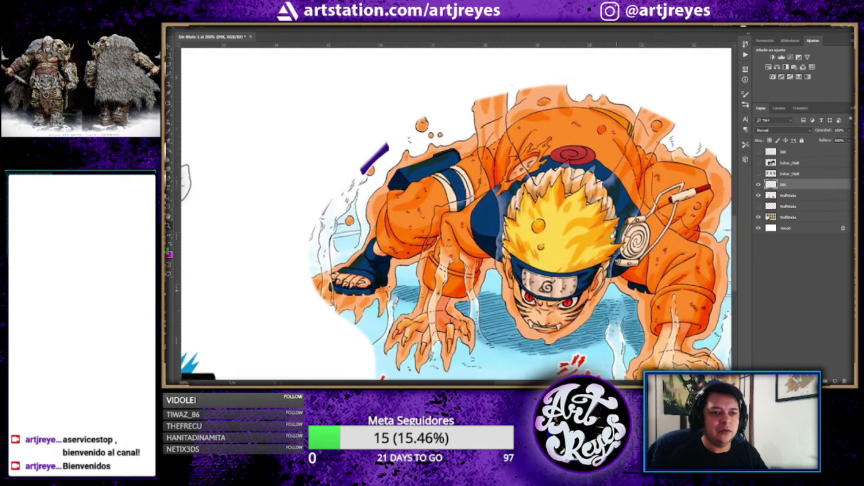
{"action": "scroll", "coordinate": [587, 230], "scroll_direction": "down", "scroll_amount": 1}
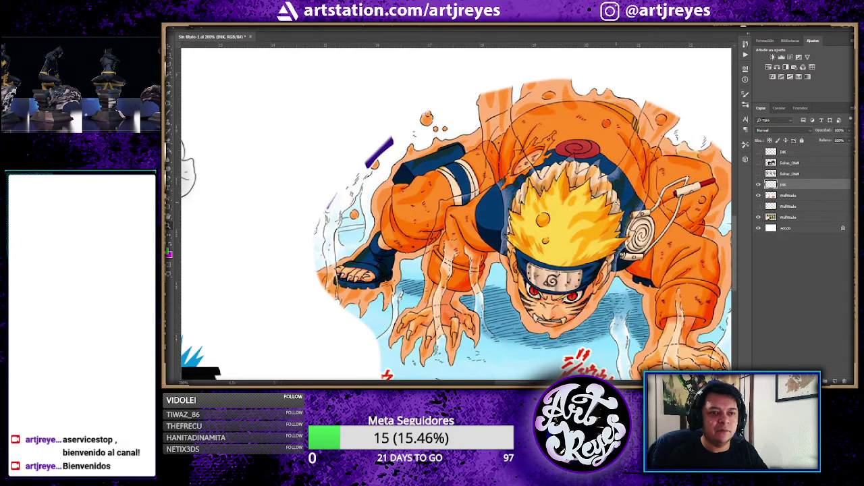
{"action": "scroll", "coordinate": [487, 204], "scroll_direction": "down", "scroll_amount": 10}
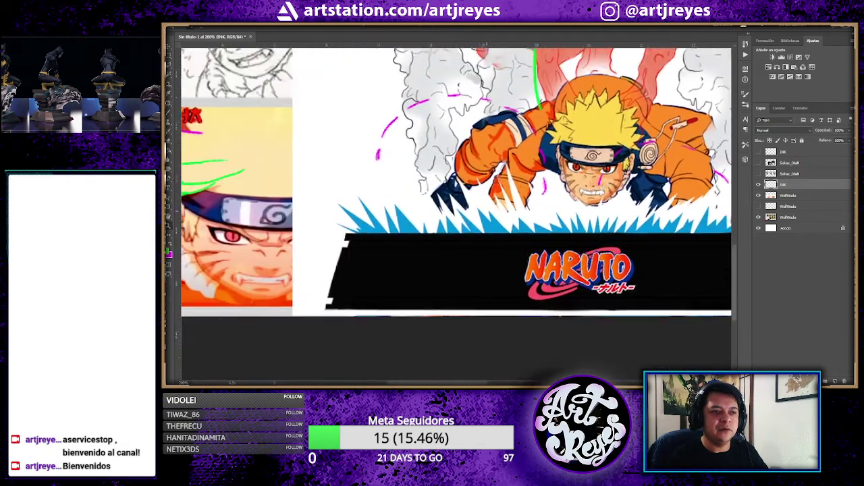
{"action": "scroll", "coordinate": [542, 202], "scroll_direction": "right", "scroll_amount": 3}
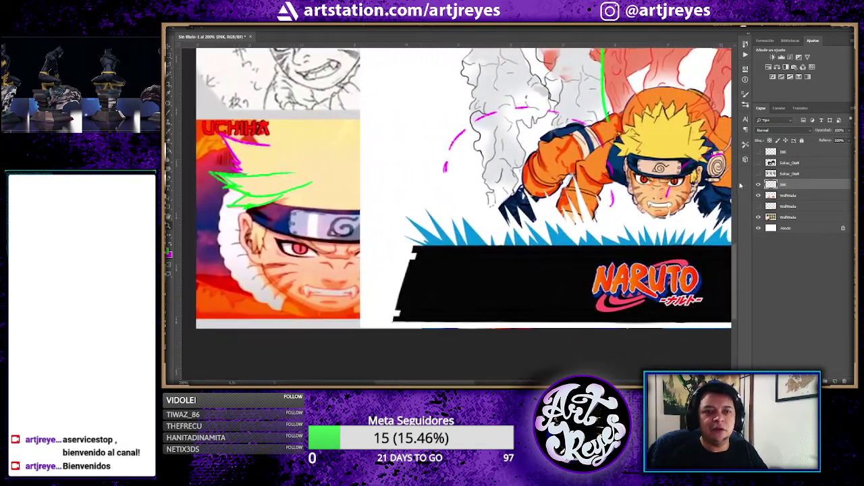
- Toggle the paintover layer off and on, then hide the Naruto nine-tails artwork layer
{"action": "left_click", "coordinate": [759, 185]}
{"action": "left_click", "coordinate": [759, 184]}
{"action": "left_click", "coordinate": [759, 195]}
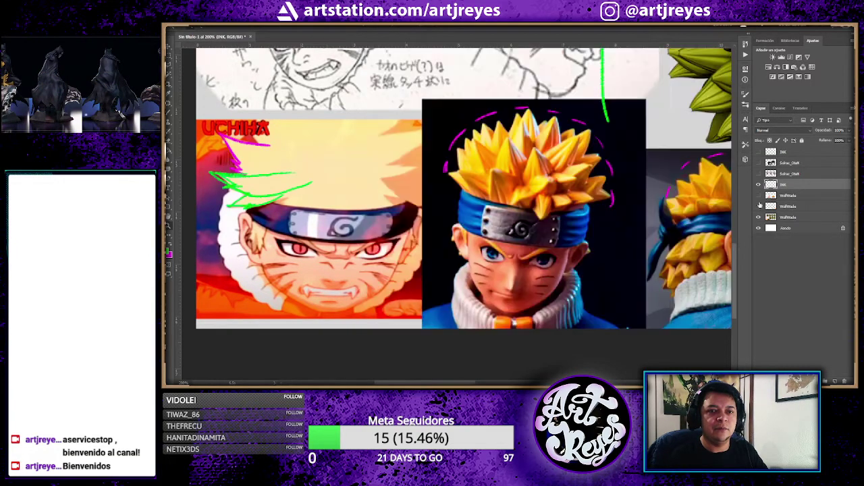
{"action": "scroll", "coordinate": [466, 208], "scroll_direction": "right", "scroll_amount": 1}
{"action": "scroll", "coordinate": [466, 208], "scroll_direction": "up", "scroll_amount": 1, "text": "alt"}
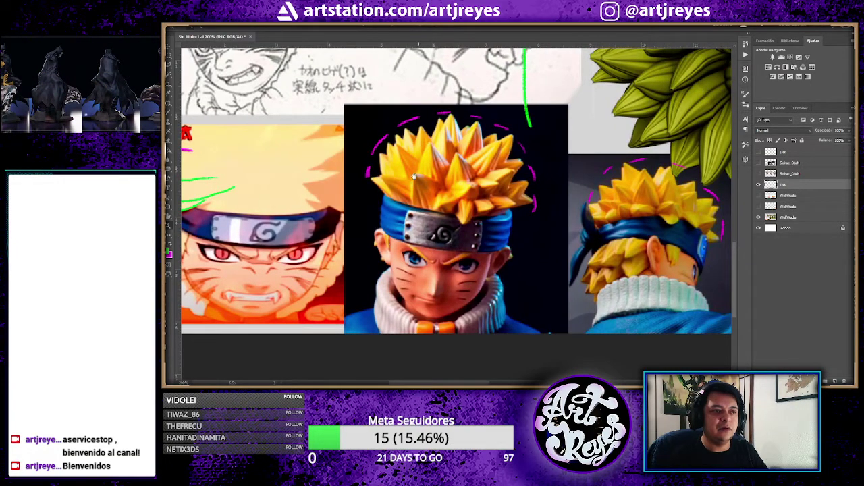
{"action": "scroll", "coordinate": [459, 203], "scroll_direction": "up", "scroll_amount": 2, "text": "alt"}
{"action": "scroll", "coordinate": [446, 192], "scroll_direction": "up", "scroll_amount": 2, "text": "alt"}
{"action": "scroll", "coordinate": [435, 184], "scroll_direction": "up", "scroll_amount": 2, "text": "alt"}
- Pan around the 3D heads and put a small green mark on the sketched profile's mouth
{"action": "mouse_move", "coordinate": [436, 184]}
{"action": "left_mouse_down"}
{"action": "mouse_move", "coordinate": [519, 224]}
{"action": "mouse_move", "coordinate": [451, 215]}
{"action": "left_mouse_up"}
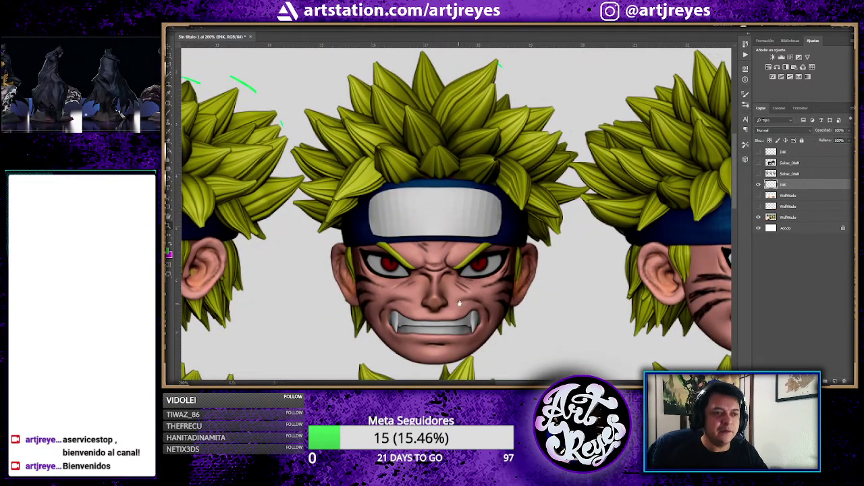
{"action": "left_click_drag", "start_coordinate": [460, 303], "coordinate": [459, 216]}
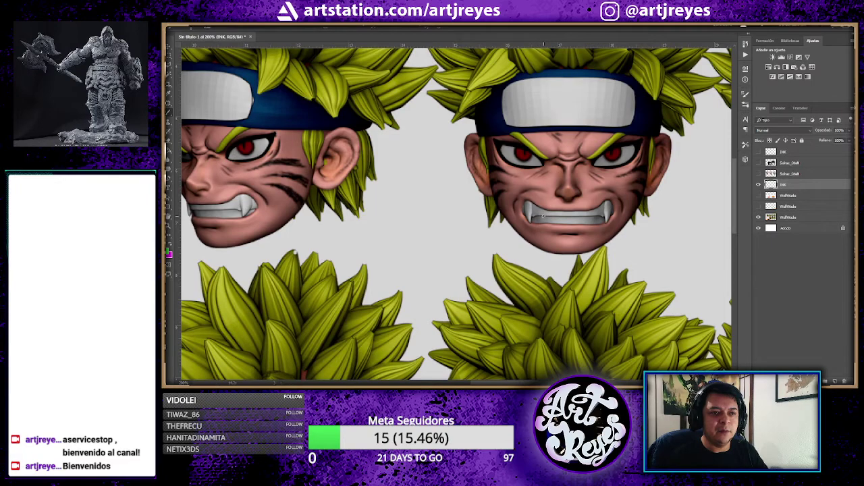
{"action": "scroll", "coordinate": [542, 216], "scroll_direction": "down", "scroll_amount": 3}
{"action": "scroll", "coordinate": [513, 229], "scroll_direction": "down", "scroll_amount": 3}
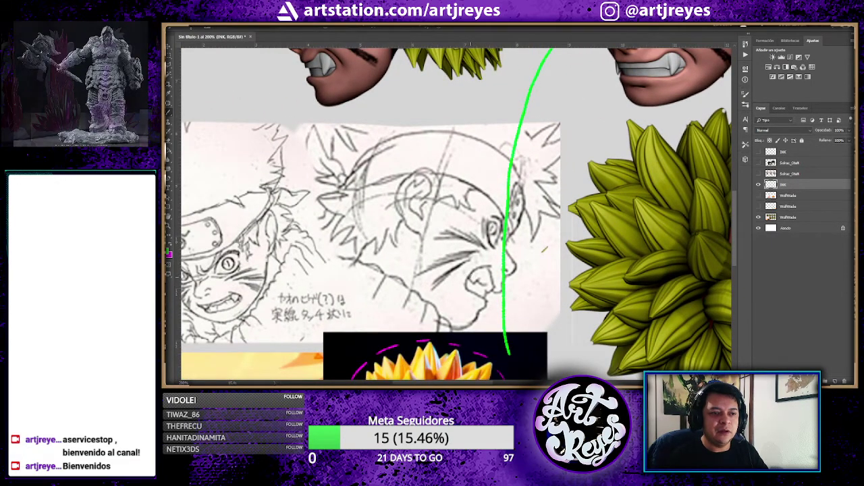
{"action": "left_click_drag", "start_coordinate": [468, 286], "coordinate": [482, 279]}
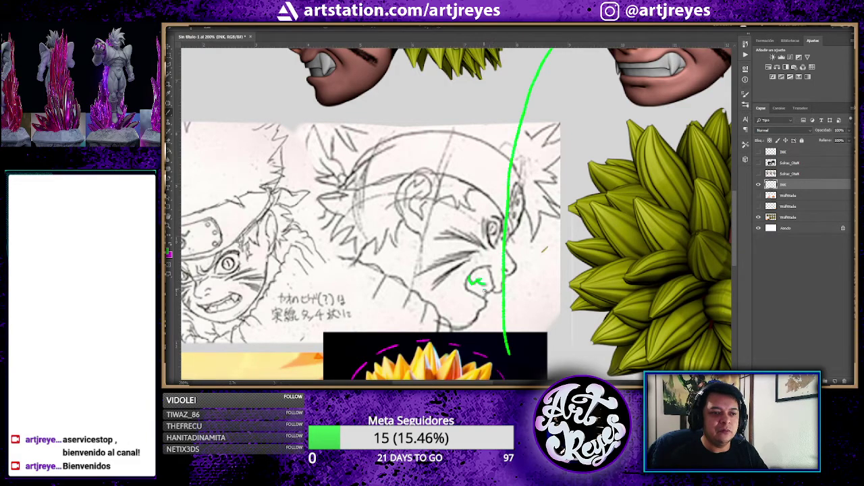
{"action": "scroll", "coordinate": [519, 299], "scroll_direction": "up", "scroll_amount": 5}
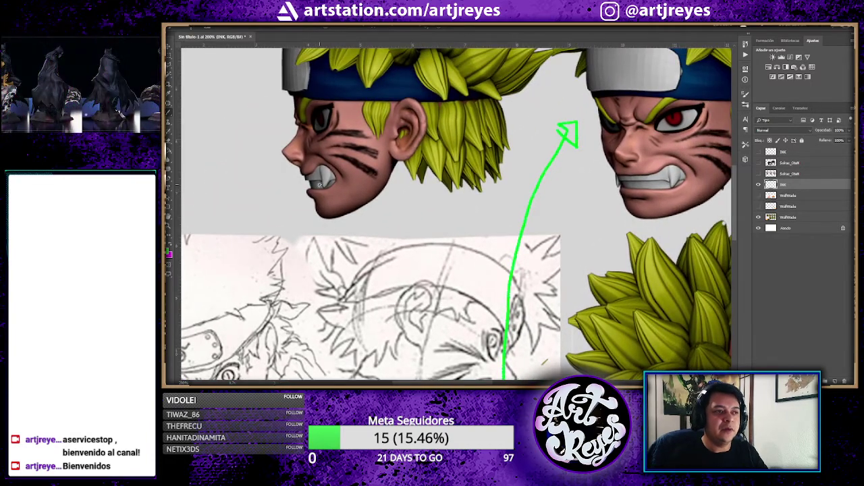
{"action": "scroll", "coordinate": [466, 189], "scroll_direction": "up", "scroll_amount": 2}
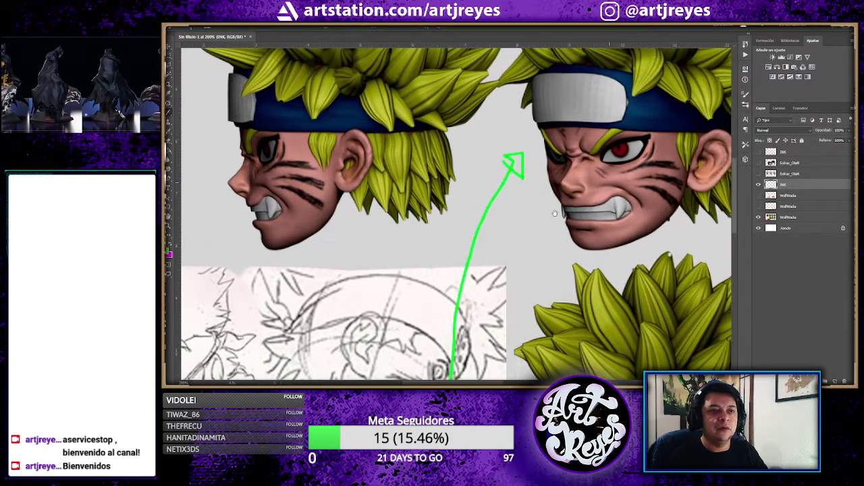
{"action": "scroll", "coordinate": [618, 200], "scroll_direction": "up", "scroll_amount": 2}
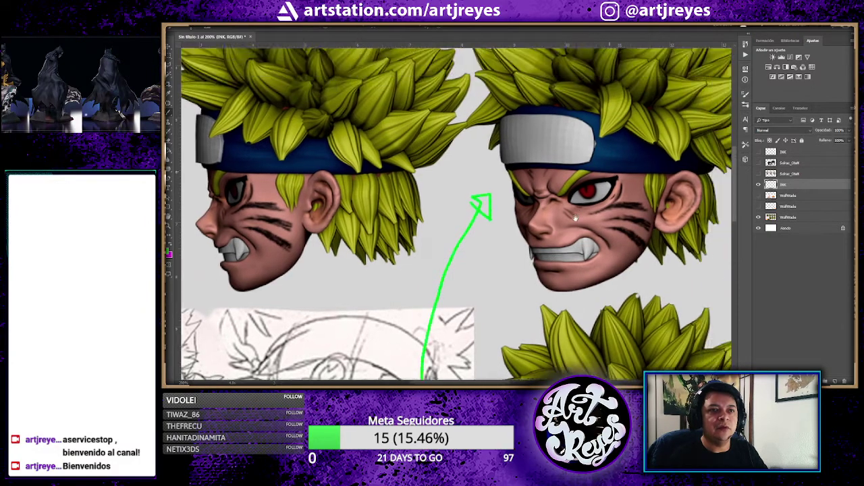
{"action": "scroll", "coordinate": [490, 208], "scroll_direction": "up", "scroll_amount": 5}
{"action": "scroll", "coordinate": [490, 208], "scroll_direction": "left", "scroll_amount": 3}
{"action": "scroll", "coordinate": [490, 208], "scroll_direction": "left", "scroll_amount": 2}
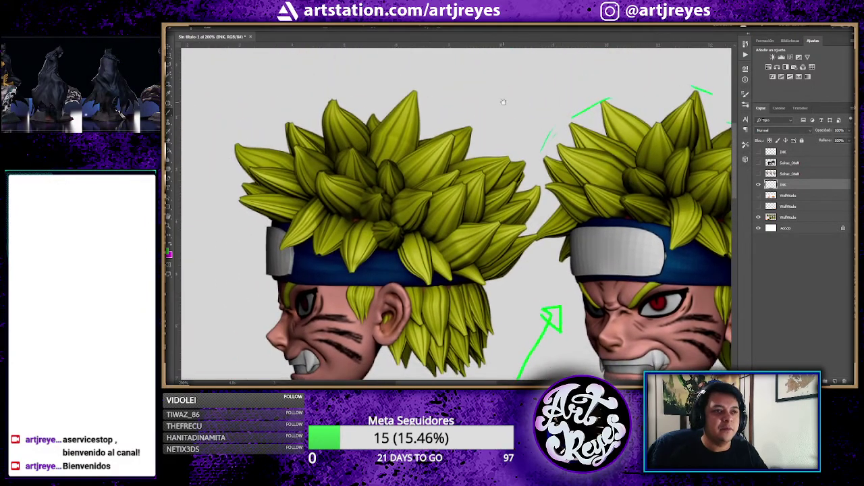
- Brush green arcs over the first head render's hair, then a magenta line along its headband
{"action": "mouse_move", "coordinate": [235, 142]}
{"action": "left_mouse_down"}
{"action": "mouse_move", "coordinate": [260, 121]}
{"action": "mouse_move", "coordinate": [335, 98]}
{"action": "left_mouse_up"}
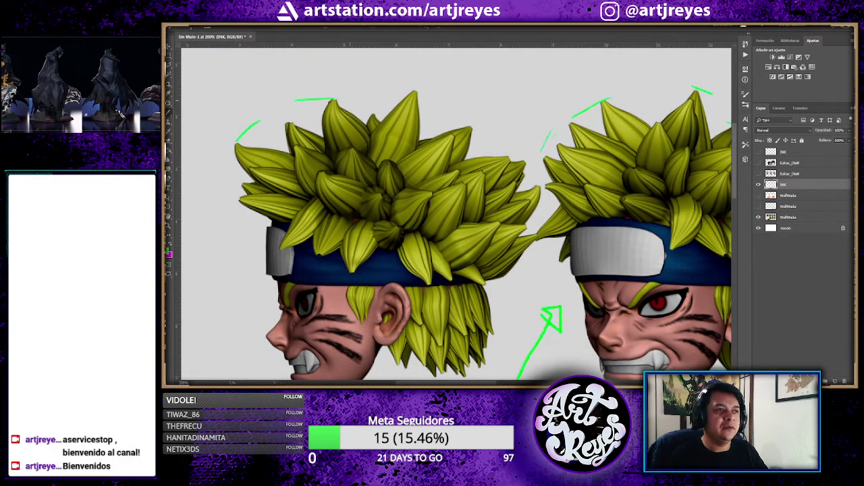
{"action": "left_click_drag", "start_coordinate": [389, 86], "coordinate": [416, 92]}
{"action": "left_click_drag", "start_coordinate": [475, 125], "coordinate": [491, 135]}
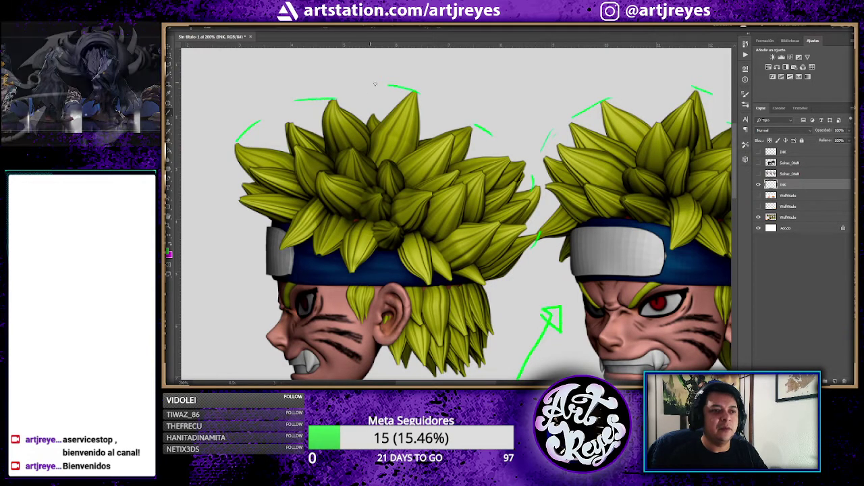
{"action": "left_click_drag", "start_coordinate": [446, 177], "coordinate": [439, 140]}
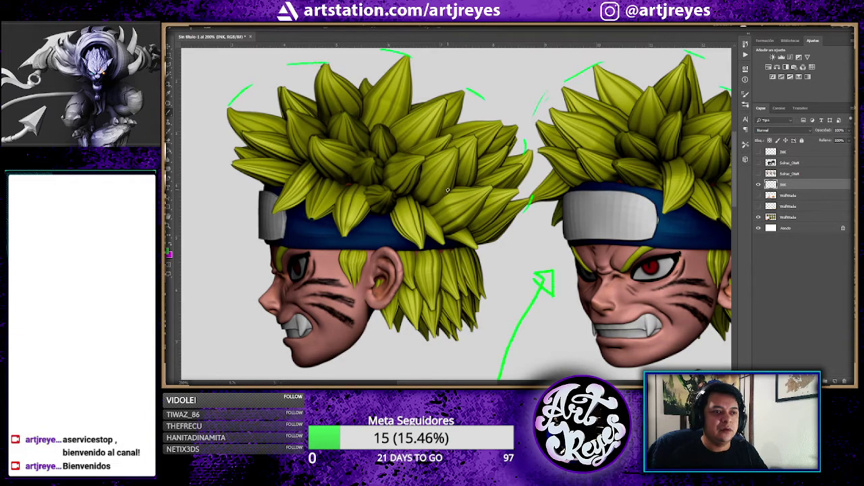
{"action": "left_click_drag", "start_coordinate": [420, 167], "coordinate": [459, 192]}
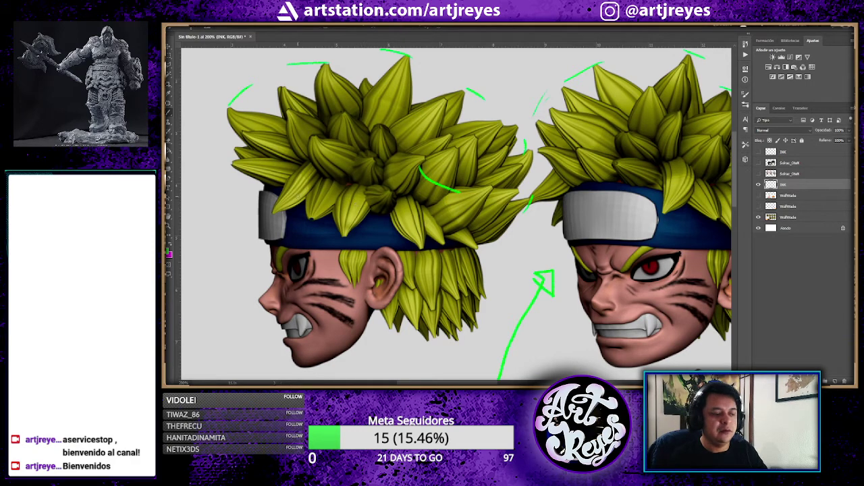
{"action": "key", "text": "x"}
{"action": "left_click_drag", "start_coordinate": [280, 188], "coordinate": [470, 215]}
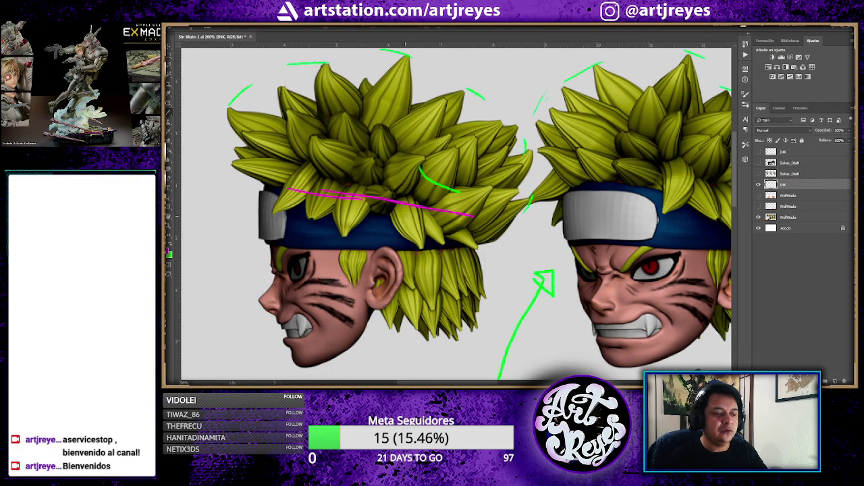
- Paint green downward arrows over the side-view head's hair and back hair
{"action": "left_click", "coordinate": [389, 197], "text": "alt"}
{"action": "mouse_move", "coordinate": [398, 195]}
{"action": "left_mouse_down"}
{"action": "mouse_move", "coordinate": [418, 231]}
{"action": "mouse_move", "coordinate": [426, 223]}
{"action": "left_mouse_up"}
{"action": "left_click_drag", "start_coordinate": [362, 181], "coordinate": [343, 215]}
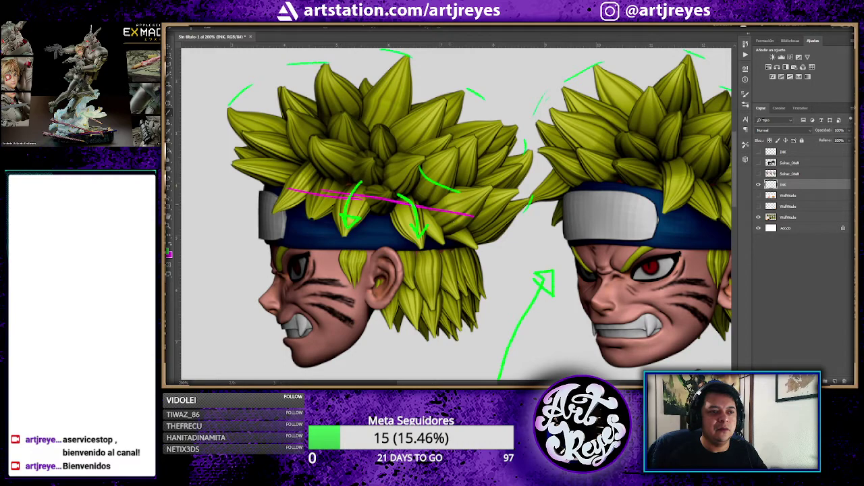
{"action": "mouse_move", "coordinate": [440, 197]}
{"action": "left_mouse_down"}
{"action": "mouse_move", "coordinate": [466, 235]}
{"action": "mouse_move", "coordinate": [484, 226]}
{"action": "left_mouse_up"}
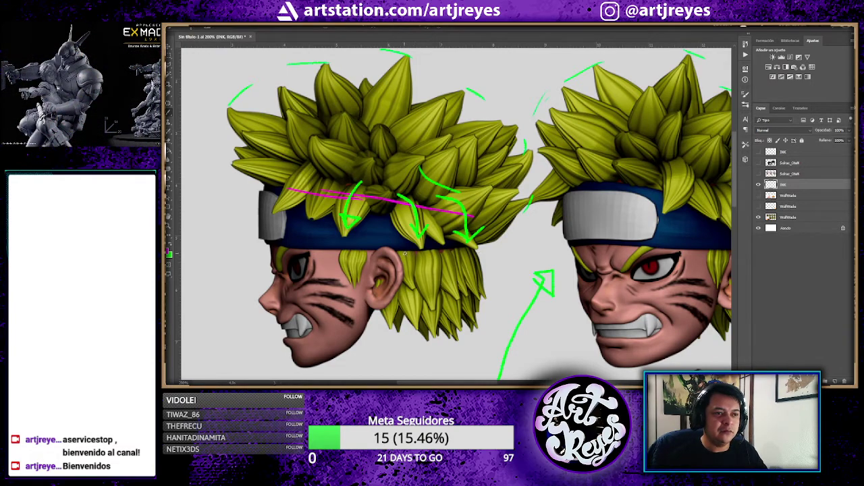
- Mark the hair locks below the headband with a magenta zigzag
{"action": "mouse_move", "coordinate": [403, 251]}
{"action": "left_mouse_down"}
{"action": "mouse_move", "coordinate": [432, 250]}
{"action": "mouse_move", "coordinate": [449, 265]}
{"action": "left_mouse_up"}
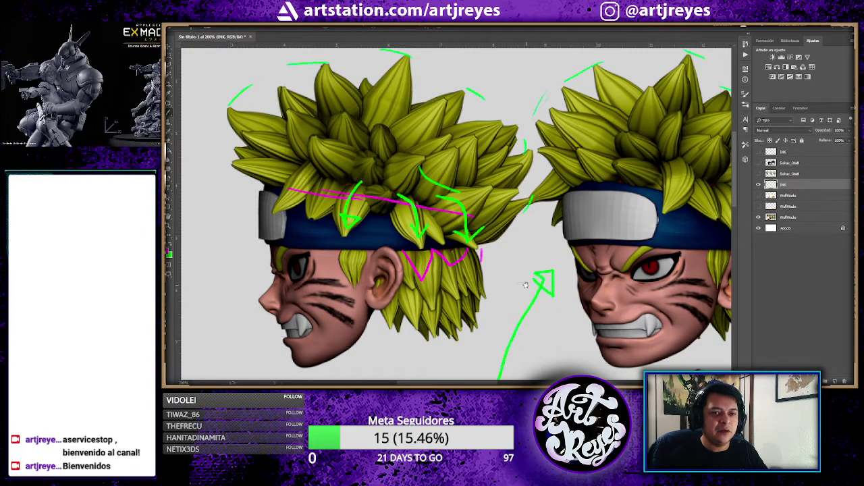
{"action": "left_click_drag", "start_coordinate": [608, 304], "coordinate": [444, 197]}
{"action": "mouse_move", "coordinate": [500, 303]}
{"action": "left_mouse_down"}
{"action": "mouse_move", "coordinate": [509, 189]}
{"action": "mouse_move", "coordinate": [495, 183]}
{"action": "left_mouse_up"}
{"action": "scroll", "coordinate": [495, 184], "scroll_direction": "down", "scroll_amount": 4}
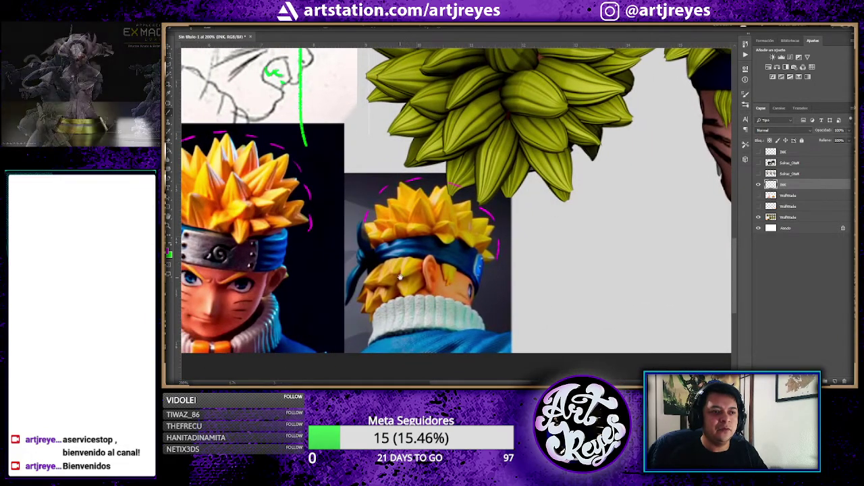
- Fit the whole head sheet in view and circle the back-of-head photo in magenta
{"action": "left_click_drag", "start_coordinate": [397, 289], "coordinate": [458, 287]}
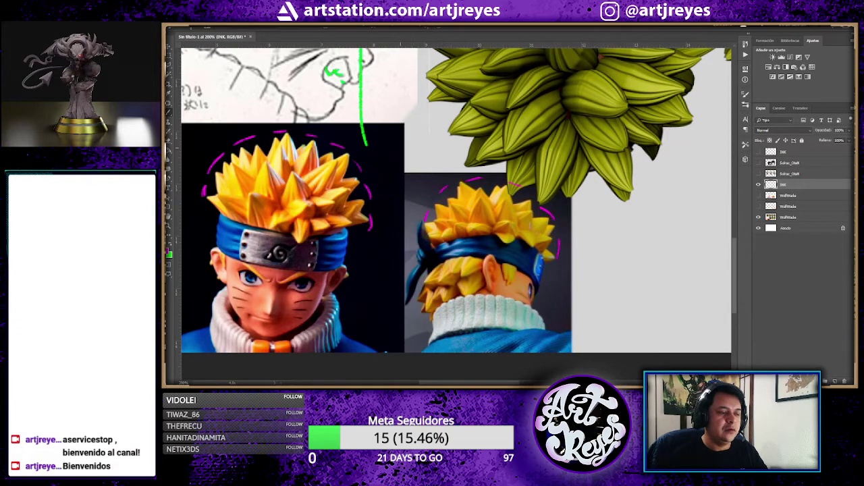
{"action": "key", "text": "ctrl+0"}
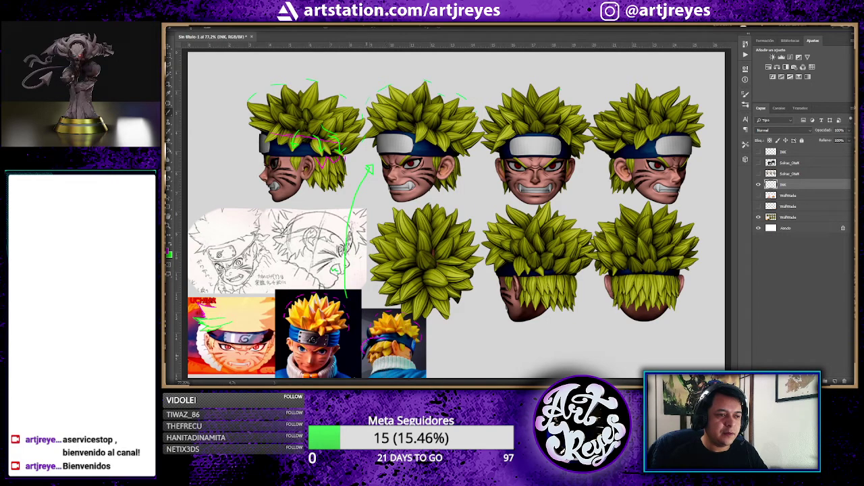
{"action": "left_click_drag", "start_coordinate": [370, 358], "coordinate": [406, 343]}
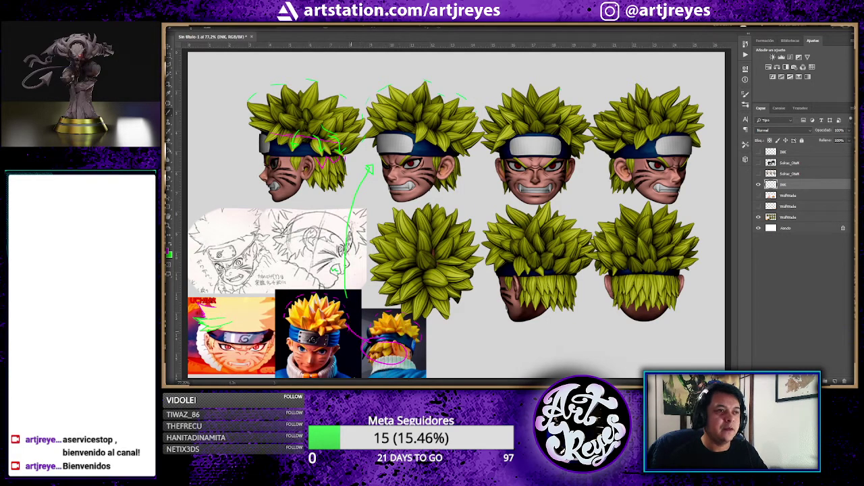
- Draw magenta and green arrows from the reference photos to the heads, and show the Naruto artwork again
{"action": "left_click_drag", "start_coordinate": [352, 329], "coordinate": [329, 206]}
{"action": "left_click_drag", "start_coordinate": [325, 203], "coordinate": [344, 201]}
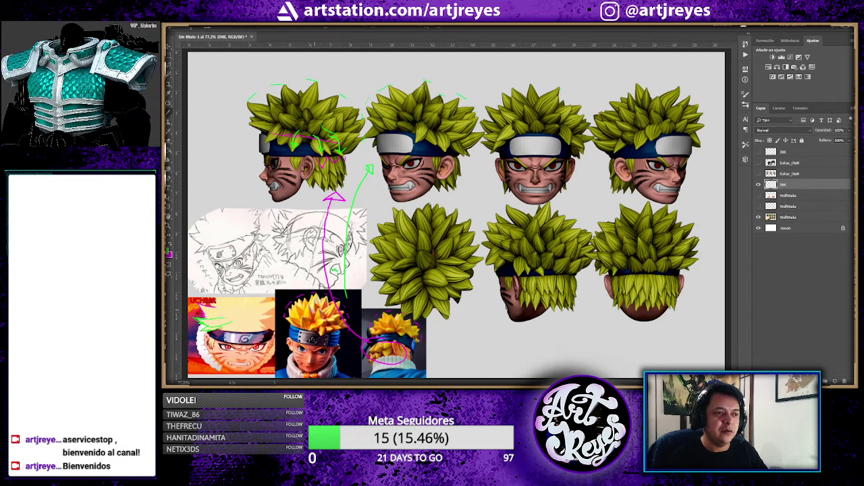
{"action": "mouse_move", "coordinate": [290, 310]}
{"action": "left_mouse_down"}
{"action": "mouse_move", "coordinate": [347, 334]}
{"action": "mouse_move", "coordinate": [426, 205]}
{"action": "mouse_move", "coordinate": [495, 152]}
{"action": "left_mouse_up"}
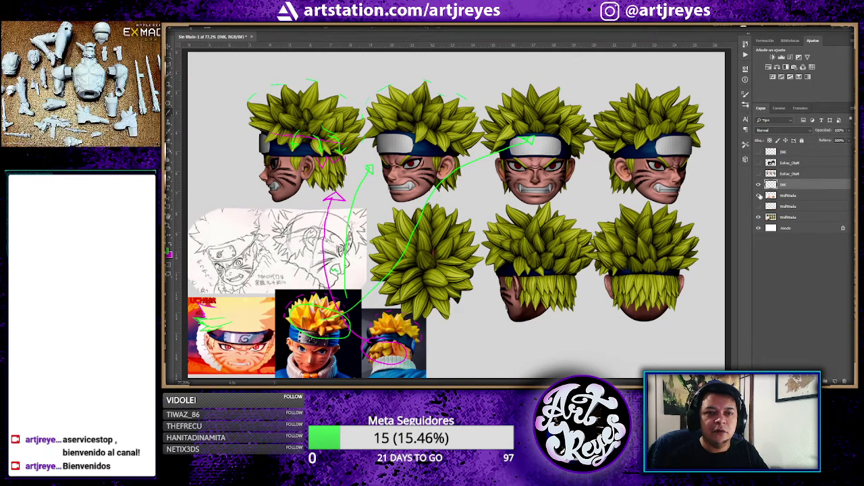
{"action": "left_click", "coordinate": [759, 195]}
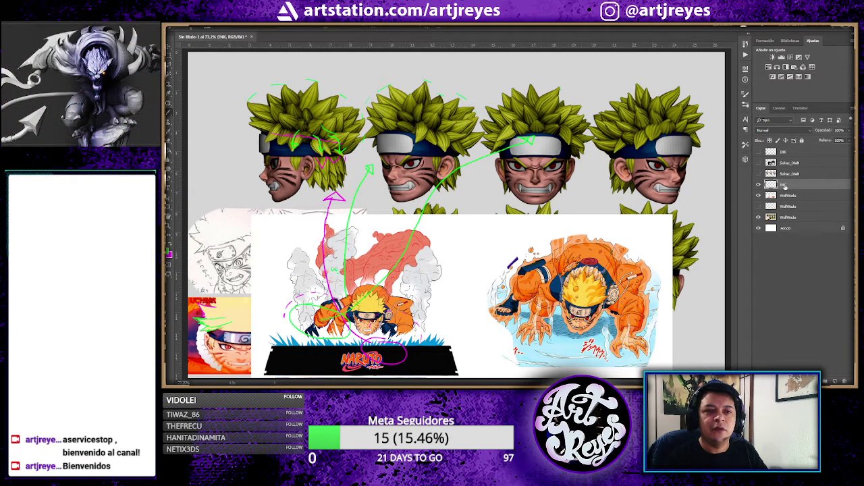
- Copy part of the Naruto artwork to its own layer and place it beside the first head
{"action": "left_click", "coordinate": [783, 197]}
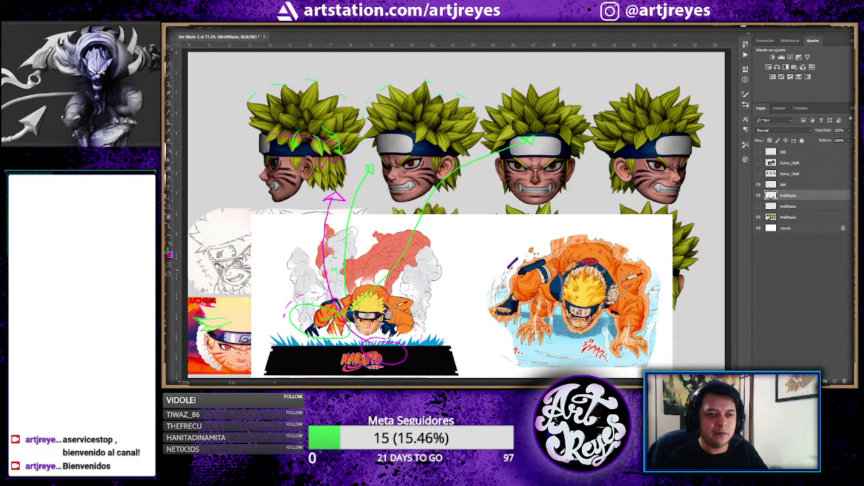
{"action": "left_click_drag", "start_coordinate": [553, 264], "coordinate": [612, 341]}
{"action": "key", "text": "ctrl+j"}
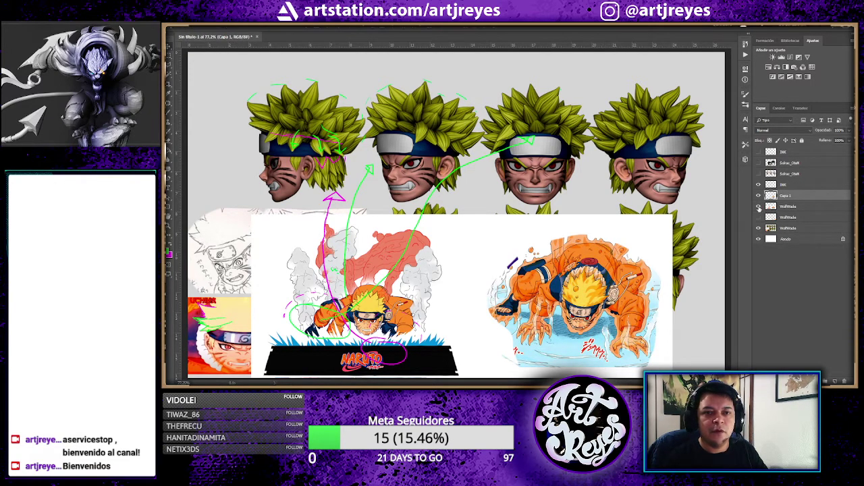
{"action": "left_click", "coordinate": [758, 206]}
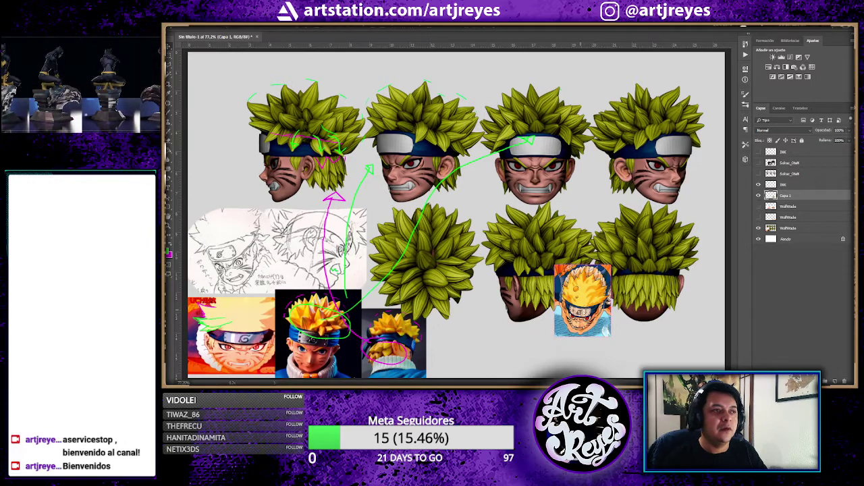
{"action": "mouse_move", "coordinate": [581, 294]}
{"action": "left_mouse_down"}
{"action": "mouse_move", "coordinate": [227, 129]}
{"action": "mouse_move", "coordinate": [575, 217]}
{"action": "mouse_move", "coordinate": [497, 365]}
{"action": "left_mouse_up"}
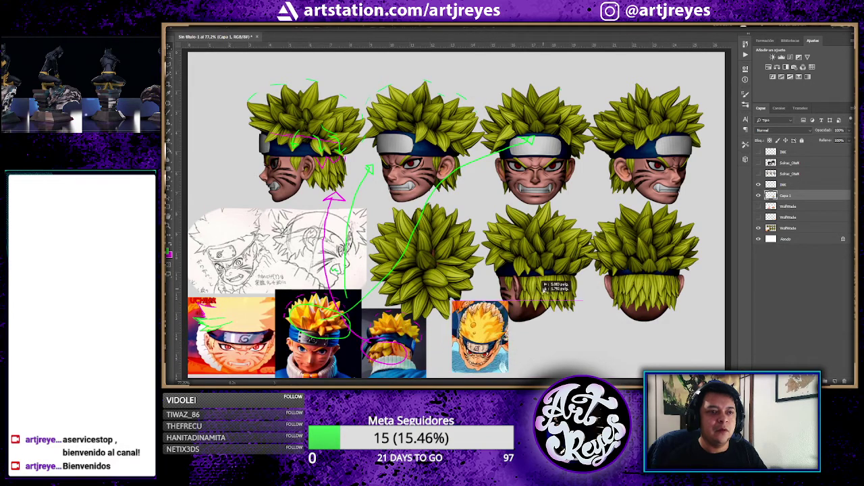
{"action": "mouse_move", "coordinate": [497, 364]}
{"action": "left_mouse_down"}
{"action": "mouse_move", "coordinate": [632, 138]}
{"action": "mouse_move", "coordinate": [215, 133]}
{"action": "mouse_move", "coordinate": [231, 161]}
{"action": "left_mouse_up"}
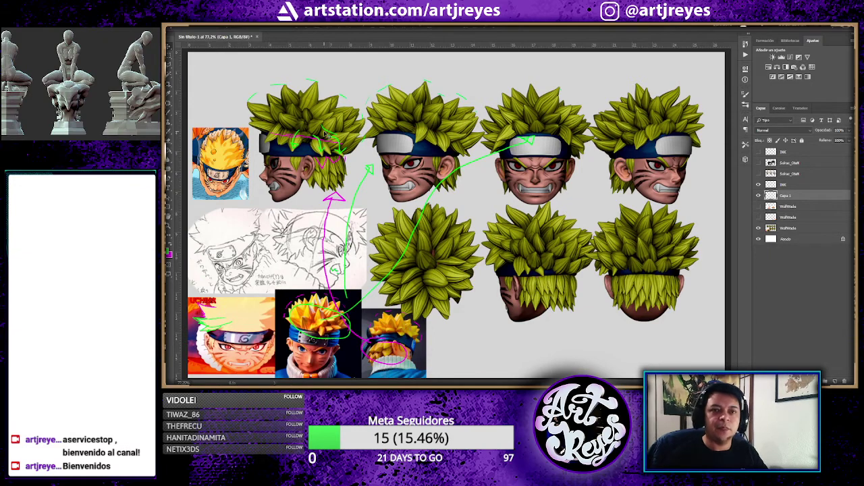
{"action": "left_click", "coordinate": [781, 185]}
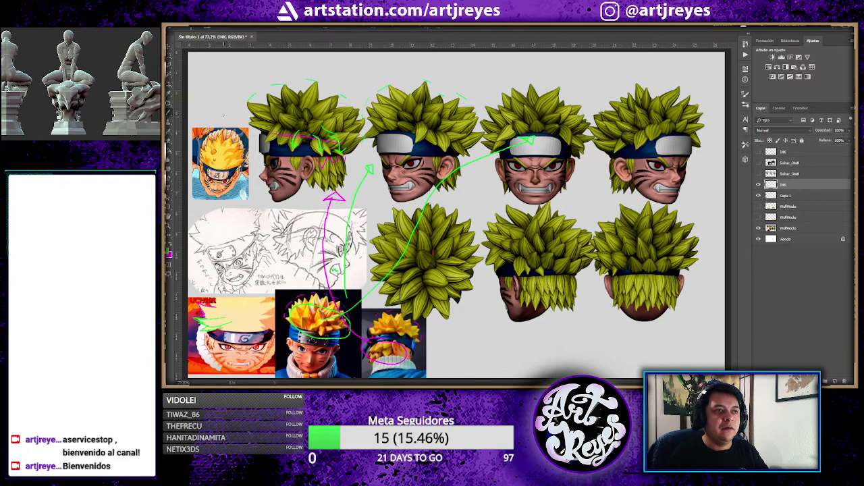
- Draw a magenta arrow arc from the small Naruto reference to the third head, and add layer Capa 2
{"action": "mouse_move", "coordinate": [223, 116]}
{"action": "left_mouse_down"}
{"action": "mouse_move", "coordinate": [281, 65]}
{"action": "mouse_move", "coordinate": [338, 50]}
{"action": "mouse_move", "coordinate": [503, 75]}
{"action": "left_mouse_up"}
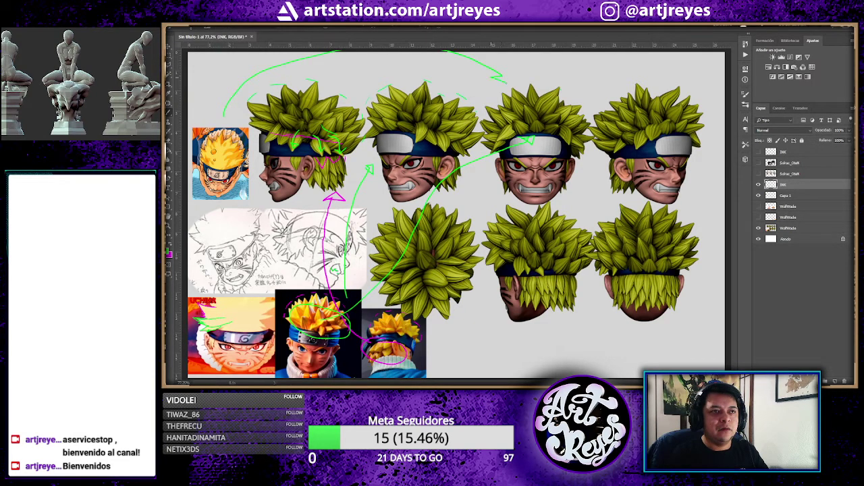
{"action": "key", "text": "ctrl+z"}
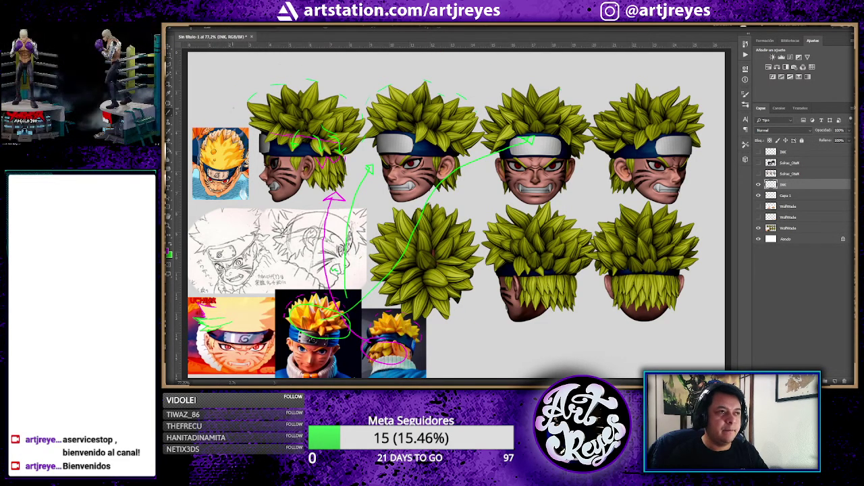
{"action": "mouse_move", "coordinate": [223, 119]}
{"action": "left_mouse_down"}
{"action": "mouse_move", "coordinate": [253, 83]}
{"action": "mouse_move", "coordinate": [334, 58]}
{"action": "mouse_move", "coordinate": [468, 58]}
{"action": "mouse_move", "coordinate": [501, 82]}
{"action": "mouse_move", "coordinate": [508, 70]}
{"action": "left_mouse_up"}
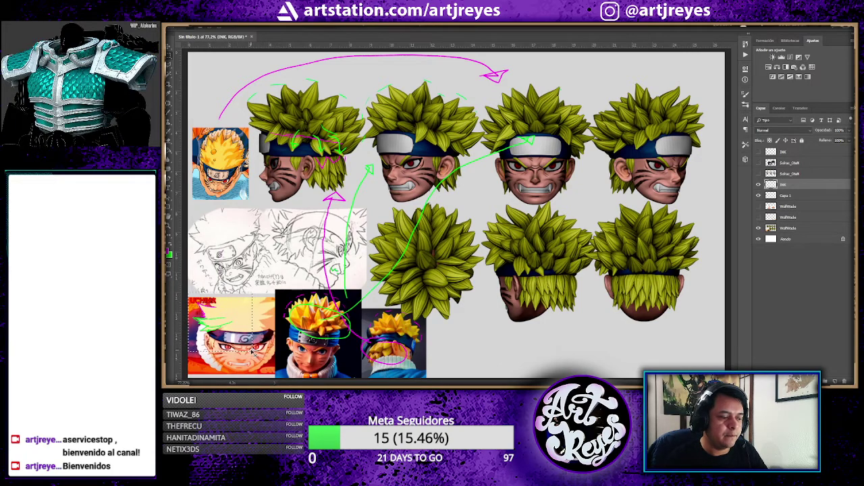
{"action": "key", "text": "ctrl+shift+alt+n"}
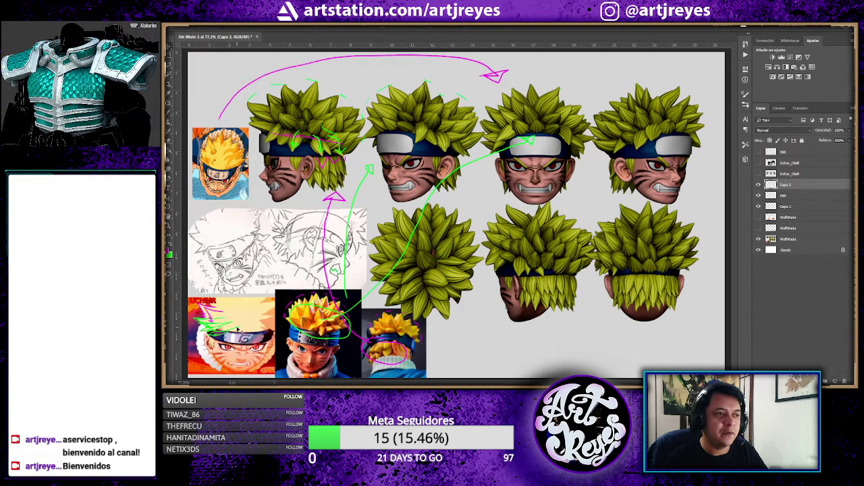
- Paint green arrow strokes on the third head's hair and headband and adjust them with Free Transform
{"action": "left_click_drag", "start_coordinate": [353, 197], "coordinate": [386, 215]}
{"action": "left_click_drag", "start_coordinate": [476, 111], "coordinate": [522, 139]}
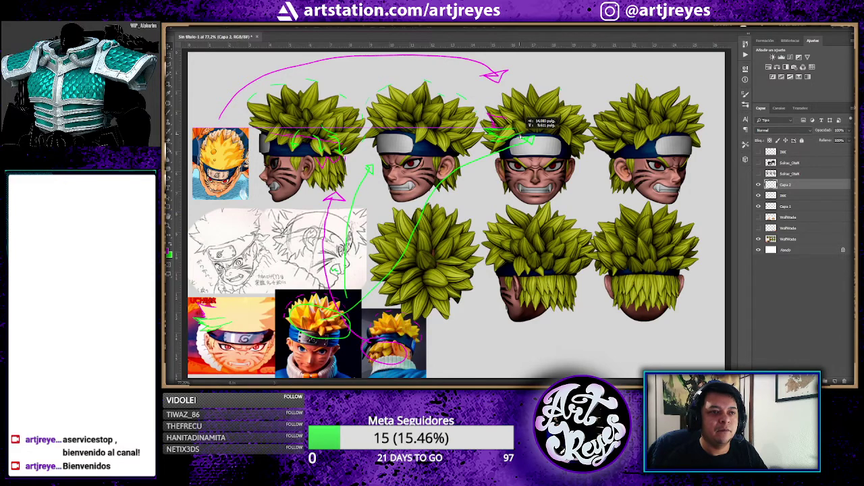
{"action": "key", "text": "ctrl+t"}
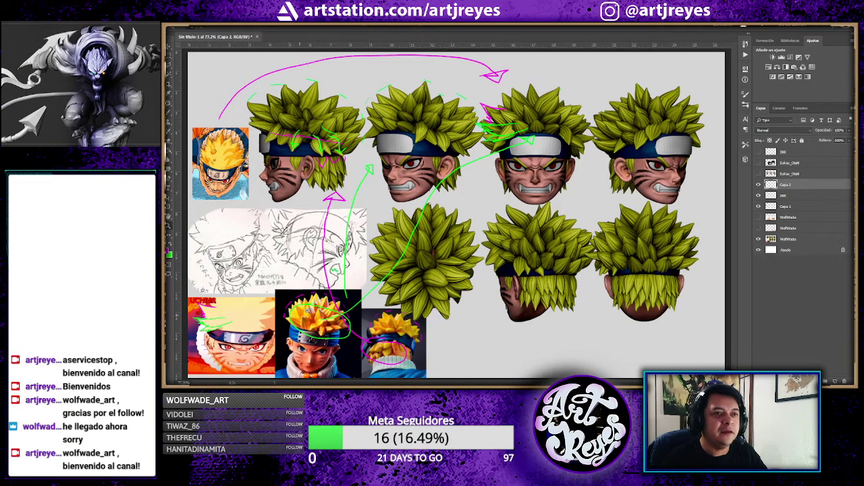
- Zoom to 300% and pan to the blank grey area between the bottom-row back-of-head views
{"action": "scroll", "coordinate": [226, 319], "scroll_direction": "up", "scroll_amount": 2, "text": "alt"}
{"action": "scroll", "coordinate": [243, 310], "scroll_direction": "up", "scroll_amount": 2, "text": "alt"}
{"action": "scroll", "coordinate": [260, 304], "scroll_direction": "up", "scroll_amount": 2, "text": "alt"}
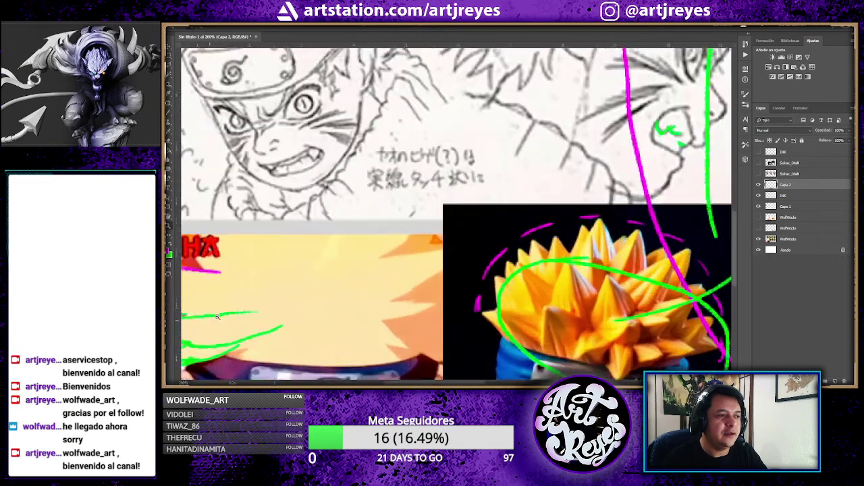
{"action": "scroll", "coordinate": [276, 299], "scroll_direction": "up", "scroll_amount": 2, "text": "alt"}
{"action": "left_click_drag", "start_coordinate": [276, 299], "coordinate": [354, 151]}
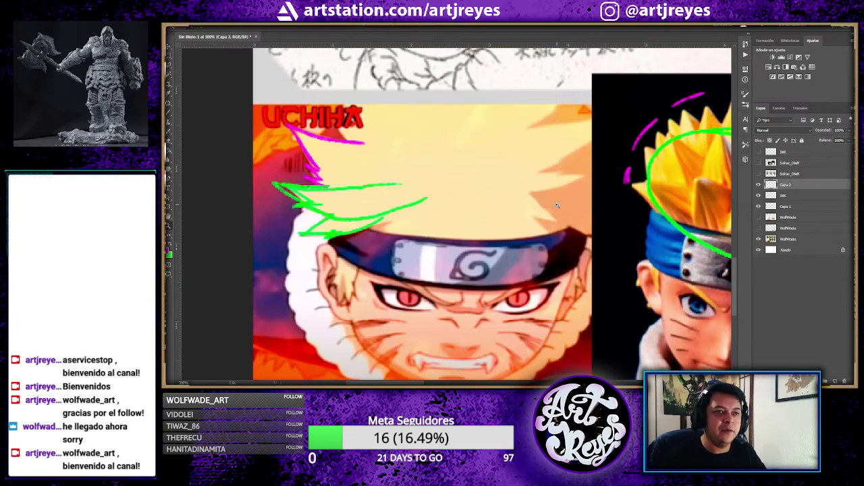
{"action": "scroll", "coordinate": [663, 195], "scroll_direction": "up", "scroll_amount": 5}
{"action": "scroll", "coordinate": [564, 215], "scroll_direction": "up", "scroll_amount": 5}
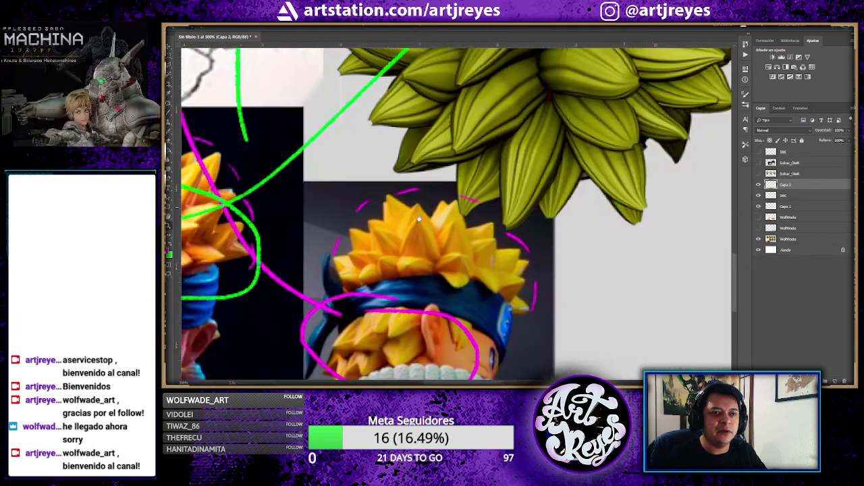
{"action": "scroll", "coordinate": [564, 215], "scroll_direction": "right", "scroll_amount": 2}
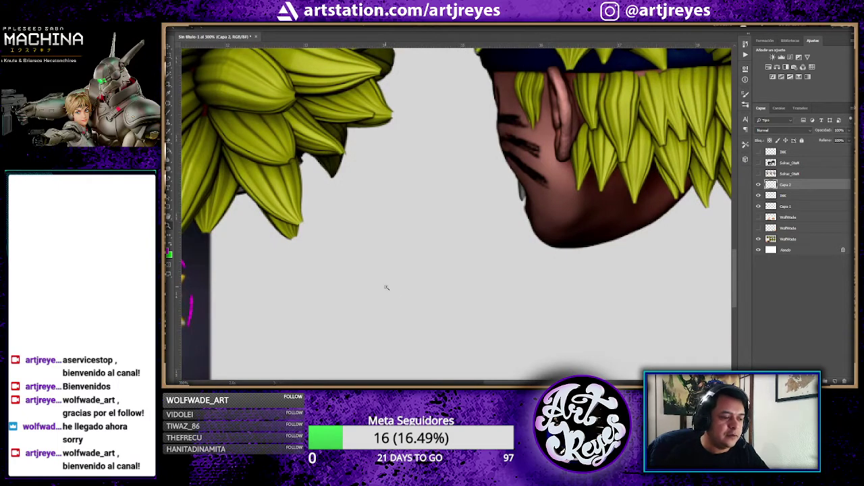
- Sketch a magenta-outlined hair lock with green inner lines in the empty area and begin lassoing it
{"action": "mouse_move", "coordinate": [449, 332]}
{"action": "left_mouse_down"}
{"action": "mouse_move", "coordinate": [429, 322]}
{"action": "mouse_move", "coordinate": [345, 194]}
{"action": "mouse_move", "coordinate": [434, 222]}
{"action": "mouse_move", "coordinate": [519, 277]}
{"action": "left_mouse_up"}
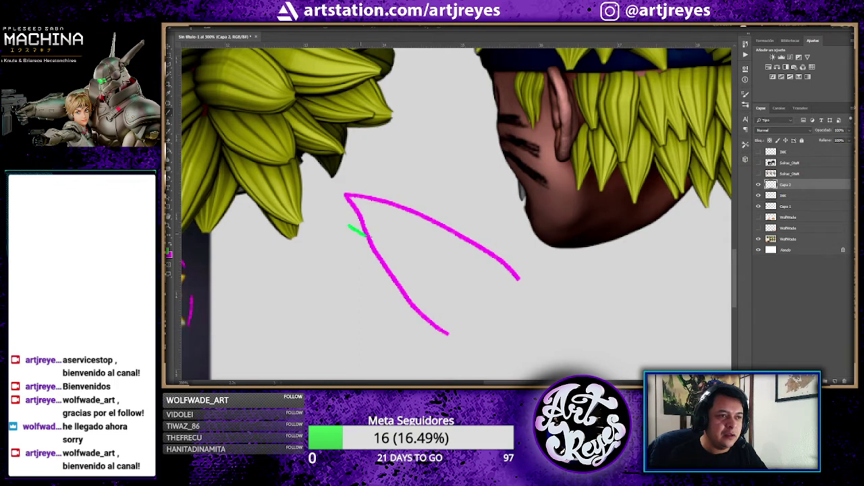
{"action": "left_click_drag", "start_coordinate": [367, 236], "coordinate": [474, 322]}
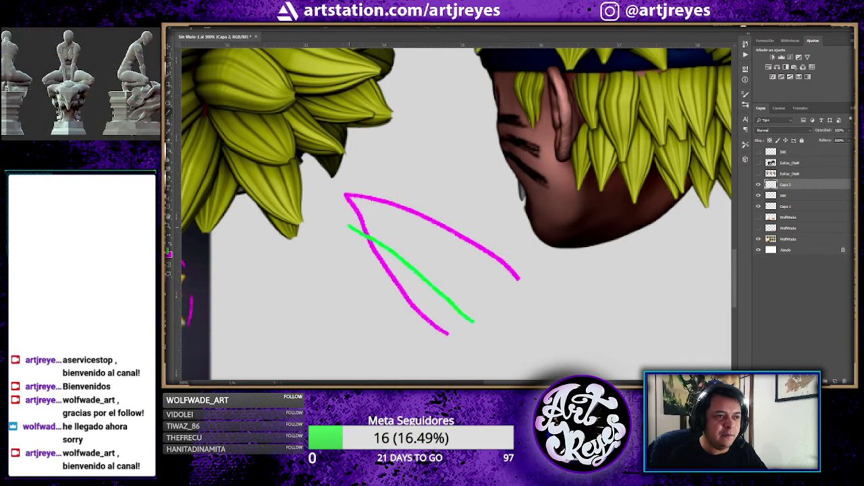
{"action": "mouse_move", "coordinate": [350, 228]}
{"action": "left_mouse_down"}
{"action": "mouse_move", "coordinate": [409, 316]}
{"action": "mouse_move", "coordinate": [449, 343]}
{"action": "left_mouse_up"}
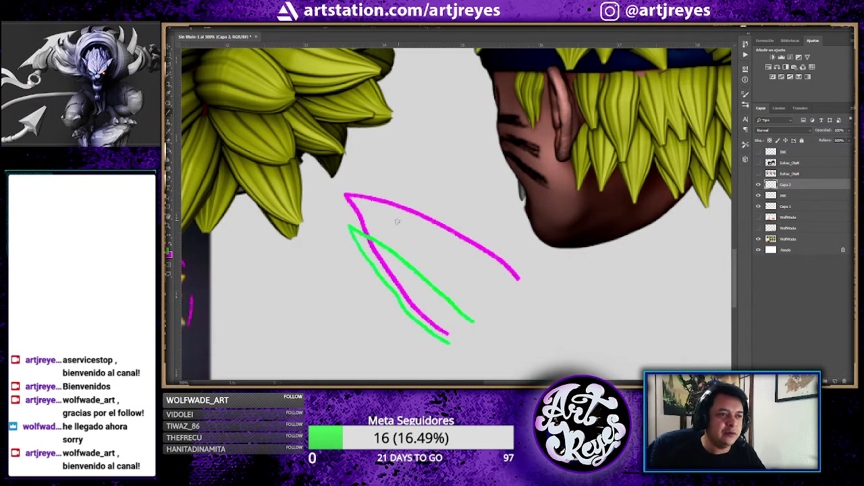
{"action": "mouse_move", "coordinate": [344, 177]}
{"action": "left_mouse_down"}
{"action": "mouse_move", "coordinate": [510, 372]}
{"action": "mouse_move", "coordinate": [352, 187]}
{"action": "left_mouse_up"}
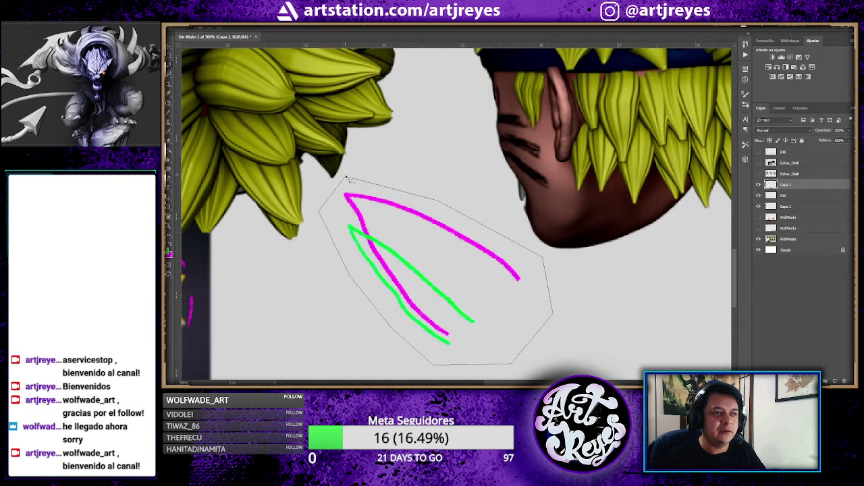
- Duplicate the hair-lock sketch and rotate the copy to hang below the back-view head's ear
{"action": "left_click_drag", "start_coordinate": [349, 179], "coordinate": [346, 178]}
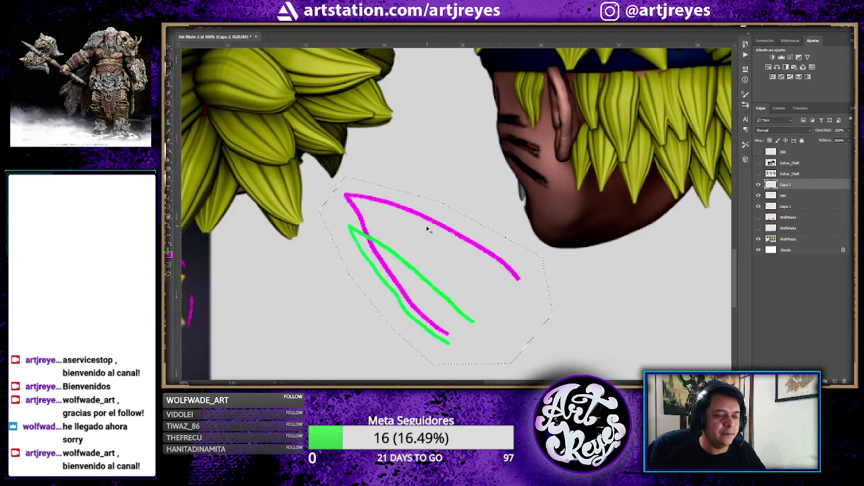
{"action": "key", "text": "ctrl+j"}
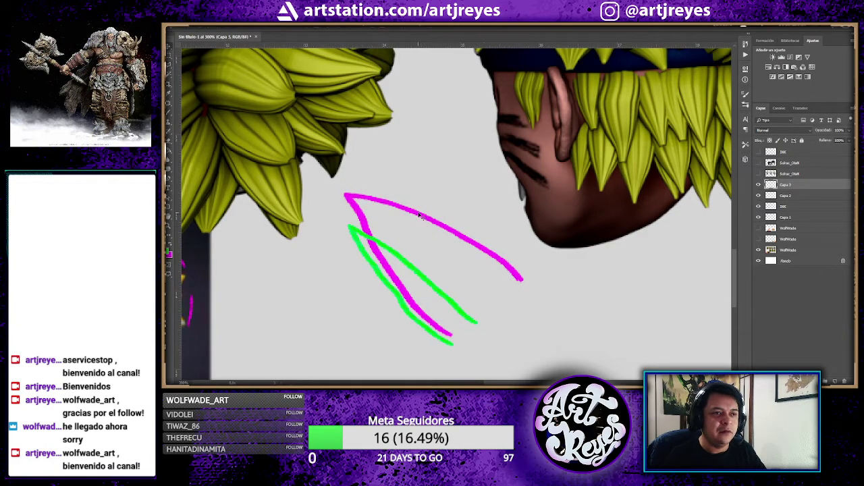
{"action": "left_click_drag", "start_coordinate": [421, 215], "coordinate": [545, 231]}
{"action": "key", "text": "ctrl+t"}
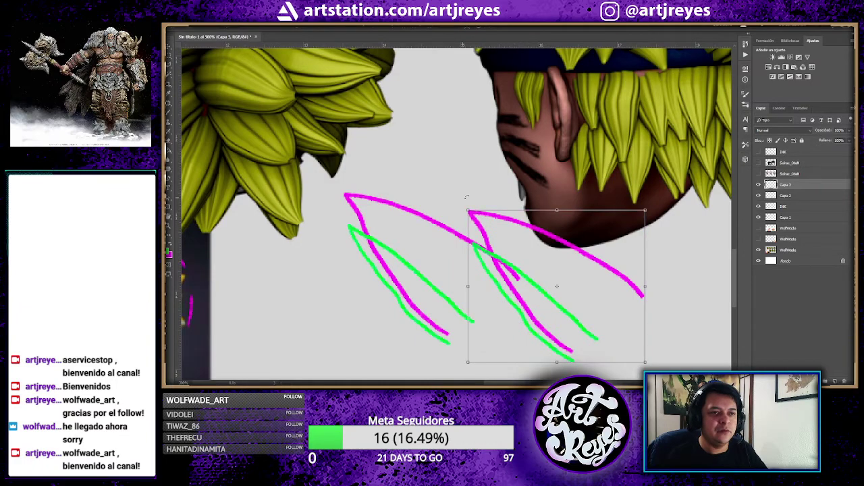
{"action": "mouse_move", "coordinate": [472, 203]}
{"action": "left_mouse_down"}
{"action": "mouse_move", "coordinate": [606, 238]}
{"action": "mouse_move", "coordinate": [592, 224]}
{"action": "left_mouse_up"}
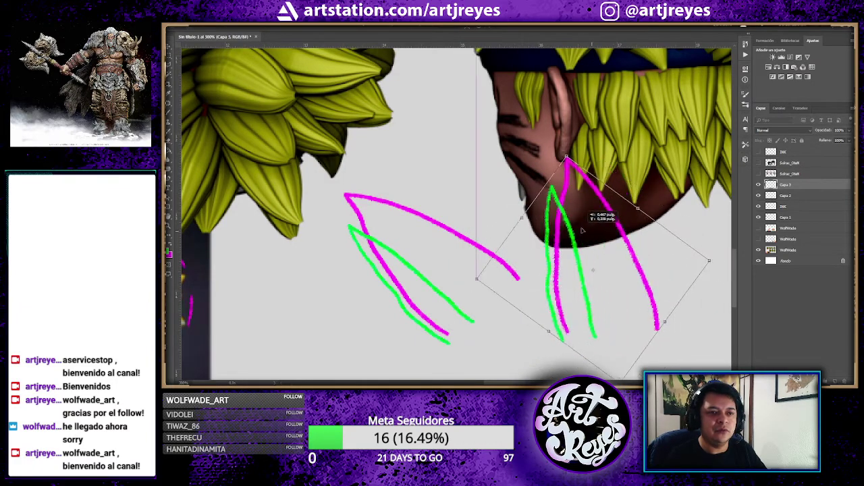
{"action": "key", "text": "Return"}
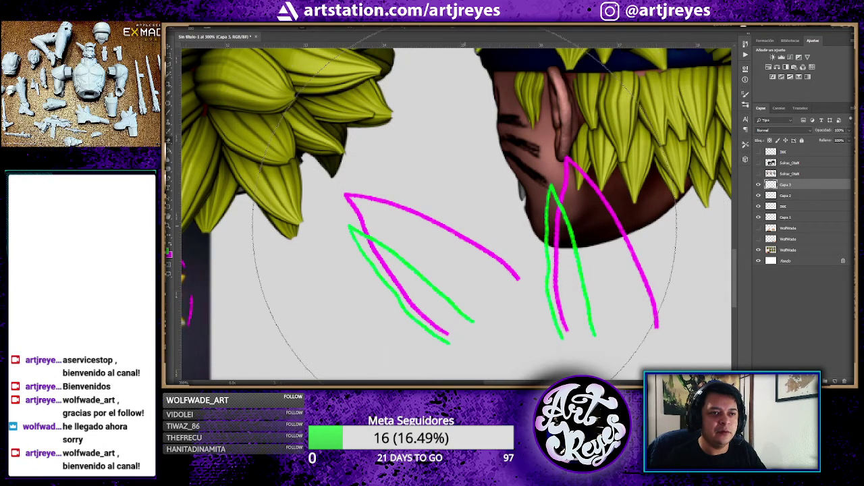
{"action": "right_click", "coordinate": [516, 259]}
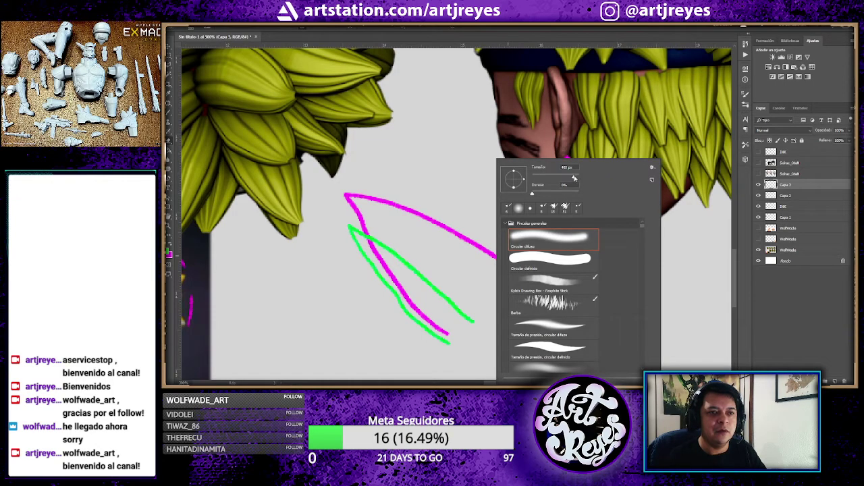
- Switch to the hard-edged Circular definido brush and erase the green strokes below the ear
{"action": "left_click", "coordinate": [538, 258]}
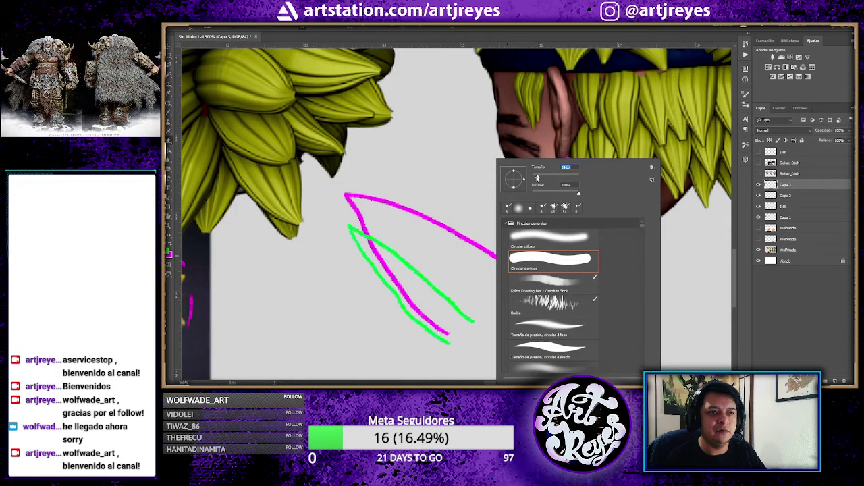
{"action": "key", "text": "Return"}
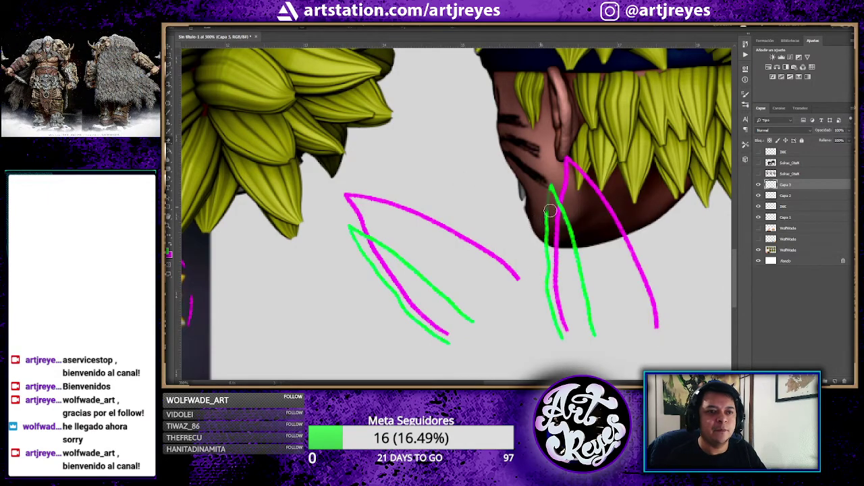
{"action": "left_click_drag", "start_coordinate": [566, 212], "coordinate": [588, 316]}
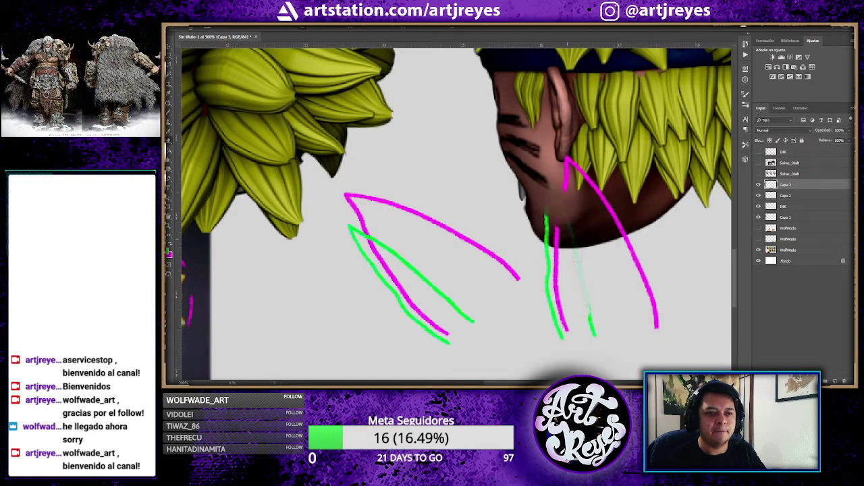
{"action": "left_click_drag", "start_coordinate": [571, 222], "coordinate": [592, 352]}
{"action": "mouse_move", "coordinate": [545, 211]}
{"action": "left_mouse_down"}
{"action": "mouse_move", "coordinate": [543, 289]}
{"action": "mouse_move", "coordinate": [562, 338]}
{"action": "left_mouse_up"}
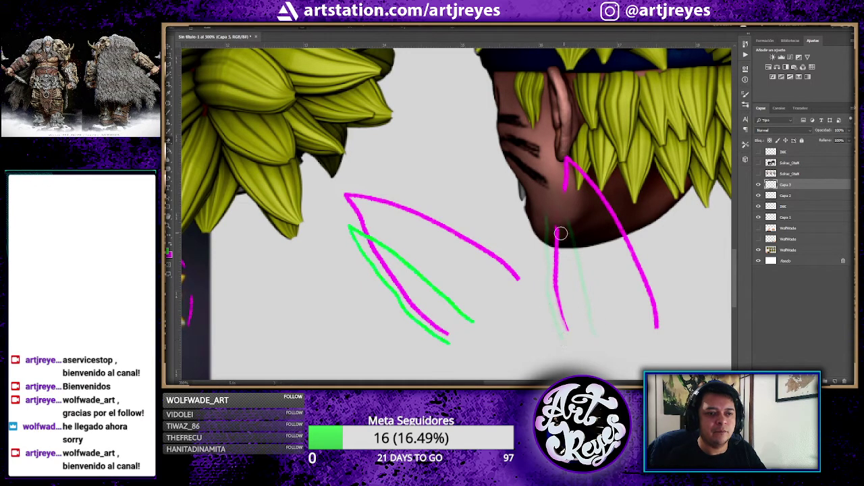
- Select the strokes under the chin with the Polygonal Lasso and delete them
{"action": "key", "text": "l"}
{"action": "left_click", "coordinate": [575, 218]}
{"action": "left_click", "coordinate": [547, 201]}
{"action": "left_click", "coordinate": [519, 217]}
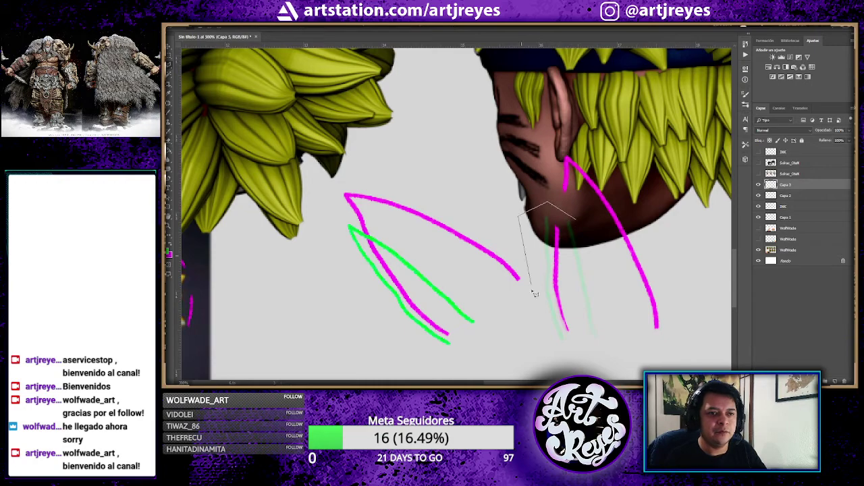
{"action": "left_click", "coordinate": [549, 341]}
{"action": "left_click", "coordinate": [598, 334]}
{"action": "left_click", "coordinate": [606, 286]}
{"action": "left_click", "coordinate": [575, 218]}
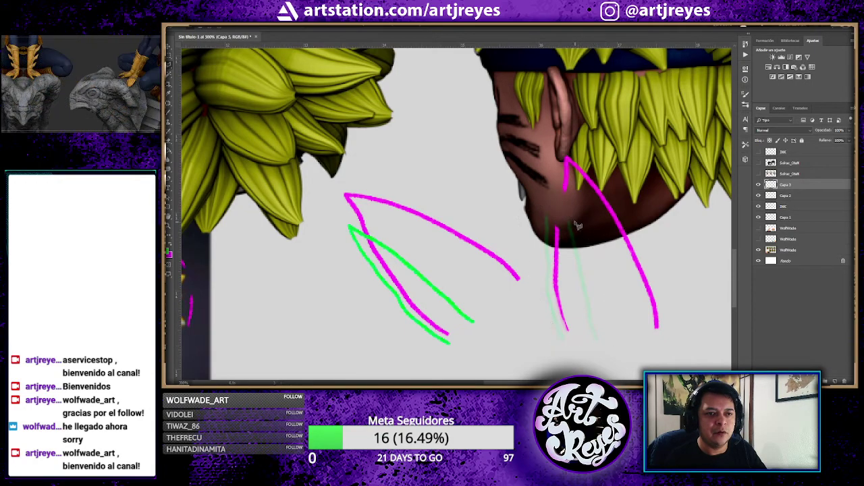
{"action": "key", "text": "Delete"}
{"action": "key", "text": "ctrl+d"}
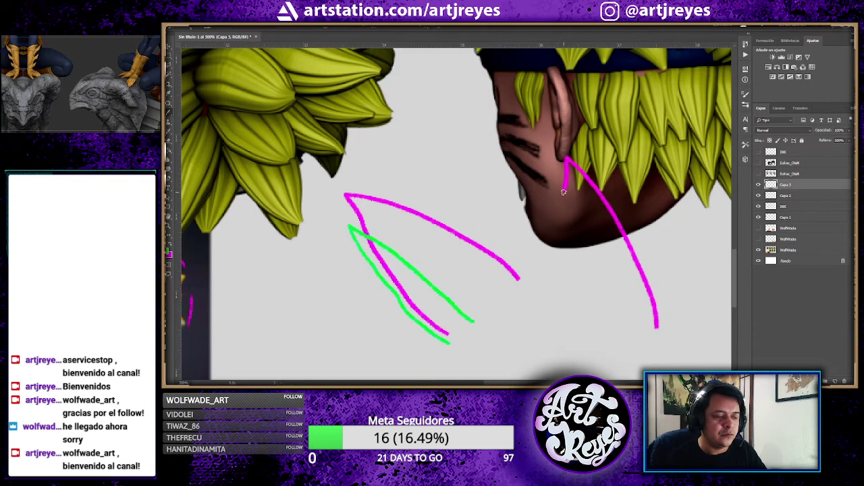
- Draw thin magenta strand lines inside both locks and two green curves inside the right lock
{"action": "left_click_drag", "start_coordinate": [564, 189], "coordinate": [554, 325]}
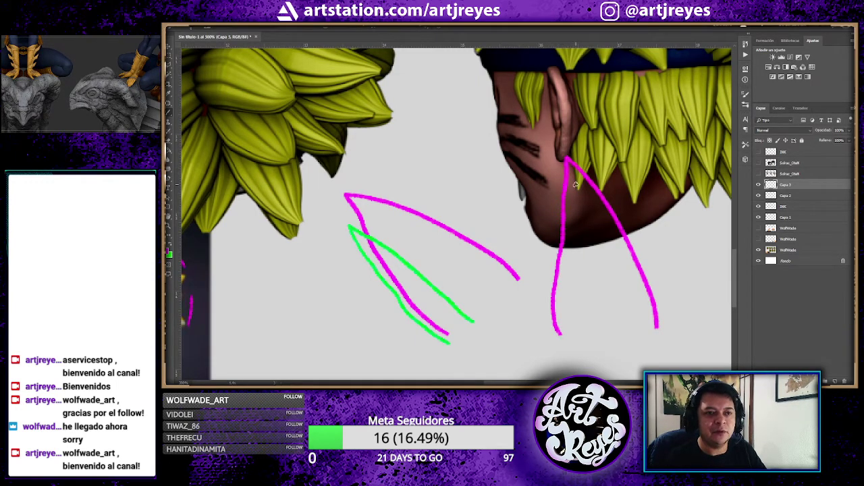
{"action": "left_click_drag", "start_coordinate": [578, 190], "coordinate": [624, 337]}
{"action": "left_click_drag", "start_coordinate": [583, 215], "coordinate": [586, 334]}
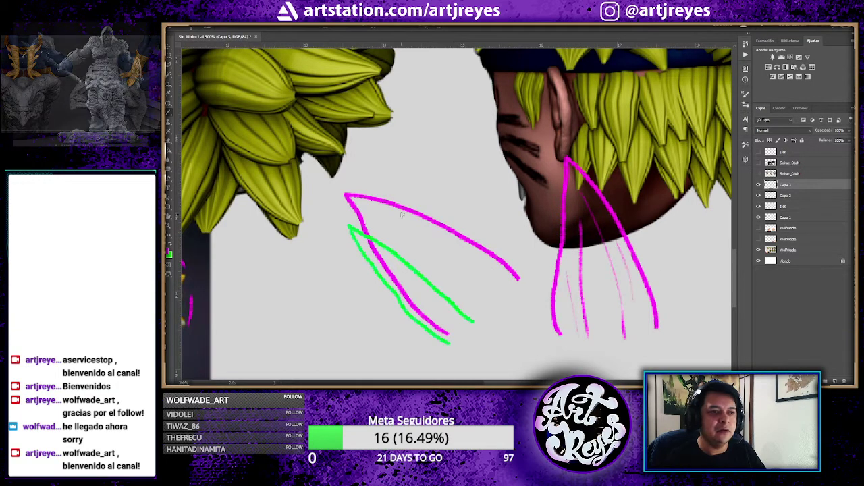
{"action": "left_click_drag", "start_coordinate": [363, 204], "coordinate": [497, 284]}
{"action": "left_click_drag", "start_coordinate": [413, 245], "coordinate": [504, 318]}
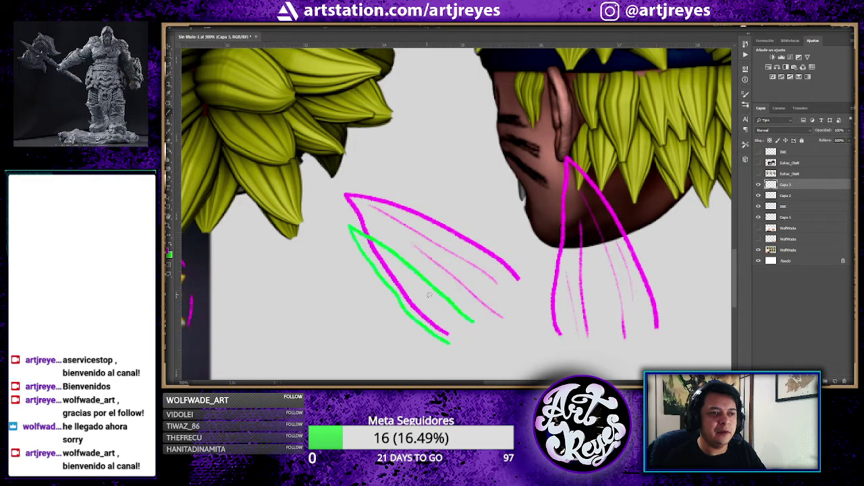
{"action": "left_click_drag", "start_coordinate": [402, 276], "coordinate": [456, 327]}
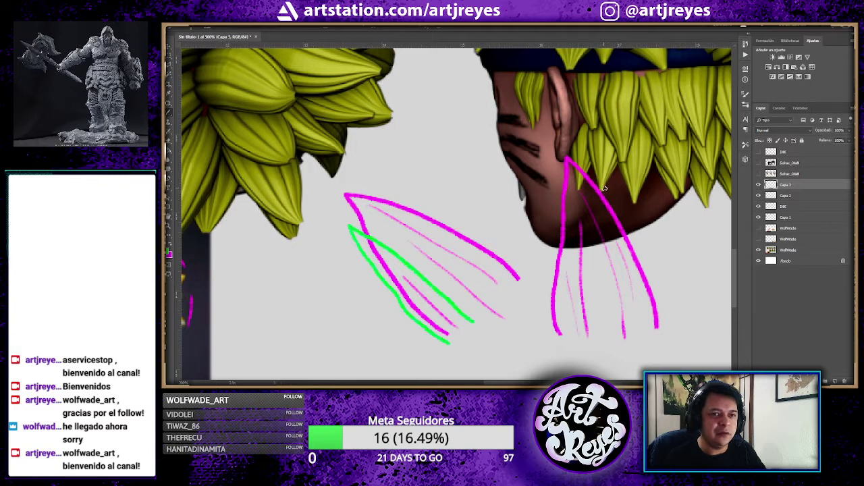
{"action": "left_click_drag", "start_coordinate": [605, 189], "coordinate": [656, 298]}
{"action": "left_click_drag", "start_coordinate": [607, 189], "coordinate": [605, 339]}
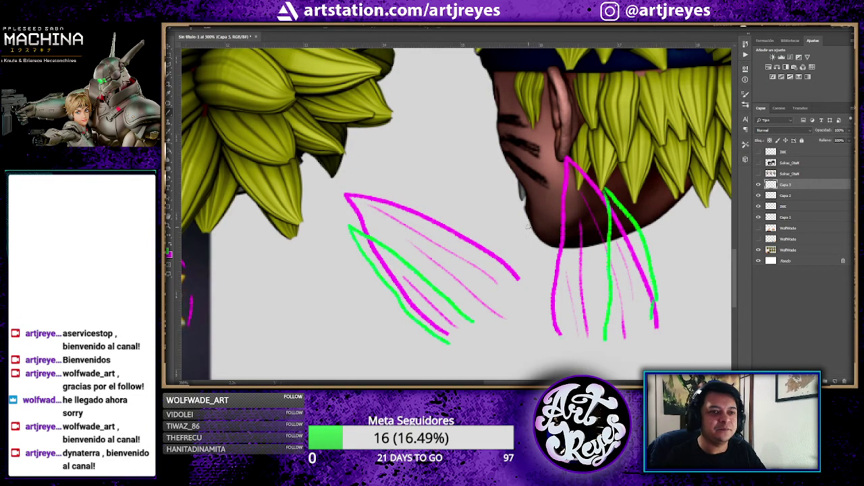
{"action": "left_click_drag", "start_coordinate": [586, 205], "coordinate": [568, 265]}
- Paint green flow curves out from the crown on the top-down hair render
{"action": "mouse_move", "coordinate": [614, 224]}
{"action": "left_mouse_down"}
{"action": "mouse_move", "coordinate": [465, 241]}
{"action": "mouse_move", "coordinate": [552, 246]}
{"action": "left_mouse_up"}
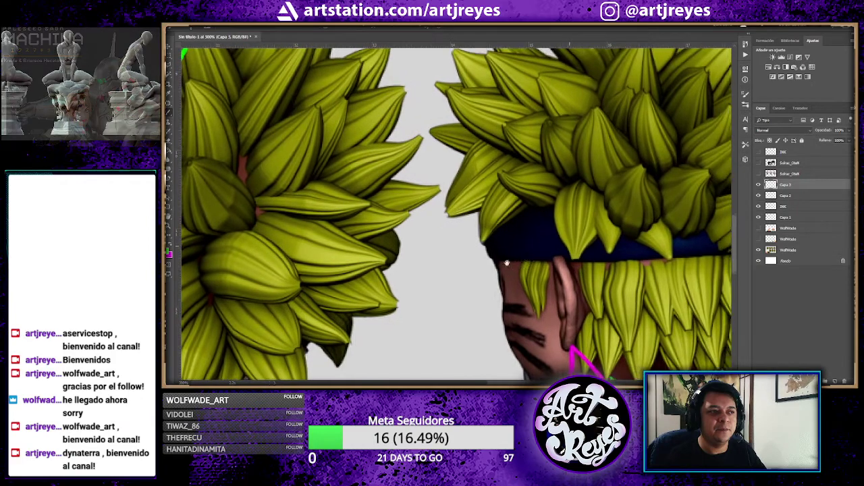
{"action": "mouse_move", "coordinate": [551, 246]}
{"action": "left_mouse_down"}
{"action": "mouse_move", "coordinate": [514, 266]}
{"action": "mouse_move", "coordinate": [456, 237]}
{"action": "left_mouse_up"}
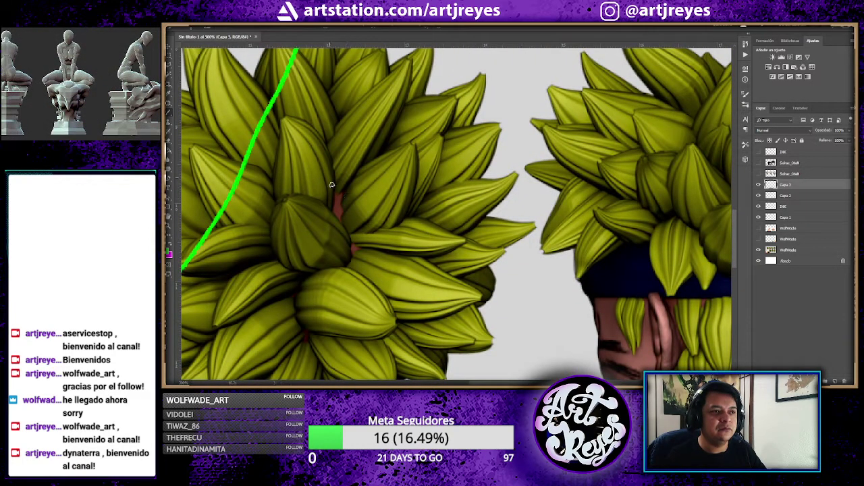
{"action": "mouse_move", "coordinate": [320, 136]}
{"action": "left_mouse_down"}
{"action": "mouse_move", "coordinate": [343, 200]}
{"action": "mouse_move", "coordinate": [374, 242]}
{"action": "left_mouse_up"}
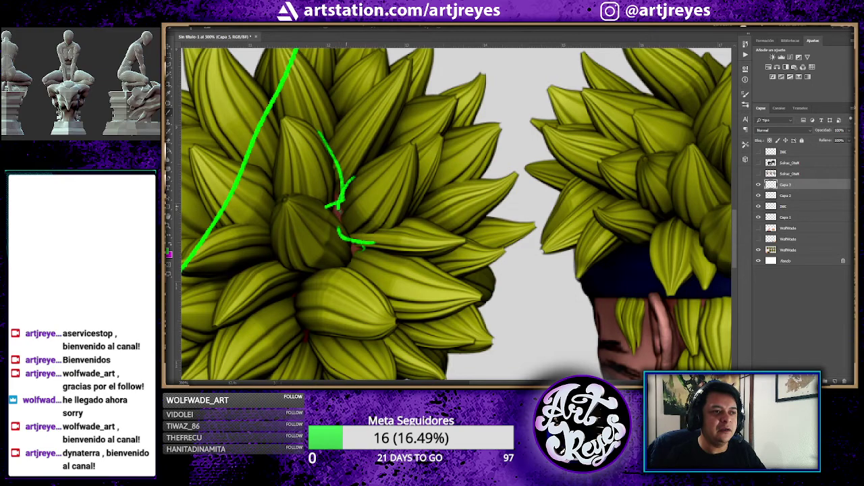
{"action": "left_click_drag", "start_coordinate": [318, 223], "coordinate": [473, 193]}
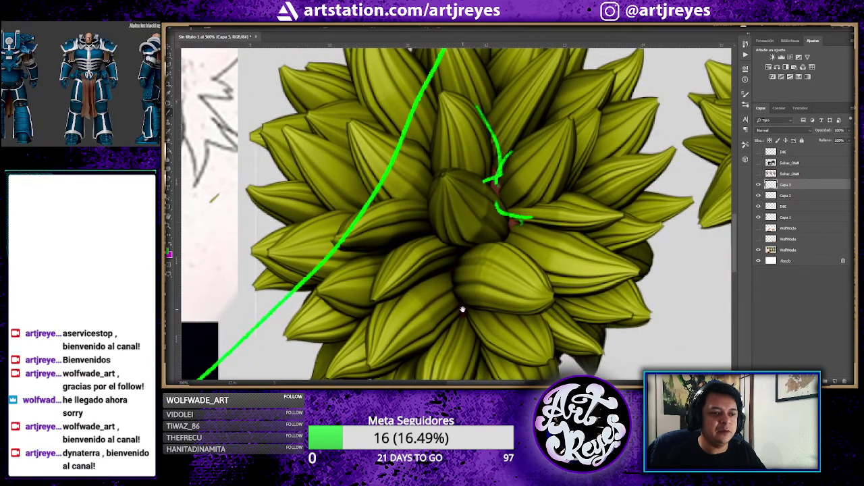
{"action": "mouse_move", "coordinate": [464, 332]}
{"action": "left_mouse_down"}
{"action": "mouse_move", "coordinate": [465, 295]}
{"action": "mouse_move", "coordinate": [478, 358]}
{"action": "left_mouse_up"}
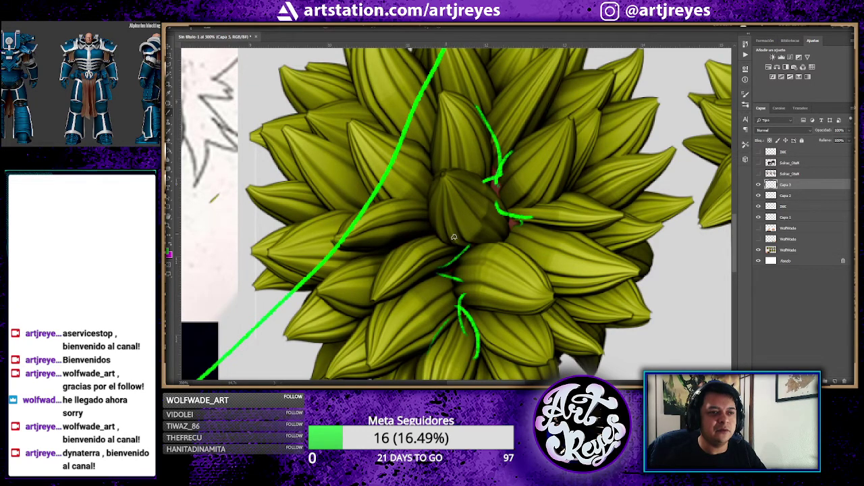
{"action": "mouse_move", "coordinate": [463, 284]}
{"action": "left_mouse_down"}
{"action": "mouse_move", "coordinate": [551, 188]}
{"action": "mouse_move", "coordinate": [524, 223]}
{"action": "mouse_move", "coordinate": [626, 194]}
{"action": "mouse_move", "coordinate": [497, 244]}
{"action": "mouse_move", "coordinate": [499, 225]}
{"action": "left_mouse_up"}
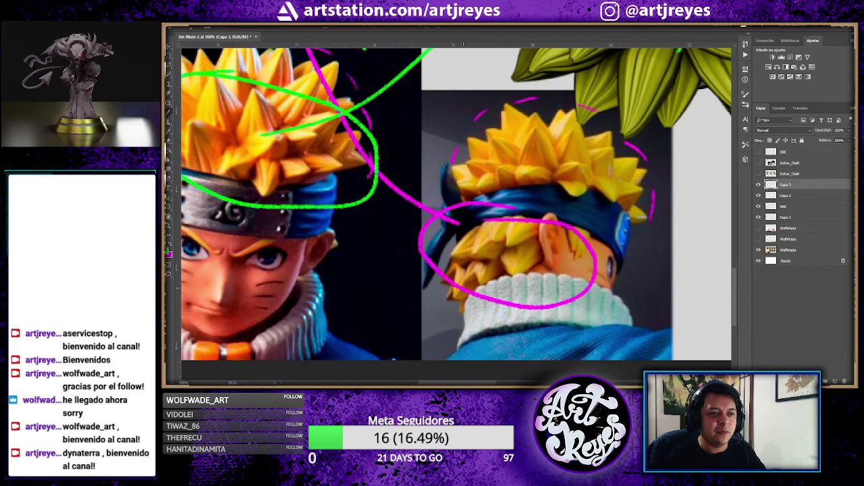
{"action": "mouse_move", "coordinate": [493, 241]}
{"action": "left_mouse_down"}
{"action": "mouse_move", "coordinate": [501, 238]}
{"action": "mouse_move", "coordinate": [270, 266]}
{"action": "left_mouse_up"}
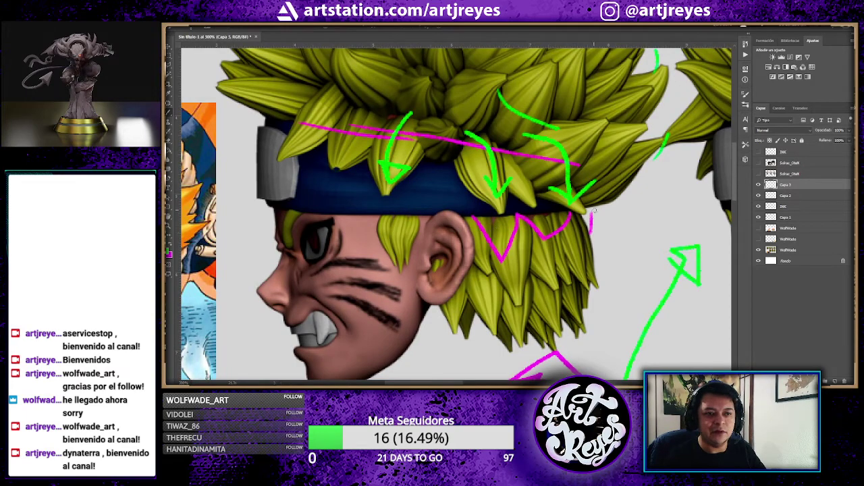
{"action": "left_click_drag", "start_coordinate": [564, 255], "coordinate": [566, 206]}
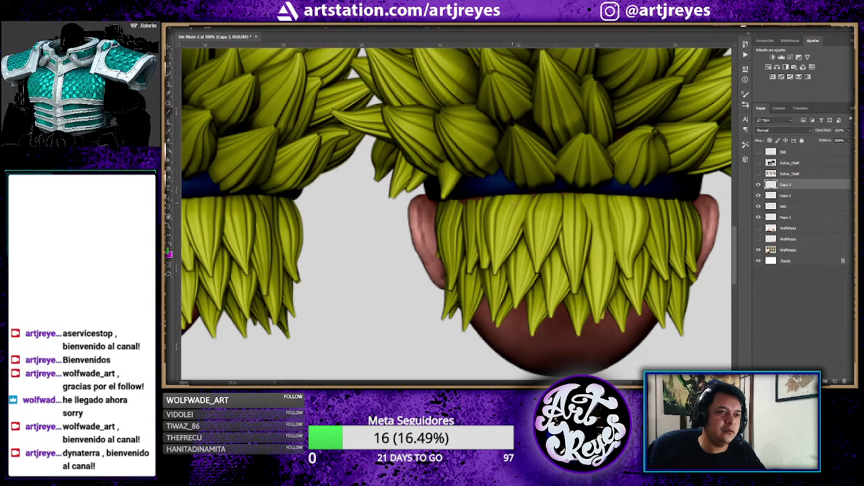
- Paint alternating green and magenta V-shaped lock outlines over the back-view head's lower hair
{"action": "left_click_drag", "start_coordinate": [517, 196], "coordinate": [569, 259]}
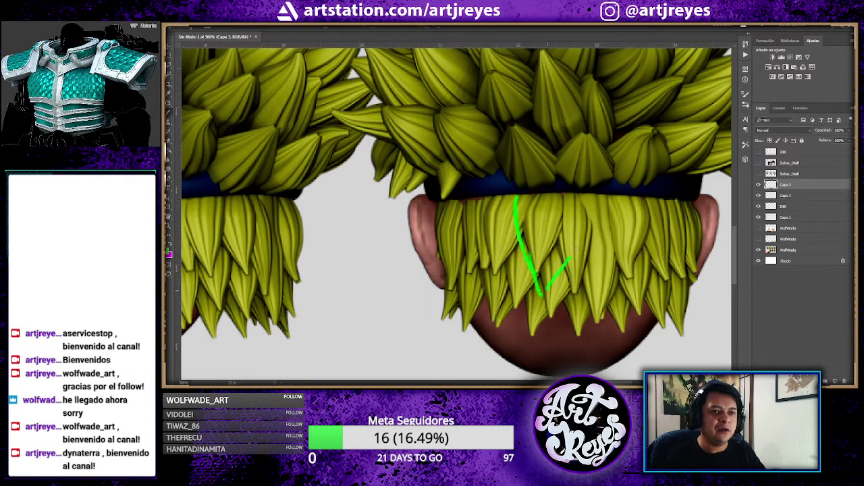
{"action": "mouse_move", "coordinate": [577, 195]}
{"action": "left_mouse_down"}
{"action": "mouse_move", "coordinate": [562, 259]}
{"action": "mouse_move", "coordinate": [478, 199]}
{"action": "left_mouse_up"}
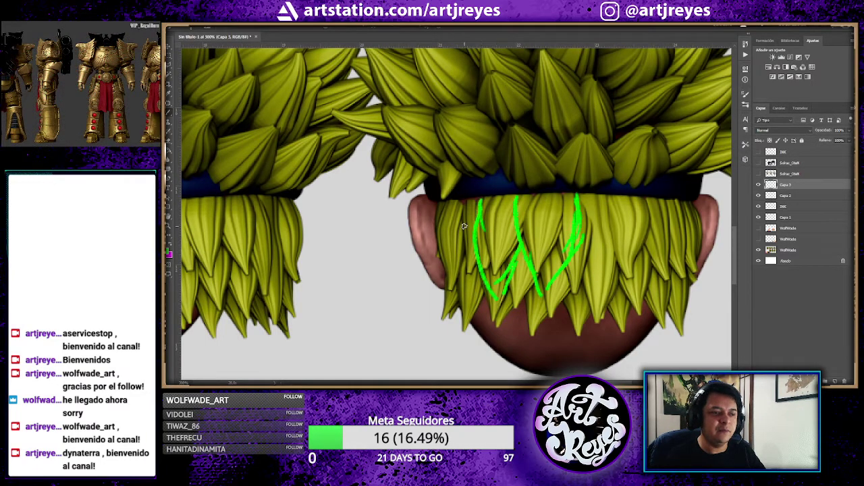
{"action": "key", "text": "ctrl+z"}
{"action": "key", "text": "ctrl+z"}
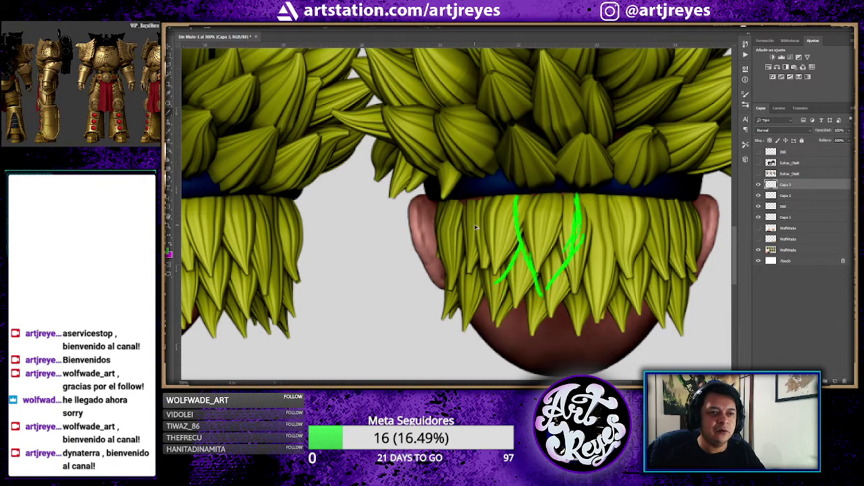
{"action": "key", "text": "ctrl+z"}
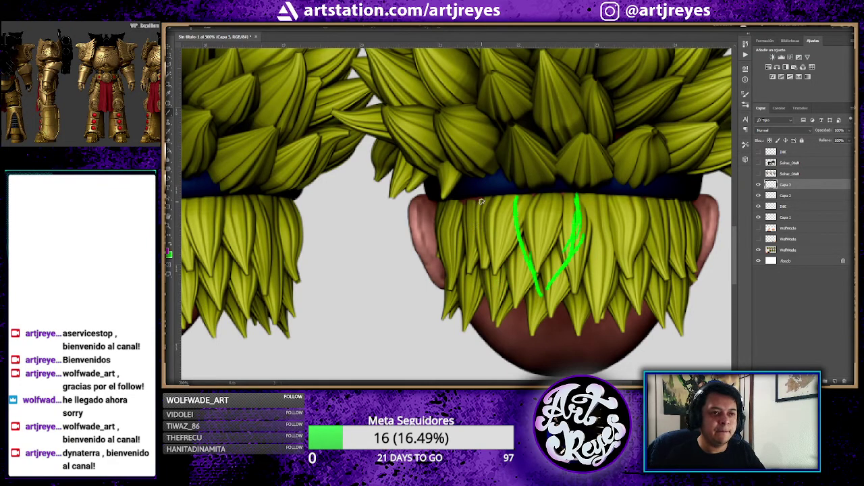
{"action": "mouse_move", "coordinate": [481, 201]}
{"action": "left_mouse_down"}
{"action": "mouse_move", "coordinate": [498, 294]}
{"action": "mouse_move", "coordinate": [527, 247]}
{"action": "left_mouse_up"}
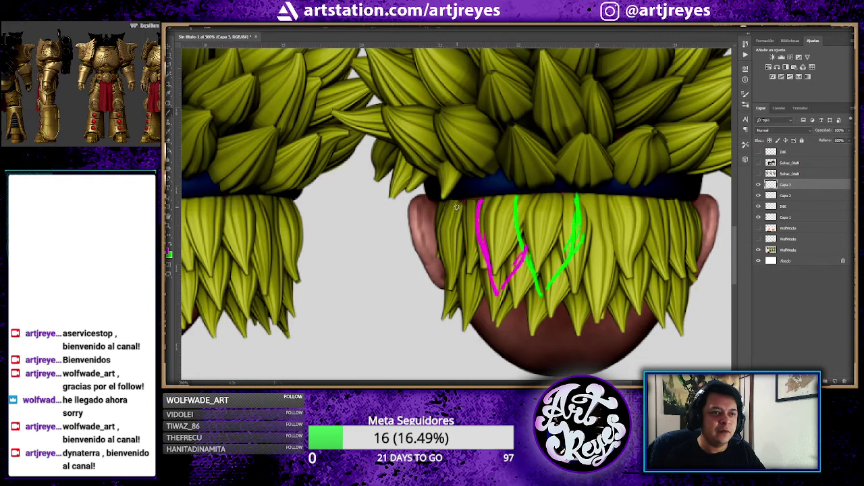
{"action": "key", "text": "x"}
{"action": "mouse_move", "coordinate": [447, 200]}
{"action": "left_mouse_down"}
{"action": "mouse_move", "coordinate": [468, 292]}
{"action": "mouse_move", "coordinate": [489, 251]}
{"action": "left_mouse_up"}
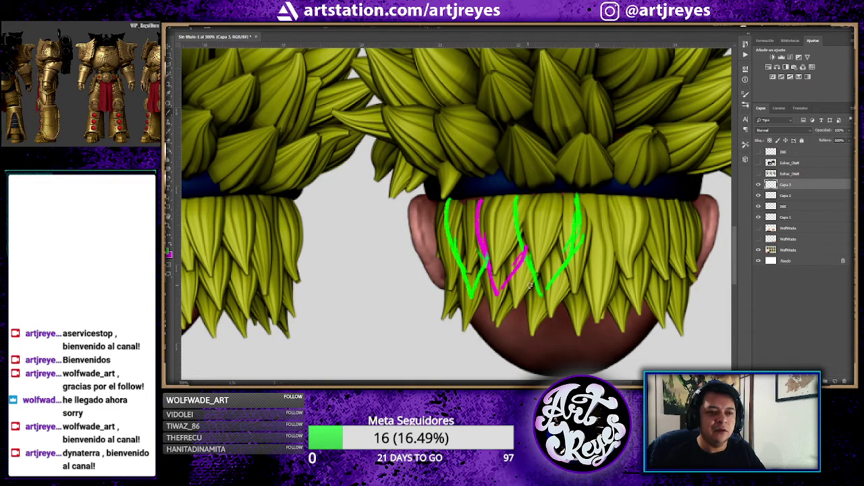
{"action": "key", "text": "x"}
{"action": "mouse_move", "coordinate": [534, 277]}
{"action": "left_mouse_down"}
{"action": "mouse_move", "coordinate": [527, 316]}
{"action": "mouse_move", "coordinate": [495, 331]}
{"action": "mouse_move", "coordinate": [468, 269]}
{"action": "left_mouse_up"}
{"action": "key", "text": "x"}
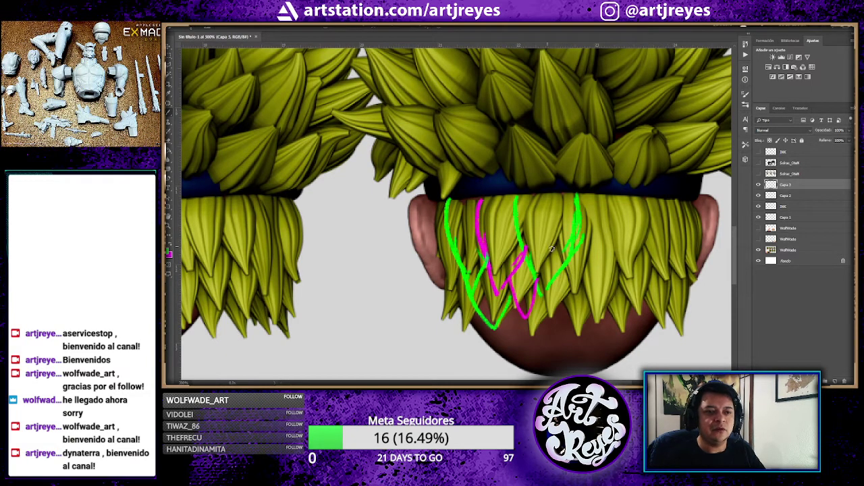
{"action": "mouse_move", "coordinate": [643, 225]}
{"action": "left_mouse_down"}
{"action": "mouse_move", "coordinate": [469, 249]}
{"action": "mouse_move", "coordinate": [578, 244]}
{"action": "mouse_move", "coordinate": [676, 158]}
{"action": "left_mouse_up"}
- Pan back to the face and headband, then fit the whole head sheet on screen
{"action": "left_click_drag", "start_coordinate": [607, 169], "coordinate": [540, 250]}
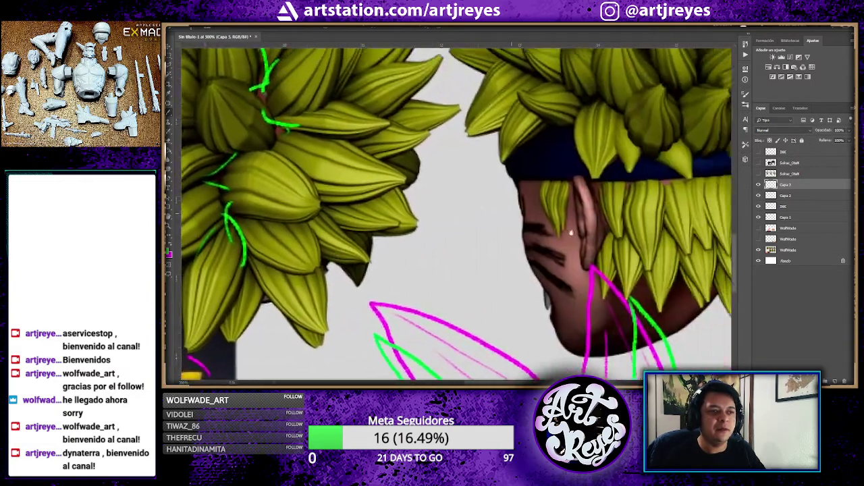
{"action": "left_click_drag", "start_coordinate": [716, 256], "coordinate": [559, 236]}
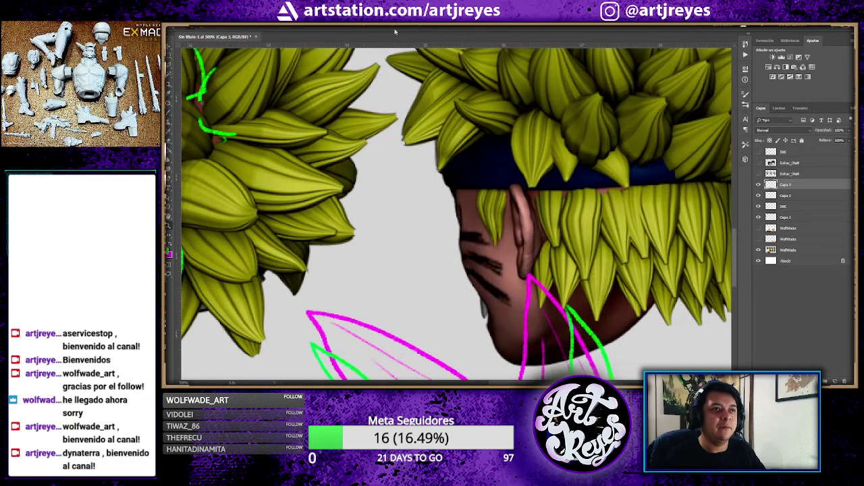
{"action": "key", "text": "ctrl+0"}
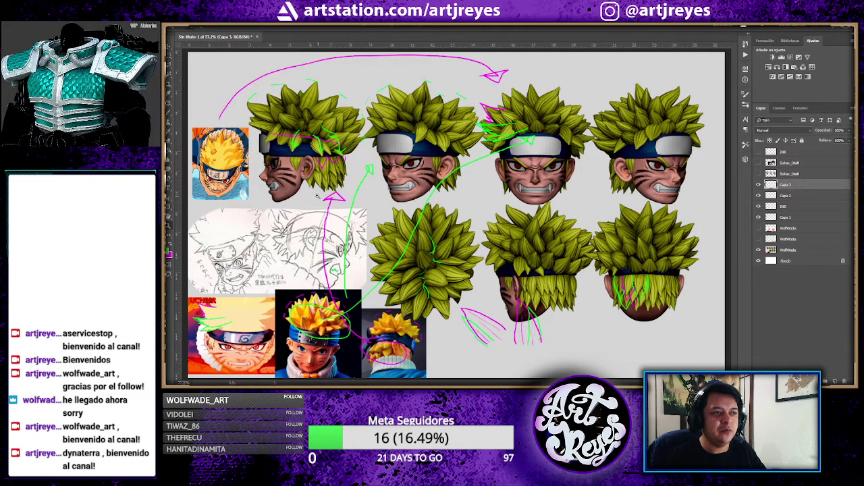
- Add short green marks near the references and around the first head's hair band
{"action": "key", "text": "z"}
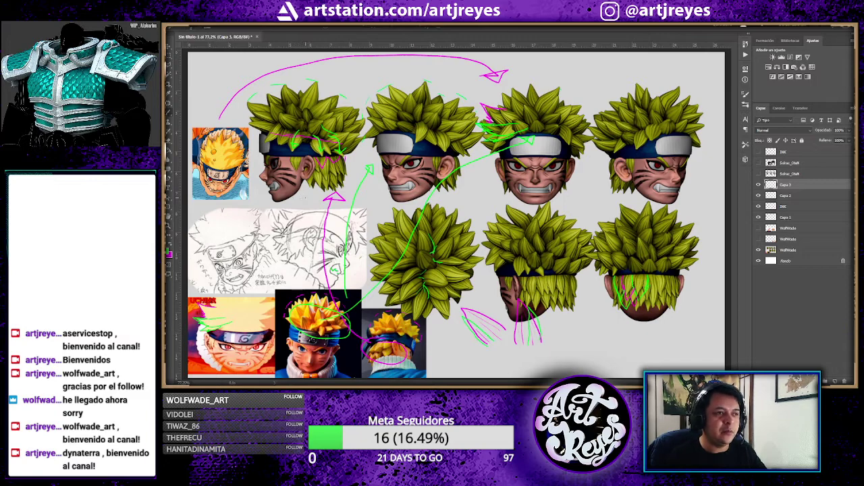
{"action": "left_click_drag", "start_coordinate": [318, 198], "coordinate": [296, 198]}
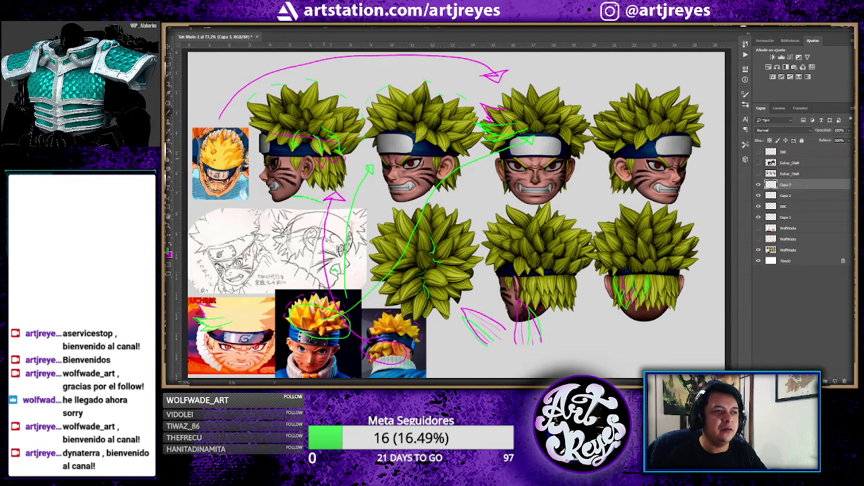
{"action": "left_click_drag", "start_coordinate": [334, 159], "coordinate": [358, 171]}
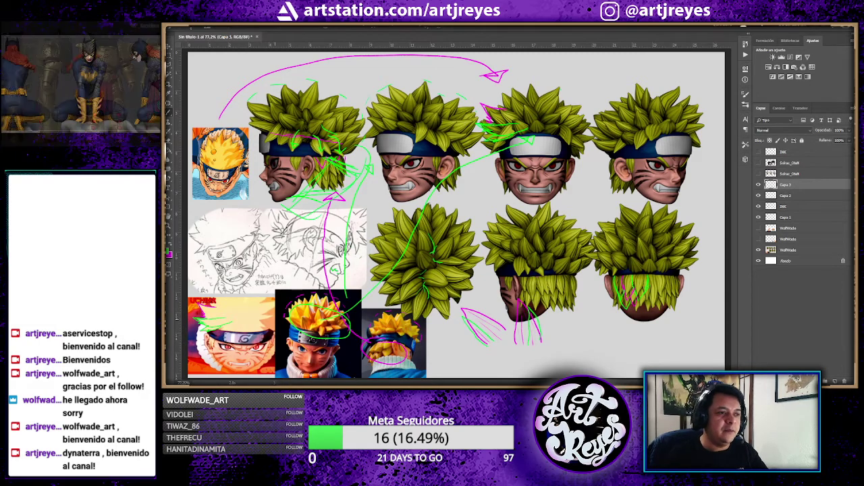
{"action": "scroll", "coordinate": [307, 326], "scroll_direction": "up", "scroll_amount": 1, "text": "alt"}
{"action": "scroll", "coordinate": [308, 326], "scroll_direction": "up", "scroll_amount": 3, "text": "alt"}
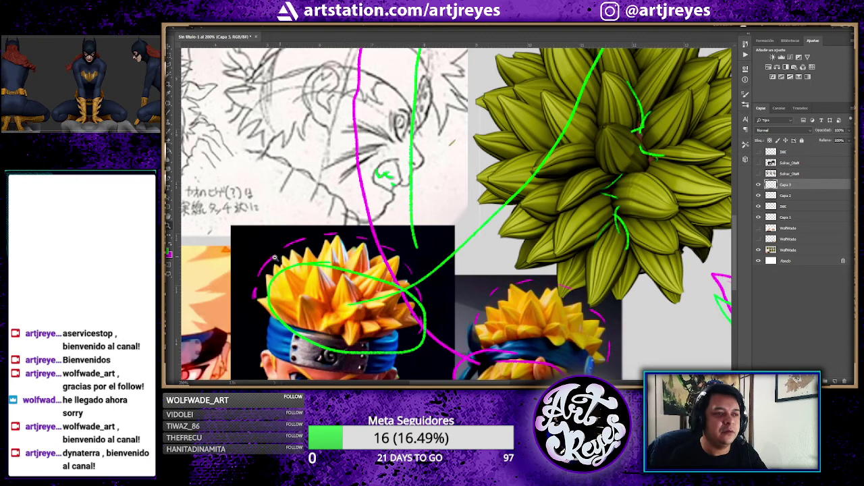
- Zoom in on the head render and draw two downward green arrows onto its hair
{"action": "left_click_drag", "start_coordinate": [411, 269], "coordinate": [369, 240]}
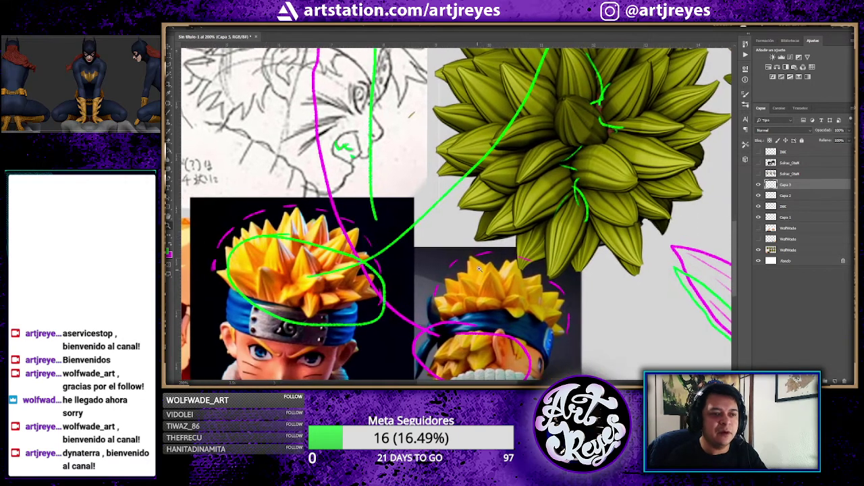
{"action": "scroll", "coordinate": [466, 260], "scroll_direction": "up", "scroll_amount": 5}
{"action": "scroll", "coordinate": [437, 240], "scroll_direction": "up", "scroll_amount": 5}
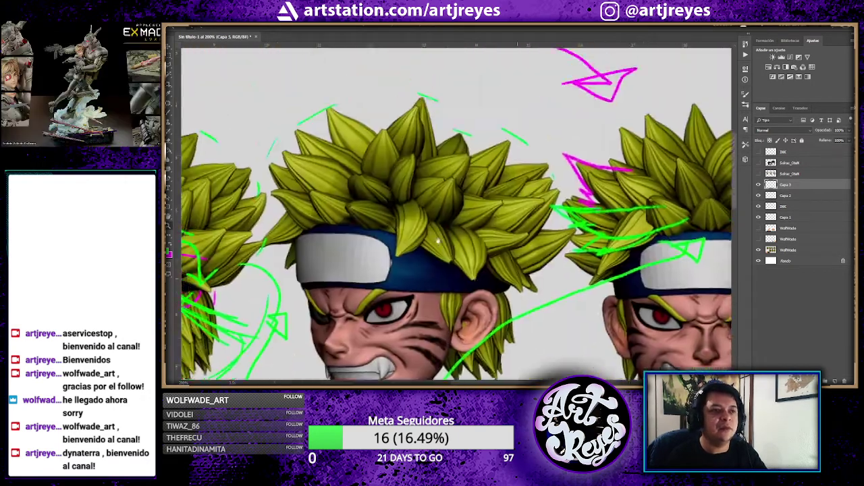
{"action": "scroll", "coordinate": [379, 220], "scroll_direction": "up", "scroll_amount": 3}
{"action": "scroll", "coordinate": [378, 220], "scroll_direction": "left", "scroll_amount": 3}
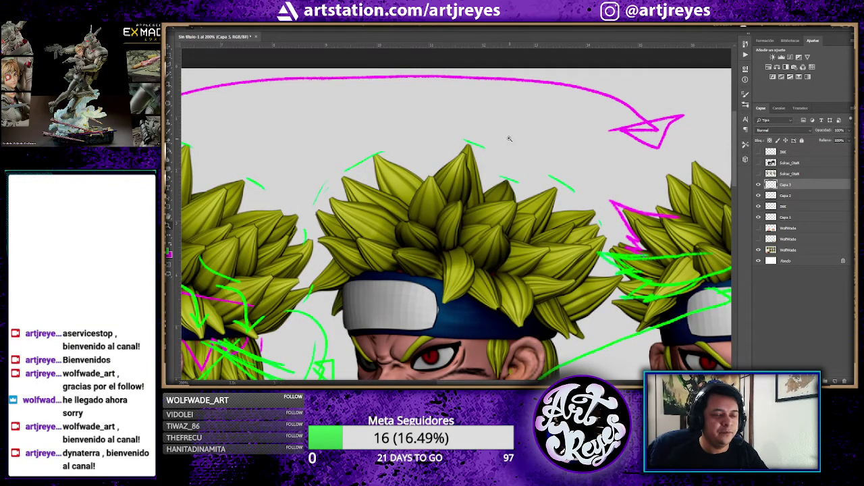
{"action": "left_click_drag", "start_coordinate": [507, 121], "coordinate": [512, 162]}
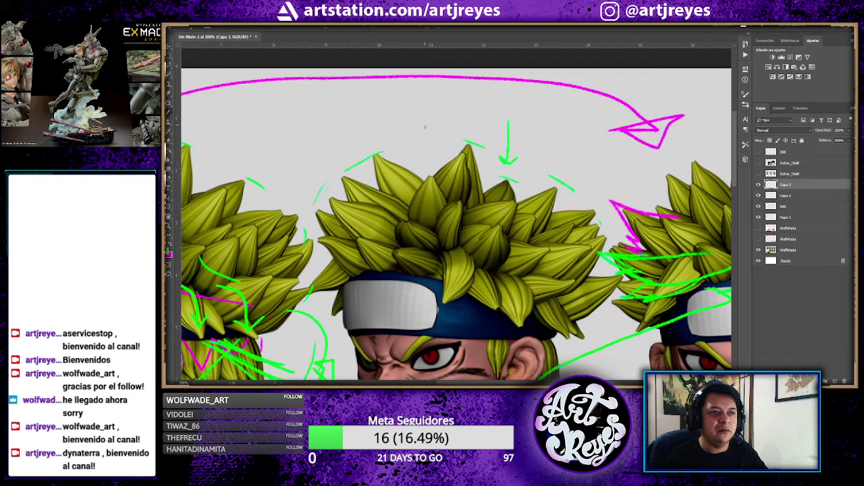
{"action": "mouse_move", "coordinate": [413, 104]}
{"action": "left_mouse_down"}
{"action": "mouse_move", "coordinate": [422, 142]}
{"action": "mouse_move", "coordinate": [439, 123]}
{"action": "left_mouse_up"}
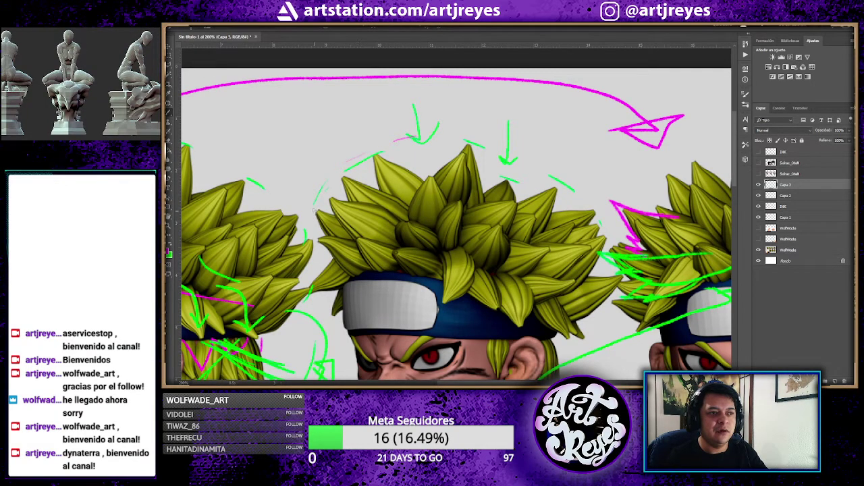
- Paint magenta arcs along the hair's left edge, over its top and down its right side
{"action": "left_click_drag", "start_coordinate": [326, 190], "coordinate": [362, 148]}
{"action": "left_click_drag", "start_coordinate": [432, 124], "coordinate": [555, 152]}
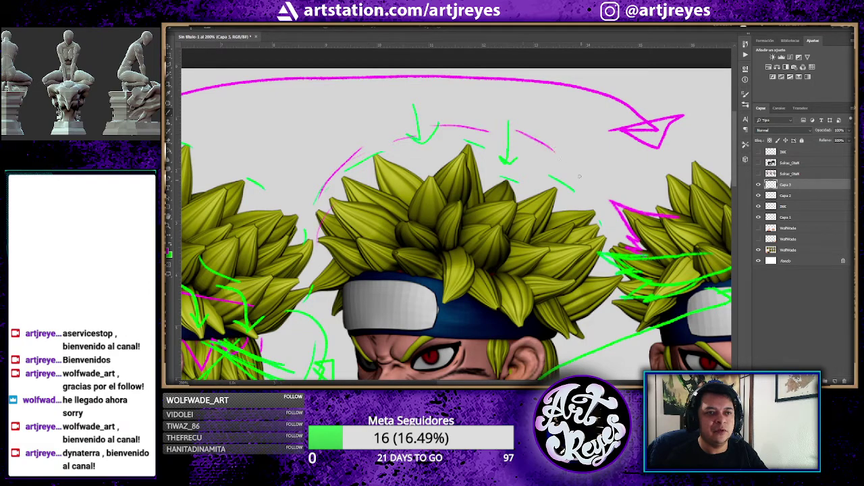
{"action": "left_click_drag", "start_coordinate": [578, 180], "coordinate": [595, 225]}
{"action": "left_click_drag", "start_coordinate": [607, 257], "coordinate": [594, 297]}
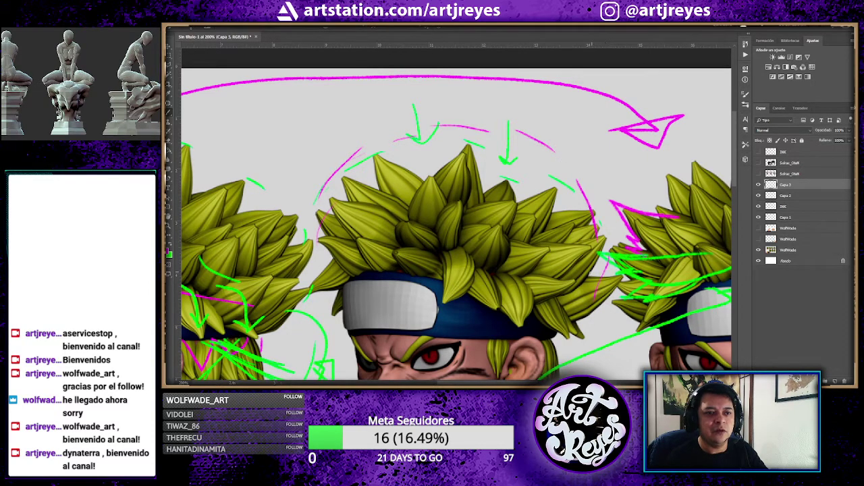
{"action": "mouse_move", "coordinate": [554, 244]}
{"action": "left_mouse_down"}
{"action": "mouse_move", "coordinate": [578, 176]}
{"action": "mouse_move", "coordinate": [626, 202]}
{"action": "left_mouse_up"}
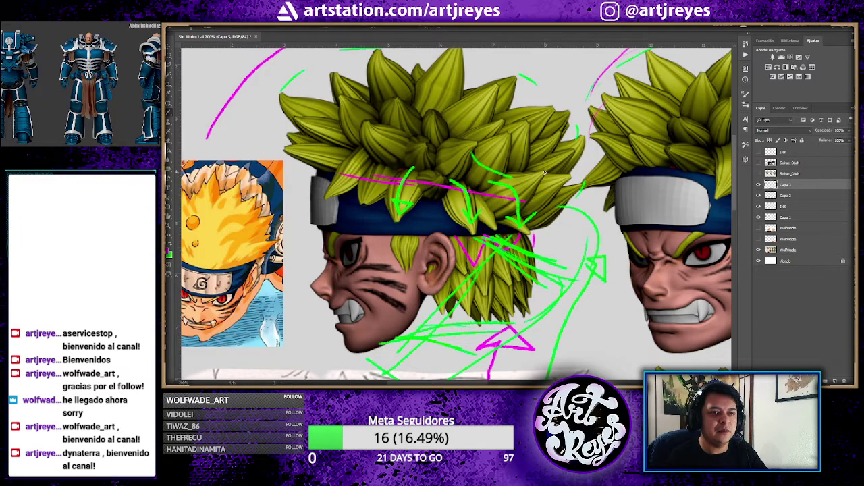
- Mark the hair by the headband with magenta zigzag and V strokes plus one green stroke
{"action": "mouse_move", "coordinate": [544, 173]}
{"action": "left_mouse_down"}
{"action": "mouse_move", "coordinate": [499, 216]}
{"action": "mouse_move", "coordinate": [477, 186]}
{"action": "mouse_move", "coordinate": [550, 178]}
{"action": "left_mouse_up"}
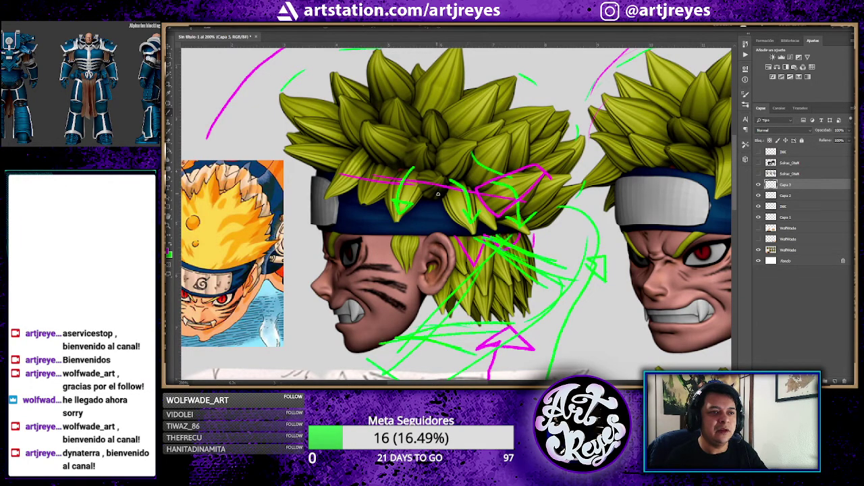
{"action": "left_click_drag", "start_coordinate": [457, 217], "coordinate": [480, 203]}
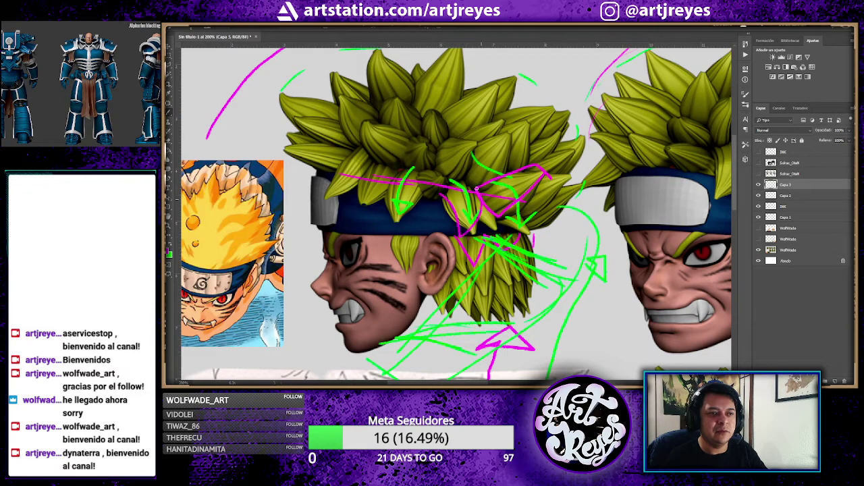
{"action": "left_click_drag", "start_coordinate": [393, 169], "coordinate": [409, 218]}
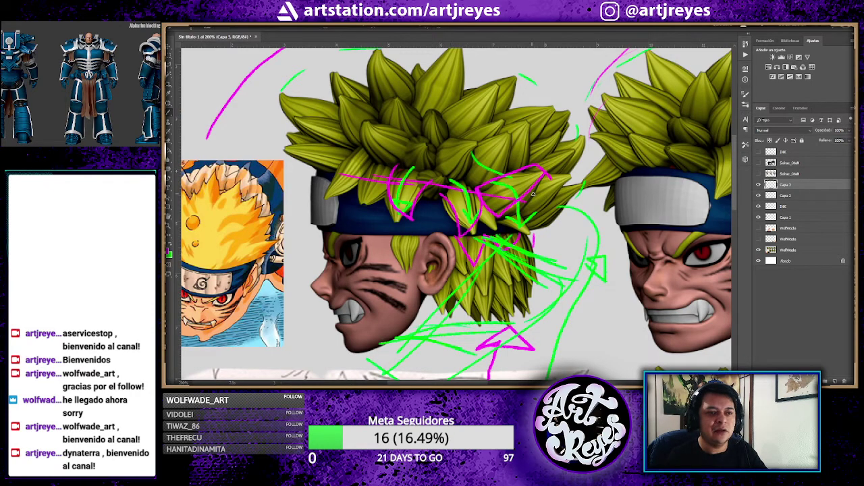
{"action": "left_click_drag", "start_coordinate": [524, 200], "coordinate": [543, 223]}
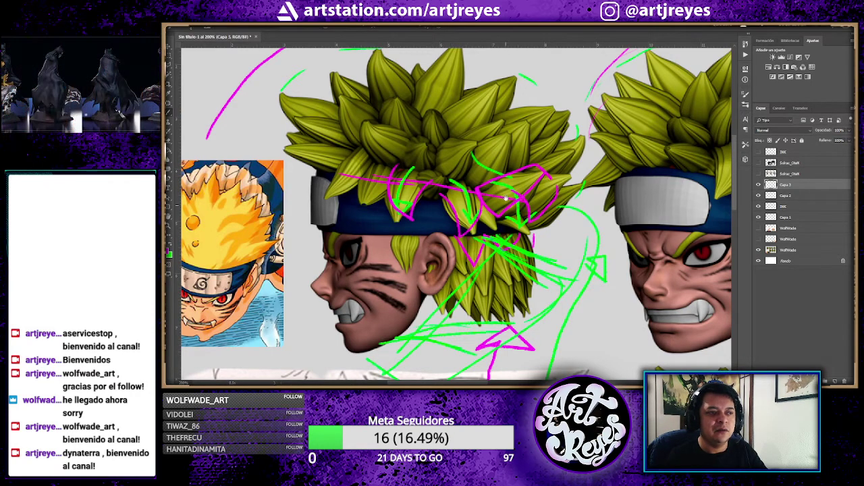
{"action": "scroll", "coordinate": [505, 198], "scroll_direction": "down", "scroll_amount": 5}
{"action": "scroll", "coordinate": [500, 216], "scroll_direction": "right", "scroll_amount": 3}
{"action": "scroll", "coordinate": [497, 230], "scroll_direction": "right", "scroll_amount": 2}
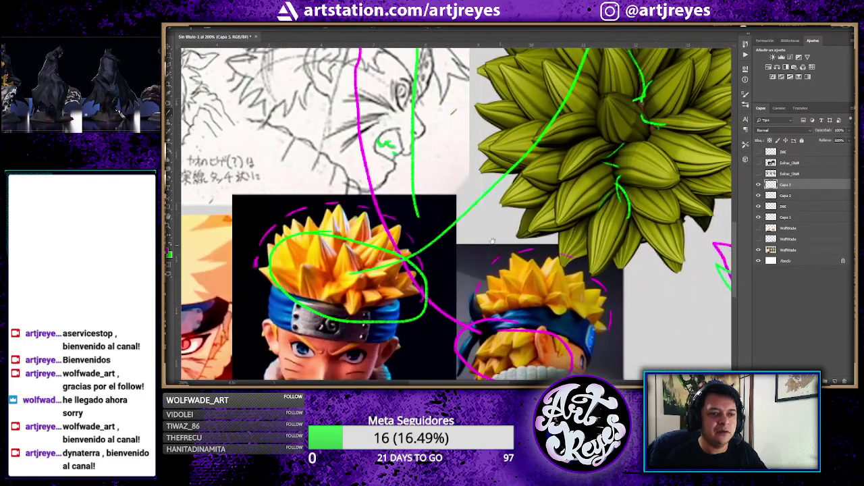
{"action": "left_click_drag", "start_coordinate": [493, 241], "coordinate": [424, 233]}
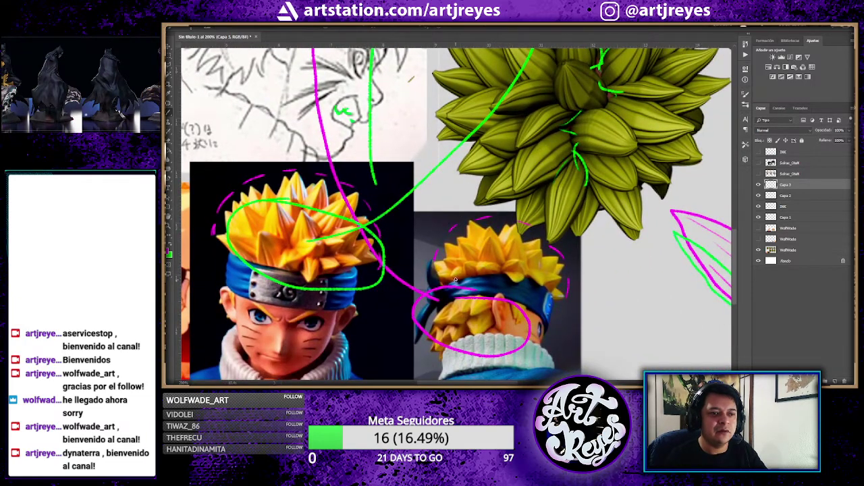
{"action": "scroll", "coordinate": [353, 259], "scroll_direction": "up", "scroll_amount": 3}
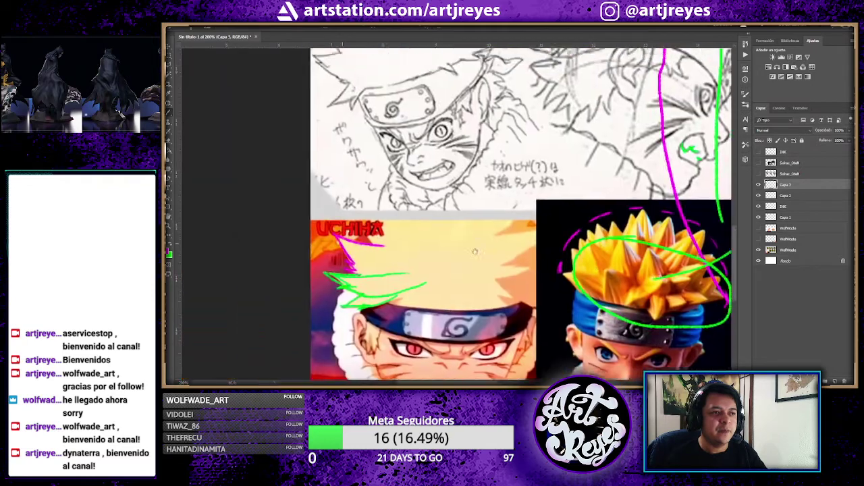
{"action": "scroll", "coordinate": [378, 259], "scroll_direction": "up", "scroll_amount": 3}
{"action": "scroll", "coordinate": [439, 260], "scroll_direction": "up", "scroll_amount": 3}
{"action": "scroll", "coordinate": [508, 261], "scroll_direction": "up", "scroll_amount": 2}
{"action": "scroll", "coordinate": [472, 250], "scroll_direction": "left", "scroll_amount": 3}
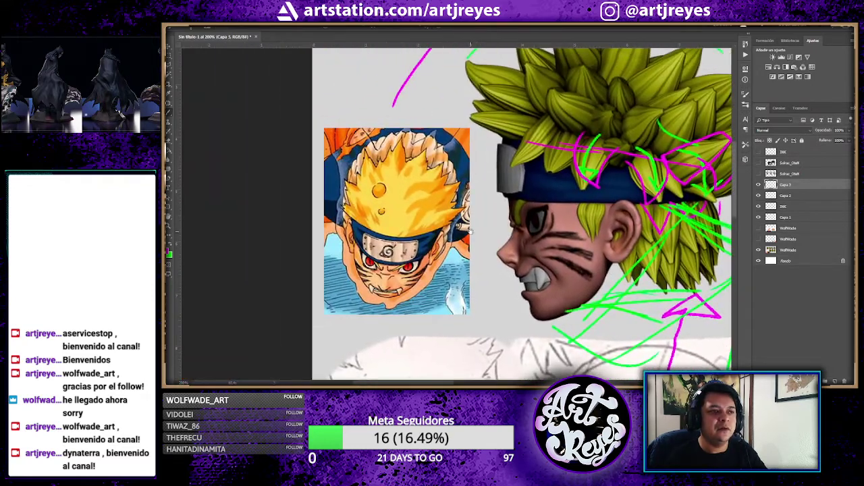
{"action": "scroll", "coordinate": [359, 211], "scroll_direction": "up", "scroll_amount": 1, "text": "alt"}
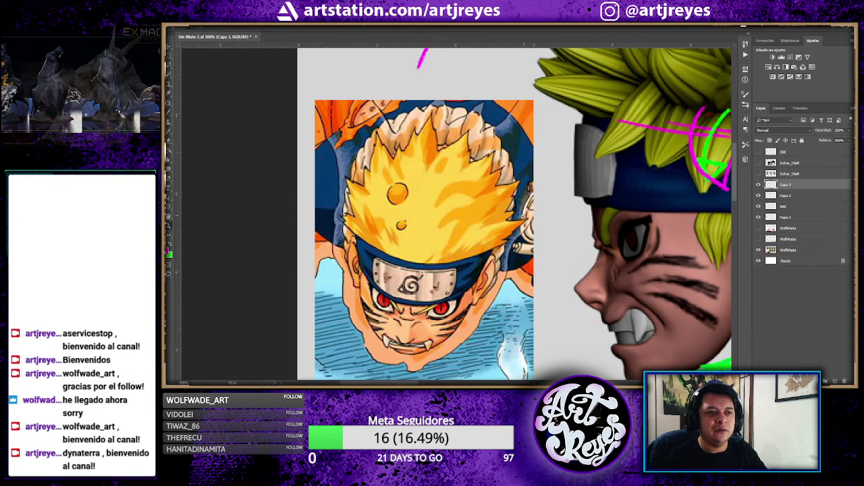
- Outline the manga reference's hair in green and add its face centre line and eye line
{"action": "key", "text": "x"}
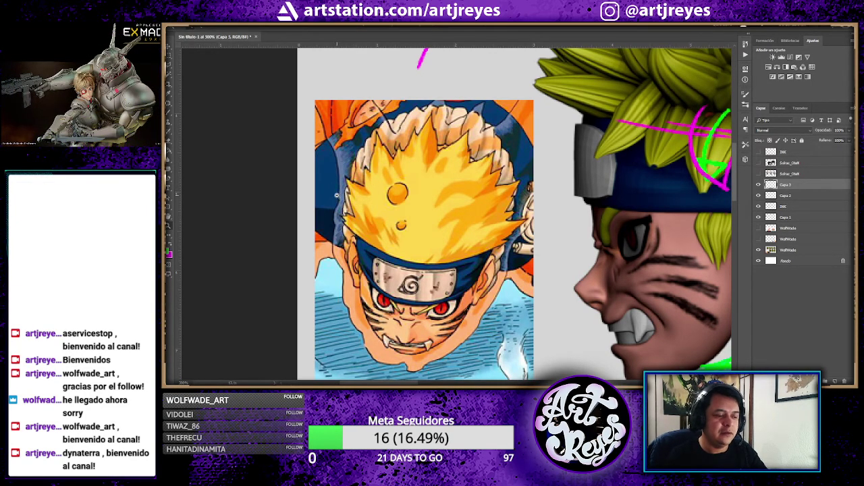
{"action": "left_click_drag", "start_coordinate": [343, 178], "coordinate": [337, 211]}
{"action": "mouse_move", "coordinate": [357, 152]}
{"action": "left_mouse_down"}
{"action": "mouse_move", "coordinate": [392, 129]}
{"action": "mouse_move", "coordinate": [449, 118]}
{"action": "left_mouse_up"}
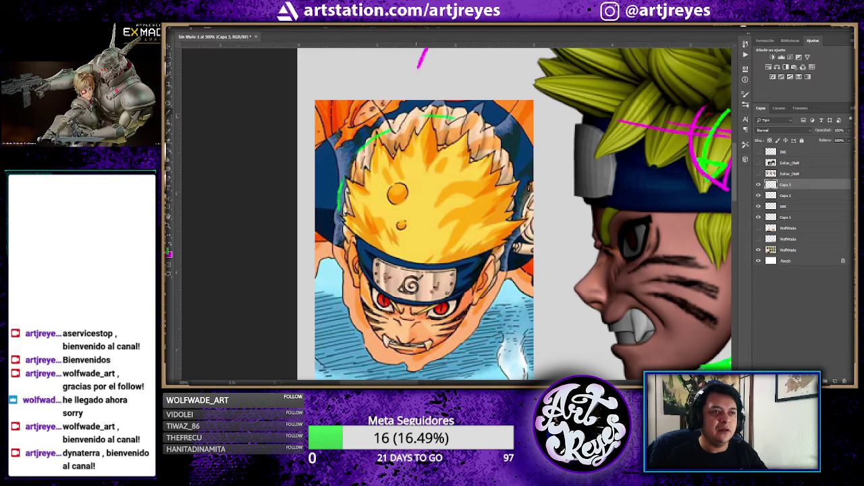
{"action": "mouse_move", "coordinate": [501, 143]}
{"action": "left_mouse_down"}
{"action": "mouse_move", "coordinate": [520, 193]}
{"action": "mouse_move", "coordinate": [508, 245]}
{"action": "left_mouse_up"}
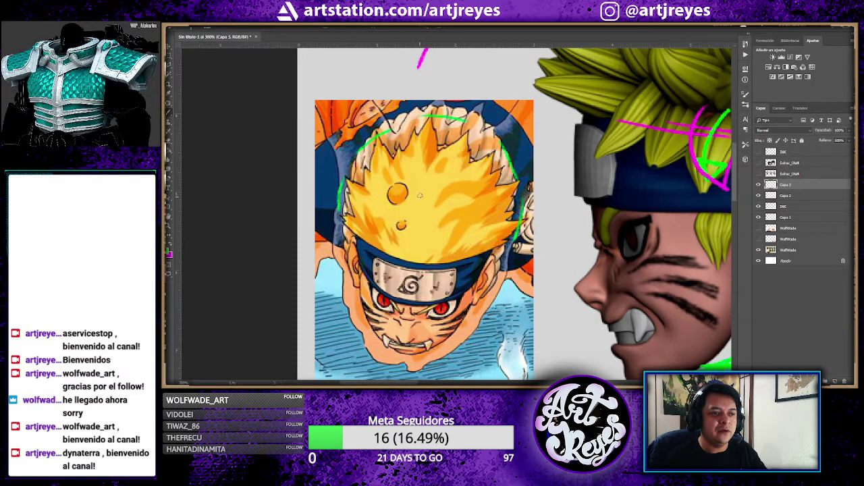
{"action": "left_click_drag", "start_coordinate": [414, 226], "coordinate": [410, 345]}
{"action": "left_click_drag", "start_coordinate": [362, 296], "coordinate": [474, 308]}
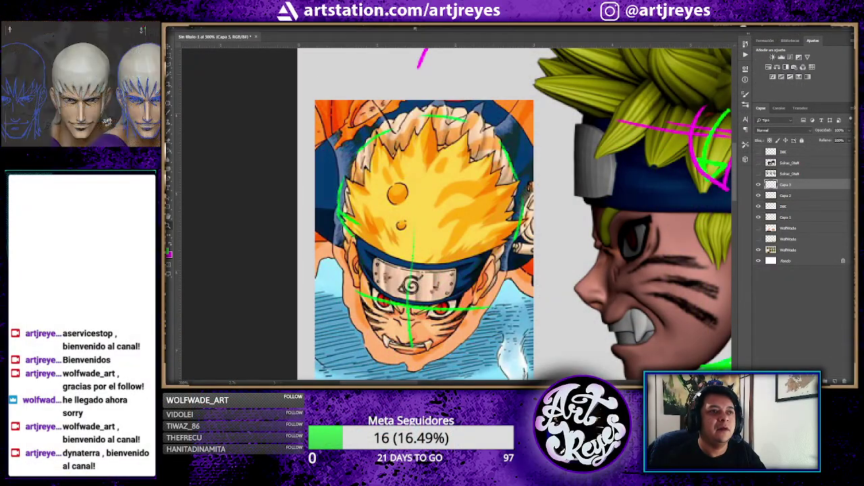
{"action": "key", "text": "ctrl+0"}
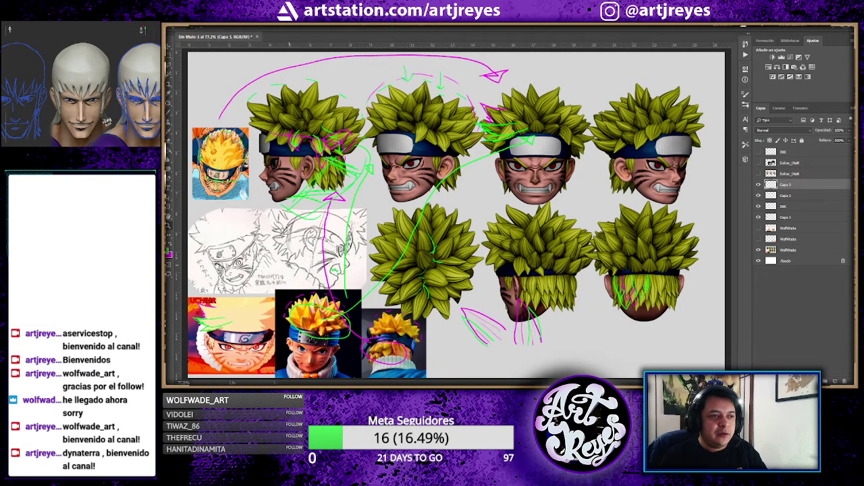
{"action": "scroll", "coordinate": [331, 274], "scroll_direction": "up", "scroll_amount": 2, "text": "alt"}
- Zoom past the pencil sketch to the grinning face render and mark its fangs in green
{"action": "scroll", "coordinate": [327, 270], "scroll_direction": "up", "scroll_amount": 3, "text": "alt"}
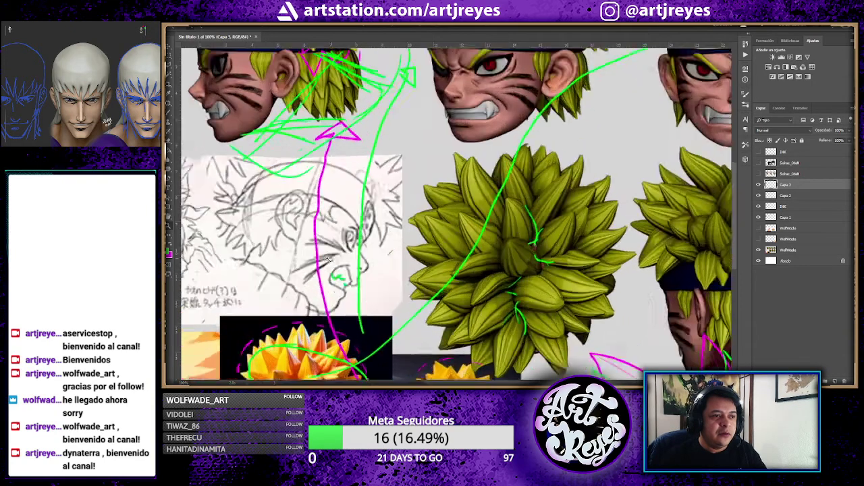
{"action": "scroll", "coordinate": [324, 267], "scroll_direction": "up", "scroll_amount": 2, "text": "alt"}
{"action": "left_click_drag", "start_coordinate": [435, 113], "coordinate": [465, 156]}
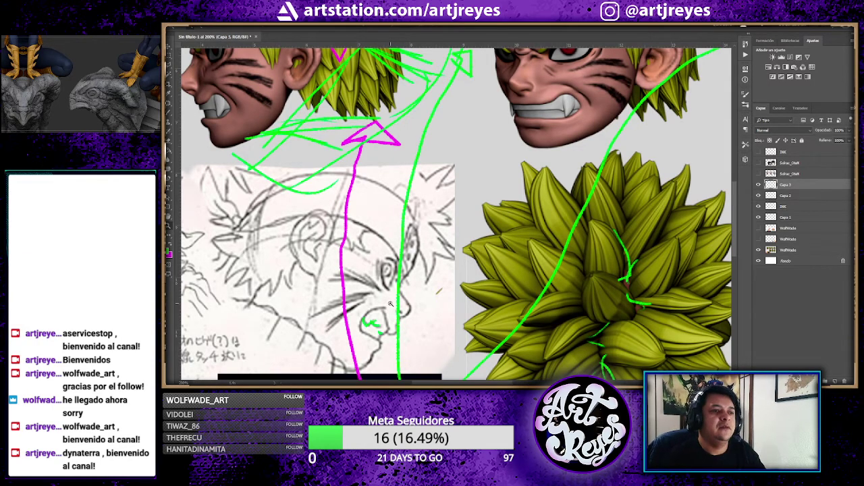
{"action": "scroll", "coordinate": [373, 322], "scroll_direction": "up", "scroll_amount": 1, "text": "alt"}
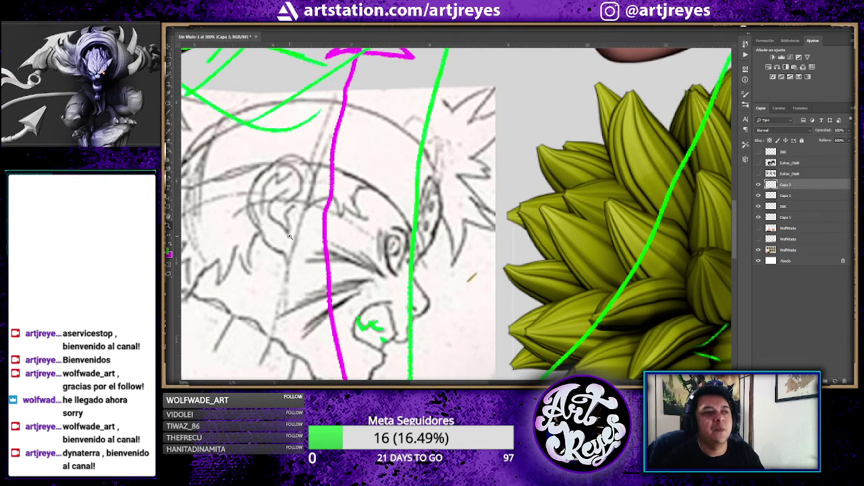
{"action": "mouse_move", "coordinate": [380, 329]}
{"action": "left_mouse_down"}
{"action": "mouse_move", "coordinate": [577, 189]}
{"action": "mouse_move", "coordinate": [339, 194]}
{"action": "left_mouse_up"}
{"action": "scroll", "coordinate": [339, 194], "scroll_direction": "up", "scroll_amount": 3, "text": "alt"}
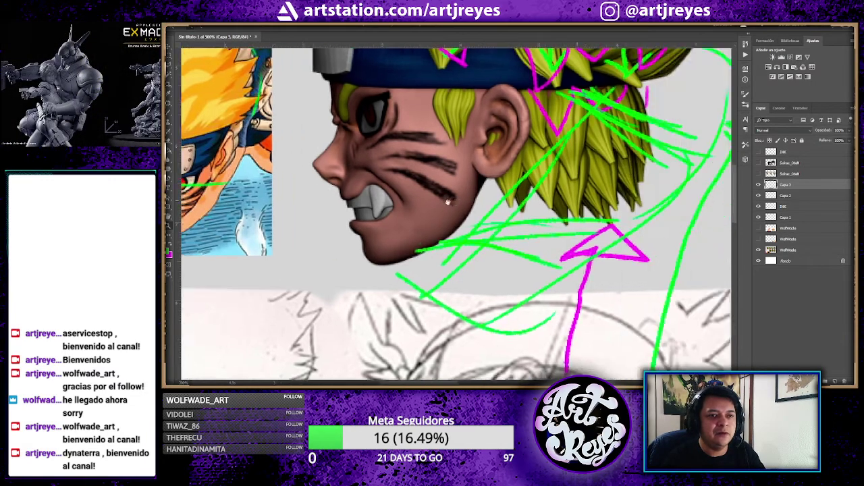
{"action": "left_click_drag", "start_coordinate": [483, 185], "coordinate": [456, 213]}
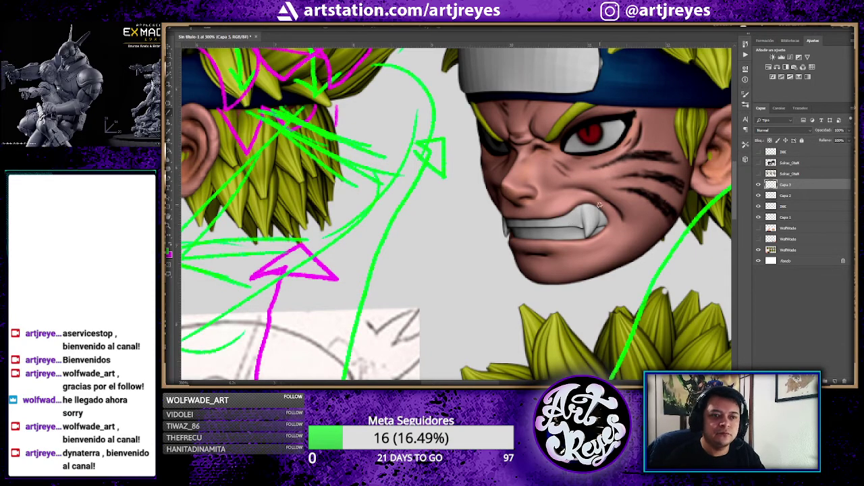
{"action": "mouse_move", "coordinate": [580, 213]}
{"action": "left_mouse_down"}
{"action": "mouse_move", "coordinate": [586, 230]}
{"action": "mouse_move", "coordinate": [598, 219]}
{"action": "left_mouse_up"}
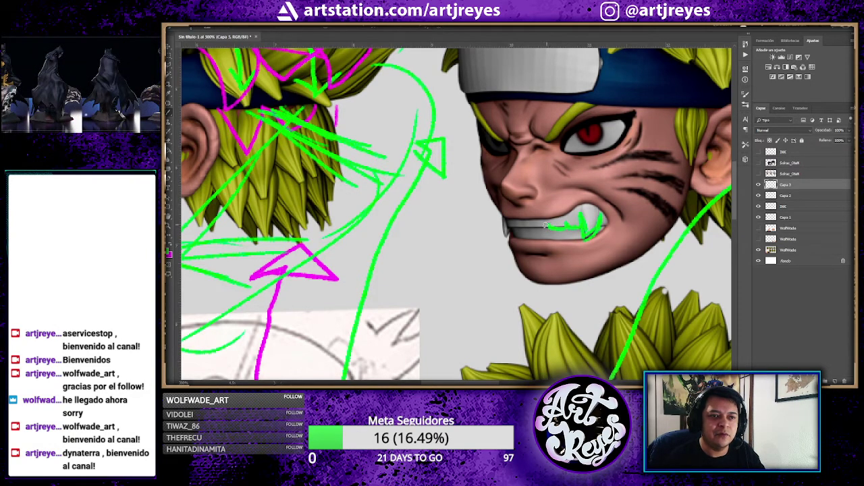
{"action": "scroll", "coordinate": [632, 192], "scroll_direction": "right", "scroll_amount": 5, "text": "shift"}
- Draw looping, upward and hooked magenta arrows across the front head's hair above the headband
{"action": "scroll", "coordinate": [608, 216], "scroll_direction": "right", "scroll_amount": 3, "text": "shift"}
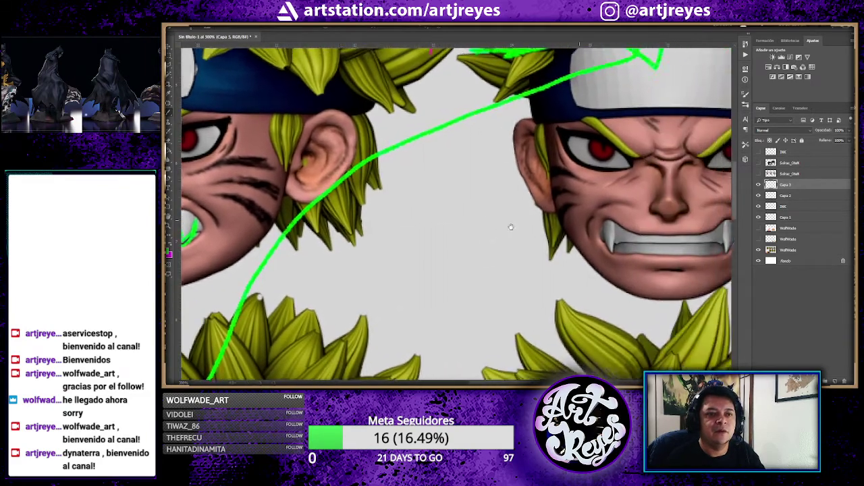
{"action": "scroll", "coordinate": [581, 237], "scroll_direction": "right", "scroll_amount": 2, "text": "shift"}
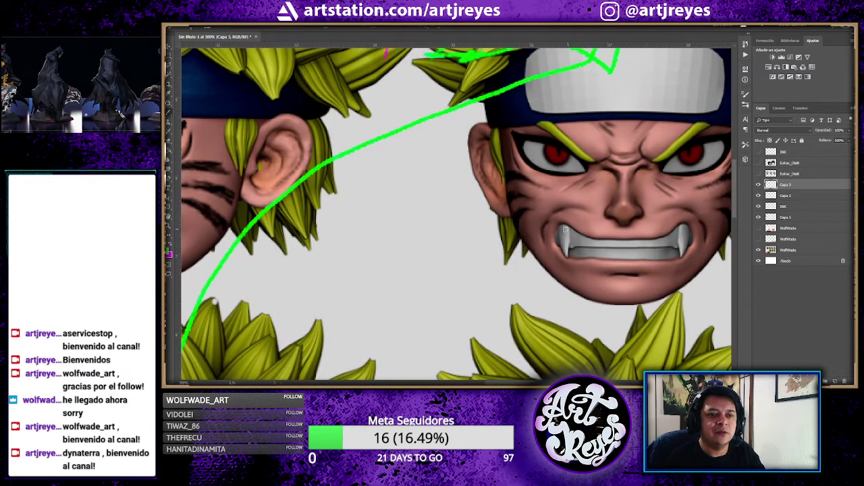
{"action": "scroll", "coordinate": [645, 187], "scroll_direction": "up", "scroll_amount": 4}
{"action": "scroll", "coordinate": [634, 216], "scroll_direction": "right", "scroll_amount": 2, "text": "shift"}
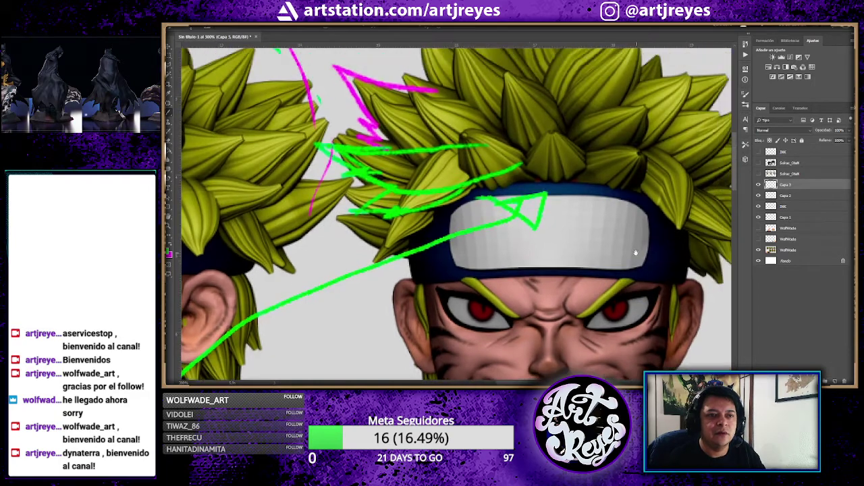
{"action": "scroll", "coordinate": [612, 299], "scroll_direction": "up", "scroll_amount": 2}
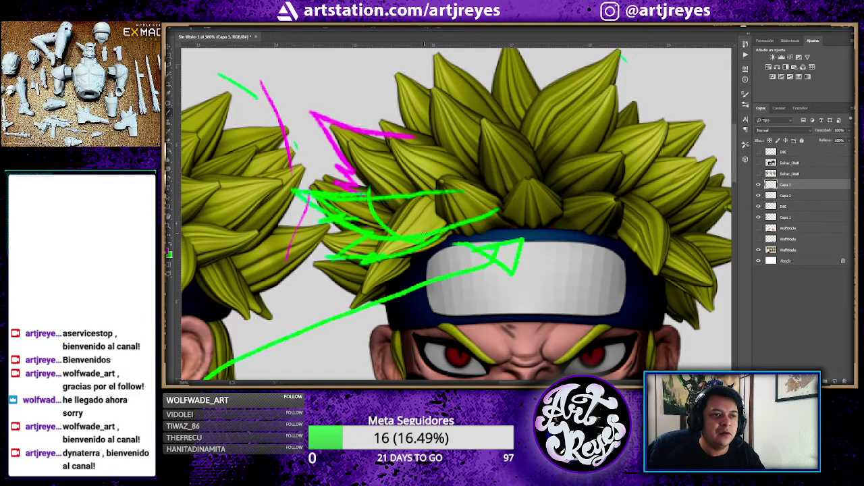
{"action": "mouse_move", "coordinate": [424, 233]}
{"action": "left_mouse_down"}
{"action": "mouse_move", "coordinate": [373, 200]}
{"action": "mouse_move", "coordinate": [393, 197]}
{"action": "left_mouse_up"}
{"action": "mouse_move", "coordinate": [479, 229]}
{"action": "left_mouse_down"}
{"action": "mouse_move", "coordinate": [489, 188]}
{"action": "mouse_move", "coordinate": [506, 179]}
{"action": "left_mouse_up"}
{"action": "mouse_move", "coordinate": [557, 231]}
{"action": "left_mouse_down"}
{"action": "mouse_move", "coordinate": [621, 177]}
{"action": "mouse_move", "coordinate": [629, 193]}
{"action": "left_mouse_up"}
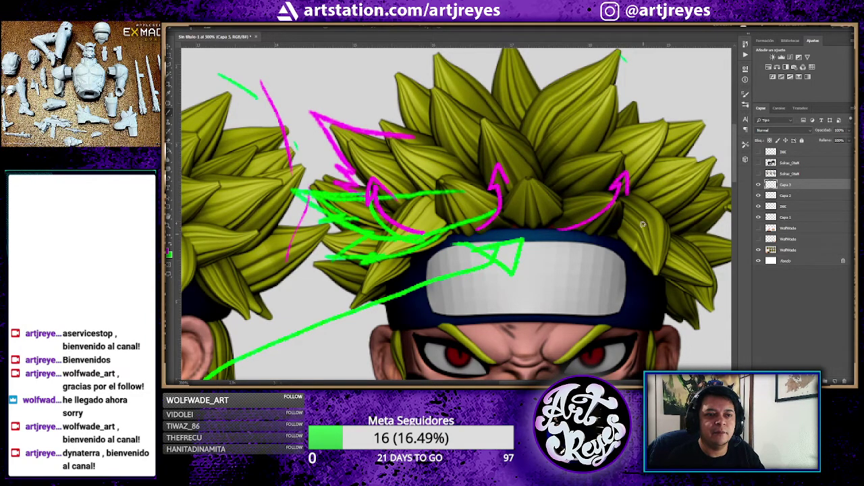
{"action": "mouse_move", "coordinate": [641, 250]}
{"action": "left_mouse_down"}
{"action": "mouse_move", "coordinate": [675, 248]}
{"action": "mouse_move", "coordinate": [707, 215]}
{"action": "mouse_move", "coordinate": [713, 225]}
{"action": "left_mouse_up"}
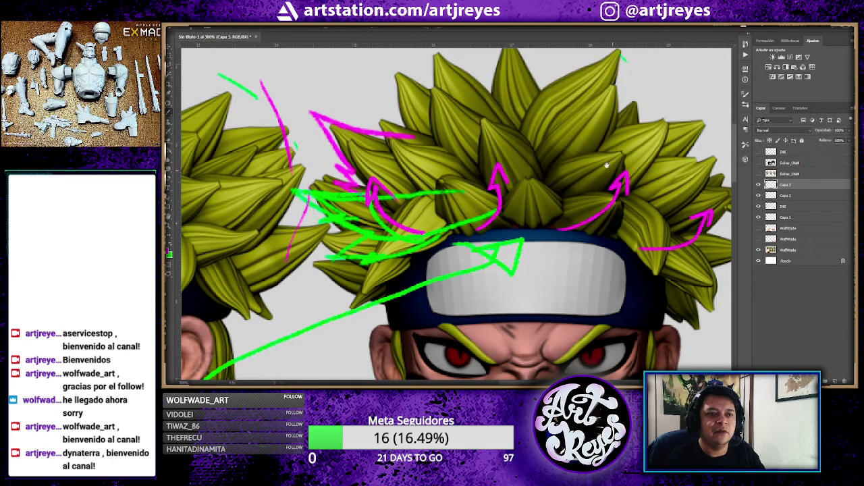
{"action": "mouse_move", "coordinate": [607, 165]}
{"action": "left_mouse_down"}
{"action": "mouse_move", "coordinate": [652, 160]}
{"action": "mouse_move", "coordinate": [637, 155]}
{"action": "left_mouse_up"}
{"action": "key", "text": "ctrl+0"}
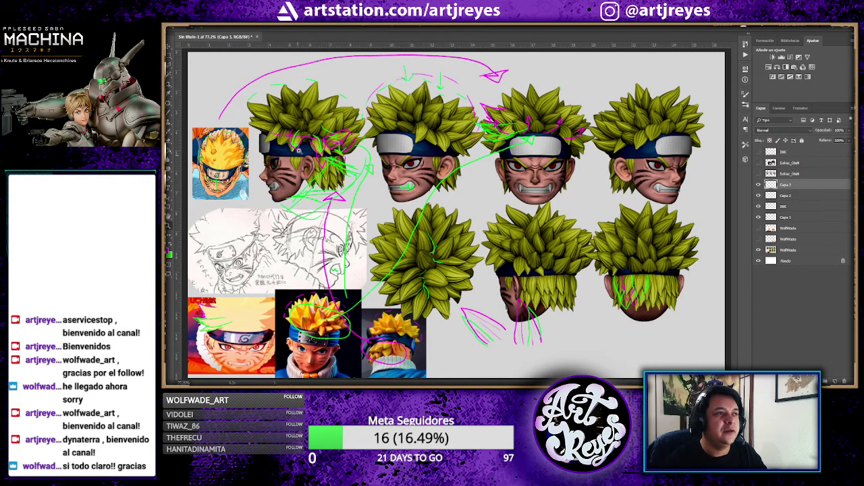
- Capture the marked-up Naruto head sheet as a rectangular snip and dismiss the snip window
{"action": "right_click", "coordinate": [203, 243]}
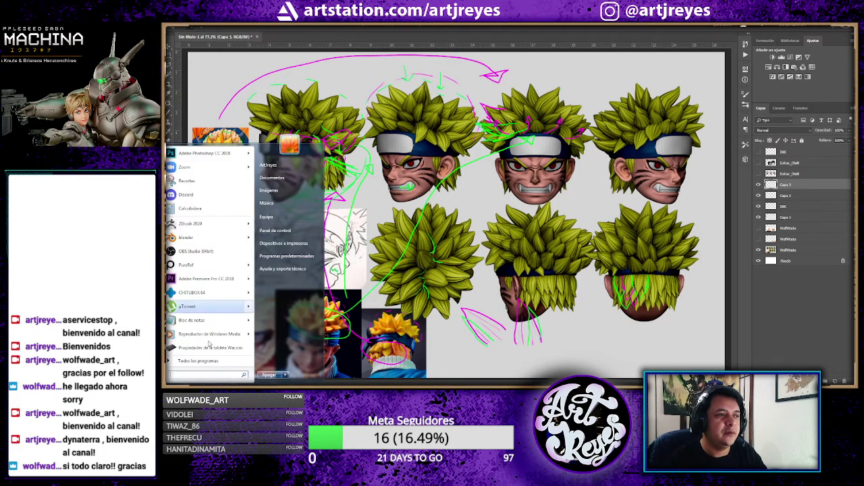
{"action": "left_click", "coordinate": [203, 181]}
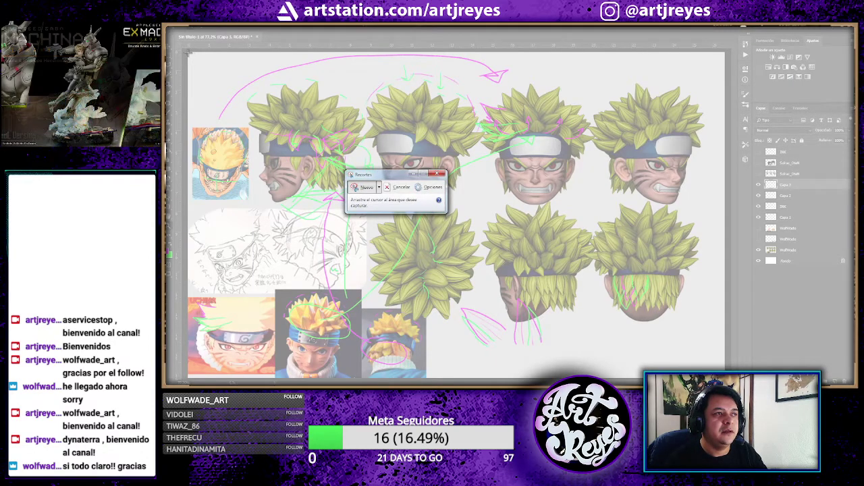
{"action": "left_click_drag", "start_coordinate": [190, 52], "coordinate": [726, 378]}
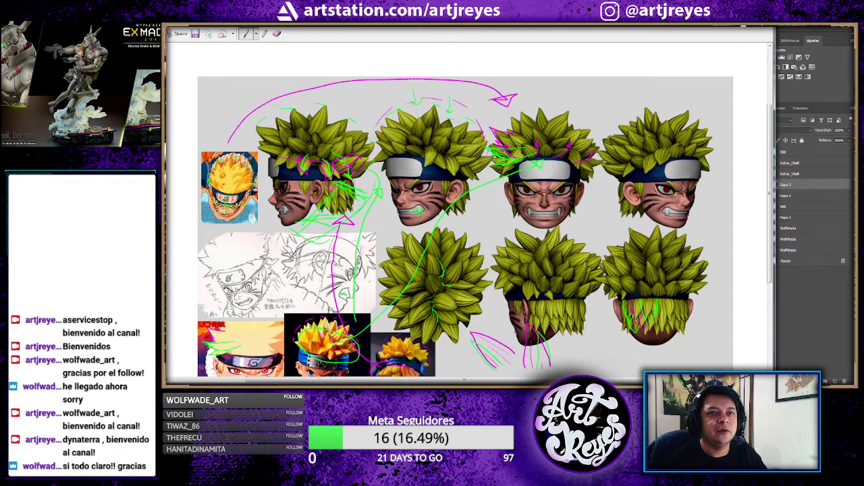
{"action": "key", "text": "alt+Tab"}
{"action": "key", "text": "alt+Tab"}
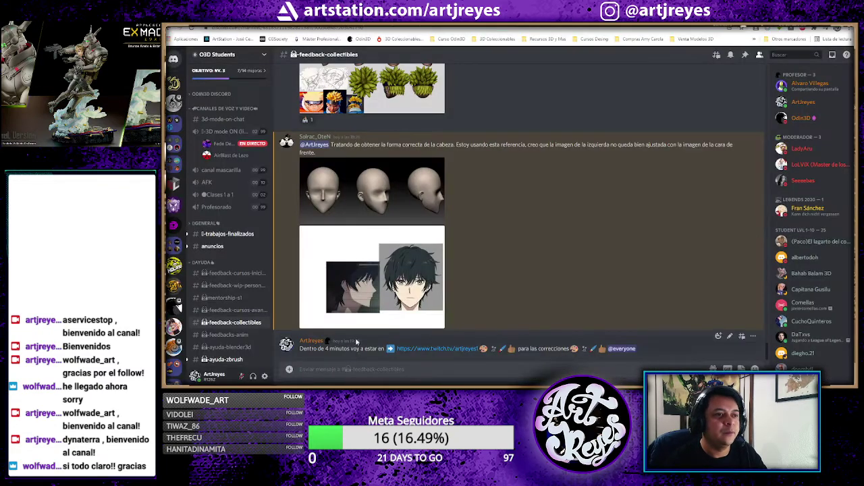
- Reply to the student's head-sheet post with the paintover image and the note 'Gira la pose final yirect haceccion'
{"action": "scroll", "coordinate": [487, 270], "scroll_direction": "up", "scroll_amount": 3}
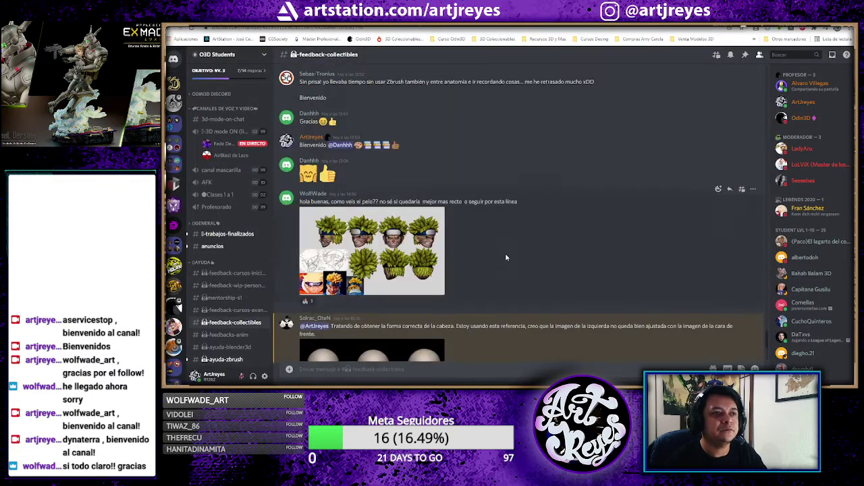
{"action": "left_click", "coordinate": [730, 189]}
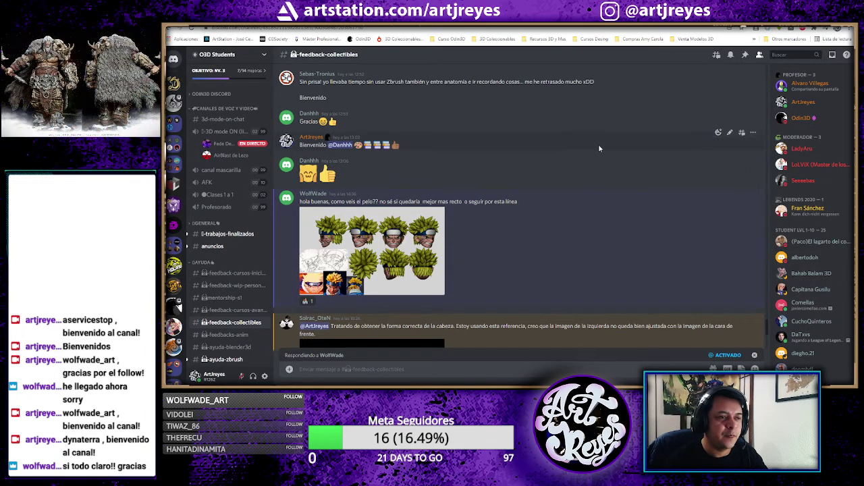
{"action": "key", "text": "ctrl+v"}
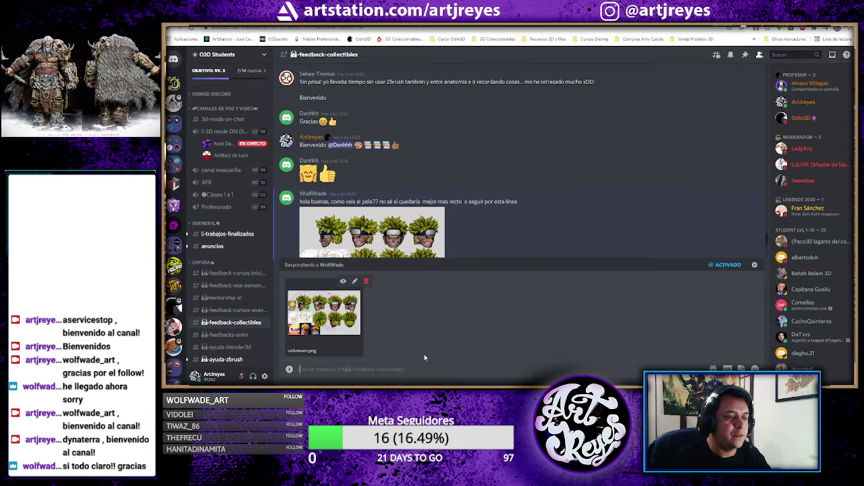
{"action": "type", "text": "Gir"}
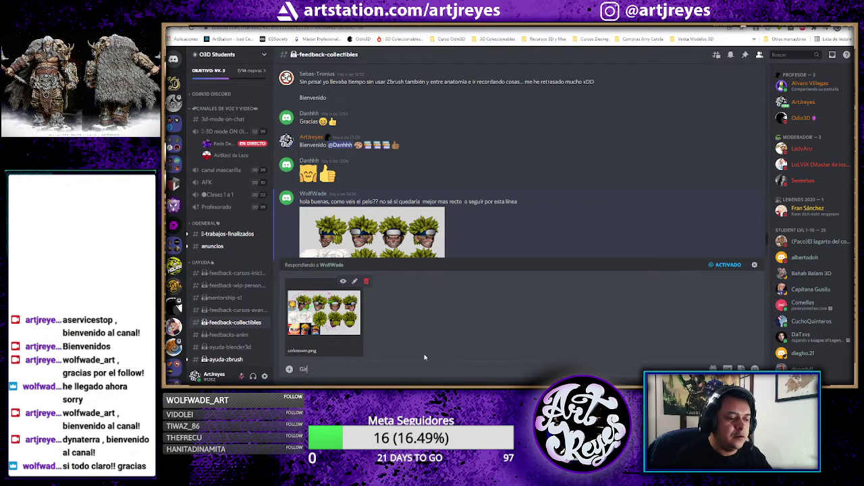
{"action": "type", "text": "ar la cabeza como"}
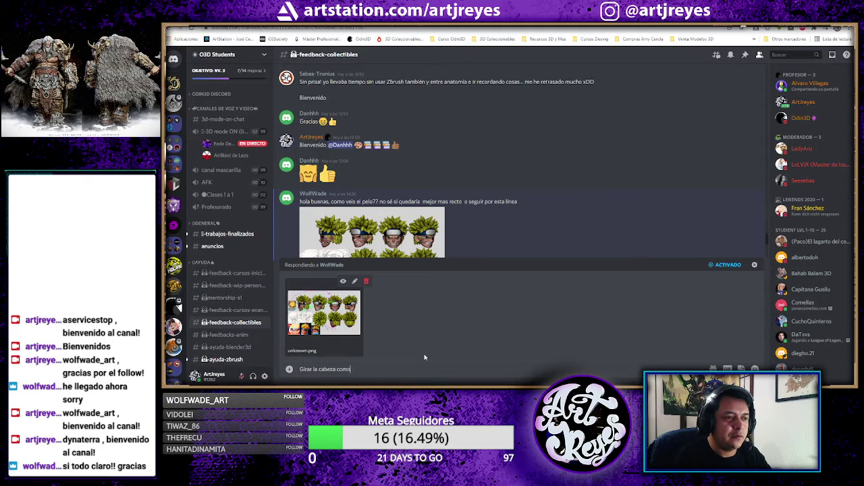
{"action": "type", "text": " la"}
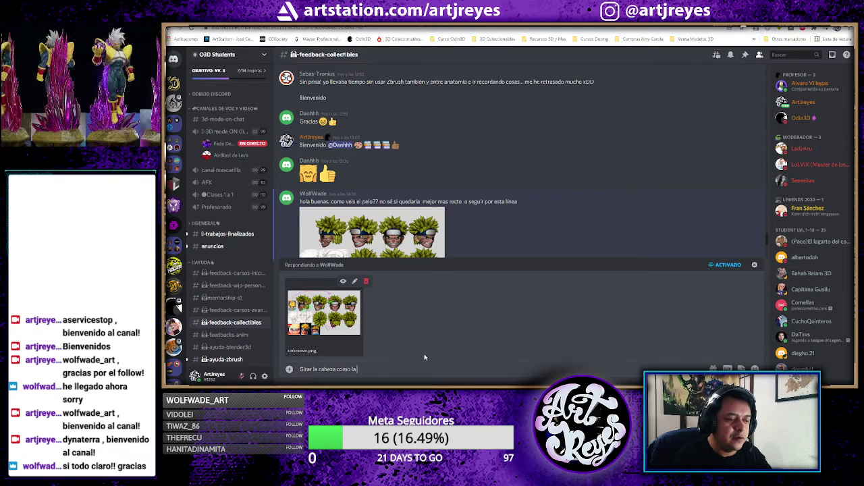
{"action": "type", "text": " pose "}
{"action": "type", "text": "final y en base"}
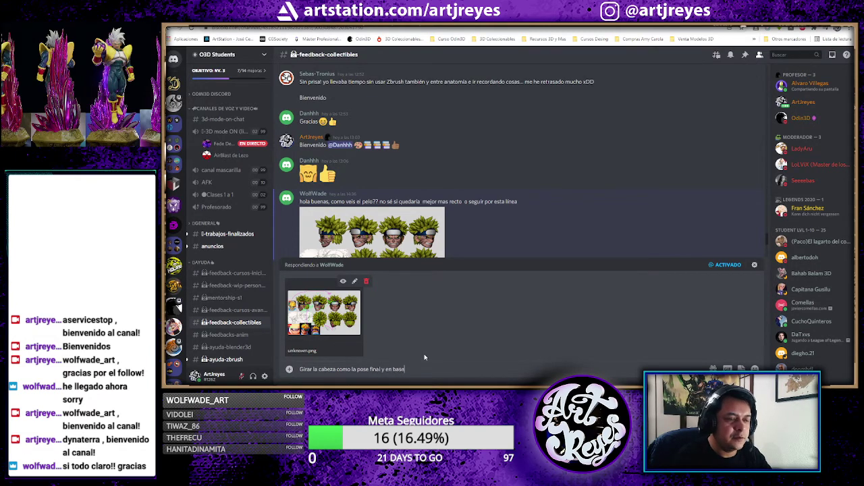
{"action": "type", "text": " al direct"}
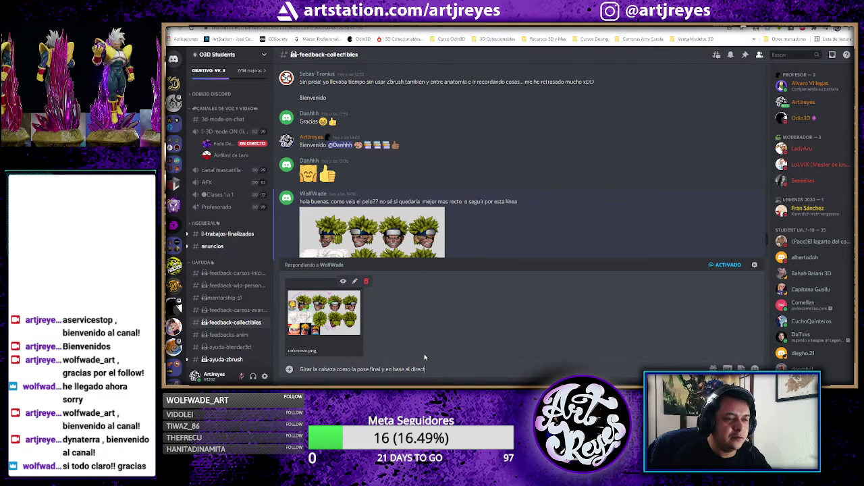
{"action": "type", "text": "o hacer las corre"}
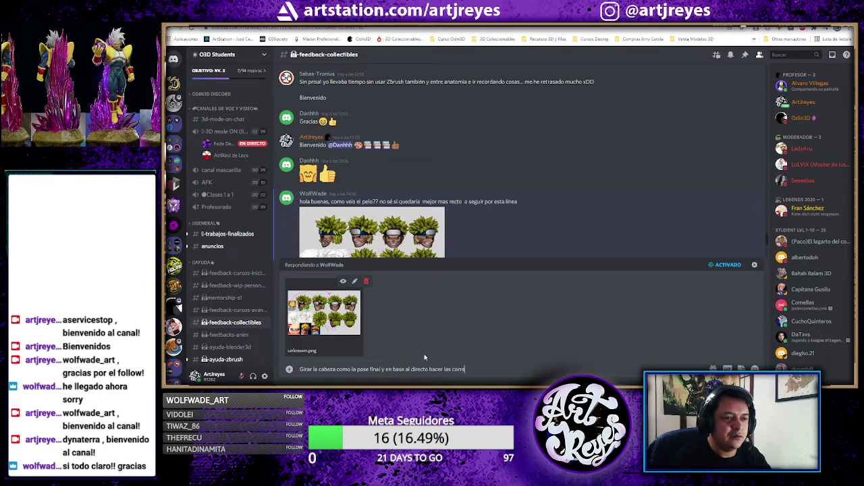
{"action": "type", "text": "cciones"}
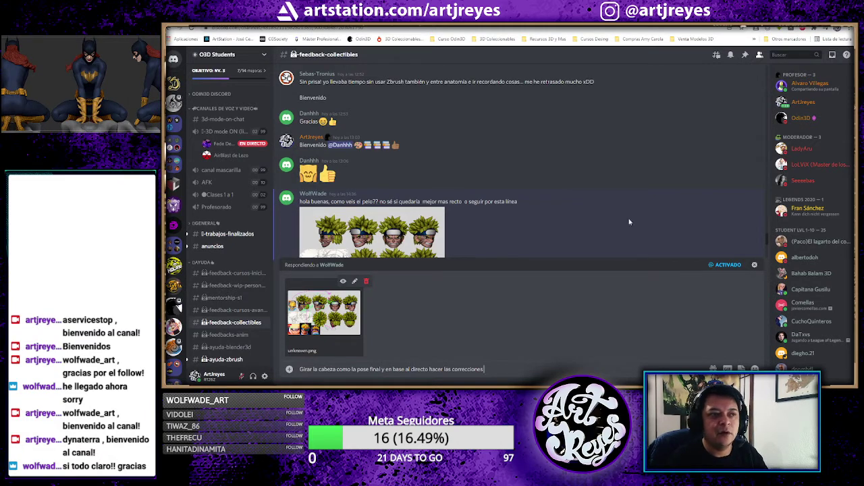
- Add emojis copied from an earlier welcome message, send the reply, and return to Photoshop
{"action": "mouse_move", "coordinate": [472, 141]}
{"action": "left_click_drag", "start_coordinate": [394, 143], "coordinate": [358, 144]}
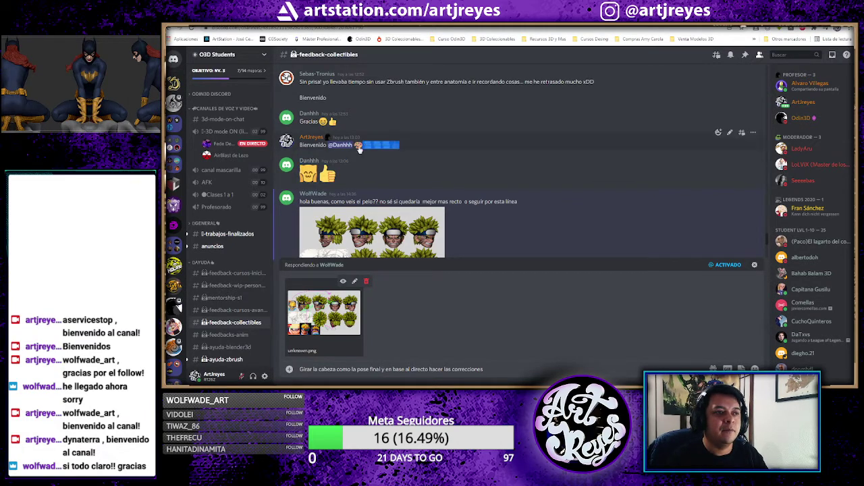
{"action": "key", "text": "ctrl+c"}
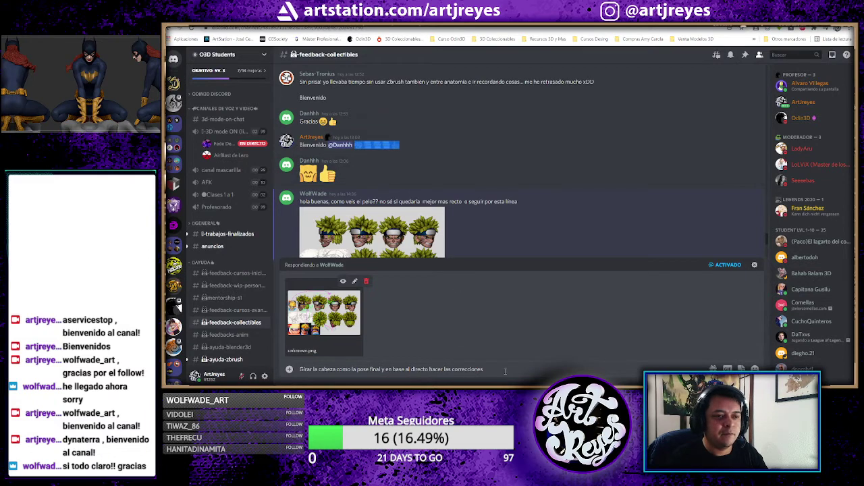
{"action": "left_click", "coordinate": [507, 370]}
{"action": "key", "text": "ctrl+v"}
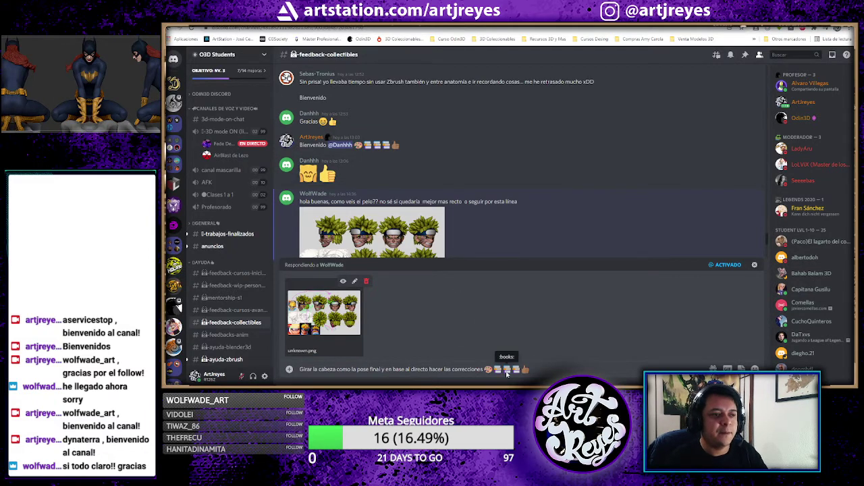
{"action": "key", "text": "Return"}
{"action": "scroll", "coordinate": [527, 270], "scroll_direction": "down", "scroll_amount": 3}
{"action": "scroll", "coordinate": [528, 271], "scroll_direction": "down", "scroll_amount": 3}
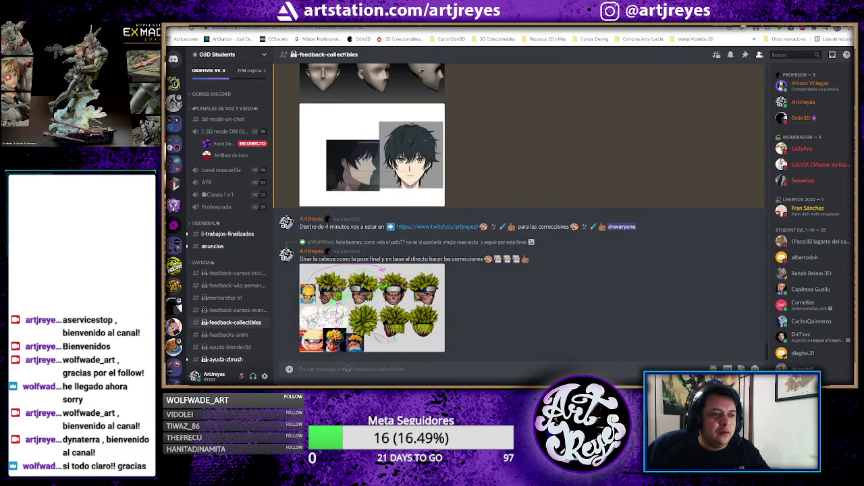
{"action": "left_click", "coordinate": [344, 358]}
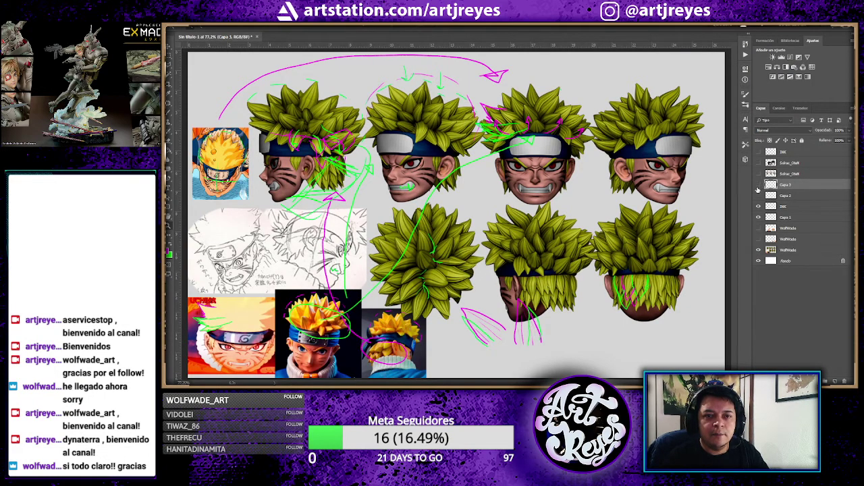
- Hide the Naruto paintover, references and heads layers, and show the anime references and next student's head renders
{"action": "left_click_drag", "start_coordinate": [758, 215], "coordinate": [756, 263]}
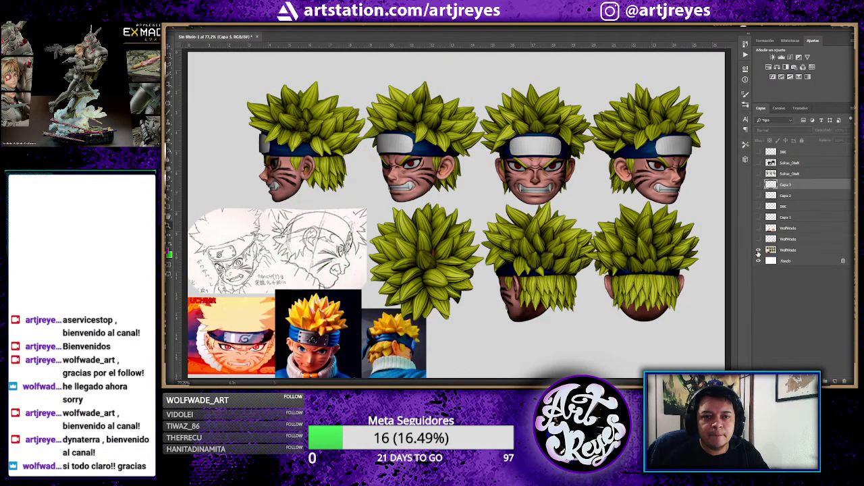
{"action": "left_click", "coordinate": [758, 250]}
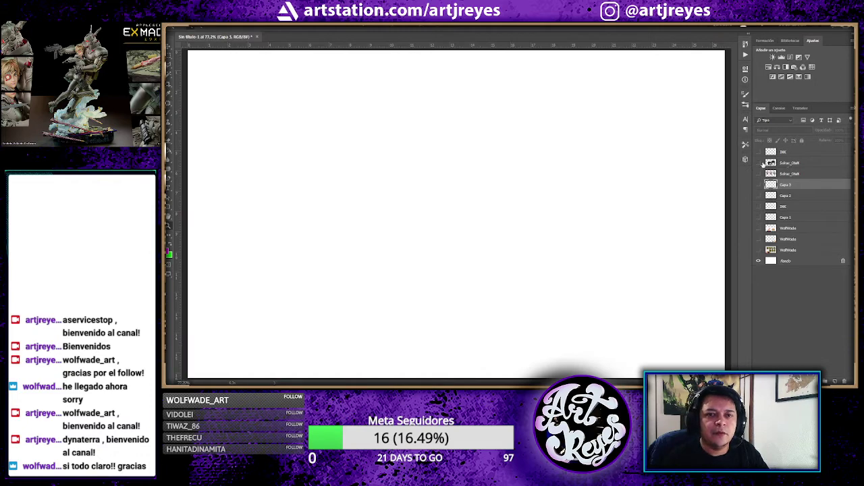
{"action": "left_click", "coordinate": [758, 163]}
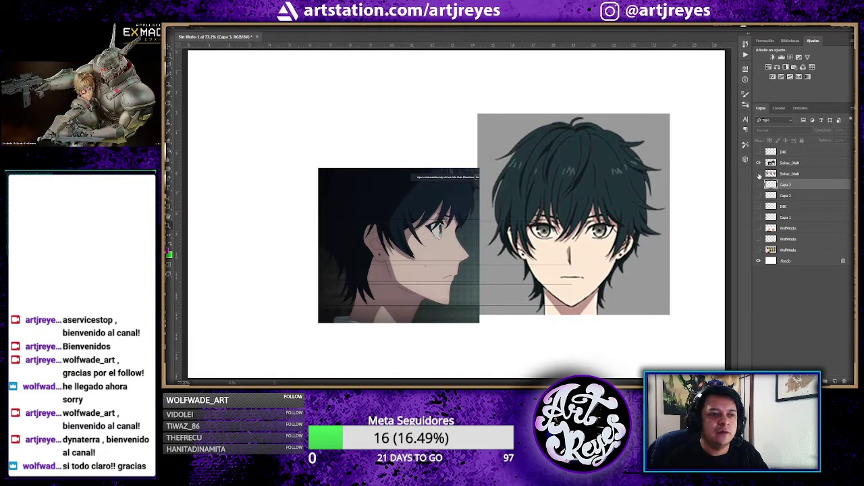
{"action": "left_click", "coordinate": [758, 173]}
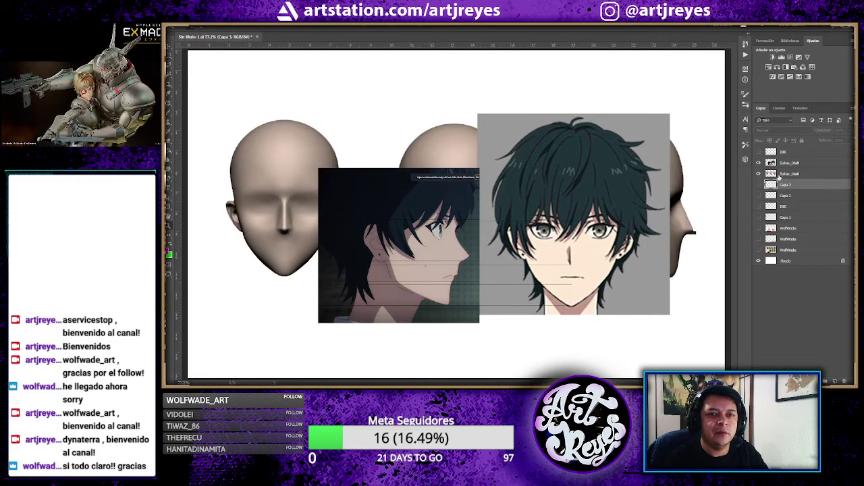
- Nudge the anime reference pair slightly down and right, then hide that layer
{"action": "left_click", "coordinate": [789, 164]}
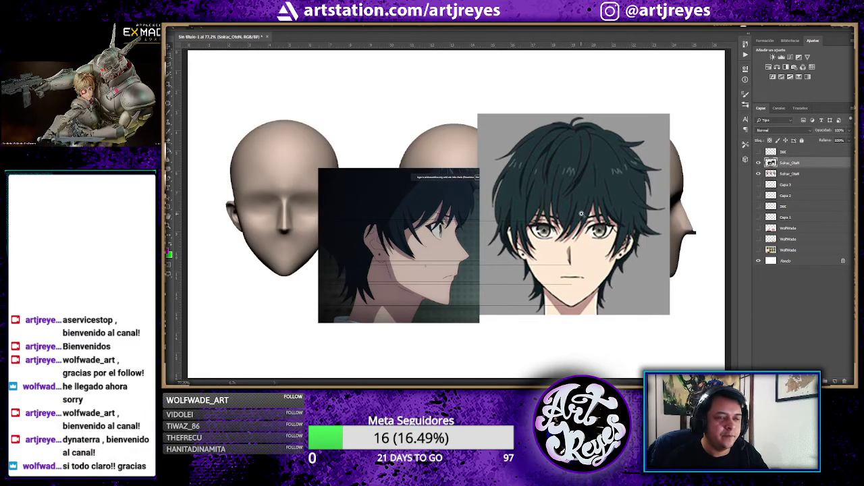
{"action": "mouse_move", "coordinate": [581, 214]}
{"action": "left_mouse_down"}
{"action": "mouse_move", "coordinate": [590, 194]}
{"action": "mouse_move", "coordinate": [559, 264]}
{"action": "mouse_move", "coordinate": [593, 232]}
{"action": "left_mouse_up"}
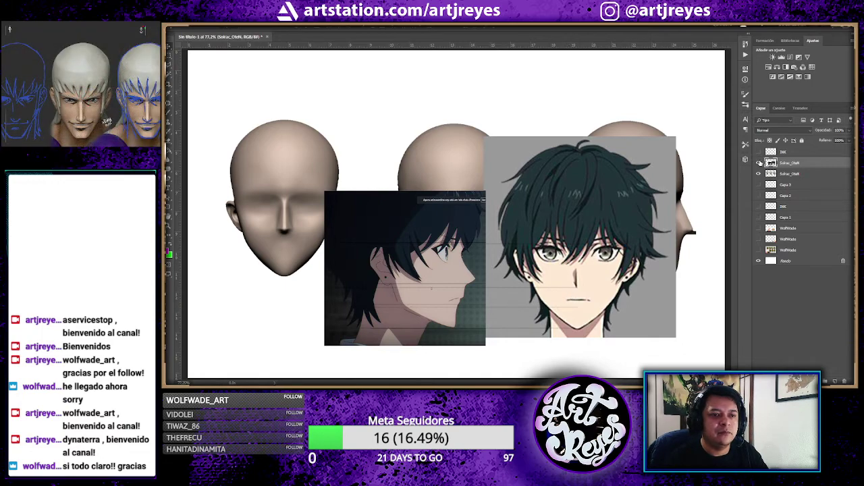
{"action": "left_click", "coordinate": [759, 162]}
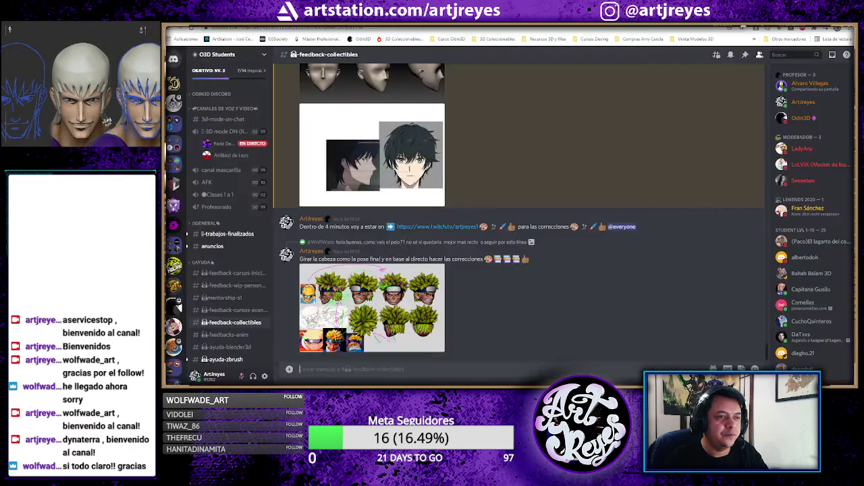
{"action": "key", "text": "alt+Tab"}
{"action": "scroll", "coordinate": [405, 231], "scroll_direction": "down", "scroll_amount": 4}
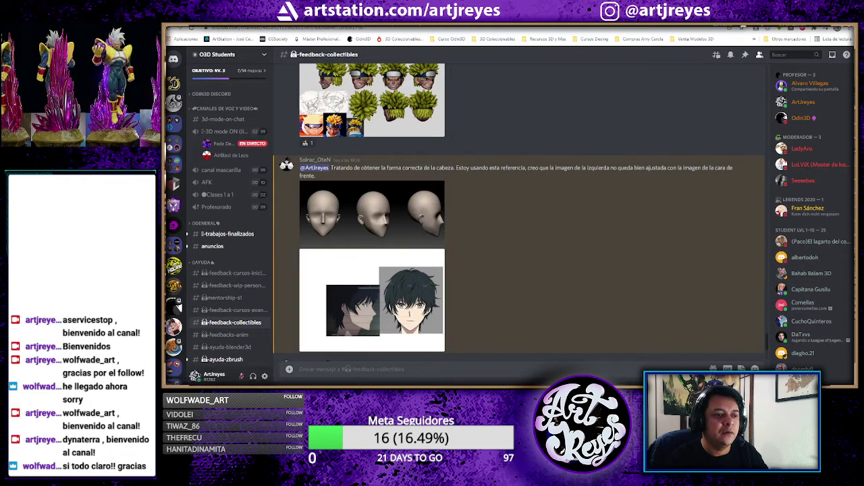
- Back in Photoshop, unhide the anime reference pair over the three head renders
{"action": "key", "text": "alt+Tab"}
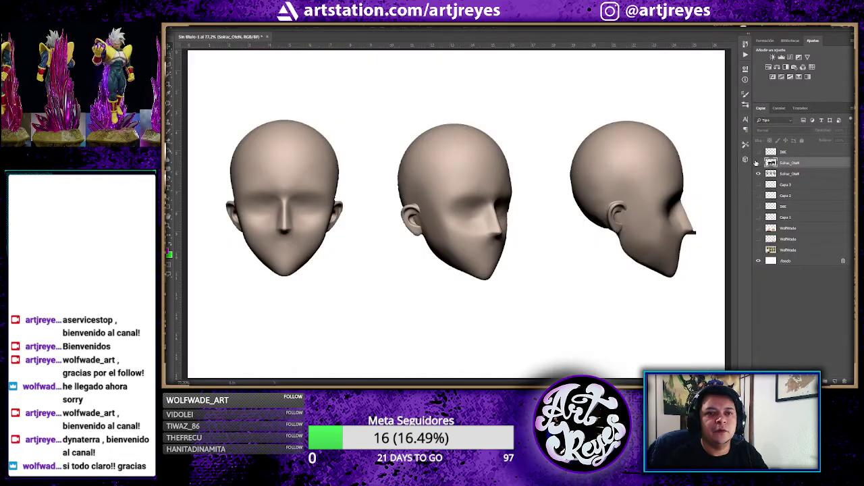
{"action": "left_click", "coordinate": [759, 163]}
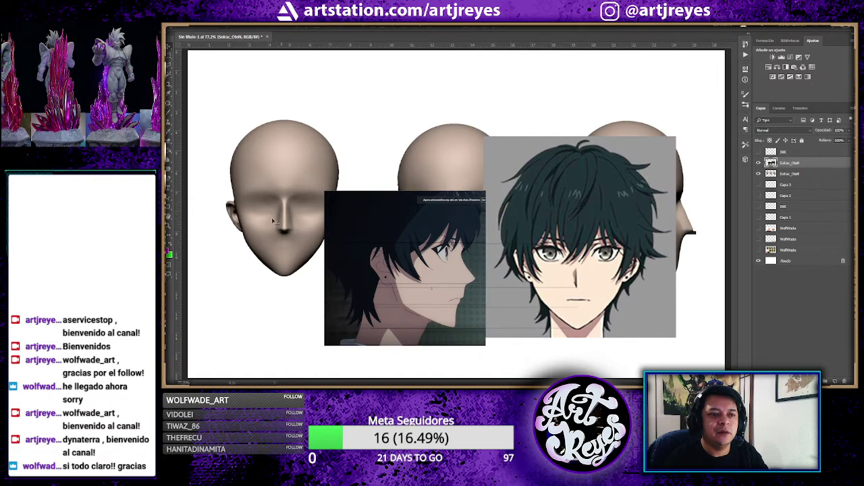
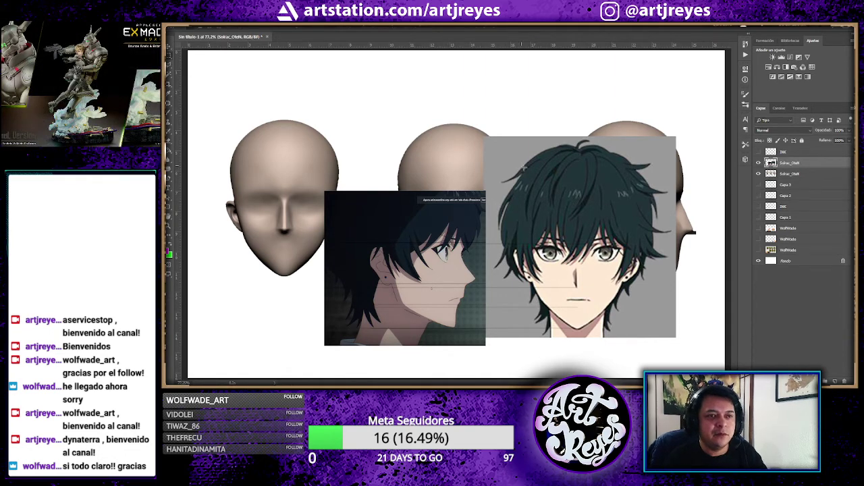
- Replace the old front-facing image with a newly pasted anime face, hidden for now
{"action": "left_click_drag", "start_coordinate": [493, 134], "coordinate": [674, 343]}
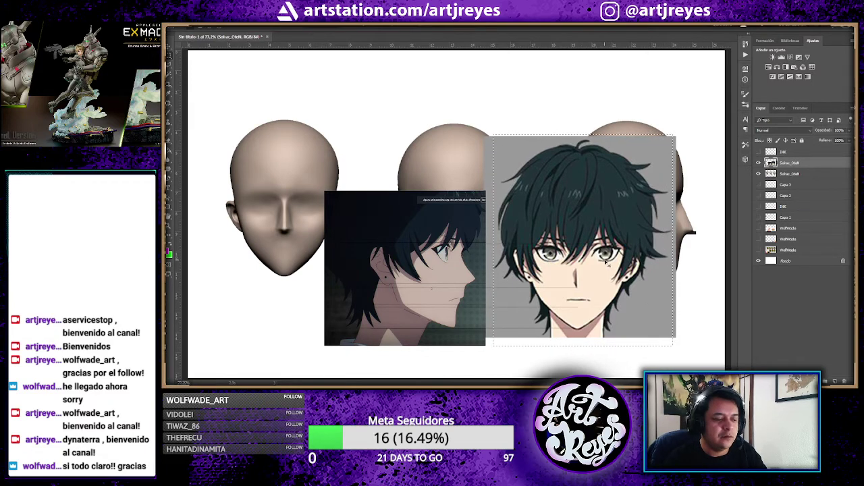
{"action": "key", "text": "Delete"}
{"action": "key", "text": "ctrl+v"}
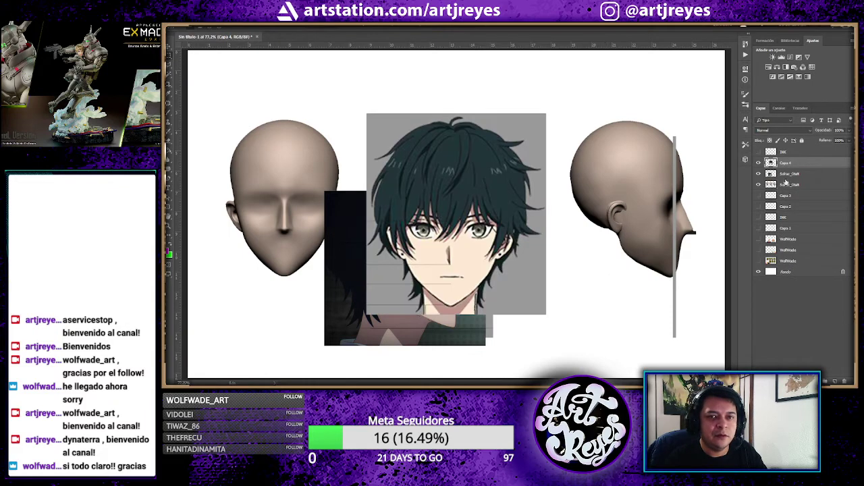
{"action": "left_click", "coordinate": [758, 162]}
- Copy the side-view anime screenshot onto its own layer and delete the old screenshot layer
{"action": "left_click", "coordinate": [789, 174]}
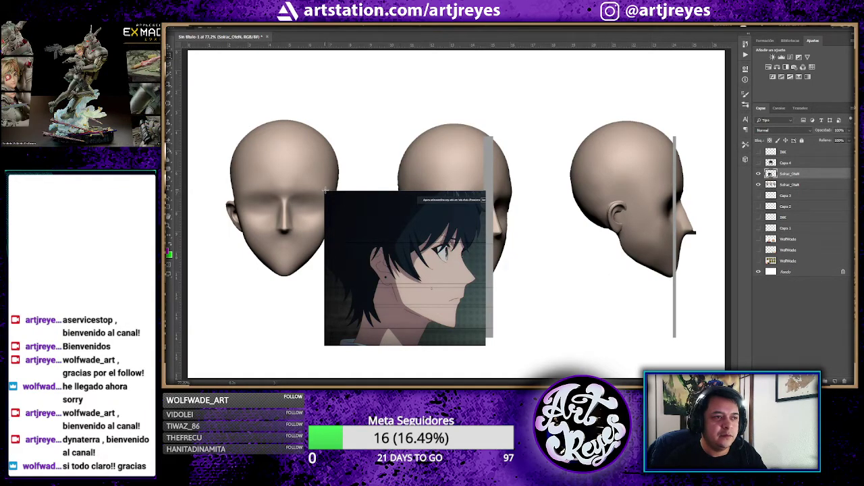
{"action": "left_click_drag", "start_coordinate": [325, 190], "coordinate": [487, 361]}
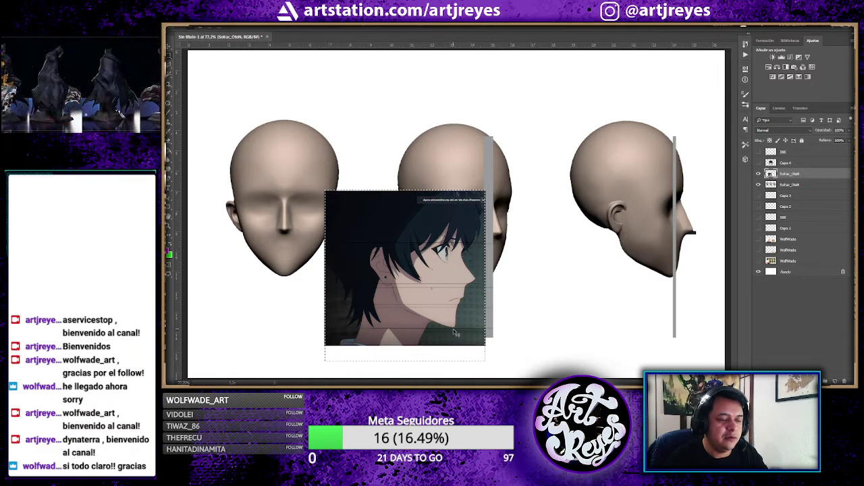
{"action": "key", "text": "ctrl+v"}
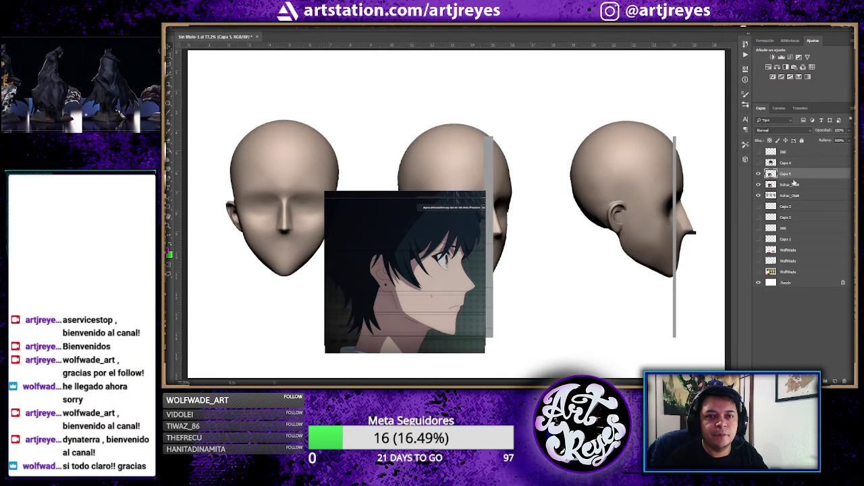
{"action": "left_click", "coordinate": [795, 184]}
{"action": "key", "text": "Delete"}
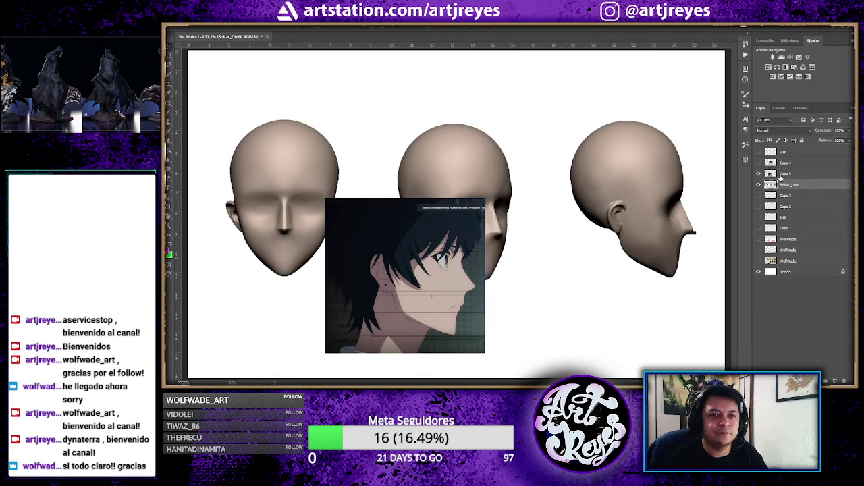
- Hide the 3D head renders, show the front face, and place the side profile left of it
{"action": "left_click", "coordinate": [783, 174]}
{"action": "left_click", "coordinate": [758, 186]}
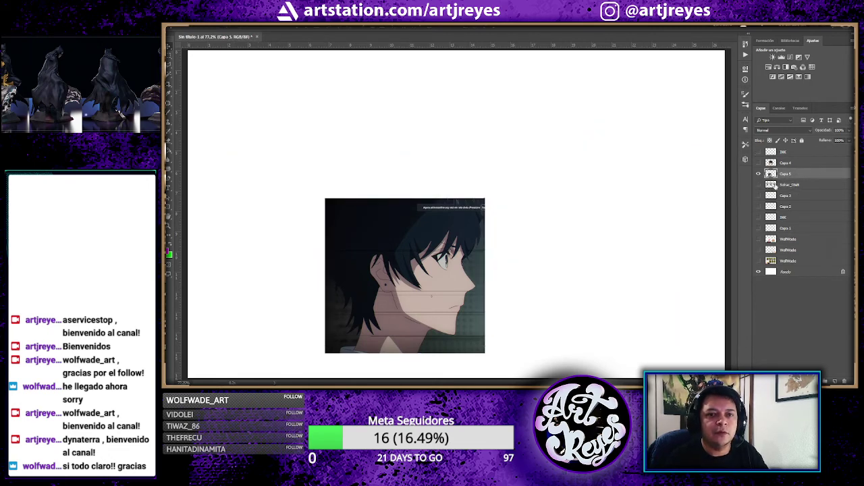
{"action": "left_click", "coordinate": [786, 184]}
{"action": "left_click", "coordinate": [784, 174]}
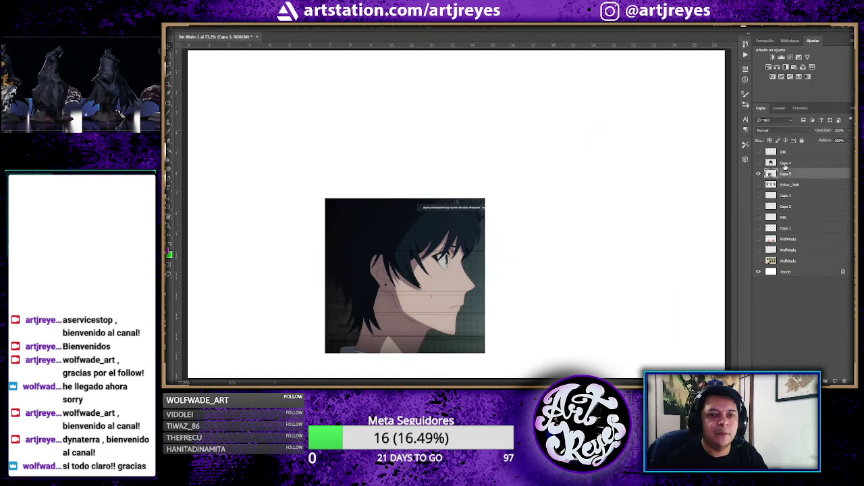
{"action": "left_click", "coordinate": [759, 162]}
{"action": "left_click_drag", "start_coordinate": [467, 242], "coordinate": [343, 204]}
- Shift the Capa 4 front face right and add horizontal guides at chin and mouth level
{"action": "left_click", "coordinate": [793, 164]}
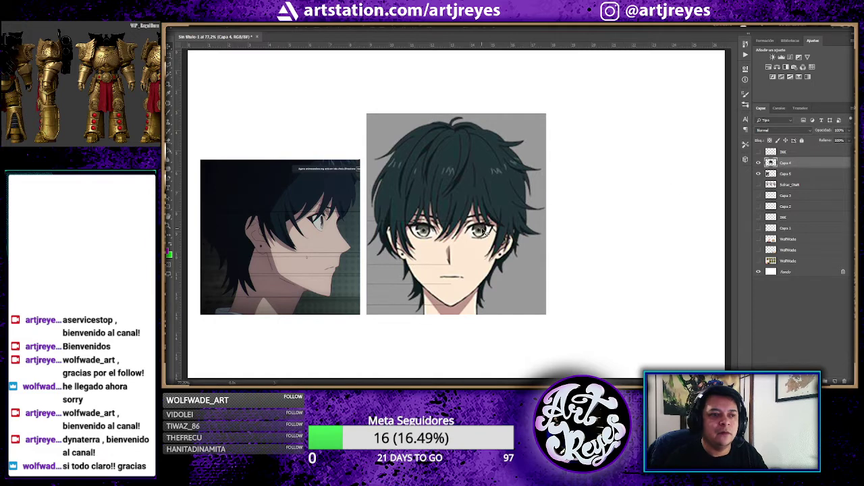
{"action": "left_click_drag", "start_coordinate": [442, 174], "coordinate": [541, 174]}
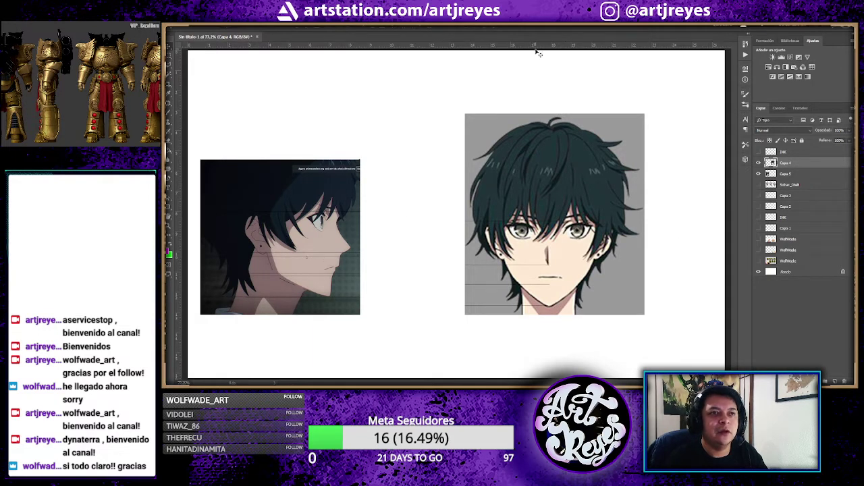
{"action": "left_click_drag", "start_coordinate": [540, 49], "coordinate": [609, 306]}
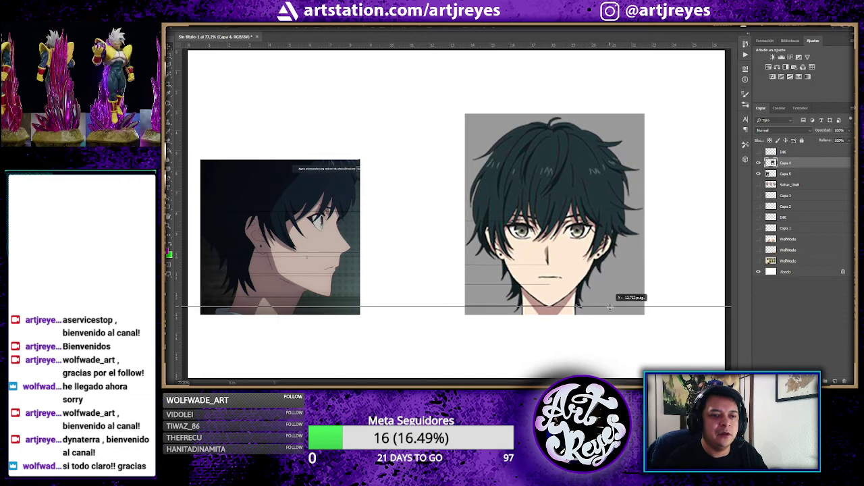
{"action": "left_click_drag", "start_coordinate": [609, 306], "coordinate": [609, 307]}
{"action": "left_click_drag", "start_coordinate": [553, 47], "coordinate": [620, 277]}
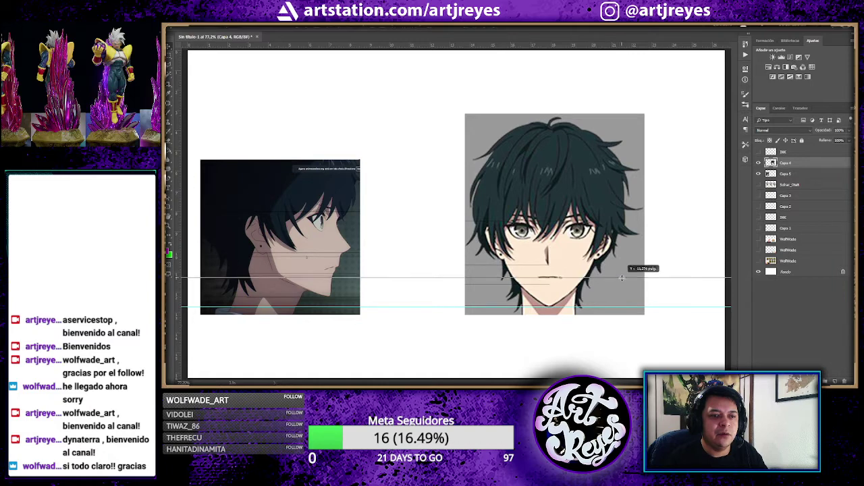
{"action": "left_click_drag", "start_coordinate": [620, 277], "coordinate": [622, 278]}
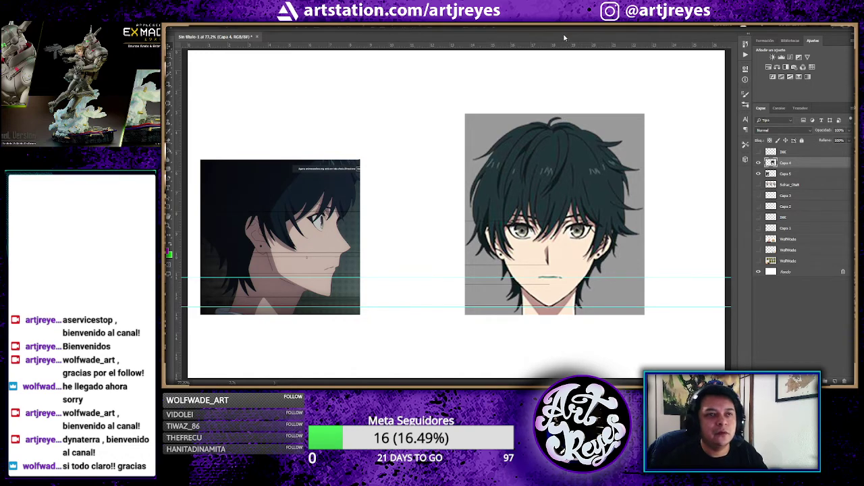
- Add more horizontal guides below the mouth, near the mouth, and at nose level
{"action": "left_click_drag", "start_coordinate": [557, 46], "coordinate": [593, 283]}
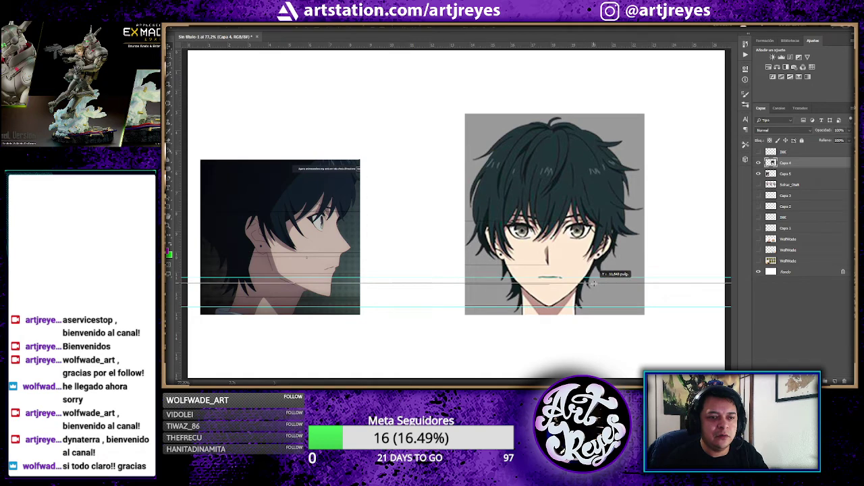
{"action": "left_click_drag", "start_coordinate": [593, 283], "coordinate": [596, 284]}
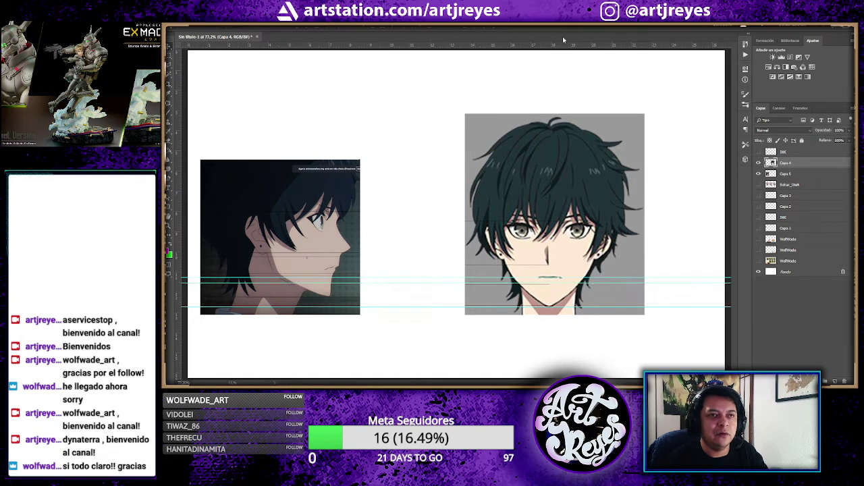
{"action": "left_click_drag", "start_coordinate": [565, 45], "coordinate": [587, 271]}
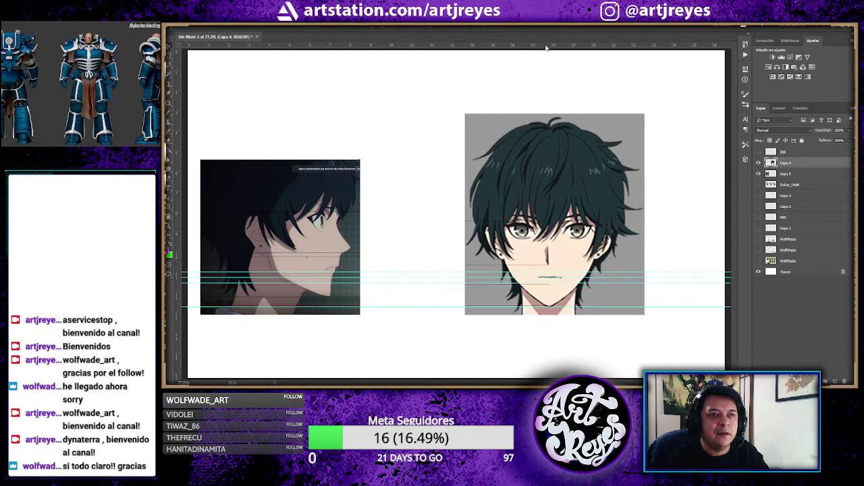
{"action": "left_click_drag", "start_coordinate": [547, 47], "coordinate": [562, 237]}
{"action": "left_click_drag", "start_coordinate": [564, 46], "coordinate": [590, 223]}
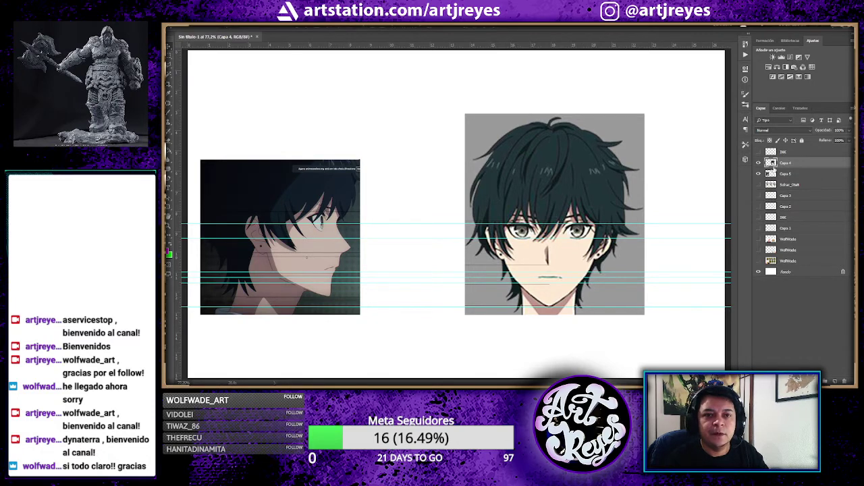
- Move the Capa 5 side profile beside the front face and add two eye-level guides
{"action": "left_click", "coordinate": [786, 174]}
{"action": "left_click_drag", "start_coordinate": [339, 186], "coordinate": [436, 195]}
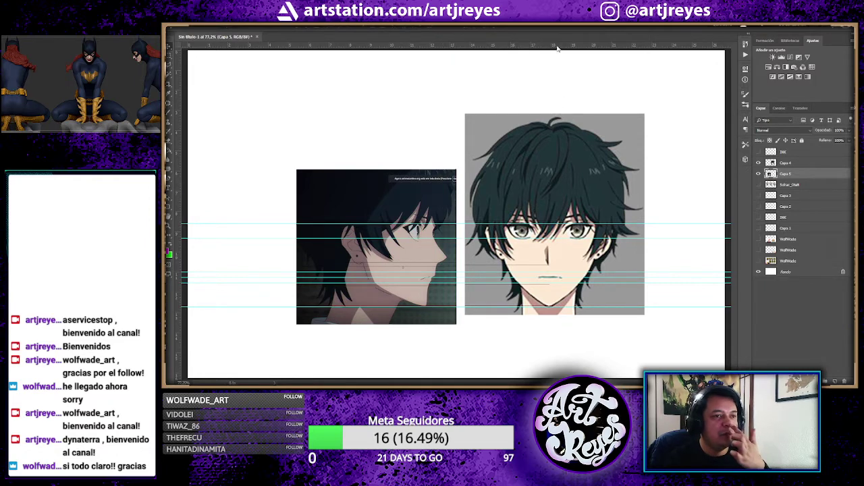
{"action": "left_click_drag", "start_coordinate": [557, 47], "coordinate": [601, 258]}
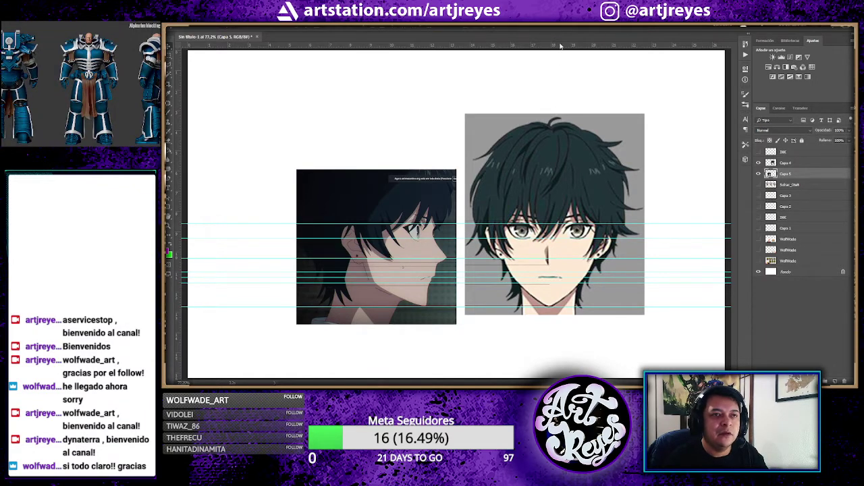
{"action": "left_click_drag", "start_coordinate": [561, 46], "coordinate": [587, 264]}
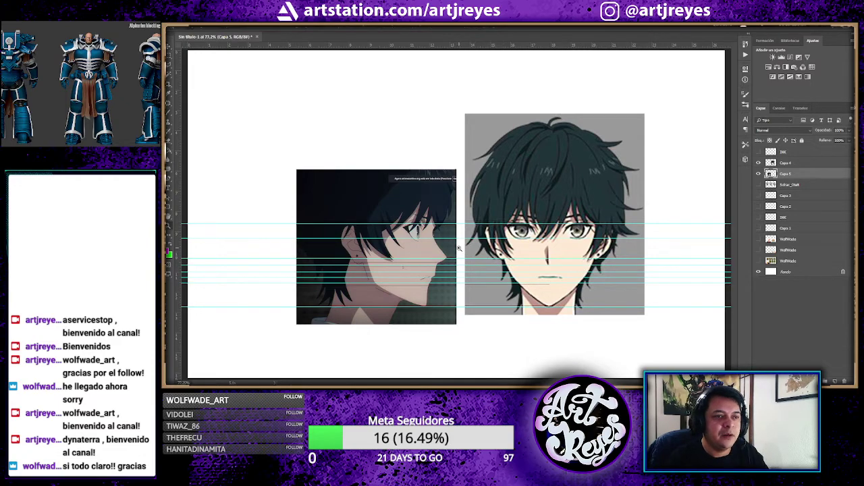
- Free-transform the side profile, scaling it down slightly and shifting it right; lower one guide
{"action": "scroll", "coordinate": [465, 263], "scroll_direction": "up", "scroll_amount": 1, "text": "alt"}
{"action": "scroll", "coordinate": [466, 262], "scroll_direction": "up", "scroll_amount": 1, "text": "alt"}
{"action": "scroll", "coordinate": [466, 261], "scroll_direction": "up", "scroll_amount": 2, "text": "alt"}
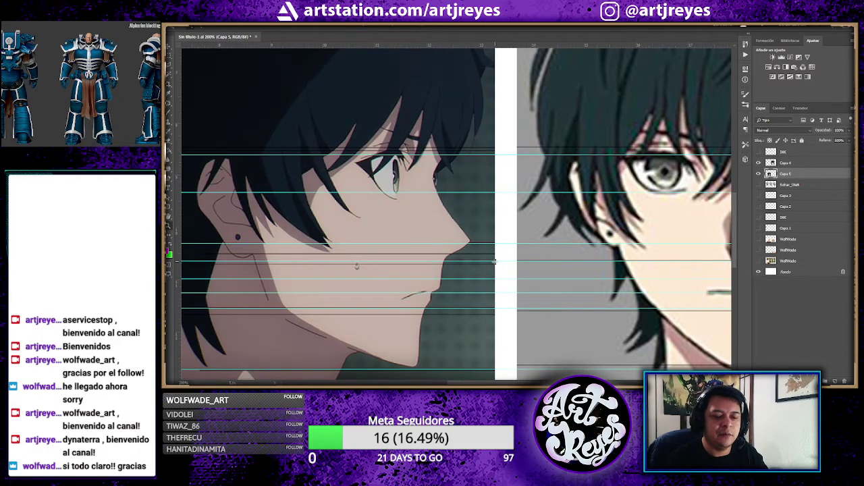
{"action": "scroll", "coordinate": [494, 262], "scroll_direction": "down", "scroll_amount": 3, "text": "alt"}
{"action": "scroll", "coordinate": [465, 221], "scroll_direction": "up", "scroll_amount": 1, "text": "alt"}
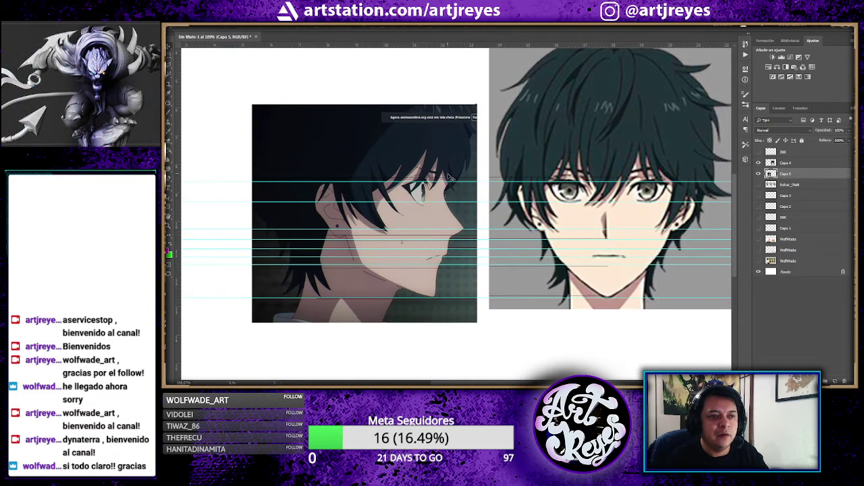
{"action": "key", "text": "ctrl+t"}
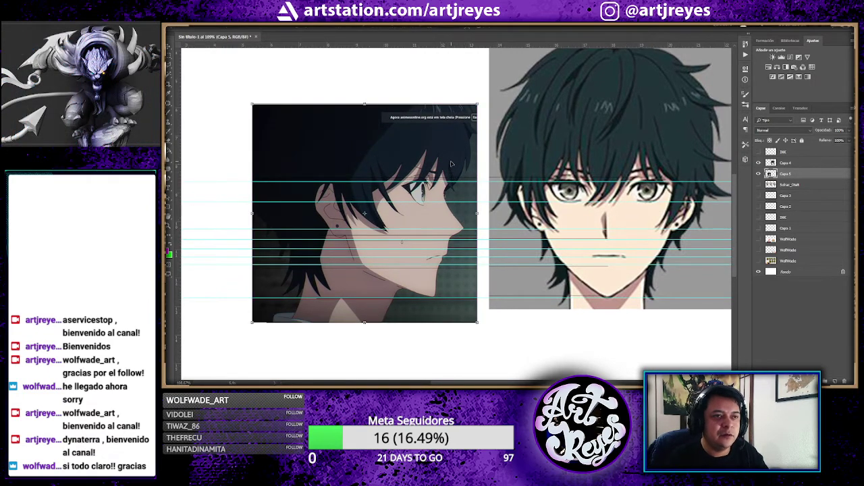
{"action": "left_click_drag", "start_coordinate": [450, 163], "coordinate": [447, 163]}
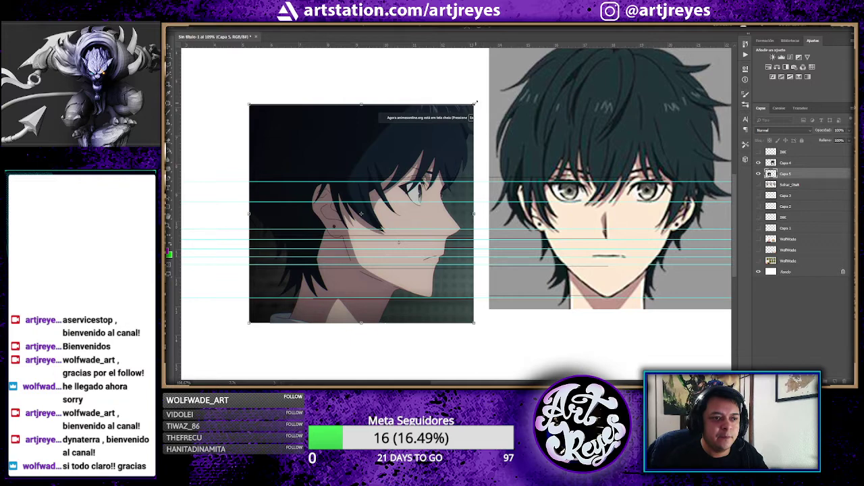
{"action": "left_click_drag", "start_coordinate": [475, 104], "coordinate": [470, 106]}
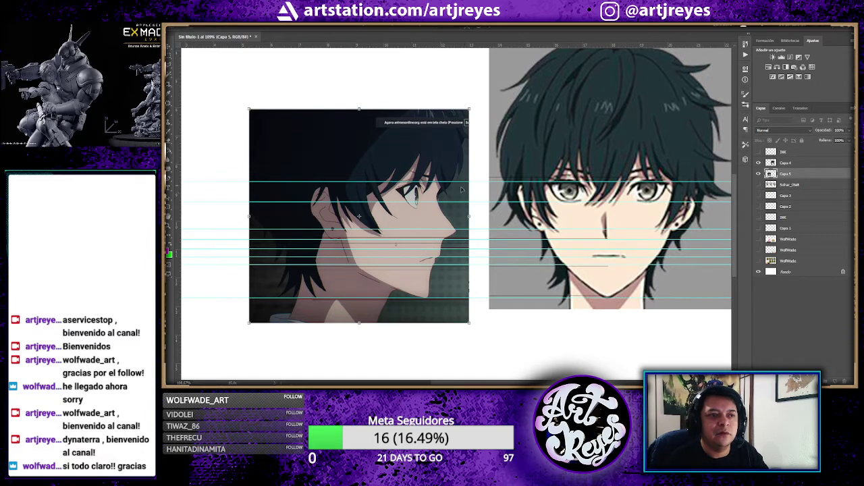
{"action": "left_click_drag", "start_coordinate": [435, 149], "coordinate": [455, 149]}
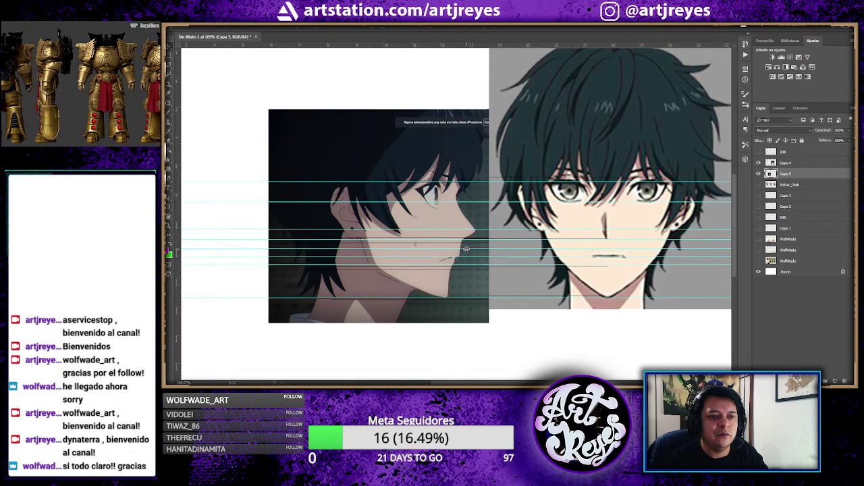
{"action": "left_click_drag", "start_coordinate": [466, 249], "coordinate": [470, 255]}
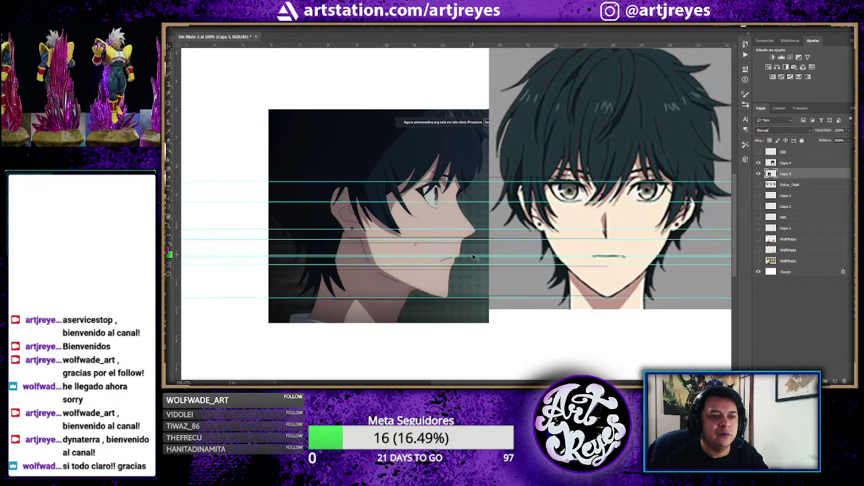
{"action": "scroll", "coordinate": [471, 255], "scroll_direction": "up", "scroll_amount": 2, "text": "alt"}
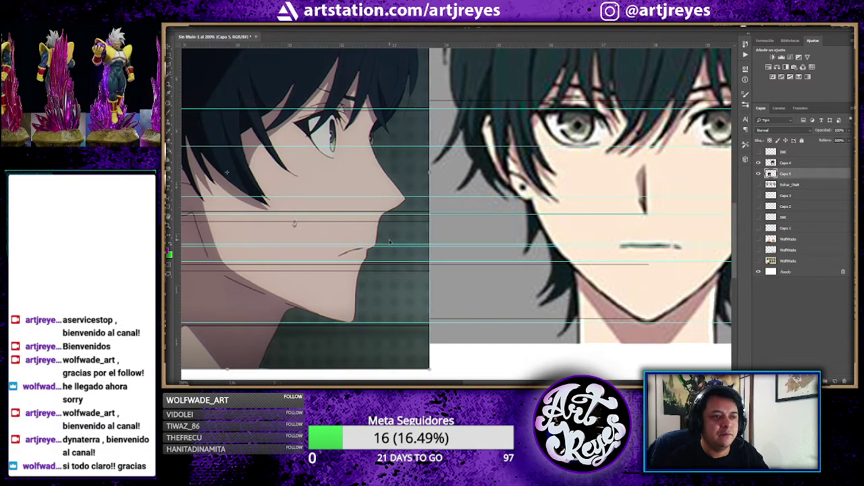
{"action": "scroll", "coordinate": [341, 194], "scroll_direction": "down", "scroll_amount": 2, "text": "alt"}
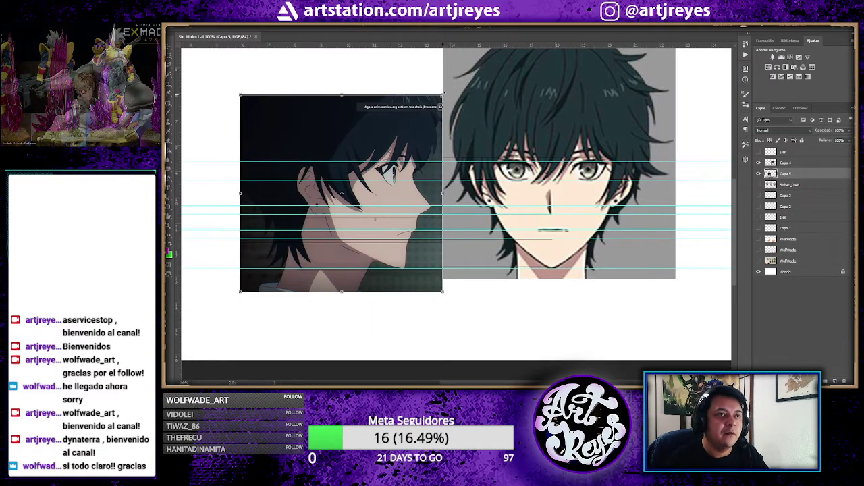
- Apply a slight side-profile enlargement, realign two guides to facial features, and fit the document
{"action": "left_click_drag", "start_coordinate": [443, 95], "coordinate": [447, 92]}
{"action": "key", "text": "Return"}
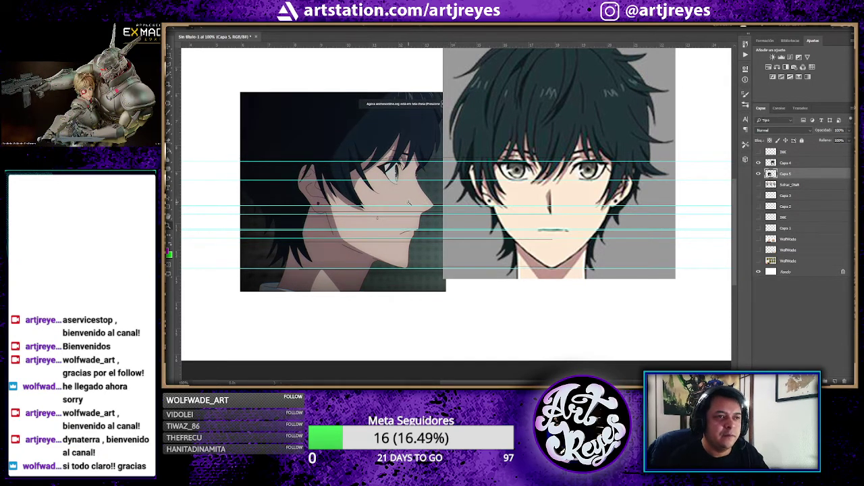
{"action": "scroll", "coordinate": [409, 201], "scroll_direction": "up", "scroll_amount": 3, "text": "alt"}
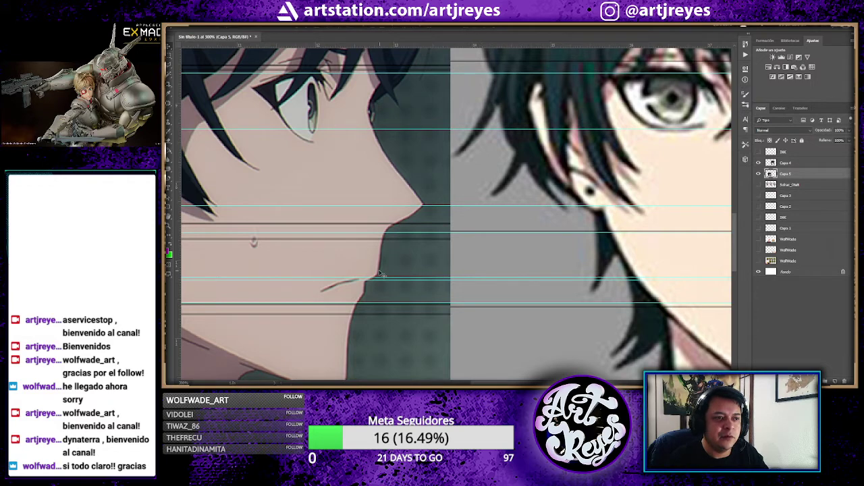
{"action": "left_click_drag", "start_coordinate": [380, 275], "coordinate": [396, 272]}
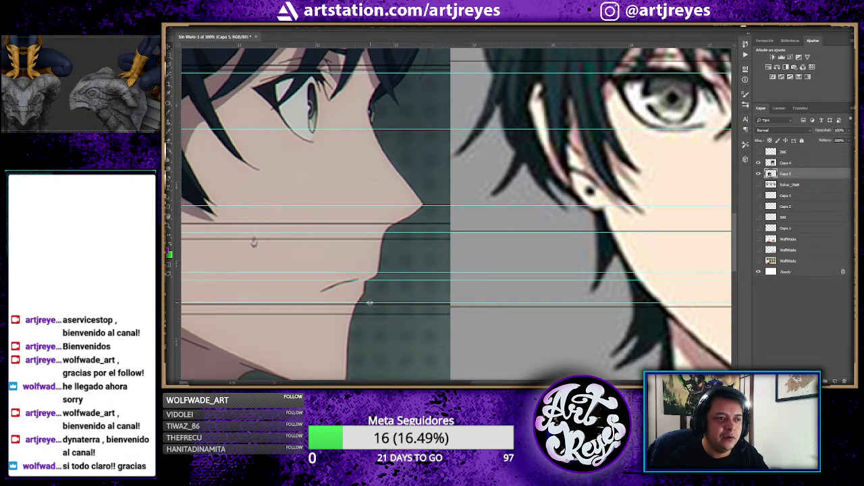
{"action": "left_click_drag", "start_coordinate": [370, 302], "coordinate": [385, 292]}
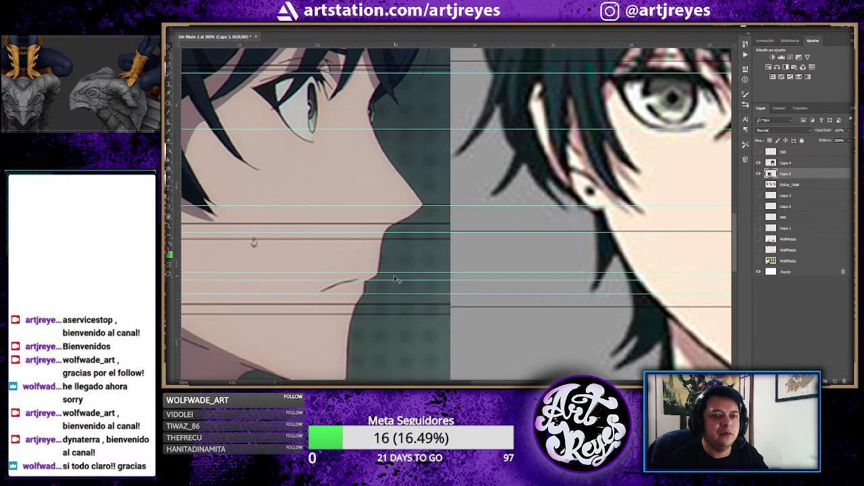
{"action": "key", "text": "ctrl+minus"}
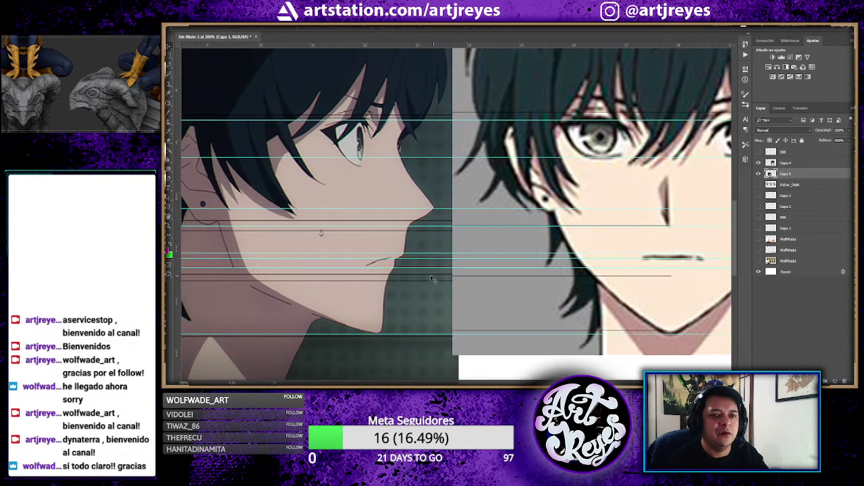
{"action": "left_click_drag", "start_coordinate": [523, 289], "coordinate": [500, 308]}
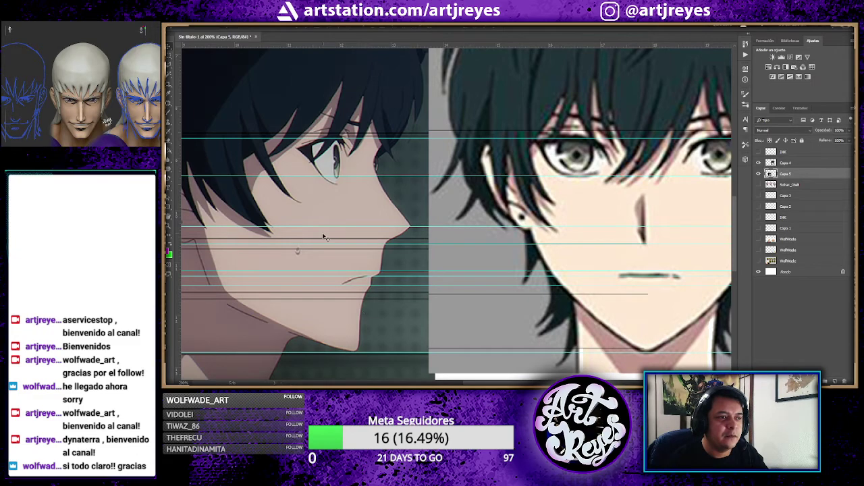
{"action": "mouse_move", "coordinate": [324, 236]}
{"action": "left_mouse_down"}
{"action": "mouse_move", "coordinate": [406, 227]}
{"action": "mouse_move", "coordinate": [396, 228]}
{"action": "left_mouse_up"}
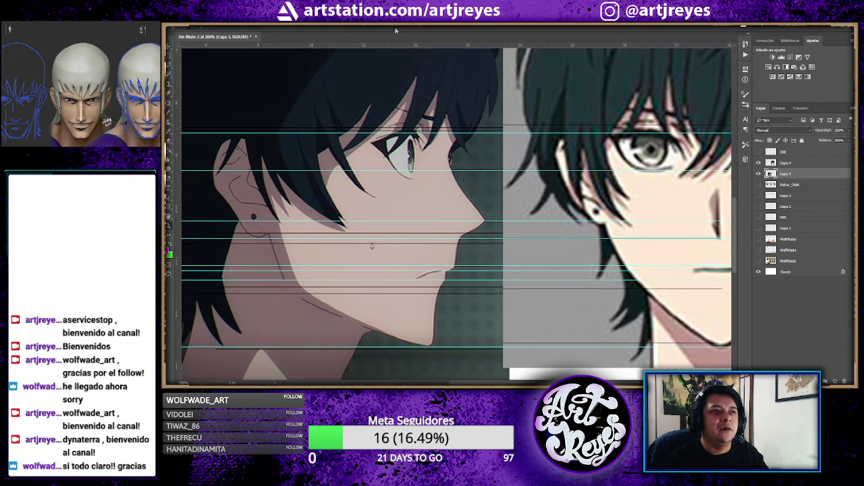
{"action": "key", "text": "ctrl+0"}
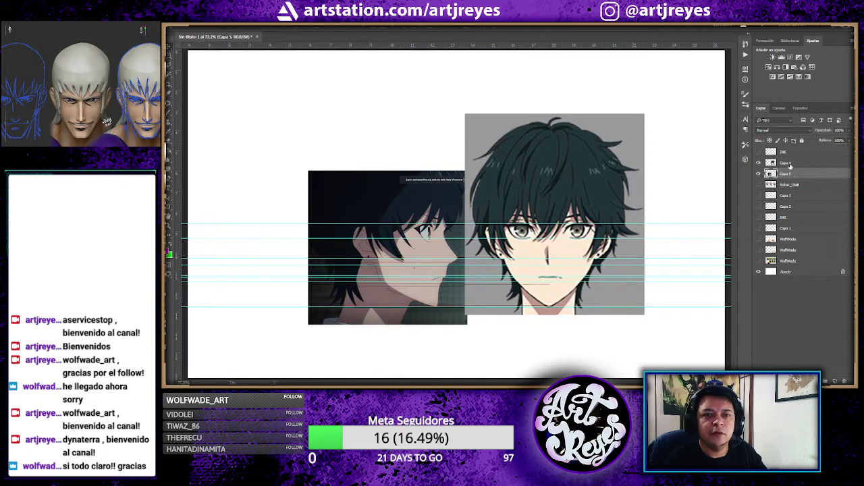
- Merge the two anime reference layers, move them right, and show the 3D heads on top
{"action": "key", "text": "ctrl+e"}
{"action": "left_click_drag", "start_coordinate": [540, 177], "coordinate": [611, 175]}
{"action": "left_click", "coordinate": [759, 173]}
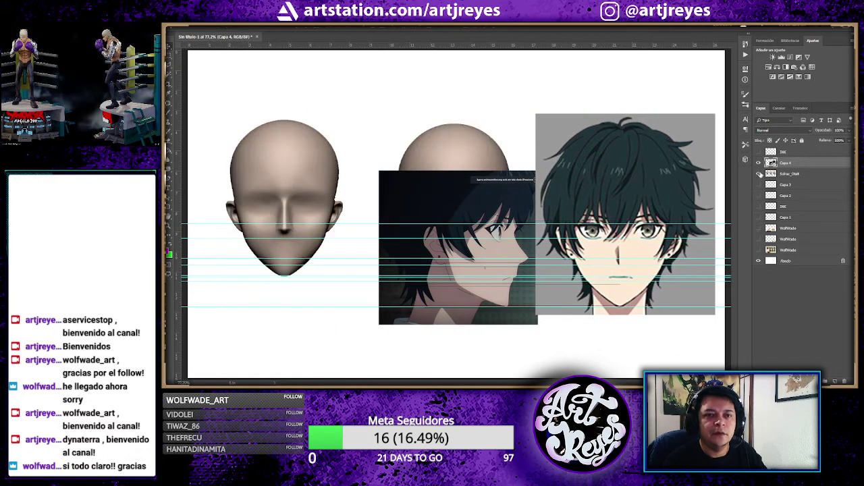
{"action": "left_click_drag", "start_coordinate": [806, 174], "coordinate": [806, 161]}
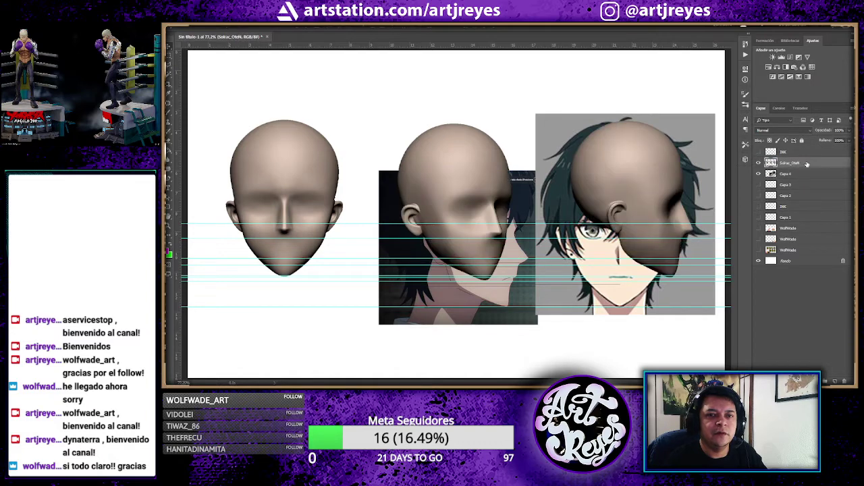
{"action": "left_click_drag", "start_coordinate": [607, 190], "coordinate": [626, 219]}
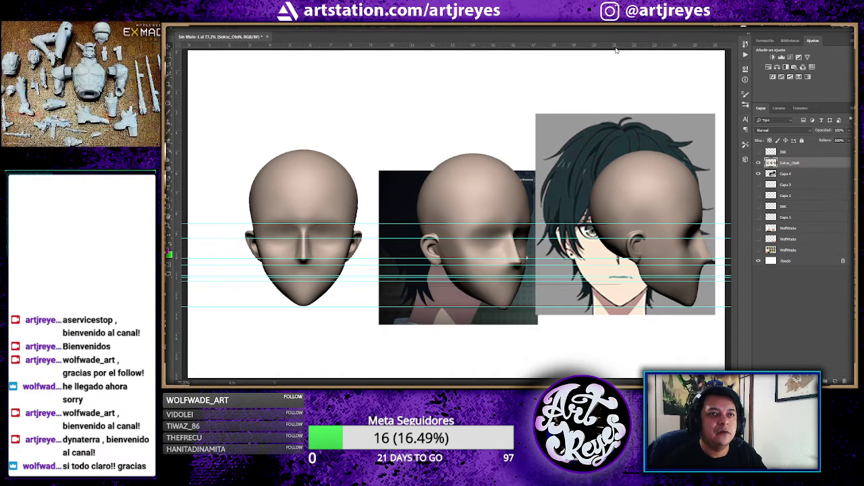
- Add a guide at the head crowns and shift the 3D head renders left beside the anime profile
{"action": "left_click_drag", "start_coordinate": [618, 46], "coordinate": [640, 154]}
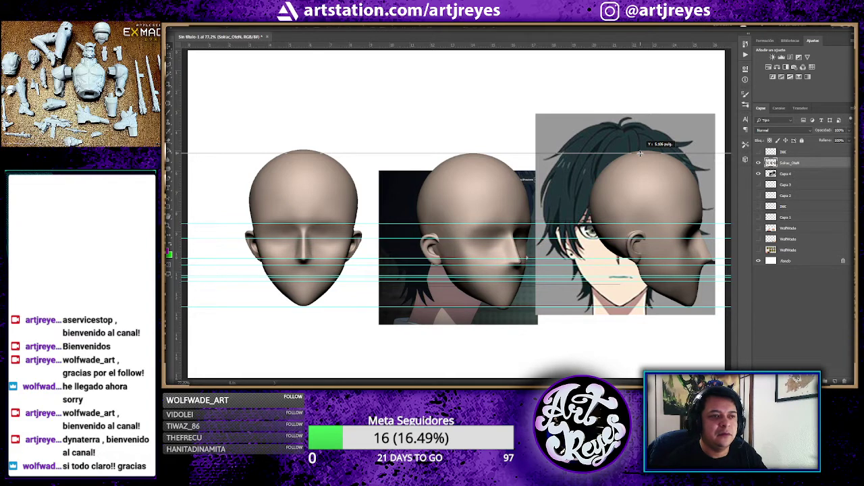
{"action": "left_click_drag", "start_coordinate": [640, 153], "coordinate": [637, 140]}
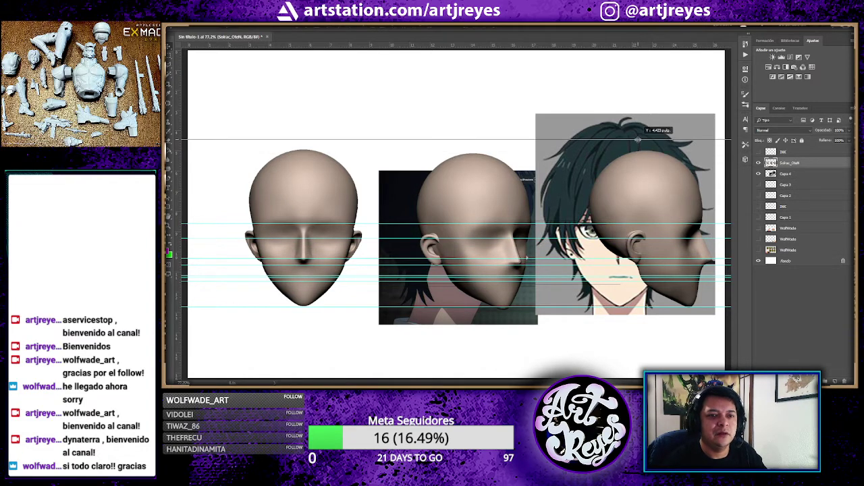
{"action": "left_click_drag", "start_coordinate": [637, 140], "coordinate": [632, 42]}
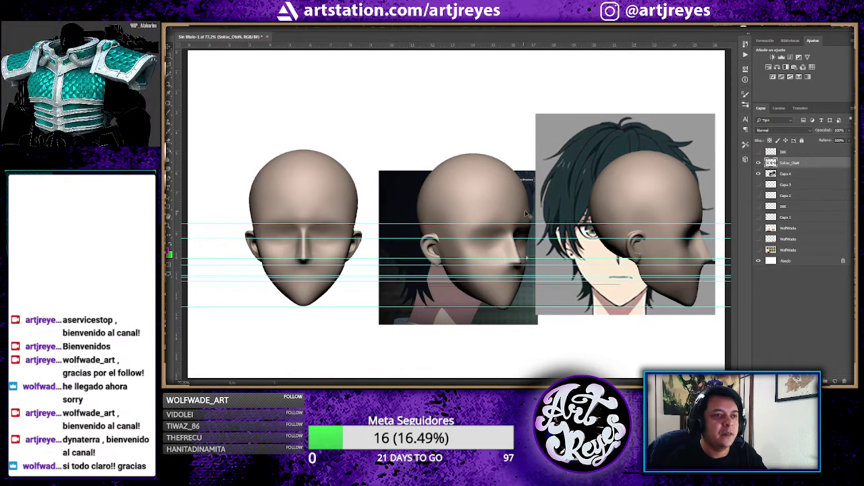
{"action": "left_click_drag", "start_coordinate": [507, 209], "coordinate": [319, 206]}
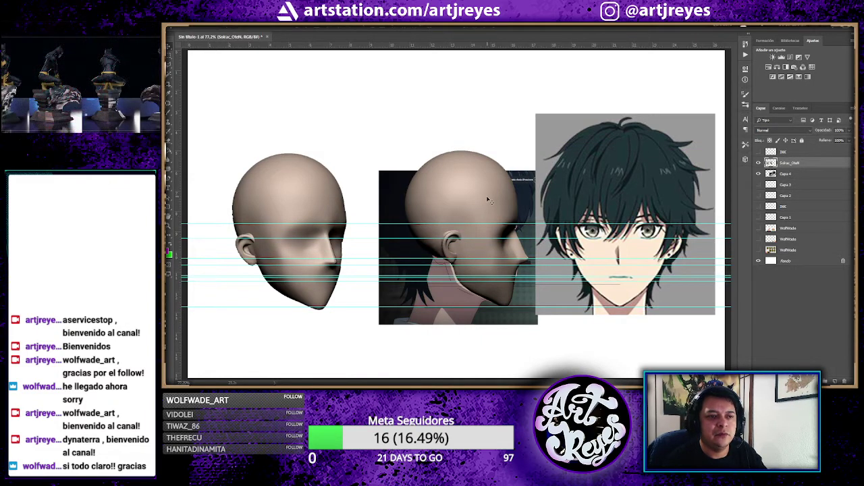
{"action": "mouse_move", "coordinate": [488, 187]}
{"action": "left_mouse_down"}
{"action": "mouse_move", "coordinate": [481, 198]}
{"action": "mouse_move", "coordinate": [321, 192]}
{"action": "left_mouse_up"}
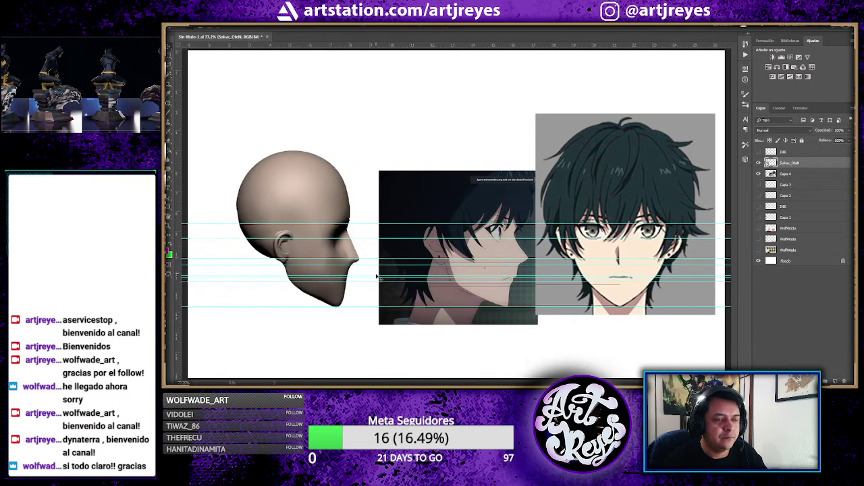
{"action": "mouse_move", "coordinate": [317, 195]}
{"action": "left_mouse_down"}
{"action": "mouse_move", "coordinate": [399, 191]}
{"action": "mouse_move", "coordinate": [489, 167]}
{"action": "mouse_move", "coordinate": [481, 169]}
{"action": "left_mouse_up"}
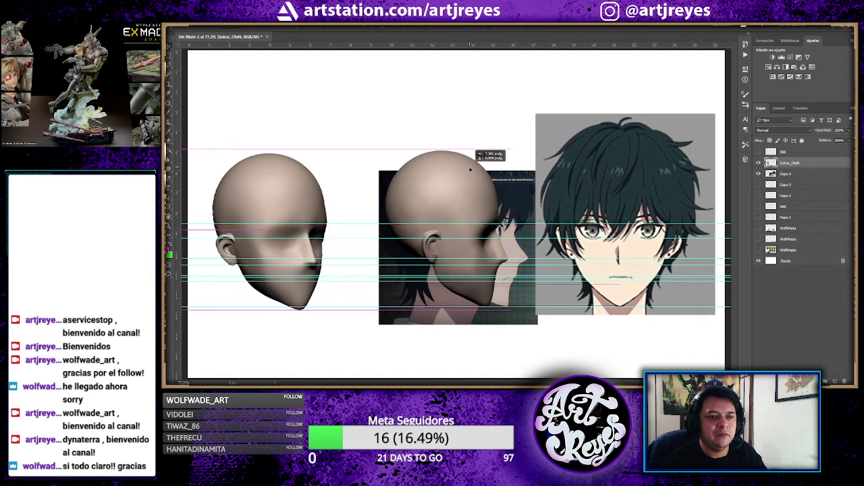
{"action": "left_click_drag", "start_coordinate": [470, 169], "coordinate": [470, 170]}
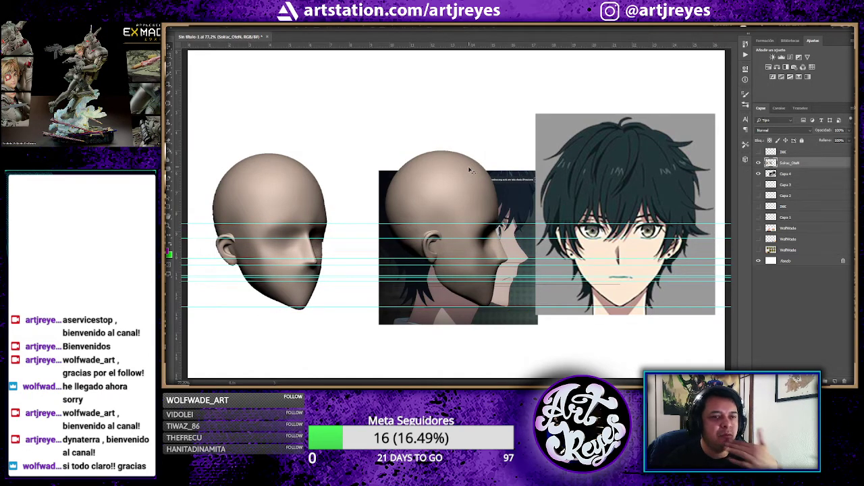
{"action": "mouse_move", "coordinate": [478, 192]}
{"action": "left_mouse_down"}
{"action": "mouse_move", "coordinate": [497, 177]}
{"action": "mouse_move", "coordinate": [340, 176]}
{"action": "left_mouse_up"}
- On the INK layer, paint magenta lines along the profile's nose, chin, jaw and neck
{"action": "left_click", "coordinate": [794, 155]}
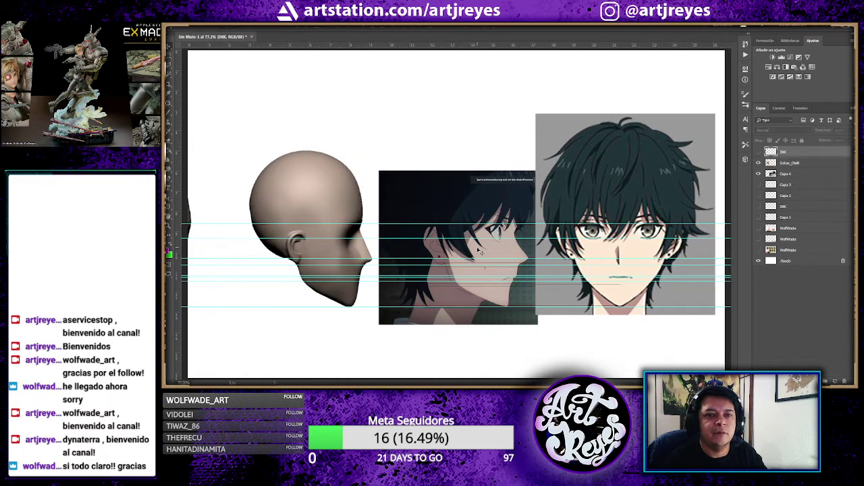
{"action": "scroll", "coordinate": [503, 225], "scroll_direction": "up", "scroll_amount": 4, "text": "alt"}
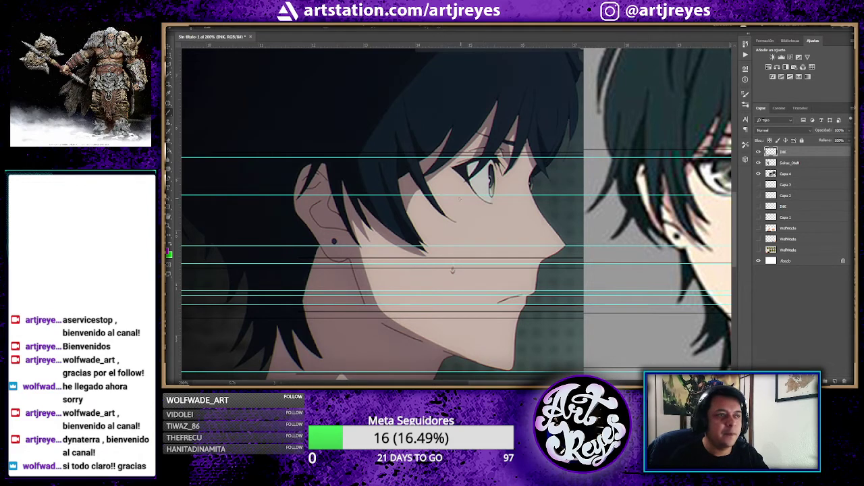
{"action": "mouse_move", "coordinate": [544, 160]}
{"action": "left_mouse_down"}
{"action": "mouse_move", "coordinate": [529, 180]}
{"action": "mouse_move", "coordinate": [536, 207]}
{"action": "left_mouse_up"}
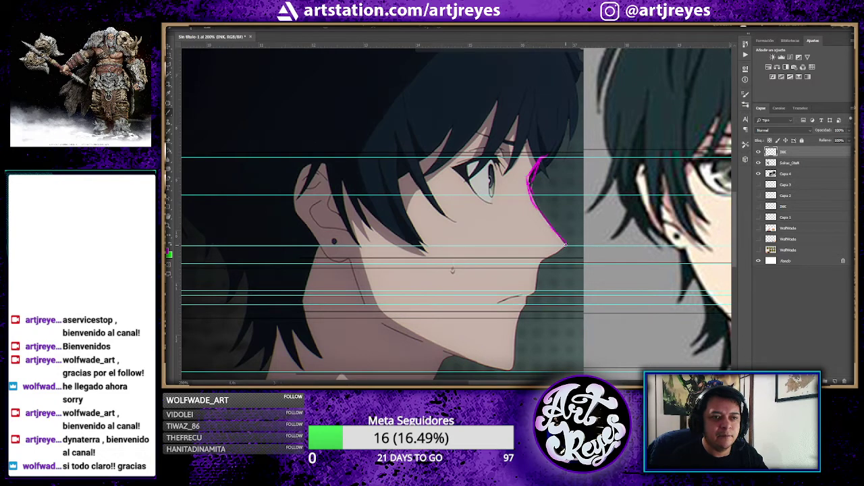
{"action": "mouse_move", "coordinate": [558, 251]}
{"action": "left_mouse_down"}
{"action": "mouse_move", "coordinate": [539, 268]}
{"action": "mouse_move", "coordinate": [537, 291]}
{"action": "left_mouse_up"}
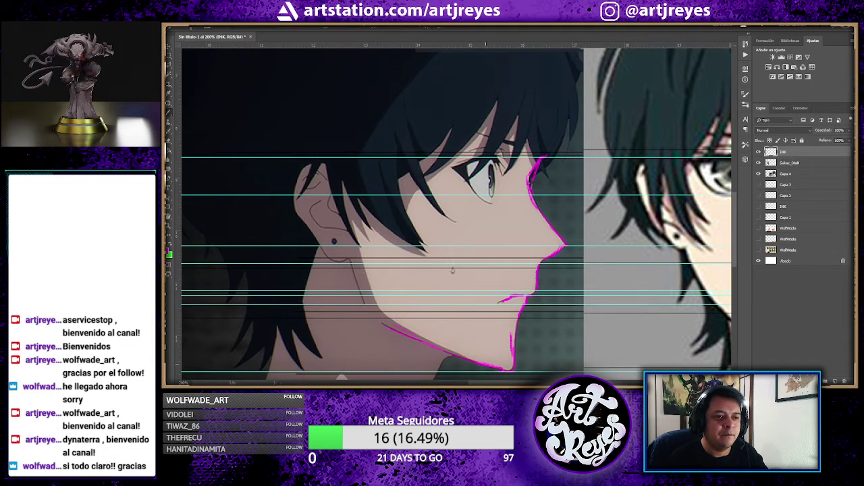
{"action": "mouse_move", "coordinate": [351, 259]}
{"action": "left_mouse_down"}
{"action": "mouse_move", "coordinate": [365, 304]}
{"action": "mouse_move", "coordinate": [388, 326]}
{"action": "left_mouse_up"}
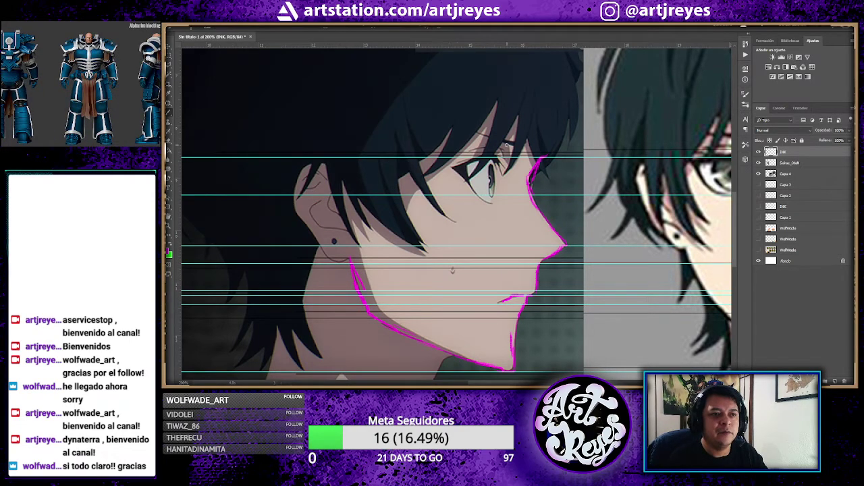
{"action": "scroll", "coordinate": [541, 173], "scroll_direction": "left", "scroll_amount": 5}
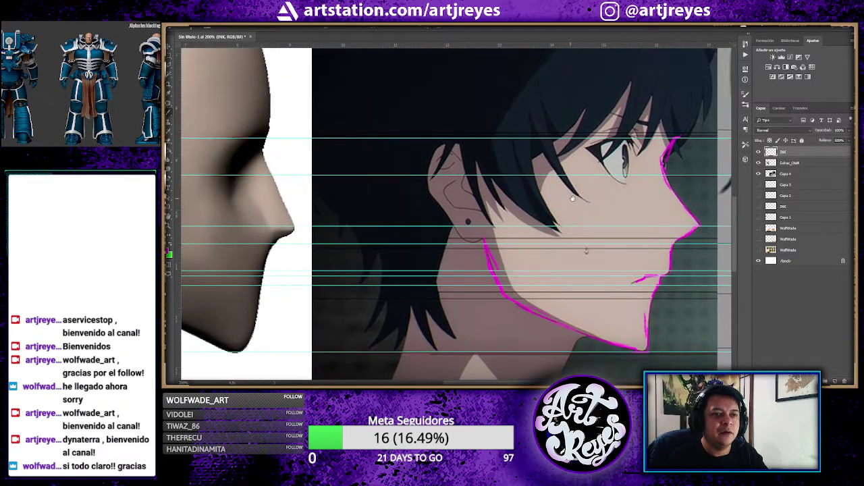
{"action": "key", "text": "ctrl+minus"}
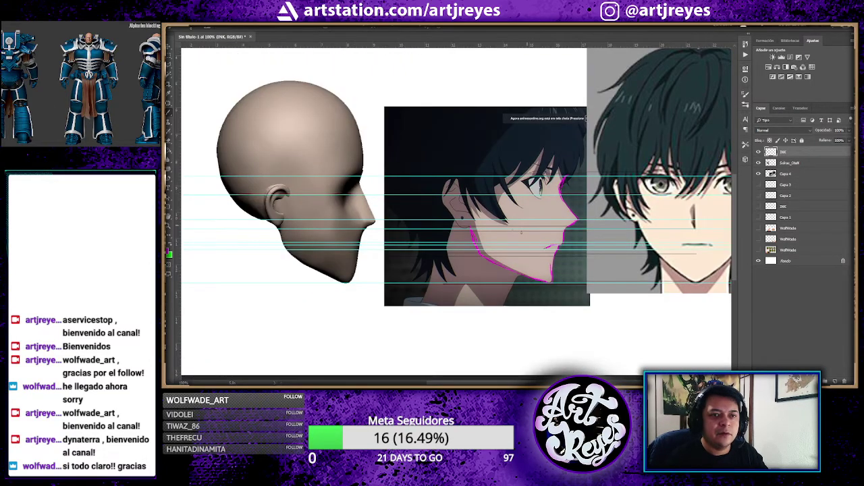
- Cut the side-view 3D head from the heads layer and paste it as a new layer near the anime profile
{"action": "left_click", "coordinate": [810, 163]}
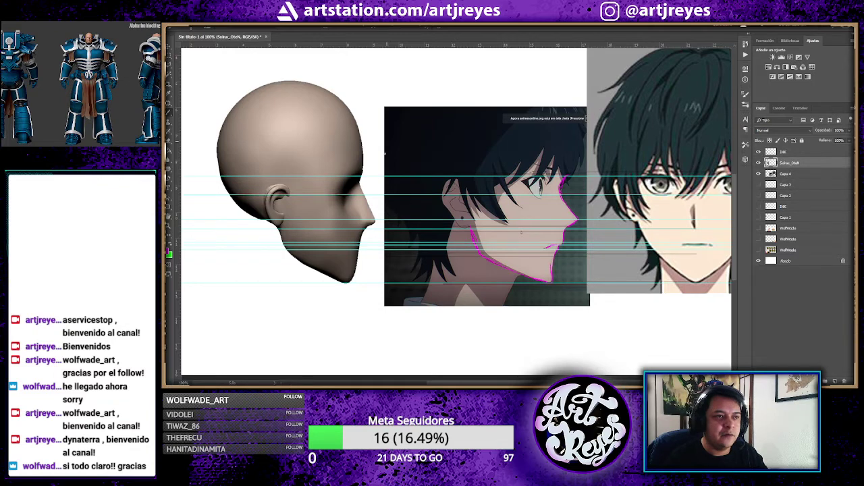
{"action": "left_click_drag", "start_coordinate": [405, 59], "coordinate": [206, 310]}
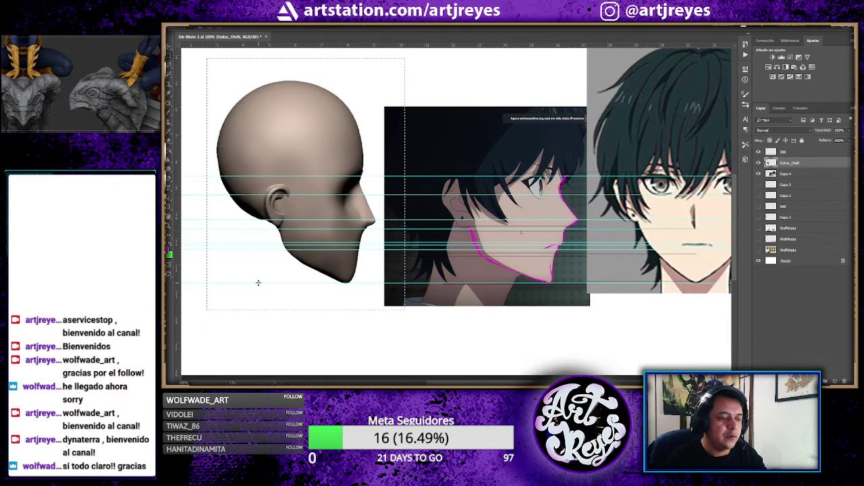
{"action": "key", "text": "ctrl+x"}
{"action": "key", "text": "ctrl+v"}
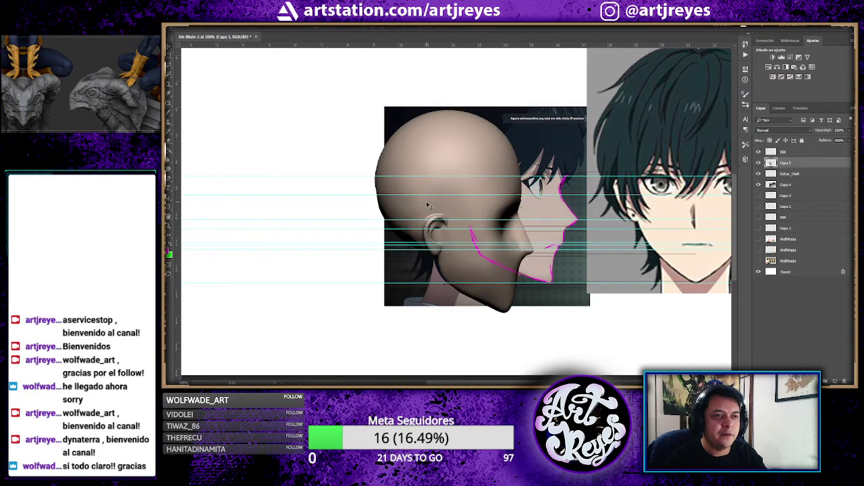
{"action": "mouse_move", "coordinate": [425, 210]}
{"action": "left_mouse_down"}
{"action": "mouse_move", "coordinate": [279, 163]}
{"action": "mouse_move", "coordinate": [256, 178]}
{"action": "mouse_move", "coordinate": [275, 170]}
{"action": "left_mouse_up"}
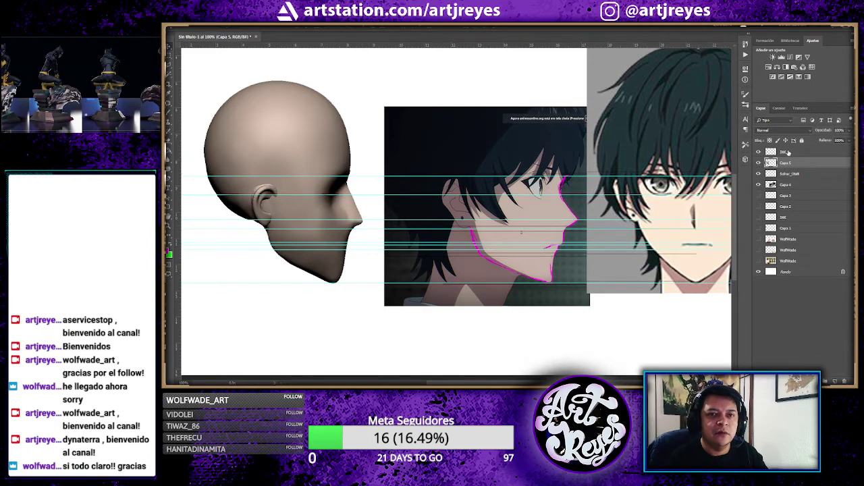
{"action": "left_click", "coordinate": [785, 152]}
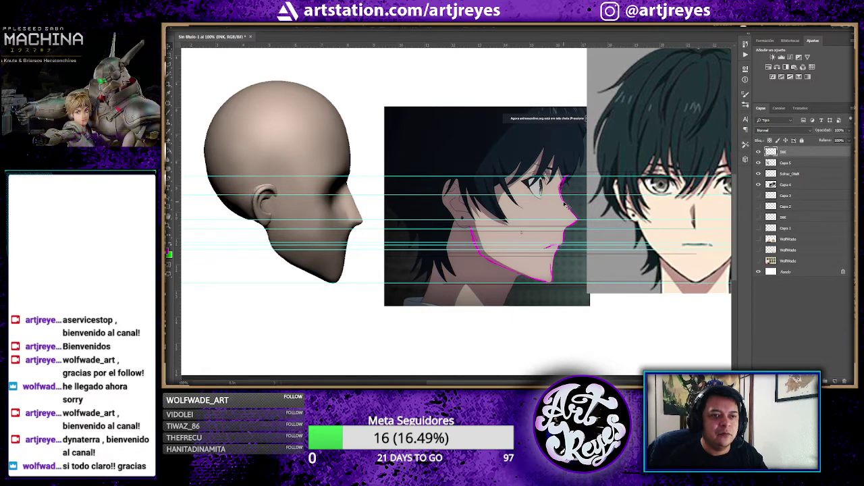
- Duplicate the magenta profile lineart onto the 3D head and align it with the head's profile
{"action": "left_click_drag", "start_coordinate": [566, 206], "coordinate": [492, 196]}
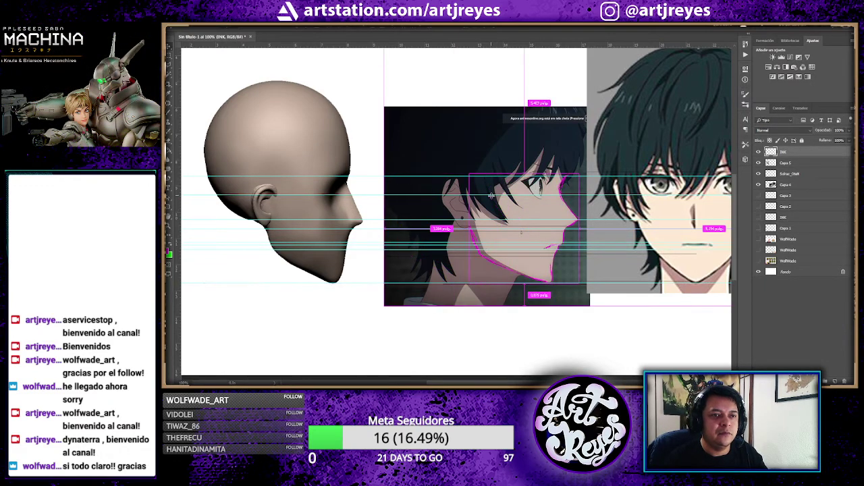
{"action": "left_click_drag", "start_coordinate": [520, 203], "coordinate": [314, 204], "text": "alt"}
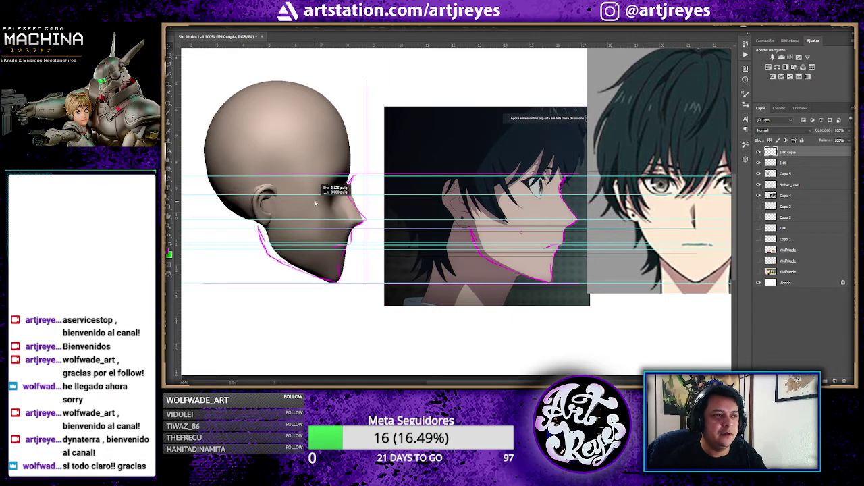
{"action": "left_click_drag", "start_coordinate": [314, 204], "coordinate": [320, 203]}
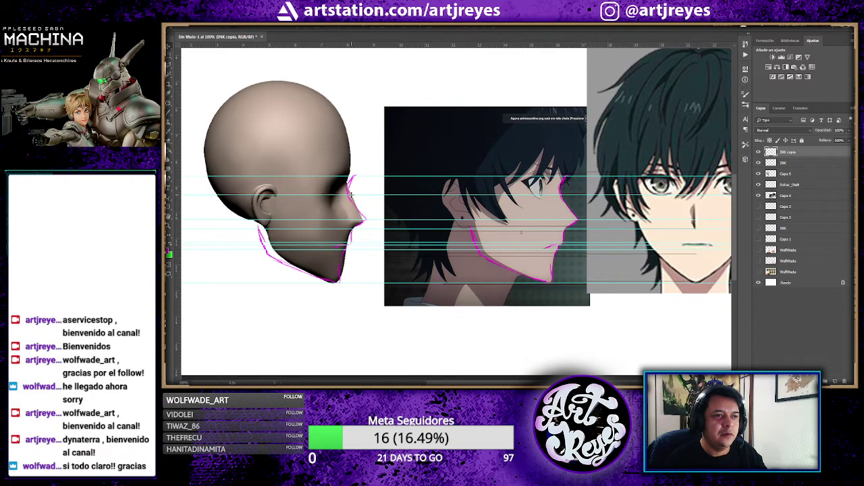
- Zoom in on the face and trial a polygonal lasso selection around the nose tip, then deselect
{"action": "left_click", "coordinate": [346, 177]}
{"action": "left_click", "coordinate": [343, 169]}
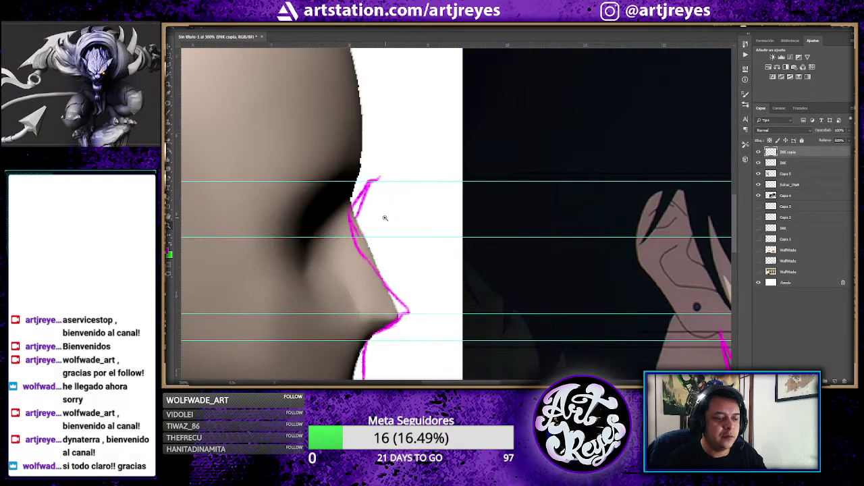
{"action": "key", "text": "l"}
{"action": "left_click", "coordinate": [394, 201]}
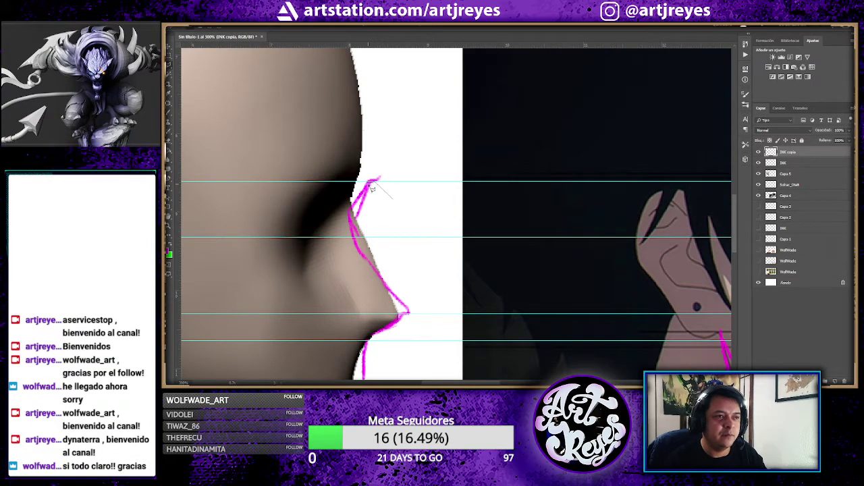
{"action": "left_click", "coordinate": [372, 188]}
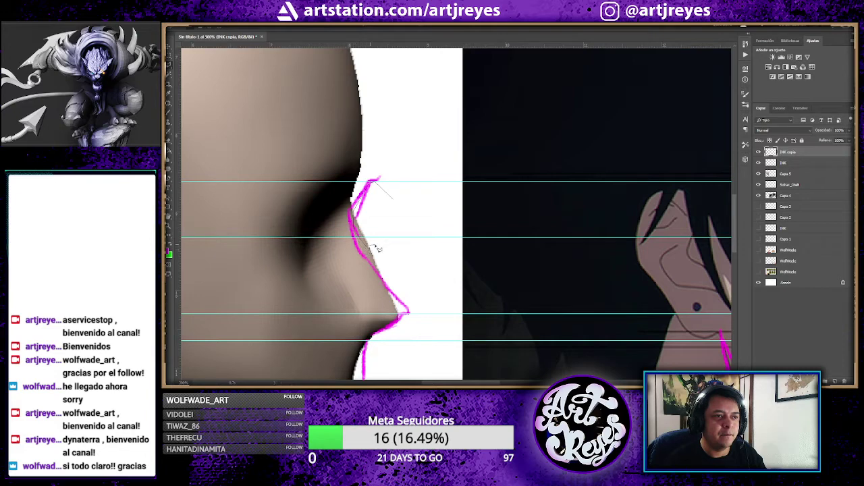
{"action": "left_click", "coordinate": [374, 246]}
{"action": "left_click", "coordinate": [397, 204]}
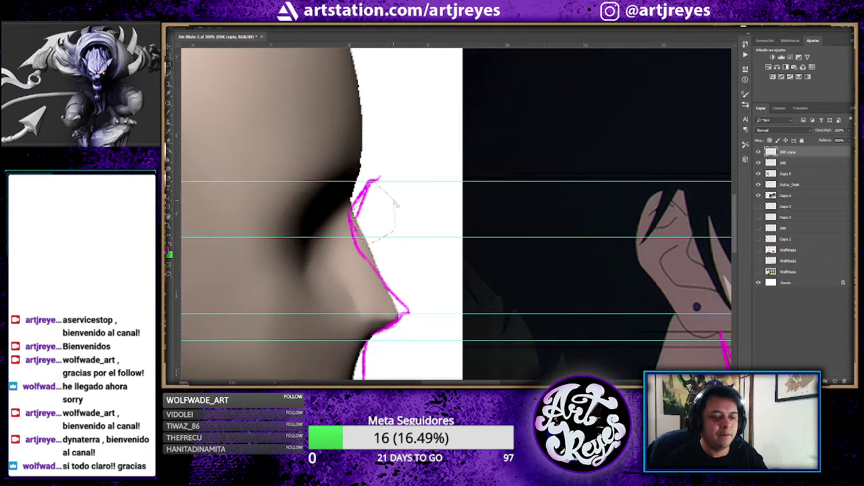
{"action": "key", "text": "ctrl+d"}
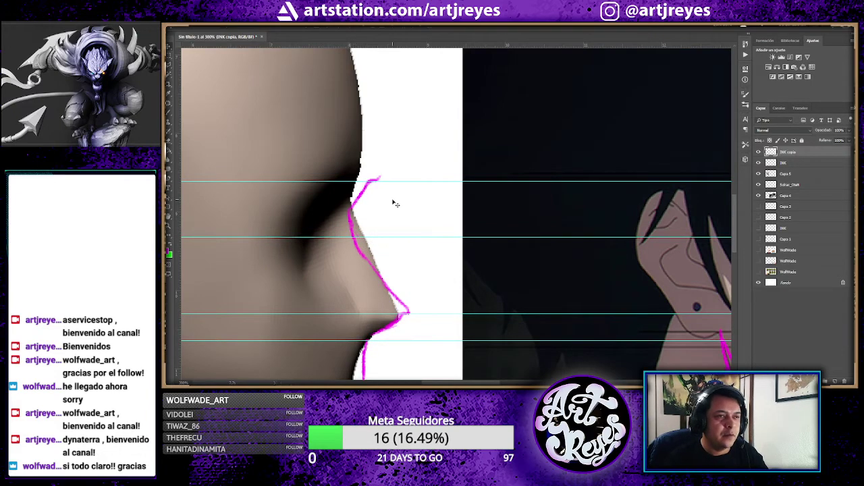
{"action": "scroll", "coordinate": [397, 202], "scroll_direction": "down", "scroll_amount": 1, "text": "alt"}
{"action": "scroll", "coordinate": [396, 203], "scroll_direction": "down", "scroll_amount": 2, "text": "alt"}
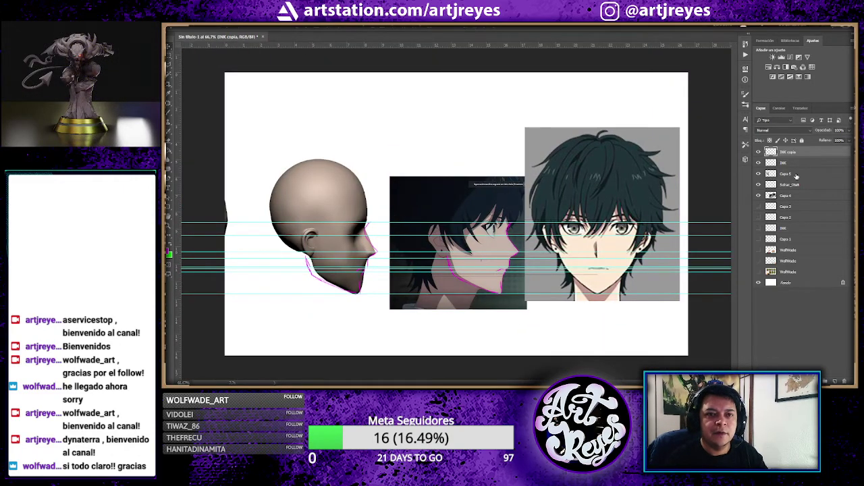
- Nudge the Capa 4 anime references slightly right and select the whole canvas
{"action": "left_click", "coordinate": [791, 196]}
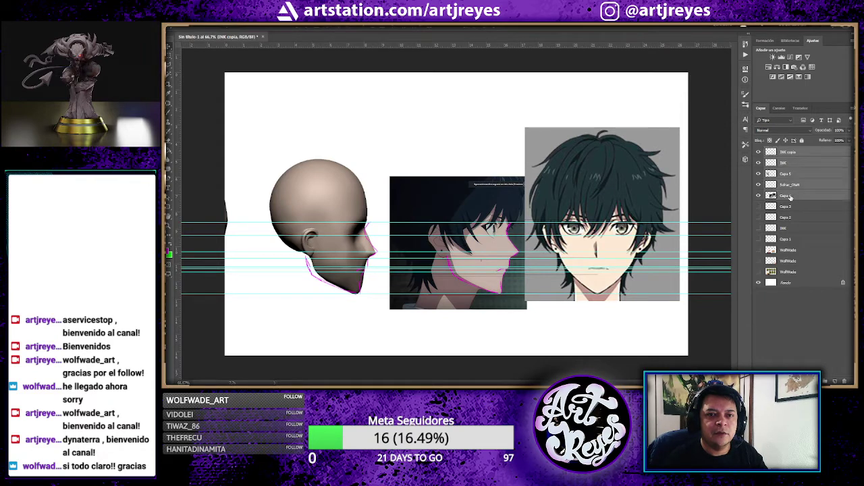
{"action": "left_click_drag", "start_coordinate": [470, 201], "coordinate": [478, 201]}
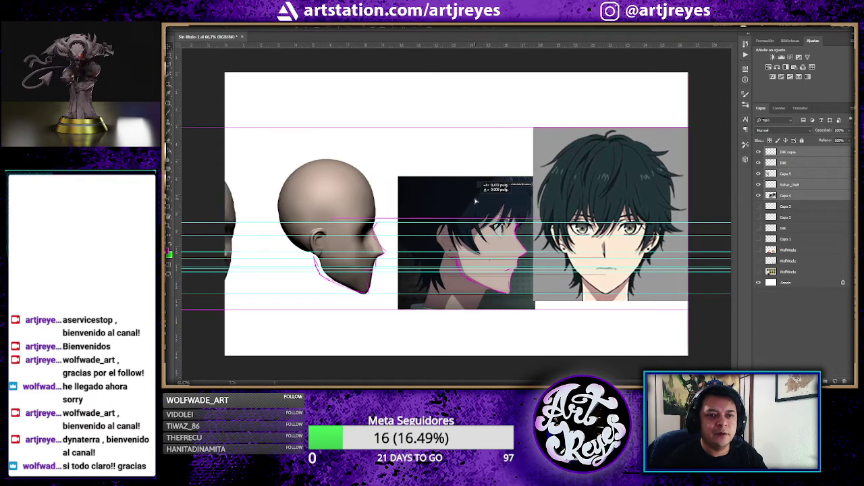
{"action": "key", "text": "m"}
{"action": "key", "text": "ctrl+a"}
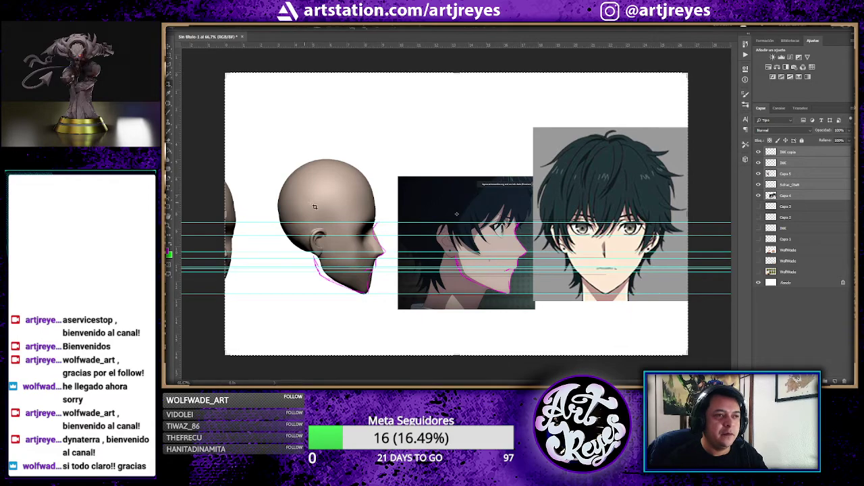
{"action": "mouse_move", "coordinate": [457, 214]}
{"action": "left_mouse_down"}
{"action": "mouse_move", "coordinate": [173, 192]}
{"action": "mouse_move", "coordinate": [238, 195]}
{"action": "left_mouse_up"}
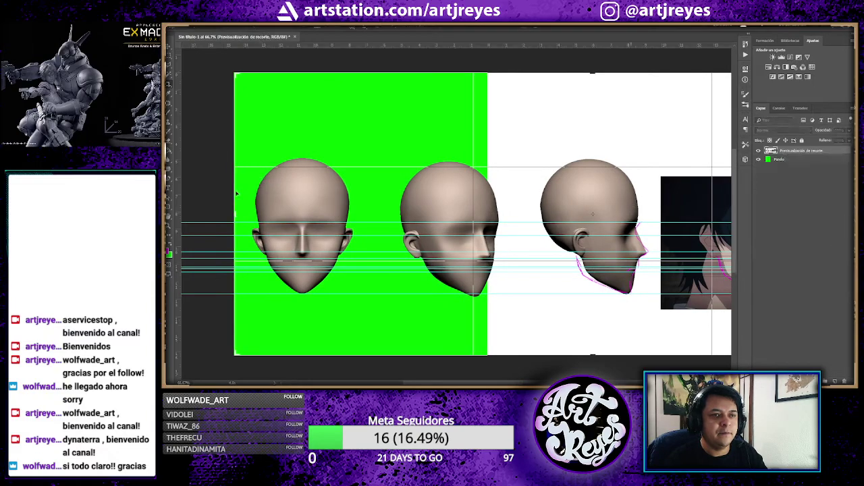
{"action": "scroll", "coordinate": [237, 195], "scroll_direction": "right", "scroll_amount": 5}
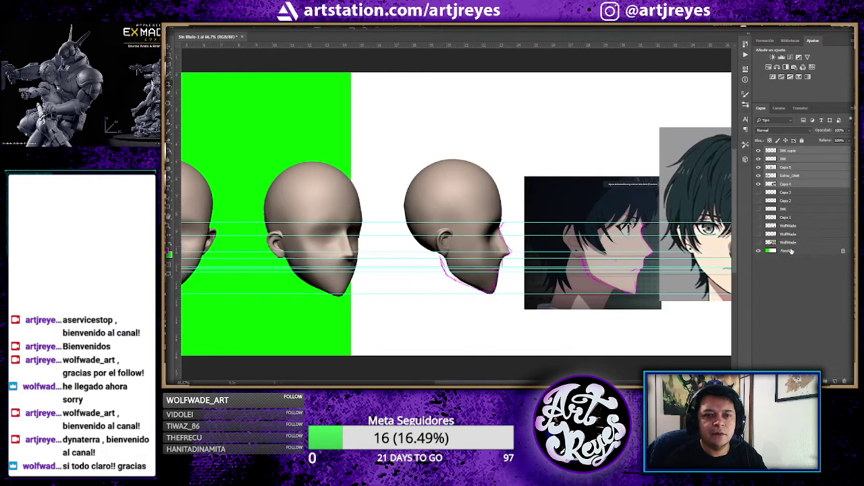
- Unlock the Fondo background as Capa 0 and stretch it past both canvas edges
{"action": "left_click", "coordinate": [801, 251]}
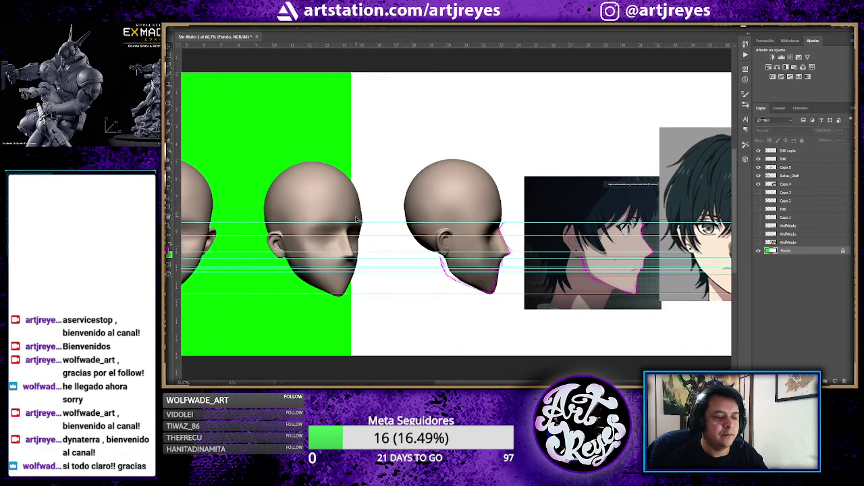
{"action": "scroll", "coordinate": [362, 221], "scroll_direction": "down", "scroll_amount": 3, "text": "alt"}
{"action": "scroll", "coordinate": [378, 219], "scroll_direction": "down", "scroll_amount": 3, "text": "alt"}
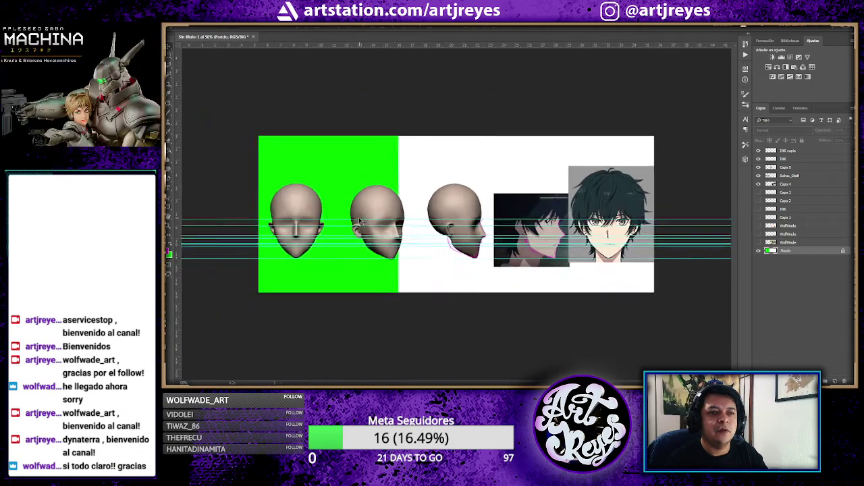
{"action": "double_click", "coordinate": [820, 252]}
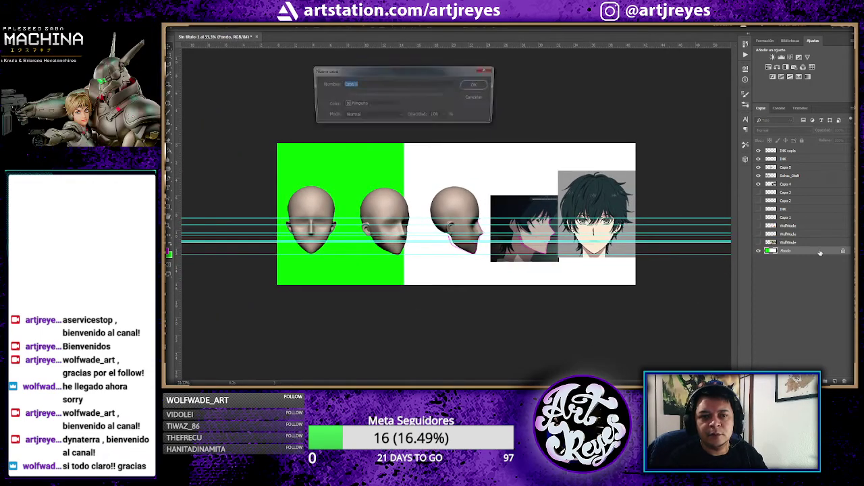
{"action": "key", "text": "Return"}
{"action": "key", "text": "ctrl+t"}
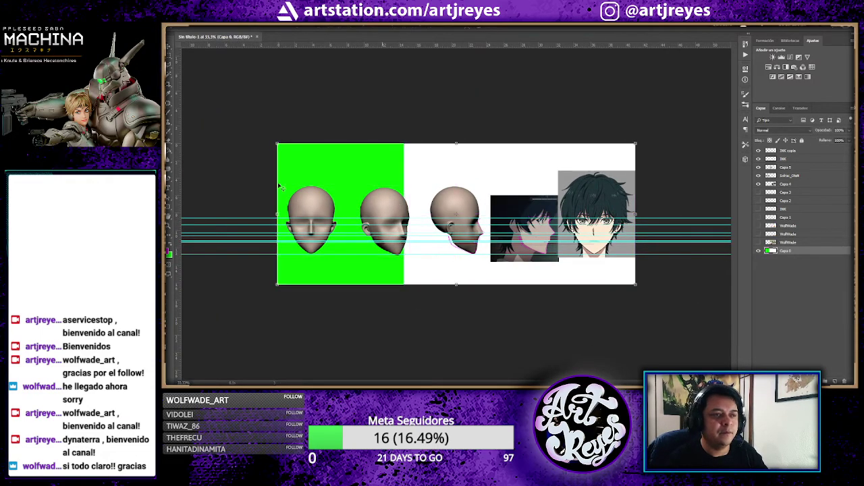
{"action": "left_click_drag", "start_coordinate": [276, 214], "coordinate": [168, 206]}
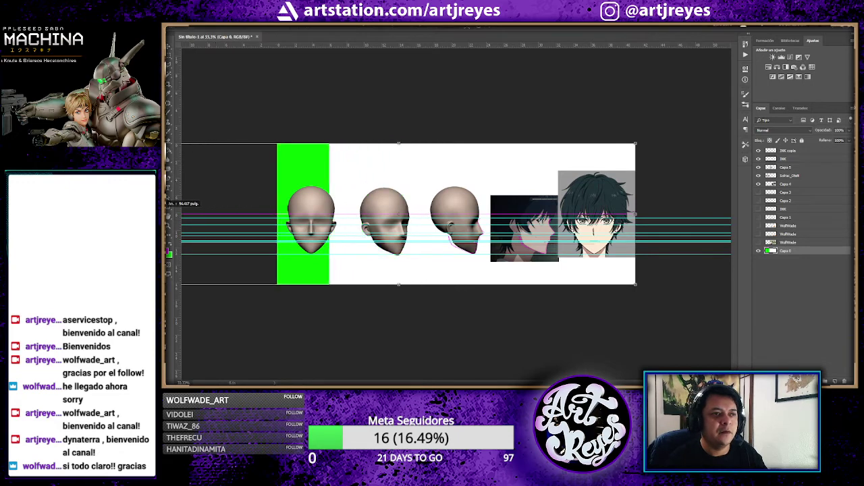
{"action": "mouse_move", "coordinate": [368, 183]}
{"action": "left_mouse_down"}
{"action": "mouse_move", "coordinate": [381, 182]}
{"action": "mouse_move", "coordinate": [328, 182]}
{"action": "left_mouse_up"}
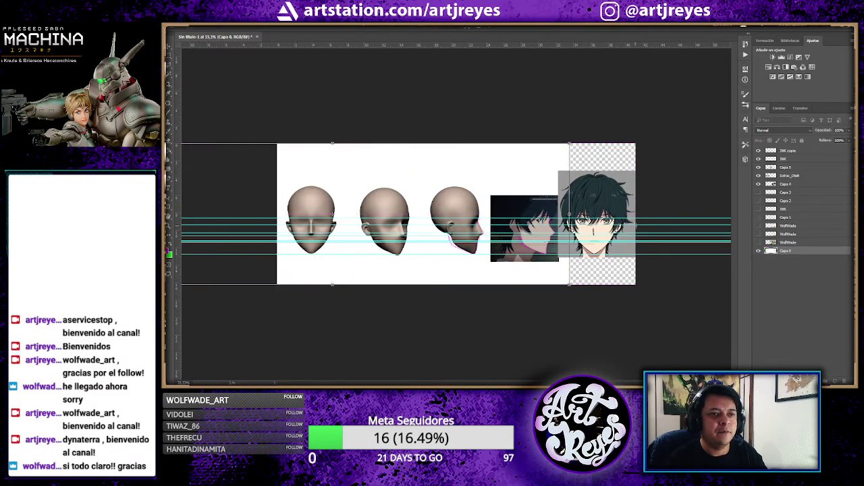
{"action": "mouse_move", "coordinate": [570, 215]}
{"action": "left_mouse_down"}
{"action": "mouse_move", "coordinate": [682, 195]}
{"action": "mouse_move", "coordinate": [648, 196]}
{"action": "left_mouse_up"}
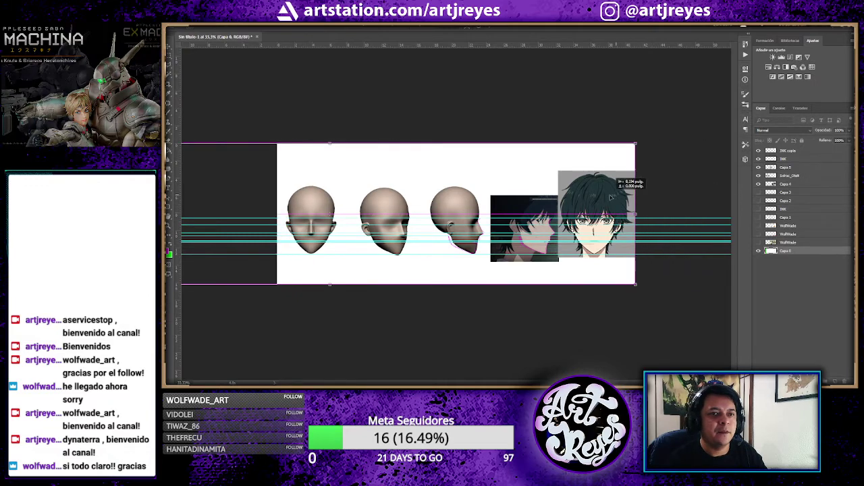
{"action": "key", "text": "Return"}
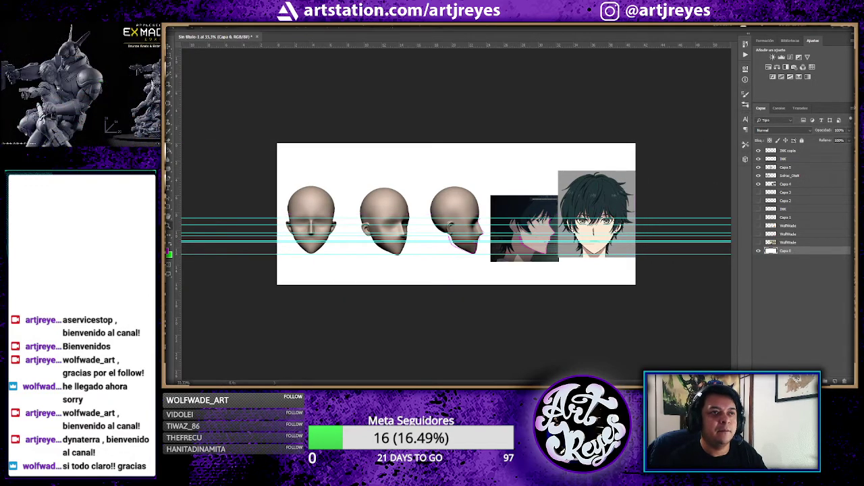
- Zoom in on the heads and make the INK layer active
{"action": "key", "text": "ctrl+plus"}
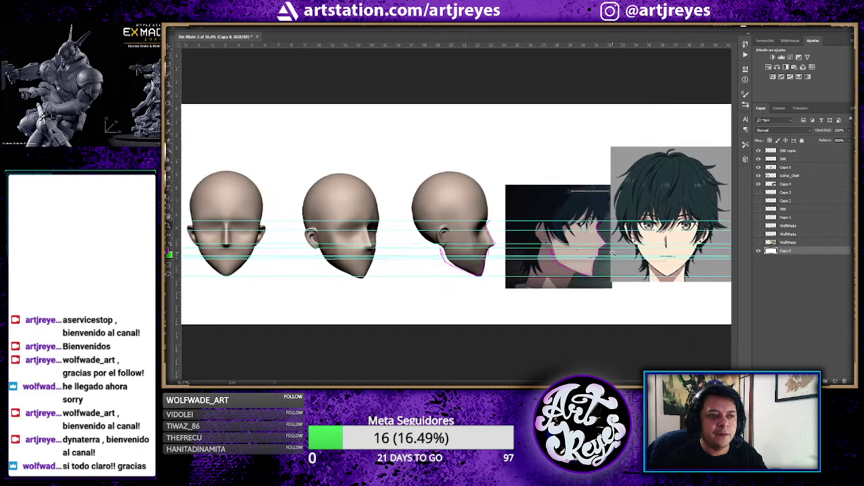
{"action": "key", "text": "ctrl+plus"}
{"action": "left_click_drag", "start_coordinate": [342, 246], "coordinate": [502, 231]}
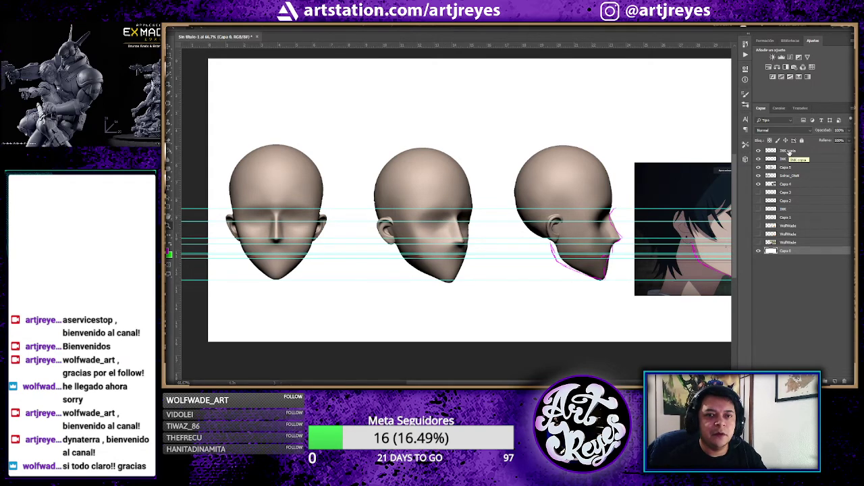
{"action": "left_click", "coordinate": [785, 159]}
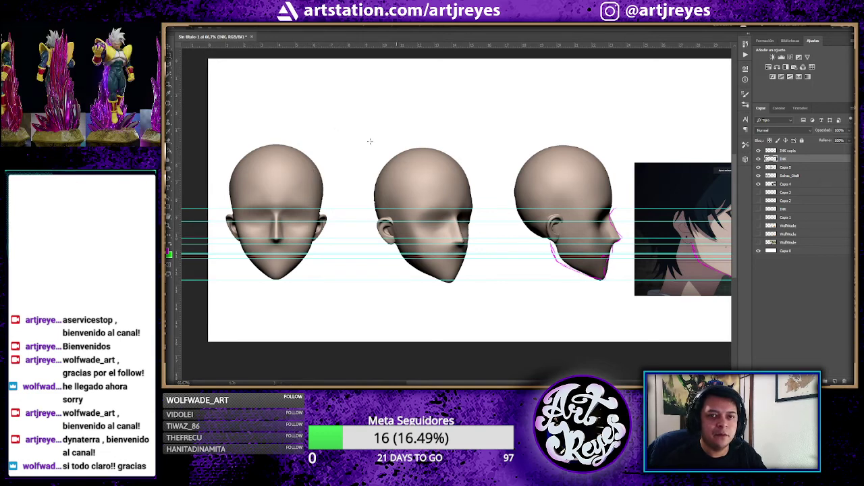
- Cut the first head out of the renders layer and paste it as its own layer
{"action": "left_click", "coordinate": [790, 177]}
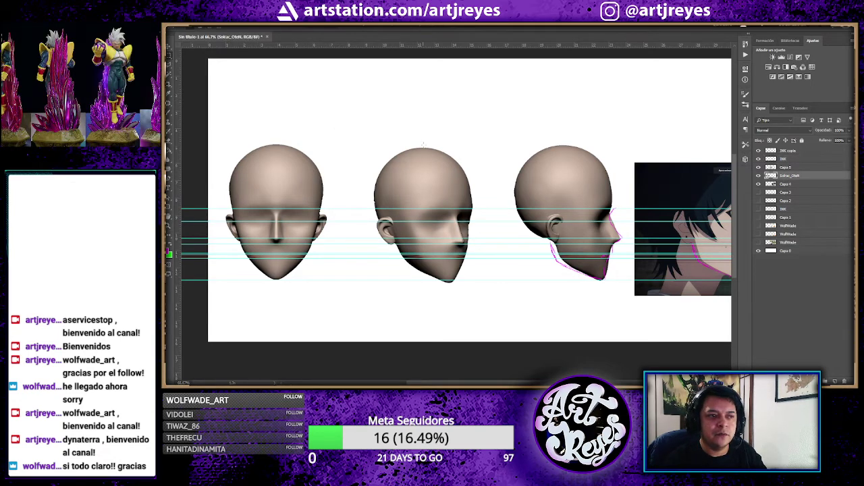
{"action": "left_click_drag", "start_coordinate": [351, 107], "coordinate": [203, 347]}
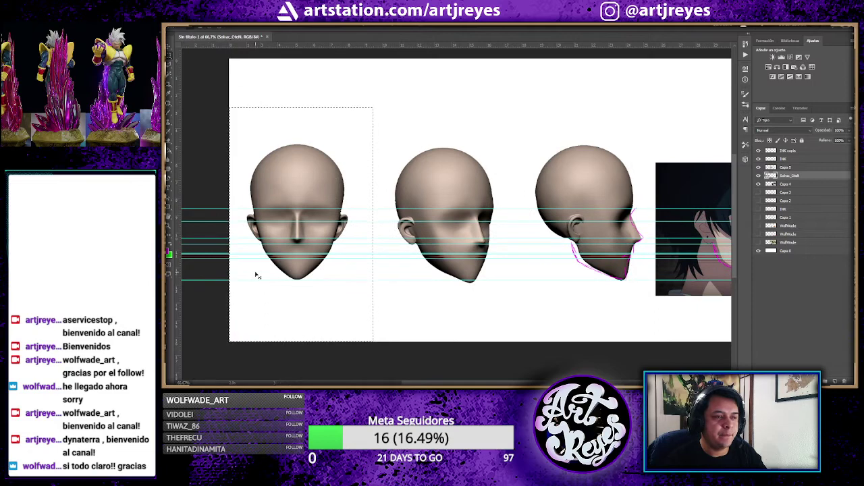
{"action": "key", "text": "ctrl+x"}
{"action": "key", "text": "ctrl+v"}
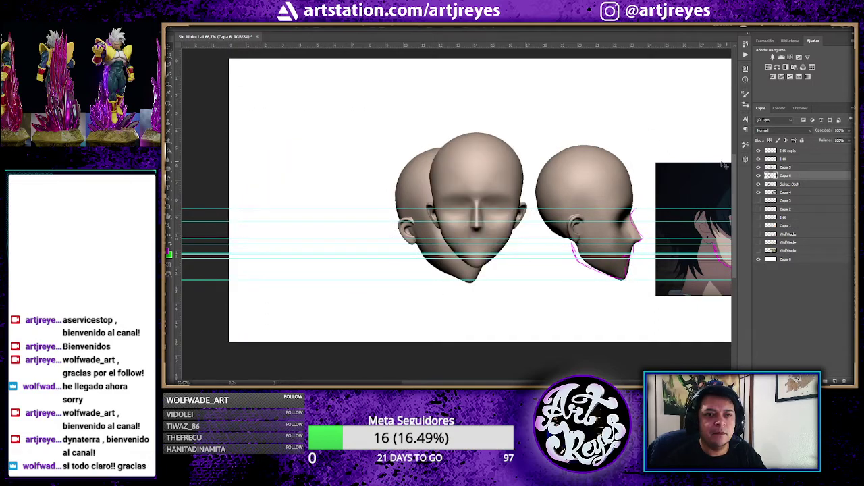
- Check the INK copia and Capa 4 layers and bring the anime references into view
{"action": "left_click", "coordinate": [792, 152]}
{"action": "left_click", "coordinate": [782, 194]}
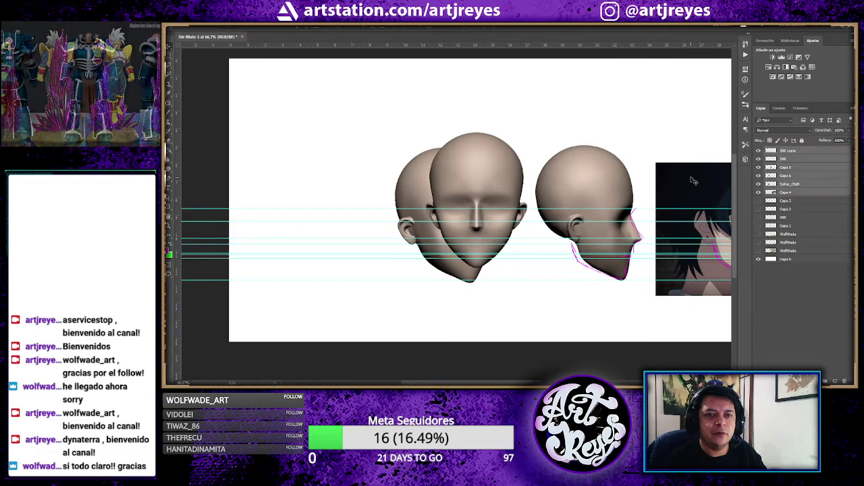
{"action": "mouse_move", "coordinate": [769, 201]}
{"action": "left_mouse_down"}
{"action": "mouse_move", "coordinate": [542, 198]}
{"action": "mouse_move", "coordinate": [622, 154]}
{"action": "left_mouse_up"}
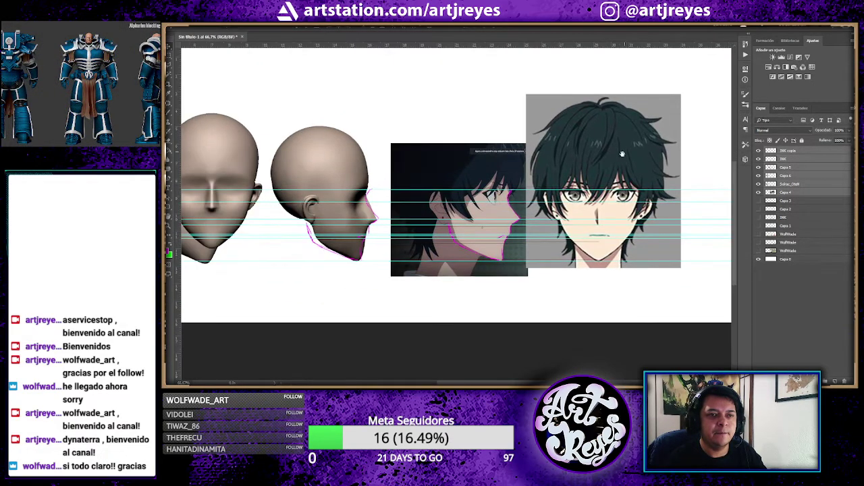
{"action": "scroll", "coordinate": [294, 183], "scroll_direction": "up", "scroll_amount": 2, "text": "alt"}
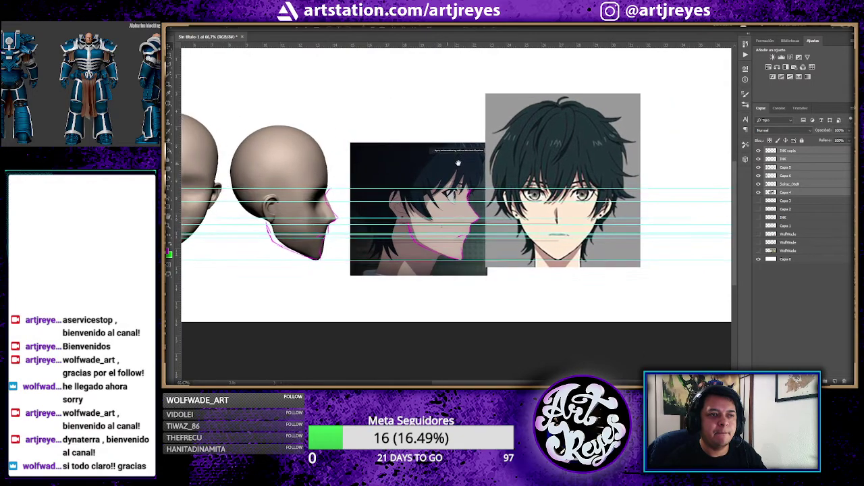
{"action": "left_click_drag", "start_coordinate": [293, 183], "coordinate": [339, 186]}
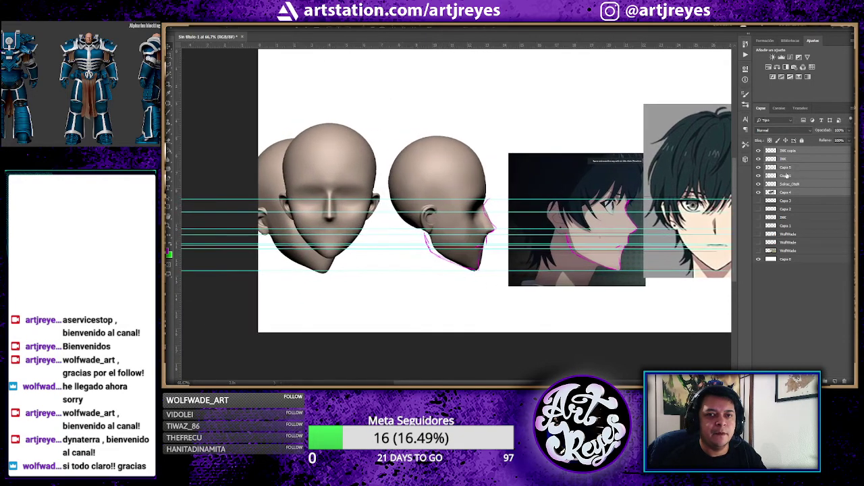
- Place the front head copy onto the profile reference, undoing a misplaced profile-head move
{"action": "left_click", "coordinate": [785, 168]}
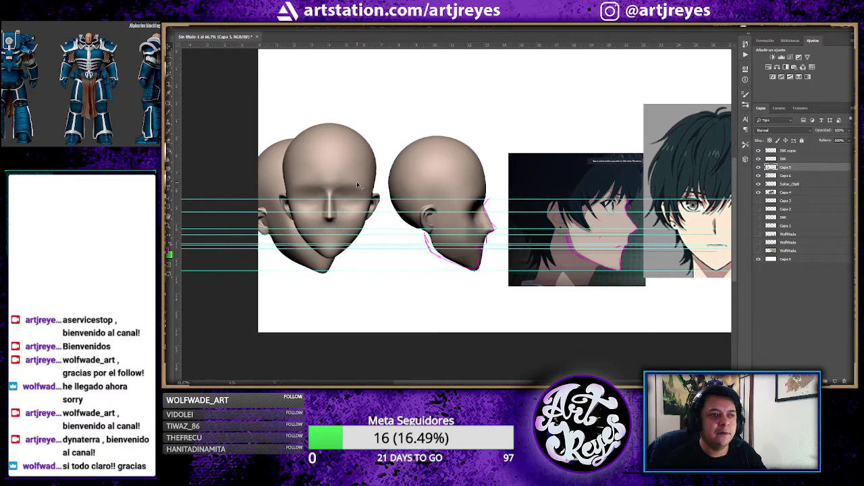
{"action": "left_click_drag", "start_coordinate": [508, 169], "coordinate": [751, 169]}
{"action": "key", "text": "ctrl+z"}
{"action": "left_click", "coordinate": [795, 177]}
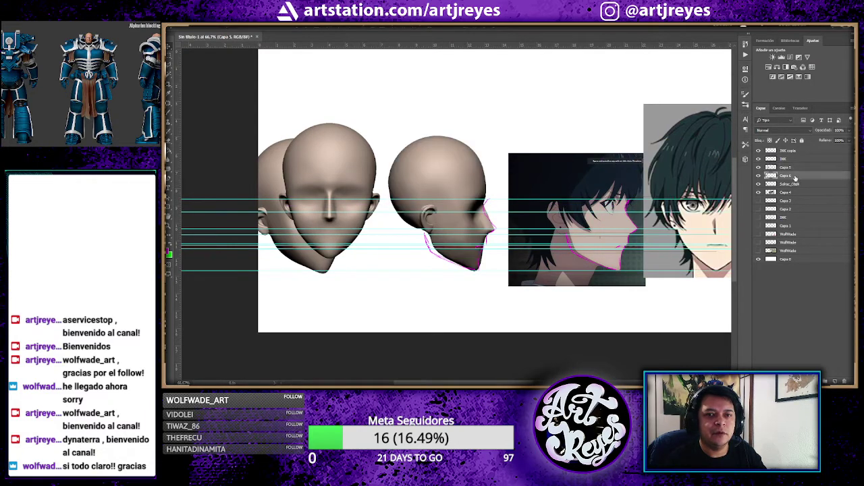
{"action": "mouse_move", "coordinate": [390, 164]}
{"action": "left_mouse_down"}
{"action": "mouse_move", "coordinate": [659, 154]}
{"action": "mouse_move", "coordinate": [308, 214]}
{"action": "mouse_move", "coordinate": [487, 206]}
{"action": "left_mouse_up"}
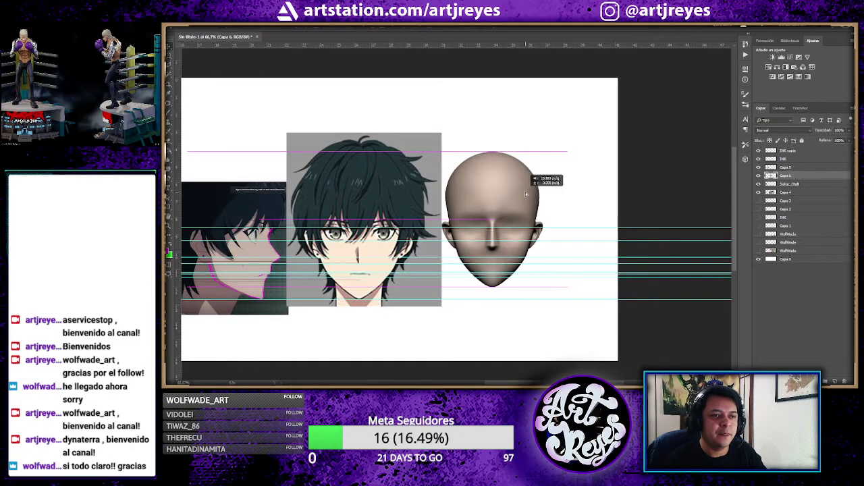
- Inspect the faces at 200%, then crop the canvas to trim off the leftmost head
{"action": "key", "text": "ctrl+plus"}
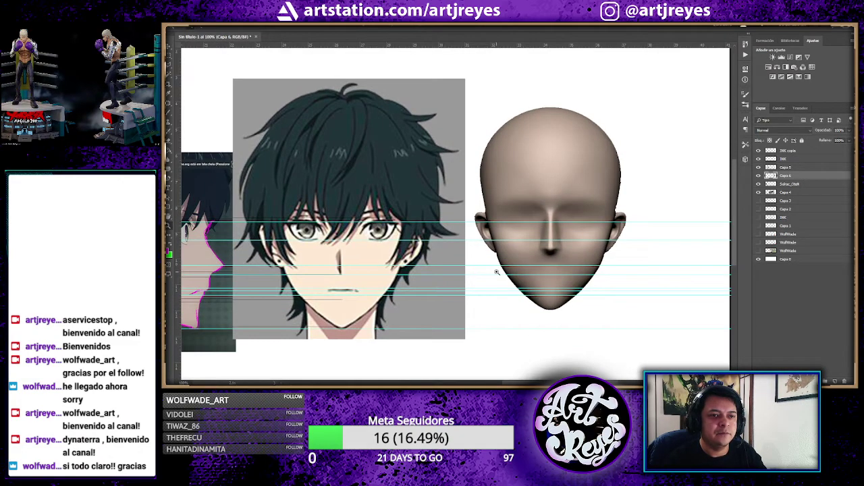
{"action": "key", "text": "ctrl+plus"}
{"action": "left_click_drag", "start_coordinate": [496, 271], "coordinate": [554, 235]}
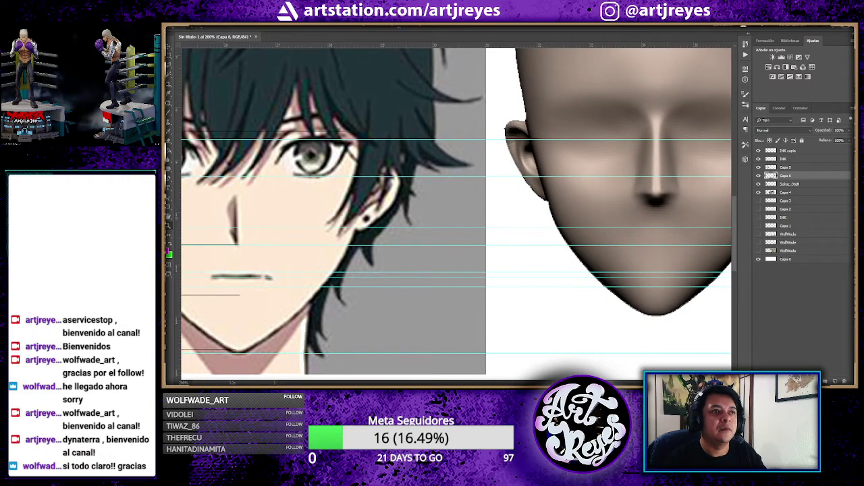
{"action": "key", "text": "ctrl+0"}
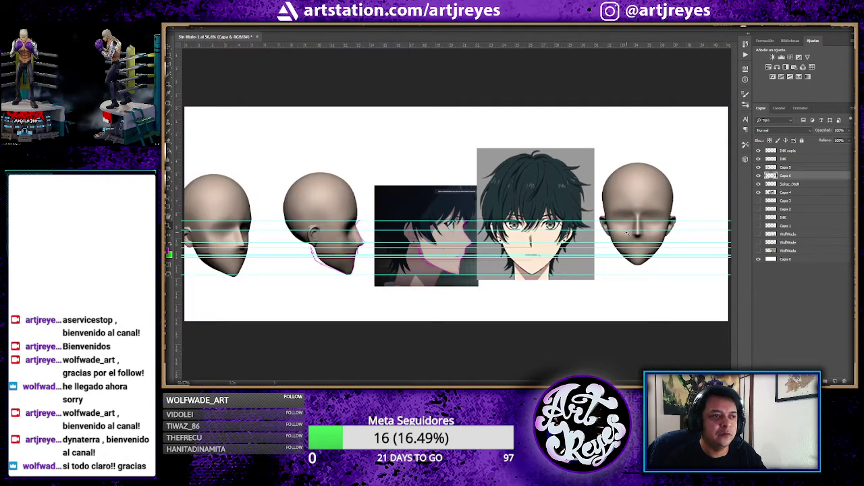
{"action": "key", "text": "ctrl+t"}
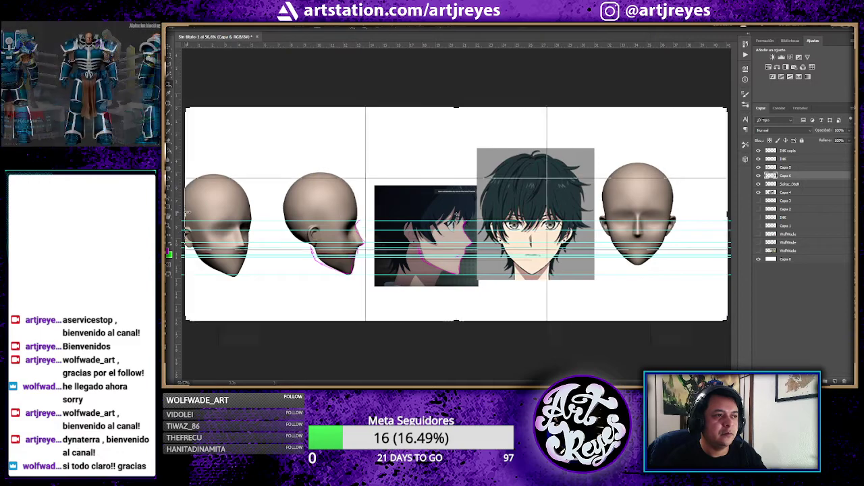
{"action": "left_click_drag", "start_coordinate": [185, 214], "coordinate": [231, 211]}
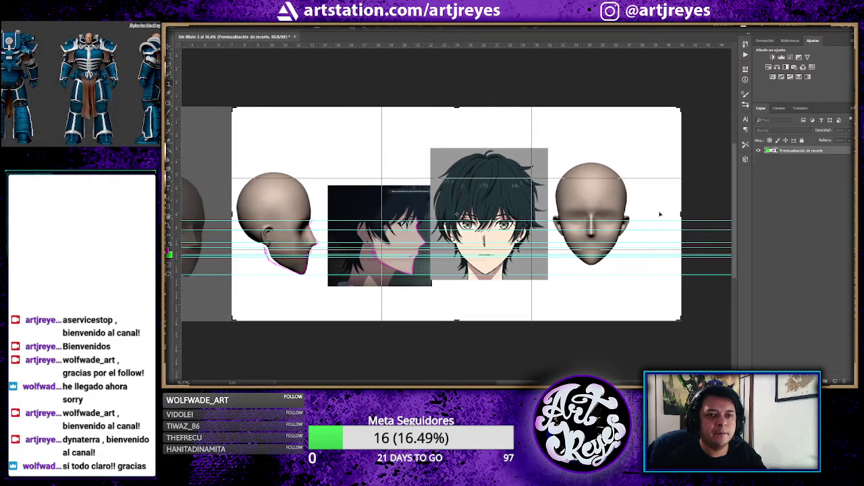
{"action": "left_click_drag", "start_coordinate": [680, 213], "coordinate": [664, 212]}
{"action": "key", "text": "Return"}
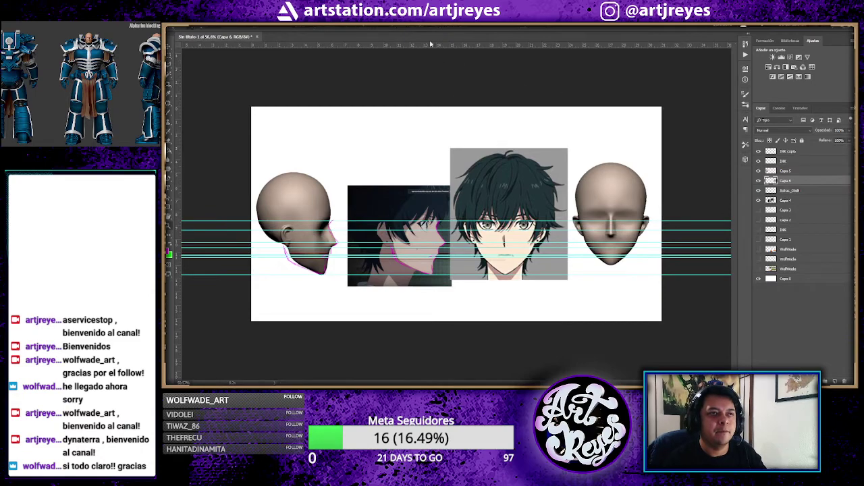
- Lower the front 3D head slightly to match the anime face, then return to Discord
{"action": "left_click", "coordinate": [694, 273]}
{"action": "scroll", "coordinate": [684, 255], "scroll_direction": "up", "scroll_amount": 3, "text": "alt"}
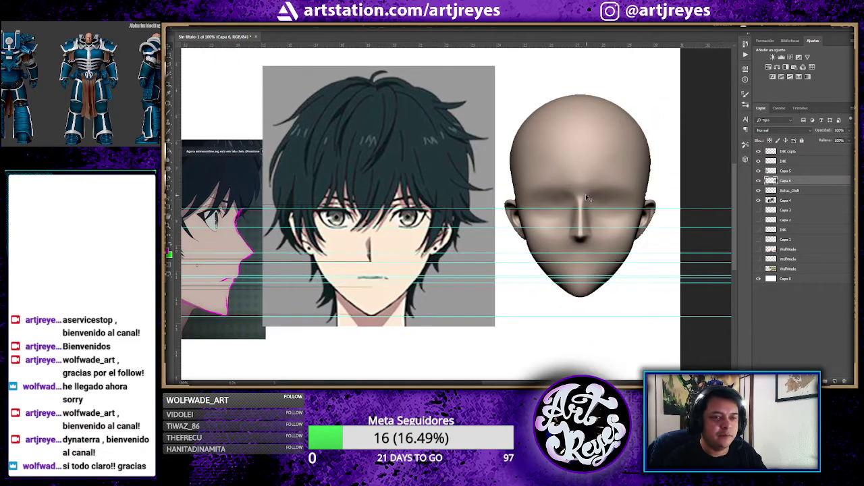
{"action": "left_click_drag", "start_coordinate": [599, 200], "coordinate": [609, 208]}
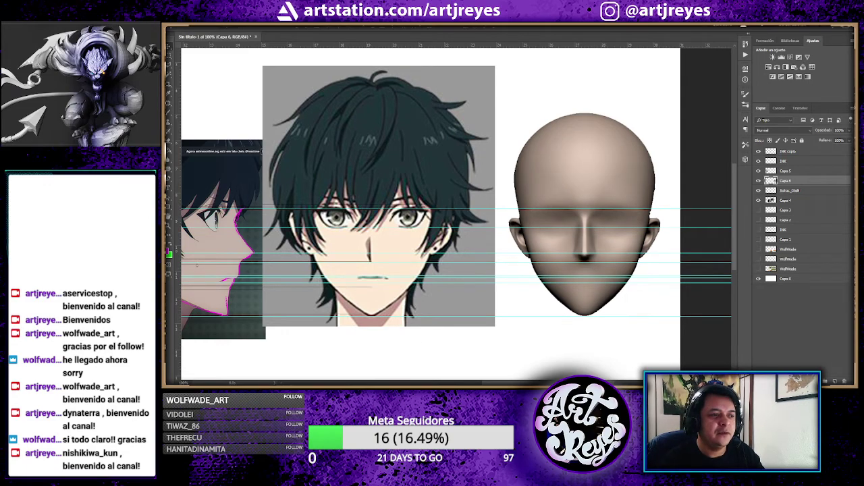
{"action": "key", "text": "alt+Tab"}
{"action": "scroll", "coordinate": [496, 260], "scroll_direction": "up", "scroll_amount": 5}
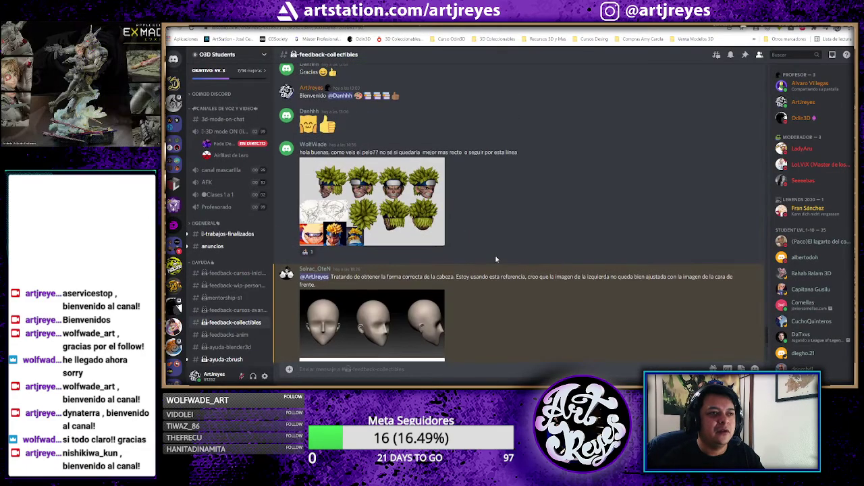
{"action": "scroll", "coordinate": [496, 260], "scroll_direction": "up", "scroll_amount": 3}
{"action": "scroll", "coordinate": [496, 254], "scroll_direction": "up", "scroll_amount": 3}
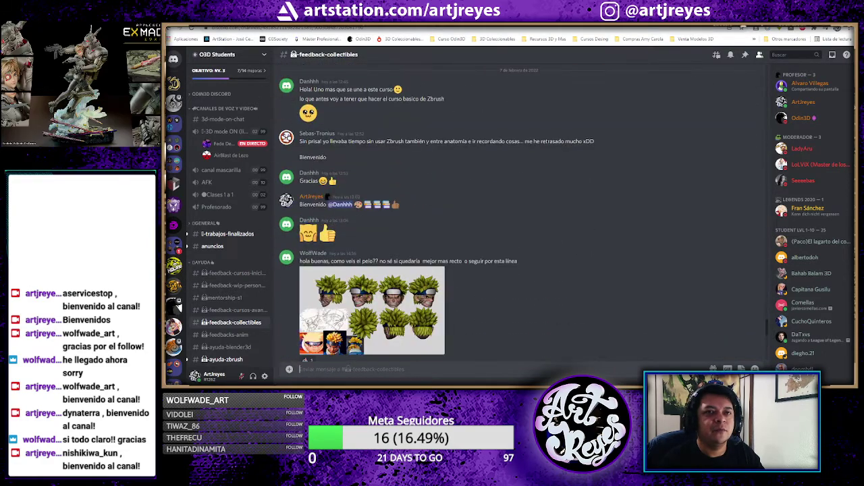
{"action": "left_click", "coordinate": [777, 29]}
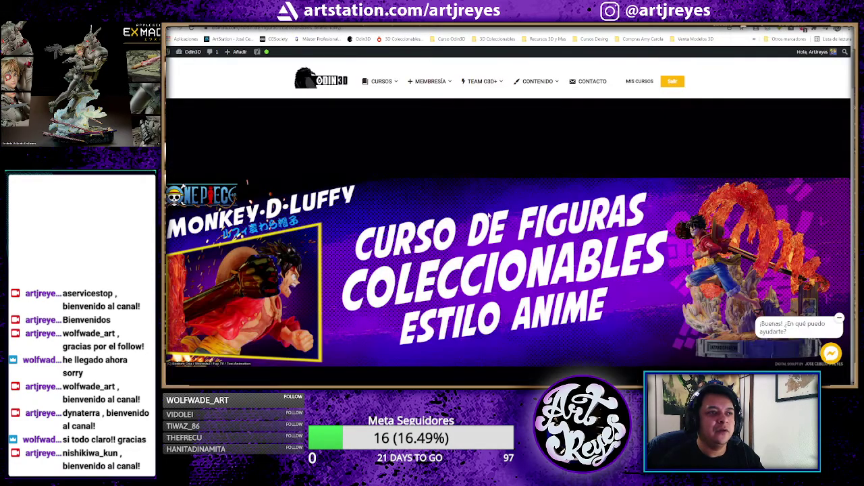
{"action": "scroll", "coordinate": [488, 218], "scroll_direction": "down", "scroll_amount": 3}
{"action": "scroll", "coordinate": [487, 218], "scroll_direction": "down", "scroll_amount": 5}
{"action": "scroll", "coordinate": [487, 218], "scroll_direction": "down", "scroll_amount": 3}
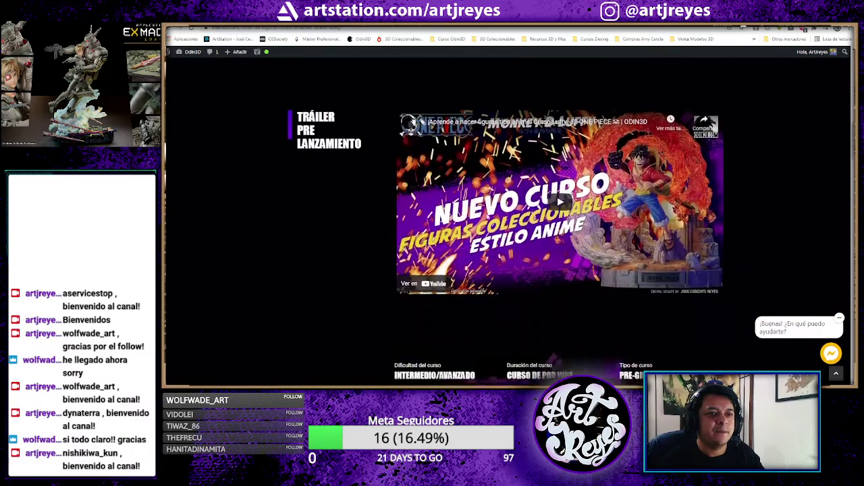
{"action": "scroll", "coordinate": [488, 216], "scroll_direction": "down", "scroll_amount": 3}
{"action": "scroll", "coordinate": [488, 216], "scroll_direction": "down", "scroll_amount": 3}
{"action": "scroll", "coordinate": [488, 216], "scroll_direction": "down", "scroll_amount": 1}
{"action": "scroll", "coordinate": [488, 216], "scroll_direction": "down", "scroll_amount": 4}
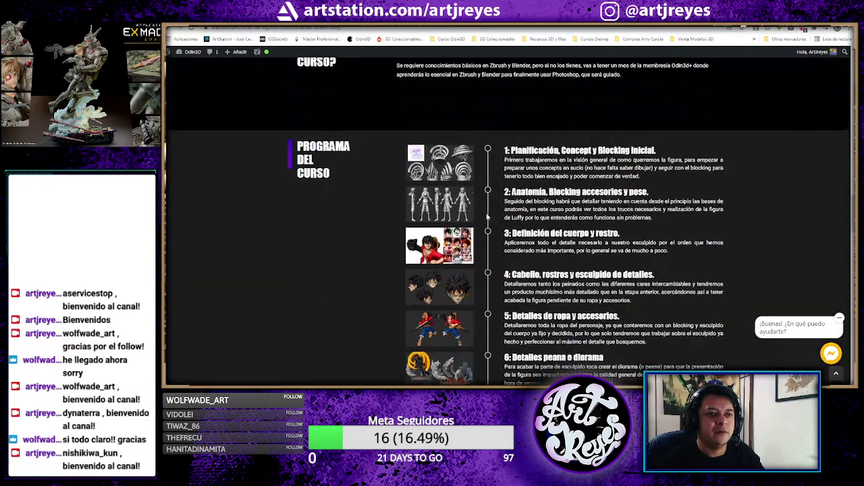
{"action": "scroll", "coordinate": [487, 216], "scroll_direction": "down", "scroll_amount": 3}
{"action": "scroll", "coordinate": [487, 216], "scroll_direction": "up", "scroll_amount": 1}
{"action": "scroll", "coordinate": [487, 216], "scroll_direction": "up", "scroll_amount": 3}
{"action": "scroll", "coordinate": [487, 216], "scroll_direction": "up", "scroll_amount": 4}
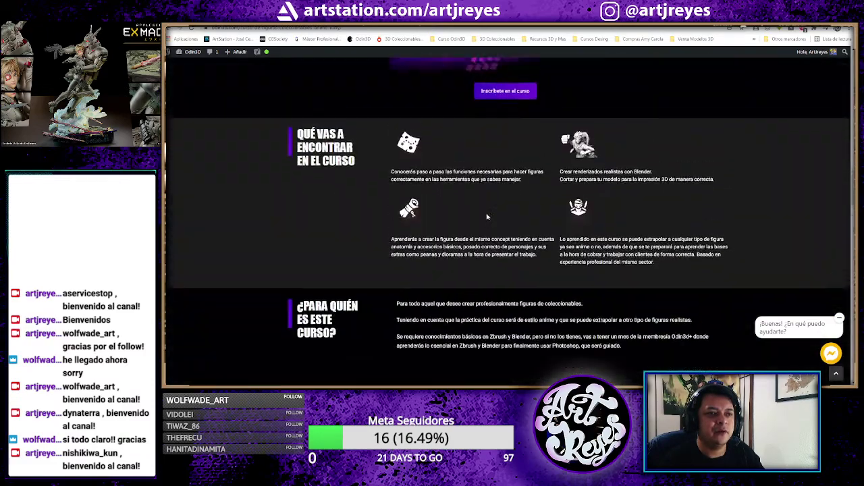
{"action": "scroll", "coordinate": [487, 216], "scroll_direction": "up", "scroll_amount": 4}
{"action": "scroll", "coordinate": [487, 216], "scroll_direction": "up", "scroll_amount": 2}
{"action": "scroll", "coordinate": [487, 216], "scroll_direction": "up", "scroll_amount": 2}
{"action": "scroll", "coordinate": [487, 216], "scroll_direction": "up", "scroll_amount": 4}
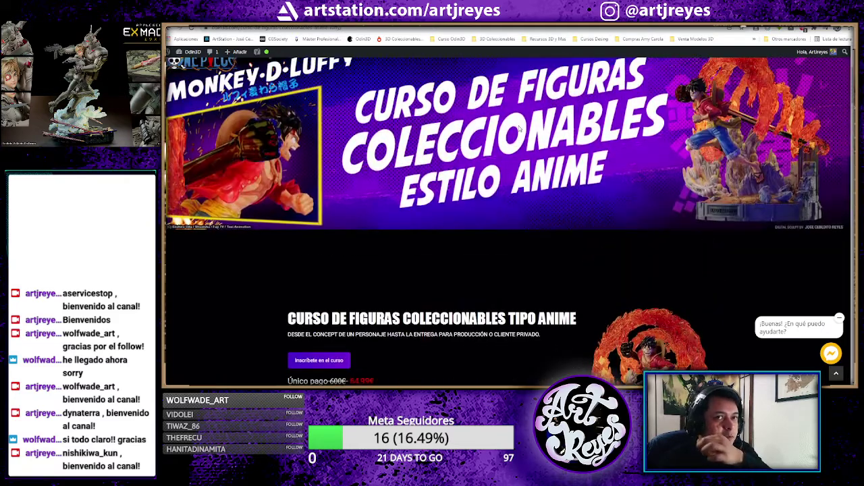
{"action": "key", "text": "ctrl+Tab"}
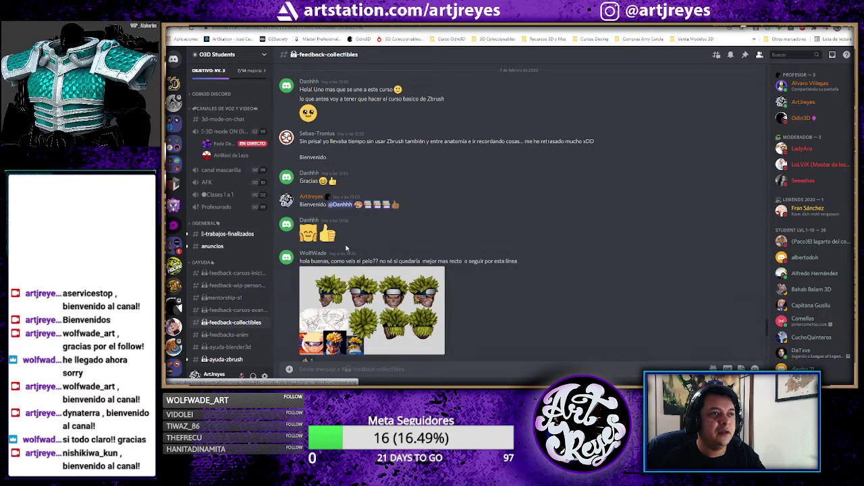
- Check the poster's profile card and scroll up through the feedback-collectibles channel
{"action": "left_click", "coordinate": [314, 255]}
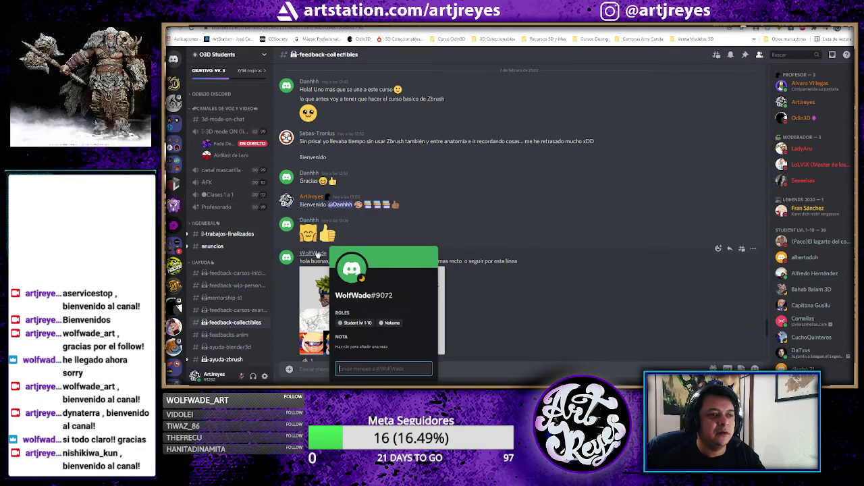
{"action": "left_click", "coordinate": [504, 308]}
{"action": "scroll", "coordinate": [470, 224], "scroll_direction": "up", "scroll_amount": 5}
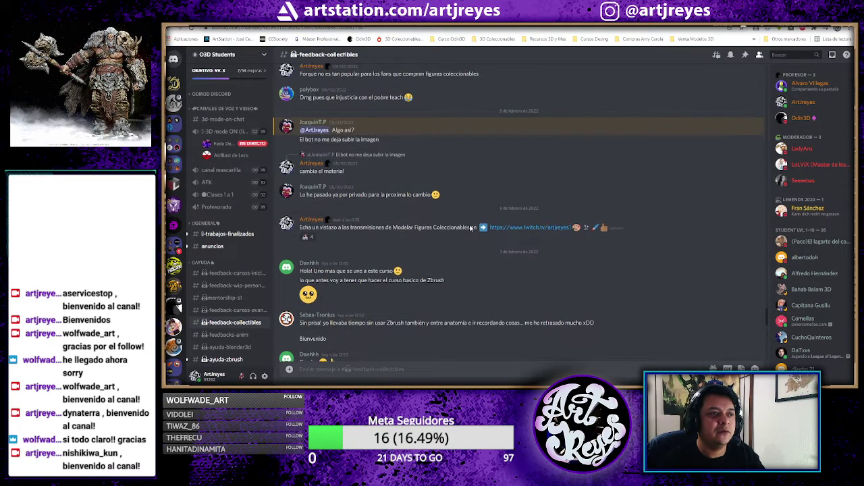
{"action": "scroll", "coordinate": [471, 228], "scroll_direction": "up", "scroll_amount": 5}
{"action": "scroll", "coordinate": [471, 228], "scroll_direction": "up", "scroll_amount": 5}
{"action": "scroll", "coordinate": [471, 227], "scroll_direction": "up", "scroll_amount": 5}
{"action": "scroll", "coordinate": [471, 229], "scroll_direction": "up", "scroll_amount": 5}
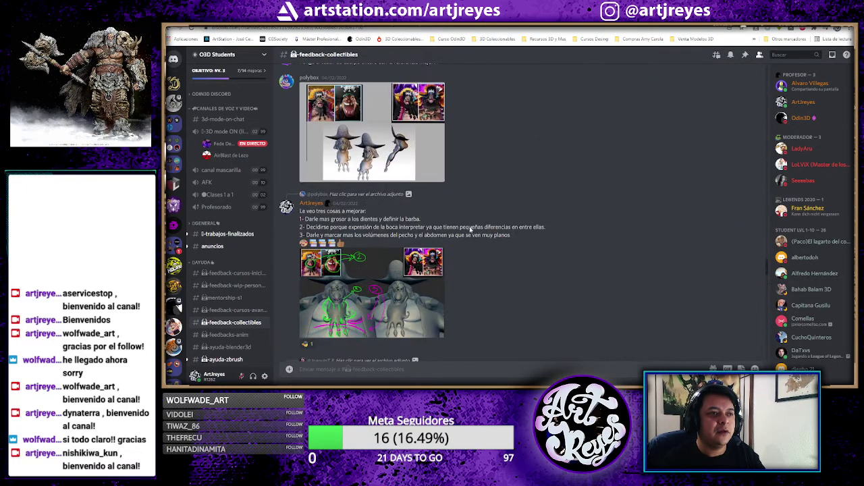
{"action": "scroll", "coordinate": [470, 229], "scroll_direction": "up", "scroll_amount": 5}
{"action": "scroll", "coordinate": [470, 229], "scroll_direction": "up", "scroll_amount": 5}
{"action": "scroll", "coordinate": [470, 229], "scroll_direction": "up", "scroll_amount": 5}
{"action": "scroll", "coordinate": [471, 230], "scroll_direction": "up", "scroll_amount": 5}
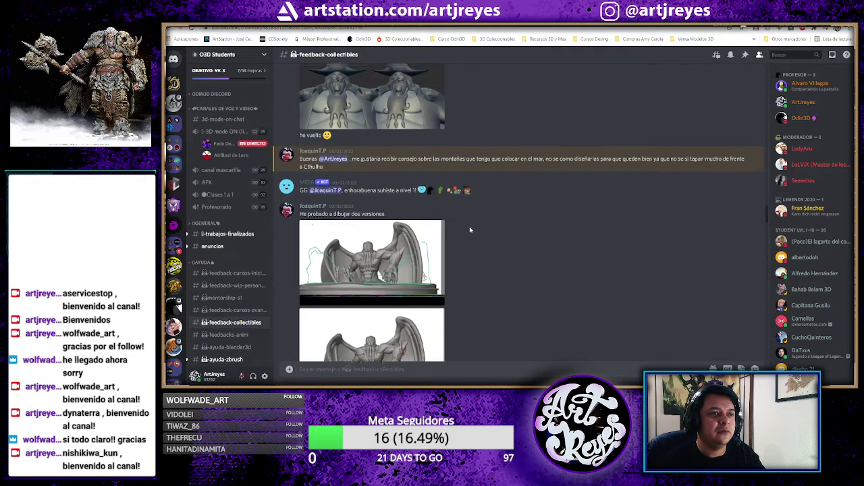
{"action": "scroll", "coordinate": [470, 230], "scroll_direction": "up", "scroll_amount": 5}
{"action": "scroll", "coordinate": [470, 230], "scroll_direction": "up", "scroll_amount": 5}
{"action": "scroll", "coordinate": [470, 230], "scroll_direction": "up", "scroll_amount": 3}
{"action": "scroll", "coordinate": [470, 230], "scroll_direction": "up", "scroll_amount": 3}
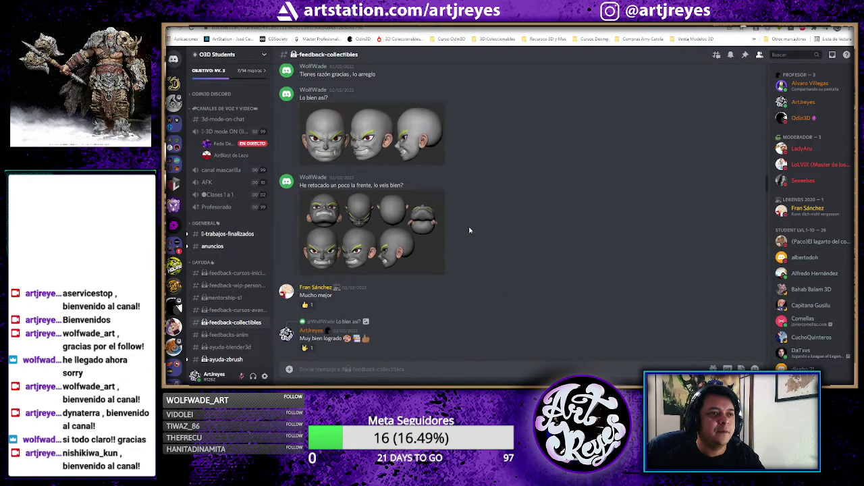
{"action": "scroll", "coordinate": [470, 230], "scroll_direction": "up", "scroll_amount": 5}
{"action": "scroll", "coordinate": [471, 231], "scroll_direction": "up", "scroll_amount": 5}
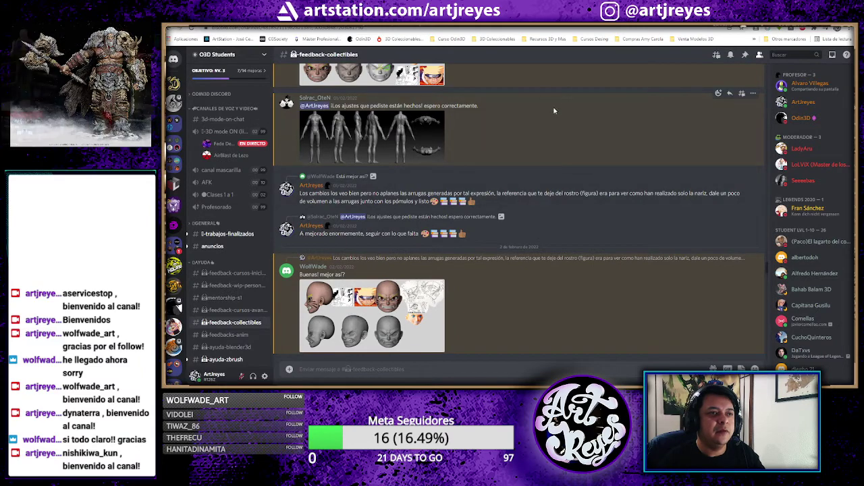
{"action": "scroll", "coordinate": [554, 110], "scroll_direction": "up", "scroll_amount": 3}
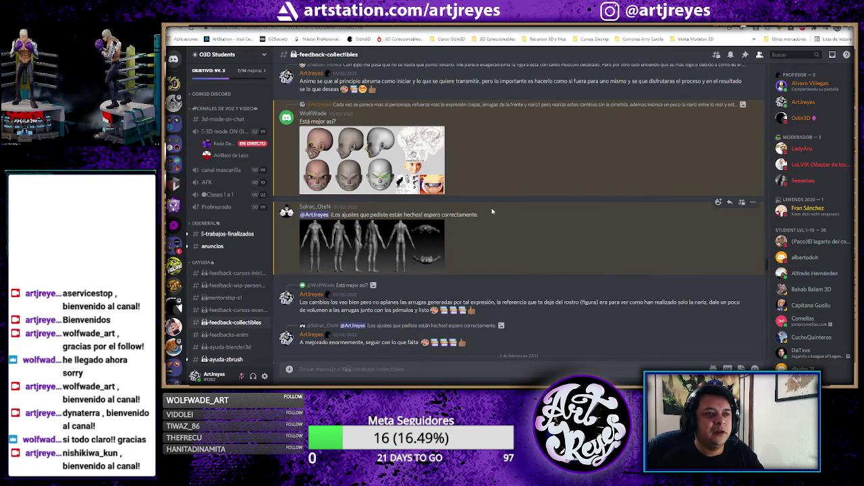
{"action": "scroll", "coordinate": [496, 195], "scroll_direction": "up", "scroll_amount": 3}
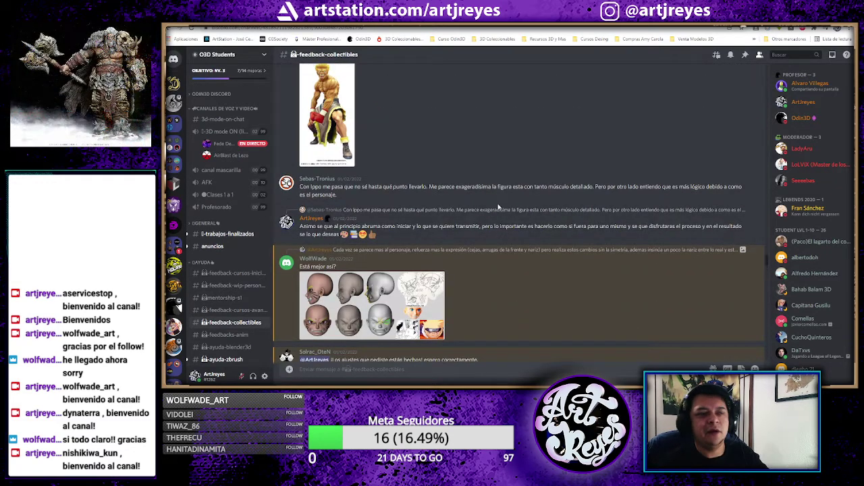
{"action": "scroll", "coordinate": [499, 207], "scroll_direction": "up", "scroll_amount": 2}
{"action": "scroll", "coordinate": [498, 207], "scroll_direction": "up", "scroll_amount": 2}
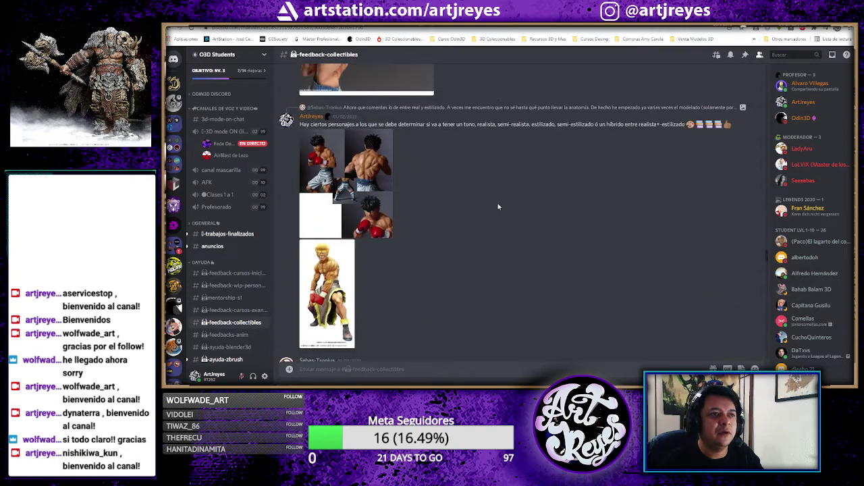
{"action": "scroll", "coordinate": [498, 208], "scroll_direction": "up", "scroll_amount": 2}
- Scroll back down to the student's head reference post, then return to Photoshop
{"action": "scroll", "coordinate": [498, 207], "scroll_direction": "down", "scroll_amount": 2}
{"action": "scroll", "coordinate": [499, 209], "scroll_direction": "down", "scroll_amount": 2}
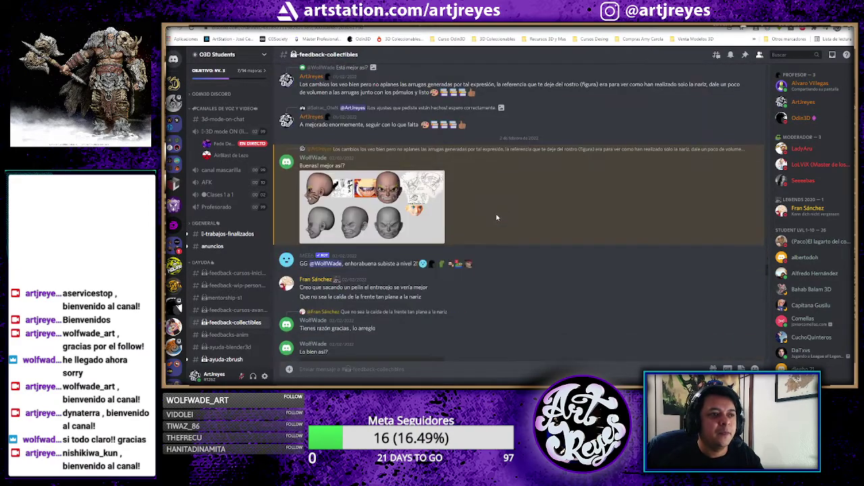
{"action": "scroll", "coordinate": [500, 217], "scroll_direction": "down", "scroll_amount": 2}
{"action": "scroll", "coordinate": [503, 219], "scroll_direction": "down", "scroll_amount": 2}
{"action": "scroll", "coordinate": [504, 218], "scroll_direction": "down", "scroll_amount": 2}
{"action": "scroll", "coordinate": [507, 219], "scroll_direction": "down", "scroll_amount": 2}
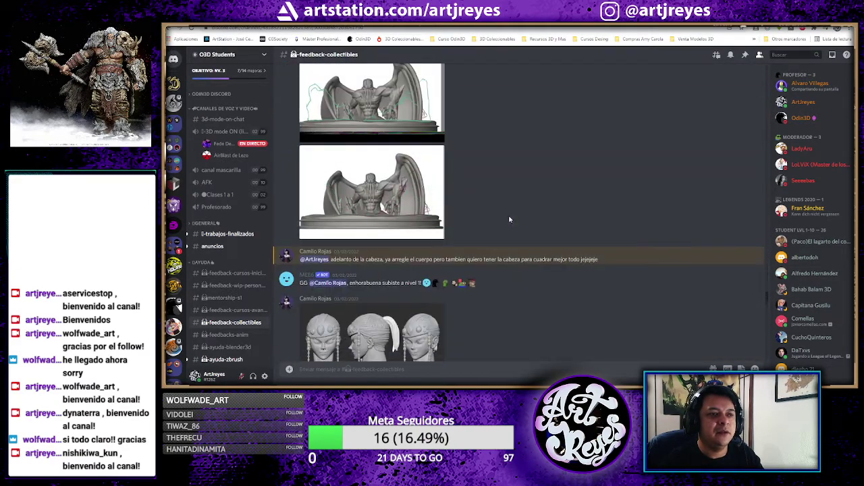
{"action": "scroll", "coordinate": [508, 219], "scroll_direction": "down", "scroll_amount": 2}
{"action": "scroll", "coordinate": [510, 220], "scroll_direction": "down", "scroll_amount": 2}
{"action": "scroll", "coordinate": [510, 220], "scroll_direction": "down", "scroll_amount": 2}
{"action": "scroll", "coordinate": [510, 220], "scroll_direction": "down", "scroll_amount": 2}
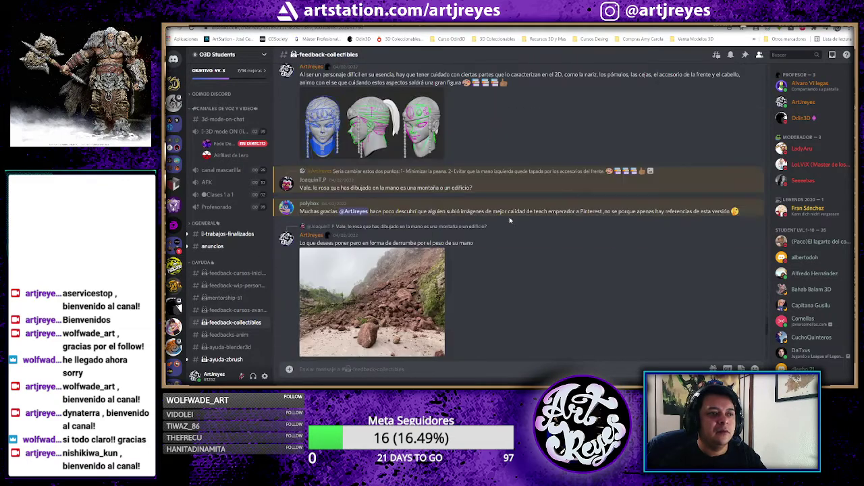
{"action": "scroll", "coordinate": [510, 220], "scroll_direction": "down", "scroll_amount": 2}
{"action": "scroll", "coordinate": [510, 221], "scroll_direction": "down", "scroll_amount": 2}
{"action": "scroll", "coordinate": [510, 220], "scroll_direction": "down", "scroll_amount": 3}
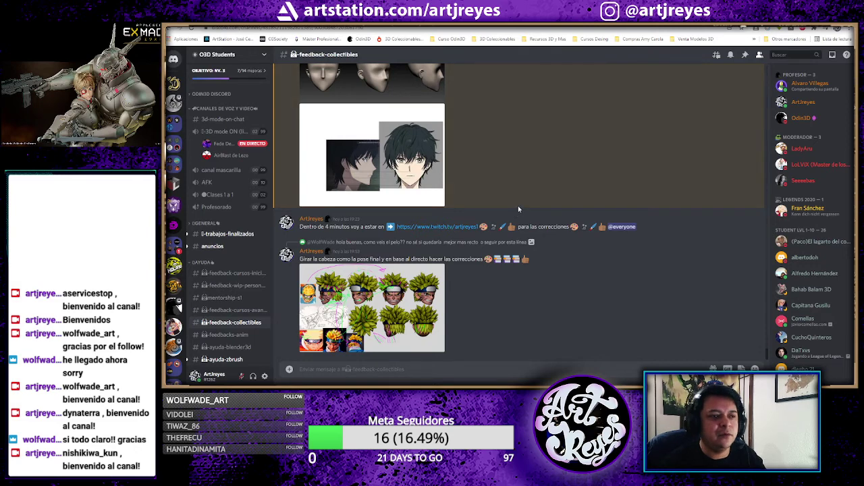
{"action": "scroll", "coordinate": [476, 300], "scroll_direction": "up", "scroll_amount": 3}
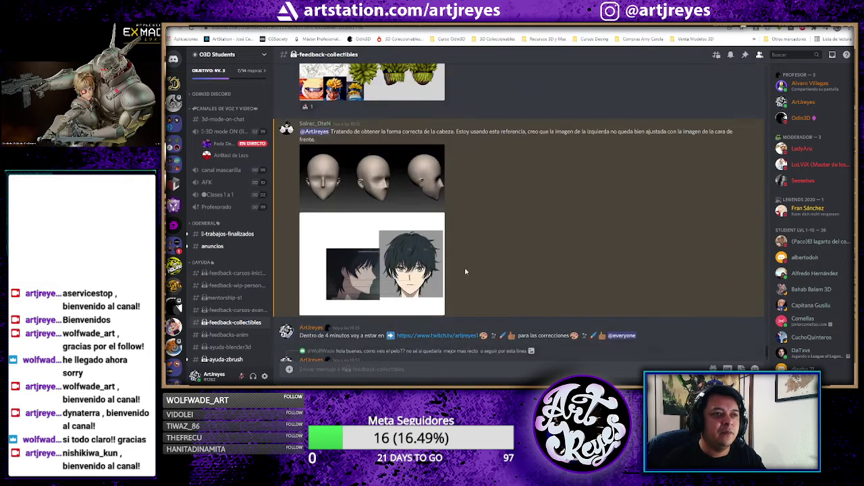
{"action": "scroll", "coordinate": [352, 156], "scroll_direction": "up", "scroll_amount": 3}
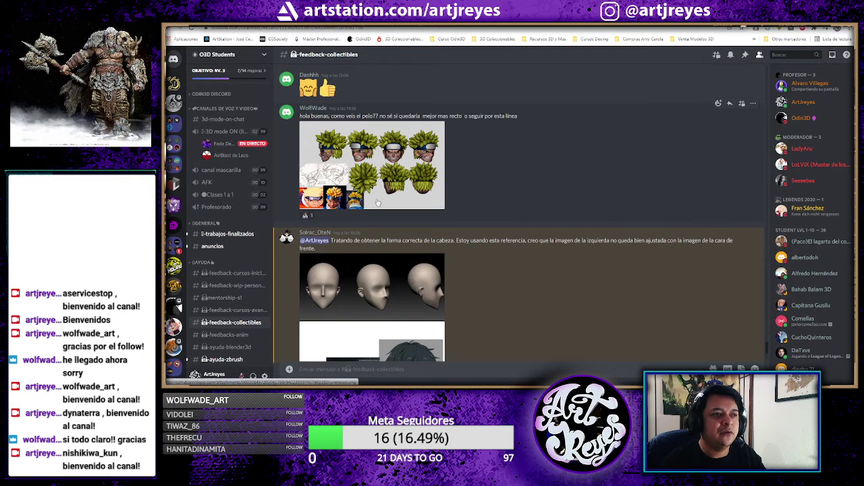
{"action": "scroll", "coordinate": [439, 218], "scroll_direction": "down", "scroll_amount": 5}
{"action": "scroll", "coordinate": [439, 217], "scroll_direction": "down", "scroll_amount": 1}
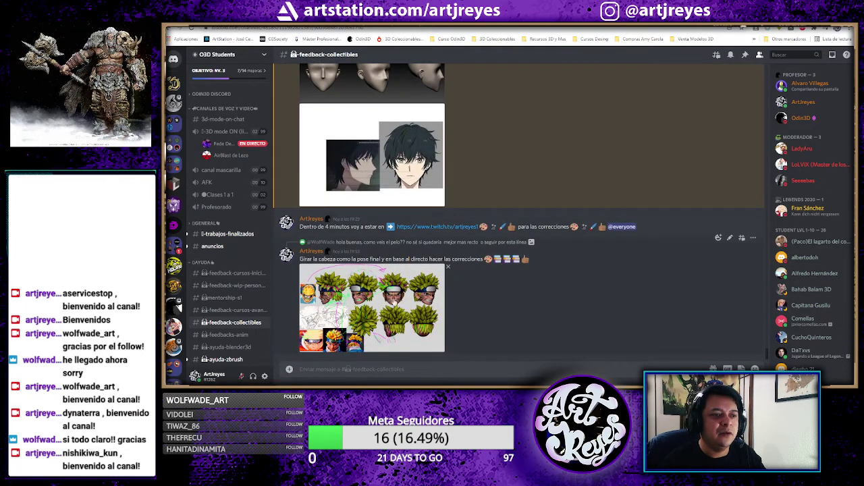
{"action": "scroll", "coordinate": [471, 248], "scroll_direction": "up", "scroll_amount": 3}
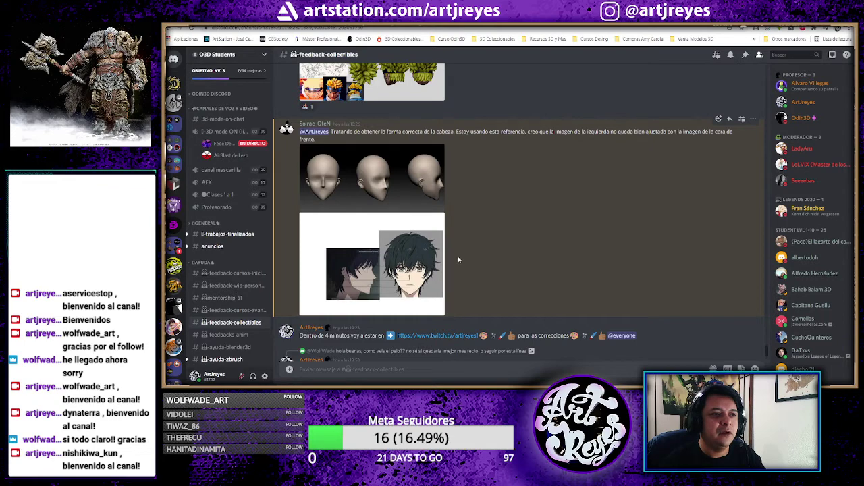
{"action": "key", "text": "alt+Tab"}
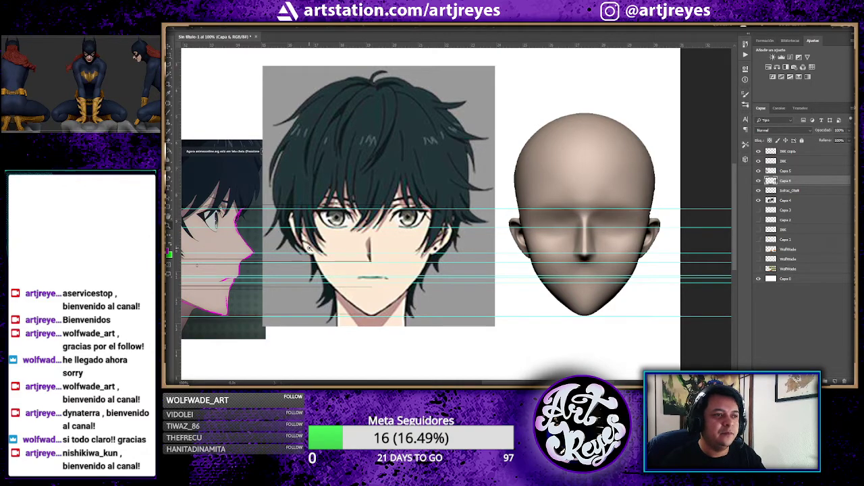
- Add a new layer above INK copia and trace both jawlines down to the chin in magenta
{"action": "scroll", "coordinate": [348, 222], "scroll_direction": "up", "scroll_amount": 2, "text": "alt"}
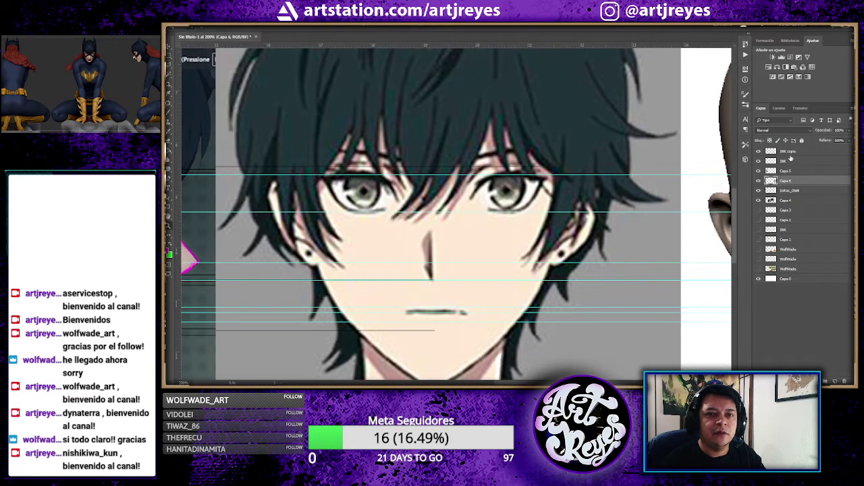
{"action": "left_click", "coordinate": [800, 152]}
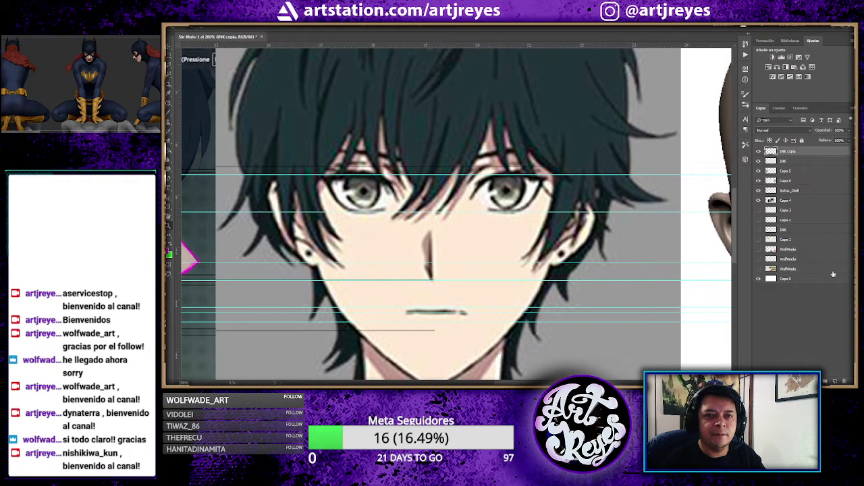
{"action": "left_click", "coordinate": [835, 381]}
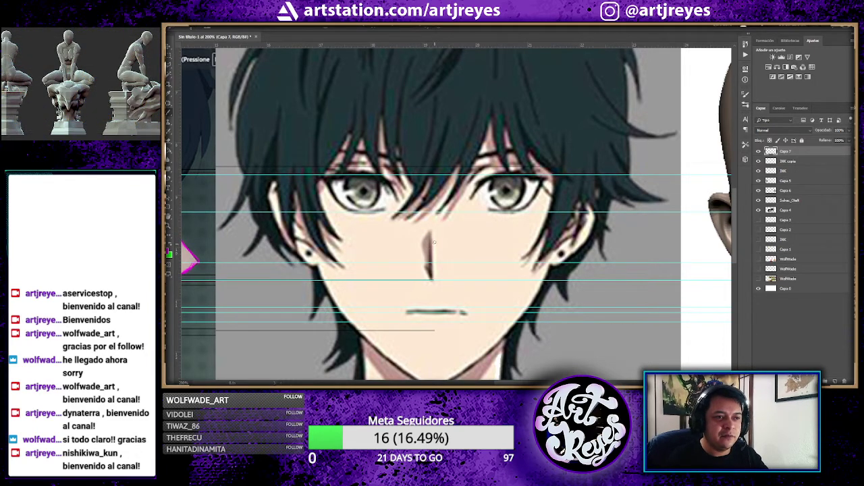
{"action": "left_click_drag", "start_coordinate": [316, 269], "coordinate": [341, 314]}
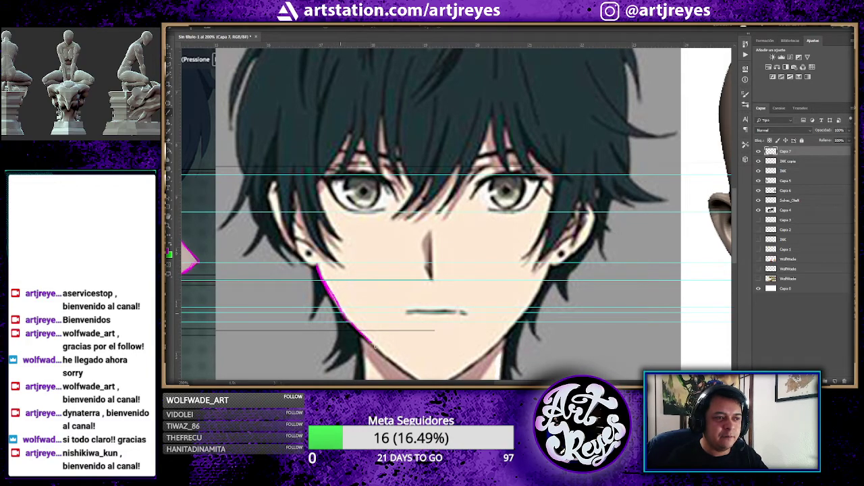
{"action": "scroll", "coordinate": [503, 221], "scroll_direction": "down", "scroll_amount": 3}
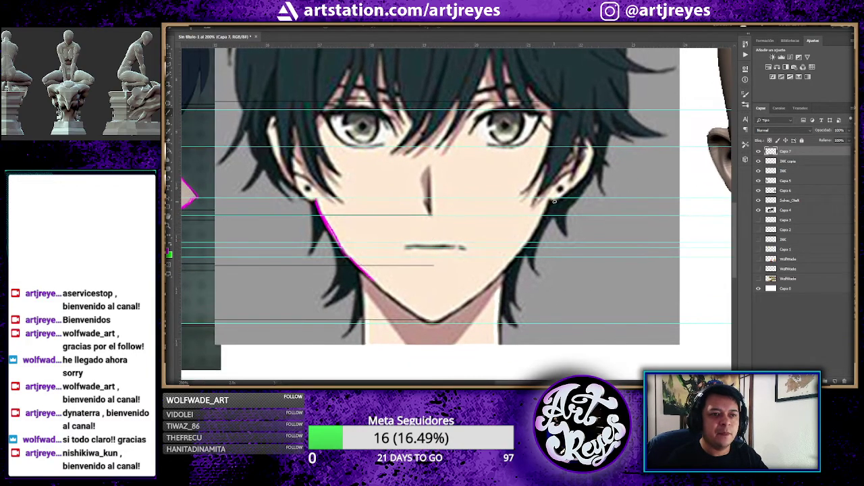
{"action": "left_click_drag", "start_coordinate": [548, 201], "coordinate": [534, 236]}
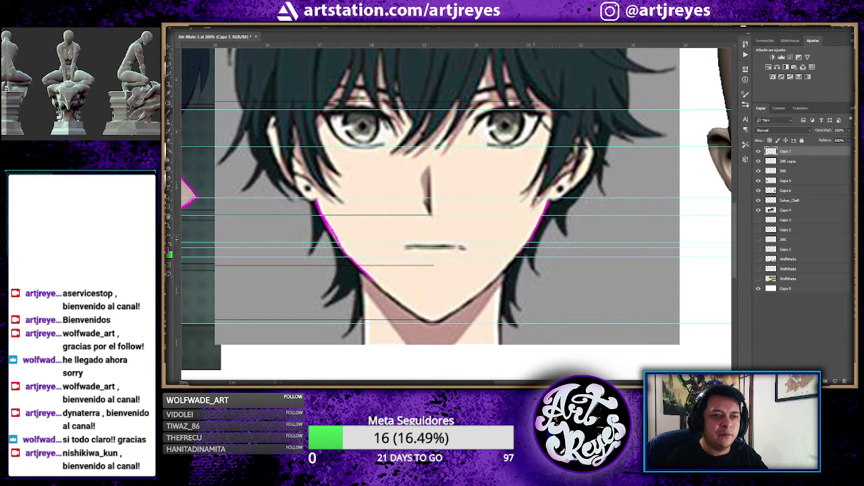
{"action": "left_click_drag", "start_coordinate": [497, 275], "coordinate": [438, 323]}
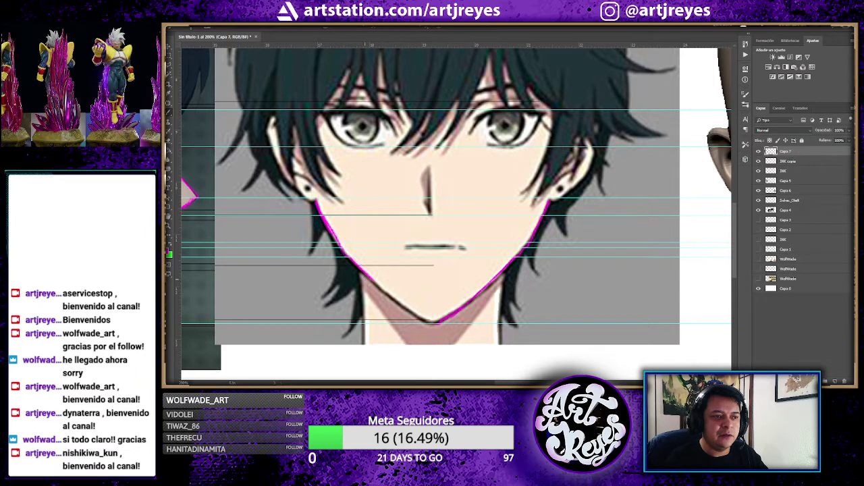
{"action": "left_click_drag", "start_coordinate": [367, 277], "coordinate": [380, 290]}
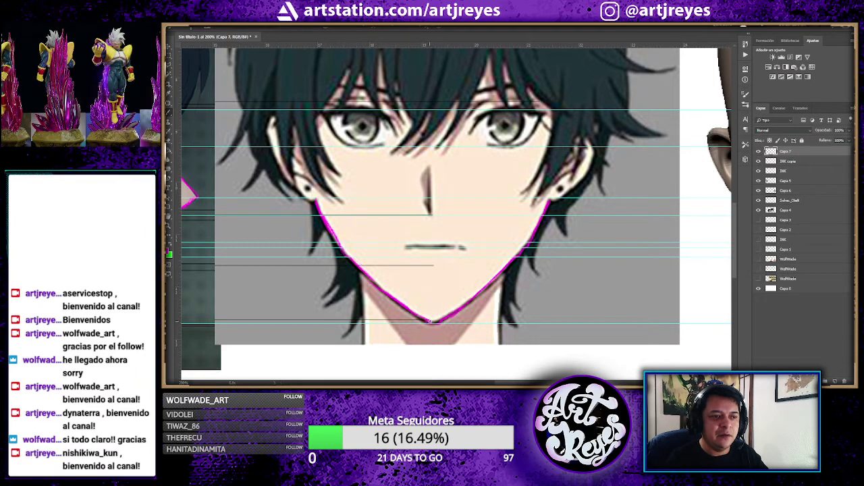
- Trace the right eye, eyebrow, left side of the face and right ear in magenta
{"action": "left_click_drag", "start_coordinate": [427, 200], "coordinate": [423, 229]}
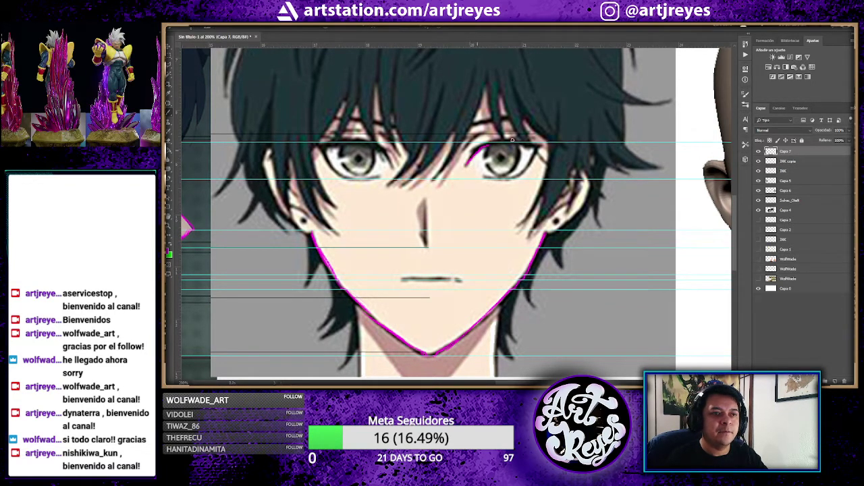
{"action": "mouse_move", "coordinate": [512, 139]}
{"action": "left_mouse_down"}
{"action": "mouse_move", "coordinate": [533, 163]}
{"action": "mouse_move", "coordinate": [484, 178]}
{"action": "left_mouse_up"}
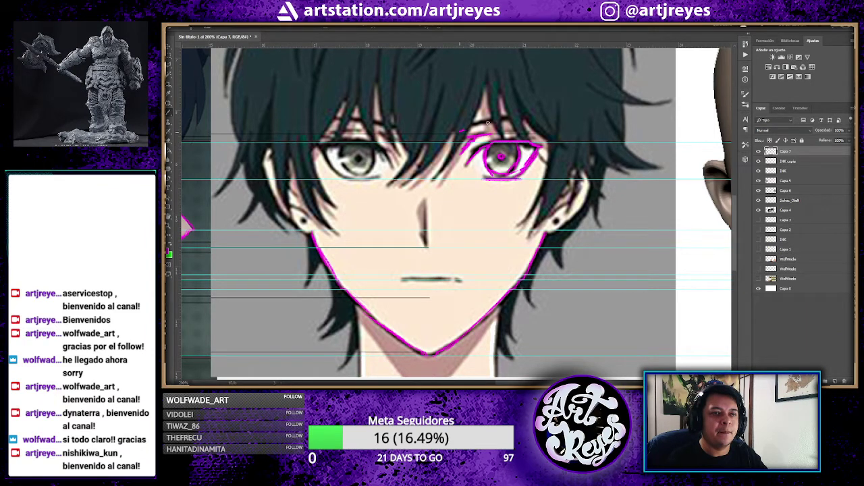
{"action": "left_click_drag", "start_coordinate": [465, 130], "coordinate": [527, 119]}
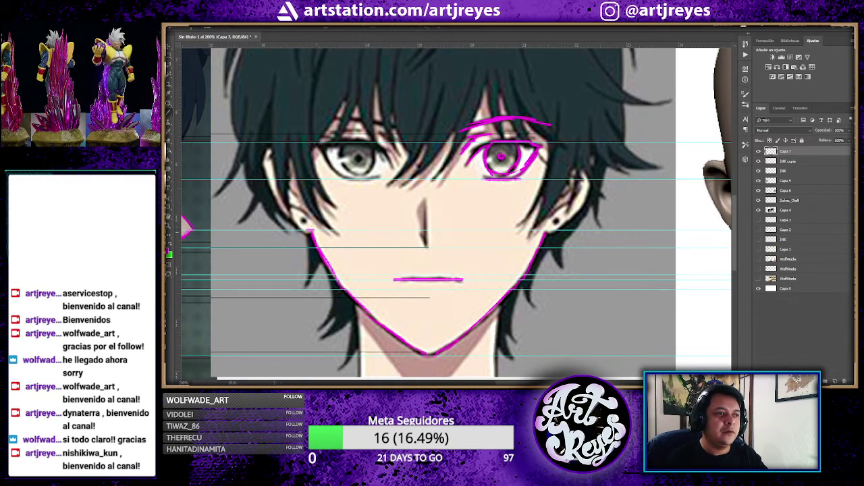
{"action": "left_click_drag", "start_coordinate": [277, 214], "coordinate": [280, 143]}
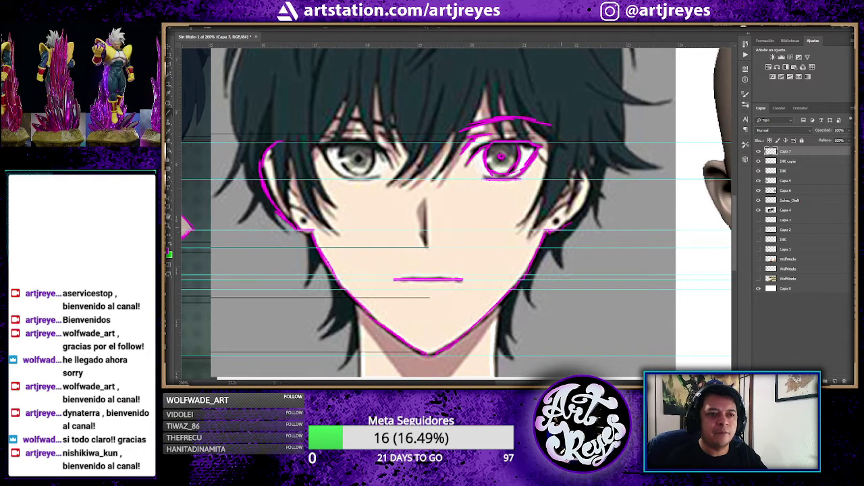
{"action": "left_click_drag", "start_coordinate": [590, 201], "coordinate": [581, 163]}
{"action": "scroll", "coordinate": [608, 188], "scroll_direction": "down", "scroll_amount": 2, "text": "alt"}
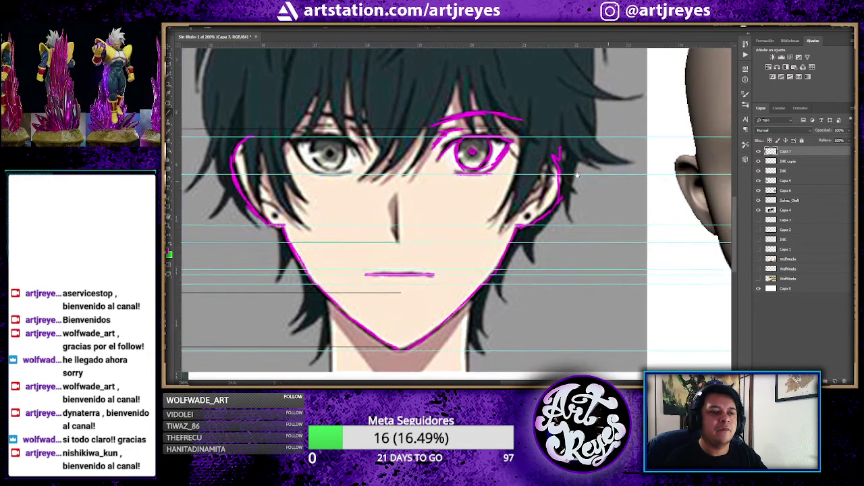
{"action": "scroll", "coordinate": [594, 184], "scroll_direction": "down", "scroll_amount": 1, "text": "alt"}
{"action": "scroll", "coordinate": [571, 175], "scroll_direction": "down", "scroll_amount": 2, "text": "alt"}
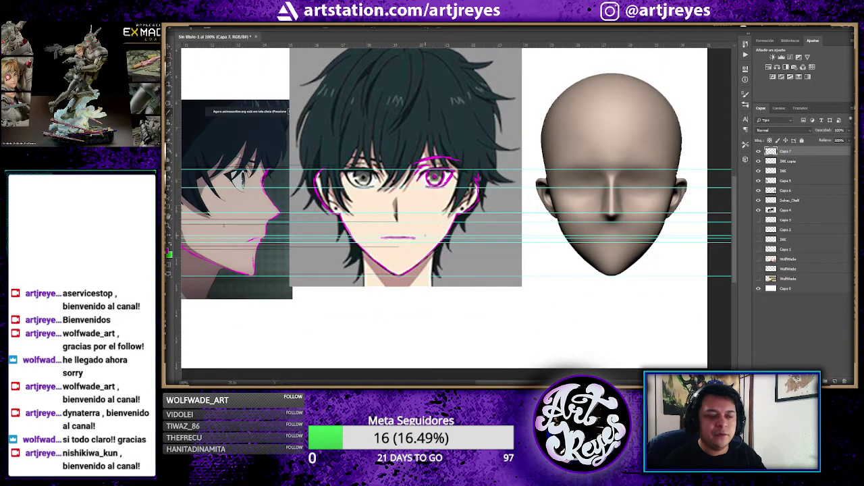
- Duplicate the magenta sketch layer and position the copy over the front 3D head
{"action": "key", "text": "ctrl+j"}
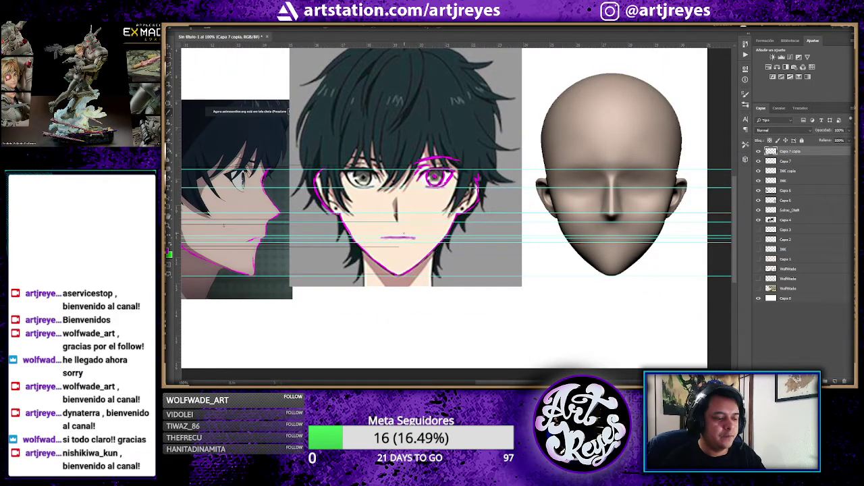
{"action": "left_click_drag", "start_coordinate": [413, 197], "coordinate": [625, 196]}
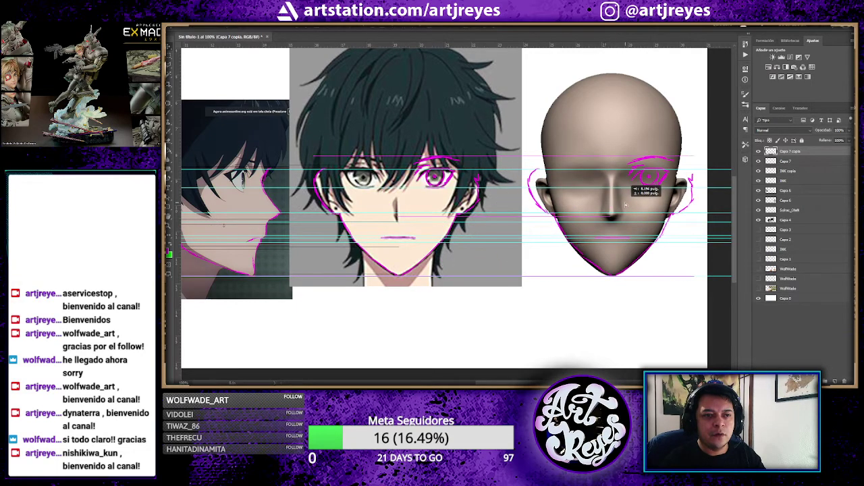
{"action": "left_click_drag", "start_coordinate": [626, 204], "coordinate": [633, 209]}
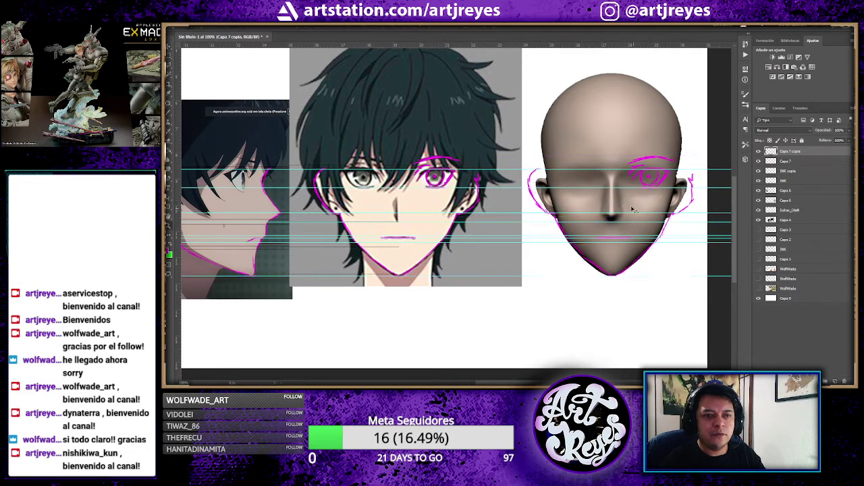
{"action": "scroll", "coordinate": [657, 218], "scroll_direction": "up", "scroll_amount": 1, "text": "alt"}
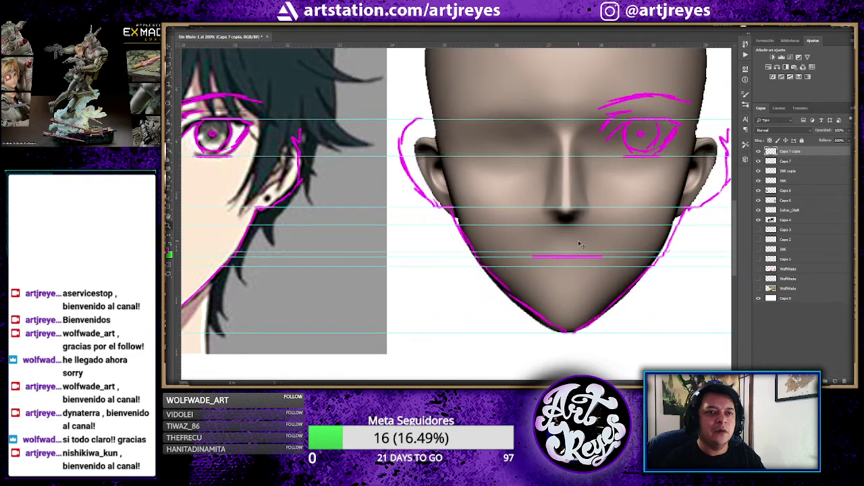
{"action": "scroll", "coordinate": [579, 245], "scroll_direction": "down", "scroll_amount": 1, "text": "alt"}
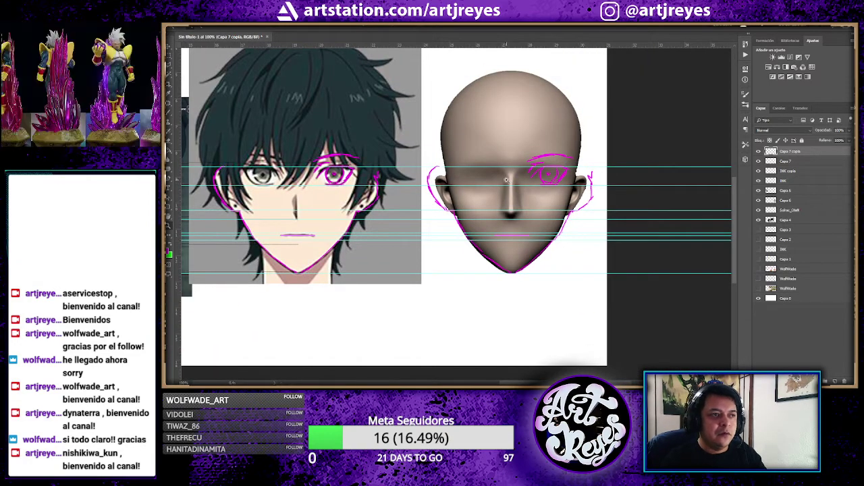
{"action": "scroll", "coordinate": [505, 179], "scroll_direction": "up", "scroll_amount": 1, "text": "alt"}
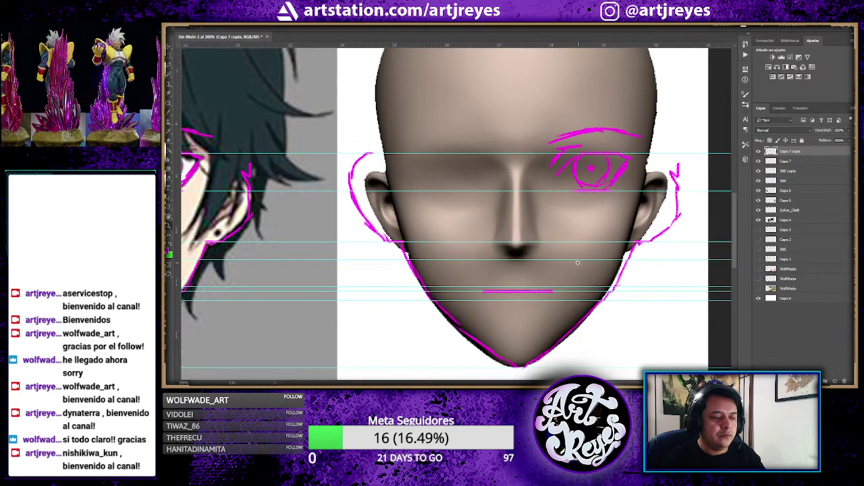
{"action": "left_click_drag", "start_coordinate": [575, 275], "coordinate": [570, 276]}
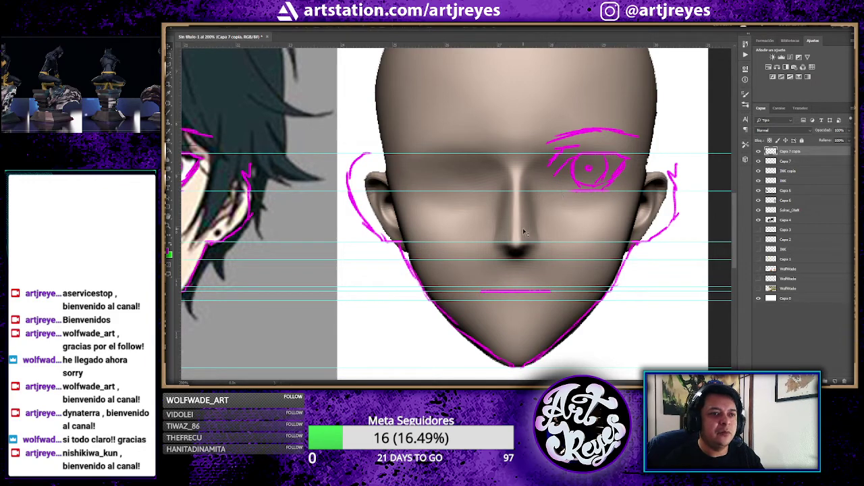
- Zoom out to 66.7% so all four heads and their overlays are visible
{"action": "left_click_drag", "start_coordinate": [407, 216], "coordinate": [530, 202]}
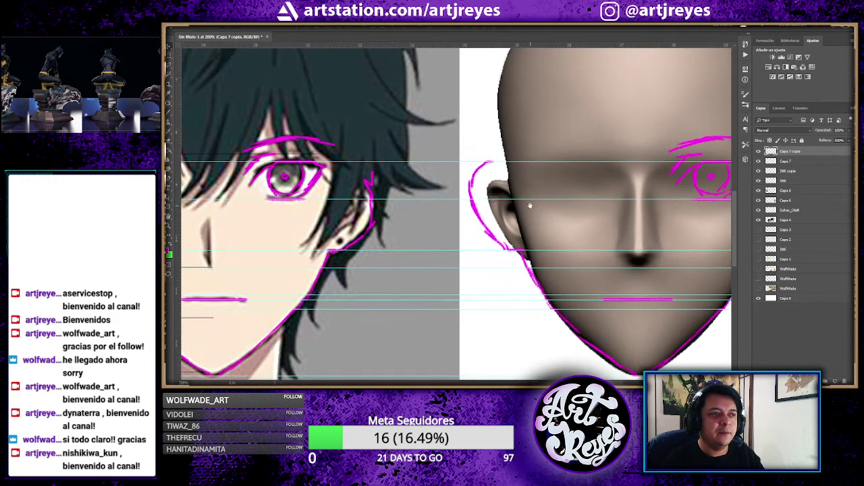
{"action": "key", "text": "ctrl+minus"}
{"action": "key", "text": "ctrl"}
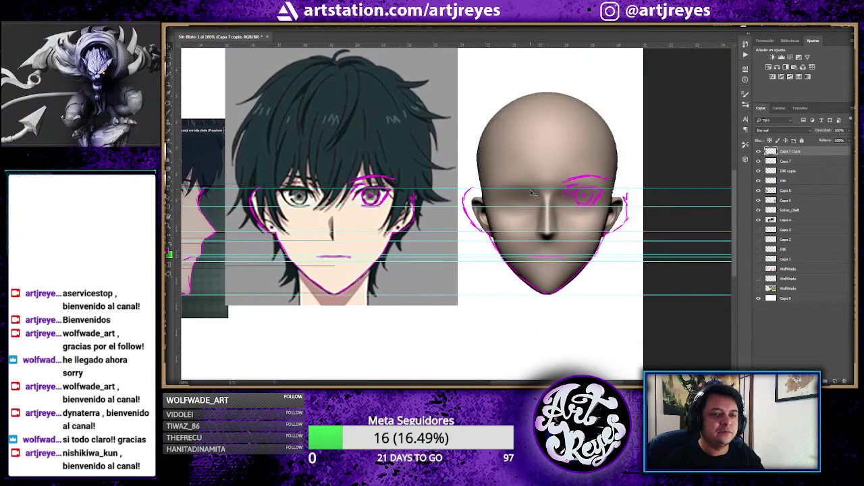
{"action": "key", "text": "ctrl+minus"}
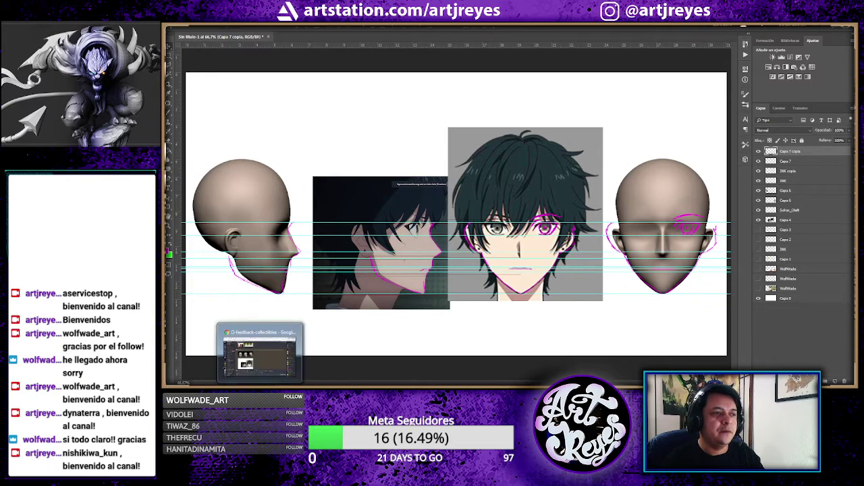
- Snip the four-head comparison sheet with Snipping Tool, close the editor, and return to Discord
{"action": "key", "text": "super"}
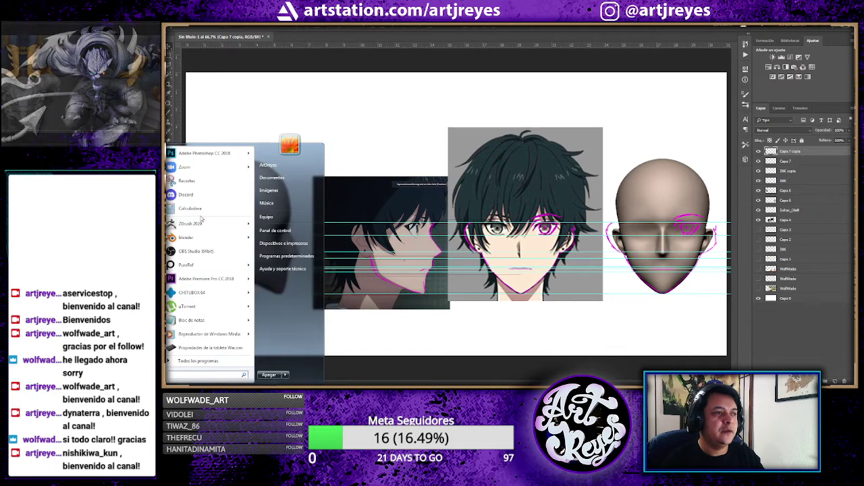
{"action": "left_click", "coordinate": [199, 125]}
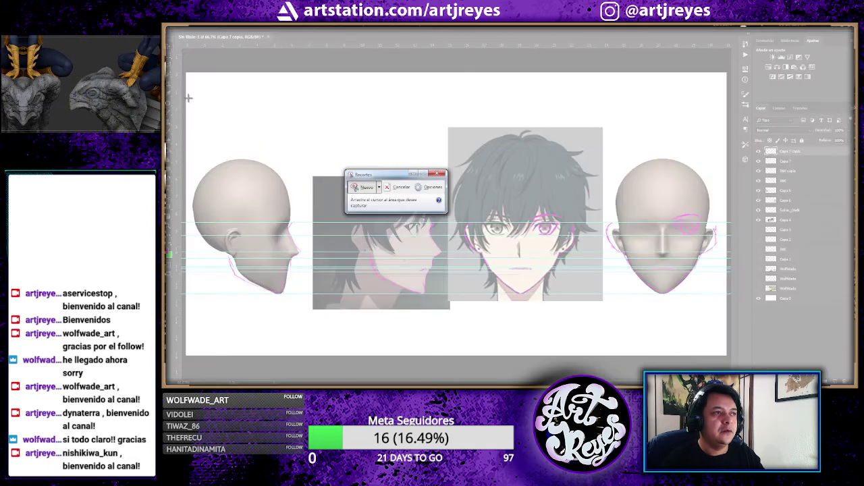
{"action": "left_click_drag", "start_coordinate": [188, 98], "coordinate": [722, 343]}
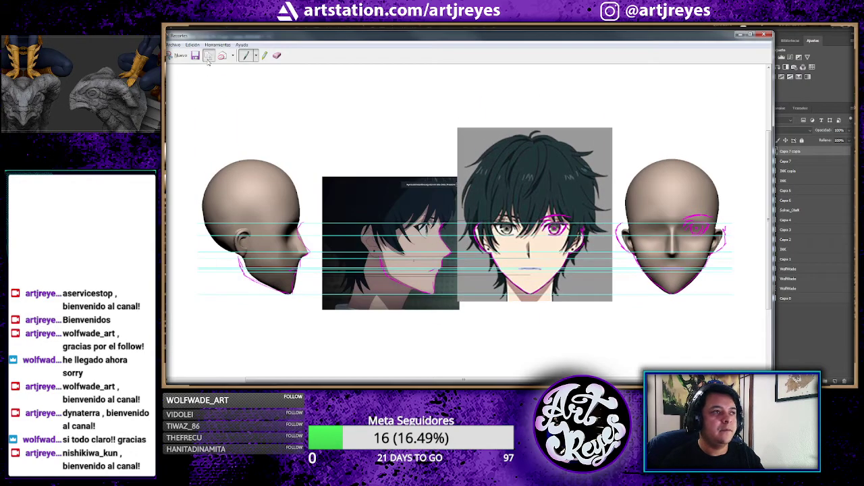
{"action": "left_click", "coordinate": [764, 34]}
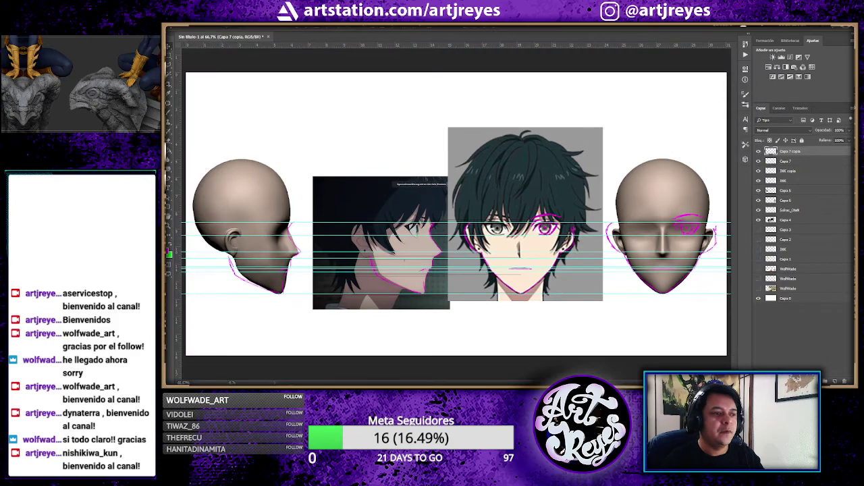
{"action": "key", "text": "alt+Tab"}
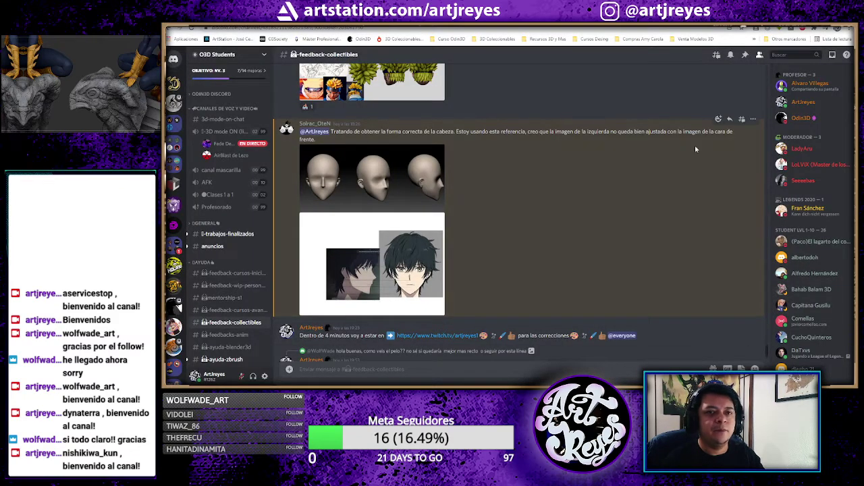
- Reply to the student's head-shape question with the comparison snip and a comment on adapting the face shape
{"action": "left_click", "coordinate": [729, 119]}
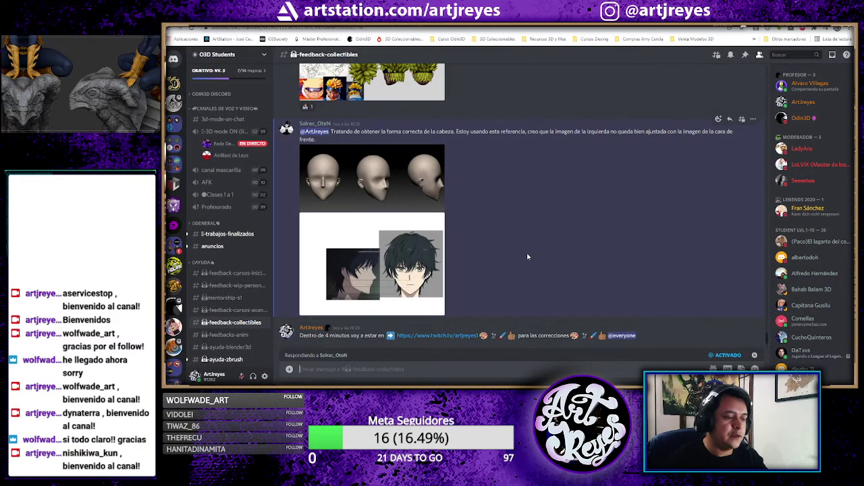
{"action": "key", "text": "ctrl+v"}
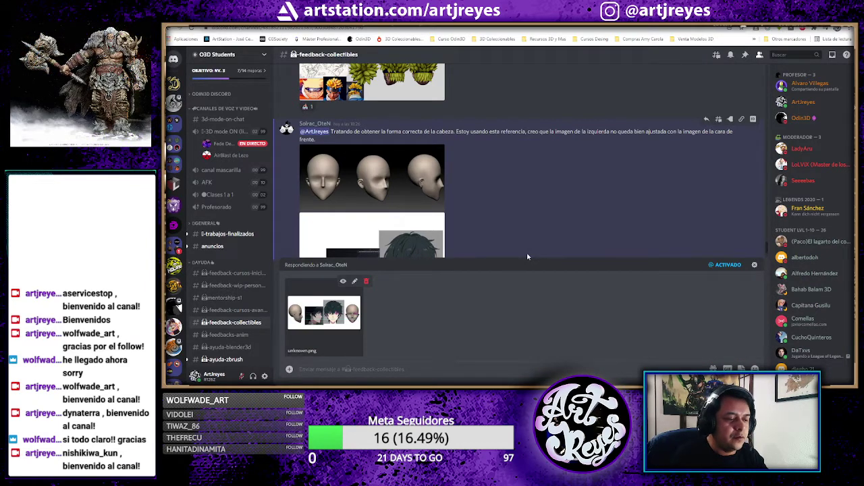
{"action": "type", "text": "H"}
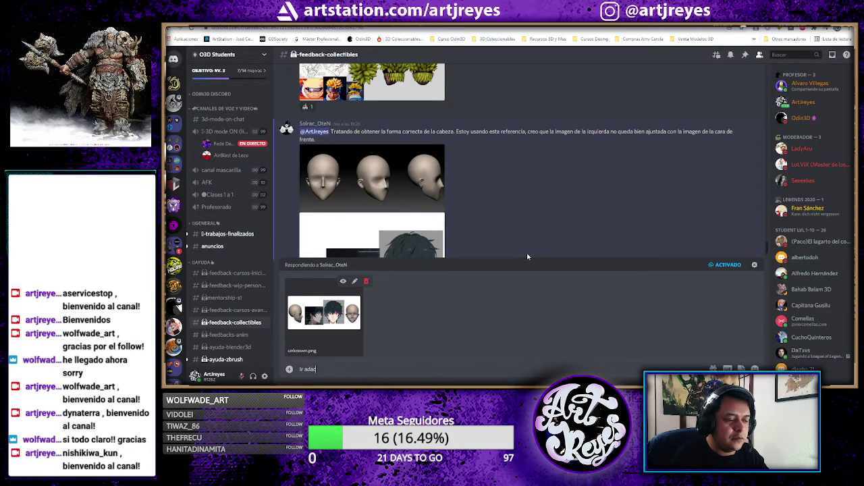
{"action": "type", "text": "ando "}
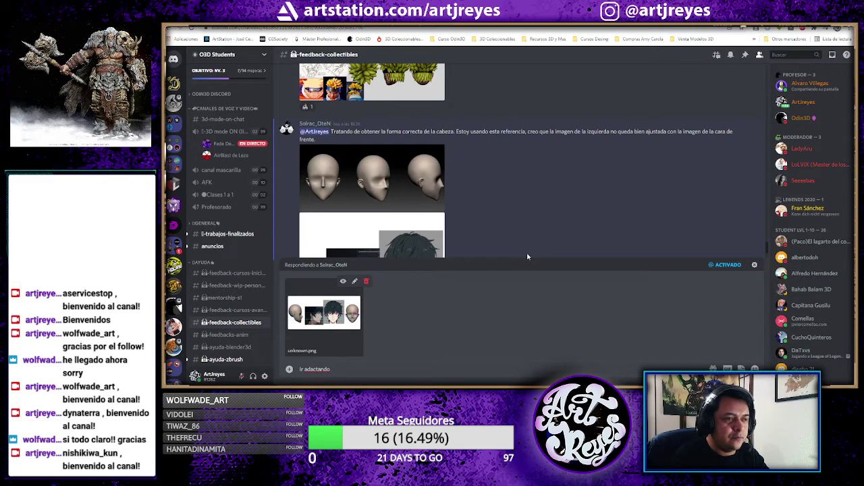
{"action": "type", "text": "un"}
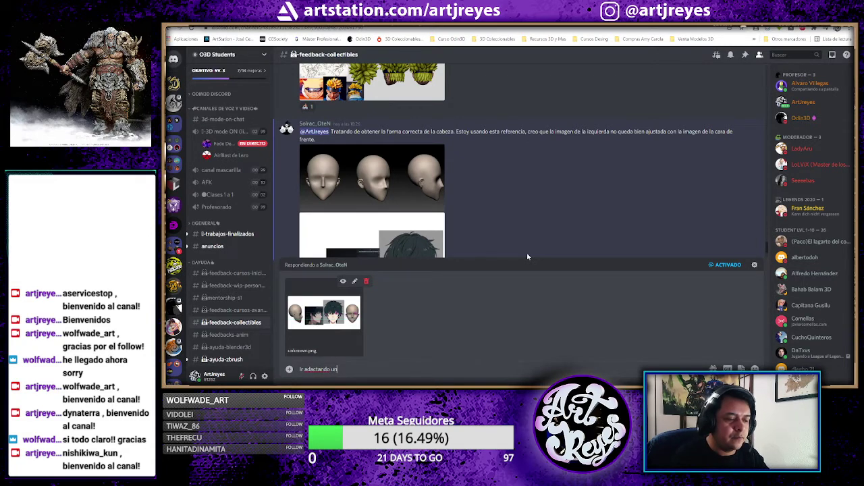
{"action": "type", "text": " poco mas l"}
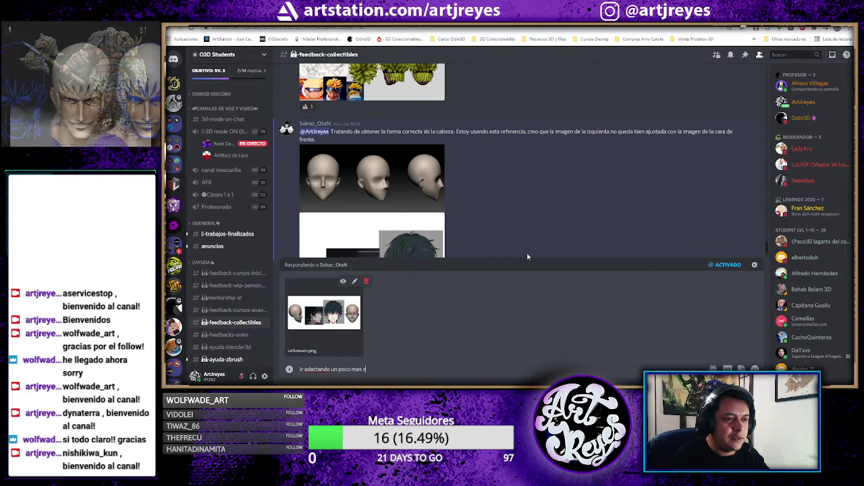
{"action": "type", "text": " e"}
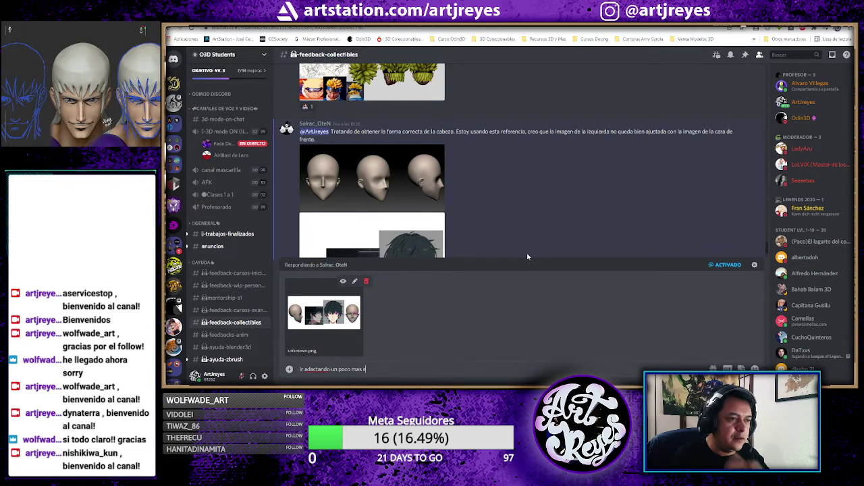
{"action": "key", "text": "BackSpace"}
{"action": "type", "text": "la"}
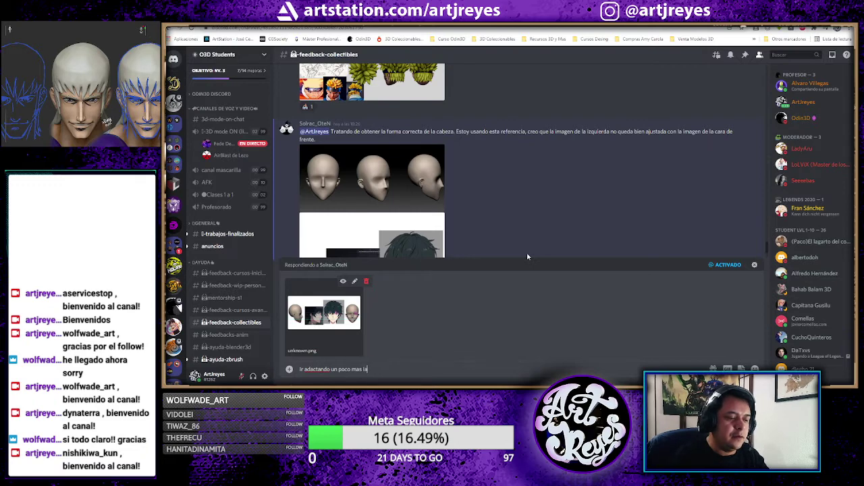
{"action": "type", "text": " forma del rostro"}
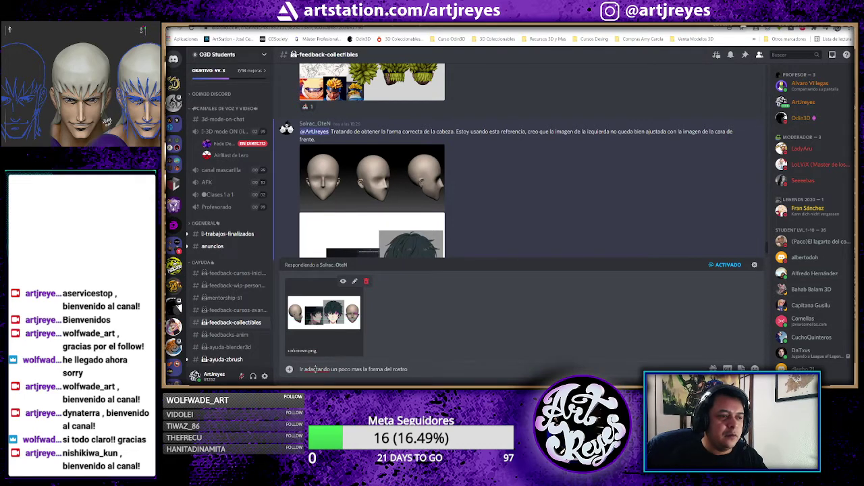
- Correct 'adactando' to 'adaptando' and paste the copied emoji at the end of the reply
{"action": "right_click", "coordinate": [315, 368]}
{"action": "left_click", "coordinate": [351, 261]}
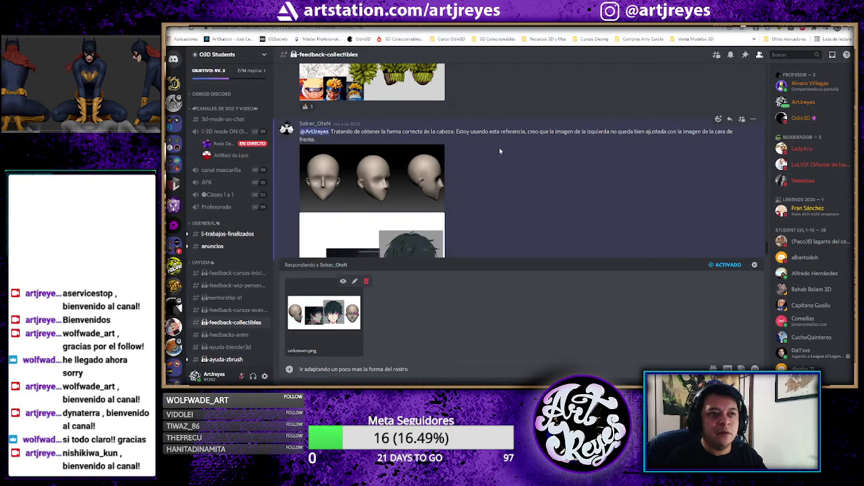
{"action": "scroll", "coordinate": [479, 176], "scroll_direction": "down", "scroll_amount": 3}
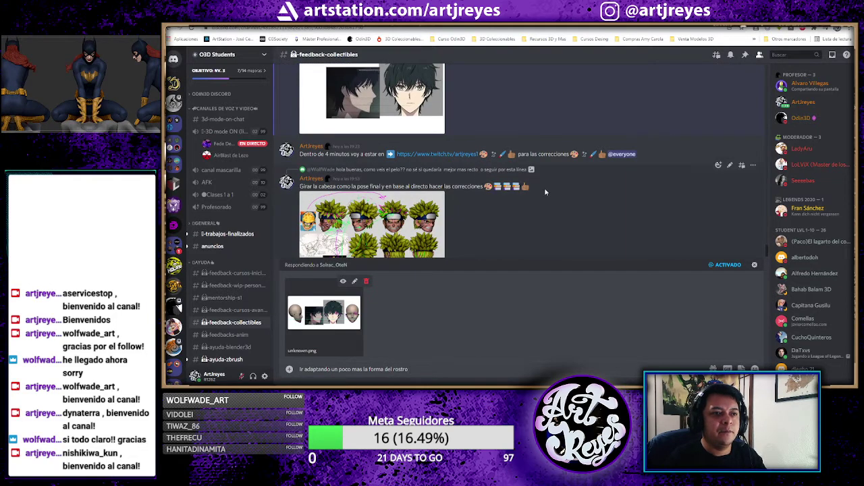
{"action": "left_click_drag", "start_coordinate": [483, 197], "coordinate": [532, 190]}
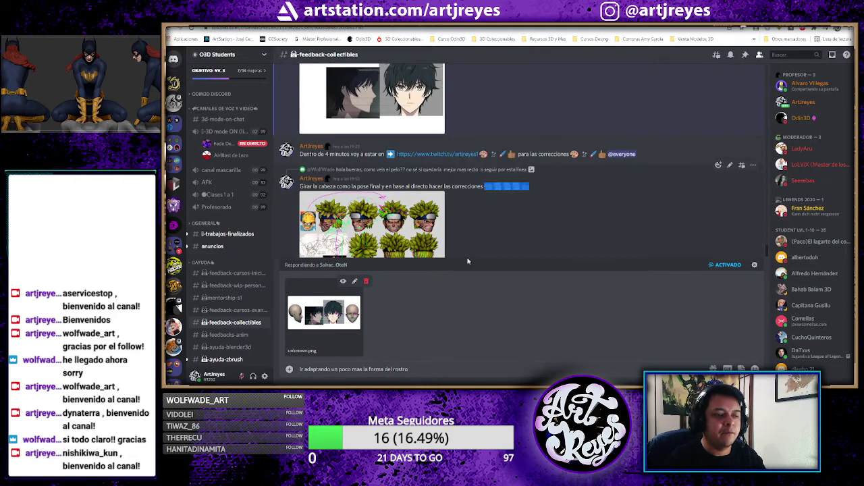
{"action": "left_click", "coordinate": [426, 370]}
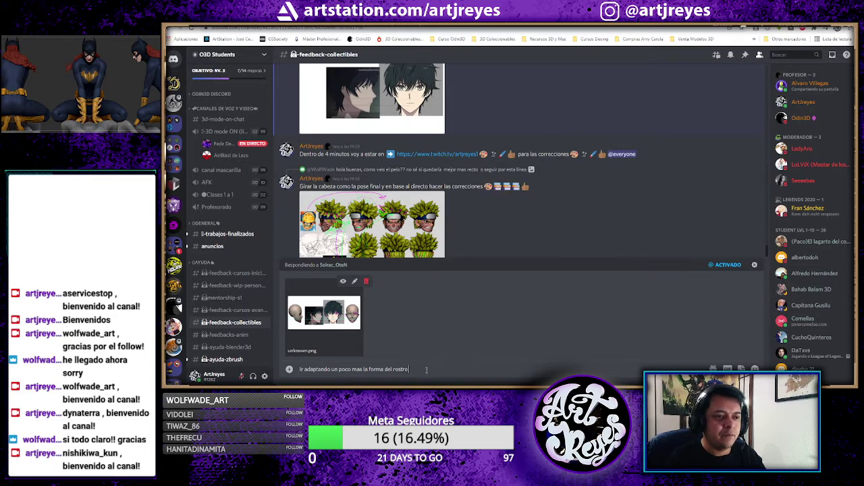
{"action": "key", "text": "ctrl+v"}
- Hide the four magenta ink overlay layers on the comparison sheet
{"action": "key", "text": "alt+Tab"}
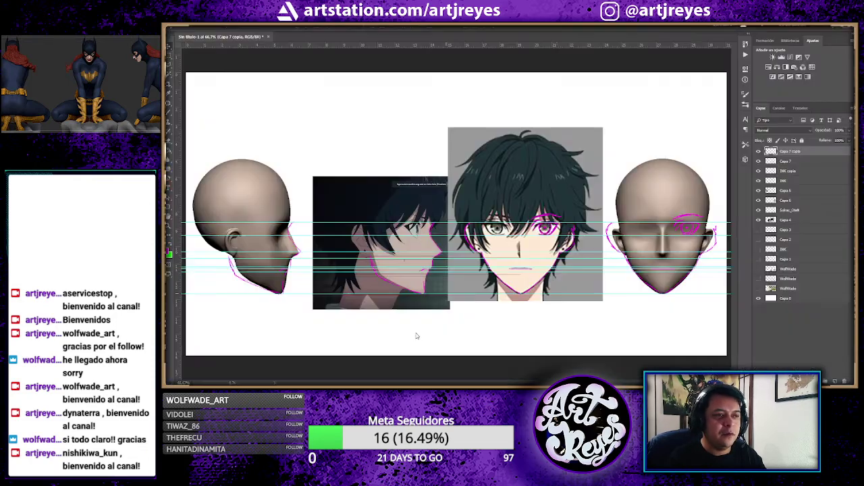
{"action": "left_click", "coordinate": [759, 151]}
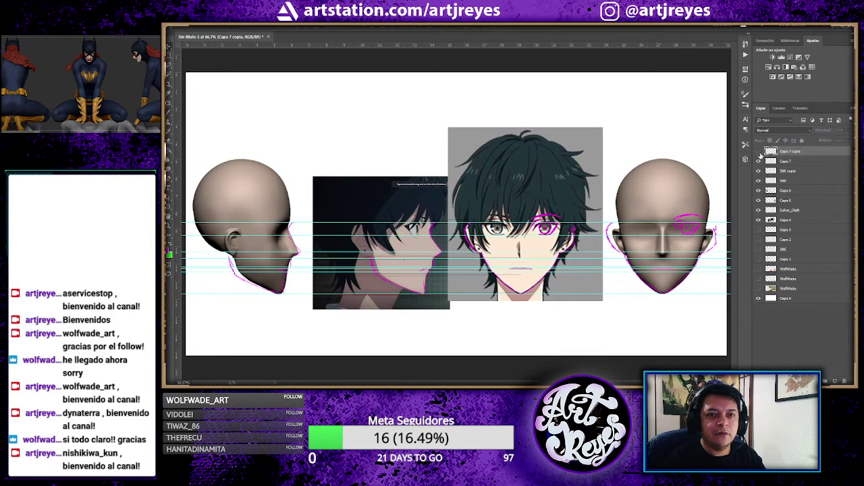
{"action": "left_click", "coordinate": [758, 160]}
{"action": "left_click", "coordinate": [758, 172]}
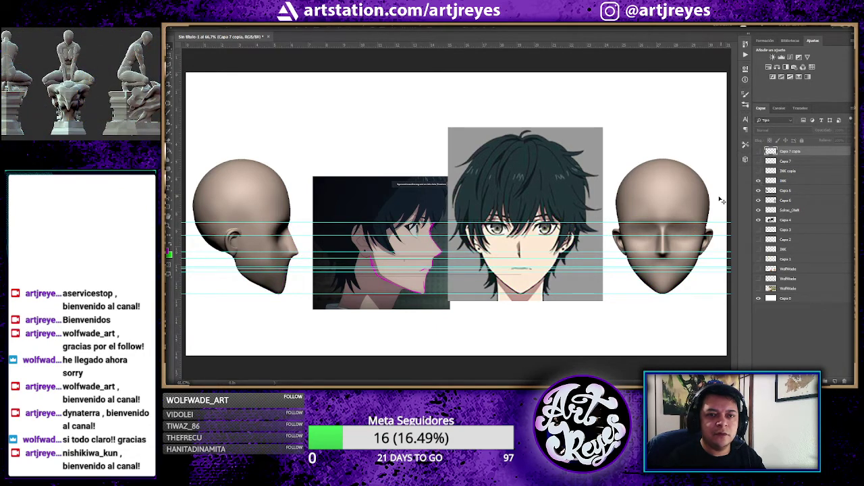
{"action": "left_click", "coordinate": [758, 181]}
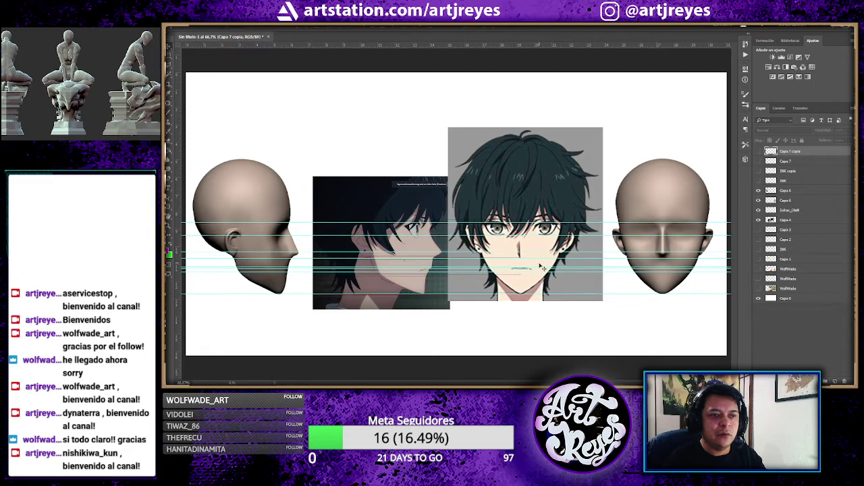
- Frame the plain 3D heads and anime faces and hide the panels for a full-screen view
{"action": "scroll", "coordinate": [530, 248], "scroll_direction": "up", "scroll_amount": 1, "text": "alt"}
{"action": "left_click_drag", "start_coordinate": [447, 195], "coordinate": [499, 210]}
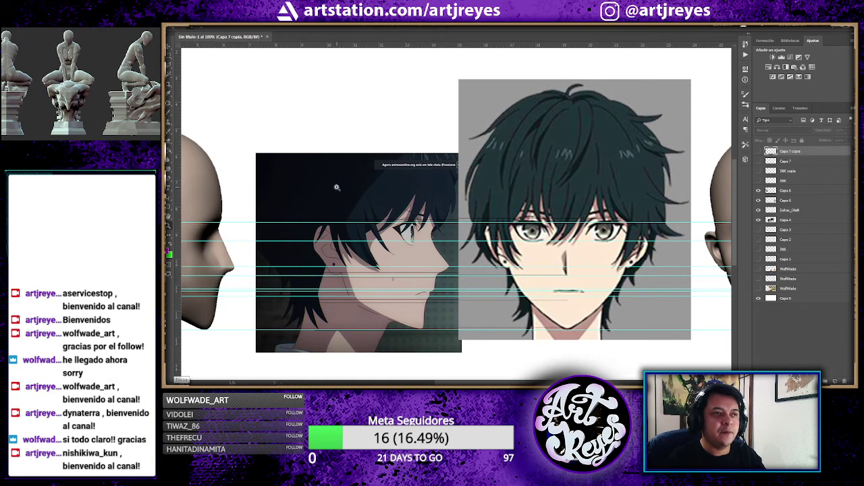
{"action": "scroll", "coordinate": [461, 222], "scroll_direction": "up", "scroll_amount": 1, "text": "alt"}
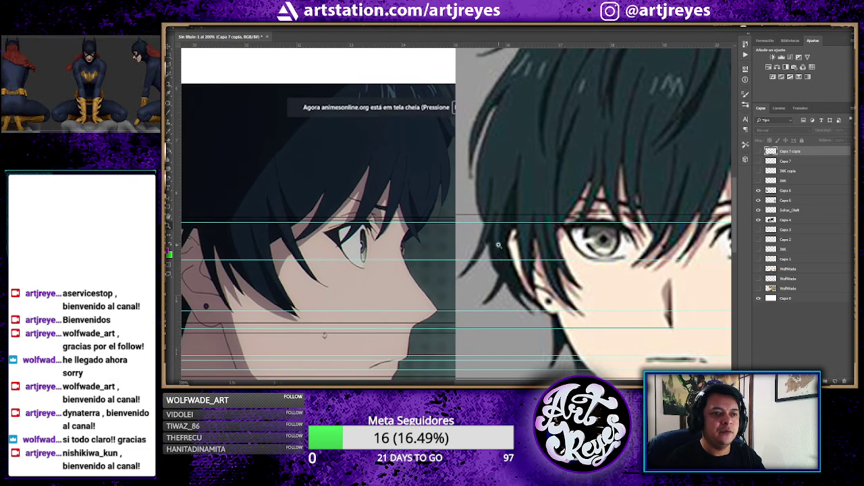
{"action": "scroll", "coordinate": [498, 245], "scroll_direction": "down", "scroll_amount": 1, "text": "alt"}
{"action": "scroll", "coordinate": [492, 248], "scroll_direction": "down", "scroll_amount": 1, "text": "alt"}
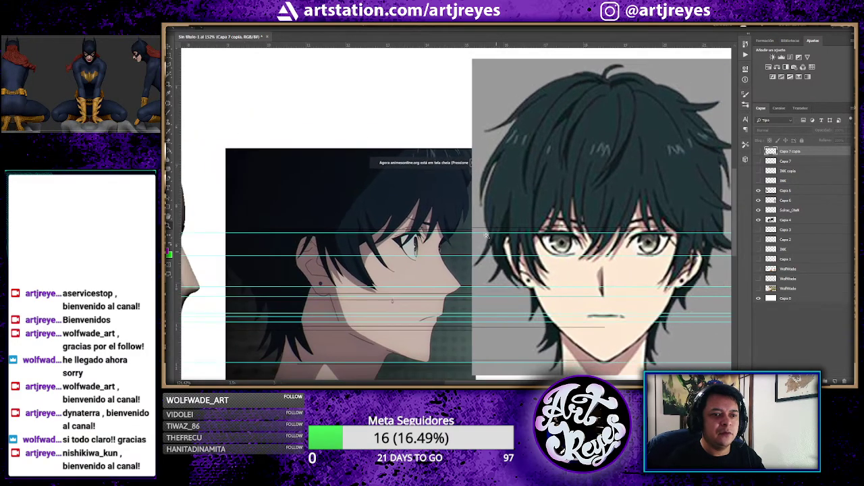
{"action": "key", "text": "Tab"}
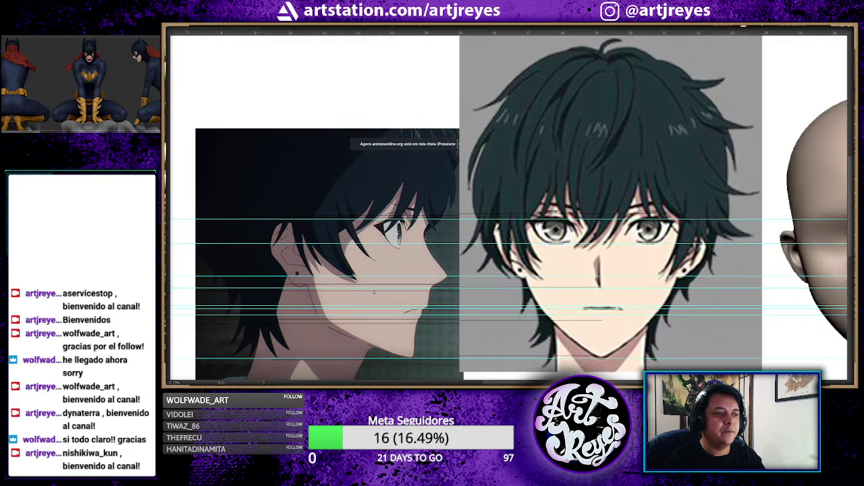
{"action": "left_click", "coordinate": [174, 381]}
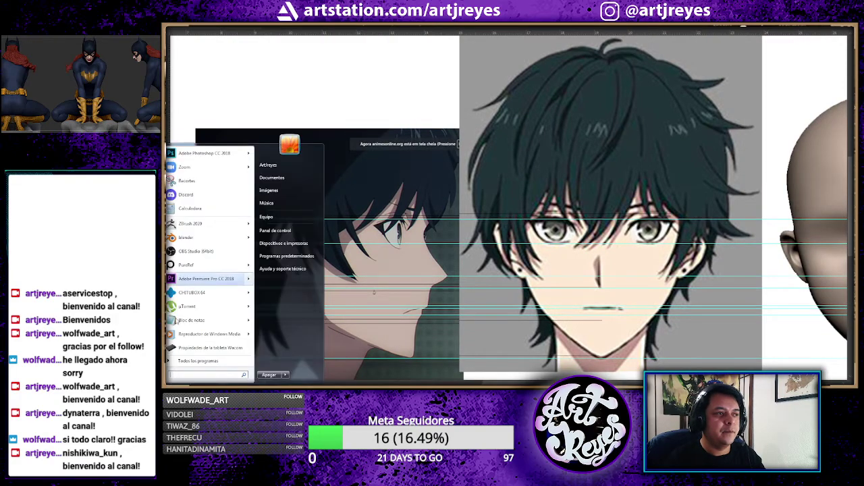
- Snip the ink-free comparison sheet, exit Photoshop full screen, and return to the Discord reply
{"action": "left_click", "coordinate": [180, 183]}
{"action": "left_click_drag", "start_coordinate": [191, 38], "coordinate": [763, 376]}
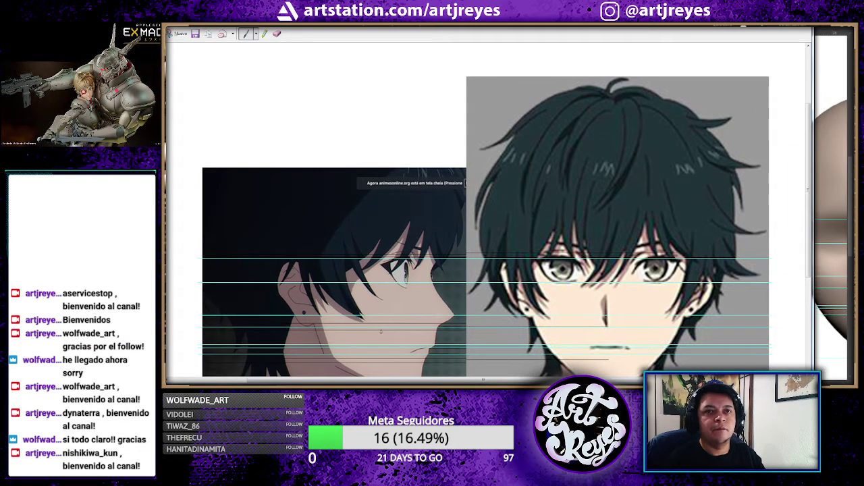
{"action": "key", "text": "alt+Tab"}
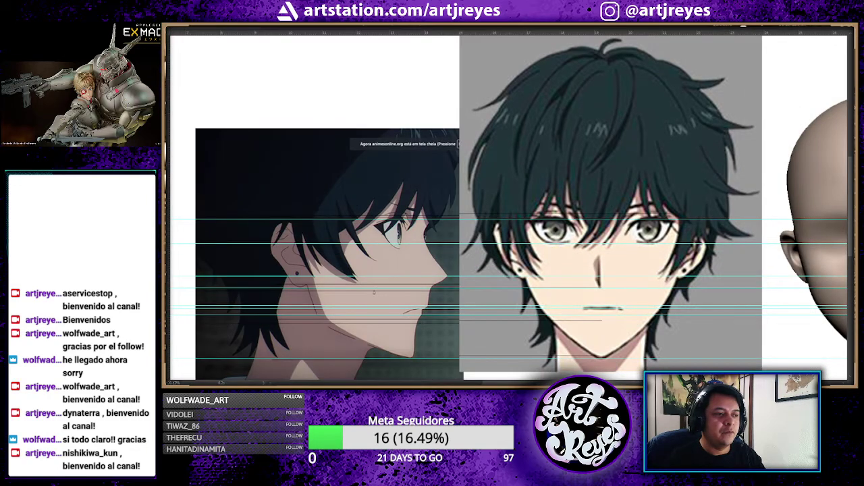
{"action": "key", "text": "f"}
{"action": "key", "text": "alt+Tab"}
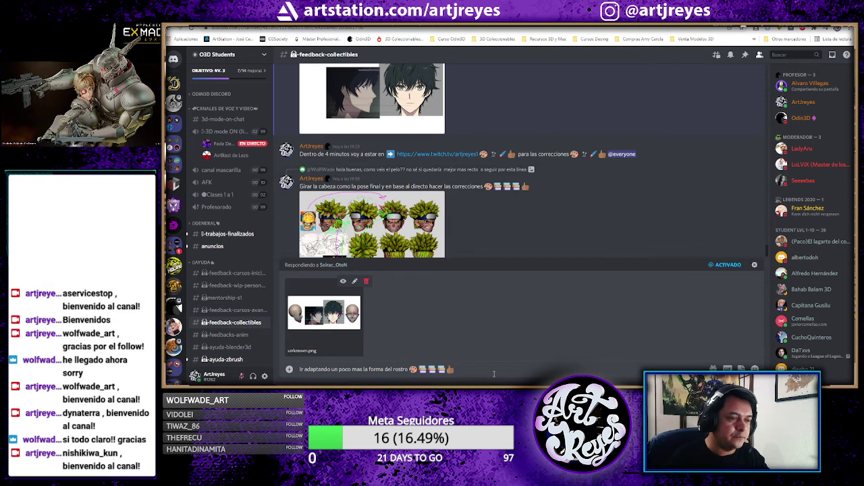
- Attach the second snip, add 'las referencias ya estarian cuadradas' with a spelling fix and emoji, and send
{"action": "key", "text": "ctrl+v"}
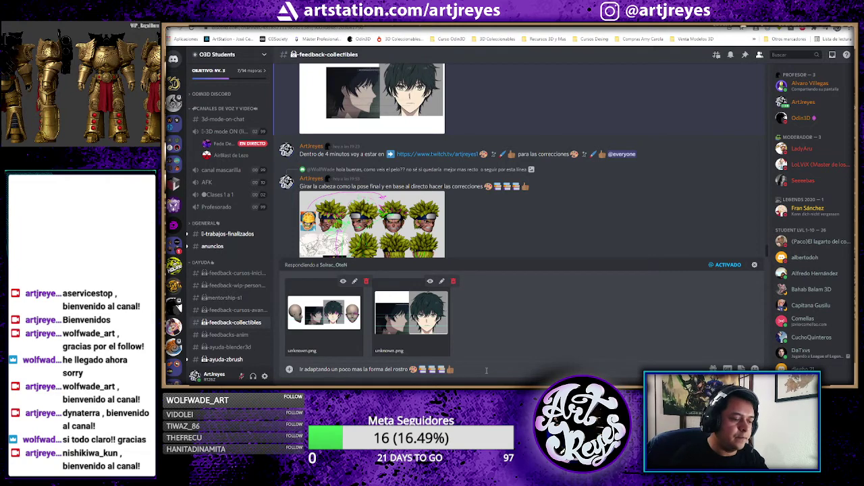
{"action": "type", "text": "las referencias ya estarian cuadradas"}
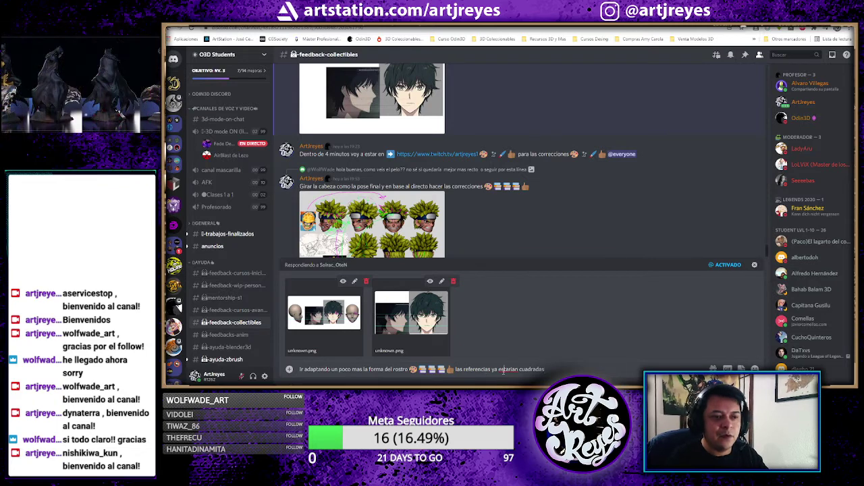
{"action": "right_click", "coordinate": [504, 371]}
{"action": "left_click", "coordinate": [521, 259]}
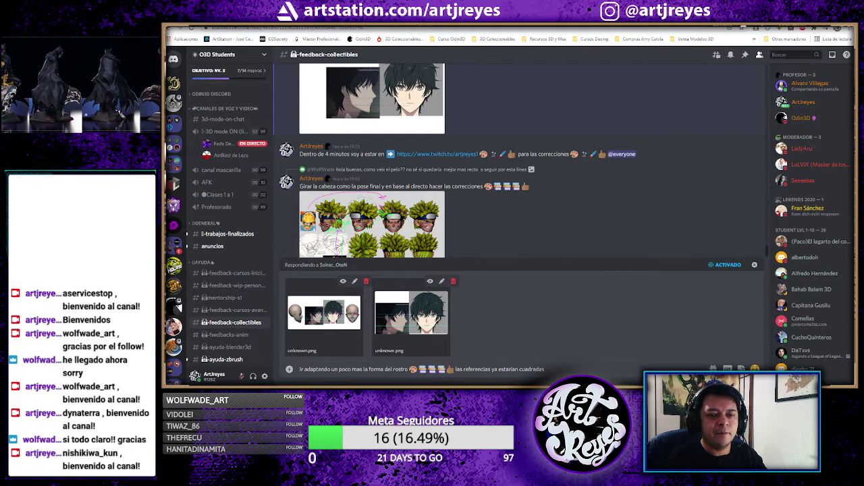
{"action": "key", "text": "ctrl+e"}
{"action": "left_click", "coordinate": [640, 163]}
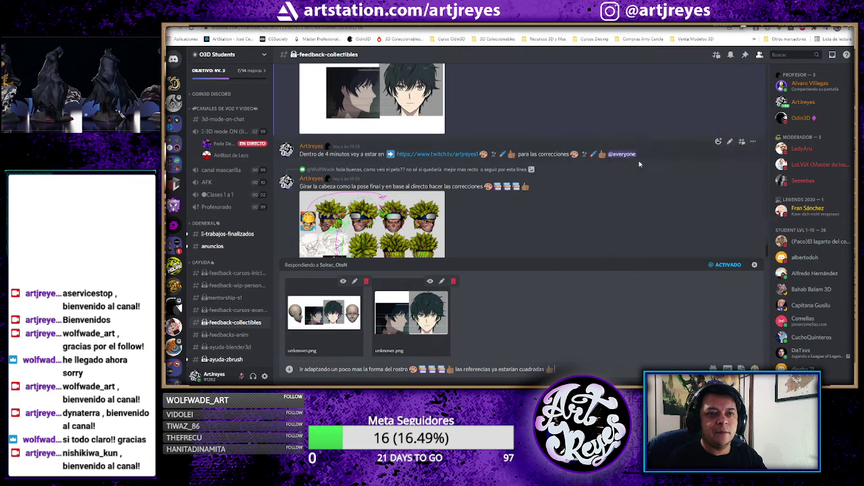
{"action": "key", "text": "Return"}
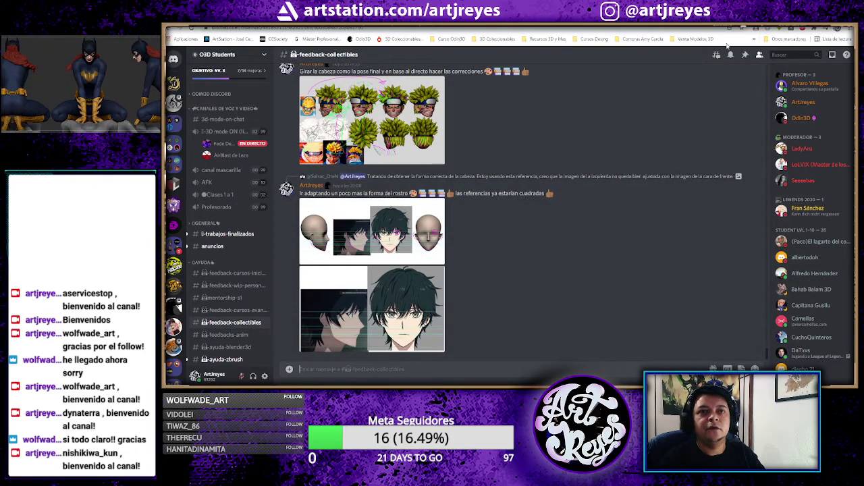
{"action": "key", "text": "ctrl+Tab"}
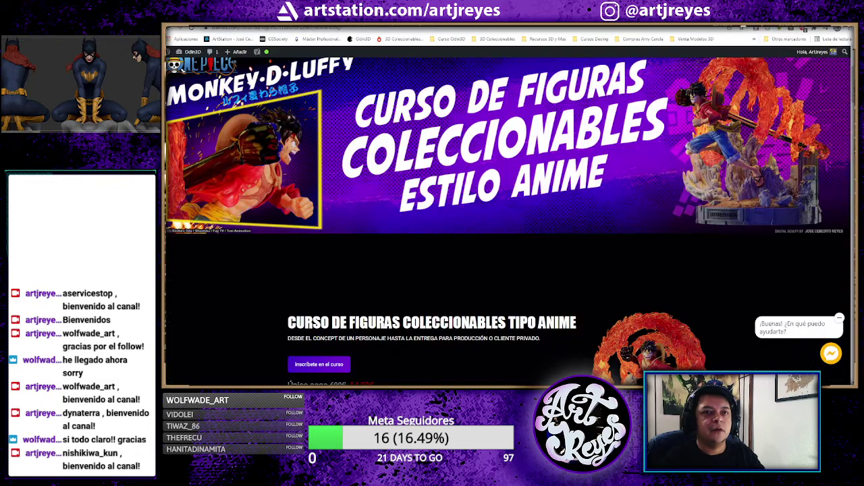
{"action": "key", "text": "ctrl+l"}
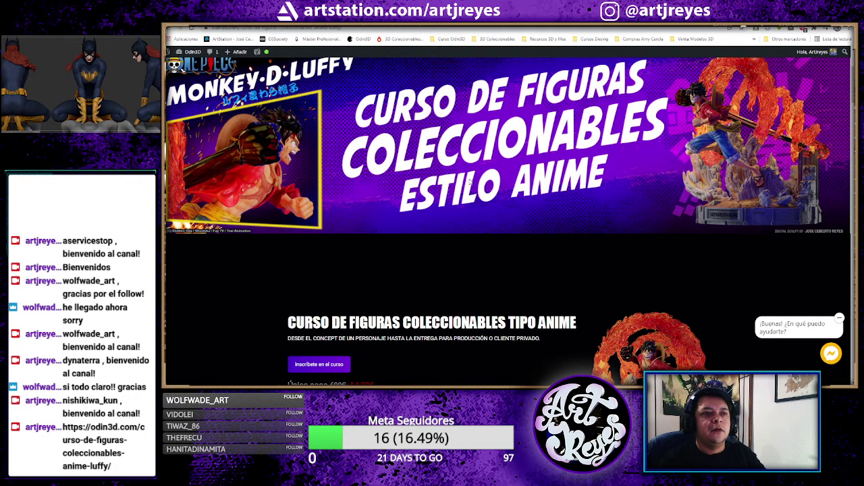
- Scroll the Odin3D anime figures course page past its eight-module programme to the gallery
{"action": "scroll", "coordinate": [395, 190], "scroll_direction": "down", "scroll_amount": 3}
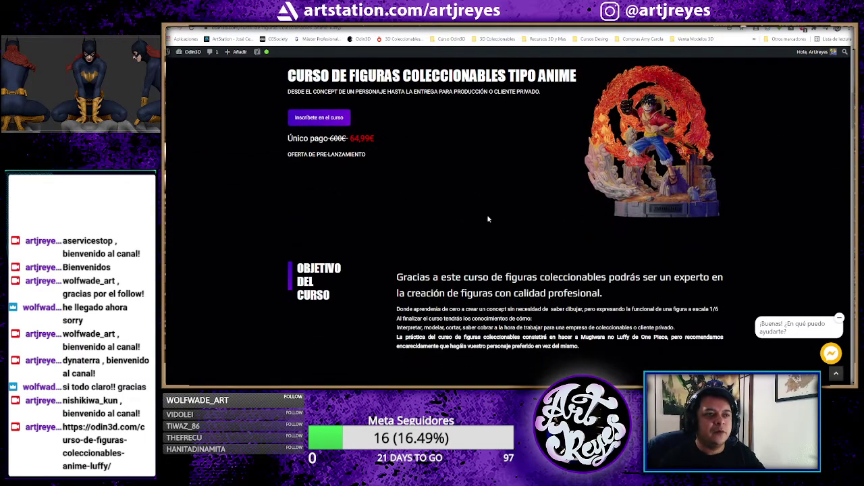
{"action": "scroll", "coordinate": [489, 217], "scroll_direction": "down", "scroll_amount": 3}
{"action": "scroll", "coordinate": [487, 217], "scroll_direction": "down", "scroll_amount": 2}
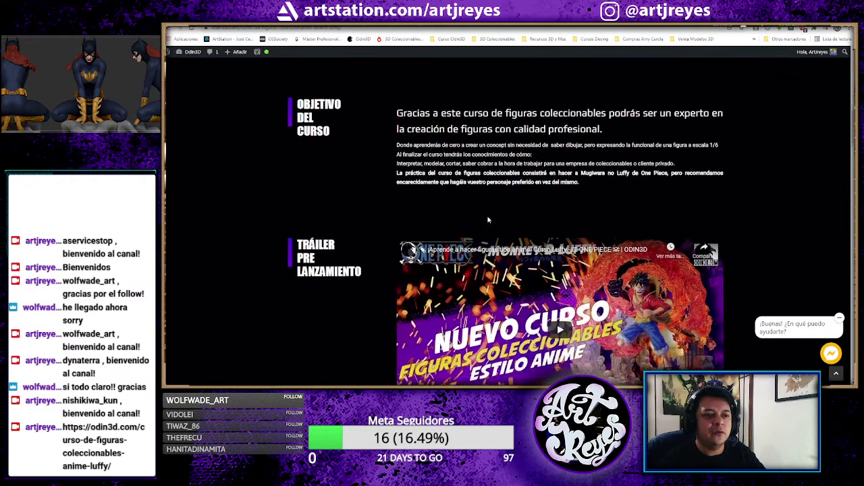
{"action": "scroll", "coordinate": [256, 264], "scroll_direction": "down", "scroll_amount": 2}
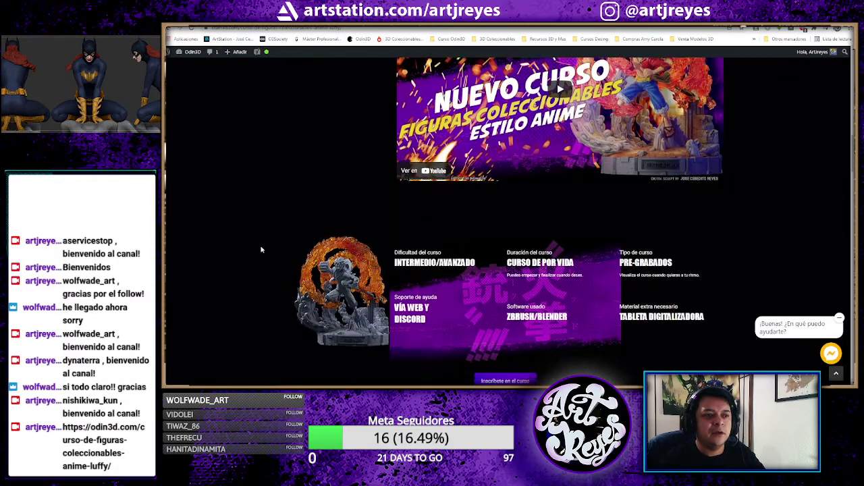
{"action": "scroll", "coordinate": [236, 196], "scroll_direction": "down", "scroll_amount": 2}
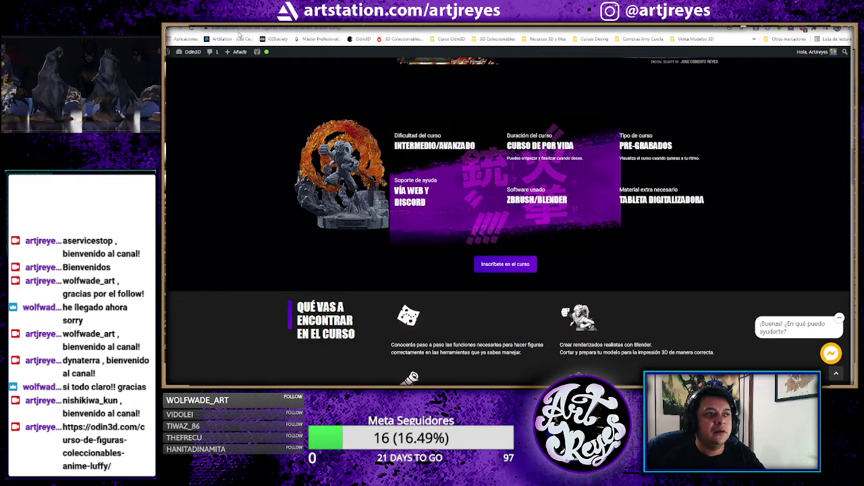
{"action": "scroll", "coordinate": [760, 242], "scroll_direction": "down", "scroll_amount": 2}
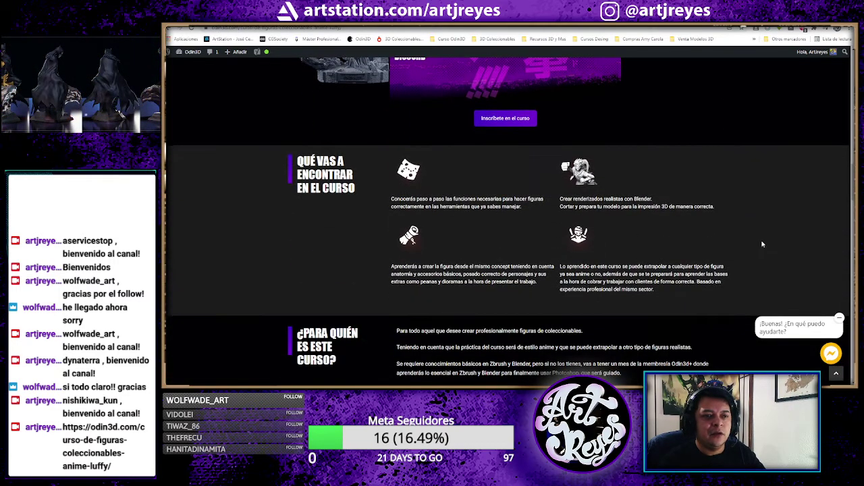
{"action": "scroll", "coordinate": [762, 241], "scroll_direction": "down", "scroll_amount": 1}
{"action": "scroll", "coordinate": [767, 238], "scroll_direction": "down", "scroll_amount": 1}
{"action": "scroll", "coordinate": [768, 237], "scroll_direction": "down", "scroll_amount": 1}
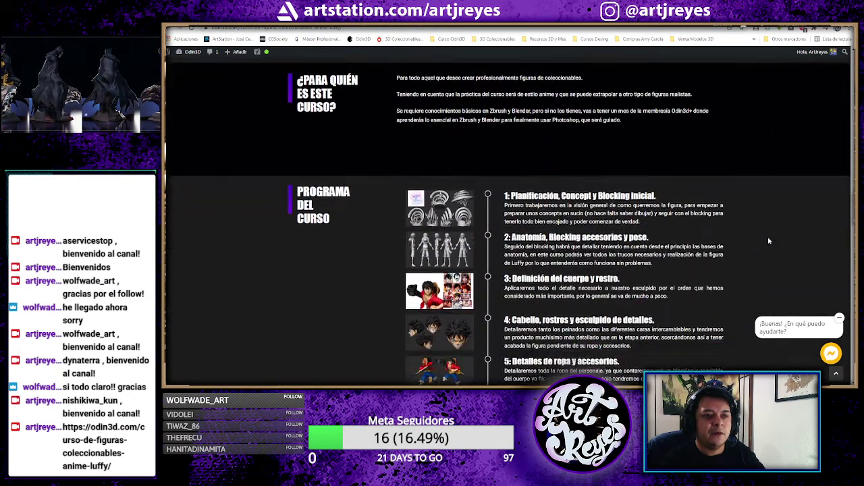
{"action": "scroll", "coordinate": [768, 238], "scroll_direction": "down", "scroll_amount": 2}
{"action": "scroll", "coordinate": [768, 239], "scroll_direction": "down", "scroll_amount": 1}
{"action": "scroll", "coordinate": [700, 192], "scroll_direction": "up", "scroll_amount": 3}
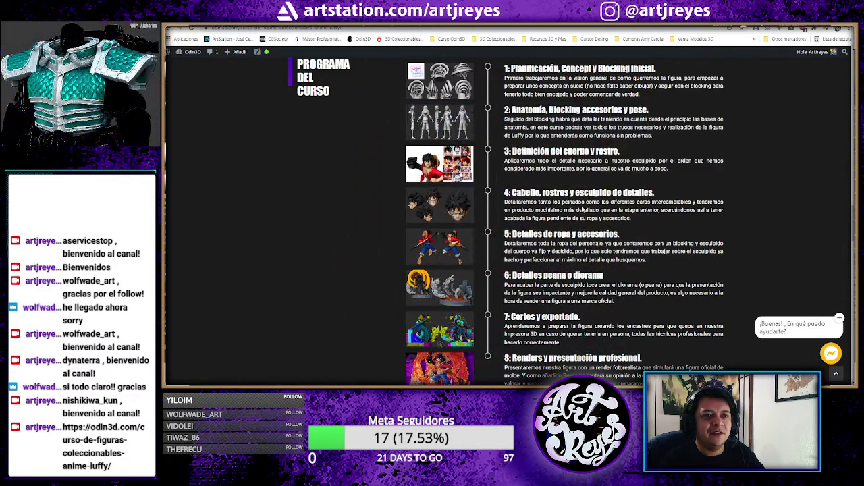
{"action": "scroll", "coordinate": [582, 210], "scroll_direction": "down", "scroll_amount": 1}
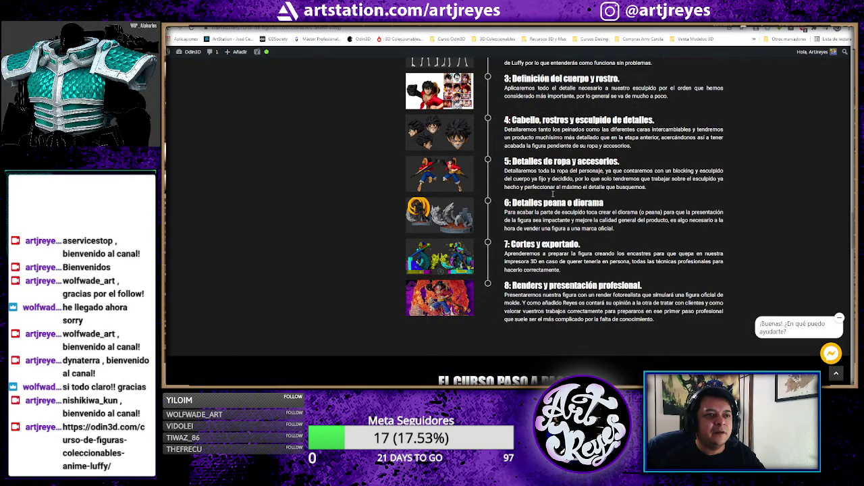
{"action": "scroll", "coordinate": [552, 193], "scroll_direction": "down", "scroll_amount": 2}
{"action": "scroll", "coordinate": [552, 193], "scroll_direction": "down", "scroll_amount": 2}
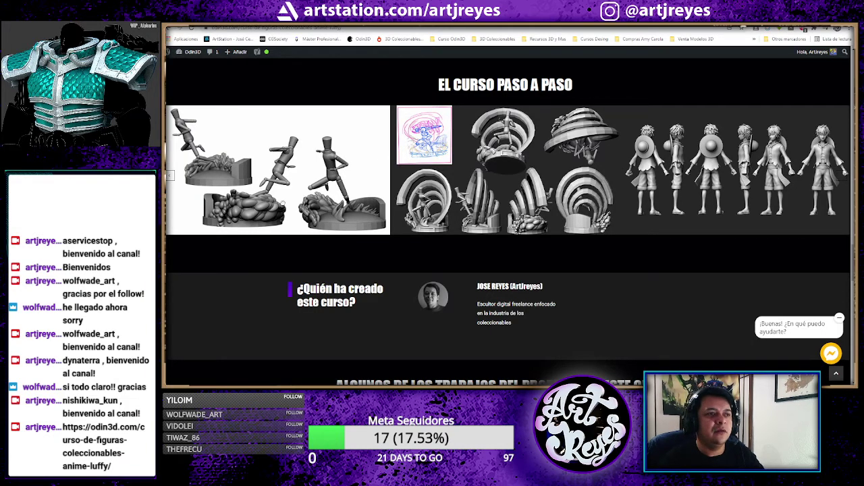
- Slide the EL CURSO PASO A PASO gallery to the painted orange Luffy statues
{"action": "left_click_drag", "start_coordinate": [532, 180], "coordinate": [297, 177]}
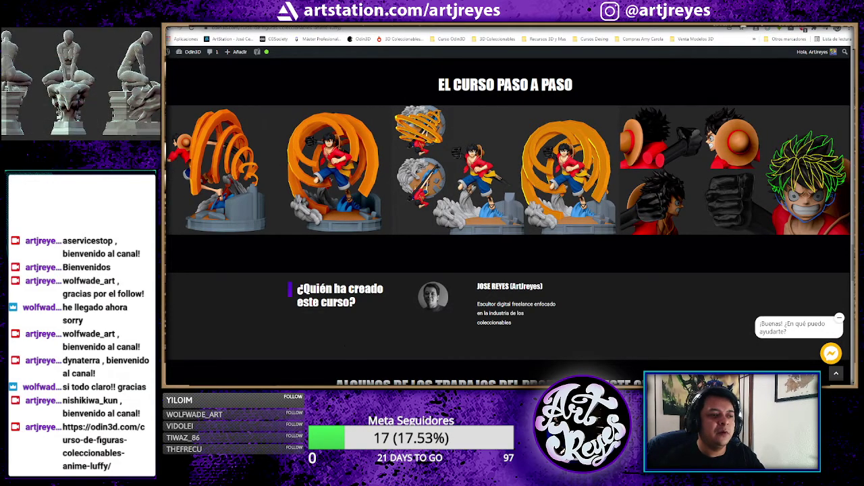
- Switch back to Photoshop with the anime face references
{"action": "key", "text": "alt+Tab"}
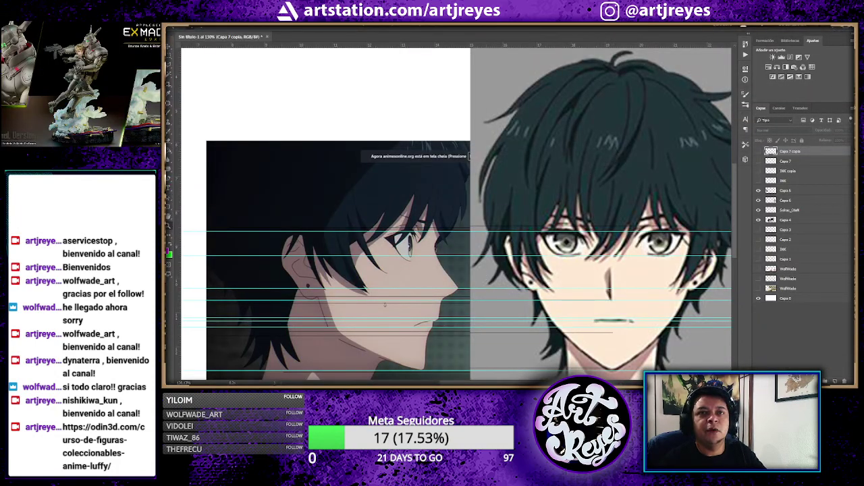
- Close the Photoshop documents unsaved and open Appleseed_001 from 007_Appleseed > 4_Renders
{"action": "left_click", "coordinate": [519, 158]}
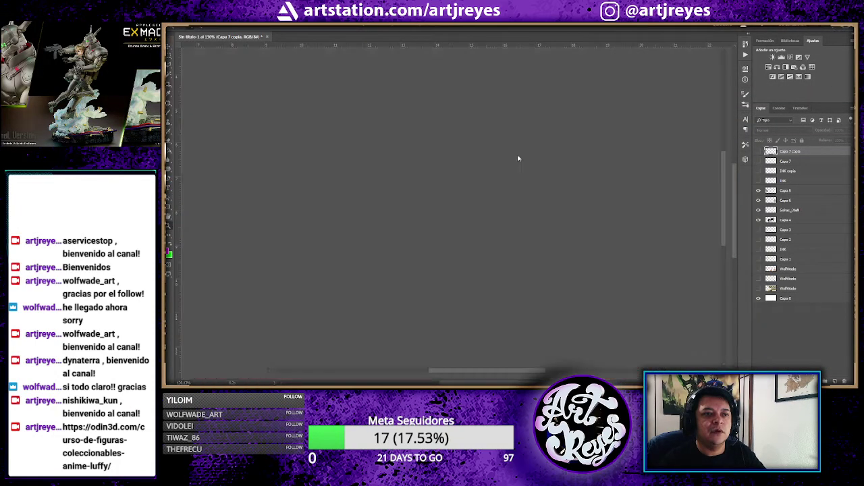
{"action": "key", "text": "ctrl+w"}
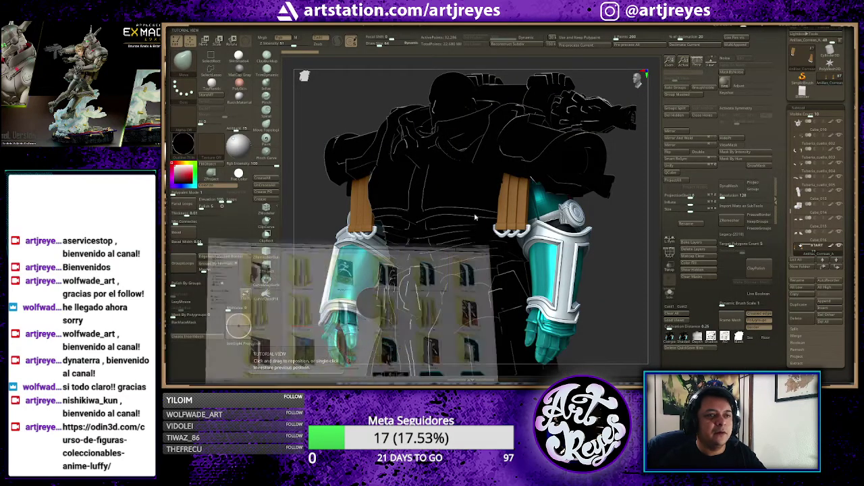
{"action": "left_click", "coordinate": [365, 355]}
{"action": "double_click", "coordinate": [383, 196]}
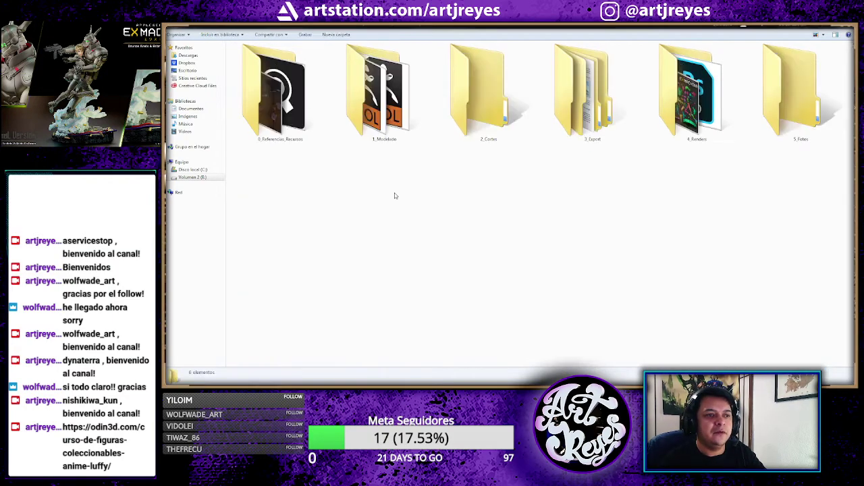
{"action": "left_click", "coordinate": [688, 119]}
{"action": "double_click", "coordinate": [688, 119]}
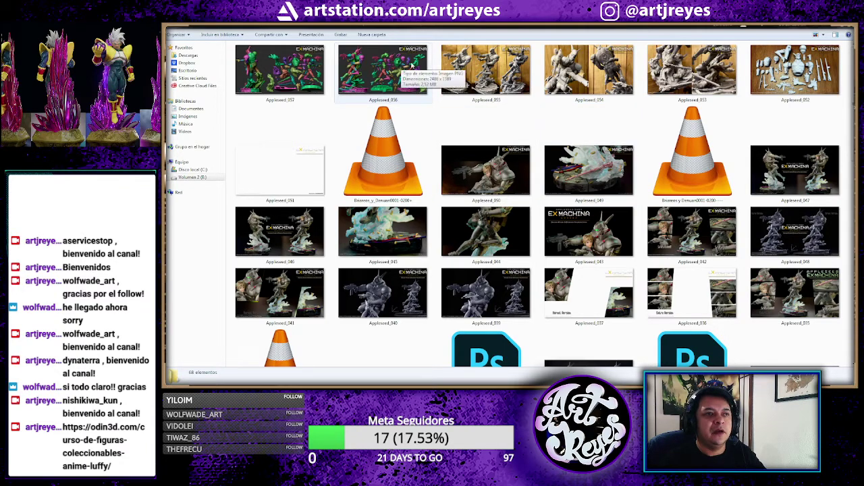
{"action": "scroll", "coordinate": [645, 257], "scroll_direction": "down", "scroll_amount": 5}
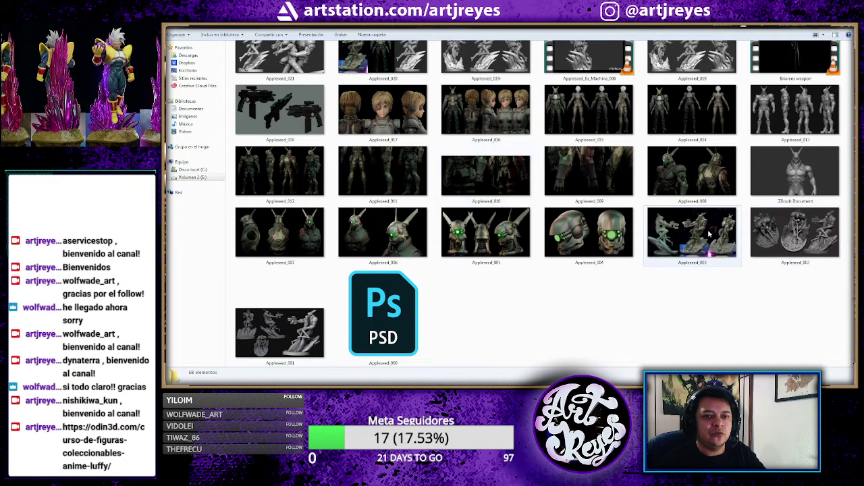
{"action": "double_click", "coordinate": [290, 320]}
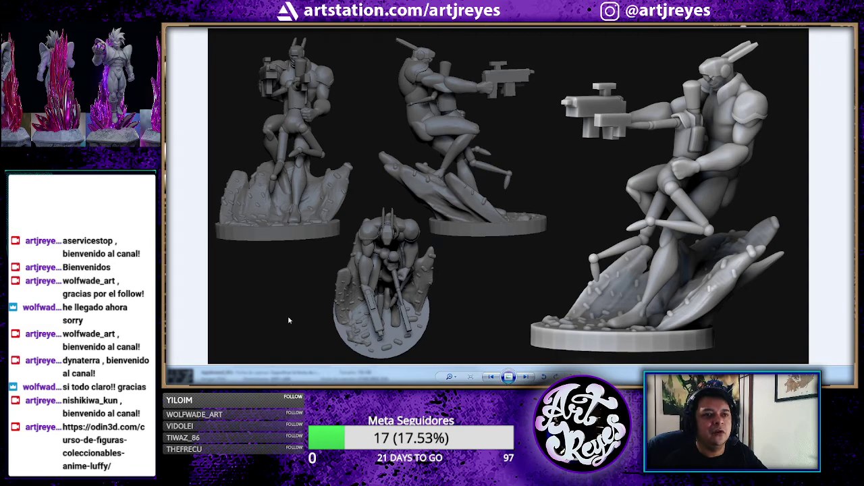
- Page through helmet, bust, armor and leg close-ups to the green four-view turnaround
{"action": "key", "text": "Right"}
{"action": "key", "text": "Right"}
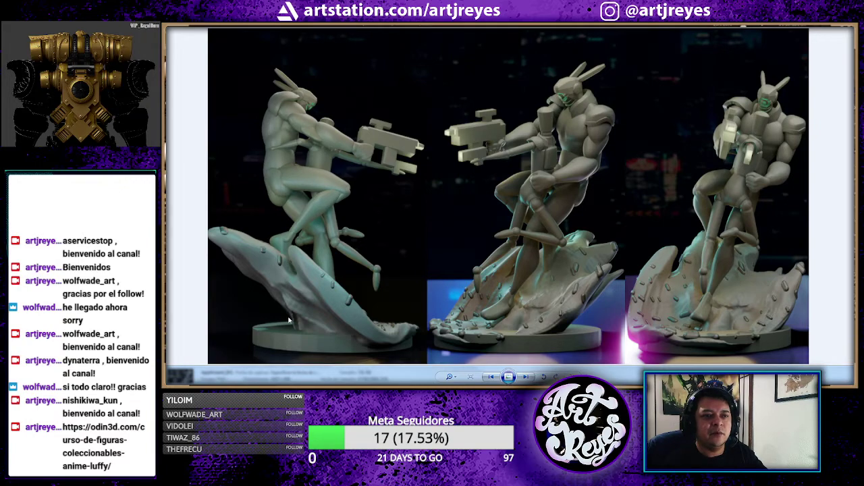
{"action": "key", "text": "Right"}
{"action": "key", "text": "Right"}
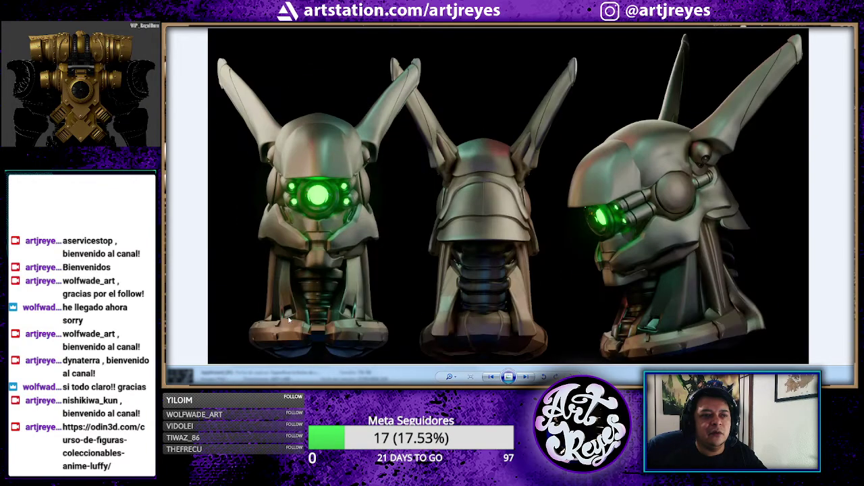
{"action": "key", "text": "Right"}
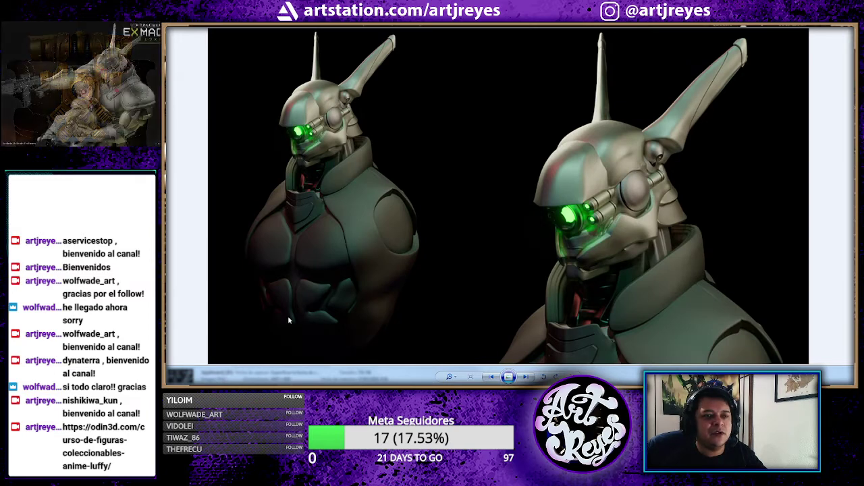
{"action": "key", "text": "Right"}
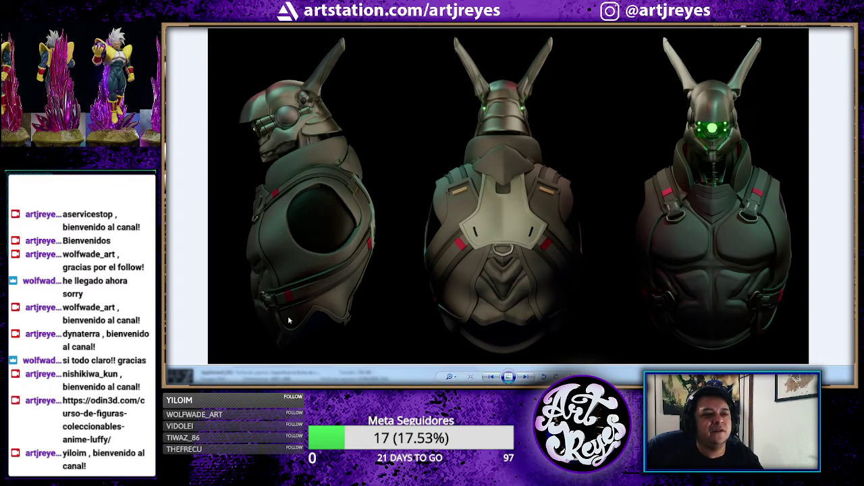
{"action": "key", "text": "Right"}
{"action": "key", "text": "Right"}
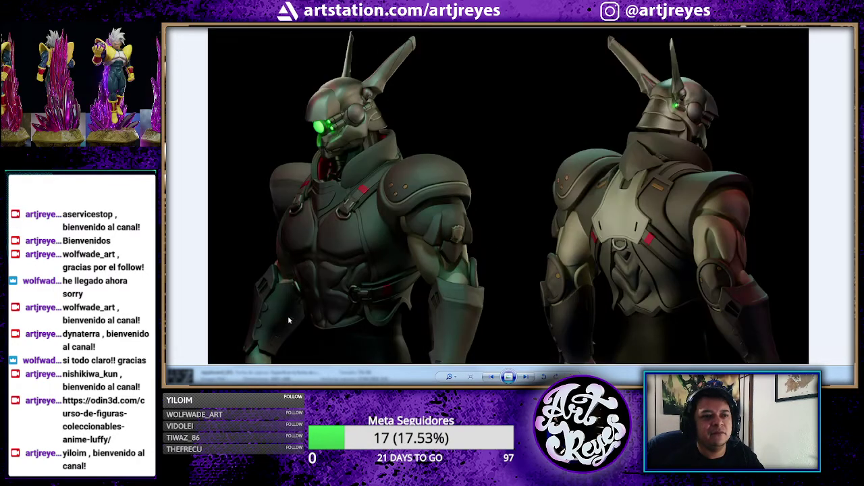
{"action": "key", "text": "Right"}
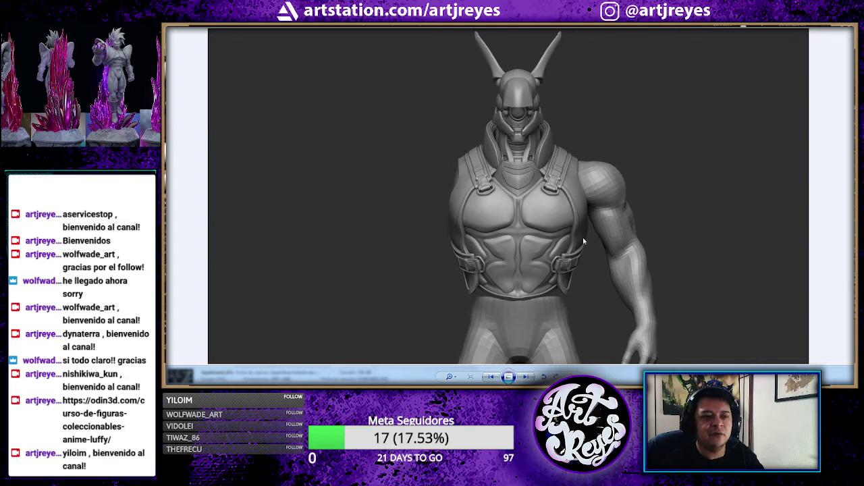
{"action": "key", "text": "Right"}
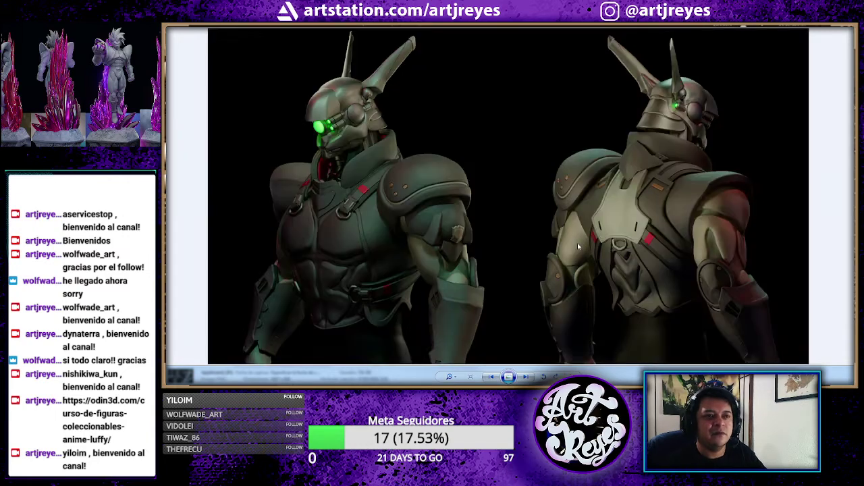
{"action": "key", "text": "Right"}
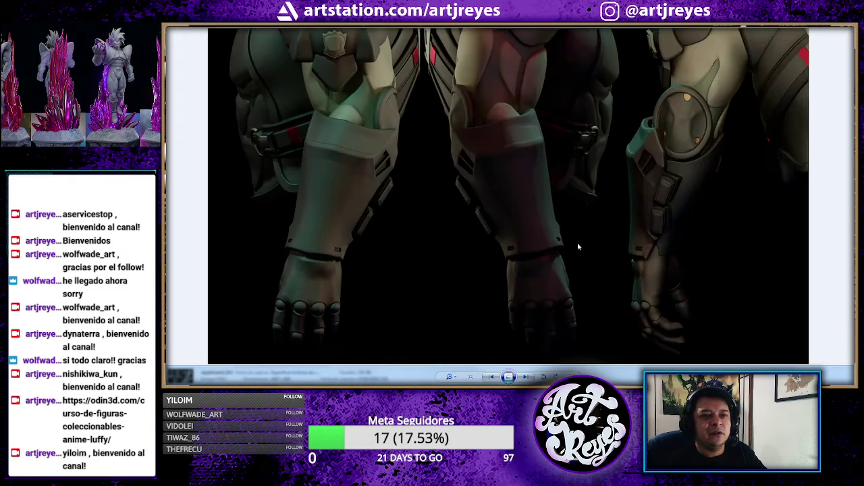
{"action": "key", "text": "Right"}
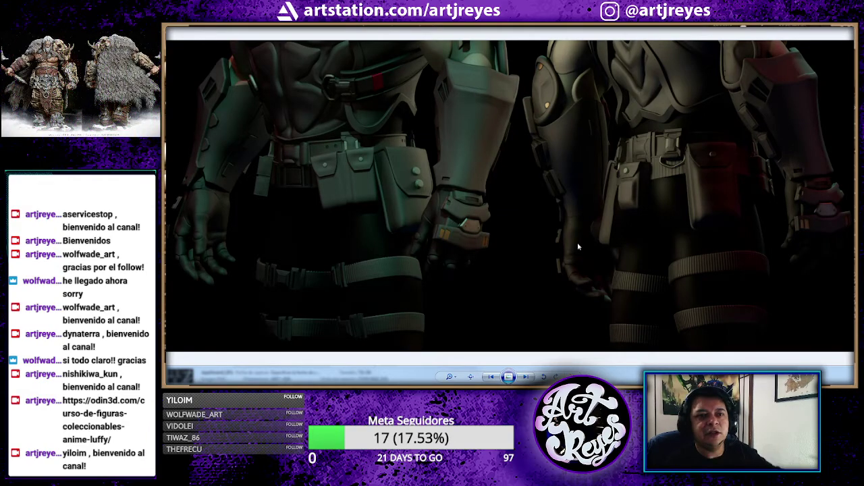
{"action": "key", "text": "Right"}
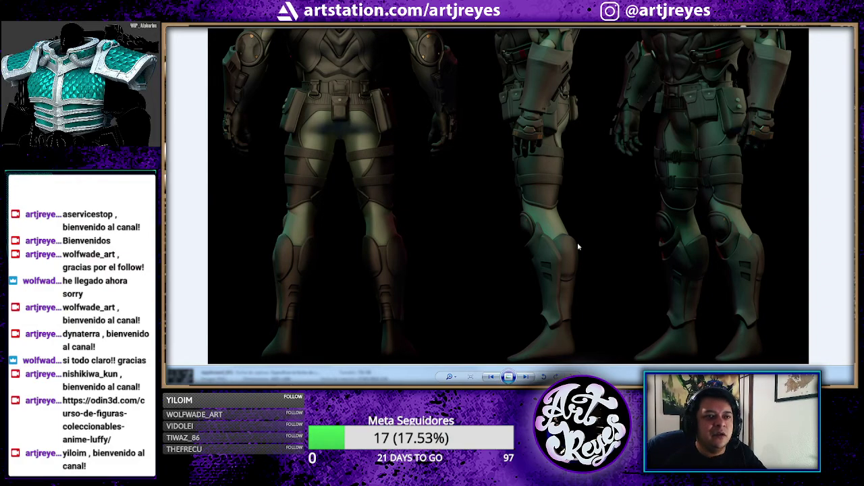
{"action": "scroll", "coordinate": [577, 244], "scroll_direction": "down", "scroll_amount": 1}
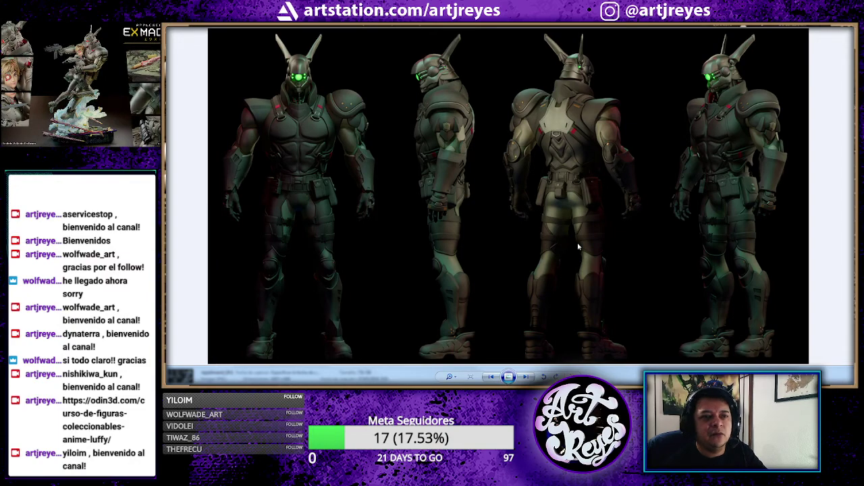
- Inspect the turnaround, then flip between the grey armored male and female figure sheets
{"action": "scroll", "coordinate": [577, 246], "scroll_direction": "down", "scroll_amount": 1}
{"action": "scroll", "coordinate": [577, 247], "scroll_direction": "down", "scroll_amount": 1}
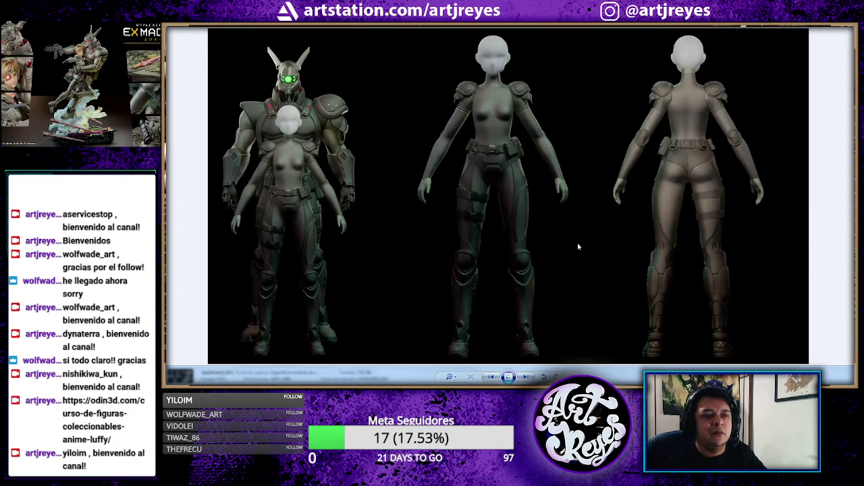
{"action": "scroll", "coordinate": [578, 246], "scroll_direction": "up", "scroll_amount": 1}
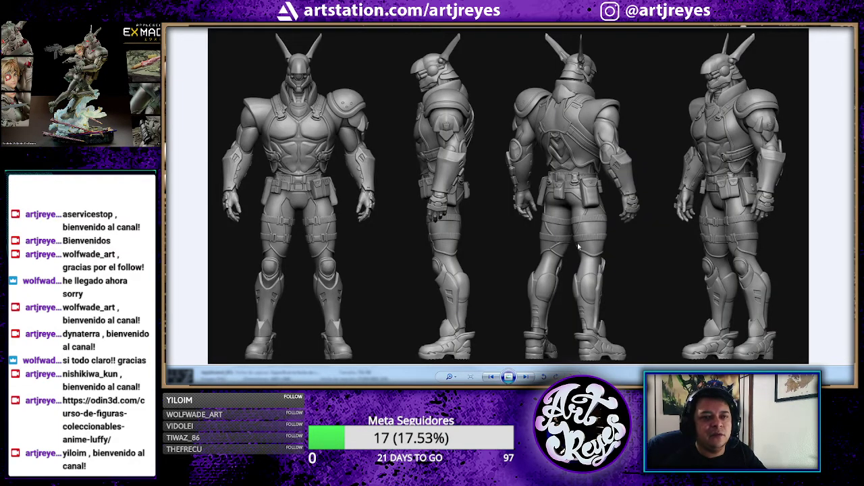
{"action": "scroll", "coordinate": [577, 247], "scroll_direction": "up", "scroll_amount": 1}
{"action": "scroll", "coordinate": [577, 247], "scroll_direction": "down", "scroll_amount": 1}
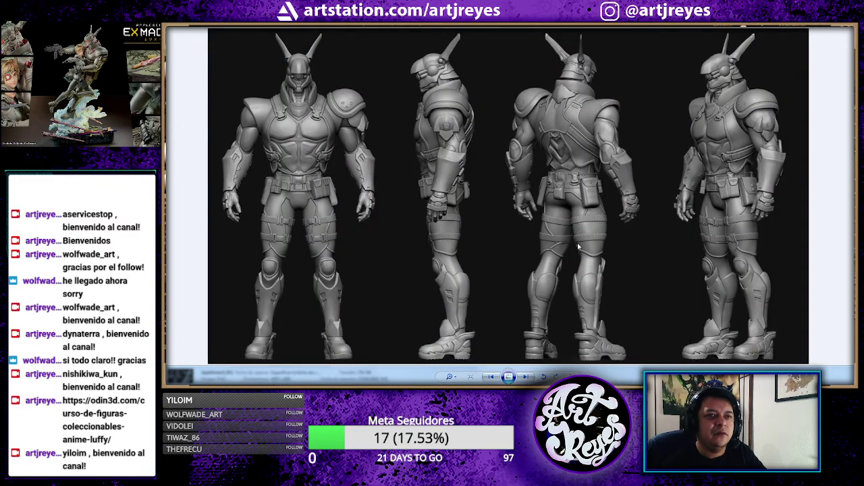
{"action": "scroll", "coordinate": [578, 247], "scroll_direction": "down", "scroll_amount": 1}
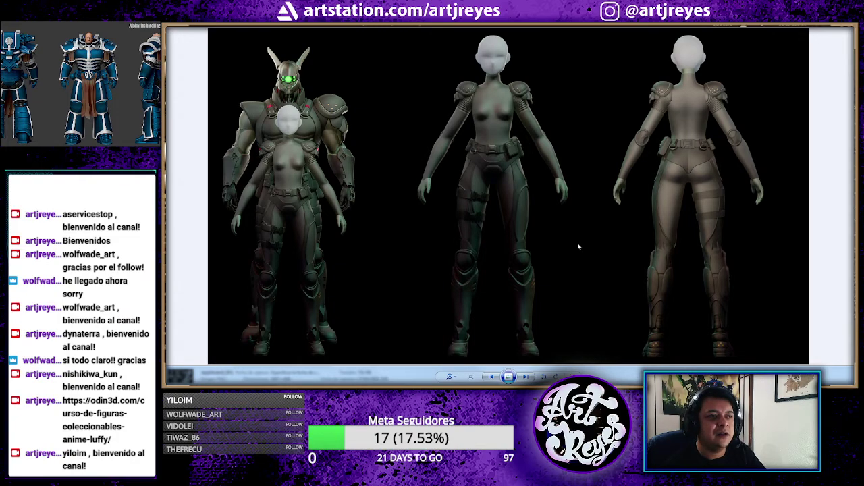
{"action": "key", "text": "Right"}
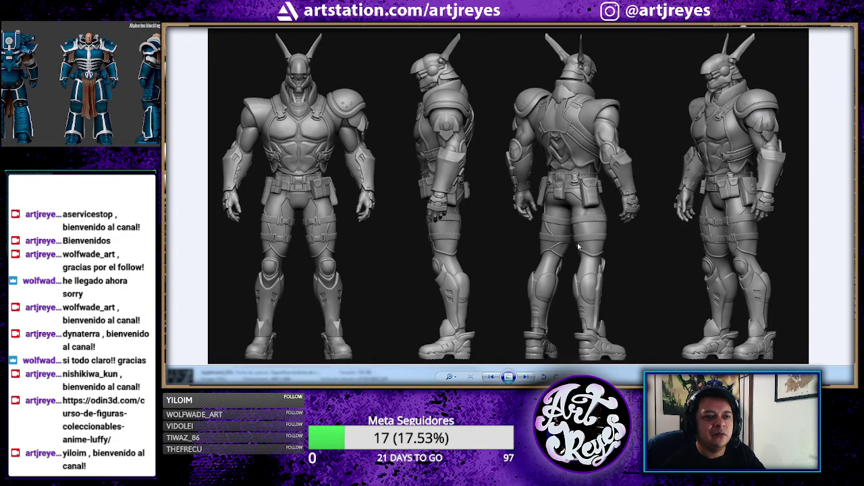
{"action": "key", "text": "Left"}
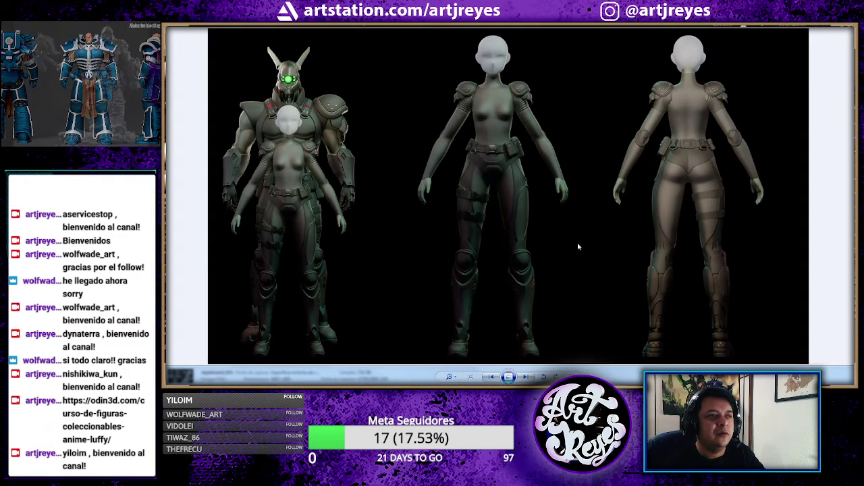
{"action": "key", "text": "Left"}
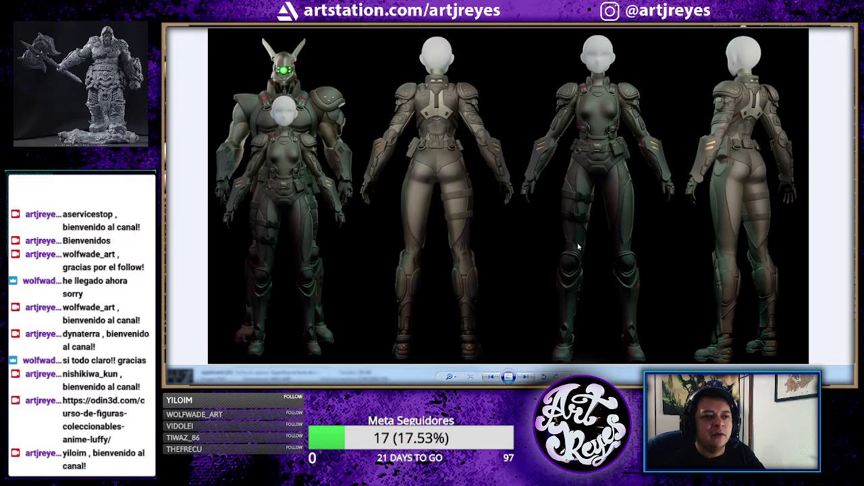
- Step through the head and torso close-ups to the three-angle submachine gun render
{"action": "key", "text": "Right"}
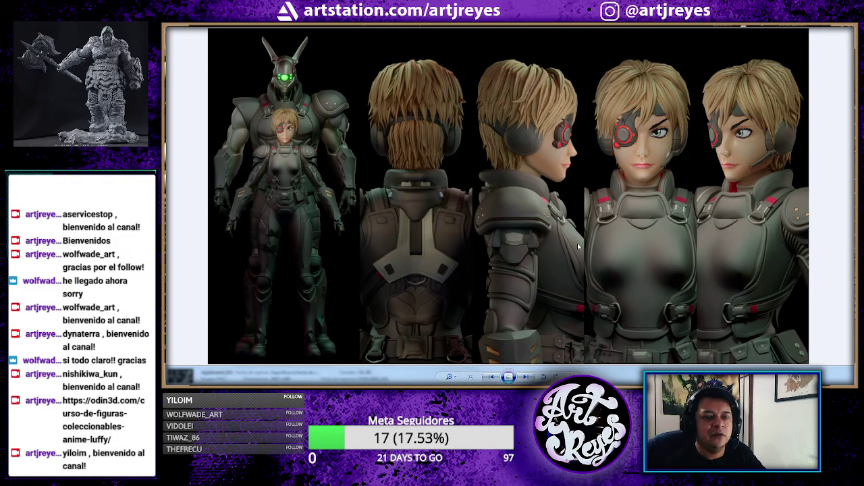
{"action": "key", "text": "Right"}
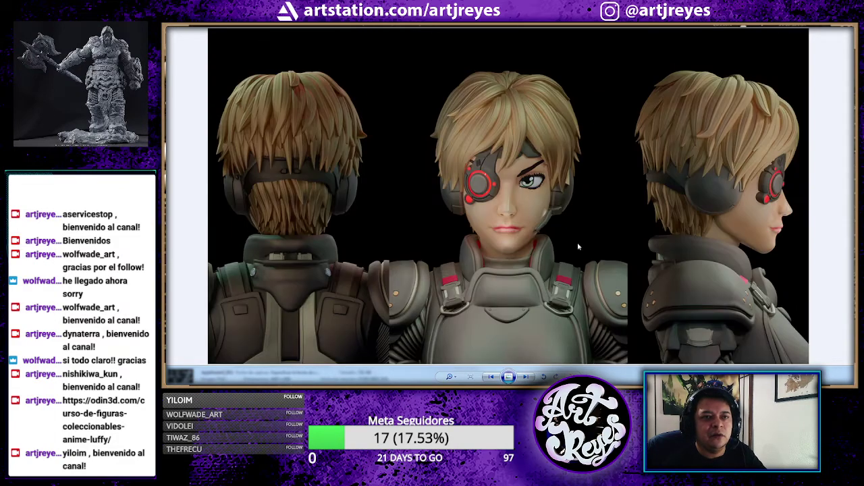
{"action": "key", "text": "Right"}
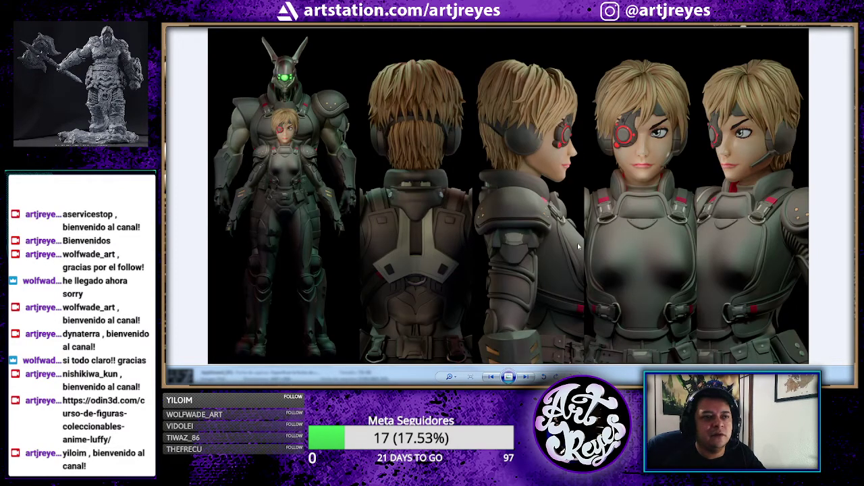
{"action": "key", "text": "Right"}
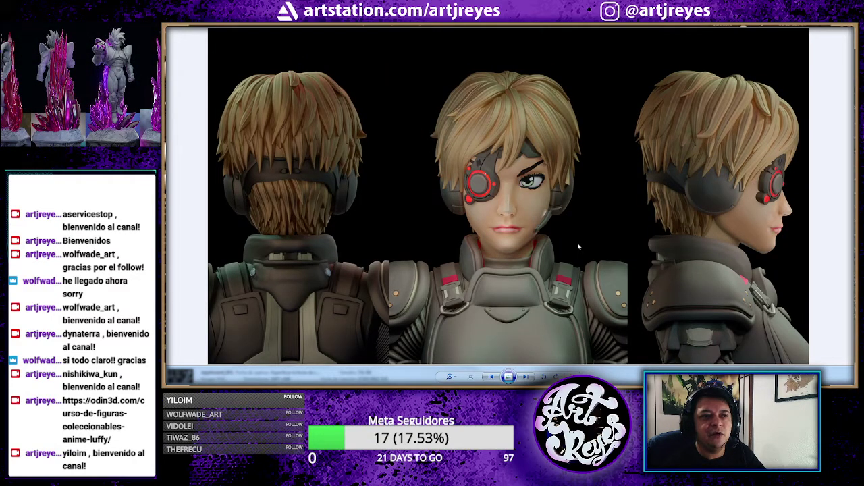
{"action": "key", "text": "Right"}
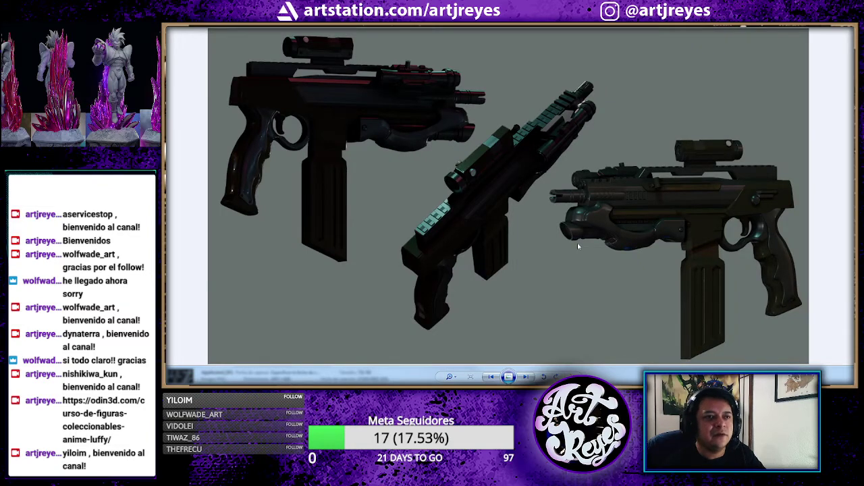
- Cycle between the grey three-view statue sculpt, gun render and head and body close-ups
{"action": "key", "text": "Right"}
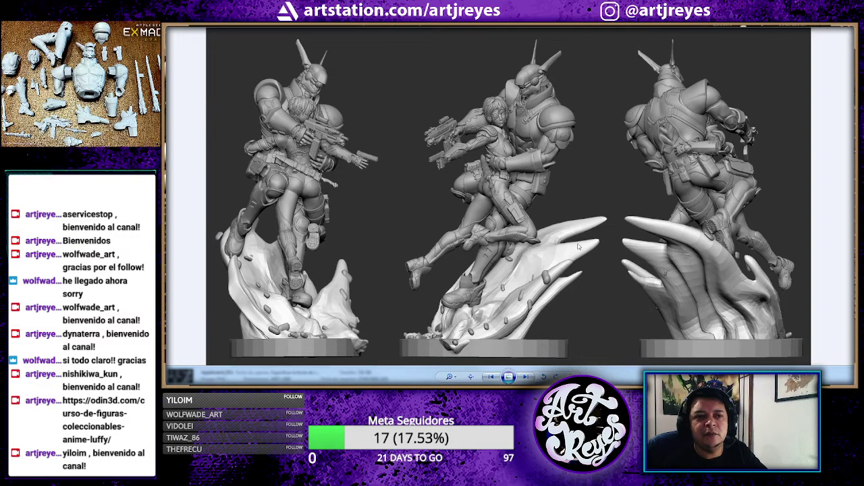
{"action": "key", "text": "Right"}
{"action": "key", "text": "Right"}
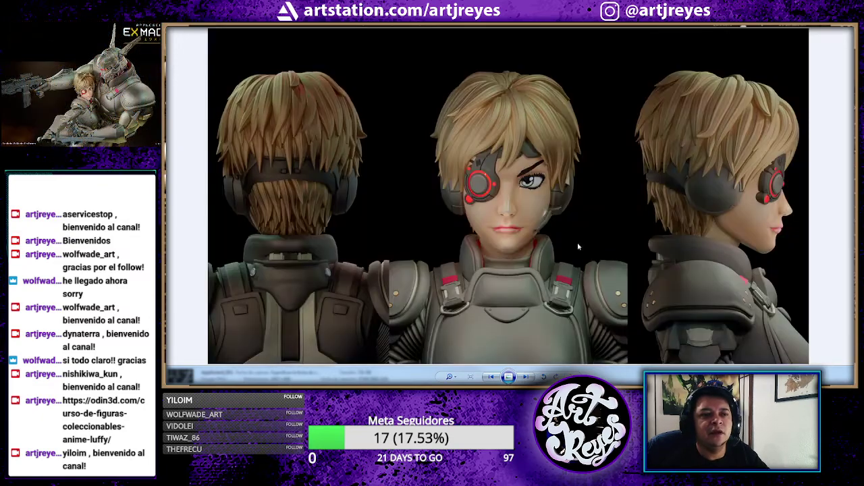
{"action": "key", "text": "Right"}
{"action": "key", "text": "Right"}
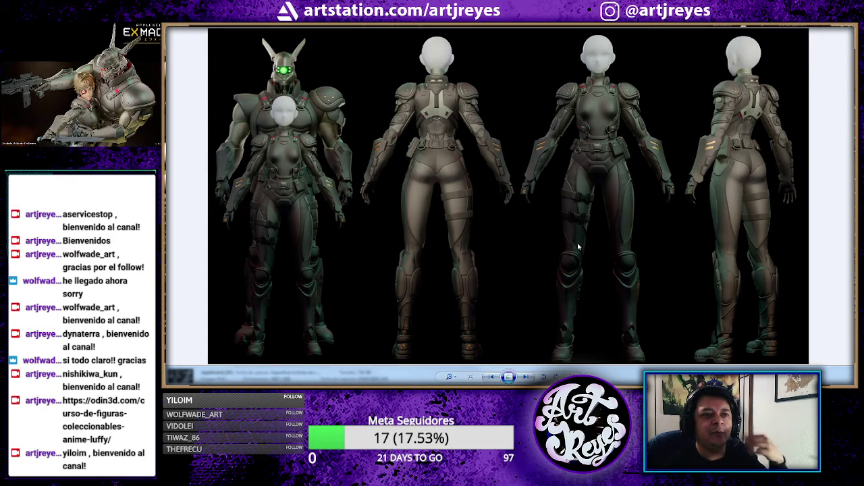
{"action": "key", "text": "Right"}
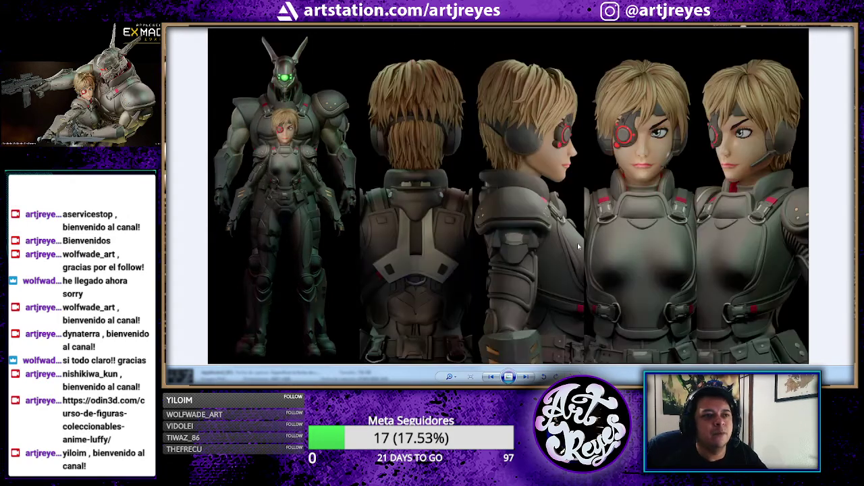
{"action": "key", "text": "Right"}
{"action": "key", "text": "Right"}
{"action": "key", "text": "Right"}
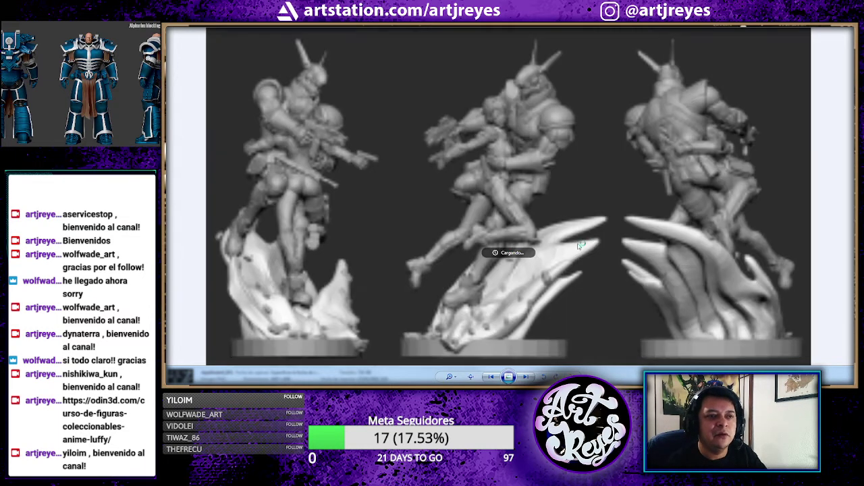
- Advance past sculpt comparisons, the girl's face and coloured-base statue to the numbered breakdown
{"action": "key", "text": "Right"}
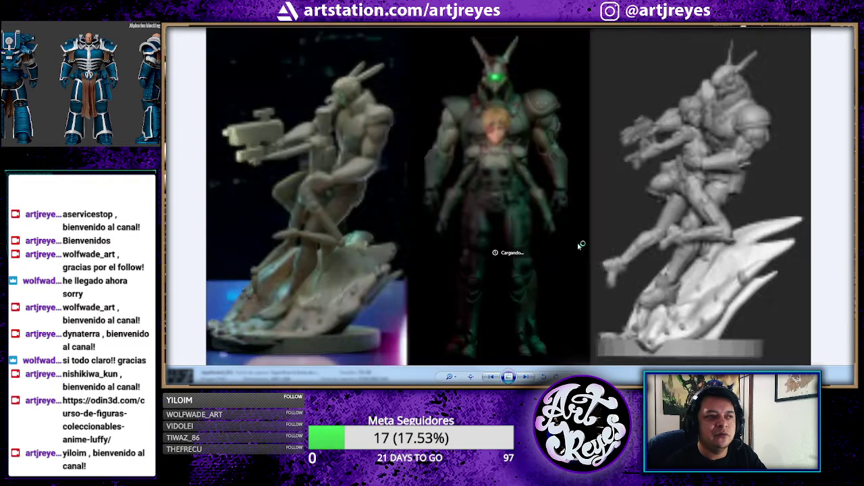
{"action": "key", "text": "Right"}
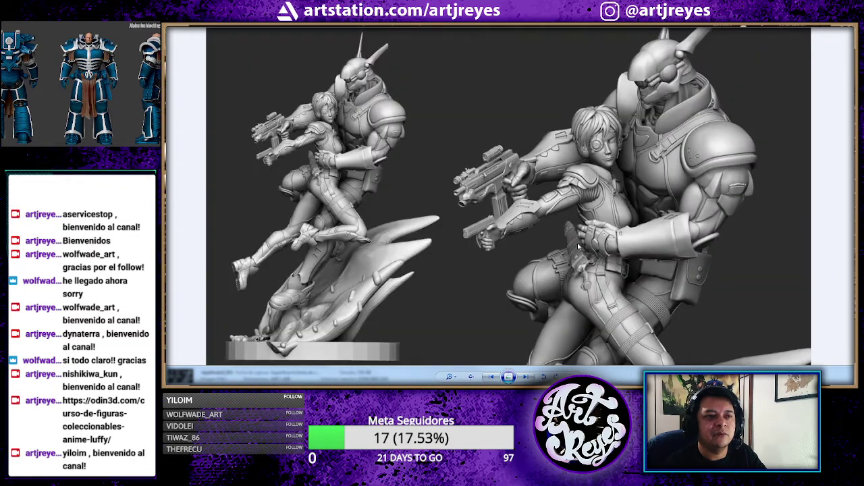
{"action": "key", "text": "Right"}
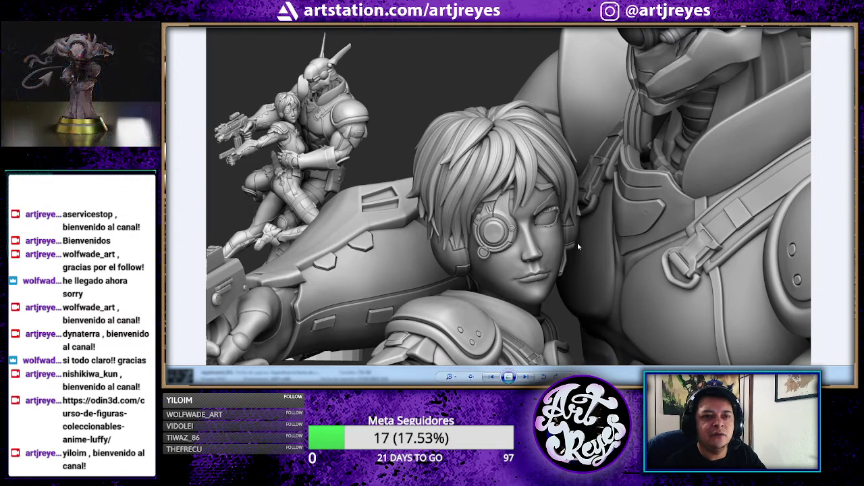
{"action": "key", "text": "Right"}
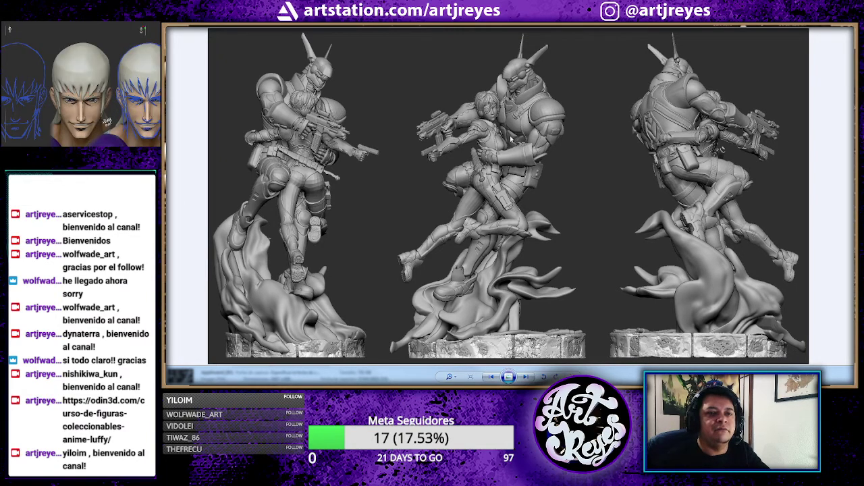
{"action": "key", "text": "Right"}
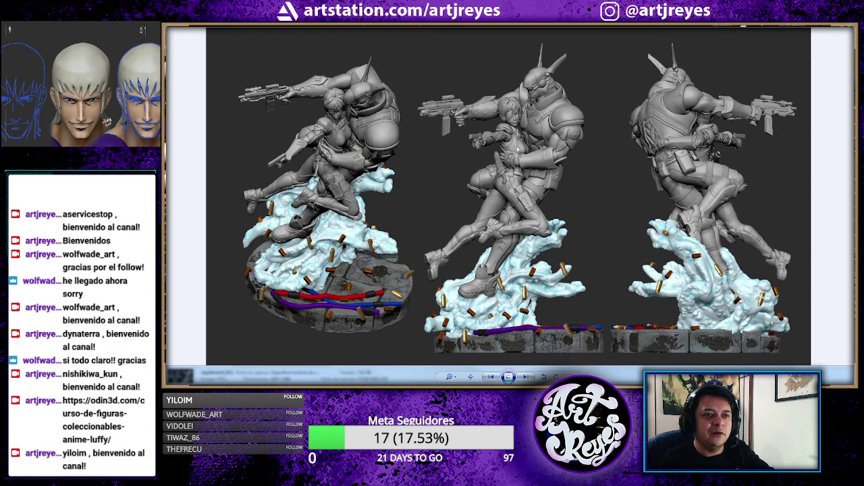
{"action": "key", "text": "Right"}
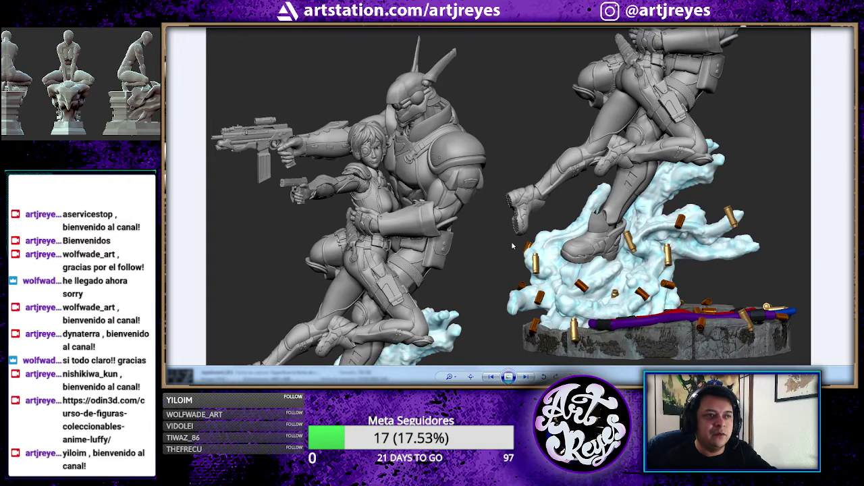
{"action": "scroll", "coordinate": [512, 246], "scroll_direction": "down", "scroll_amount": 1}
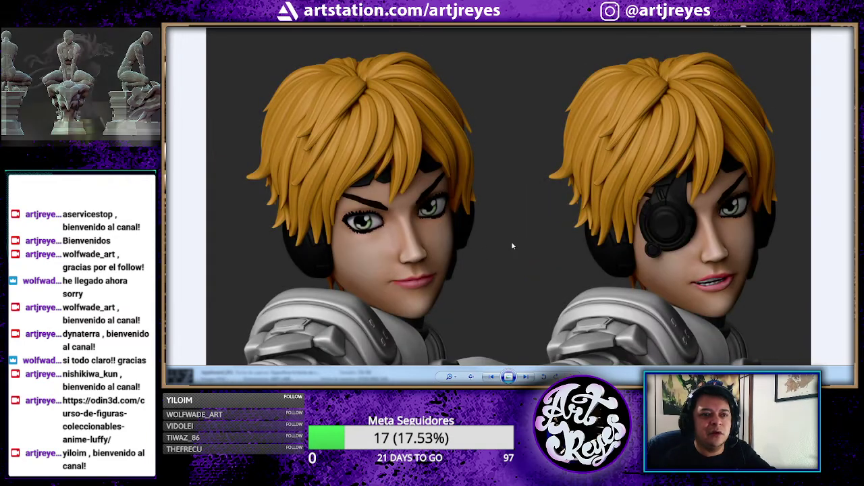
{"action": "scroll", "coordinate": [512, 246], "scroll_direction": "down", "scroll_amount": 1}
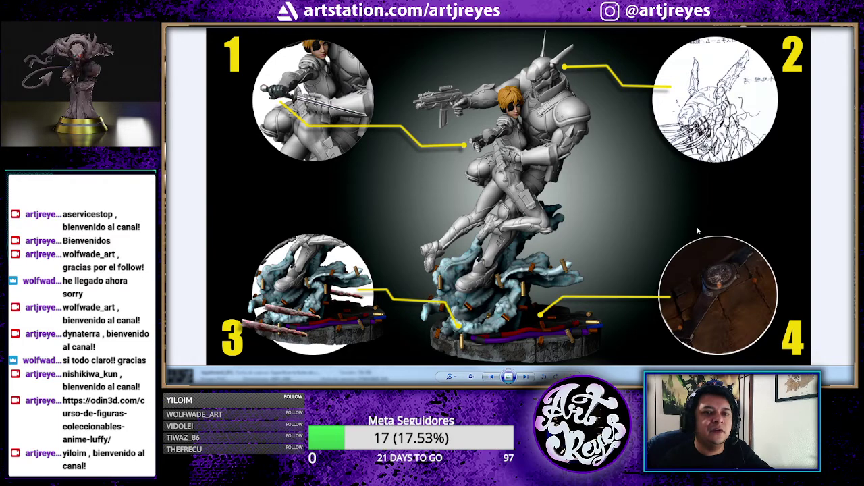
- Move past the statue base close-up to the colour-coded three-view render
{"action": "scroll", "coordinate": [699, 231], "scroll_direction": "down", "scroll_amount": 1}
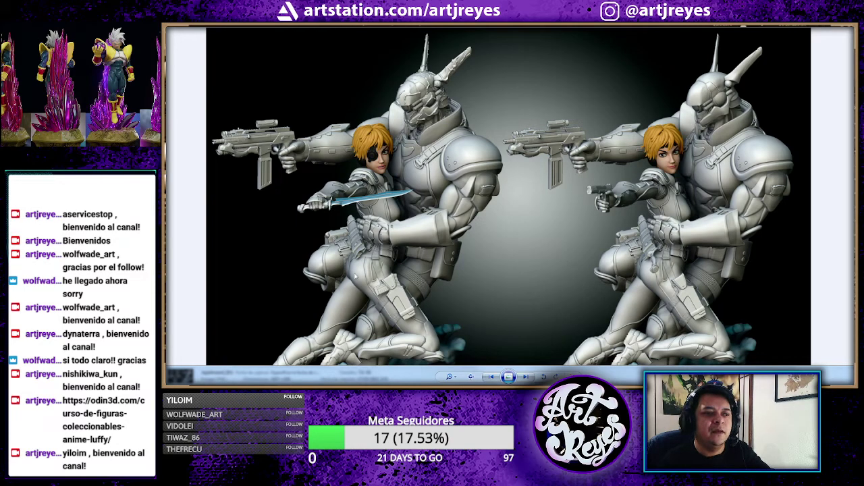
{"action": "key", "text": "Right"}
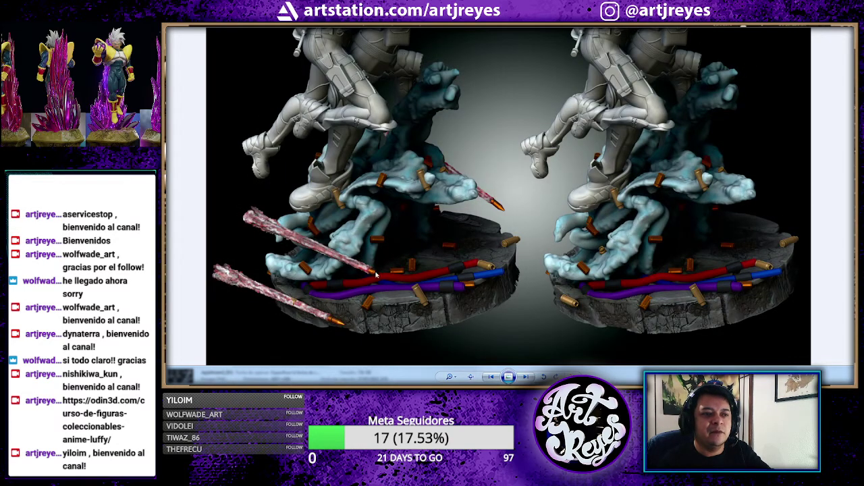
{"action": "key", "text": "Right"}
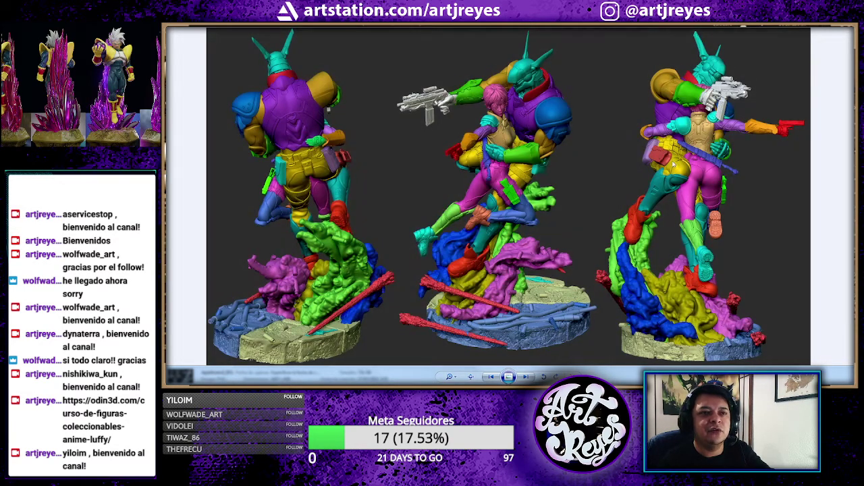
- Browse the exploded parts view, Normal/Extra version comparison and grey Ex Machina renders
{"action": "key", "text": "Right"}
{"action": "key", "text": "Right"}
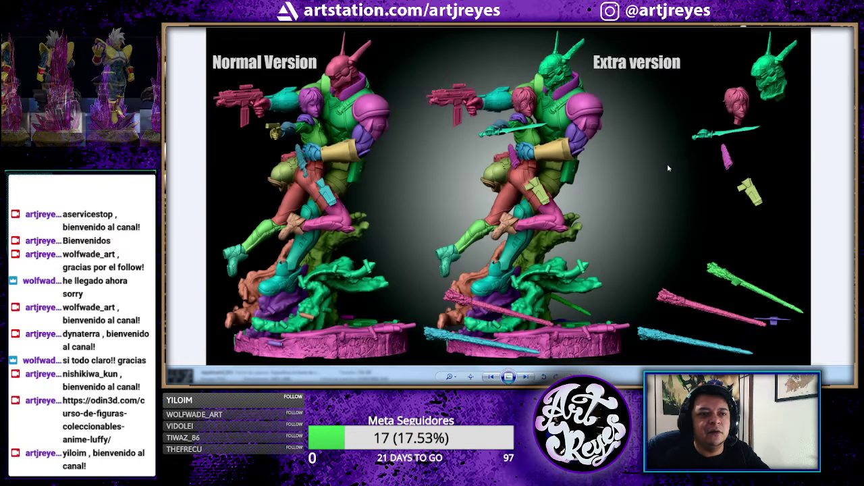
{"action": "key", "text": "Right"}
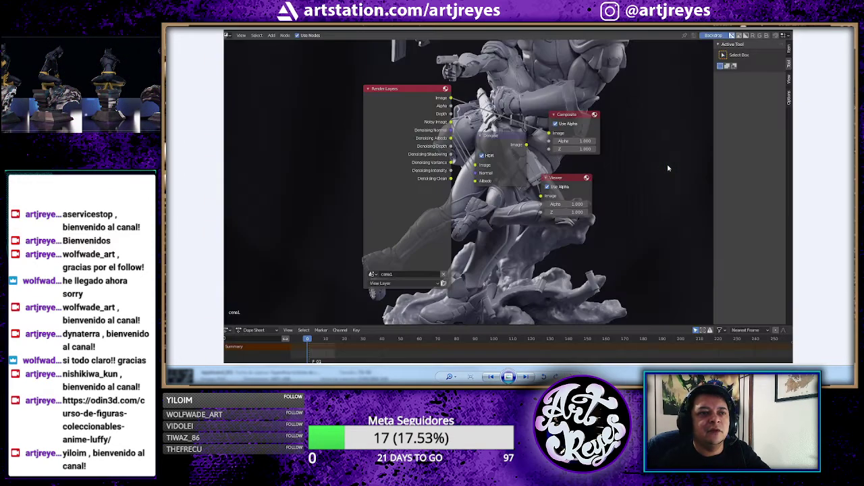
{"action": "key", "text": "Right"}
{"action": "key", "text": "Right"}
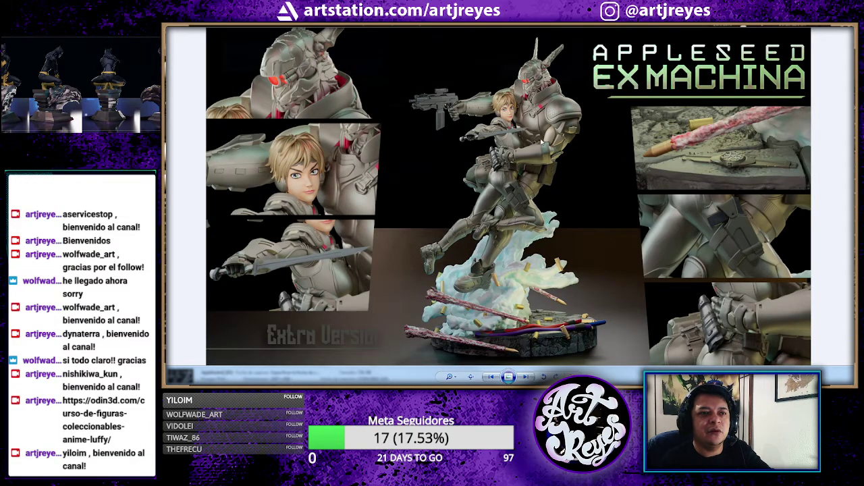
{"action": "key", "text": "Right"}
{"action": "key", "text": "Right"}
{"action": "key", "text": "Right"}
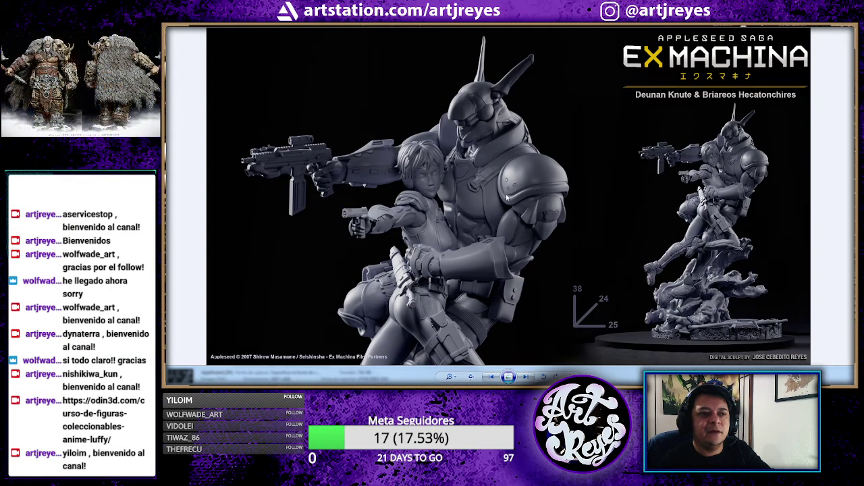
{"action": "key", "text": "Left"}
{"action": "key", "text": "Left"}
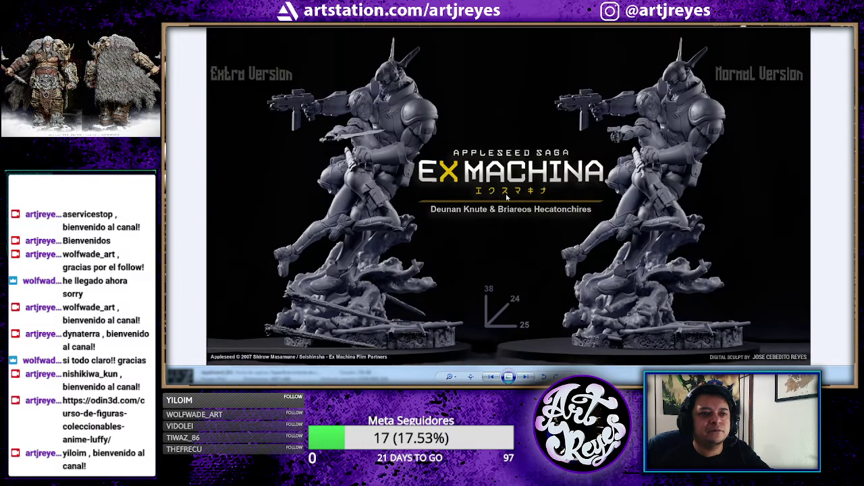
{"action": "key", "text": "Left"}
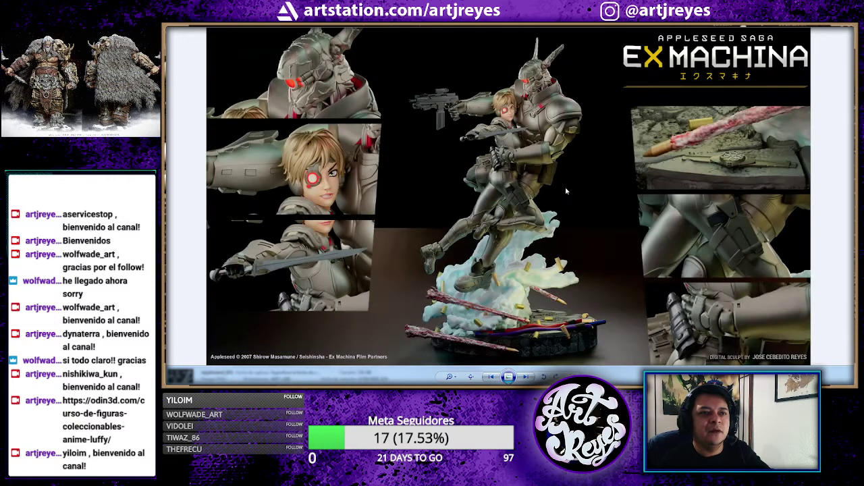
{"action": "key", "text": "Left"}
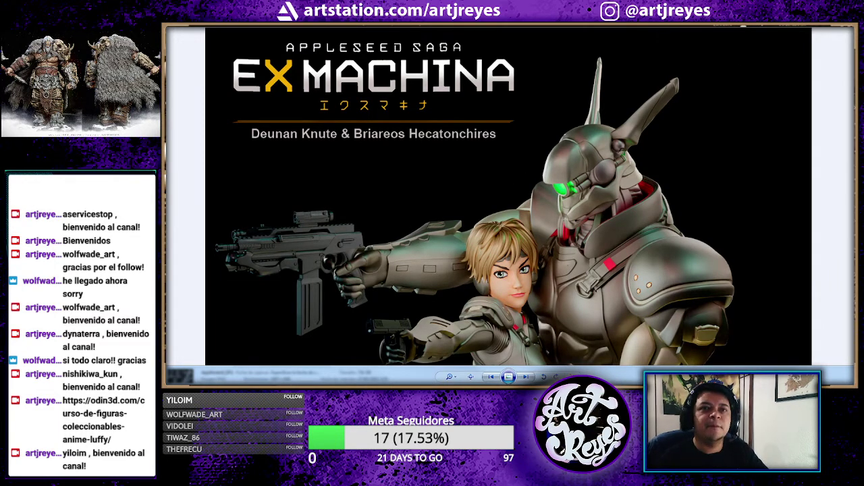
- Look through the printed statue photos and colour-coded parts breakdown, then close the viewer
{"action": "scroll", "coordinate": [791, 50], "scroll_direction": "down", "scroll_amount": 1}
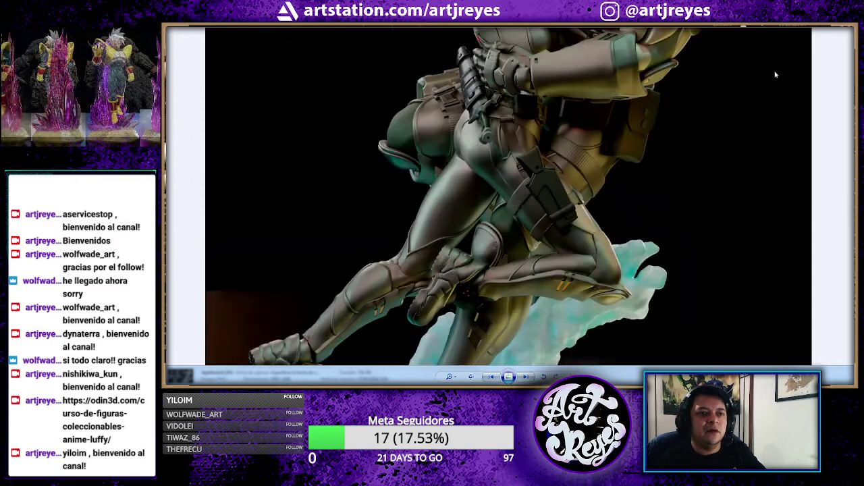
{"action": "scroll", "coordinate": [787, 58], "scroll_direction": "down", "scroll_amount": 1}
{"action": "scroll", "coordinate": [780, 67], "scroll_direction": "down", "scroll_amount": 1}
{"action": "scroll", "coordinate": [777, 73], "scroll_direction": "down", "scroll_amount": 1}
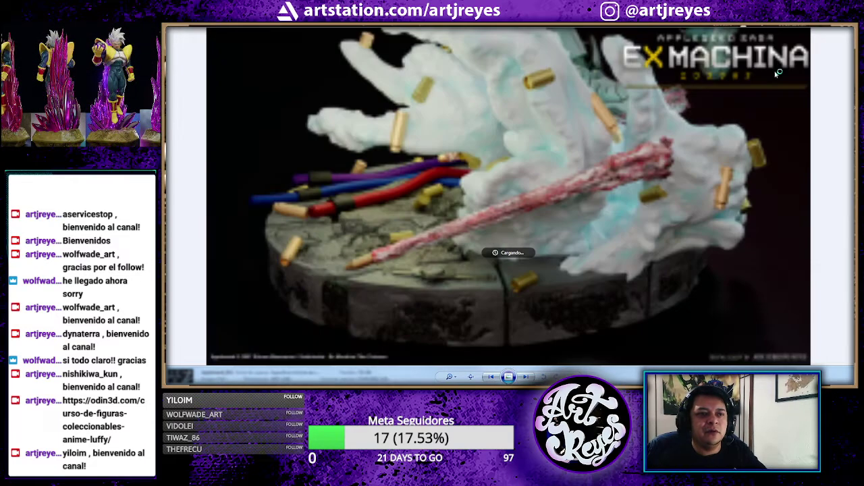
{"action": "scroll", "coordinate": [777, 74], "scroll_direction": "down", "scroll_amount": 1}
{"action": "scroll", "coordinate": [777, 75], "scroll_direction": "down", "scroll_amount": 1}
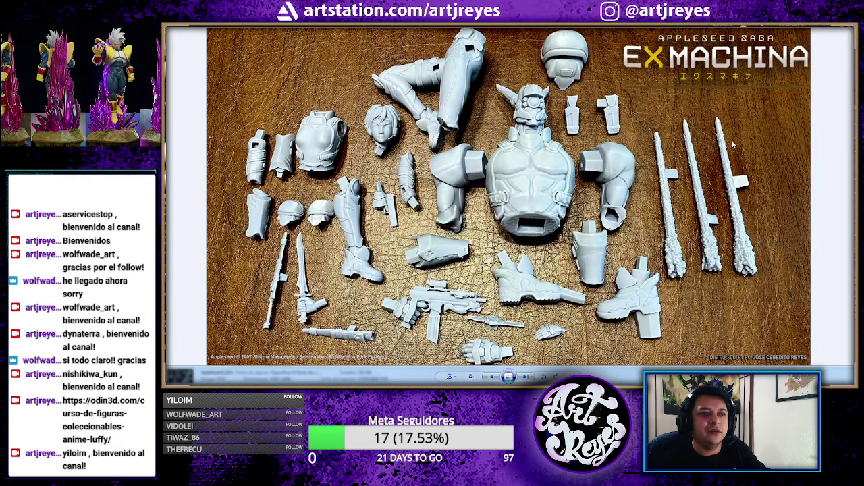
{"action": "scroll", "coordinate": [732, 142], "scroll_direction": "down", "scroll_amount": 1}
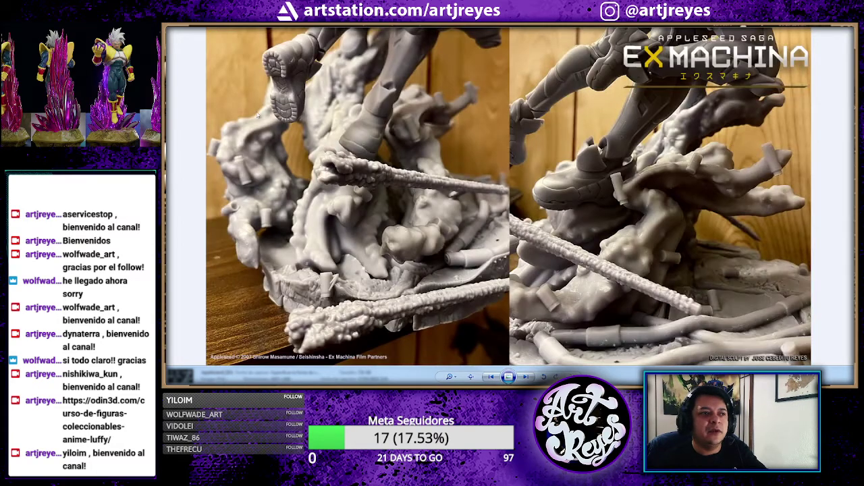
{"action": "scroll", "coordinate": [633, 200], "scroll_direction": "down", "scroll_amount": 1}
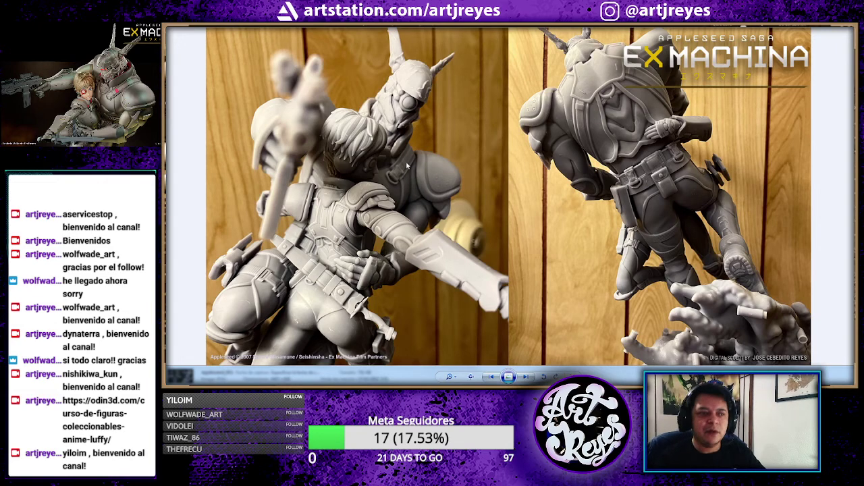
{"action": "key", "text": "Right"}
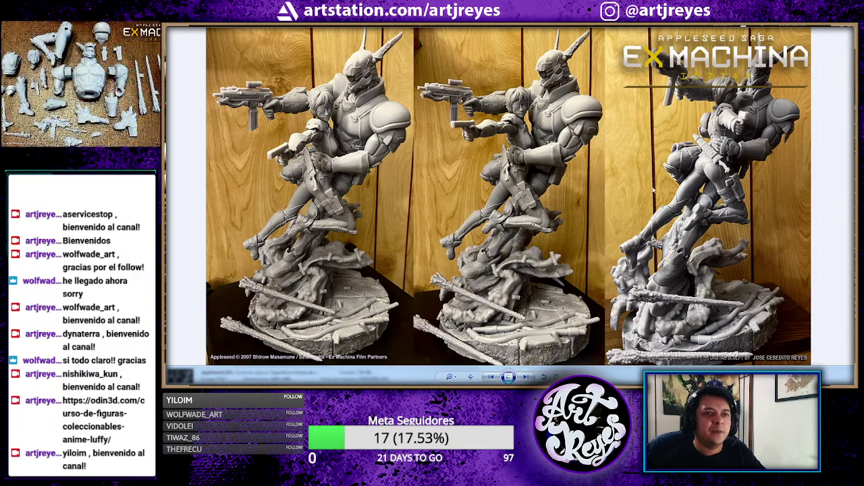
{"action": "key", "text": "Right"}
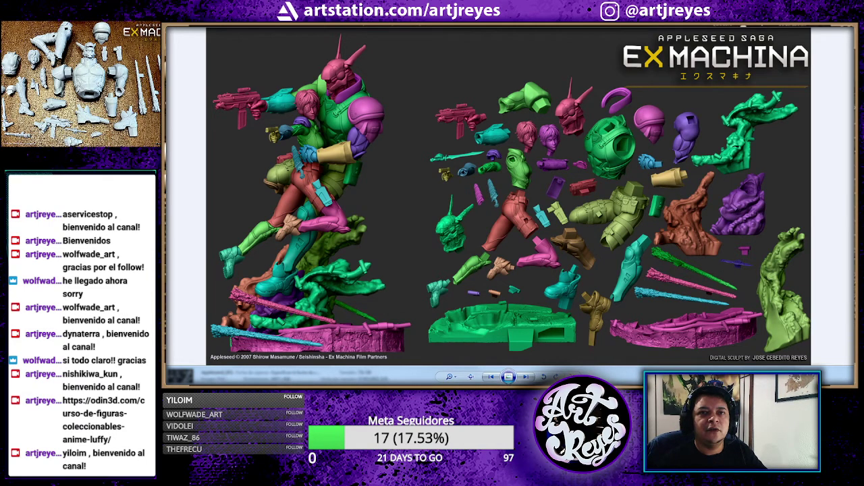
{"action": "key", "text": "alt+F4"}
- Open 'Referencias Rogal Dorn' from the Alpharius vs Rogal Dorn > 4_Renders folder
{"action": "left_click", "coordinate": [613, 297]}
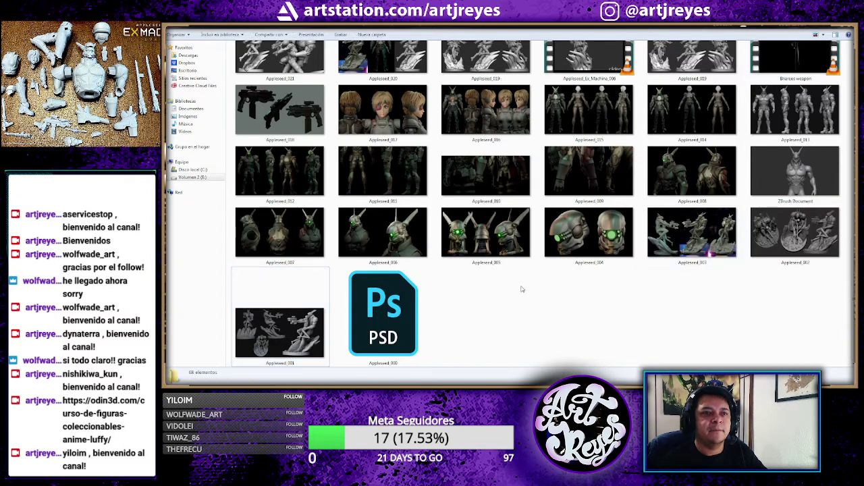
{"action": "scroll", "coordinate": [520, 289], "scroll_direction": "up", "scroll_amount": 5}
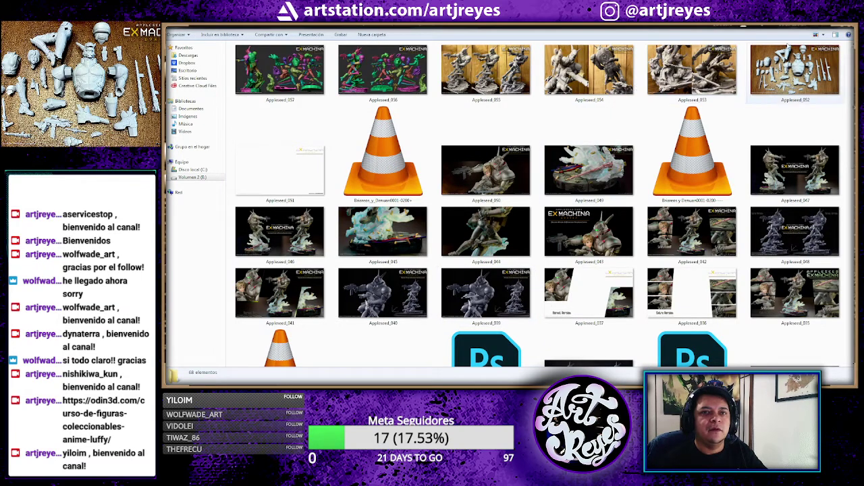
{"action": "key", "text": "BackSpace"}
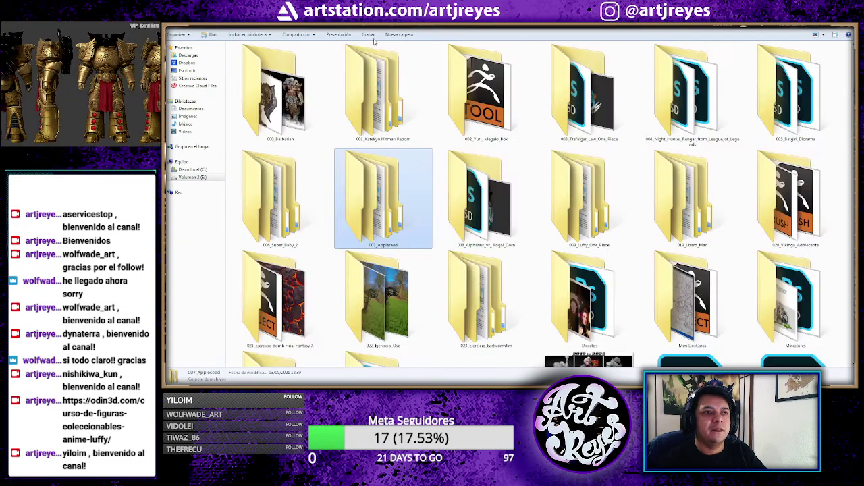
{"action": "double_click", "coordinate": [492, 211]}
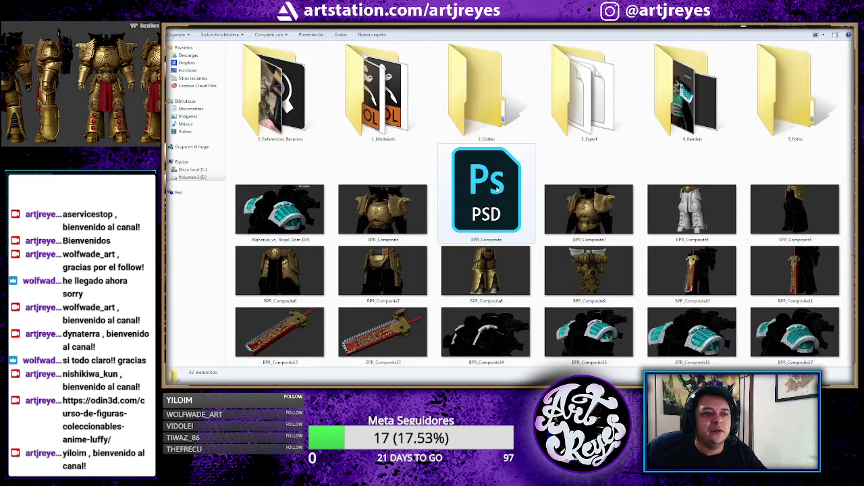
{"action": "double_click", "coordinate": [708, 107]}
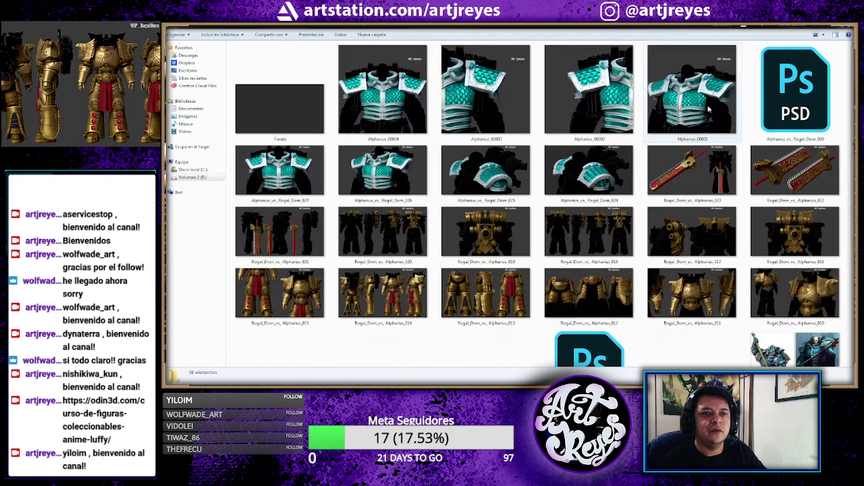
{"action": "scroll", "coordinate": [596, 236], "scroll_direction": "down", "scroll_amount": 3}
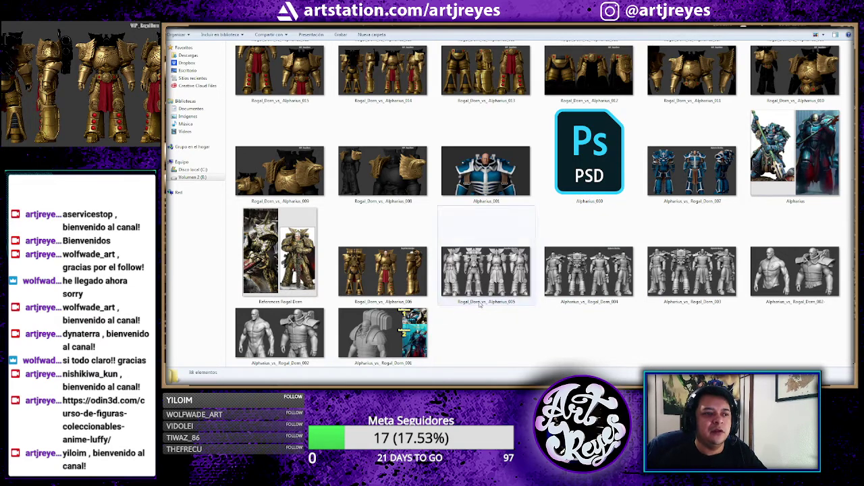
{"action": "double_click", "coordinate": [278, 270]}
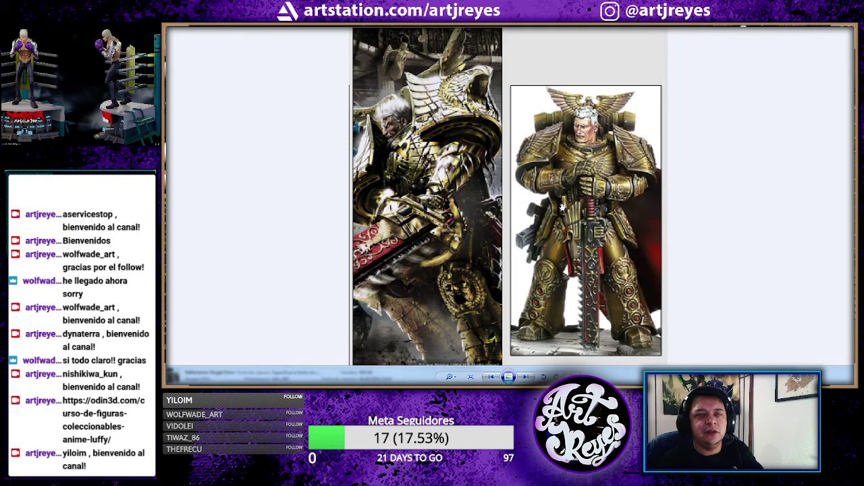
- Compare the gold and blue-and-red armour references, then close Photo Viewer back to the render folder
{"action": "key", "text": "Right"}
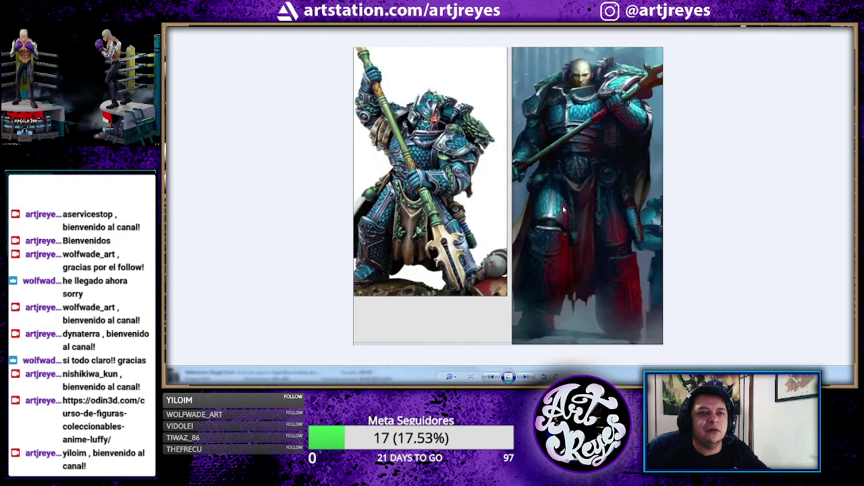
{"action": "key", "text": "Left"}
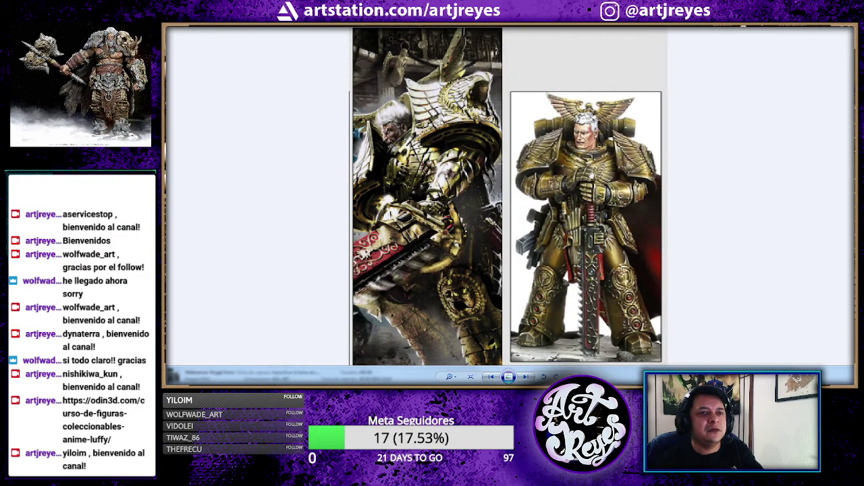
{"action": "key", "text": "Right"}
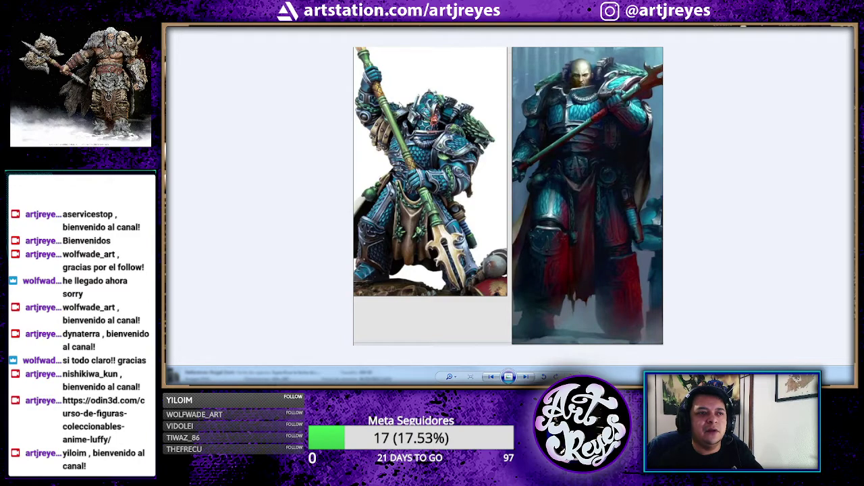
{"action": "key", "text": "Left"}
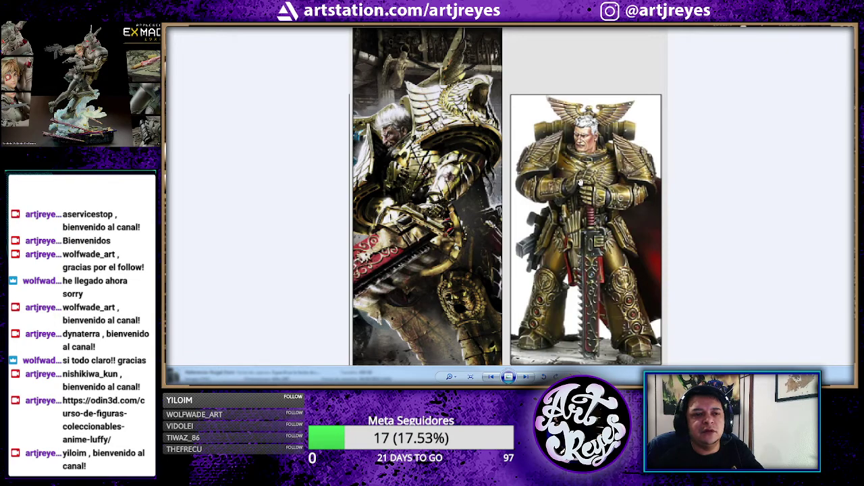
{"action": "key", "text": "Right"}
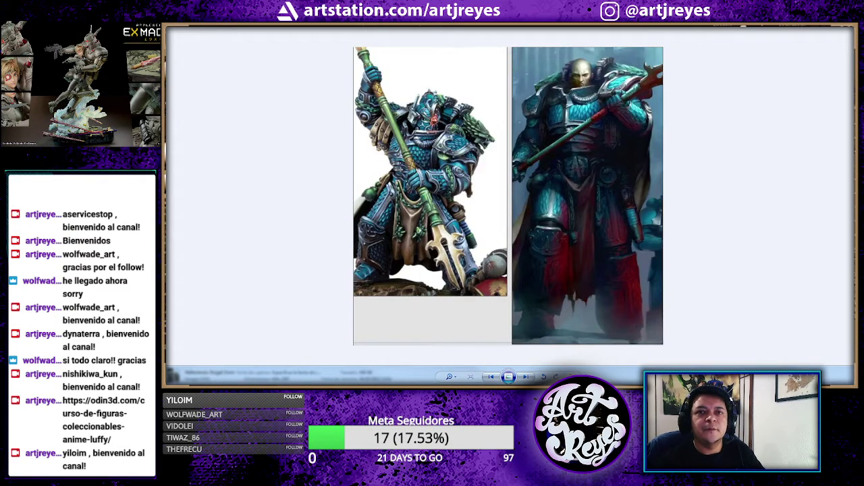
{"action": "key", "text": "alt+F4"}
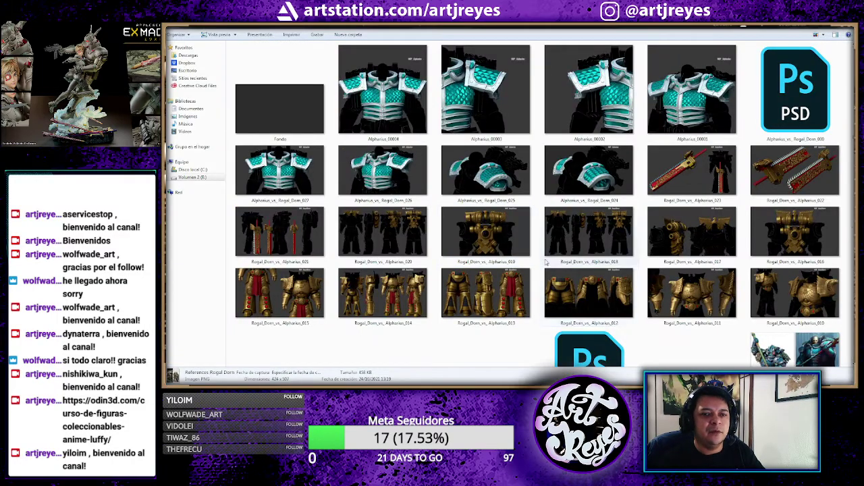
- Open a Rogal Dorn render and step through the torso and leg renders to the full-body view
{"action": "scroll", "coordinate": [547, 262], "scroll_direction": "down", "scroll_amount": 3}
{"action": "double_click", "coordinate": [412, 175]}
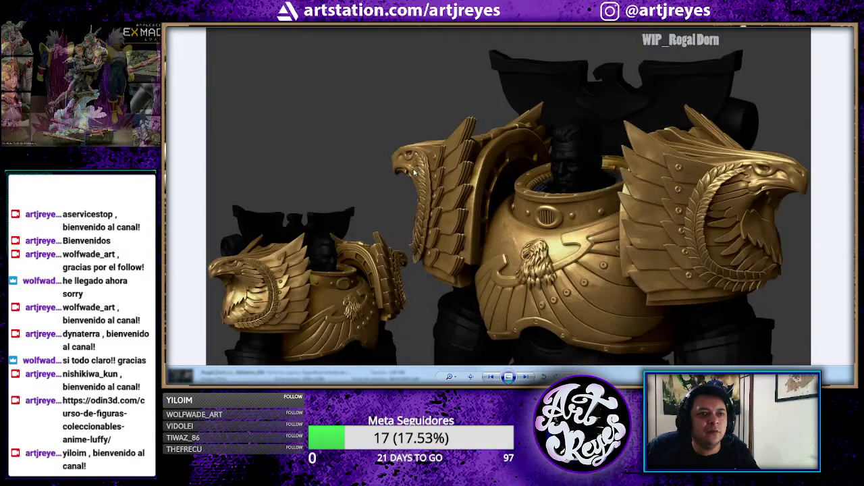
{"action": "key", "text": "Right"}
{"action": "key", "text": "Right"}
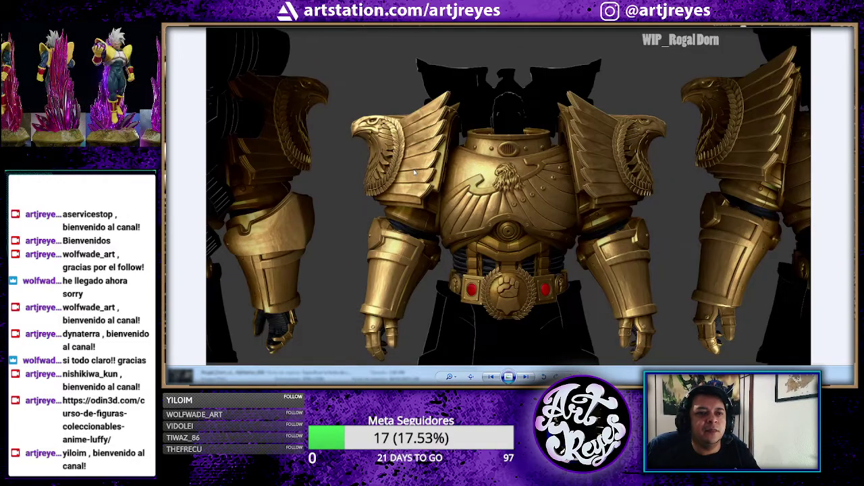
{"action": "key", "text": "Right"}
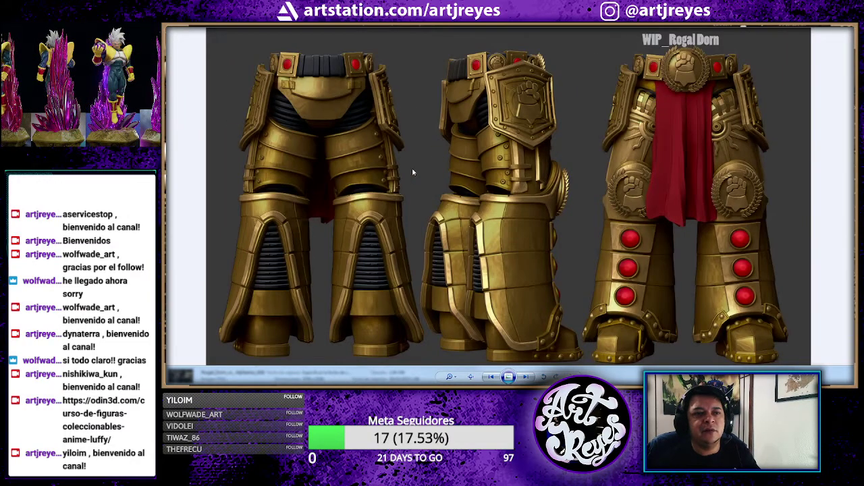
{"action": "key", "text": "Right"}
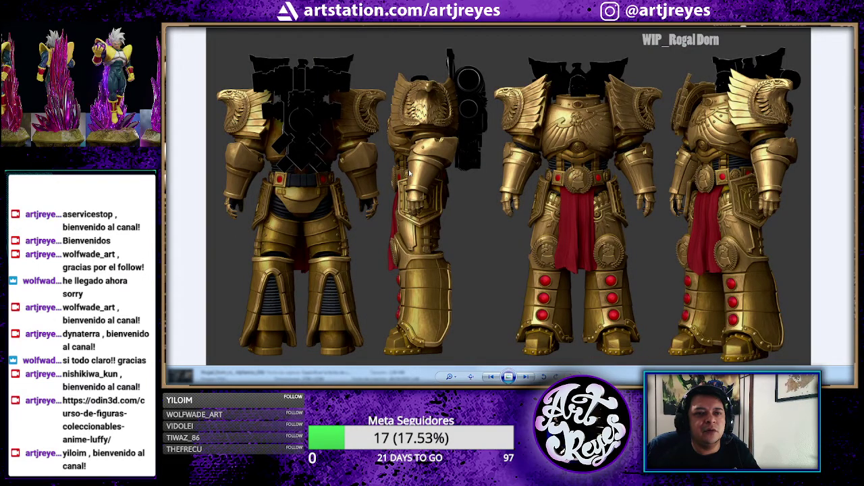
- Browse the backpack, body and sword renders, ending on the WIP_Alpharius shoulder render
{"action": "scroll", "coordinate": [409, 174], "scroll_direction": "up", "scroll_amount": 3}
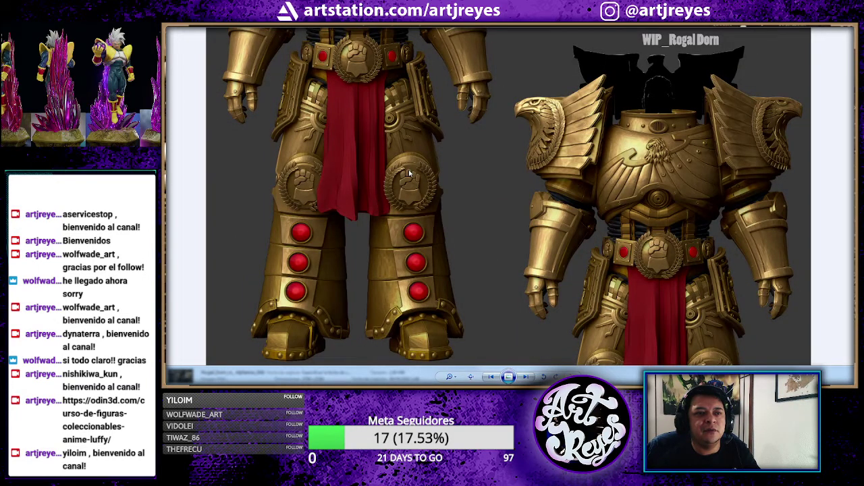
{"action": "key", "text": "Right"}
{"action": "key", "text": "Right"}
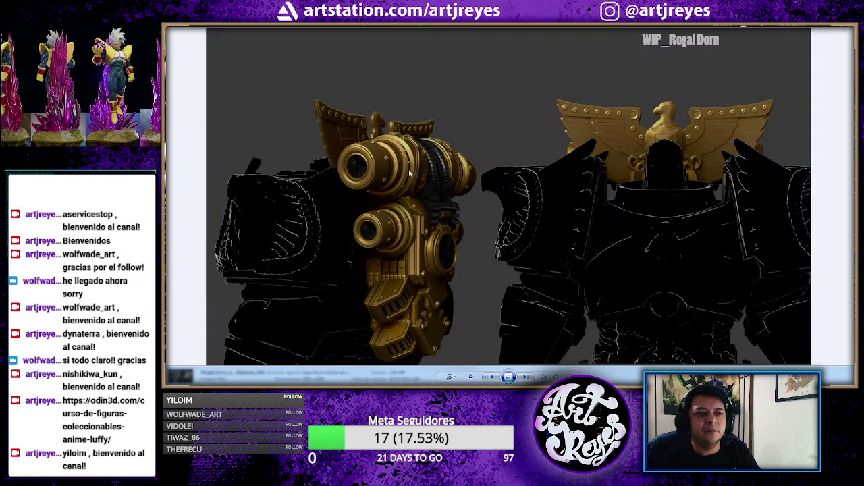
{"action": "key", "text": "Right"}
{"action": "key", "text": "Right"}
{"action": "key", "text": "Right"}
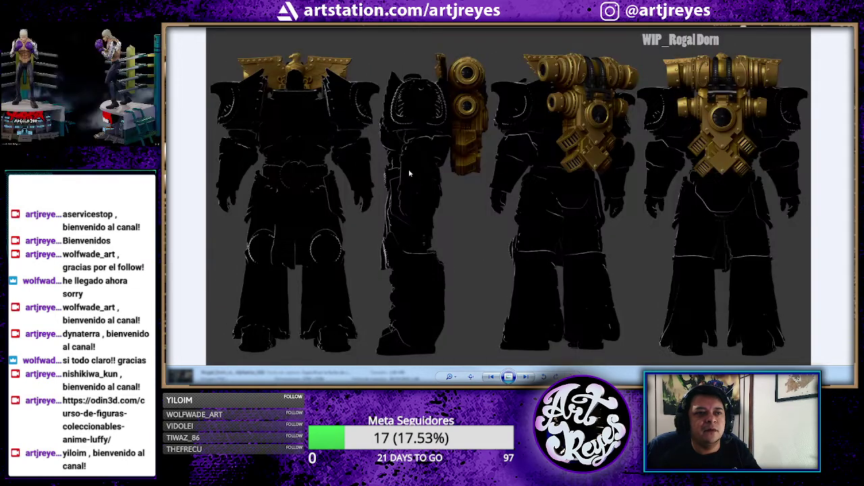
{"action": "key", "text": "Right"}
{"action": "key", "text": "Right"}
{"action": "key", "text": "Right"}
{"action": "key", "text": "Right"}
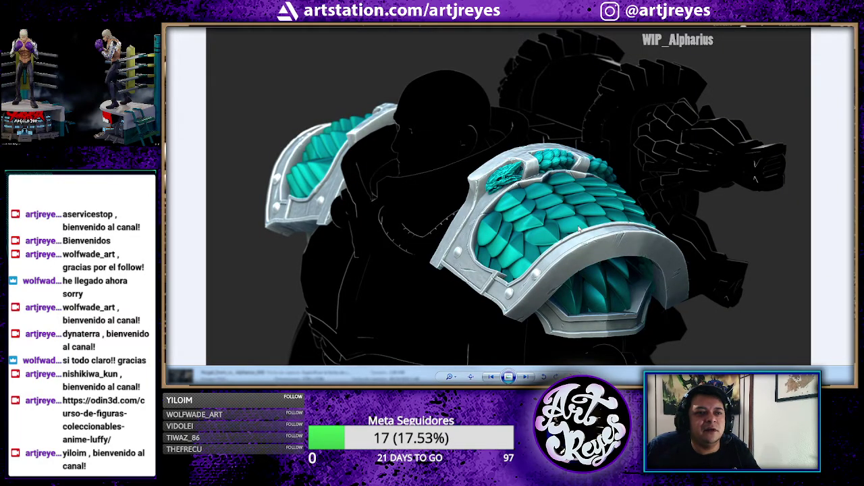
{"action": "key", "text": "Left"}
{"action": "key", "text": "Left"}
{"action": "key", "text": "Left"}
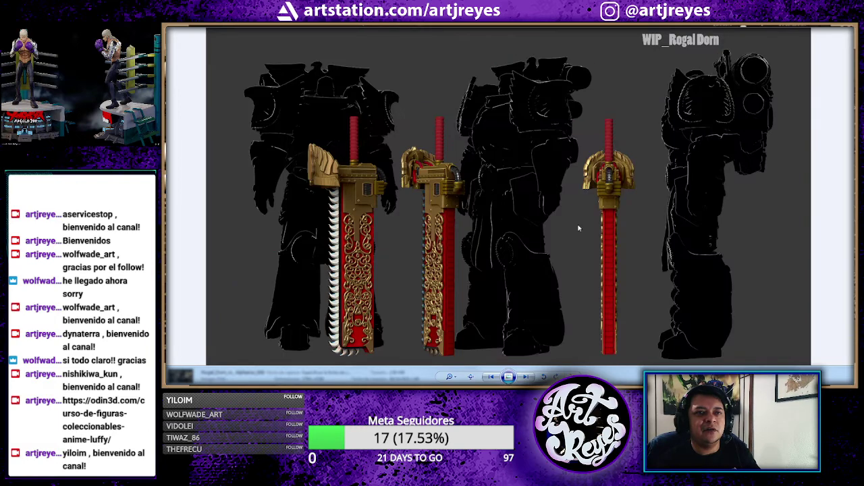
{"action": "key", "text": "Left"}
{"action": "key", "text": "Right"}
{"action": "key", "text": "Right"}
{"action": "key", "text": "Right"}
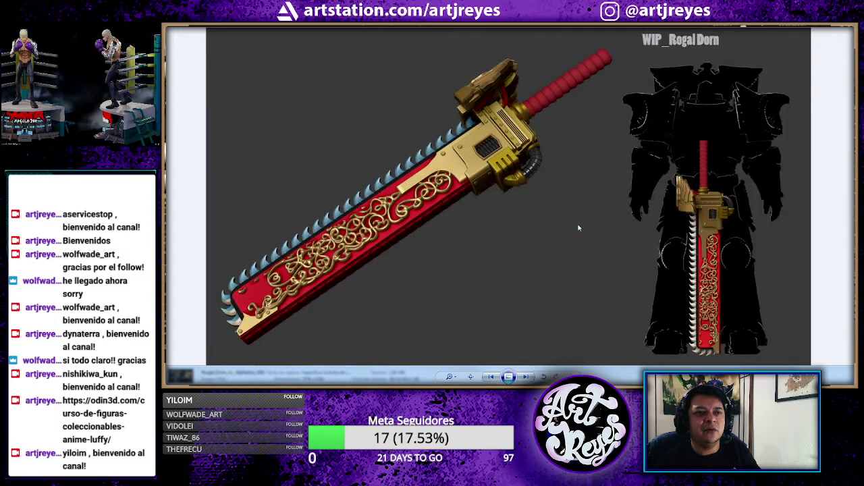
{"action": "key", "text": "Right"}
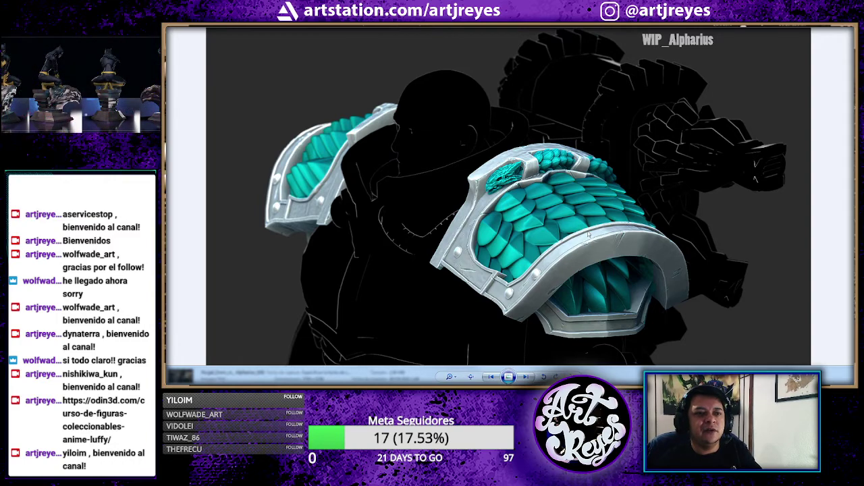
- Step through the Alpharius shoulder, chest and front-view renders, settling on the angled shoulder-pad close-up
{"action": "key", "text": "Right"}
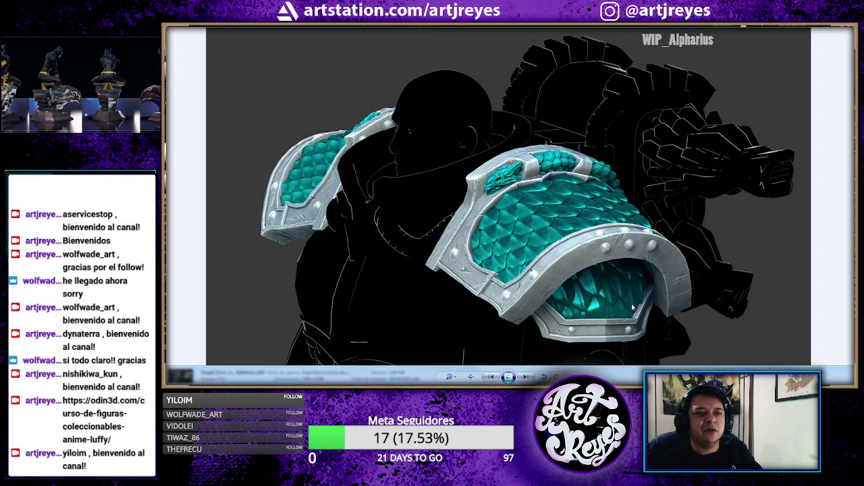
{"action": "key", "text": "Right"}
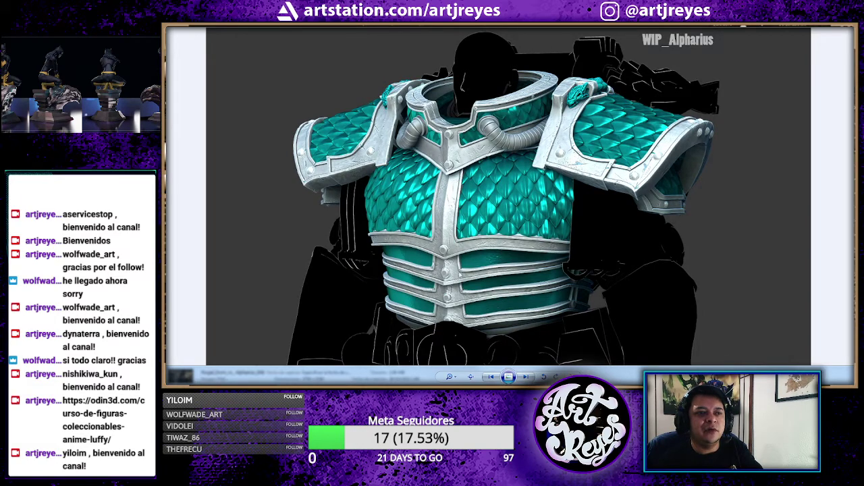
{"action": "key", "text": "Right"}
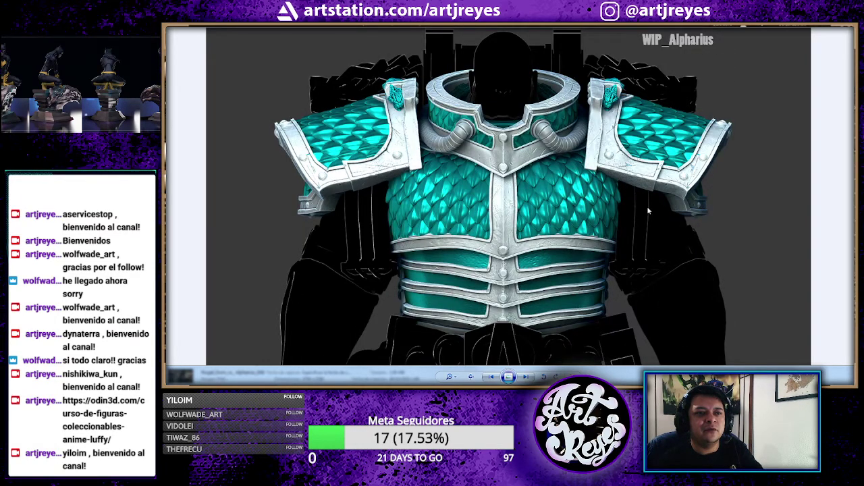
{"action": "key", "text": "Right"}
{"action": "key", "text": "Right"}
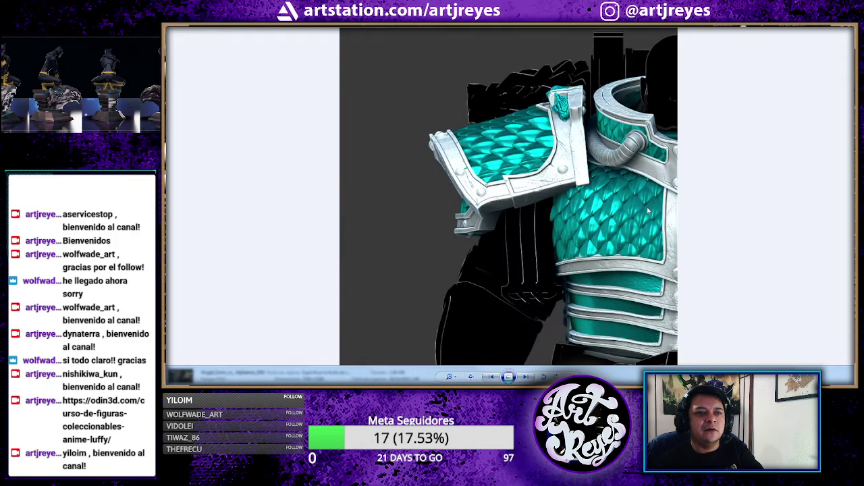
{"action": "key", "text": "Right"}
{"action": "key", "text": "Right"}
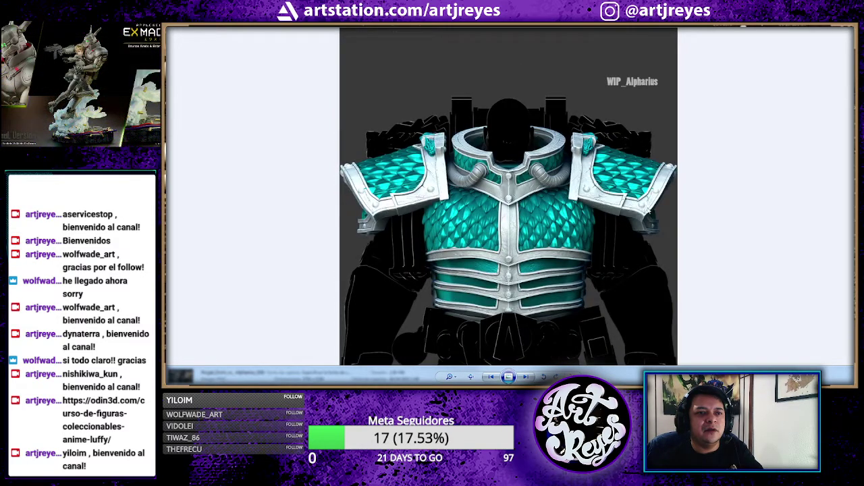
{"action": "key", "text": "Right"}
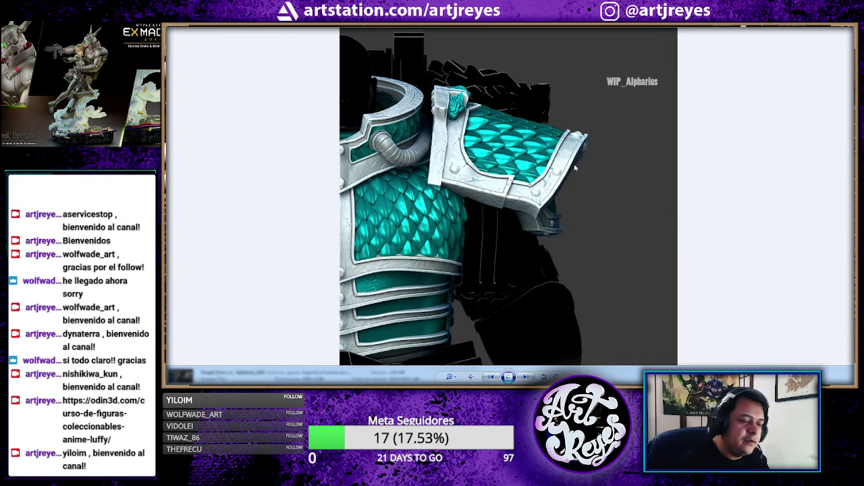
{"action": "key", "text": "Right"}
{"action": "key", "text": "Left"}
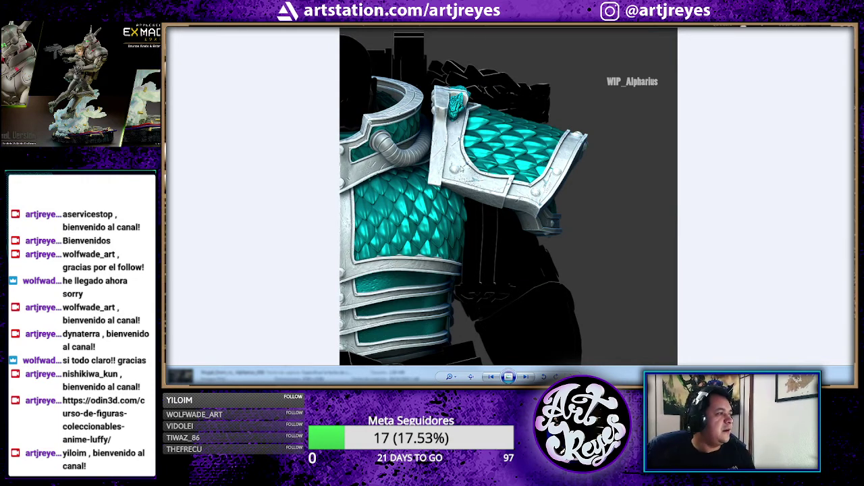
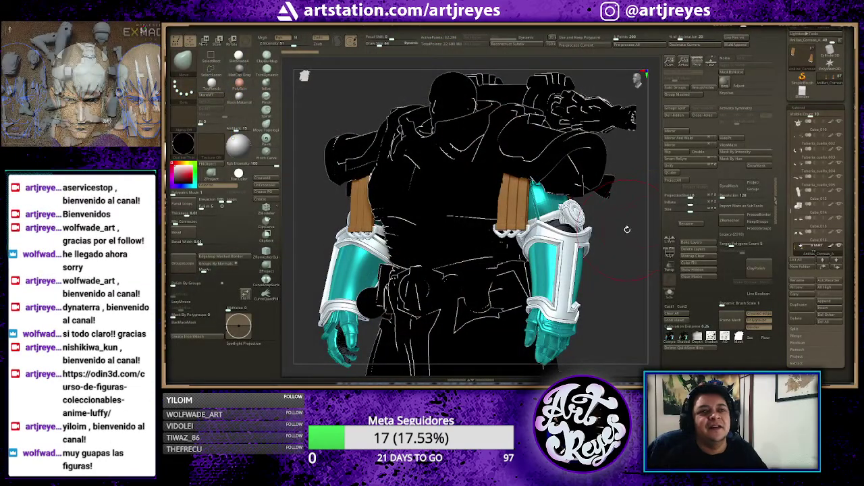
- Orbit the ZBrush figure round its back, right arm and legs, then return to the torso
{"action": "left_click_drag", "start_coordinate": [618, 231], "coordinate": [596, 229]}
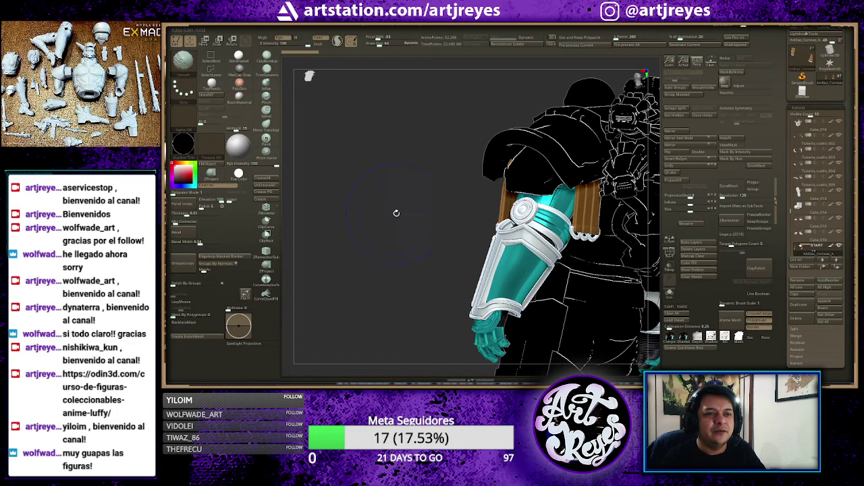
{"action": "mouse_move", "coordinate": [405, 214]}
{"action": "left_mouse_down"}
{"action": "mouse_move", "coordinate": [401, 220]}
{"action": "mouse_move", "coordinate": [355, 194]}
{"action": "left_mouse_up"}
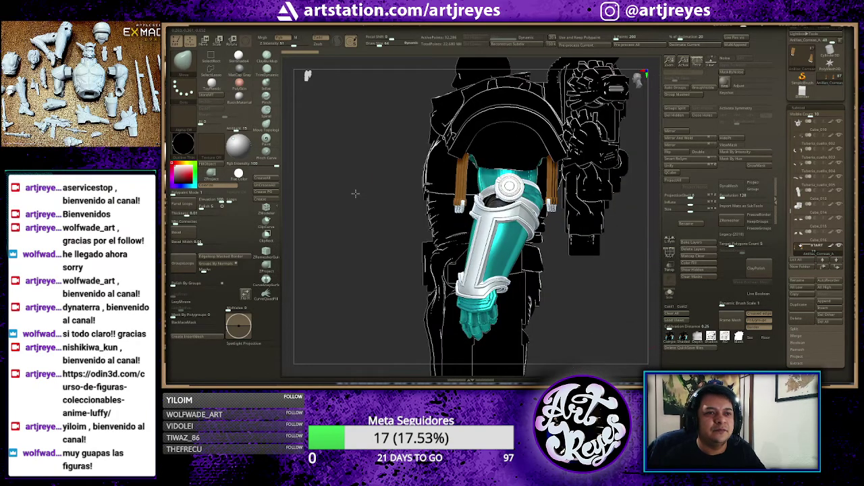
{"action": "mouse_move", "coordinate": [616, 299]}
{"action": "left_mouse_down"}
{"action": "mouse_move", "coordinate": [578, 295]}
{"action": "mouse_move", "coordinate": [501, 228]}
{"action": "left_mouse_up"}
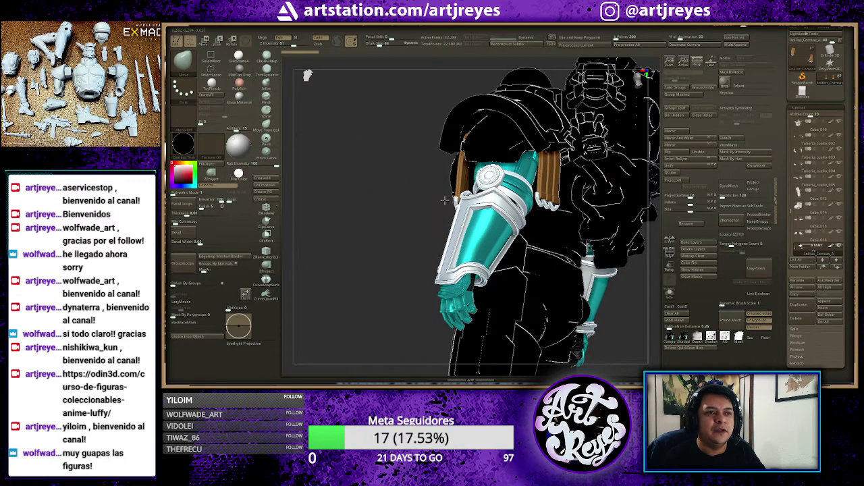
{"action": "left_click_drag", "start_coordinate": [440, 200], "coordinate": [533, 206]}
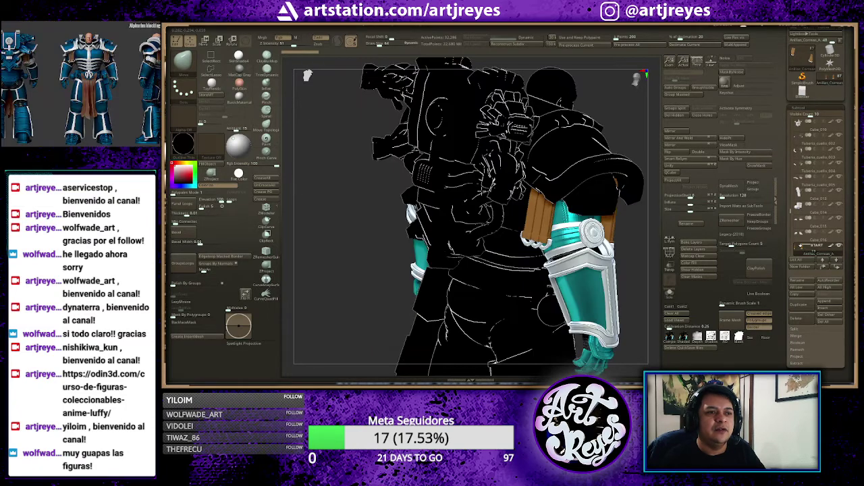
{"action": "left_click_drag", "start_coordinate": [473, 191], "coordinate": [425, 186]}
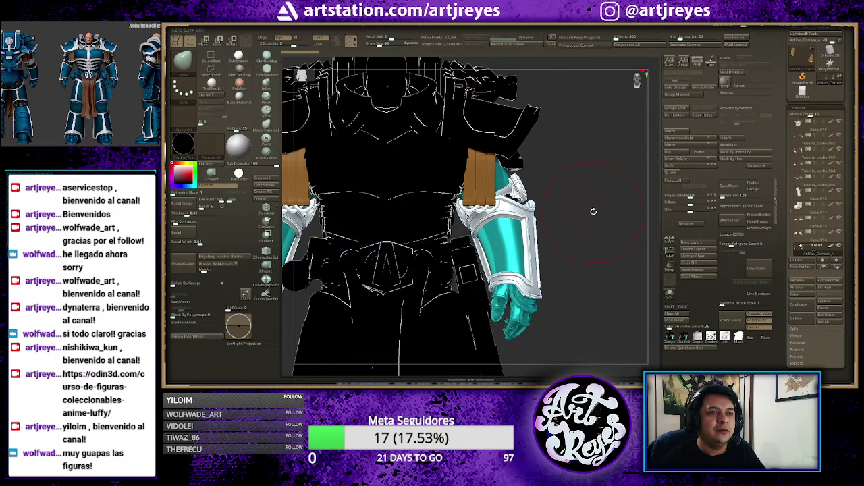
{"action": "mouse_move", "coordinate": [570, 210]}
{"action": "left_mouse_down"}
{"action": "mouse_move", "coordinate": [436, 183]}
{"action": "mouse_move", "coordinate": [593, 212]}
{"action": "mouse_move", "coordinate": [615, 181]}
{"action": "left_mouse_up"}
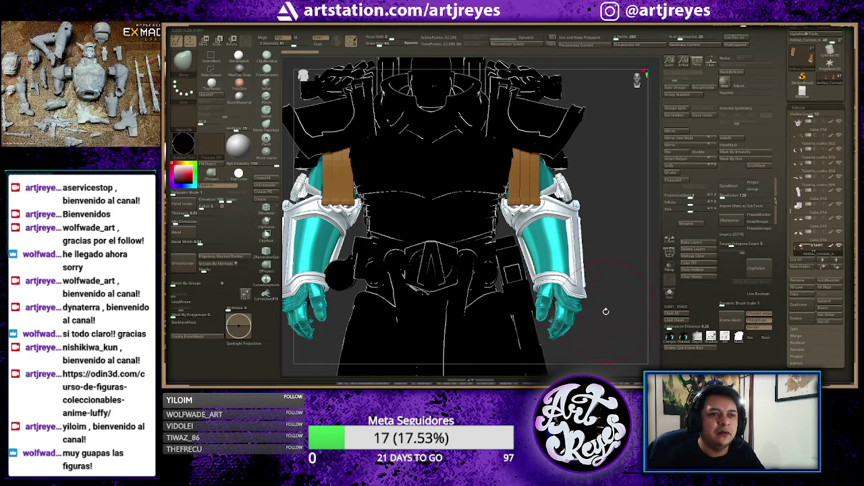
{"action": "left_click_drag", "start_coordinate": [609, 286], "coordinate": [610, 222], "text": "alt"}
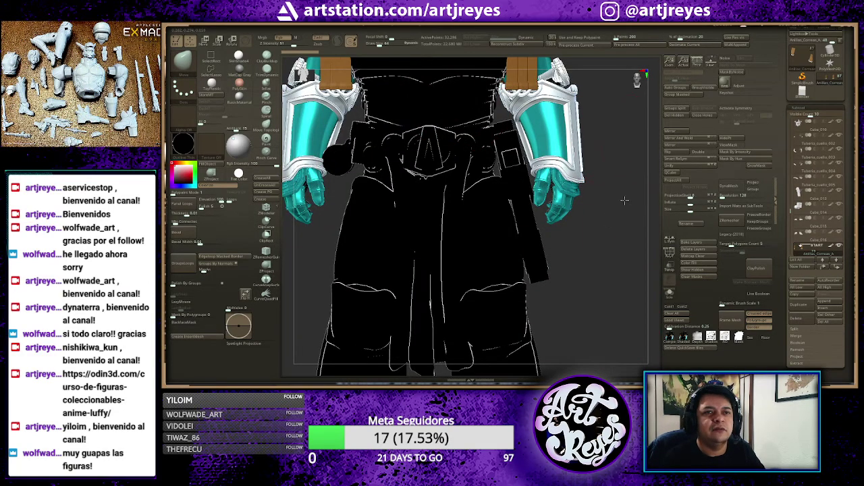
{"action": "mouse_move", "coordinate": [625, 200]}
{"action": "left_mouse_down", "text": "alt"}
{"action": "mouse_move", "coordinate": [625, 214]}
{"action": "mouse_move", "coordinate": [572, 202]}
{"action": "mouse_move", "coordinate": [628, 217]}
{"action": "mouse_move", "coordinate": [616, 204]}
{"action": "left_mouse_up", "text": "alt"}
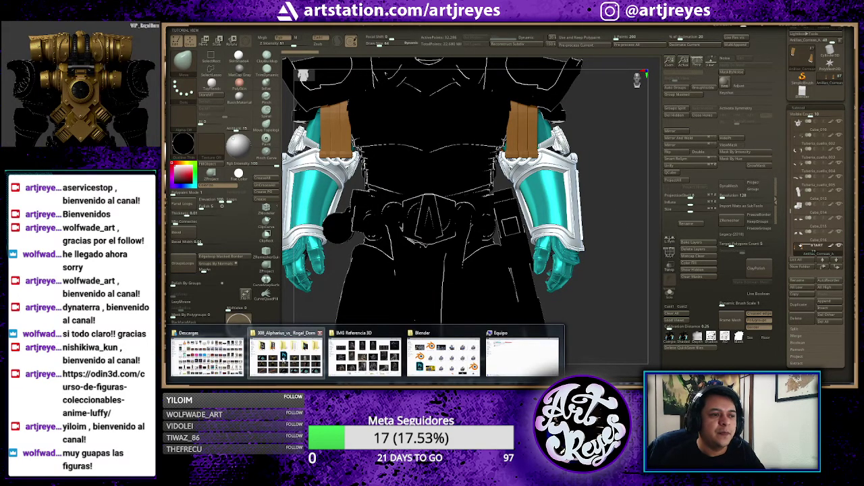
- Look inside the 1_Modelado project folder, then return to ZBrush
{"action": "left_click", "coordinate": [284, 356]}
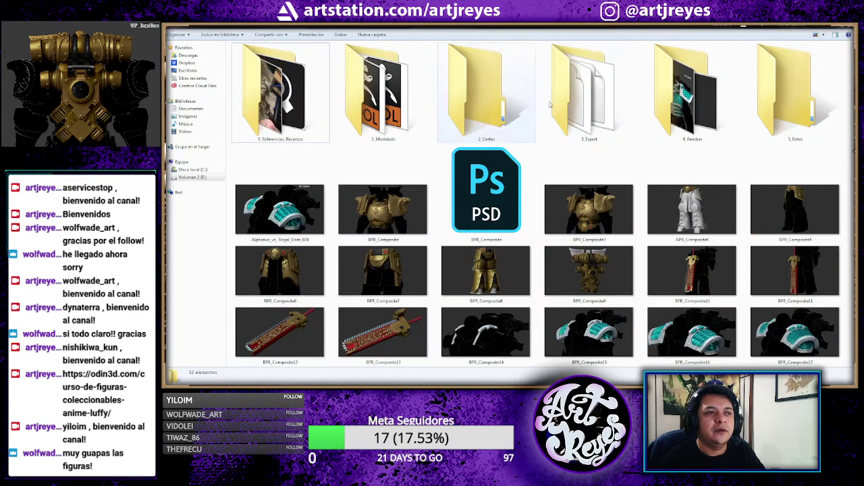
{"action": "double_click", "coordinate": [407, 99]}
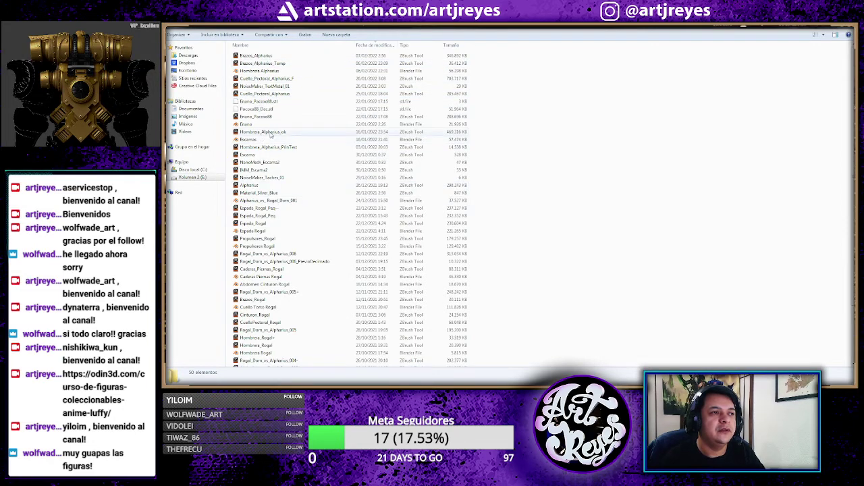
{"action": "key", "text": "BackSpace"}
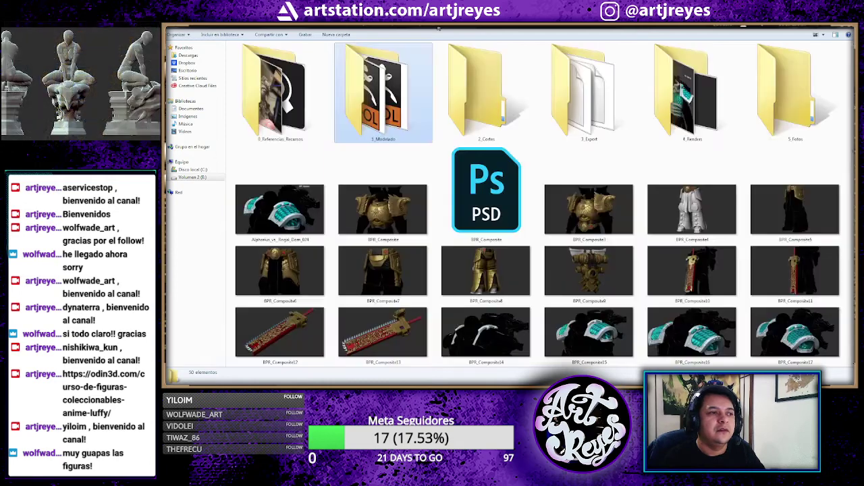
{"action": "left_click", "coordinate": [540, 160]}
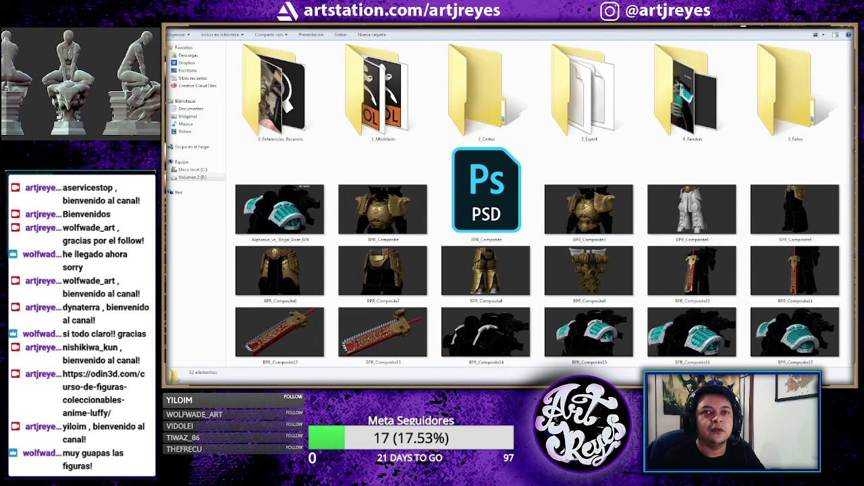
{"action": "key", "text": "alt+Tab"}
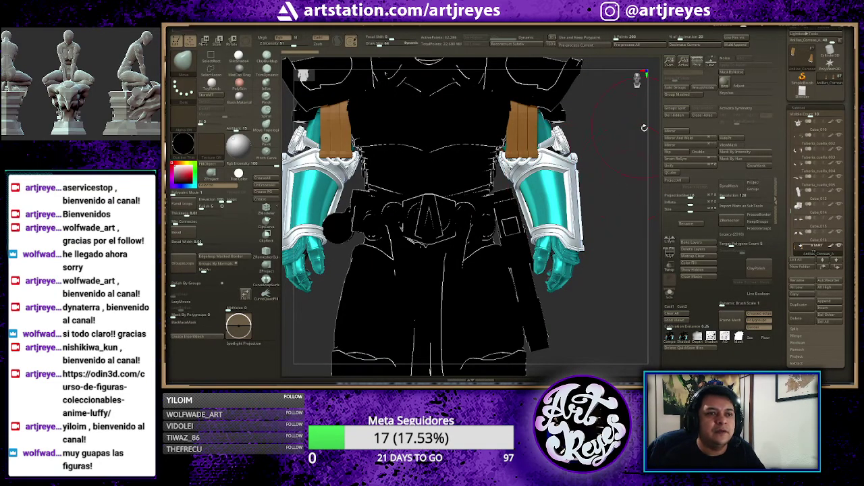
- Zoom to the right arm guard and inspect the two isolated wooden shoulder strips
{"action": "left_click_drag", "start_coordinate": [635, 160], "coordinate": [608, 154]}
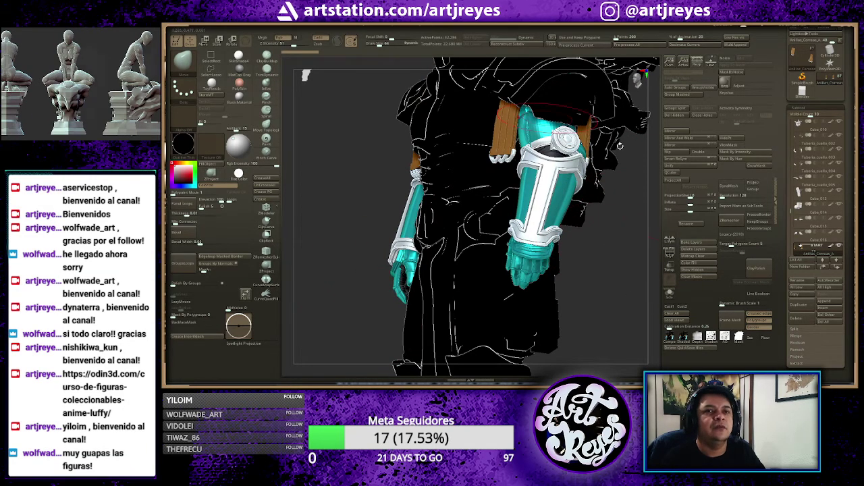
{"action": "left_click_drag", "start_coordinate": [625, 280], "coordinate": [626, 281]}
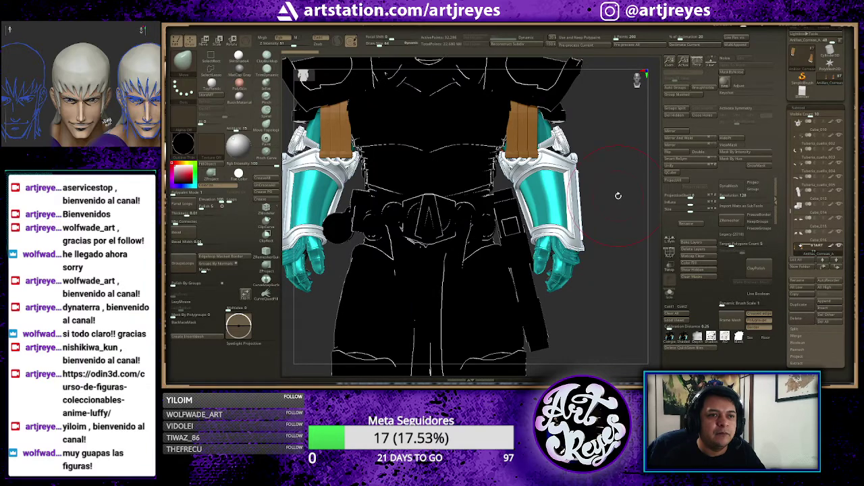
{"action": "left_click_drag", "start_coordinate": [665, 247], "coordinate": [574, 257], "text": "alt"}
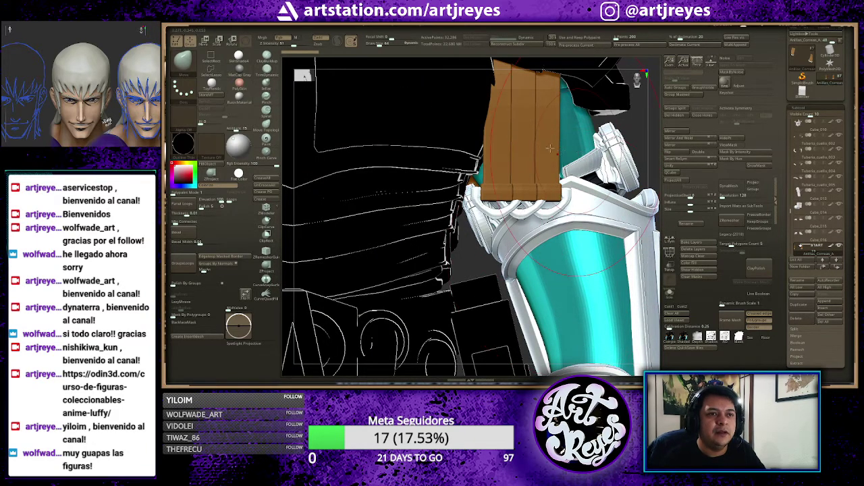
{"action": "key", "text": "f"}
{"action": "key", "text": "ctrl+shift+f"}
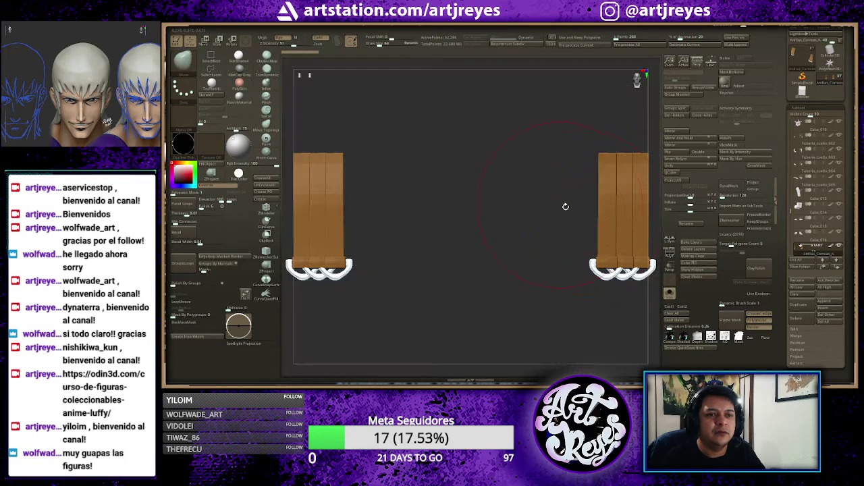
{"action": "mouse_move", "coordinate": [565, 206]}
{"action": "left_mouse_down"}
{"action": "mouse_move", "coordinate": [439, 202]}
{"action": "mouse_move", "coordinate": [483, 241]}
{"action": "left_mouse_up"}
{"action": "mouse_move", "coordinate": [534, 210]}
{"action": "left_mouse_down", "text": "alt"}
{"action": "mouse_move", "coordinate": [635, 243]}
{"action": "mouse_move", "coordinate": [546, 200]}
{"action": "left_mouse_up", "text": "alt"}
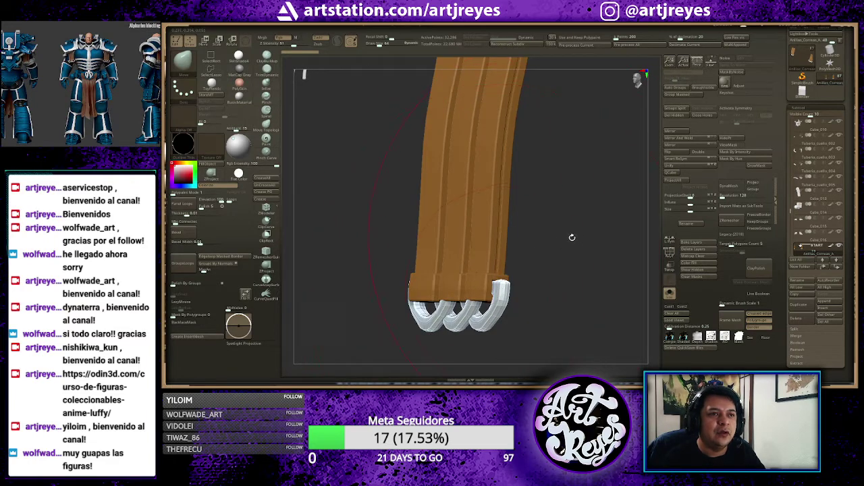
{"action": "mouse_move", "coordinate": [589, 249]}
{"action": "left_mouse_down"}
{"action": "mouse_move", "coordinate": [607, 254]}
{"action": "mouse_move", "coordinate": [598, 261]}
{"action": "mouse_move", "coordinate": [578, 249]}
{"action": "mouse_move", "coordinate": [589, 258]}
{"action": "left_mouse_up"}
{"action": "left_click_drag", "start_coordinate": [511, 170], "coordinate": [458, 172], "text": "alt"}
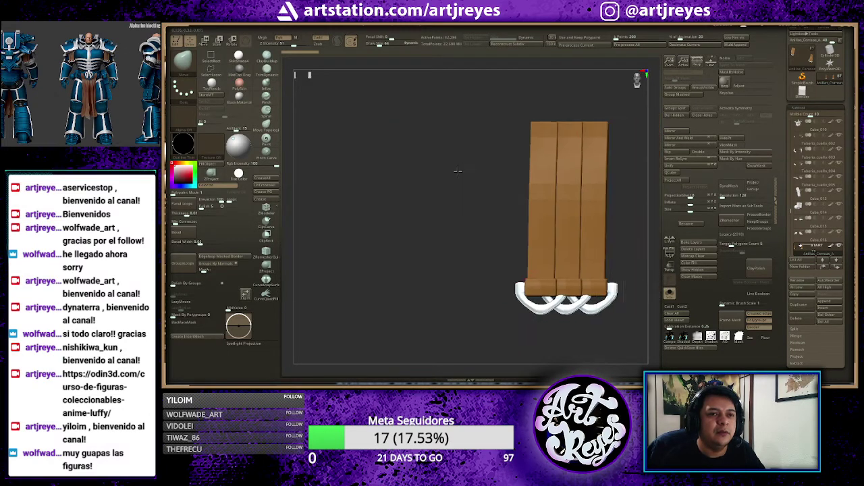
{"action": "mouse_move", "coordinate": [639, 231]}
{"action": "left_mouse_down", "text": "alt"}
{"action": "mouse_move", "coordinate": [513, 229]}
{"action": "mouse_move", "coordinate": [494, 209]}
{"action": "mouse_move", "coordinate": [564, 206]}
{"action": "mouse_move", "coordinate": [572, 133]}
{"action": "mouse_move", "coordinate": [571, 251]}
{"action": "mouse_move", "coordinate": [562, 250]}
{"action": "left_mouse_up", "text": "alt"}
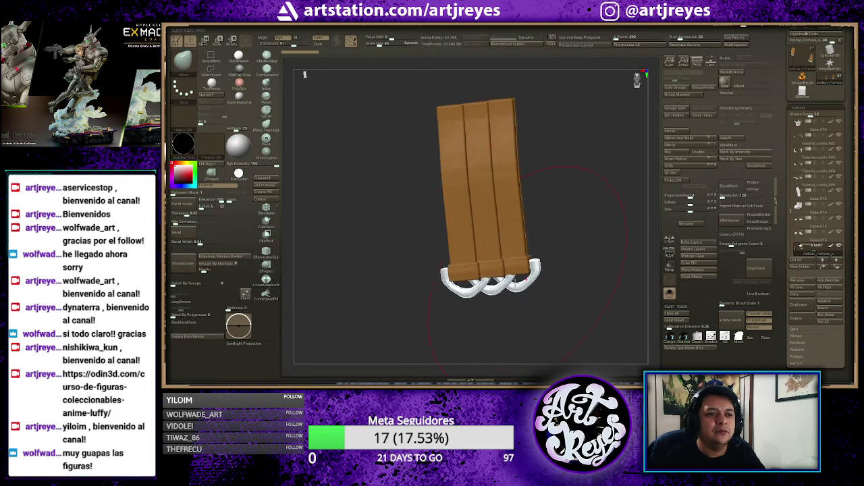
{"action": "mouse_move", "coordinate": [575, 292]}
{"action": "left_mouse_down"}
{"action": "mouse_move", "coordinate": [616, 231]}
{"action": "mouse_move", "coordinate": [585, 250]}
{"action": "mouse_move", "coordinate": [479, 225]}
{"action": "left_mouse_up"}
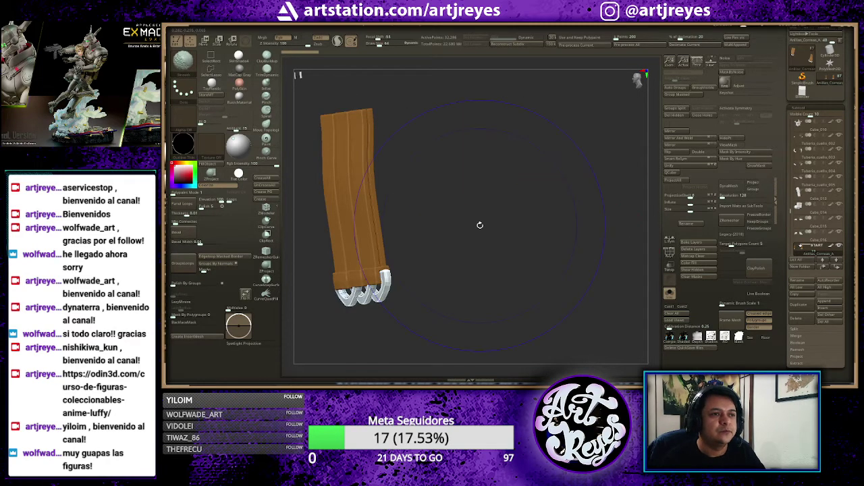
{"action": "key", "text": "f"}
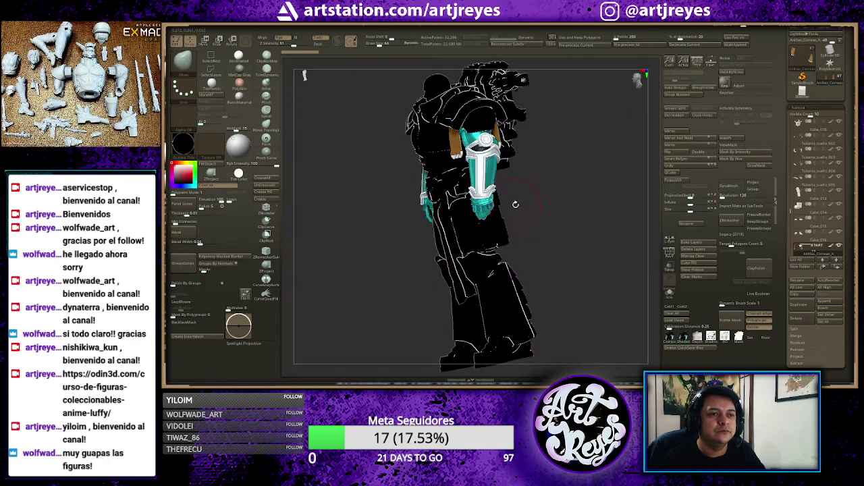
- Inspect the figure's legs and feet, then come back to the torso and belt
{"action": "mouse_move", "coordinate": [549, 215]}
{"action": "left_mouse_down"}
{"action": "mouse_move", "coordinate": [569, 213]}
{"action": "mouse_move", "coordinate": [587, 249]}
{"action": "left_mouse_up"}
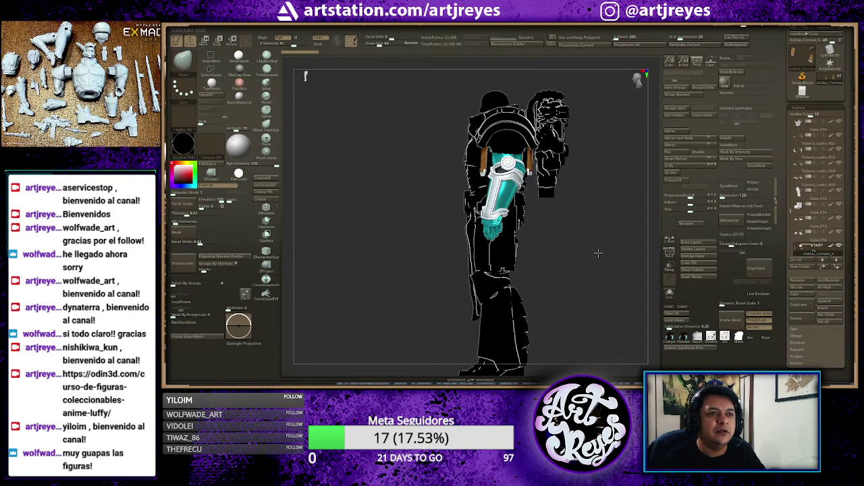
{"action": "left_click_drag", "start_coordinate": [588, 247], "coordinate": [624, 248]}
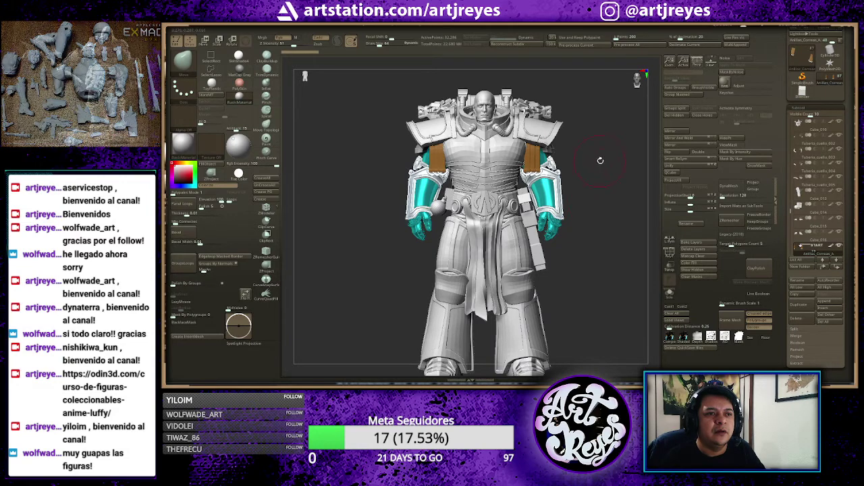
{"action": "scroll", "coordinate": [647, 197], "scroll_direction": "up", "scroll_amount": 3}
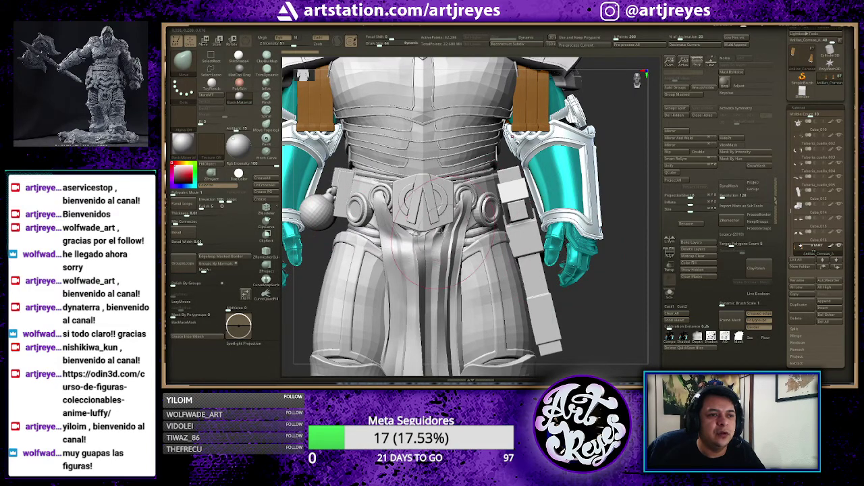
{"action": "left_click_drag", "start_coordinate": [618, 323], "coordinate": [619, 197], "text": "alt"}
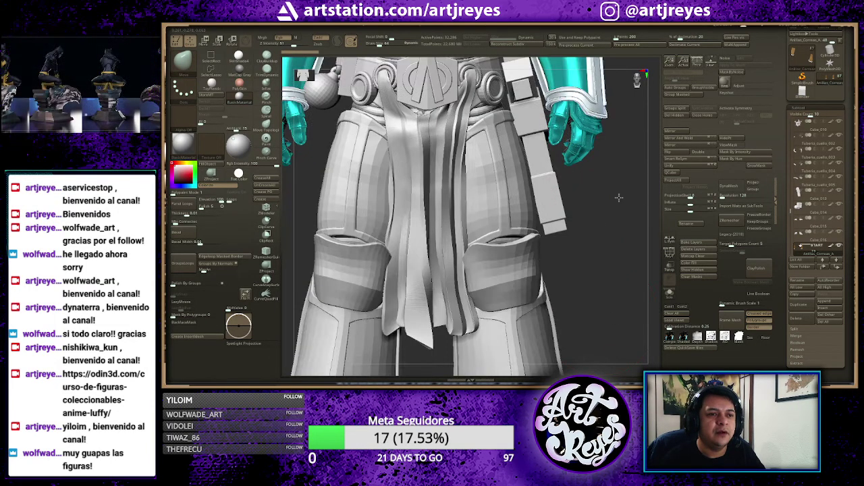
{"action": "left_click_drag", "start_coordinate": [605, 255], "coordinate": [605, 187], "text": "alt"}
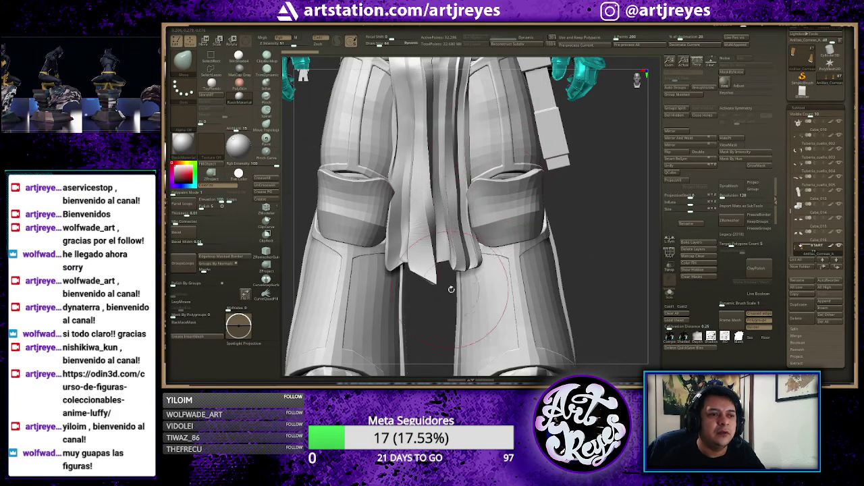
{"action": "left_click_drag", "start_coordinate": [621, 233], "coordinate": [599, 231], "text": "alt"}
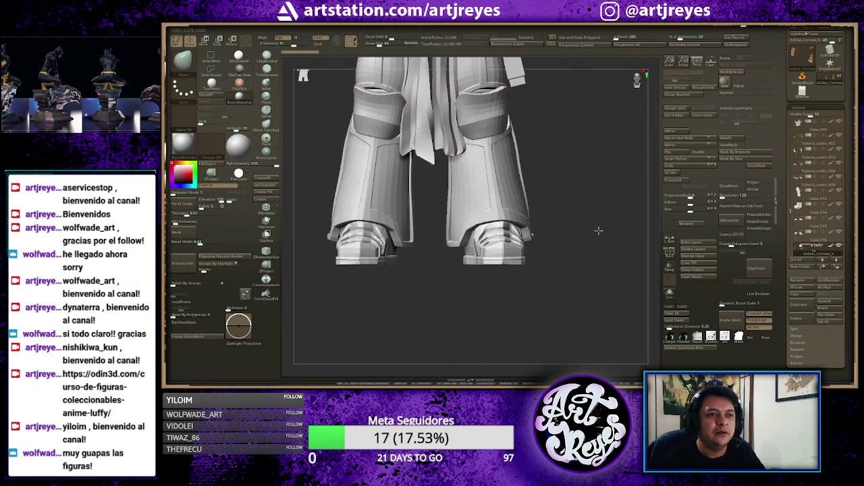
{"action": "left_click_drag", "start_coordinate": [597, 166], "coordinate": [620, 233], "text": "alt"}
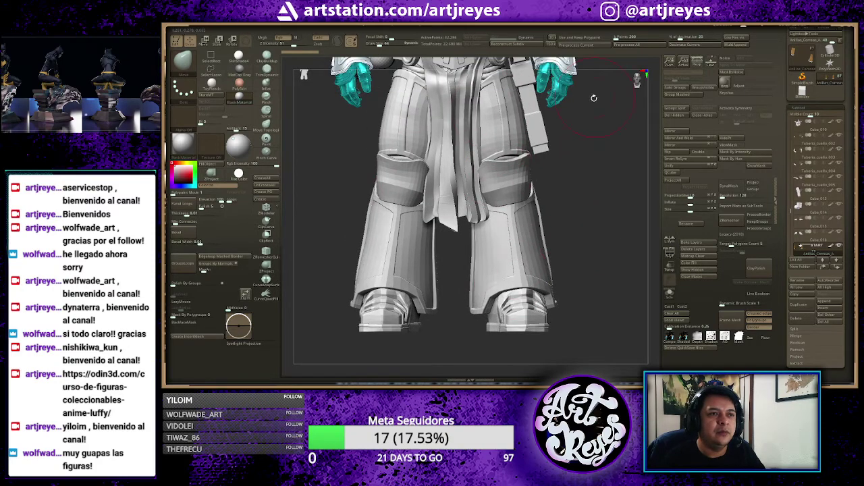
{"action": "left_click_drag", "start_coordinate": [570, 243], "coordinate": [570, 385], "text": "alt"}
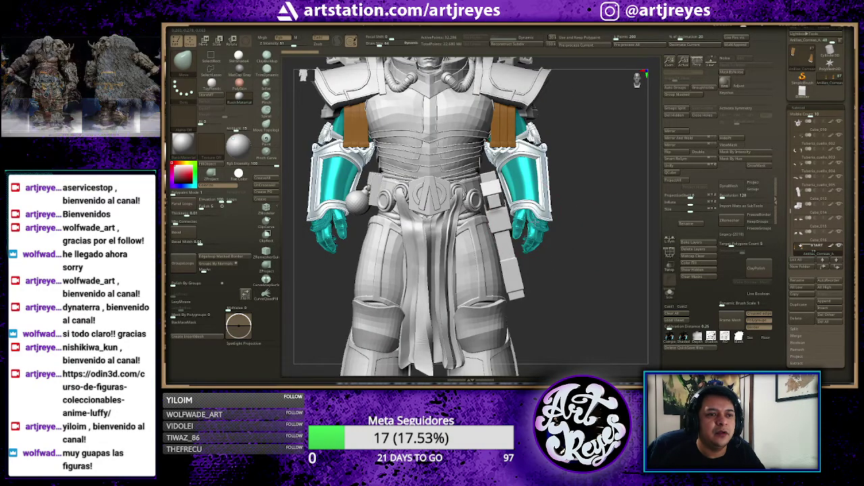
{"action": "left_click_drag", "start_coordinate": [533, 223], "coordinate": [634, 229], "text": "alt"}
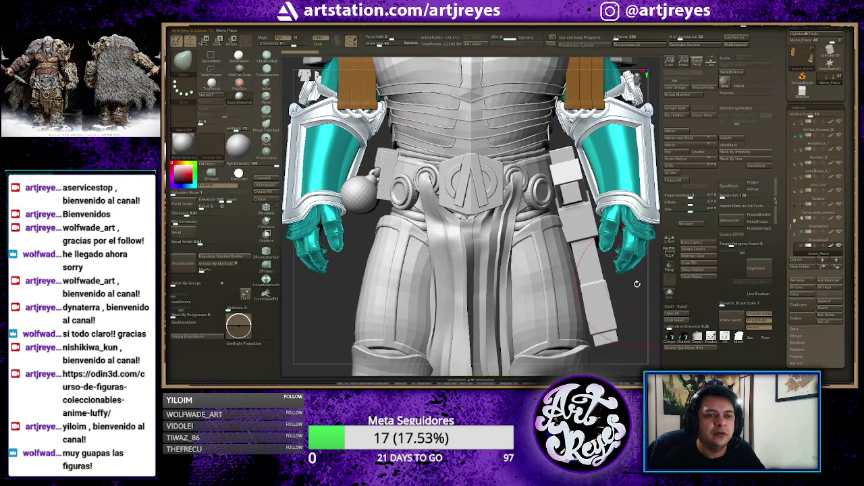
- Review the framed armoured figure with interface panels hidden, then restore the panels
{"action": "key", "text": "Tab"}
{"action": "left_click_drag", "start_coordinate": [613, 283], "coordinate": [613, 284], "text": "shift"}
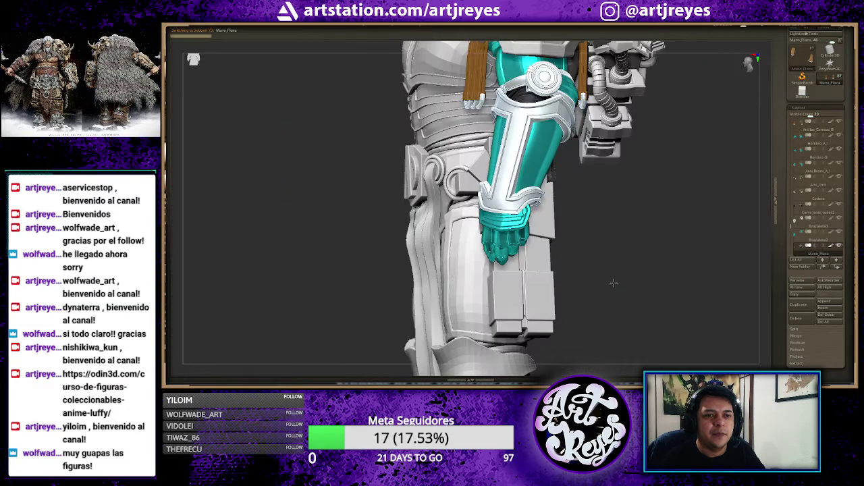
{"action": "key", "text": "f"}
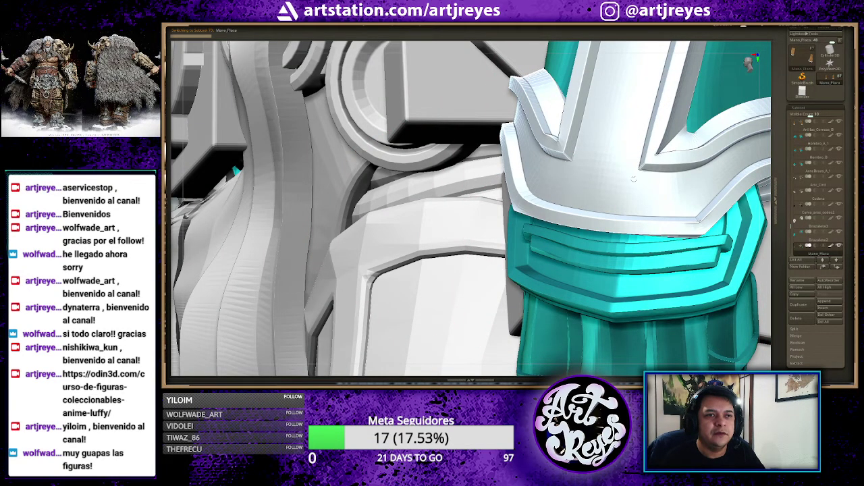
{"action": "key", "text": "f"}
{"action": "left_click_drag", "start_coordinate": [638, 202], "coordinate": [612, 204]}
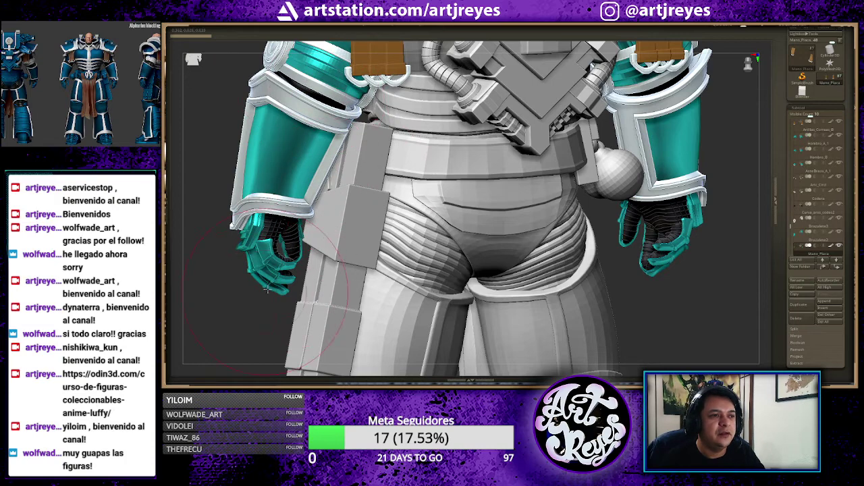
{"action": "mouse_move", "coordinate": [234, 310]}
{"action": "left_mouse_down"}
{"action": "mouse_move", "coordinate": [237, 298]}
{"action": "mouse_move", "coordinate": [331, 311]}
{"action": "mouse_move", "coordinate": [279, 260]}
{"action": "mouse_move", "coordinate": [270, 261]}
{"action": "mouse_move", "coordinate": [642, 243]}
{"action": "mouse_move", "coordinate": [612, 239]}
{"action": "left_mouse_up"}
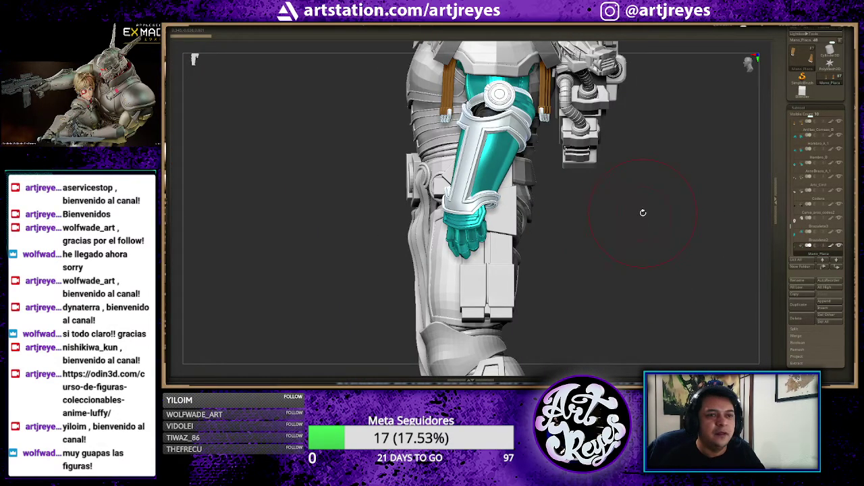
{"action": "left_click_drag", "start_coordinate": [676, 214], "coordinate": [679, 214], "text": "shift"}
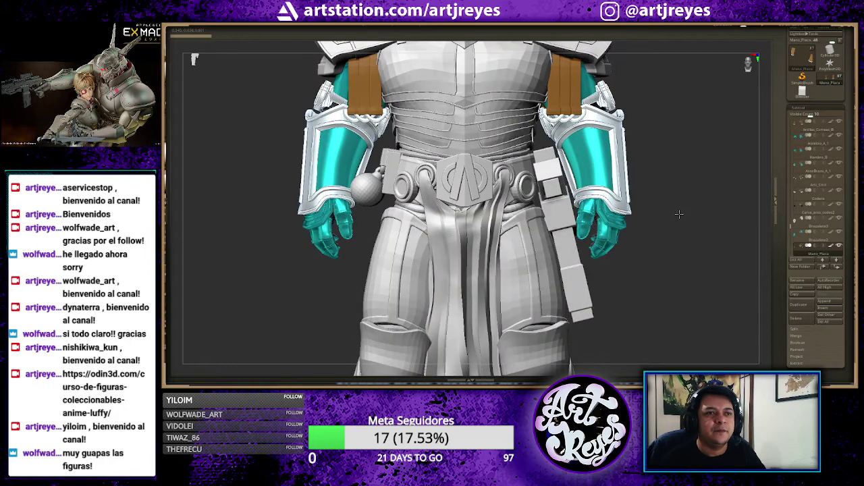
{"action": "key", "text": "f"}
{"action": "key", "text": "Tab"}
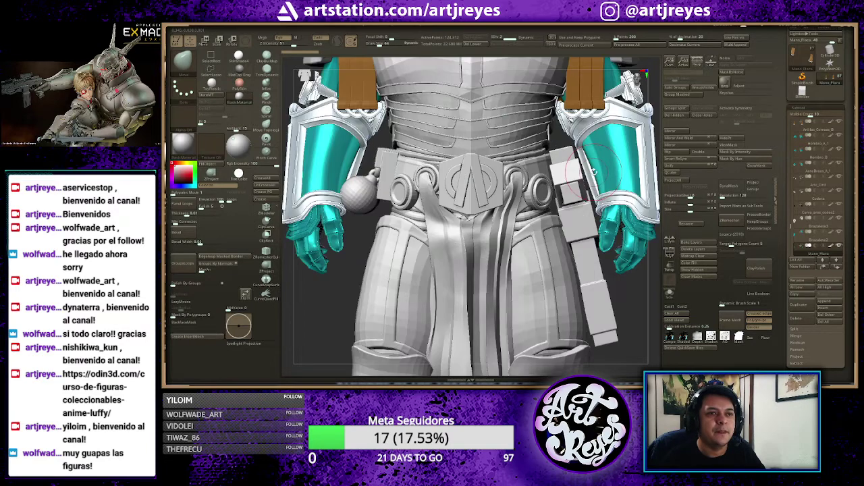
- Orbit and zoom around the belt and arm, then switch to Blender
{"action": "left_click_drag", "start_coordinate": [594, 171], "coordinate": [582, 215]}
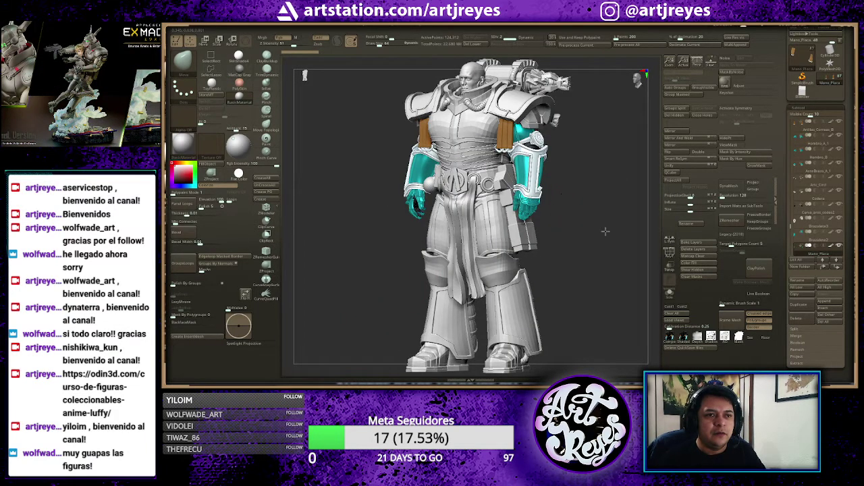
{"action": "scroll", "coordinate": [605, 232], "scroll_direction": "up", "scroll_amount": 3}
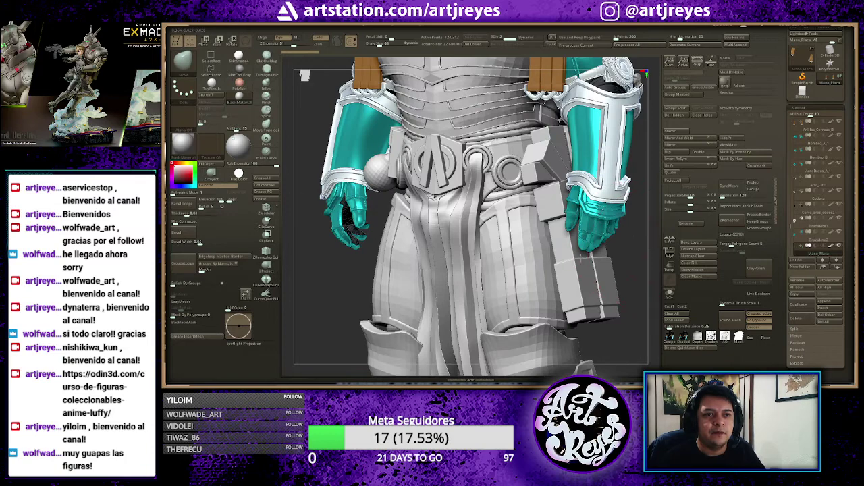
{"action": "left_click_drag", "start_coordinate": [628, 255], "coordinate": [580, 258]}
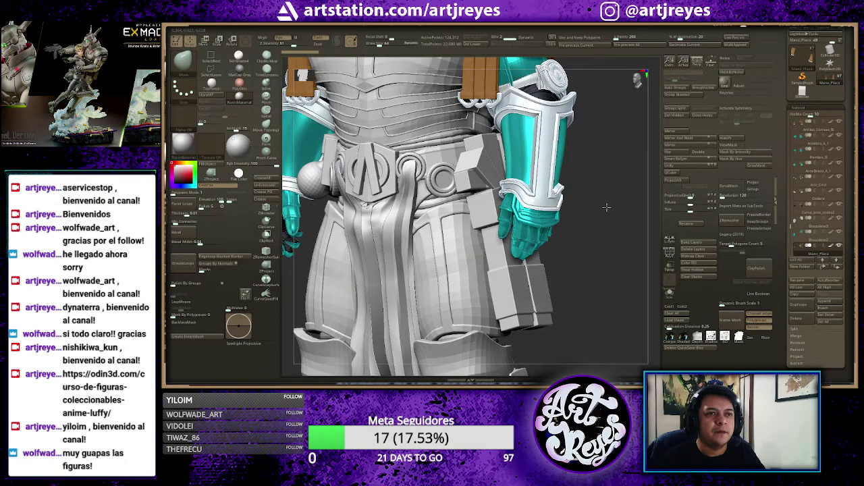
{"action": "scroll", "coordinate": [607, 207], "scroll_direction": "up", "scroll_amount": 2}
{"action": "left_click_drag", "start_coordinate": [607, 195], "coordinate": [601, 201]}
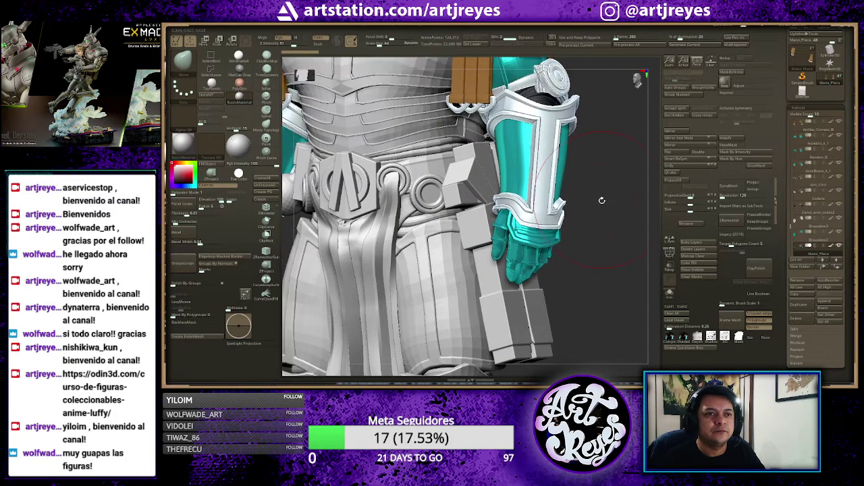
{"action": "scroll", "coordinate": [606, 202], "scroll_direction": "up", "scroll_amount": 2}
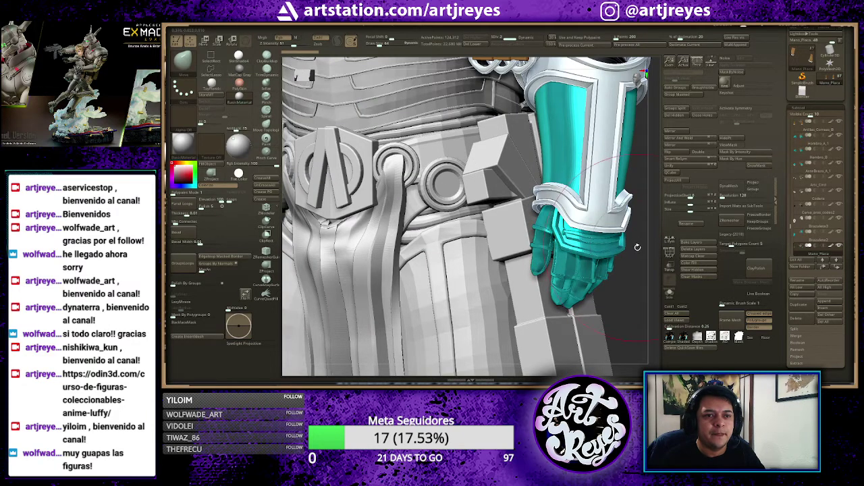
{"action": "left_click_drag", "start_coordinate": [645, 276], "coordinate": [625, 269], "text": "alt"}
{"action": "left_click_drag", "start_coordinate": [572, 235], "coordinate": [513, 243]}
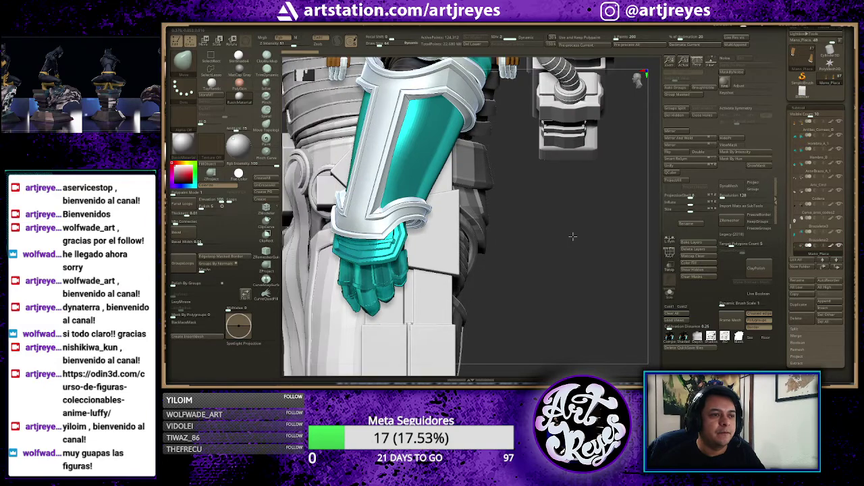
{"action": "key", "text": "alt+Tab"}
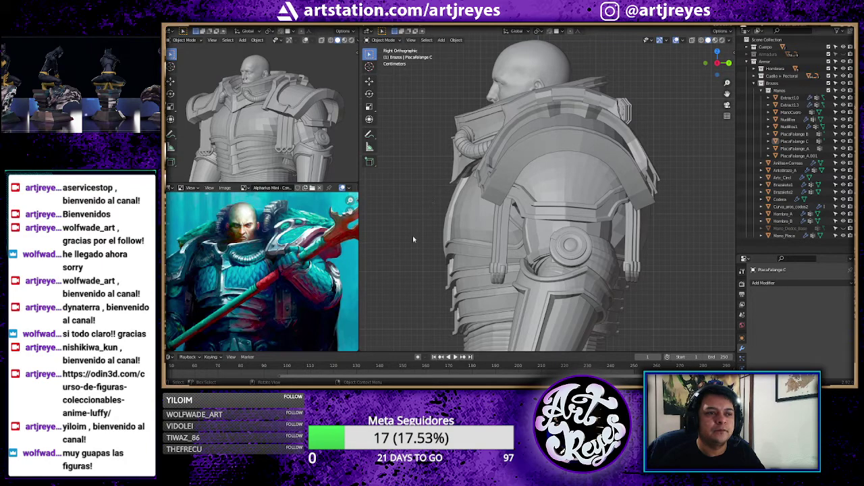
- Orbit around the Blender model to a rear three-quarter view and box-select every hand piece
{"action": "scroll", "coordinate": [412, 235], "scroll_direction": "down", "scroll_amount": 4, "text": "shift"}
{"action": "scroll", "coordinate": [417, 217], "scroll_direction": "down", "scroll_amount": 2, "text": "shift"}
{"action": "scroll", "coordinate": [417, 221], "scroll_direction": "down", "scroll_amount": 2, "text": "shift"}
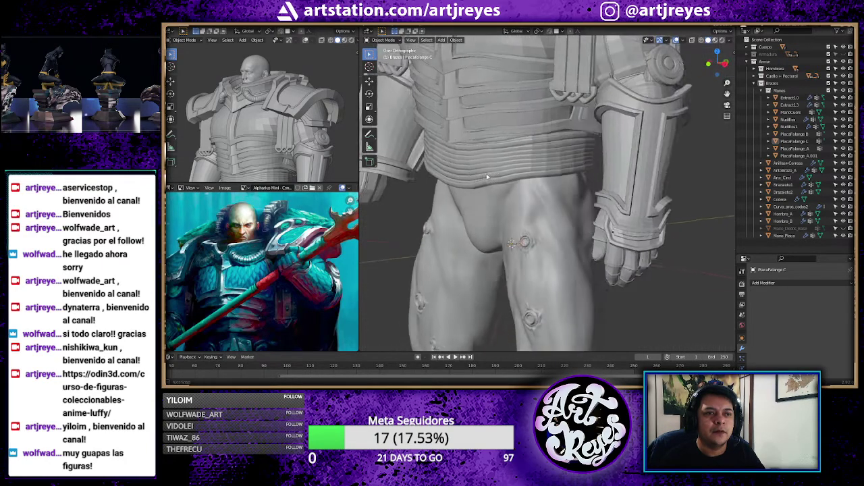
{"action": "middle_click_drag", "start_coordinate": [417, 221], "coordinate": [511, 174]}
{"action": "scroll", "coordinate": [570, 190], "scroll_direction": "down", "scroll_amount": 2}
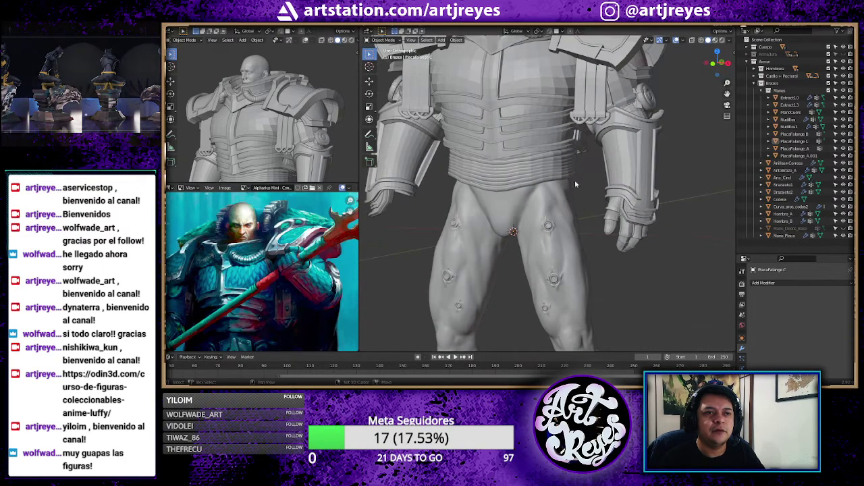
{"action": "scroll", "coordinate": [575, 179], "scroll_direction": "up", "scroll_amount": 3, "text": "shift"}
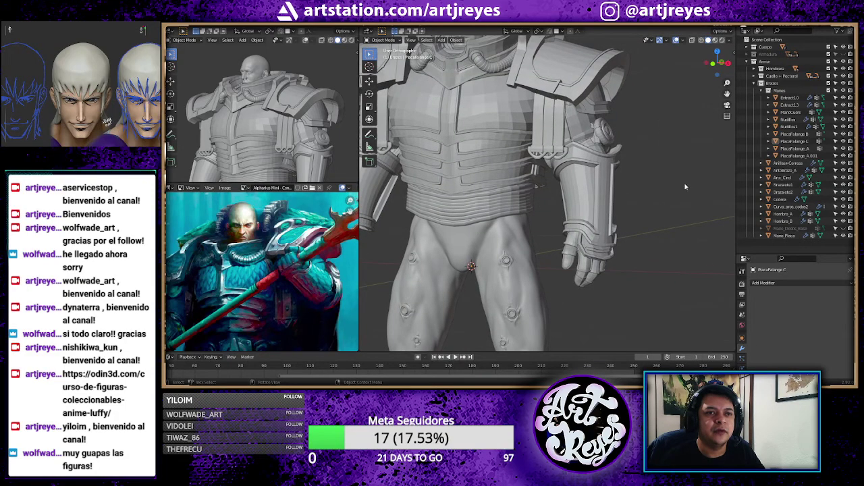
{"action": "mouse_move", "coordinate": [579, 95]}
{"action": "middle_mouse_down"}
{"action": "mouse_move", "coordinate": [525, 139]}
{"action": "mouse_move", "coordinate": [630, 204]}
{"action": "mouse_move", "coordinate": [652, 201]}
{"action": "middle_mouse_up"}
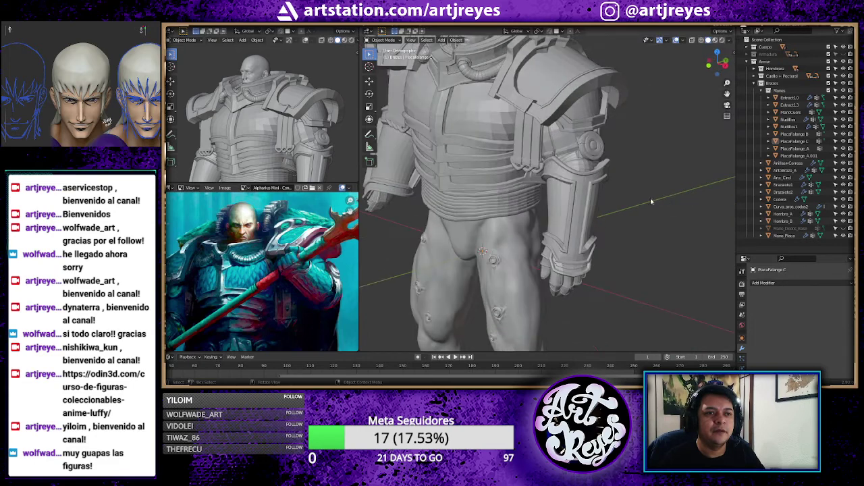
{"action": "mouse_move", "coordinate": [579, 236]}
{"action": "middle_mouse_down"}
{"action": "mouse_move", "coordinate": [621, 166]}
{"action": "mouse_move", "coordinate": [536, 171]}
{"action": "mouse_move", "coordinate": [667, 178]}
{"action": "mouse_move", "coordinate": [512, 189]}
{"action": "mouse_move", "coordinate": [614, 239]}
{"action": "mouse_move", "coordinate": [472, 230]}
{"action": "mouse_move", "coordinate": [587, 246]}
{"action": "mouse_move", "coordinate": [644, 232]}
{"action": "mouse_move", "coordinate": [634, 236]}
{"action": "middle_mouse_up"}
{"action": "scroll", "coordinate": [613, 200], "scroll_direction": "up", "scroll_amount": 5}
{"action": "scroll", "coordinate": [614, 238], "scroll_direction": "down", "scroll_amount": 5}
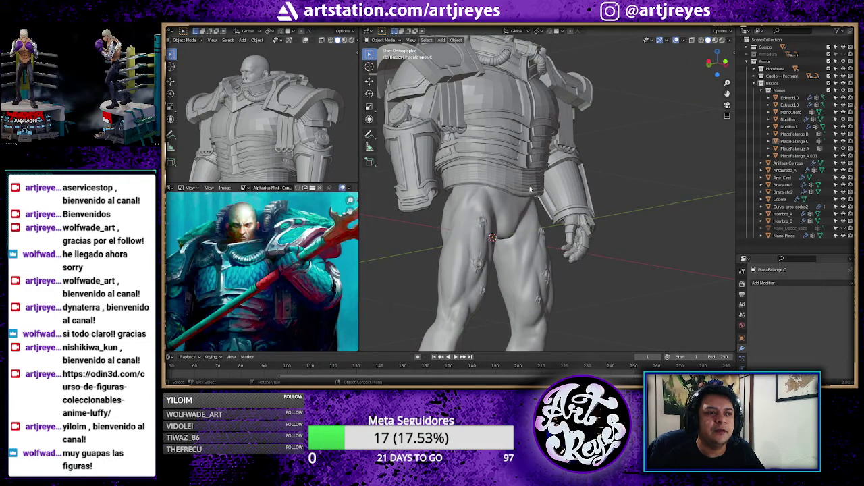
{"action": "mouse_move", "coordinate": [626, 236]}
{"action": "middle_mouse_down"}
{"action": "mouse_move", "coordinate": [464, 231]}
{"action": "mouse_move", "coordinate": [552, 218]}
{"action": "mouse_move", "coordinate": [633, 263]}
{"action": "mouse_move", "coordinate": [522, 258]}
{"action": "middle_mouse_up"}
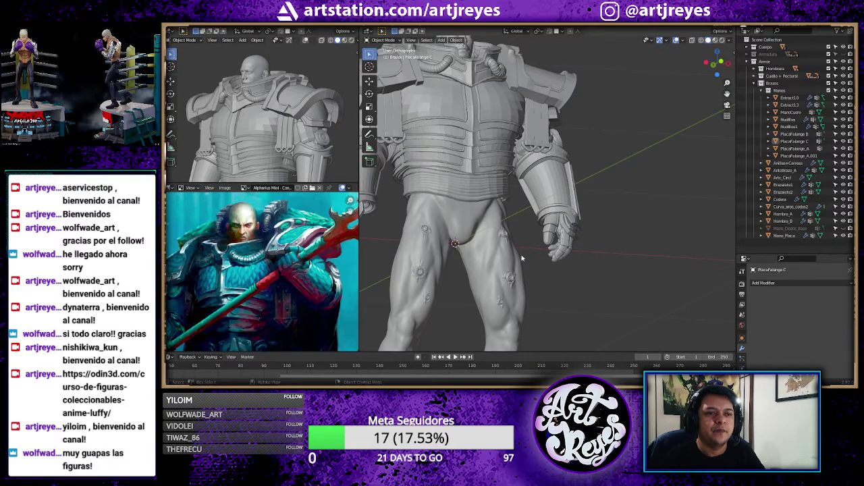
{"action": "left_click_drag", "start_coordinate": [535, 226], "coordinate": [560, 288]}
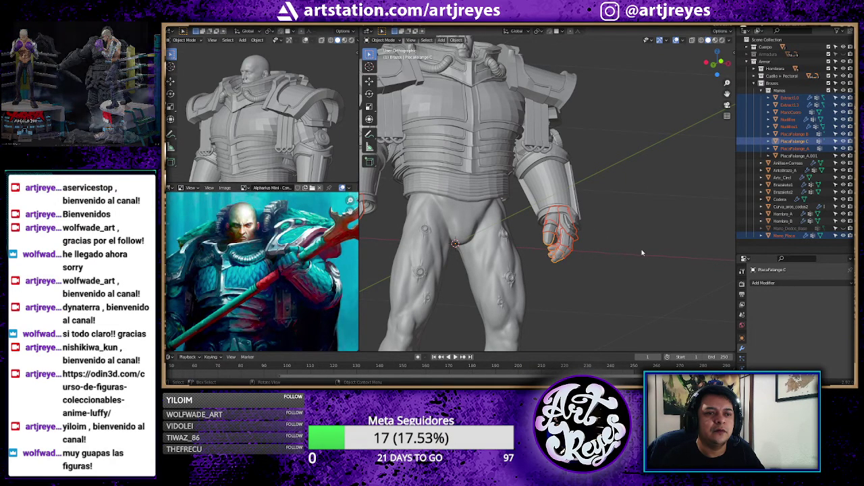
- View the hand parts in Local View, then reselect all the hand parts
{"action": "mouse_move", "coordinate": [550, 227]}
{"action": "middle_mouse_down"}
{"action": "mouse_move", "coordinate": [441, 263]}
{"action": "mouse_move", "coordinate": [535, 255]}
{"action": "middle_mouse_up"}
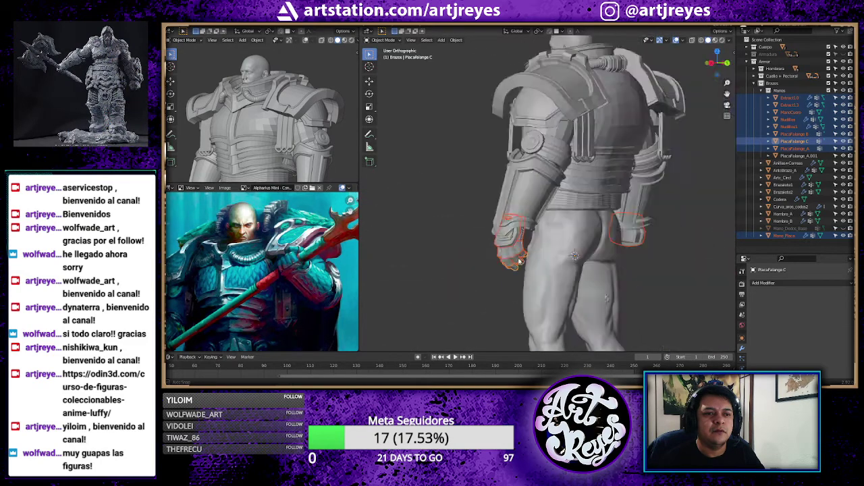
{"action": "key", "text": "KP_Divide"}
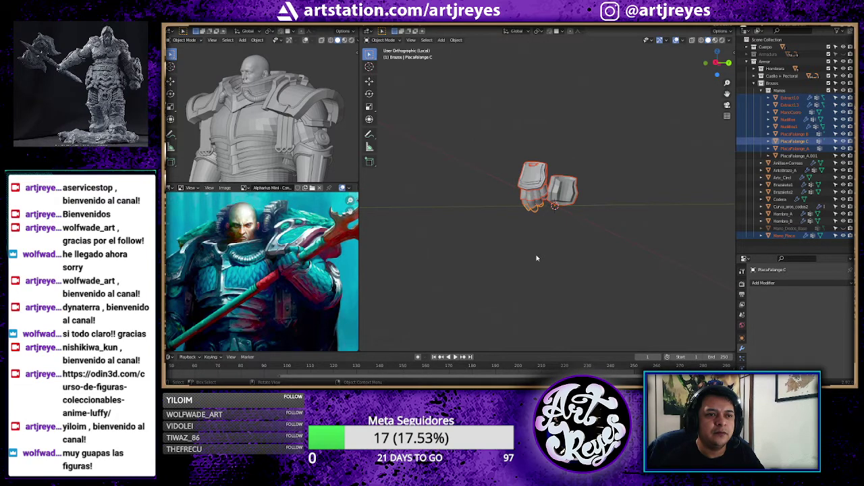
{"action": "key", "text": "KP_Divide"}
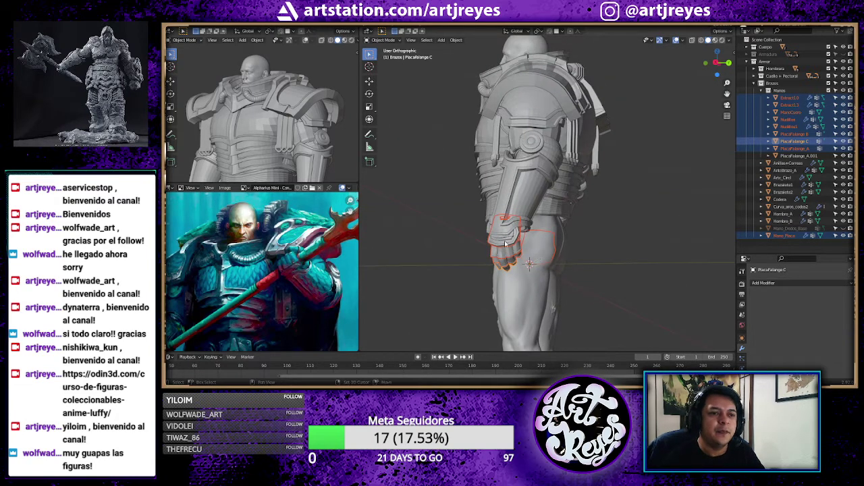
{"action": "left_click", "coordinate": [505, 243]}
{"action": "left_click", "coordinate": [612, 267]}
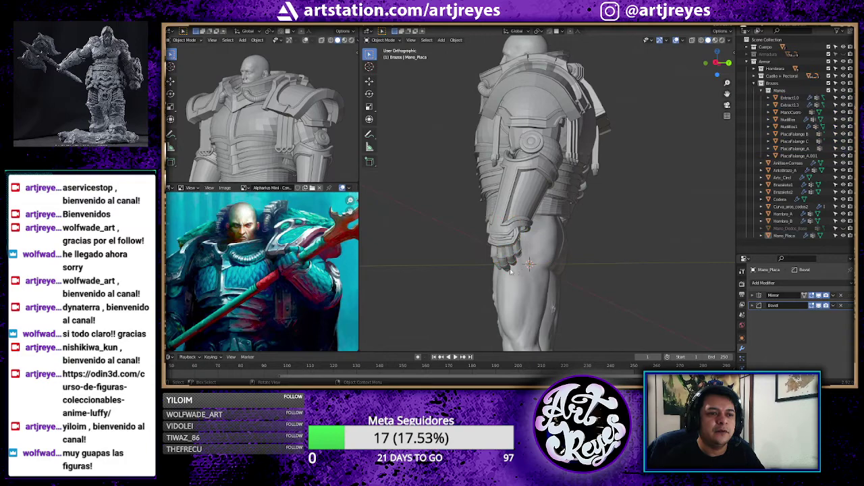
{"action": "scroll", "coordinate": [511, 271], "scroll_direction": "up", "scroll_amount": 5}
{"action": "middle_click_drag", "start_coordinate": [510, 271], "coordinate": [571, 208], "text": "shift"}
{"action": "scroll", "coordinate": [571, 208], "scroll_direction": "down", "scroll_amount": 2}
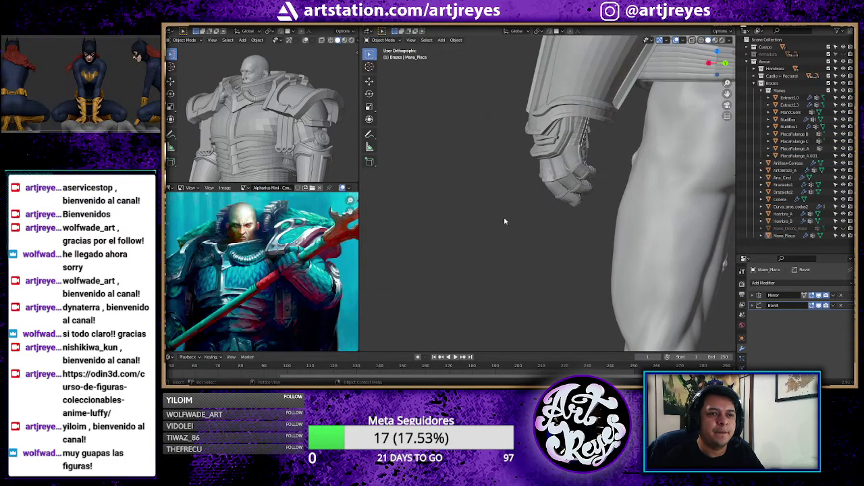
{"action": "left_click_drag", "start_coordinate": [503, 230], "coordinate": [601, 168]}
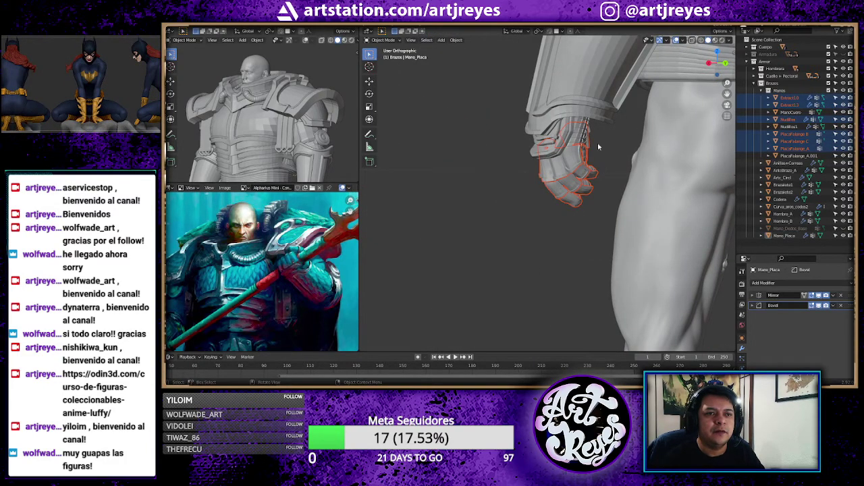
- Make ManoCuero the active object and reselect the hand parts
{"action": "middle_click_drag", "start_coordinate": [487, 174], "coordinate": [526, 138]}
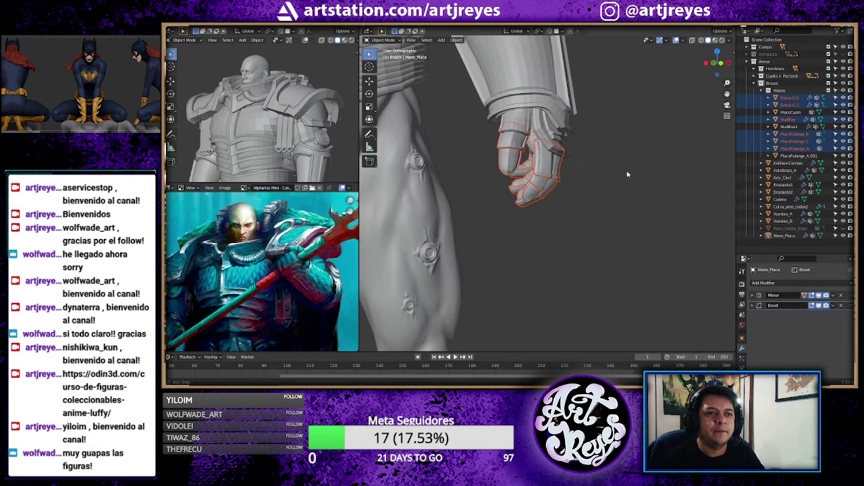
{"action": "left_click", "coordinate": [526, 138], "text": "shift"}
{"action": "left_click", "coordinate": [531, 140], "text": "shift"}
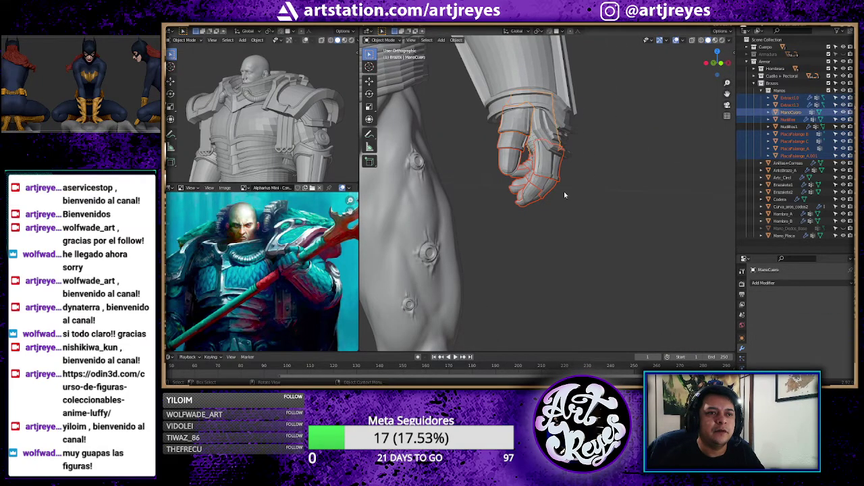
{"action": "mouse_move", "coordinate": [532, 140]}
{"action": "middle_mouse_down"}
{"action": "mouse_move", "coordinate": [578, 198]}
{"action": "mouse_move", "coordinate": [567, 202]}
{"action": "middle_mouse_up"}
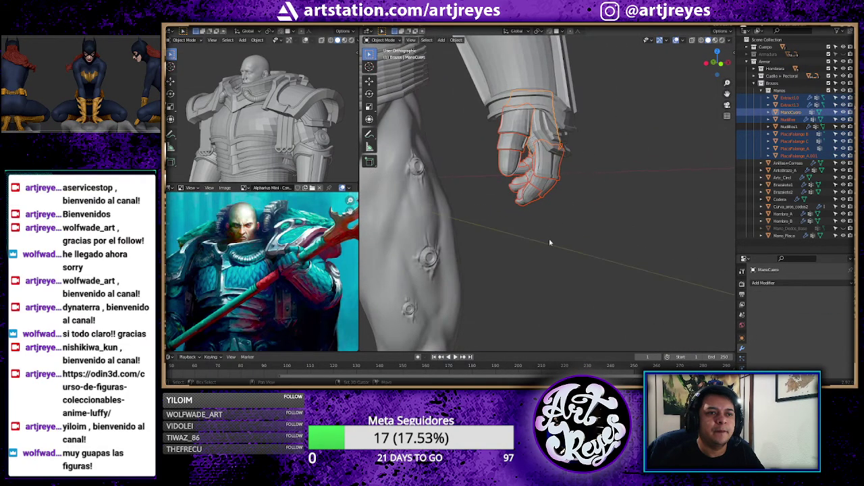
{"action": "left_click_drag", "start_coordinate": [551, 242], "coordinate": [494, 156]}
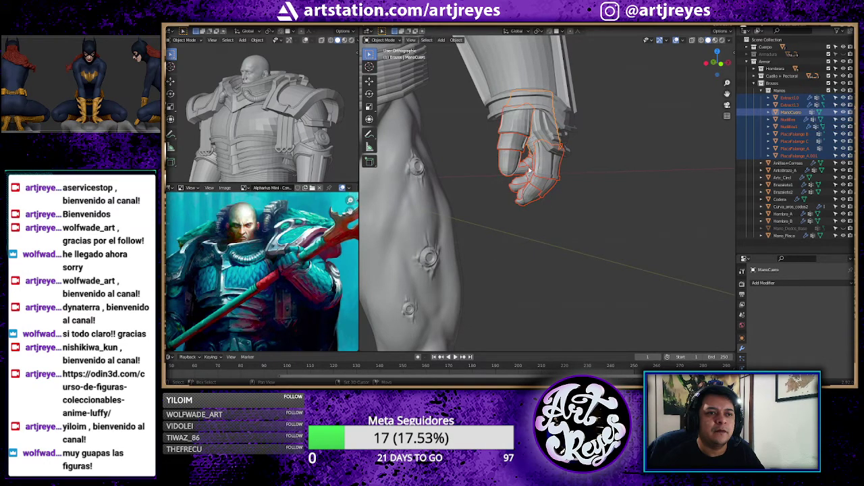
{"action": "mouse_move", "coordinate": [529, 170]}
{"action": "middle_mouse_down"}
{"action": "mouse_move", "coordinate": [525, 187]}
{"action": "mouse_move", "coordinate": [598, 188]}
{"action": "mouse_move", "coordinate": [569, 233]}
{"action": "middle_mouse_up"}
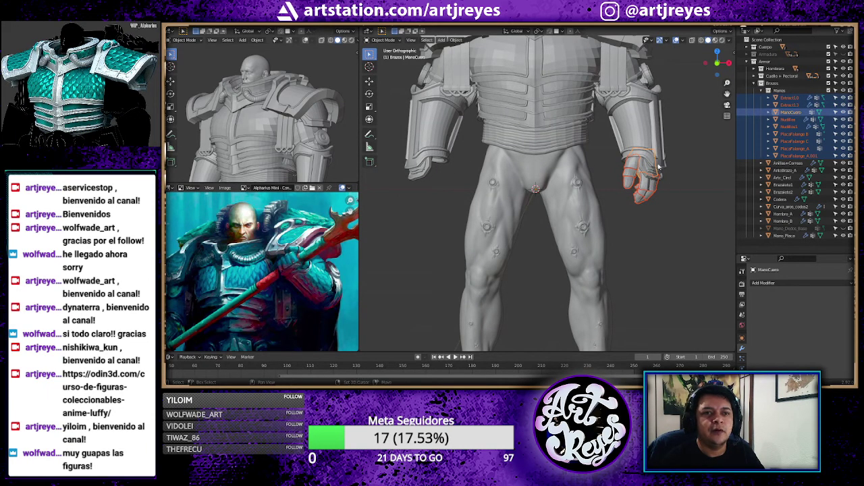
- Copy the bracer's Mirror modifier onto the selected glove parts
{"action": "left_click", "coordinate": [658, 162], "text": "shift"}
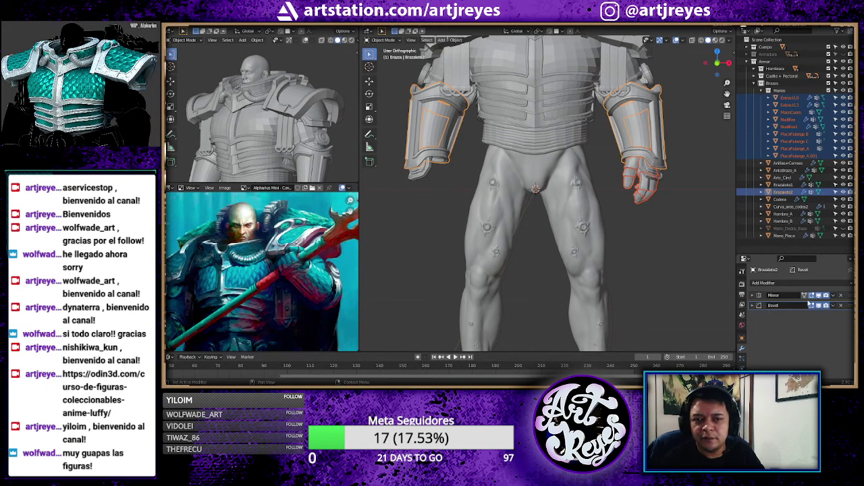
{"action": "left_click", "coordinate": [834, 298]}
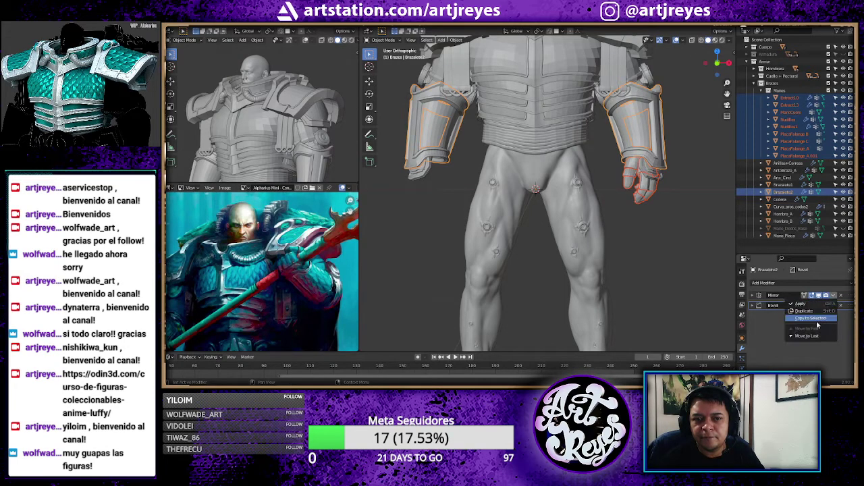
{"action": "left_click", "coordinate": [817, 325]}
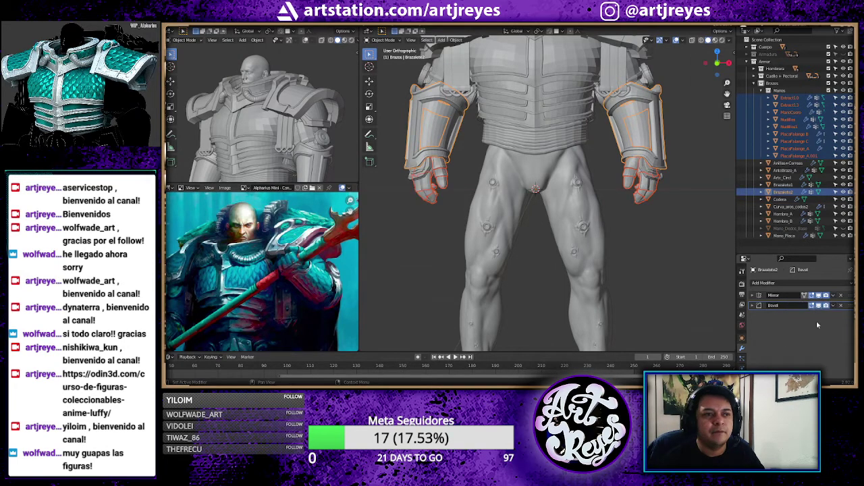
- Select the PlacaFalange_A.001 hand plate and enter Edit Mode
{"action": "left_click", "coordinate": [663, 241]}
{"action": "mouse_move", "coordinate": [662, 241]}
{"action": "middle_mouse_down"}
{"action": "mouse_move", "coordinate": [528, 229]}
{"action": "mouse_move", "coordinate": [675, 215]}
{"action": "middle_mouse_up"}
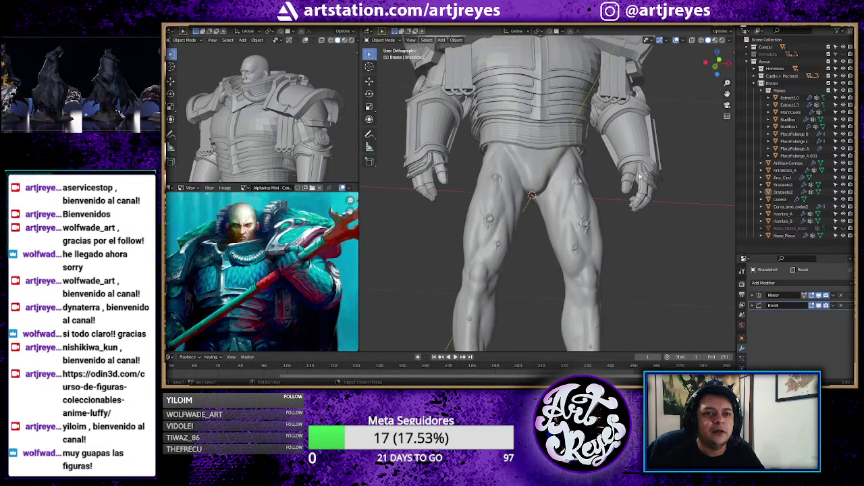
{"action": "left_click", "coordinate": [634, 172]}
{"action": "key", "text": "Tab"}
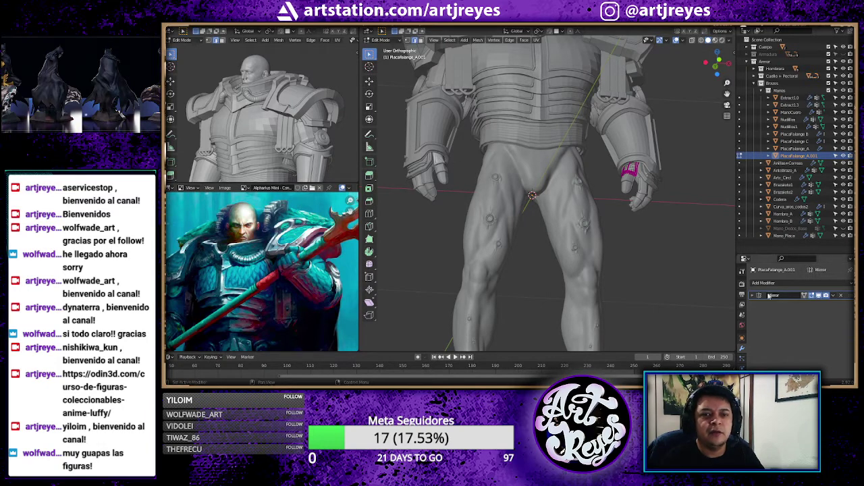
- Toggle the Mirror modifier's edit-mode display to compare, then return to Object Mode
{"action": "left_click", "coordinate": [820, 297]}
{"action": "left_click", "coordinate": [820, 297]}
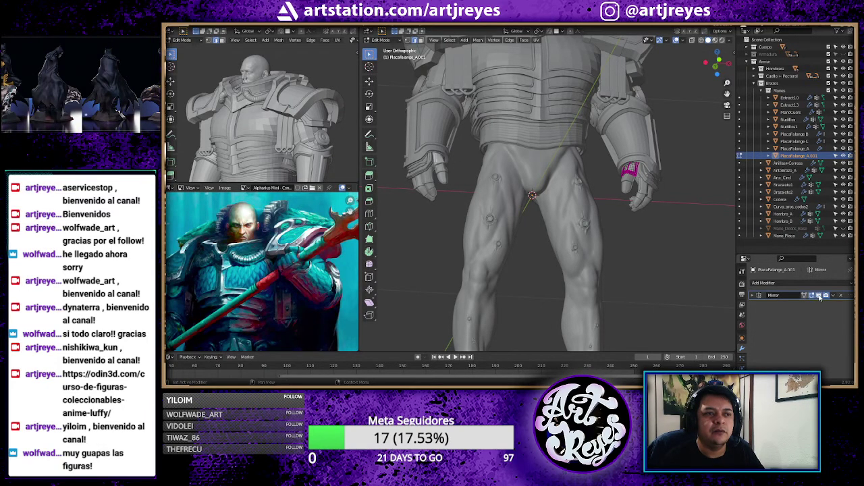
{"action": "left_click", "coordinate": [820, 297]}
{"action": "left_click", "coordinate": [820, 297]}
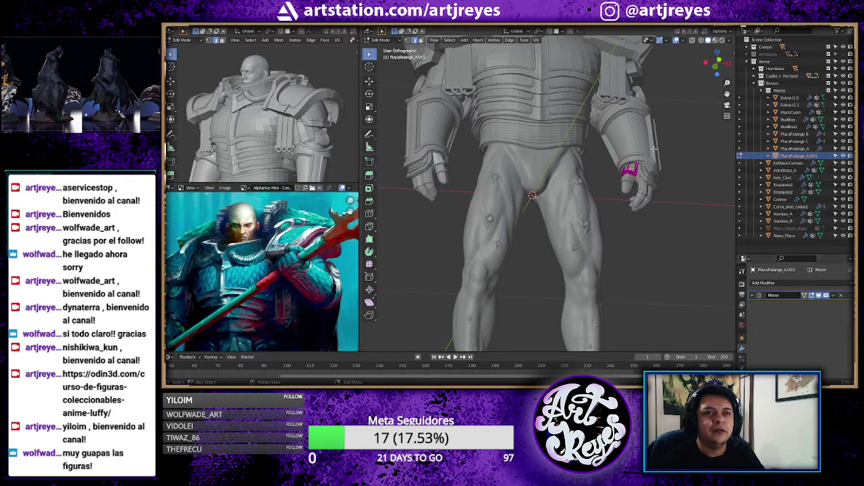
{"action": "key", "text": "Tab"}
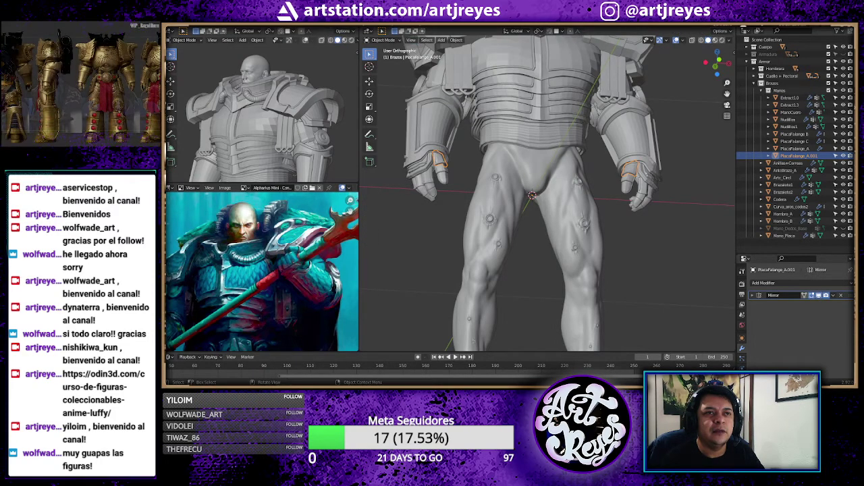
- Orbit and zoom to check the mirrored hand plates on both hands
{"action": "scroll", "coordinate": [607, 213], "scroll_direction": "up", "scroll_amount": 2}
{"action": "scroll", "coordinate": [611, 215], "scroll_direction": "up", "scroll_amount": 2}
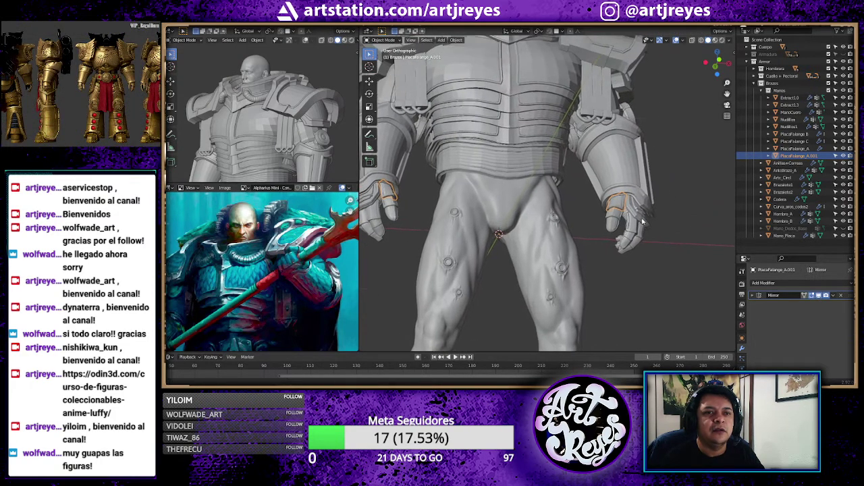
{"action": "mouse_move", "coordinate": [614, 217]}
{"action": "middle_mouse_down"}
{"action": "mouse_move", "coordinate": [632, 219]}
{"action": "mouse_move", "coordinate": [621, 208]}
{"action": "middle_mouse_up"}
{"action": "scroll", "coordinate": [638, 221], "scroll_direction": "up", "scroll_amount": 1}
{"action": "scroll", "coordinate": [594, 226], "scroll_direction": "down", "scroll_amount": 2}
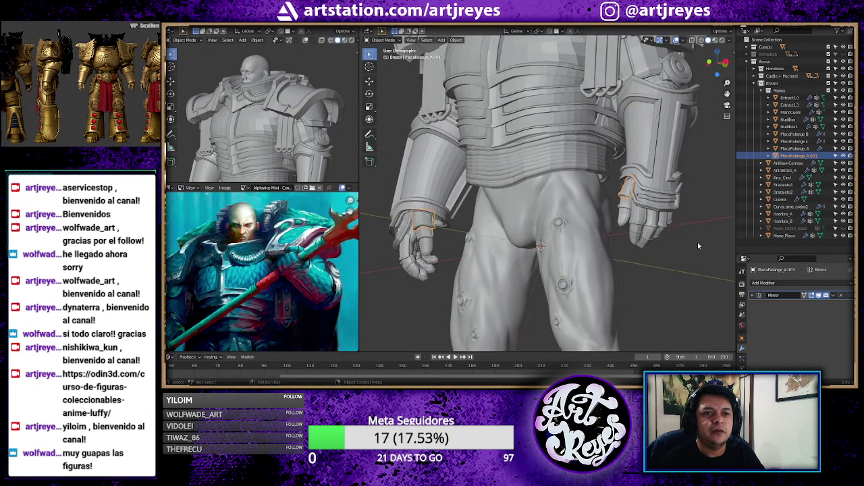
{"action": "middle_click_drag", "start_coordinate": [697, 242], "coordinate": [701, 252]}
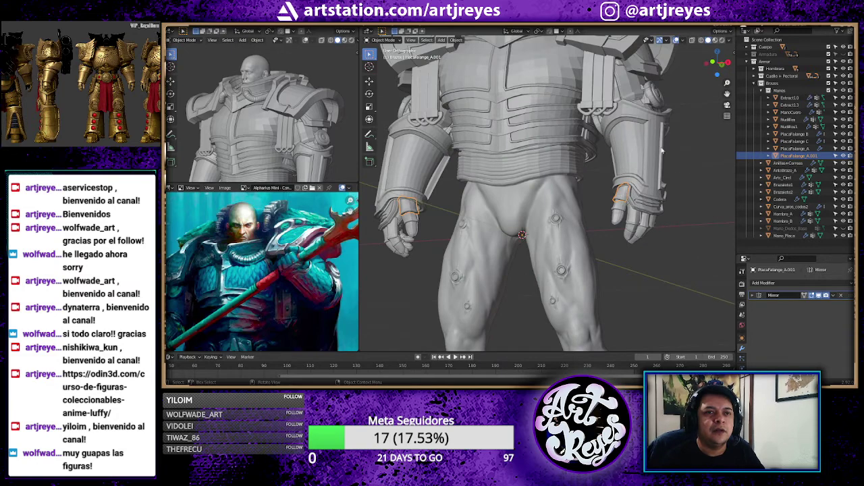
- Inspect the Pectoral_Bord_B chest band in Edit Mode and Local View, then exit both
{"action": "left_click", "coordinate": [543, 115]}
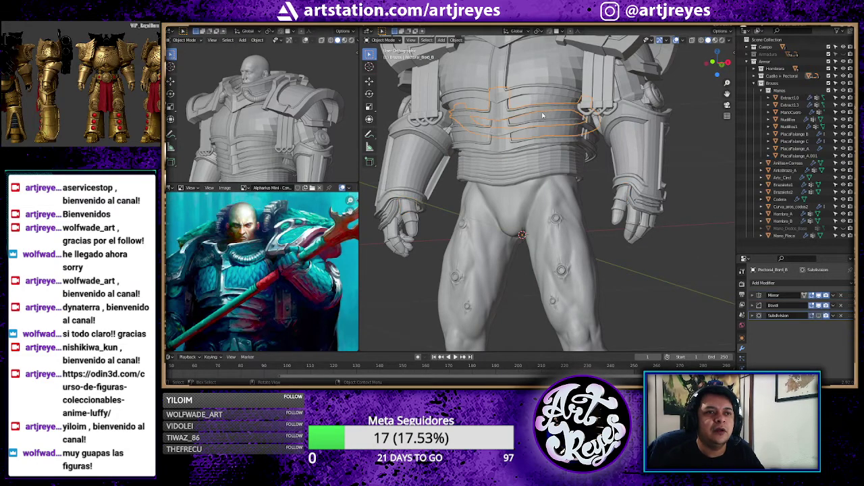
{"action": "key", "text": "Tab"}
{"action": "scroll", "coordinate": [516, 113], "scroll_direction": "up", "scroll_amount": 2}
{"action": "scroll", "coordinate": [517, 113], "scroll_direction": "up", "scroll_amount": 2}
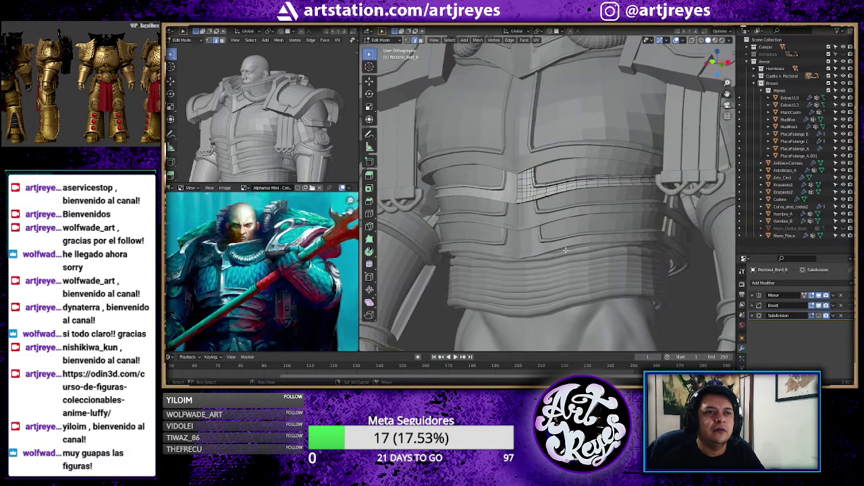
{"action": "key", "text": "KP_Divide"}
{"action": "mouse_move", "coordinate": [564, 248]}
{"action": "middle_mouse_down"}
{"action": "mouse_move", "coordinate": [558, 255]}
{"action": "mouse_move", "coordinate": [591, 186]}
{"action": "middle_mouse_up"}
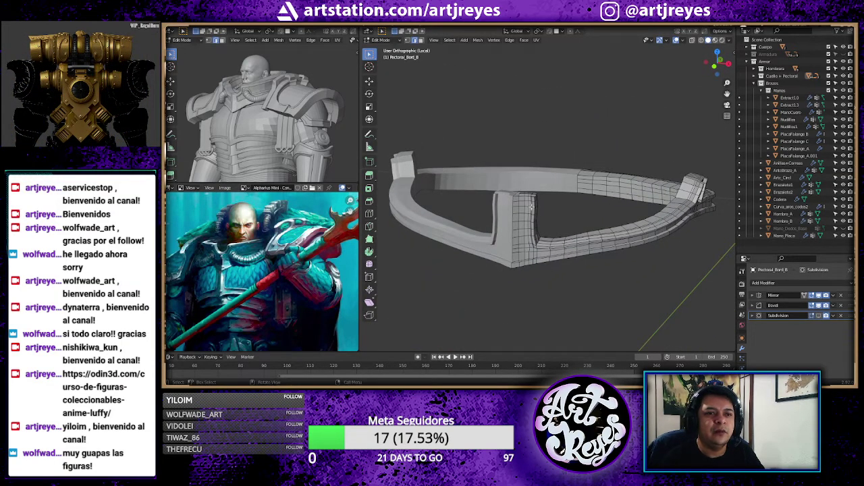
{"action": "key", "text": "Tab"}
{"action": "key", "text": "KP_Divide"}
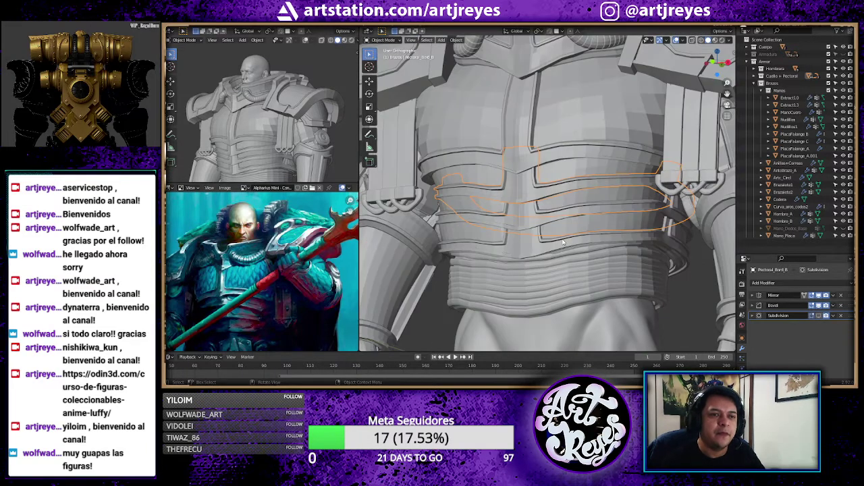
- Set a straight front view (Numpad 1) and switch to ZBrush
{"action": "scroll", "coordinate": [563, 243], "scroll_direction": "down", "scroll_amount": 5}
{"action": "scroll", "coordinate": [623, 245], "scroll_direction": "up", "scroll_amount": 3}
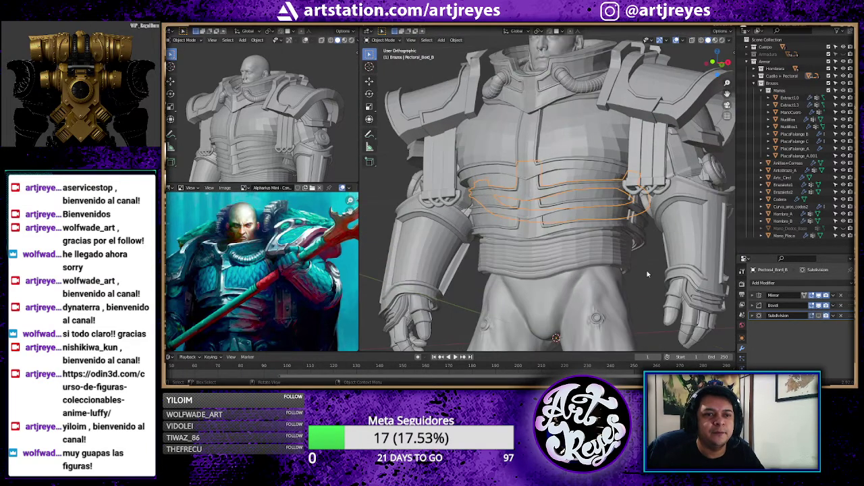
{"action": "mouse_move", "coordinate": [647, 275]}
{"action": "middle_mouse_down"}
{"action": "mouse_move", "coordinate": [541, 178]}
{"action": "mouse_move", "coordinate": [478, 232]}
{"action": "mouse_move", "coordinate": [647, 198]}
{"action": "mouse_move", "coordinate": [619, 264]}
{"action": "mouse_move", "coordinate": [681, 248]}
{"action": "middle_mouse_up"}
{"action": "scroll", "coordinate": [607, 230], "scroll_direction": "down", "scroll_amount": 3}
{"action": "scroll", "coordinate": [646, 198], "scroll_direction": "up", "scroll_amount": 2}
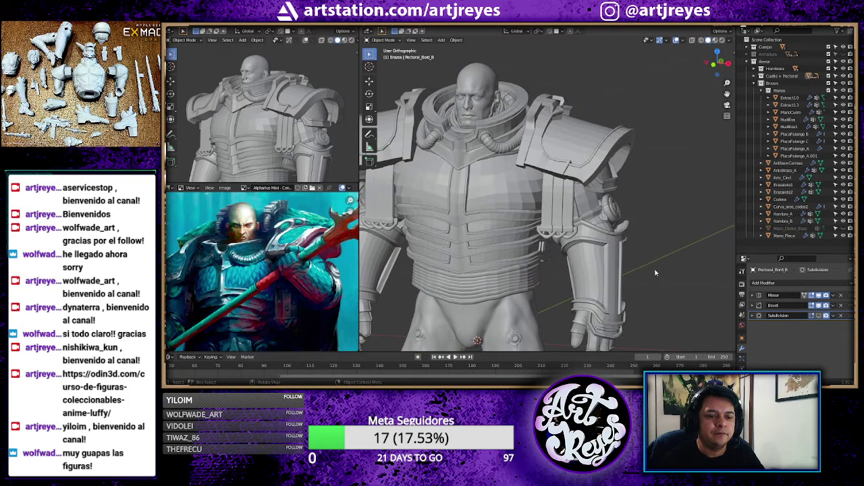
{"action": "key", "text": "KP_1"}
{"action": "middle_click_drag", "start_coordinate": [534, 225], "coordinate": [597, 161], "text": "shift"}
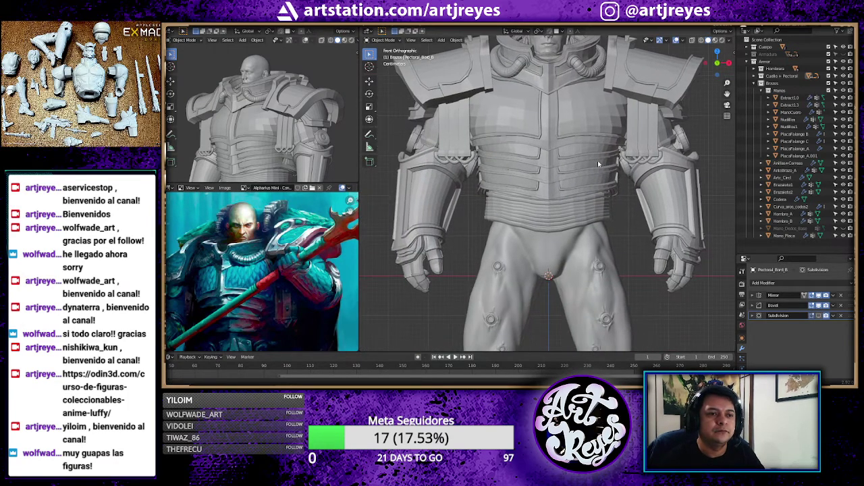
{"action": "key", "text": "alt+Tab"}
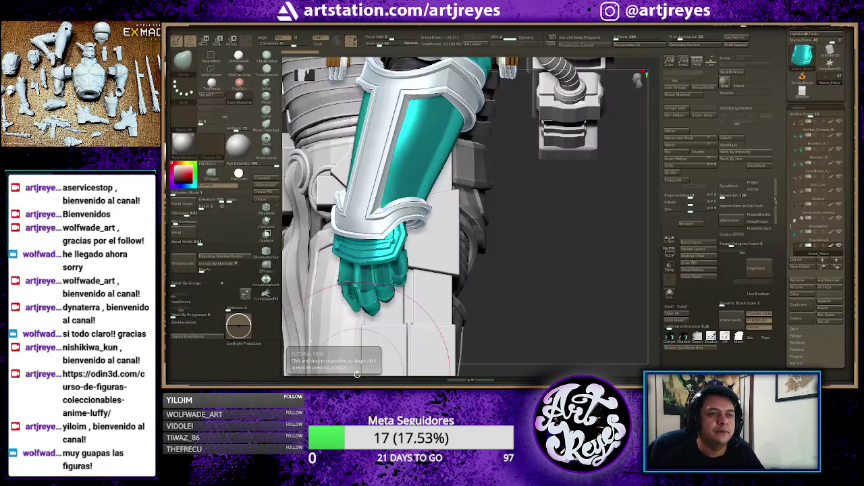
- Make the Cylinder_010 ring the active subtool, then load a plain Cube3D tool
{"action": "mouse_move", "coordinate": [578, 272]}
{"action": "left_mouse_down", "text": "alt"}
{"action": "mouse_move", "coordinate": [529, 255]}
{"action": "mouse_move", "coordinate": [481, 204]}
{"action": "mouse_move", "coordinate": [617, 215]}
{"action": "left_mouse_up", "text": "alt"}
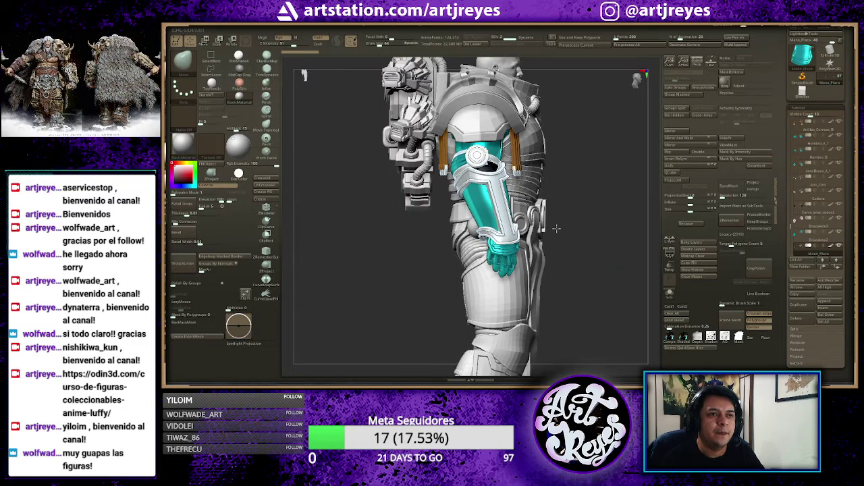
{"action": "left_click_drag", "start_coordinate": [556, 229], "coordinate": [528, 194], "text": "shift"}
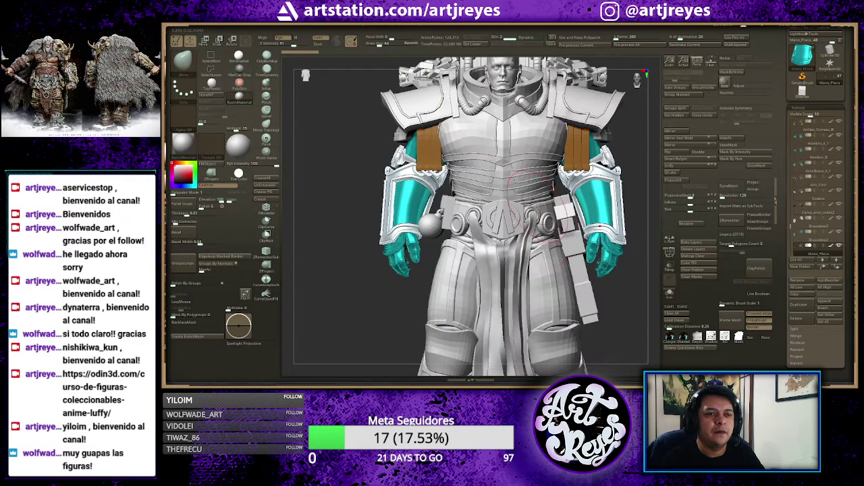
{"action": "left_click", "coordinate": [533, 203], "text": "alt"}
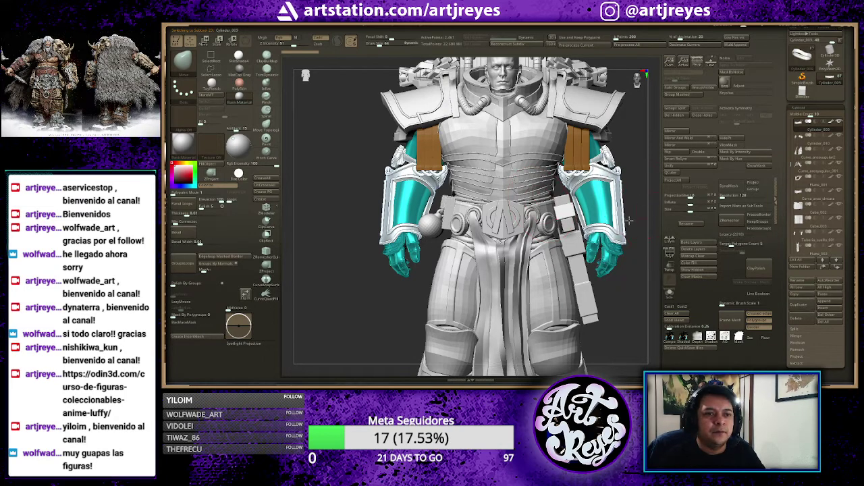
{"action": "left_click_drag", "start_coordinate": [629, 219], "coordinate": [551, 221]}
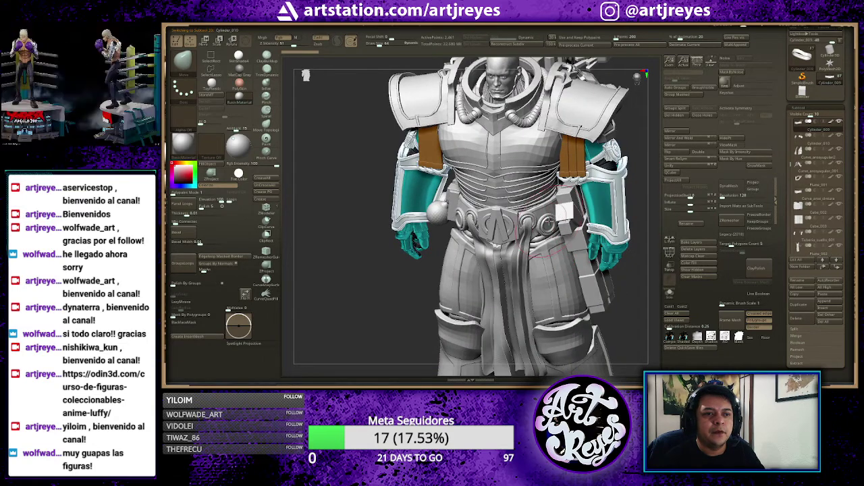
{"action": "left_click", "coordinate": [551, 221], "text": "alt"}
{"action": "left_click", "coordinate": [802, 91]}
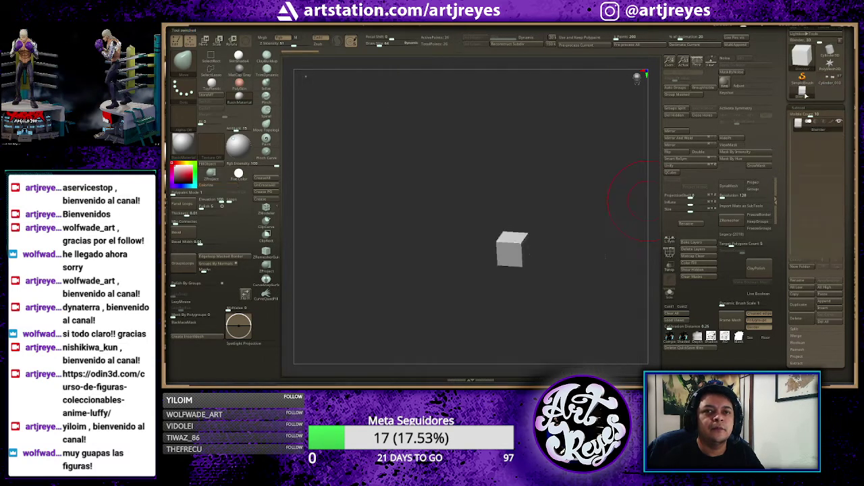
- Paste the Cylinder_010 ring into the cube tool and append another cylinder ring
{"action": "left_click", "coordinate": [819, 296]}
{"action": "left_click", "coordinate": [818, 308]}
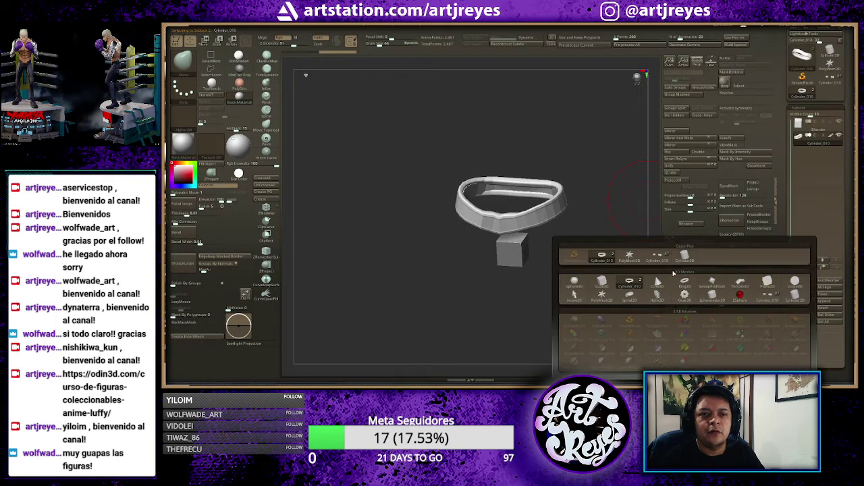
{"action": "left_click", "coordinate": [657, 258]}
{"action": "left_click_drag", "start_coordinate": [554, 196], "coordinate": [635, 192]}
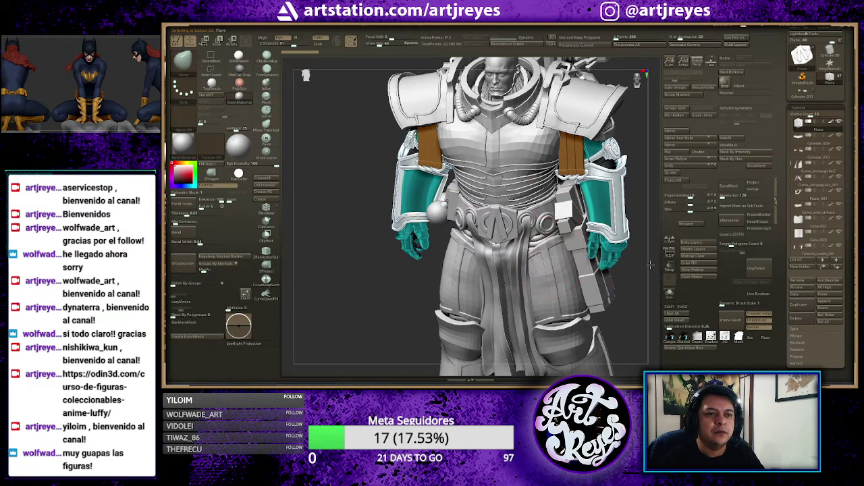
{"action": "mouse_move", "coordinate": [650, 265]}
{"action": "left_mouse_down"}
{"action": "mouse_move", "coordinate": [622, 260]}
{"action": "mouse_move", "coordinate": [649, 260]}
{"action": "left_mouse_up"}
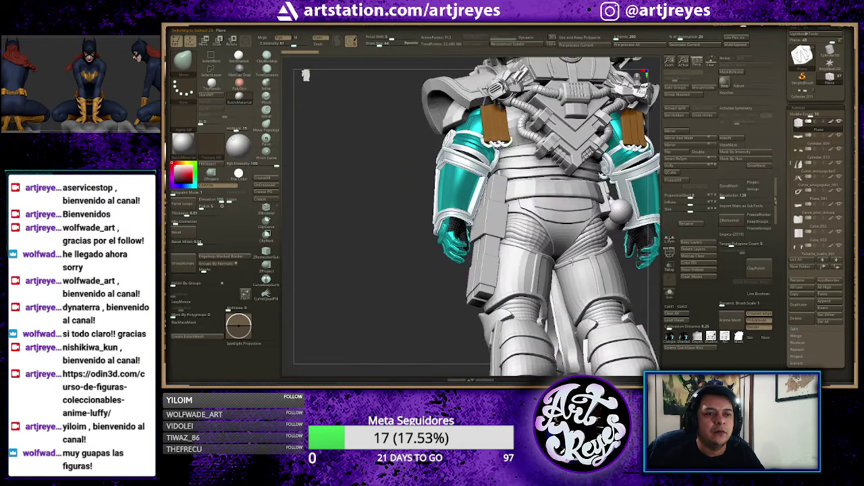
- Select Plane_00200 and append Plane_00201 into the helmet tool
{"action": "left_click", "coordinate": [552, 207], "text": "alt"}
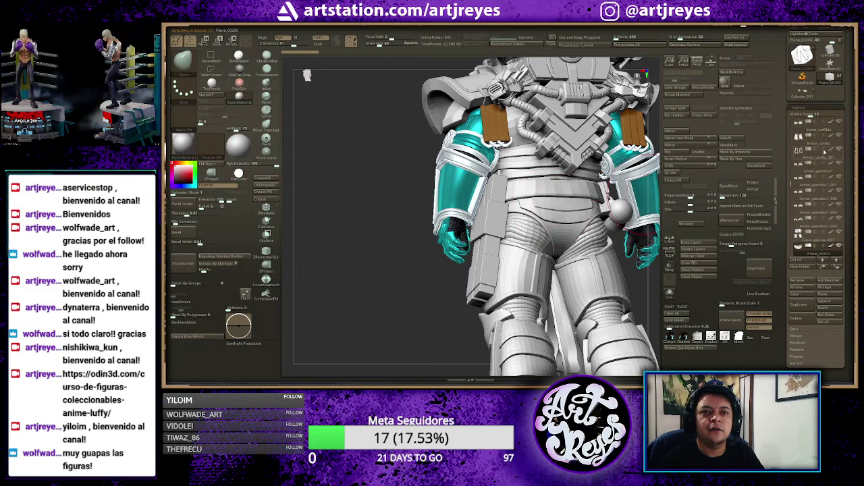
{"action": "left_click", "coordinate": [805, 98]}
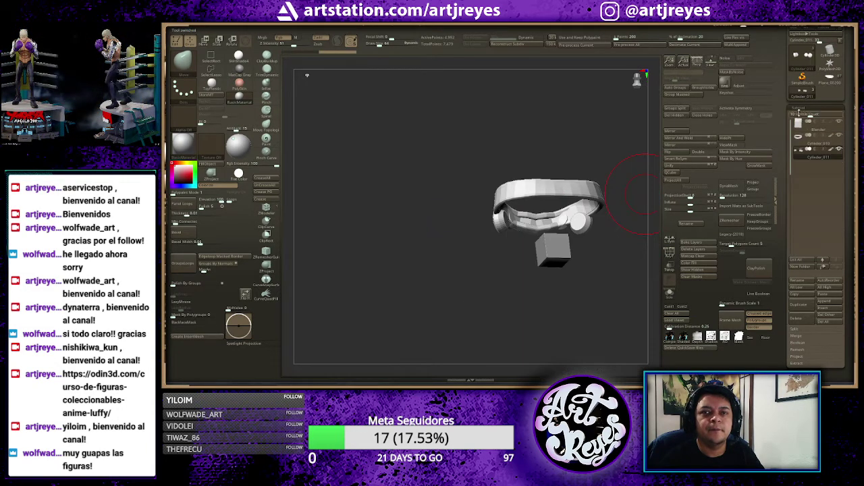
{"action": "left_click", "coordinate": [823, 310]}
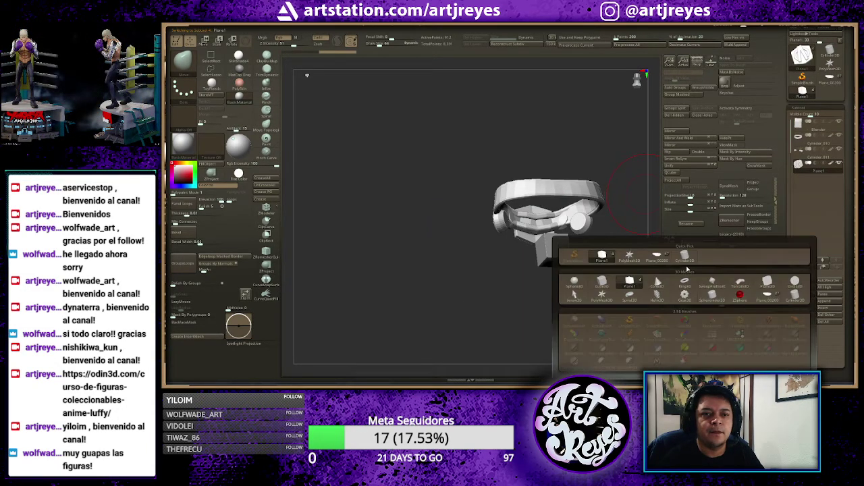
{"action": "left_click", "coordinate": [657, 257]}
{"action": "left_click_drag", "start_coordinate": [516, 141], "coordinate": [520, 140]}
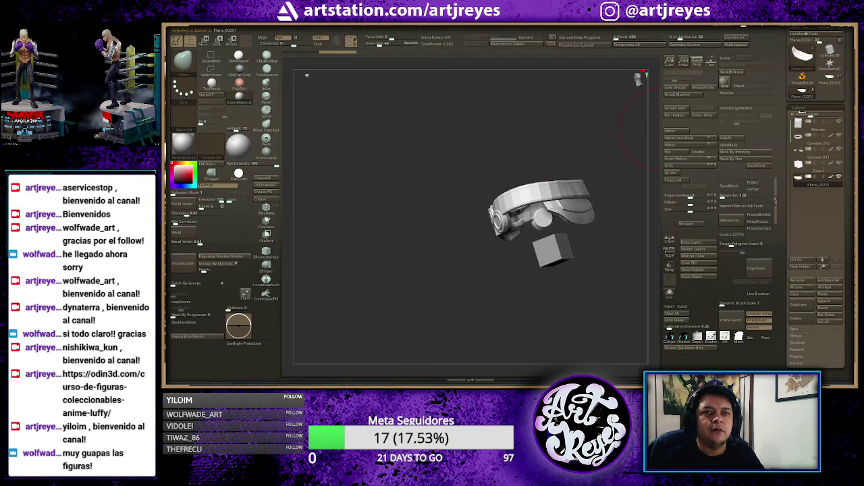
- On the full figure, select the crotch armour and coiled leg curve subtools
{"action": "left_click", "coordinate": [821, 83]}
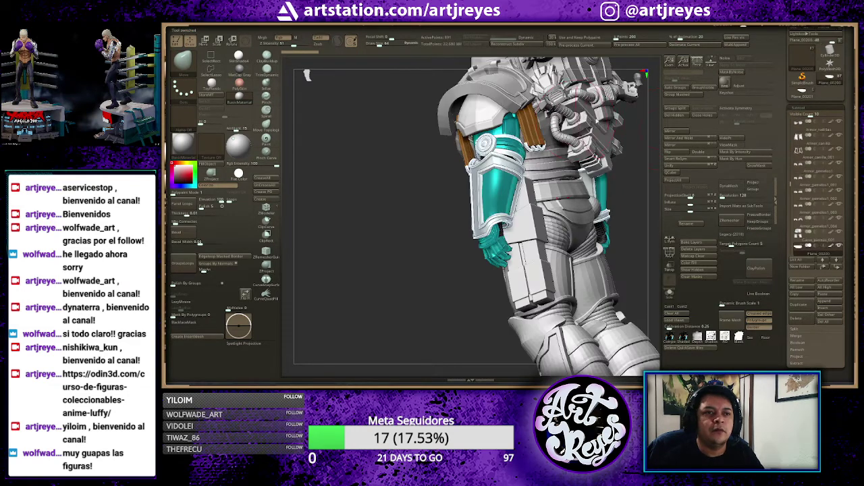
{"action": "left_click", "coordinate": [571, 234], "text": "alt"}
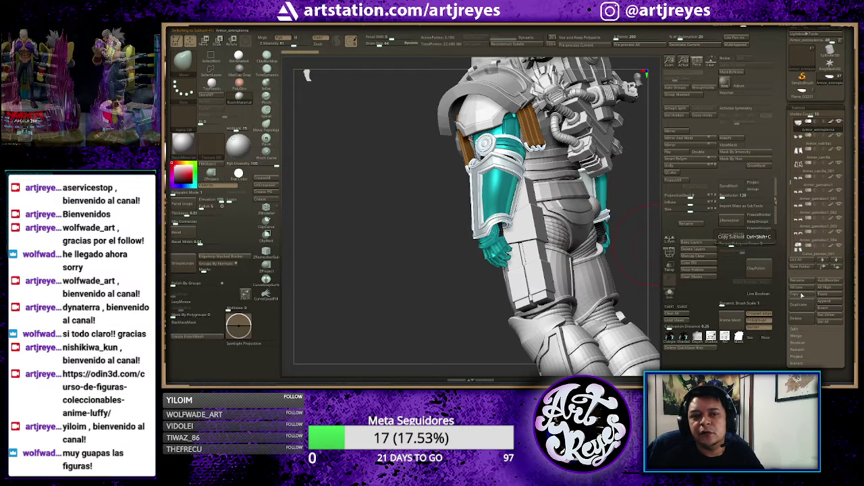
{"action": "left_click", "coordinate": [836, 144]}
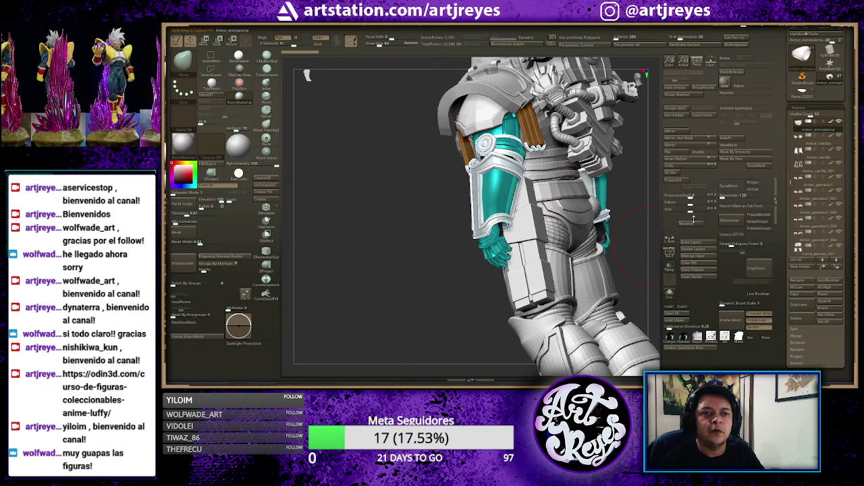
{"action": "left_click_drag", "start_coordinate": [641, 231], "coordinate": [629, 229]}
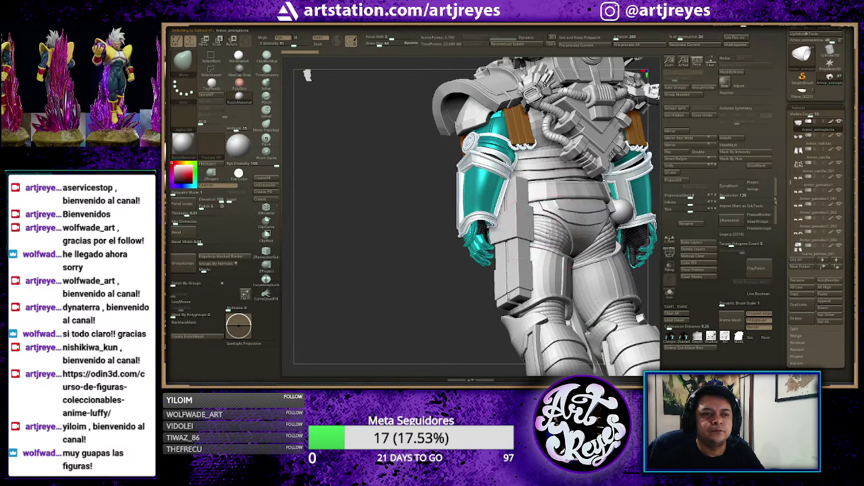
{"action": "left_click", "coordinate": [533, 216], "text": "alt"}
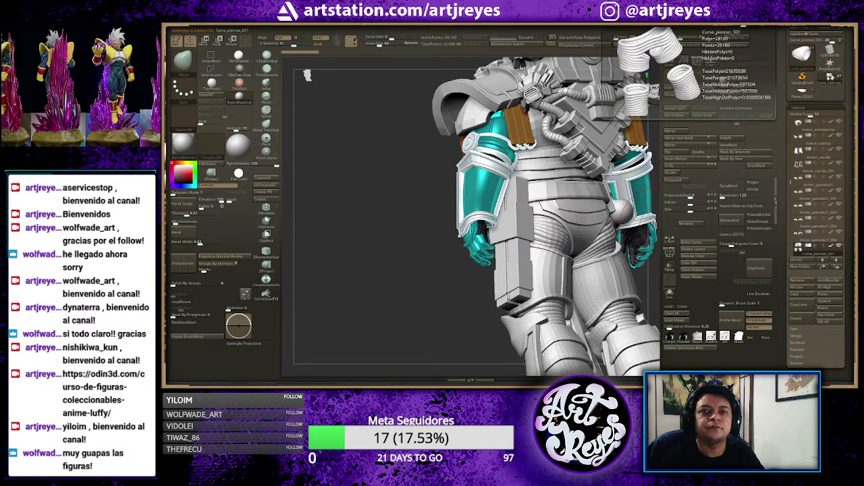
- Add the crotch armour and coiled leg curve pieces into the small working tool
{"action": "left_click", "coordinate": [809, 96]}
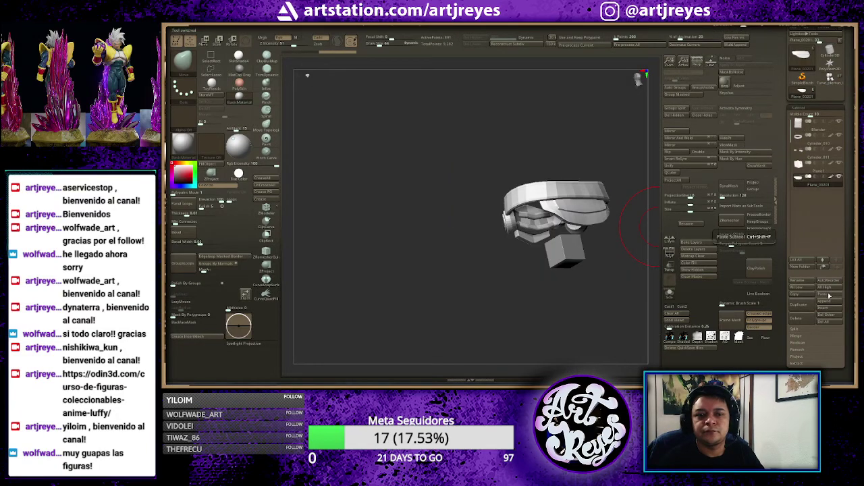
{"action": "left_click", "coordinate": [827, 297]}
{"action": "left_click", "coordinate": [822, 309]}
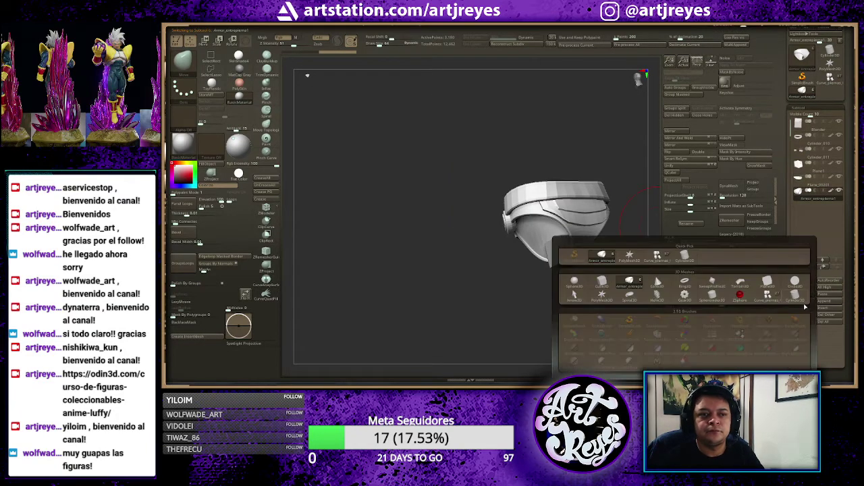
{"action": "left_click", "coordinate": [654, 260]}
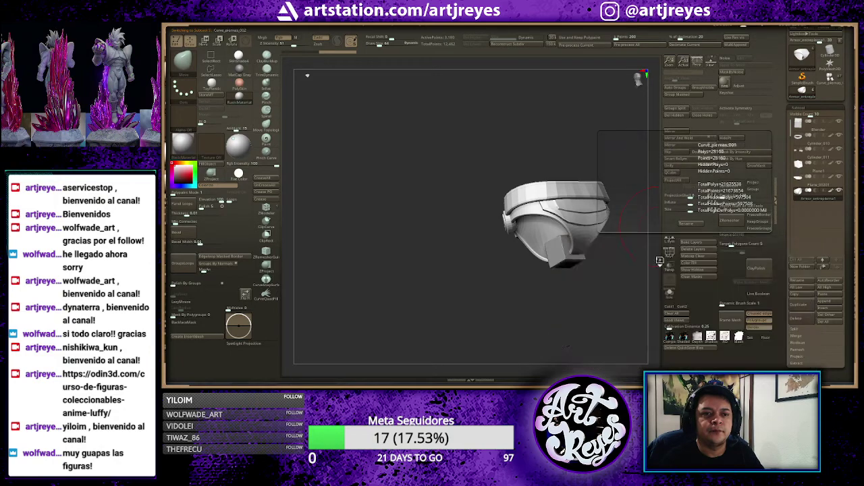
- Copy the first thigh armour, Armor_muslo, from the figure into the pants tool
{"action": "left_click_drag", "start_coordinate": [442, 162], "coordinate": [501, 159]}
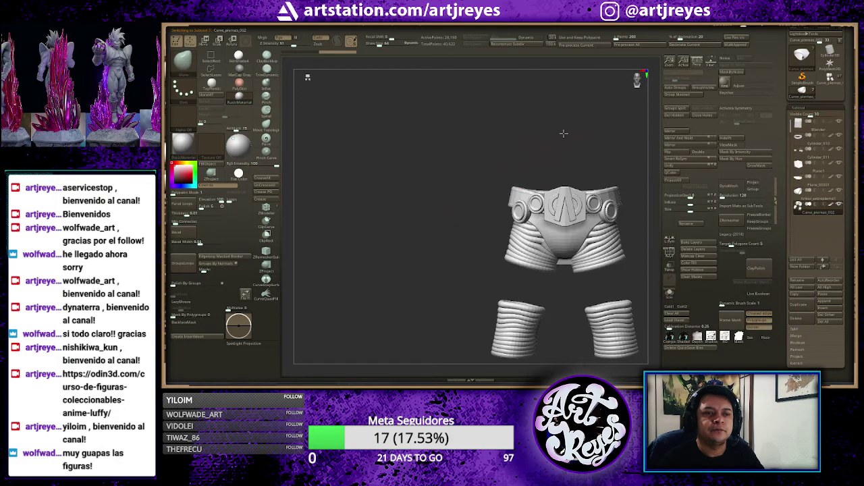
{"action": "mouse_move", "coordinate": [564, 133]}
{"action": "left_mouse_down", "text": "alt"}
{"action": "mouse_move", "coordinate": [511, 149]}
{"action": "mouse_move", "coordinate": [527, 158]}
{"action": "mouse_move", "coordinate": [505, 155]}
{"action": "mouse_move", "coordinate": [530, 151]}
{"action": "left_mouse_up", "text": "alt"}
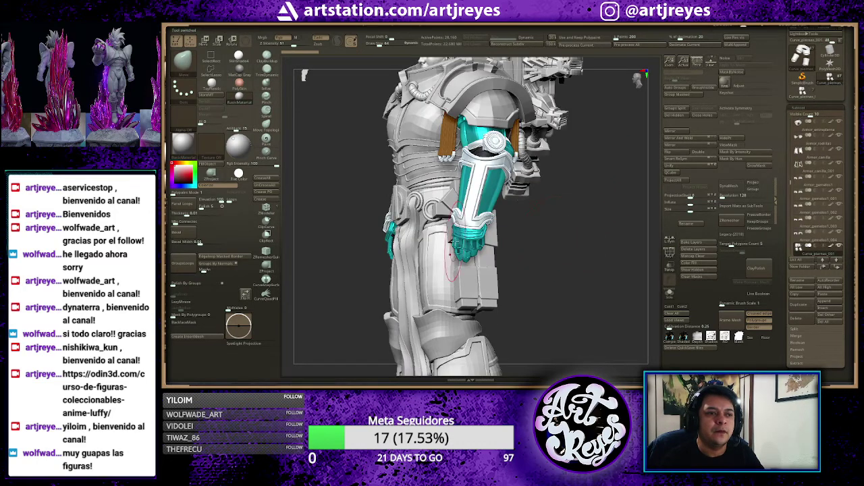
{"action": "left_click", "coordinate": [454, 250], "text": "alt"}
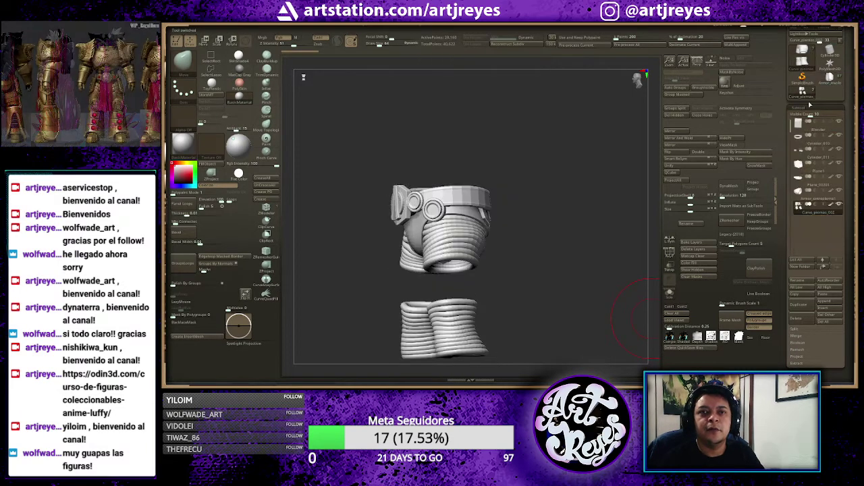
{"action": "left_click", "coordinate": [829, 299]}
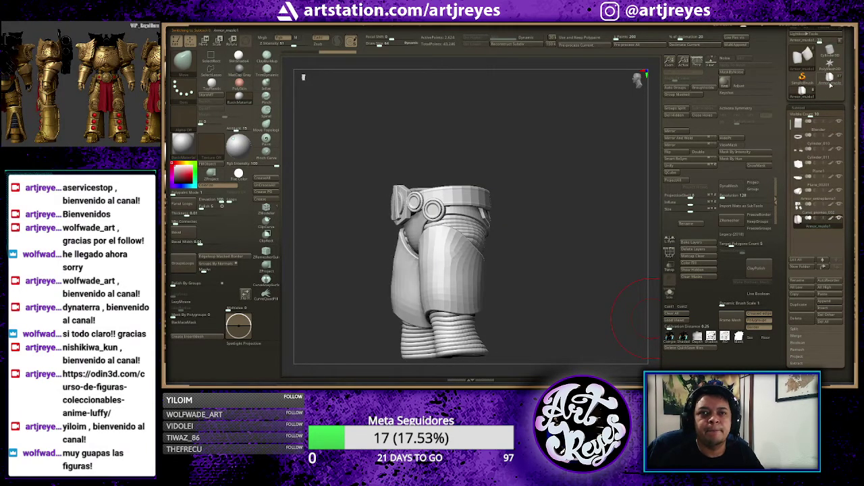
{"action": "left_click", "coordinate": [830, 88]}
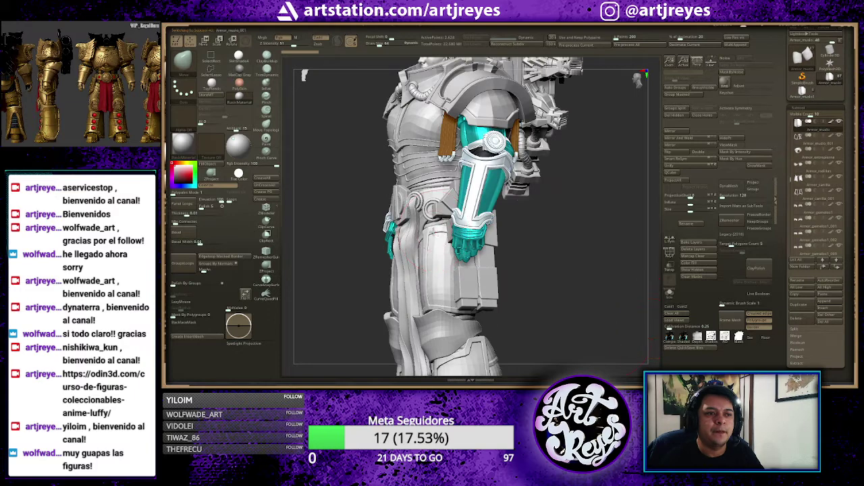
- Paste the second thigh armour, Armor_muslo_001, into the pants tool and return to the figure
{"action": "left_click", "coordinate": [820, 143]}
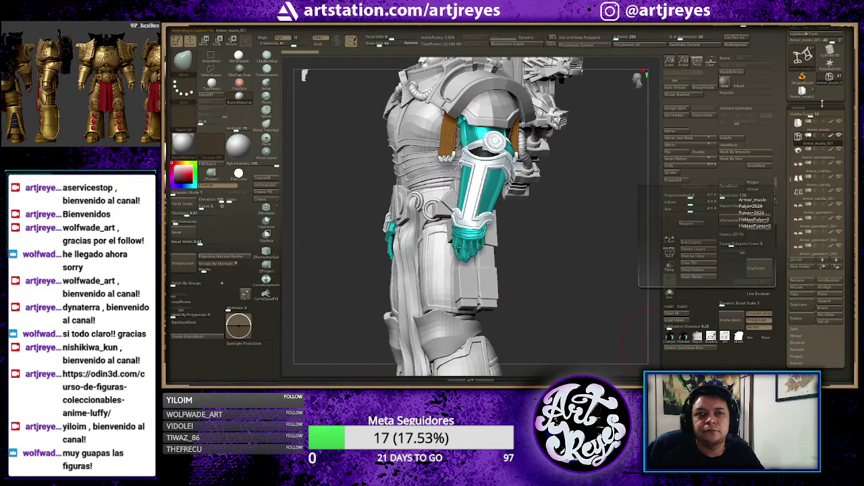
{"action": "left_click", "coordinate": [802, 93]}
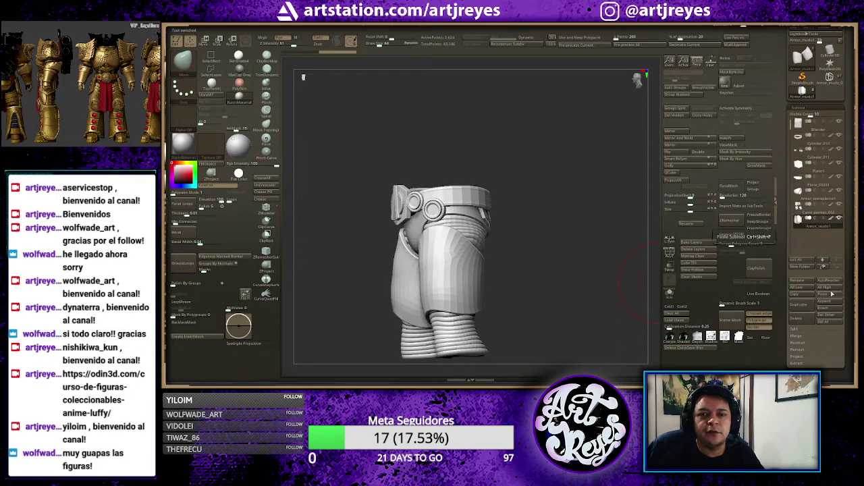
{"action": "left_click", "coordinate": [825, 297]}
{"action": "mouse_move", "coordinate": [550, 217]}
{"action": "left_mouse_down"}
{"action": "mouse_move", "coordinate": [572, 229]}
{"action": "mouse_move", "coordinate": [501, 223]}
{"action": "mouse_move", "coordinate": [583, 223]}
{"action": "mouse_move", "coordinate": [578, 219]}
{"action": "mouse_move", "coordinate": [514, 236]}
{"action": "mouse_move", "coordinate": [578, 235]}
{"action": "mouse_move", "coordinate": [644, 203]}
{"action": "left_mouse_up"}
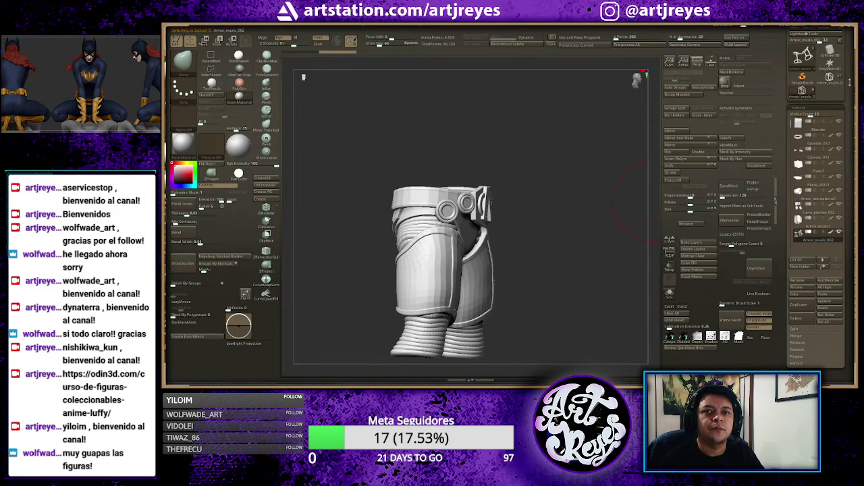
{"action": "left_click", "coordinate": [830, 76]}
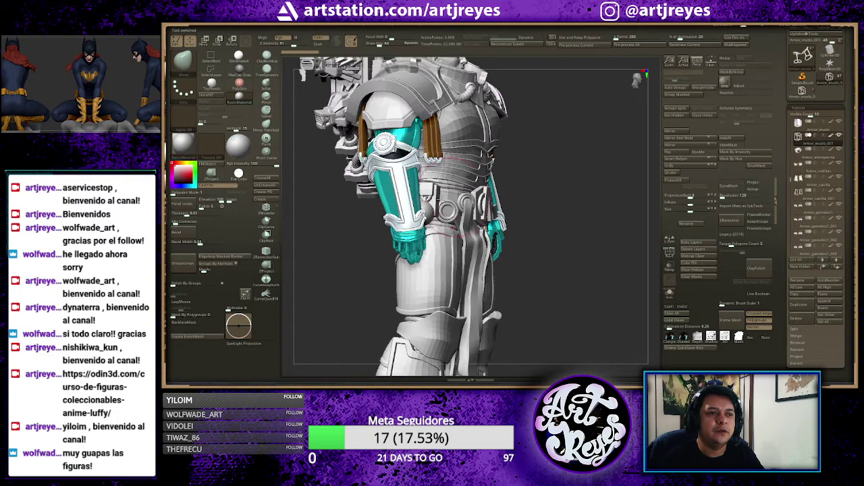
{"action": "mouse_move", "coordinate": [590, 212]}
{"action": "left_mouse_down"}
{"action": "mouse_move", "coordinate": [593, 206]}
{"action": "mouse_move", "coordinate": [513, 216]}
{"action": "mouse_move", "coordinate": [549, 227]}
{"action": "mouse_move", "coordinate": [603, 219]}
{"action": "mouse_move", "coordinate": [531, 224]}
{"action": "left_mouse_up"}
- Switch to the Move brush (B, M, V) and select the belt's round pouch
{"action": "key", "text": "b"}
{"action": "key", "text": "m"}
{"action": "key", "text": "v"}
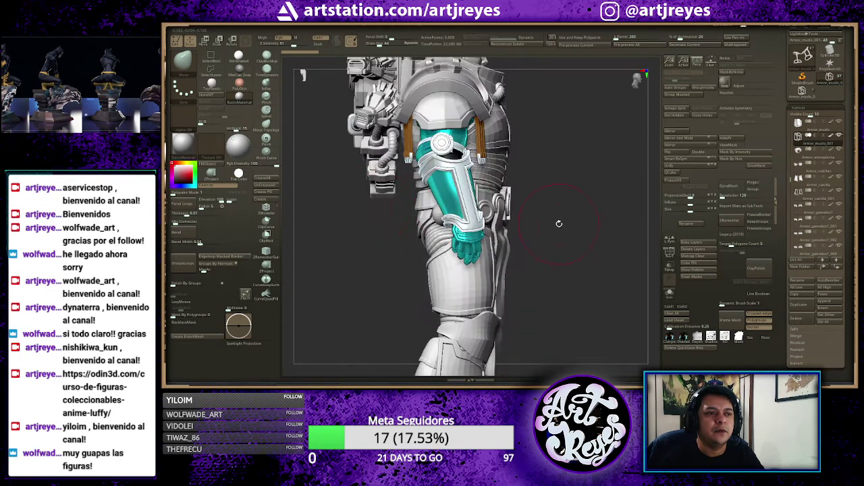
{"action": "left_click_drag", "start_coordinate": [591, 223], "coordinate": [571, 222]}
{"action": "left_click", "coordinate": [579, 192], "text": "alt"}
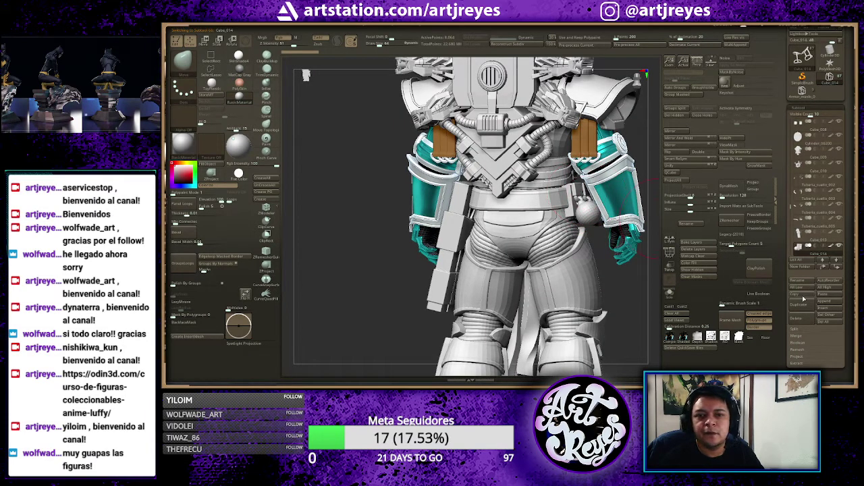
- Check the belt pouch in solo, then paste it into the pants tool
{"action": "left_click", "coordinate": [586, 211], "text": "ctrl+shift"}
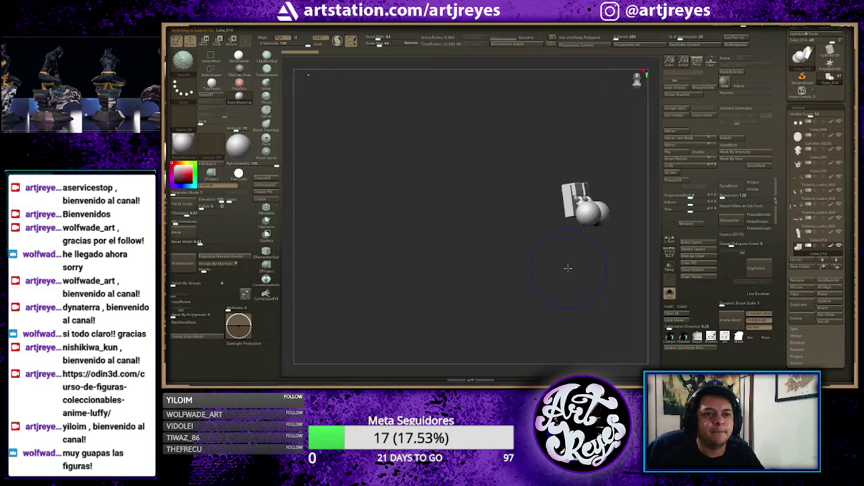
{"action": "left_click", "coordinate": [571, 267], "text": "ctrl+shift"}
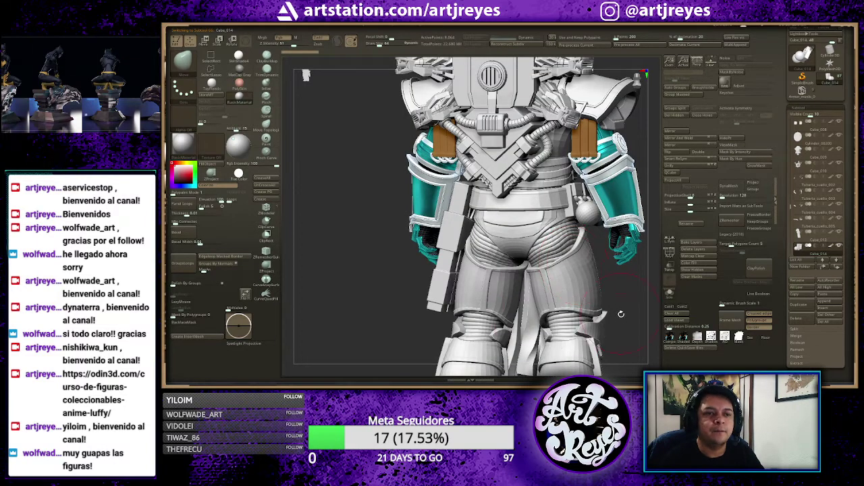
{"action": "left_click_drag", "start_coordinate": [634, 311], "coordinate": [532, 312]}
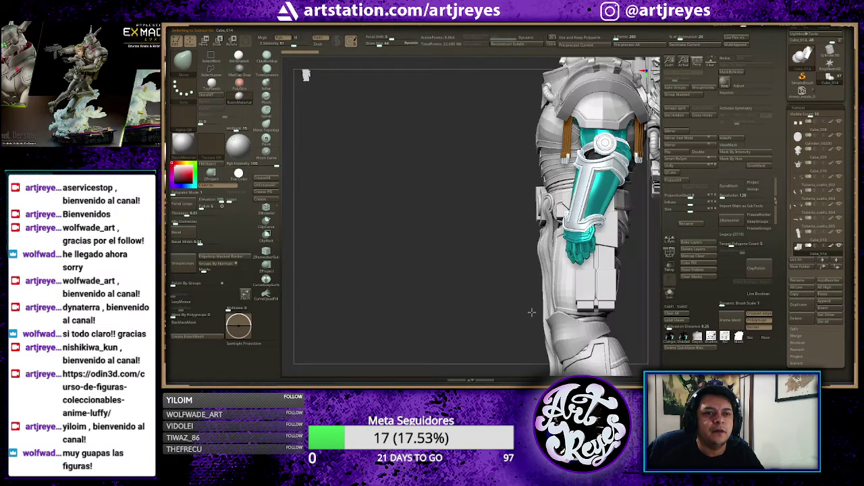
{"action": "mouse_move", "coordinate": [451, 299]}
{"action": "left_mouse_down"}
{"action": "mouse_move", "coordinate": [395, 273]}
{"action": "mouse_move", "coordinate": [447, 275]}
{"action": "left_mouse_up"}
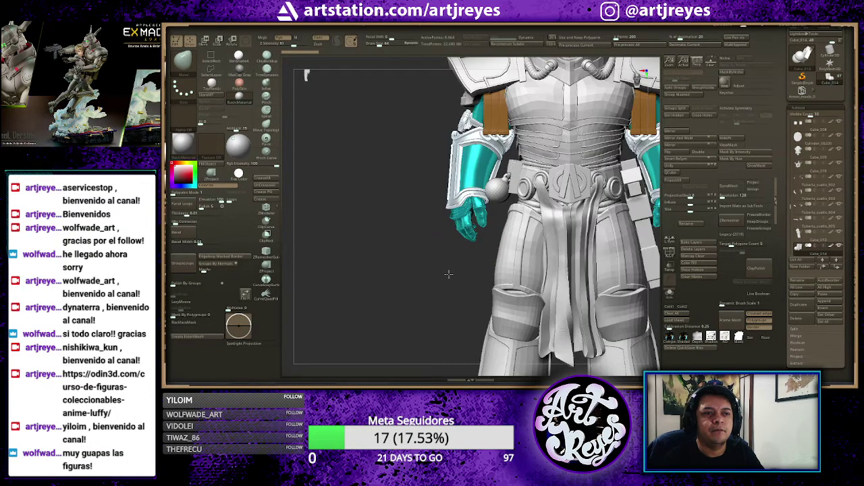
{"action": "left_click_drag", "start_coordinate": [358, 296], "coordinate": [368, 297], "text": "shift"}
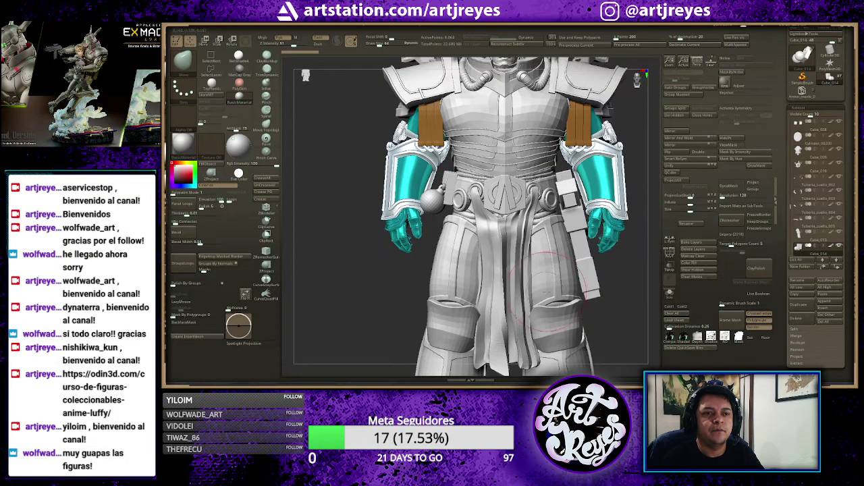
{"action": "left_click", "coordinate": [802, 90]}
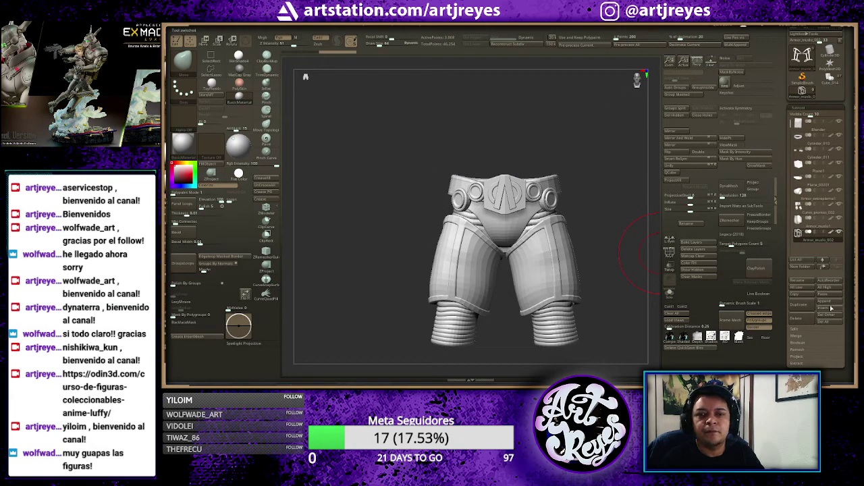
{"action": "left_click", "coordinate": [821, 297]}
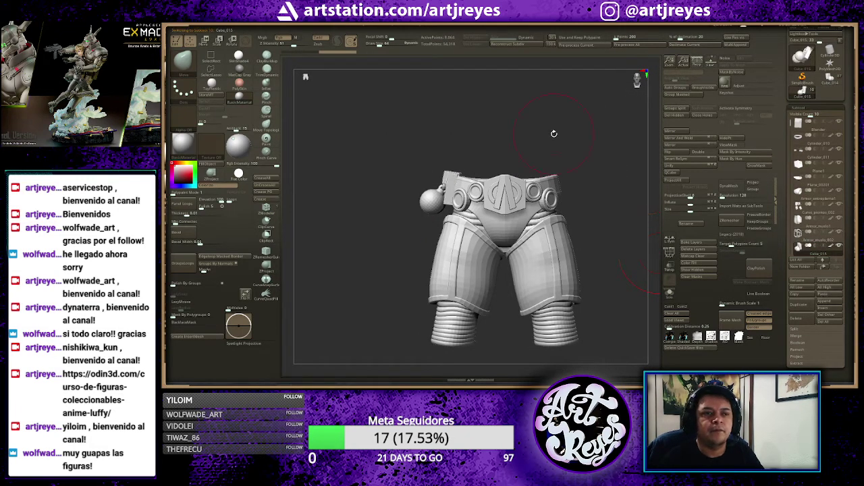
{"action": "left_click_drag", "start_coordinate": [554, 134], "coordinate": [548, 141]}
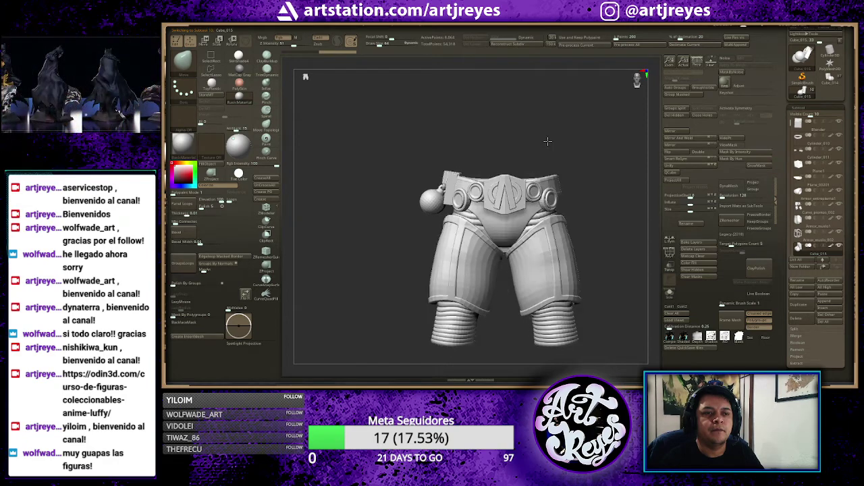
- Back on the full figure, copy the tabard subtool Plane_002
{"action": "left_click", "coordinate": [821, 87]}
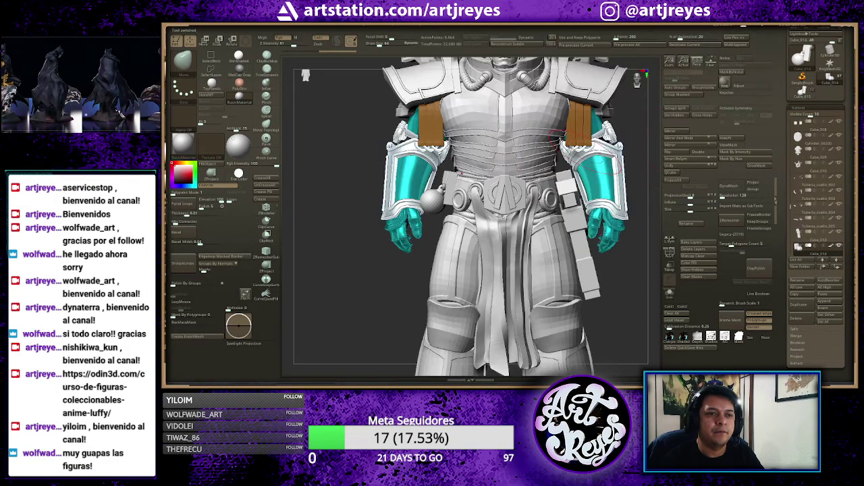
{"action": "mouse_move", "coordinate": [625, 238]}
{"action": "left_mouse_down"}
{"action": "mouse_move", "coordinate": [553, 263]}
{"action": "mouse_move", "coordinate": [628, 250]}
{"action": "left_mouse_up"}
{"action": "left_click_drag", "start_coordinate": [629, 250], "coordinate": [629, 250], "text": "shift"}
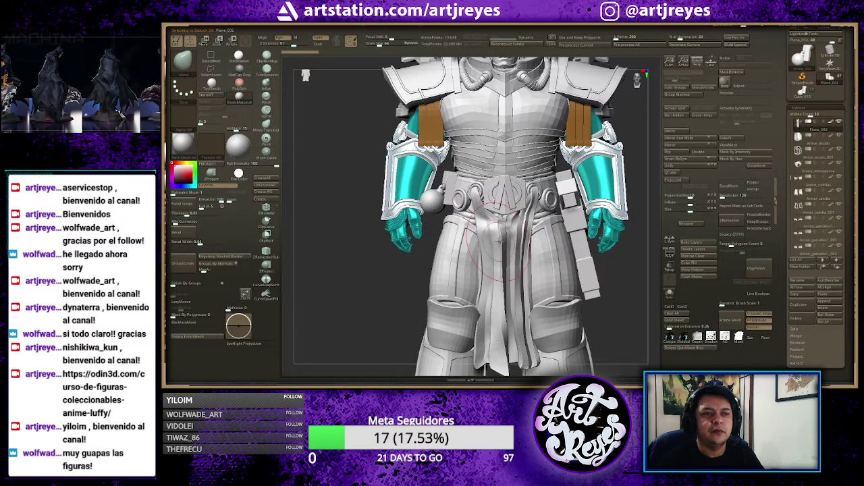
{"action": "left_click", "coordinate": [803, 297]}
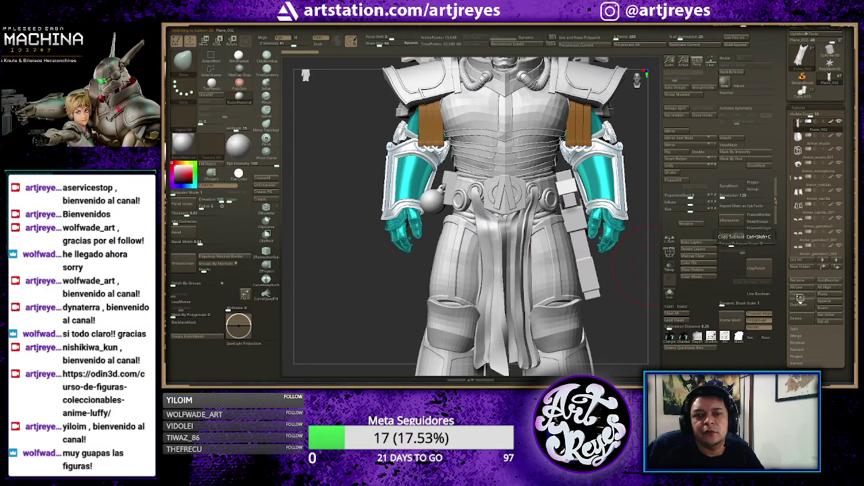
- Make Plane_003 the active tool, inspect its belt and tabard, and select Cylinder_010
{"action": "left_click", "coordinate": [808, 98]}
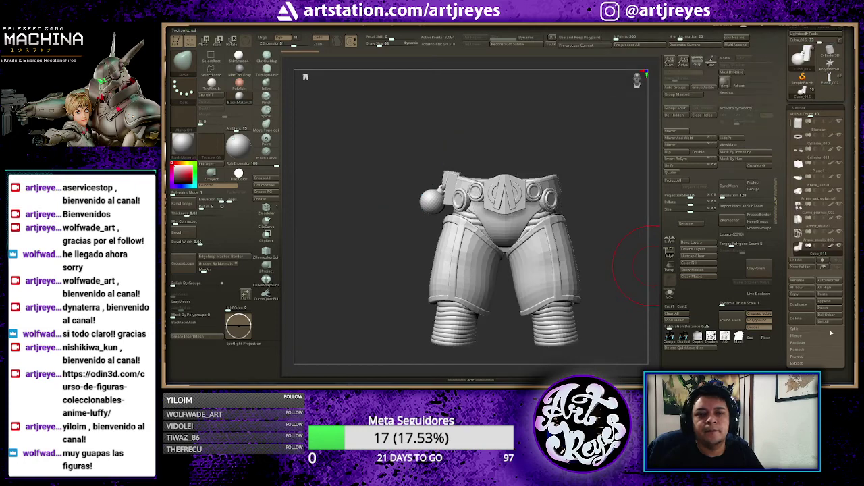
{"action": "mouse_move", "coordinate": [646, 178]}
{"action": "left_mouse_down"}
{"action": "mouse_move", "coordinate": [595, 188]}
{"action": "mouse_move", "coordinate": [651, 185]}
{"action": "mouse_move", "coordinate": [542, 185]}
{"action": "mouse_move", "coordinate": [652, 180]}
{"action": "mouse_move", "coordinate": [648, 168]}
{"action": "left_mouse_up"}
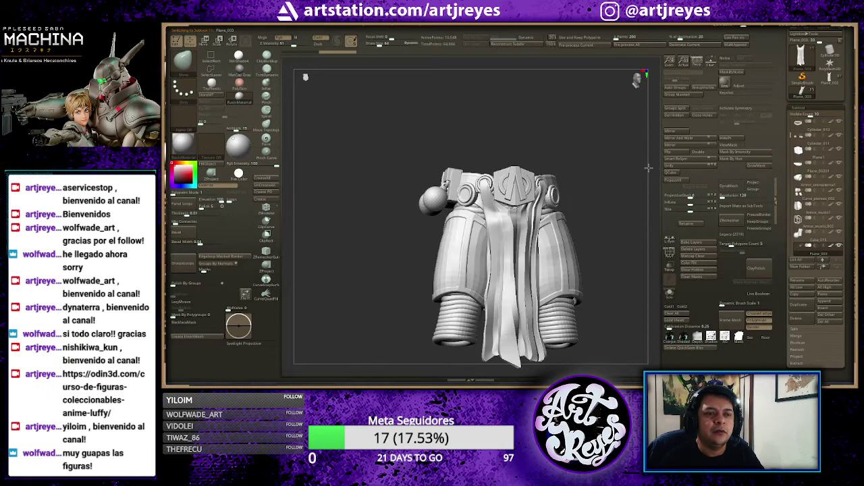
{"action": "mouse_move", "coordinate": [611, 220]}
{"action": "left_mouse_down"}
{"action": "mouse_move", "coordinate": [579, 232]}
{"action": "mouse_move", "coordinate": [601, 192]}
{"action": "mouse_move", "coordinate": [644, 177]}
{"action": "mouse_move", "coordinate": [612, 220]}
{"action": "mouse_move", "coordinate": [537, 237]}
{"action": "mouse_move", "coordinate": [576, 246]}
{"action": "mouse_move", "coordinate": [603, 322]}
{"action": "mouse_move", "coordinate": [627, 312]}
{"action": "mouse_move", "coordinate": [629, 287]}
{"action": "mouse_move", "coordinate": [599, 240]}
{"action": "mouse_move", "coordinate": [658, 216]}
{"action": "left_mouse_up"}
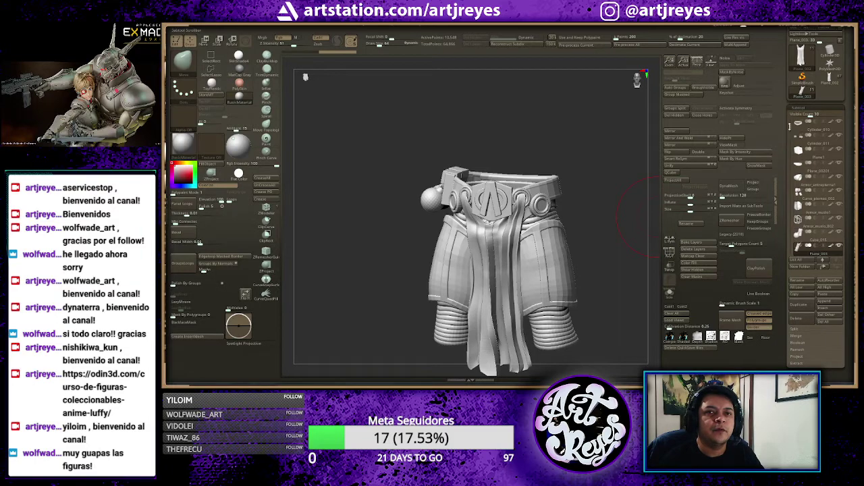
{"action": "left_click_drag", "start_coordinate": [790, 126], "coordinate": [789, 118]}
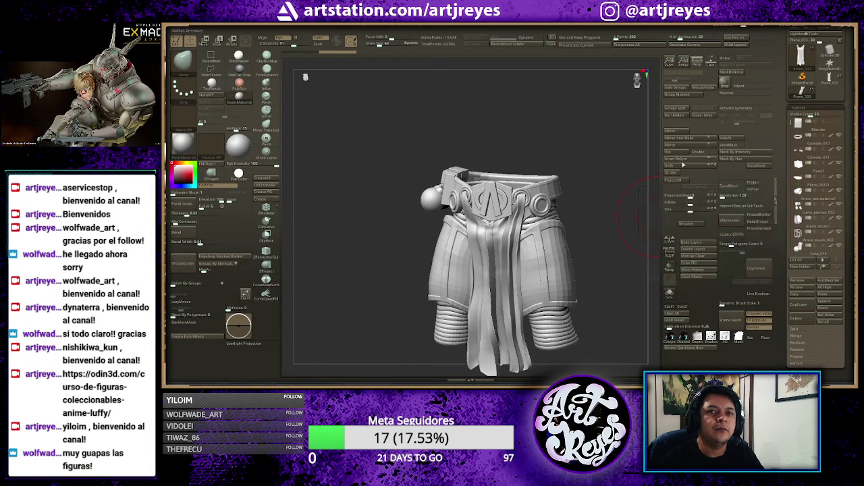
{"action": "mouse_move", "coordinate": [586, 143]}
{"action": "left_mouse_down"}
{"action": "mouse_move", "coordinate": [567, 167]}
{"action": "mouse_move", "coordinate": [577, 191]}
{"action": "mouse_move", "coordinate": [581, 128]}
{"action": "left_mouse_up"}
{"action": "key", "text": "alt+Down"}
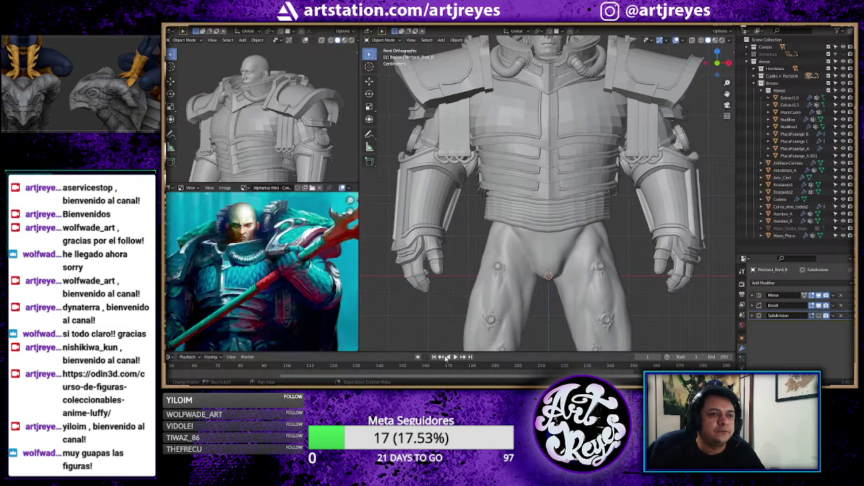
- Collapse Brazos and name a new child collection under Armor 'Cinturon'
{"action": "left_click", "coordinate": [754, 83]}
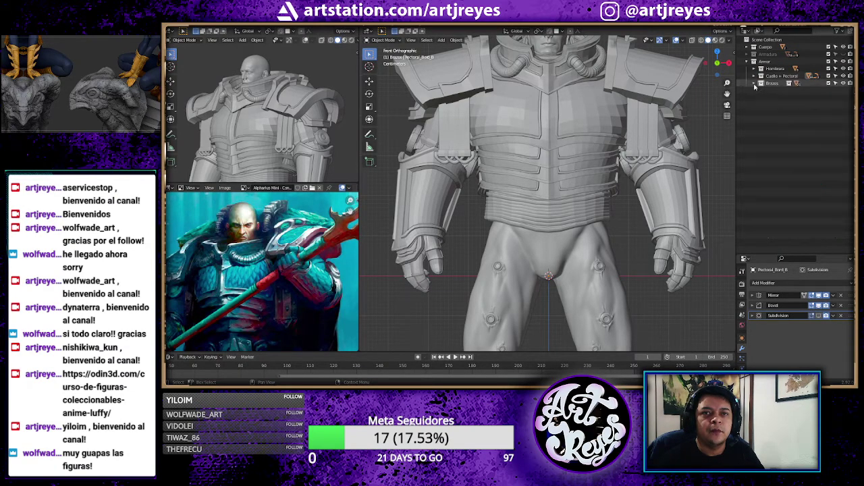
{"action": "left_click", "coordinate": [768, 63]}
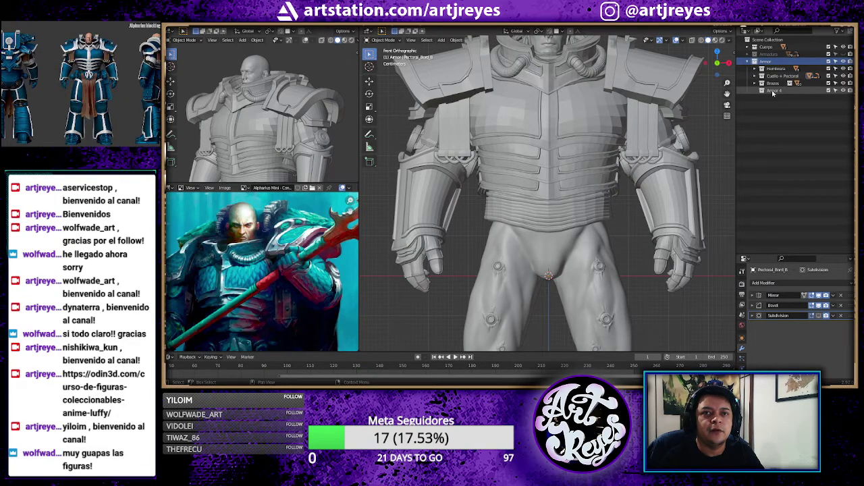
{"action": "double_click", "coordinate": [773, 91]}
{"action": "type", "text": "Cinturon"}
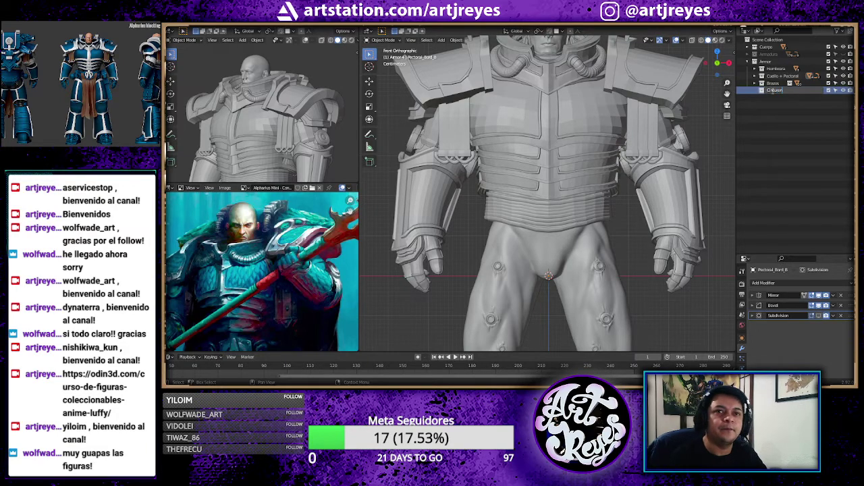
{"action": "key", "text": "Return"}
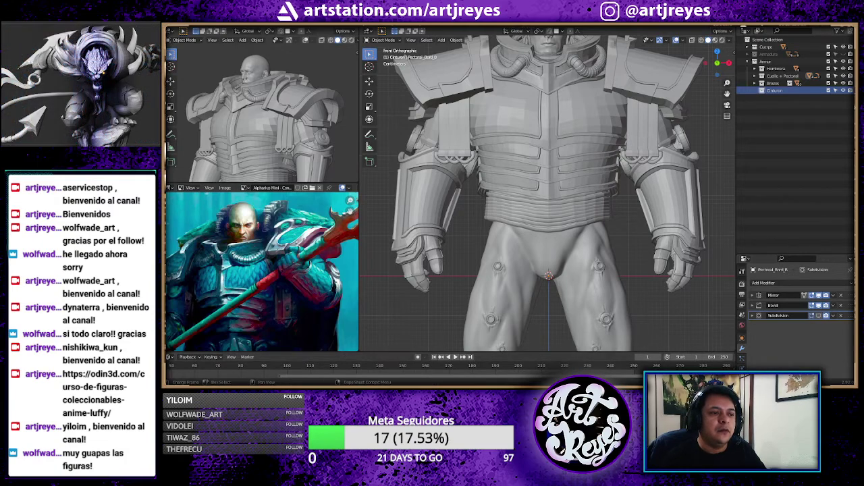
{"action": "key", "text": "alt+Tab"}
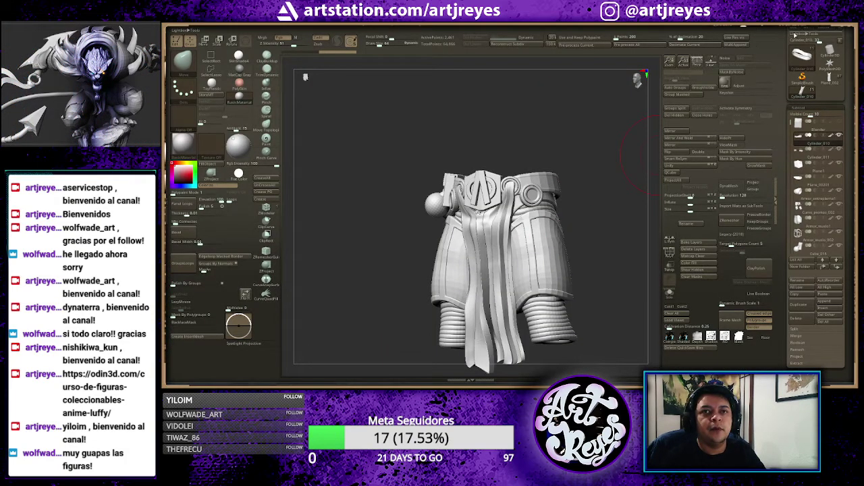
- Export the belt, tabard and thigh-armour subtools to Blender with GoZ, continuing past the notice
{"action": "left_click", "coordinate": [827, 41]}
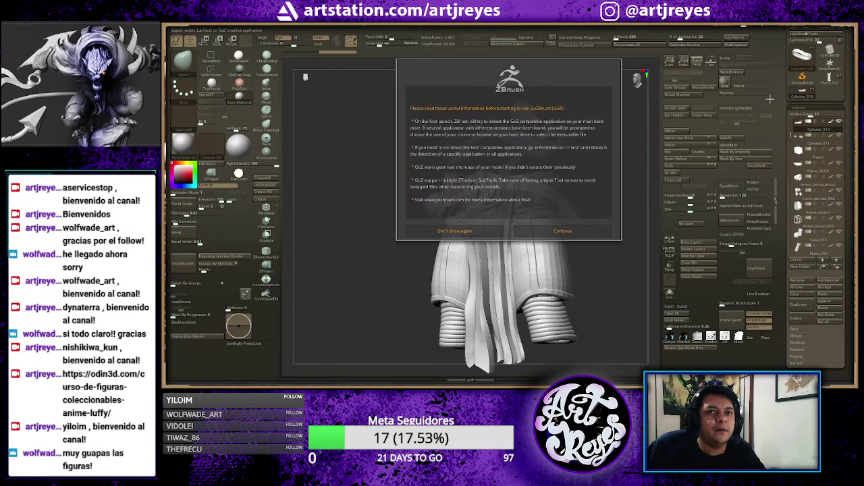
{"action": "left_click", "coordinate": [561, 231]}
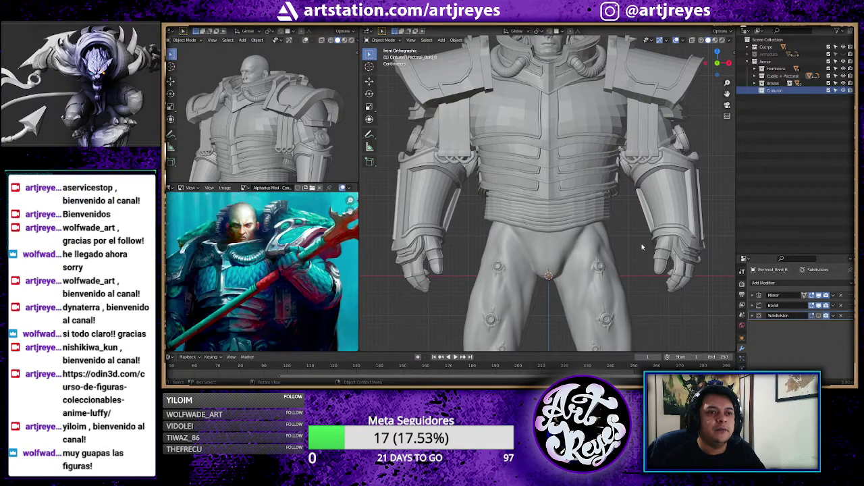
- Unhide the imported belt pieces with Alt+H and compare their fit against the ZBrush model
{"action": "mouse_move", "coordinate": [643, 247]}
{"action": "middle_mouse_down", "text": "shift"}
{"action": "mouse_move", "coordinate": [616, 130]}
{"action": "mouse_move", "coordinate": [627, 149]}
{"action": "middle_mouse_up", "text": "shift"}
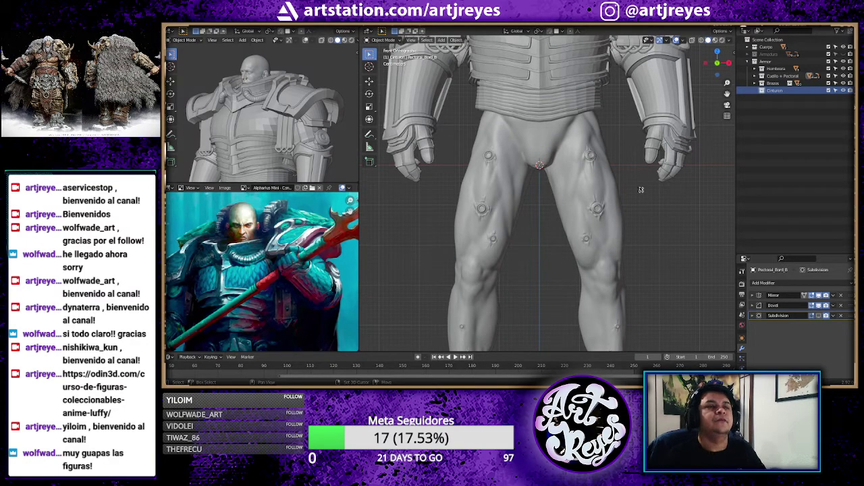
{"action": "key", "text": "alt+h"}
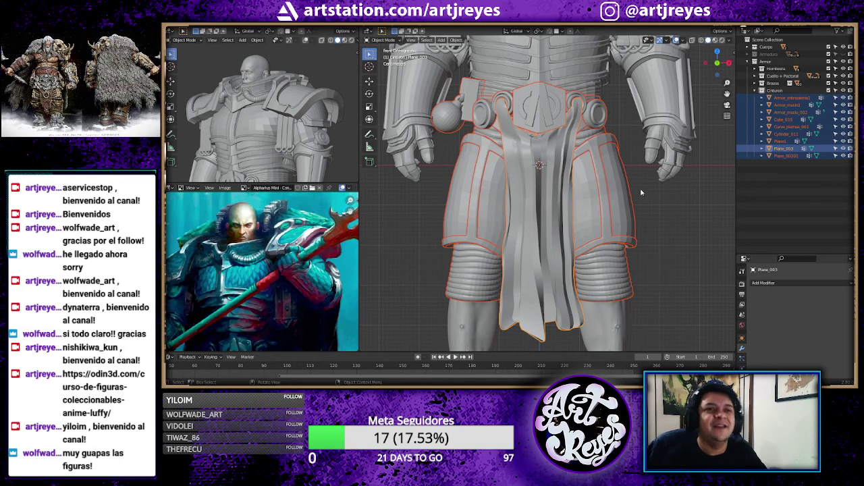
{"action": "left_click", "coordinate": [641, 193]}
{"action": "mouse_move", "coordinate": [642, 193]}
{"action": "middle_mouse_down"}
{"action": "mouse_move", "coordinate": [556, 250]}
{"action": "mouse_move", "coordinate": [612, 253]}
{"action": "mouse_move", "coordinate": [621, 264]}
{"action": "mouse_move", "coordinate": [528, 239]}
{"action": "mouse_move", "coordinate": [497, 257]}
{"action": "mouse_move", "coordinate": [519, 241]}
{"action": "mouse_move", "coordinate": [647, 269]}
{"action": "mouse_move", "coordinate": [634, 258]}
{"action": "middle_mouse_up"}
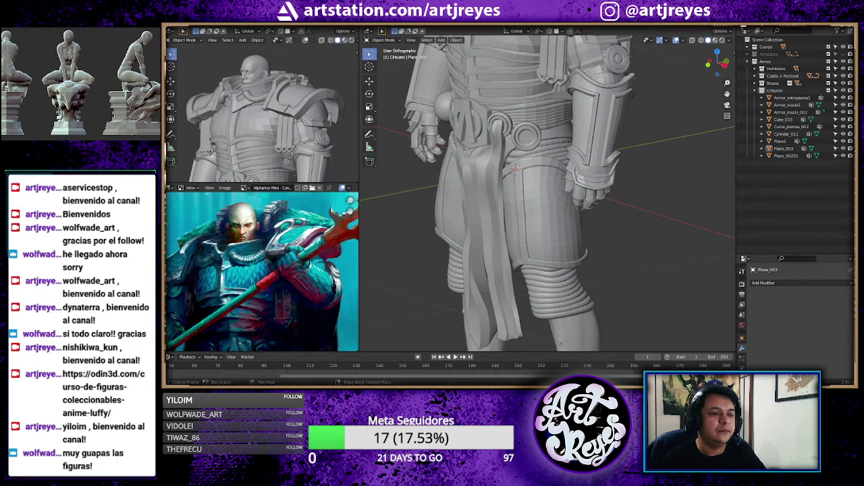
{"action": "key", "text": "alt+Tab"}
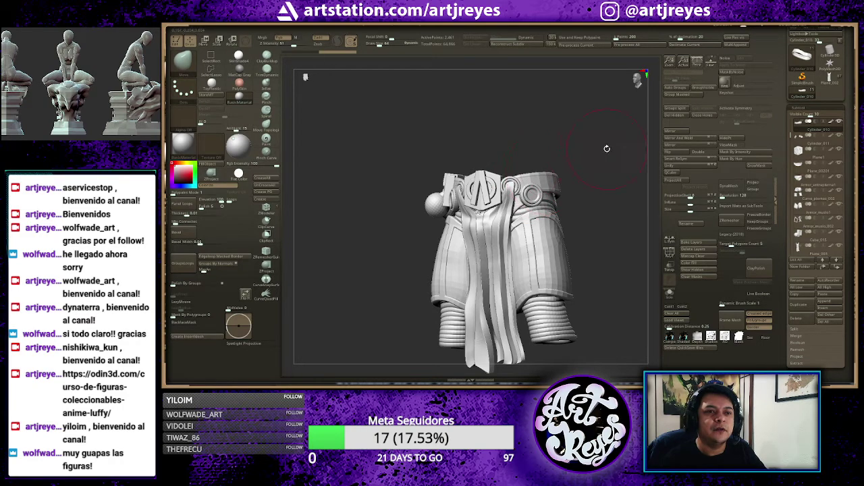
{"action": "mouse_move", "coordinate": [607, 148]}
{"action": "left_mouse_down"}
{"action": "mouse_move", "coordinate": [617, 238]}
{"action": "mouse_move", "coordinate": [572, 203]}
{"action": "mouse_move", "coordinate": [453, 240]}
{"action": "left_mouse_up"}
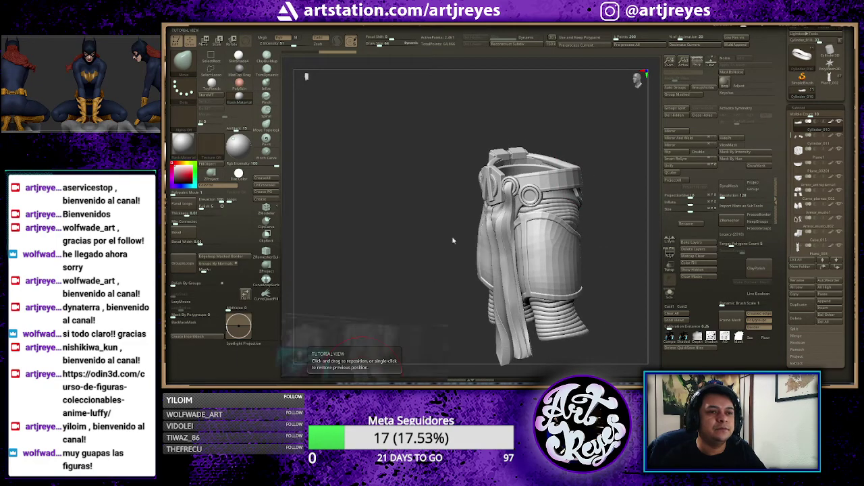
{"action": "key", "text": "alt+Tab"}
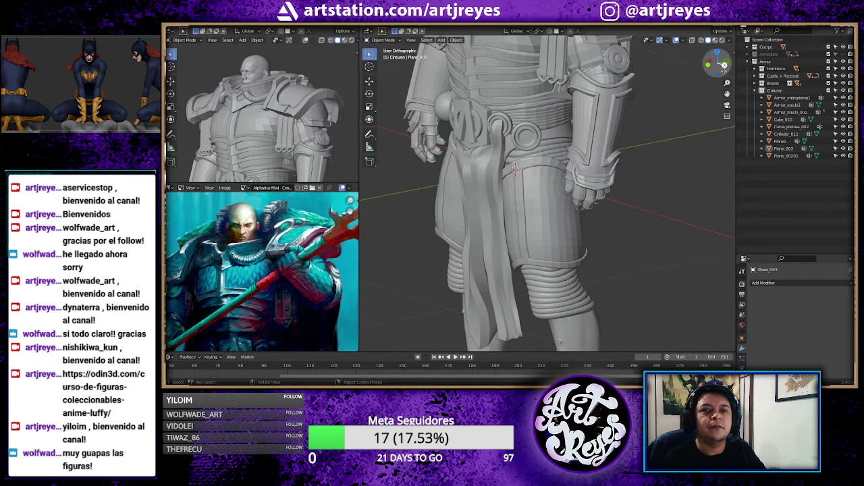
- Check the Cuerpo collection, orbit to the back, and hide the belt pieces again
{"action": "left_click", "coordinate": [748, 47]}
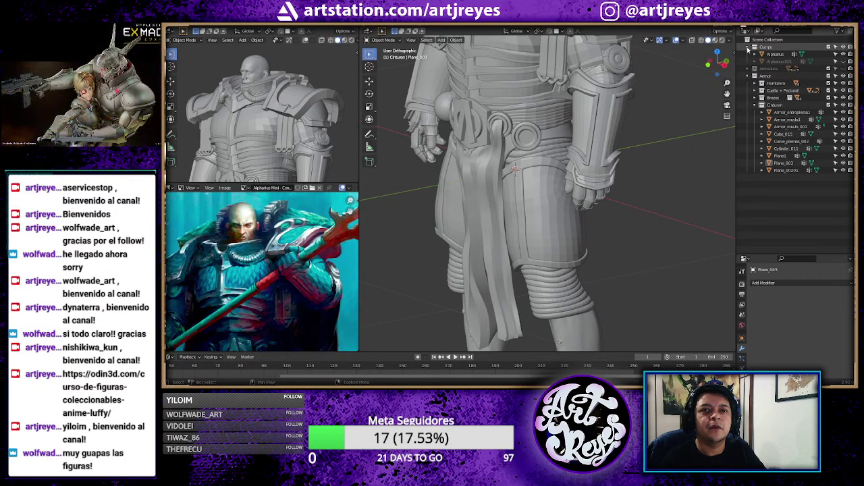
{"action": "left_click", "coordinate": [748, 48]}
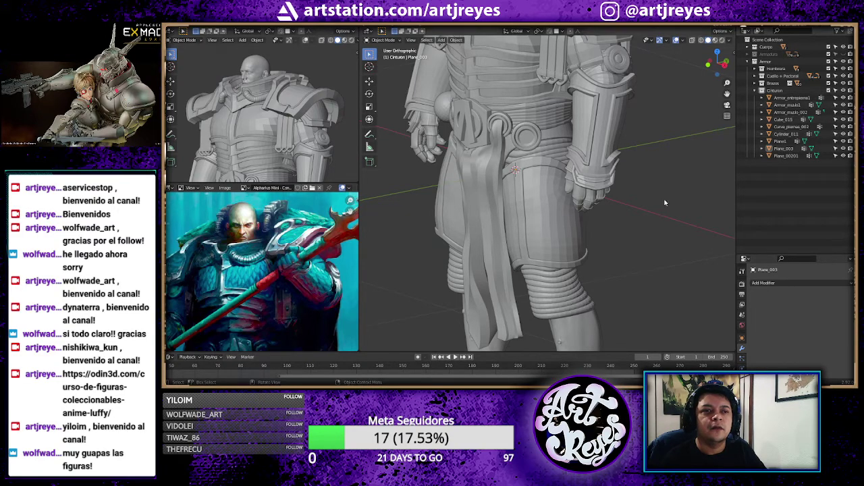
{"action": "middle_click_drag", "start_coordinate": [663, 200], "coordinate": [600, 196]}
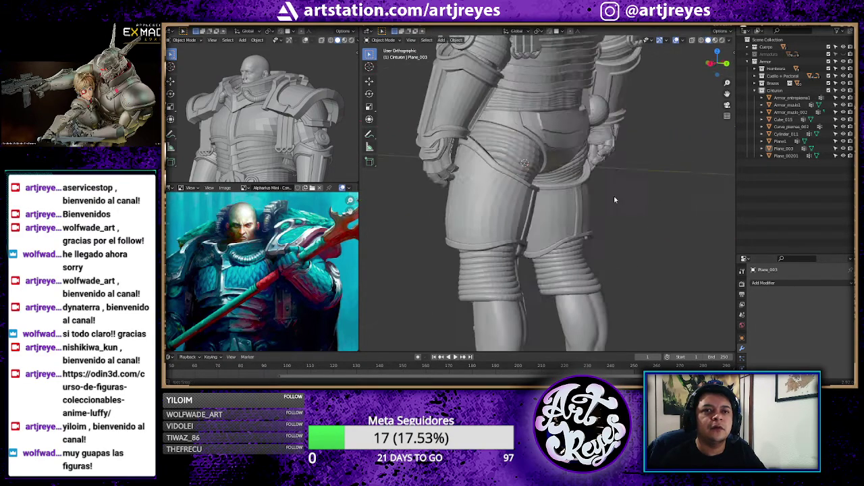
{"action": "key", "text": "ctrl+z"}
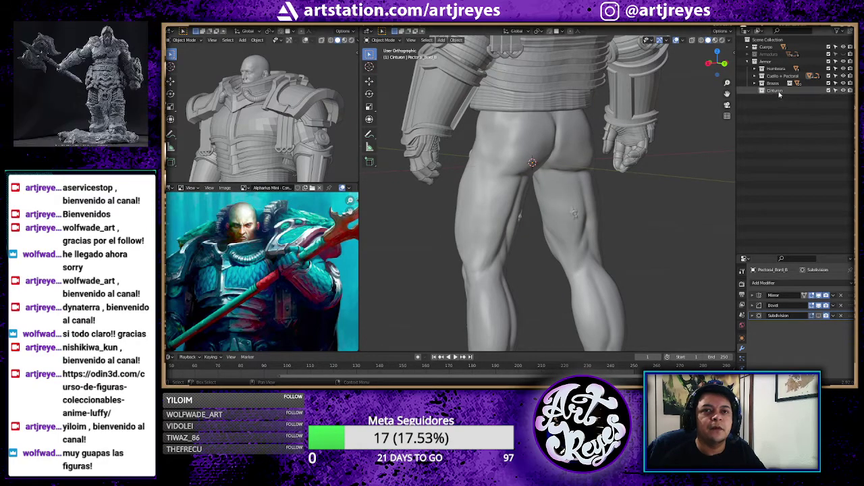
- Expand the Armadura collection, scroll through its objects, then collapse it
{"action": "left_click", "coordinate": [749, 55]}
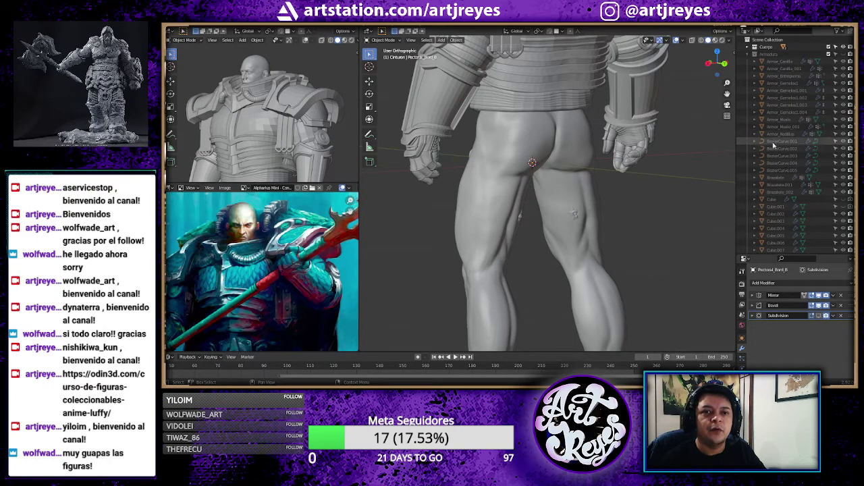
{"action": "scroll", "coordinate": [770, 193], "scroll_direction": "down", "scroll_amount": 5}
{"action": "scroll", "coordinate": [771, 199], "scroll_direction": "down", "scroll_amount": 5}
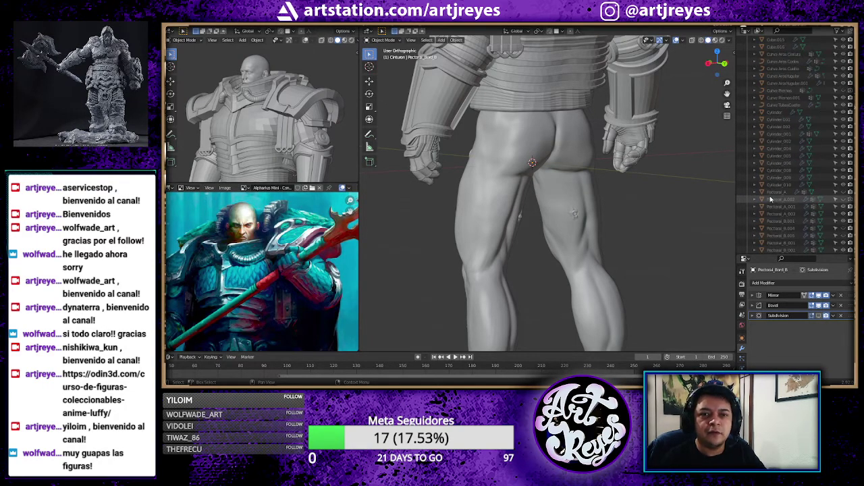
{"action": "scroll", "coordinate": [770, 200], "scroll_direction": "down", "scroll_amount": 3}
{"action": "scroll", "coordinate": [770, 200], "scroll_direction": "down", "scroll_amount": 4}
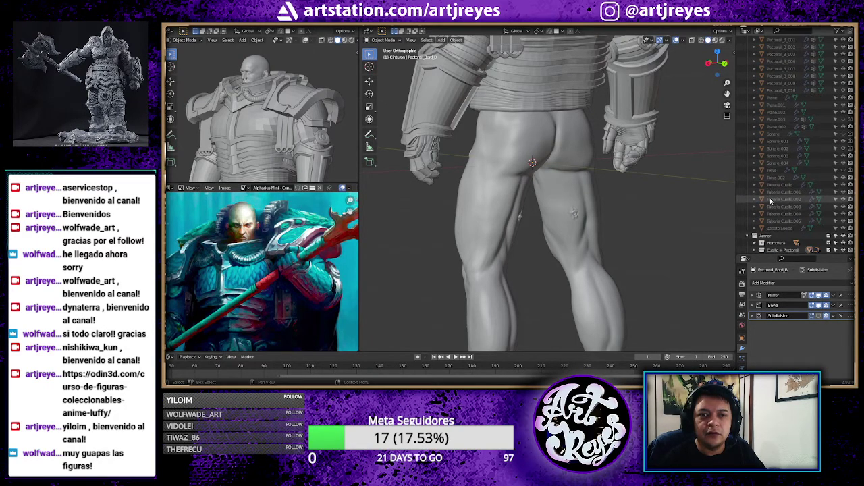
{"action": "scroll", "coordinate": [770, 200], "scroll_direction": "up", "scroll_amount": 10}
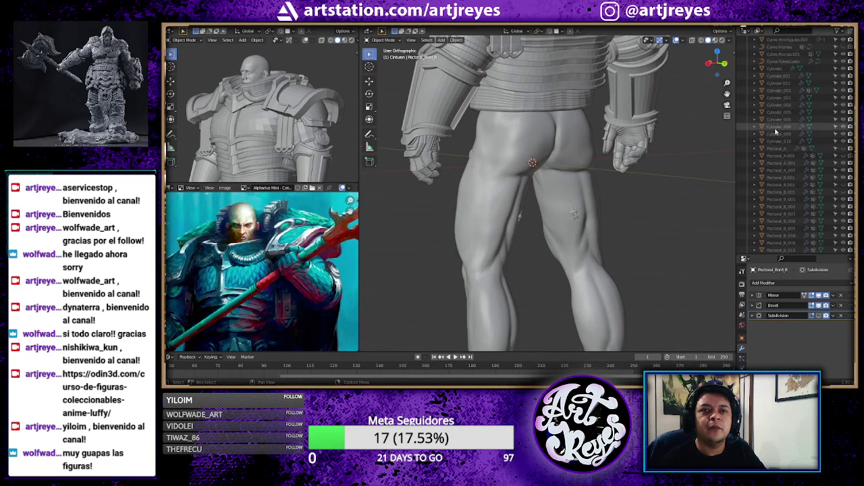
{"action": "scroll", "coordinate": [749, 67], "scroll_direction": "up", "scroll_amount": 10}
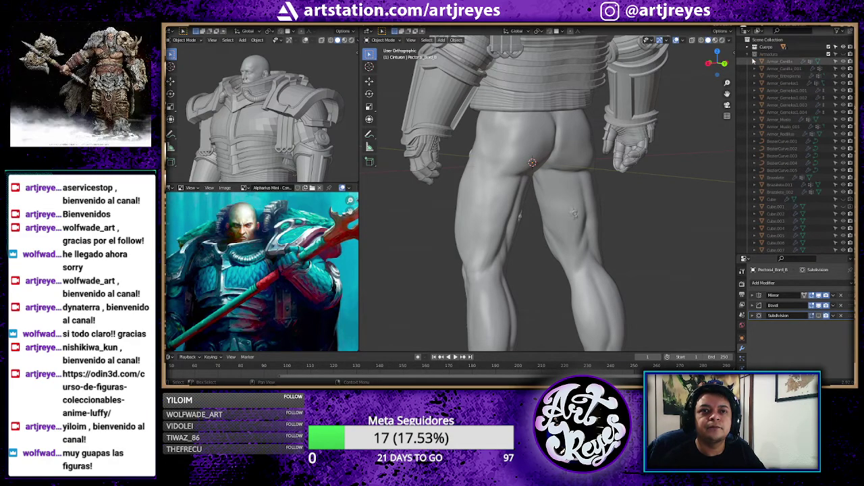
{"action": "left_click", "coordinate": [747, 55]}
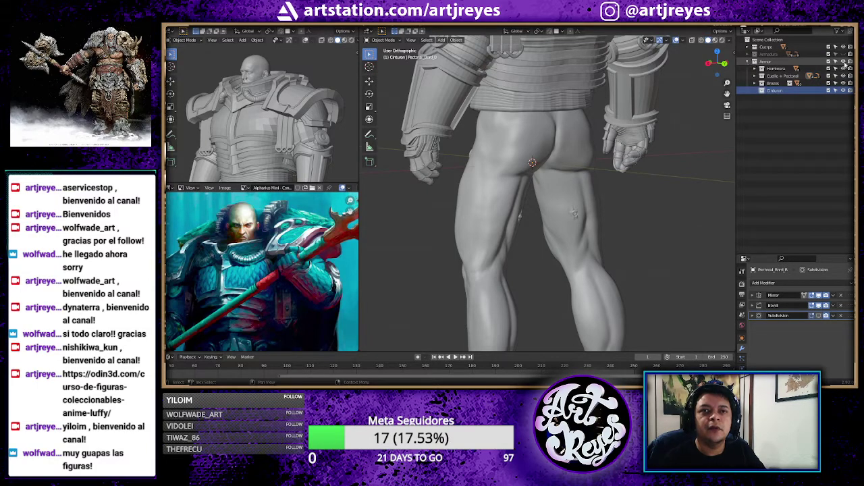
- Toggle armour visibility to compare with the bare body, leaving it shown, and orbit side-on
{"action": "left_click", "coordinate": [843, 62]}
{"action": "left_click", "coordinate": [843, 54]}
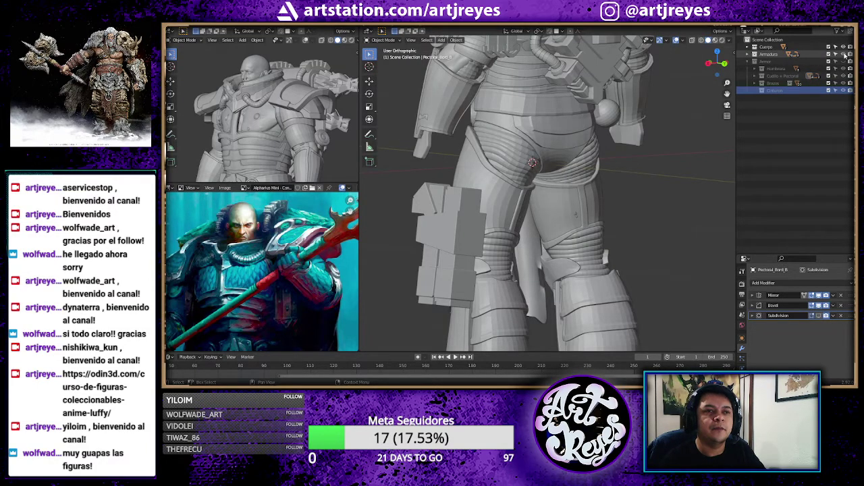
{"action": "left_click", "coordinate": [844, 55]}
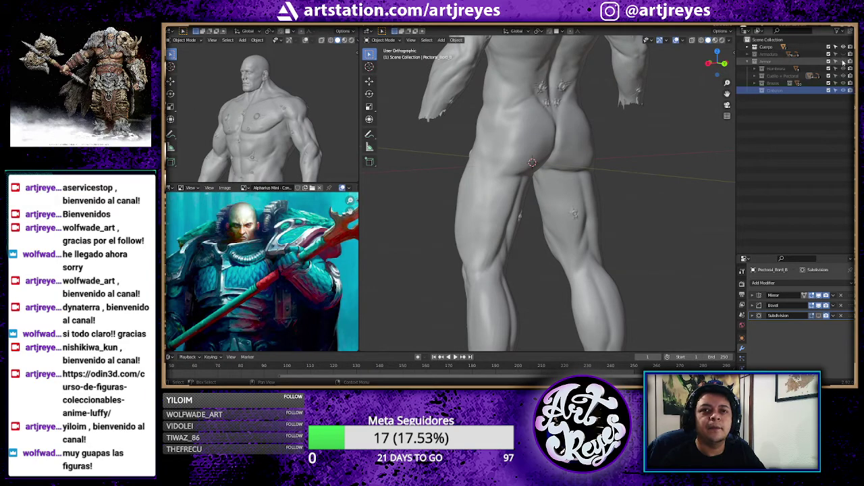
{"action": "left_click", "coordinate": [843, 54]}
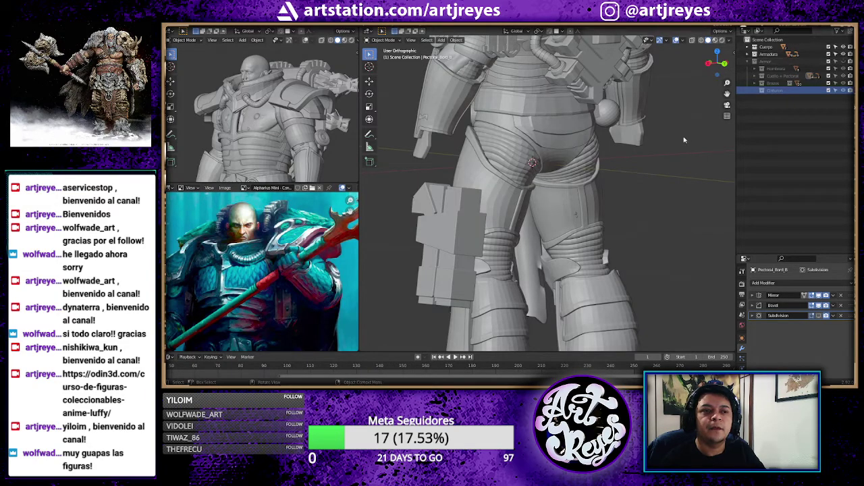
{"action": "left_click", "coordinate": [843, 54]}
{"action": "left_click", "coordinate": [844, 55]}
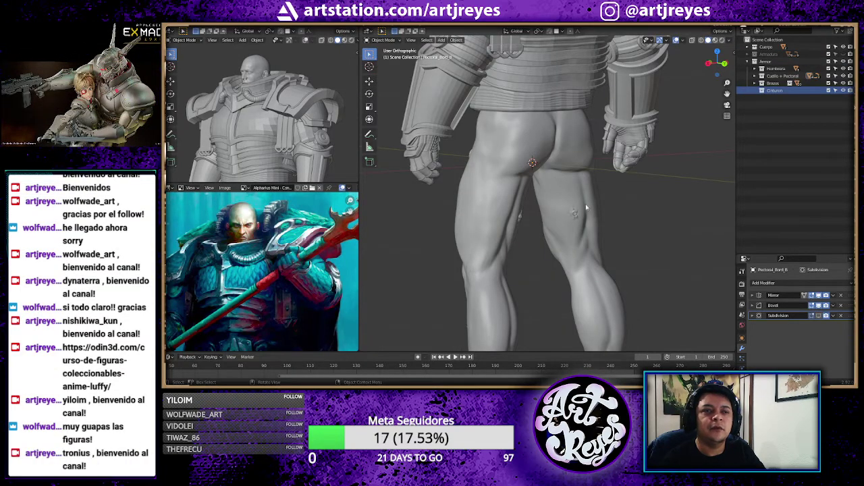
{"action": "middle_click_drag", "start_coordinate": [653, 208], "coordinate": [661, 207]}
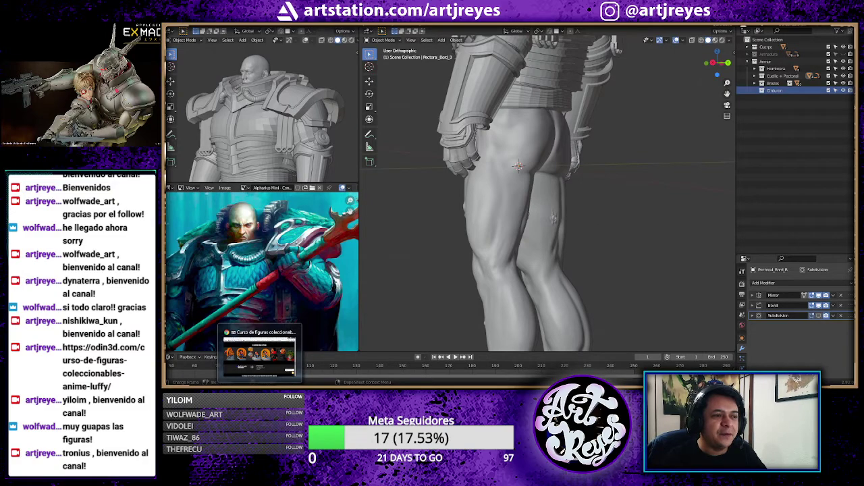
{"action": "mouse_move", "coordinate": [287, 351]}
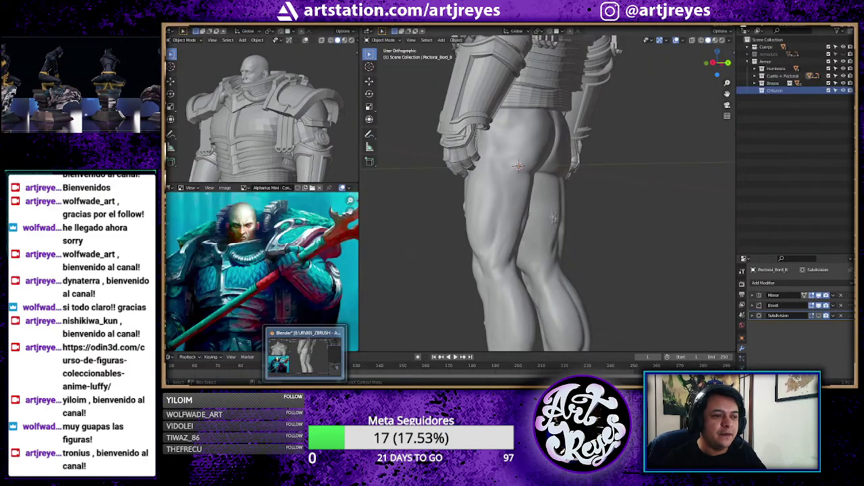
- Rename the ZBrush subtool Cylinder_010 to 'Cinturon 1'
{"action": "left_click", "coordinate": [300, 351]}
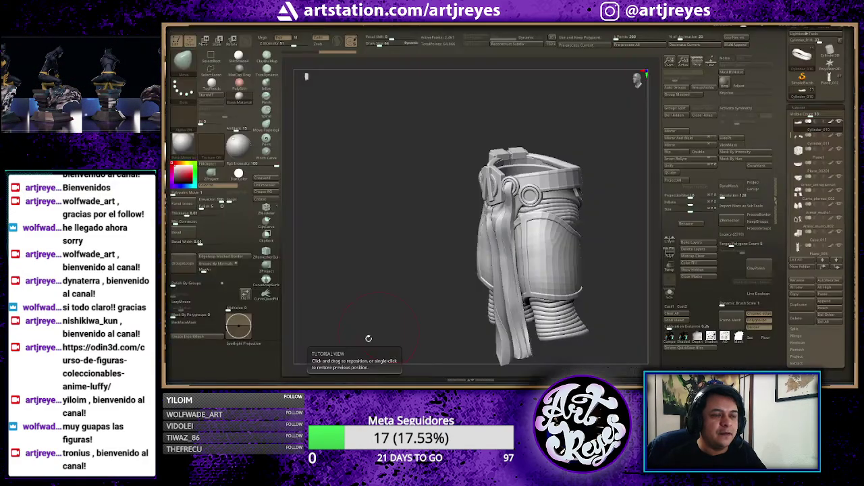
{"action": "left_click_drag", "start_coordinate": [450, 268], "coordinate": [554, 174]}
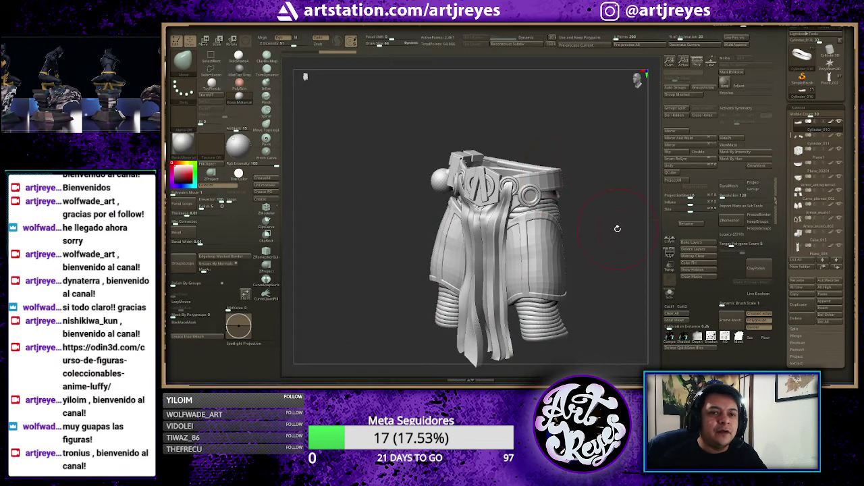
{"action": "key", "text": "ctrl+shift+r"}
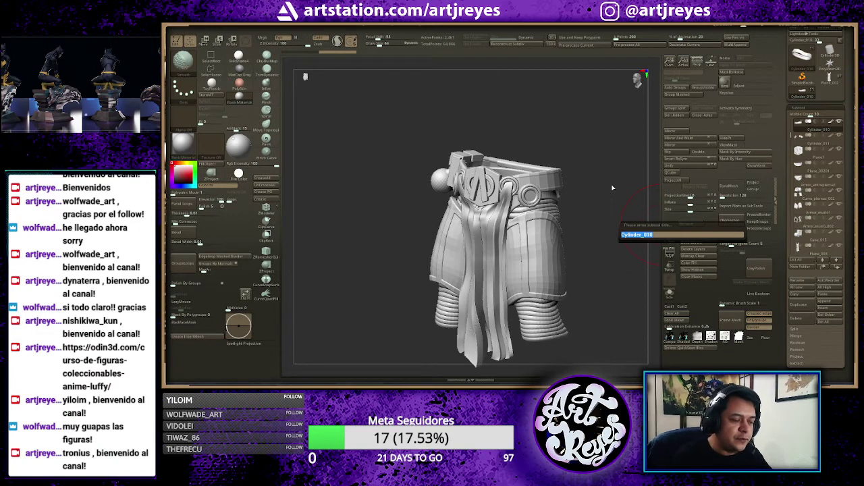
{"action": "type", "text": "Cinturon 1"}
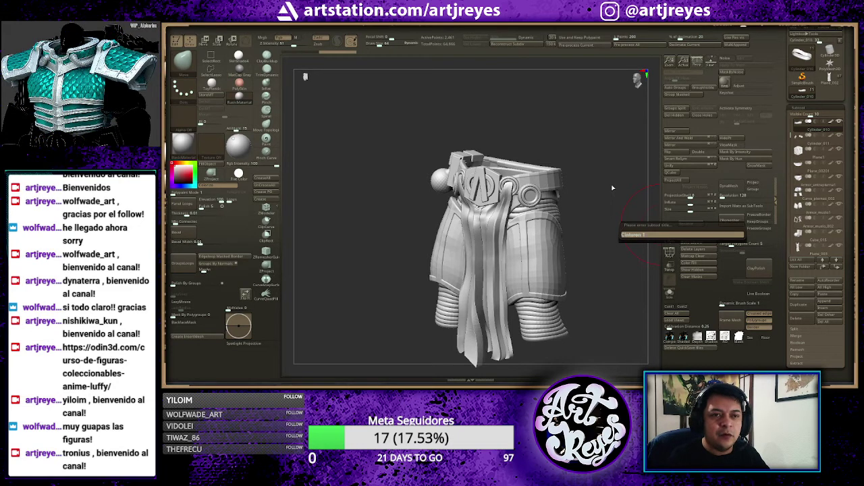
{"action": "key", "text": "Return"}
{"action": "mouse_move", "coordinate": [608, 142]}
{"action": "left_mouse_down"}
{"action": "mouse_move", "coordinate": [585, 148]}
{"action": "mouse_move", "coordinate": [612, 158]}
{"action": "mouse_move", "coordinate": [599, 152]}
{"action": "mouse_move", "coordinate": [603, 164]}
{"action": "mouse_move", "coordinate": [611, 151]}
{"action": "mouse_move", "coordinate": [598, 153]}
{"action": "mouse_move", "coordinate": [599, 145]}
{"action": "mouse_move", "coordinate": [626, 155]}
{"action": "mouse_move", "coordinate": [629, 179]}
{"action": "left_mouse_up"}
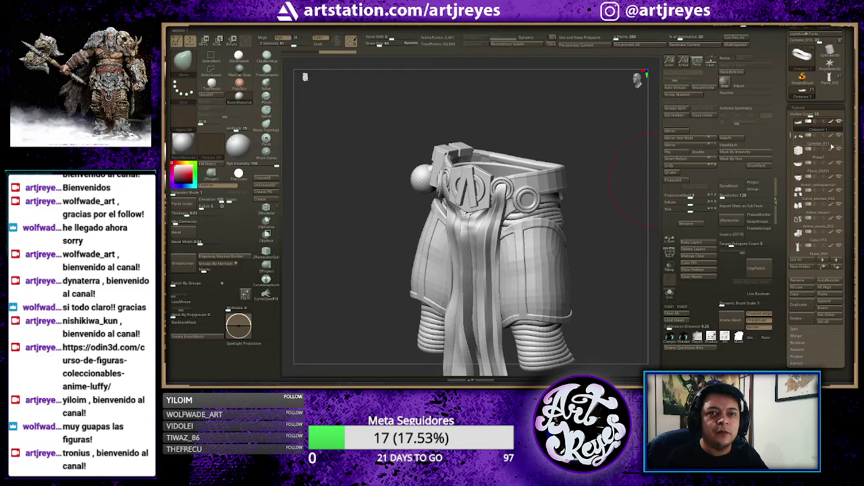
- Solo the belt and rename the rivet subtool Cylinder_011 to 'Cintura Cilindro'
{"action": "left_click_drag", "start_coordinate": [629, 179], "coordinate": [610, 147]}
{"action": "left_click", "coordinate": [610, 146], "text": "ctrl+shift"}
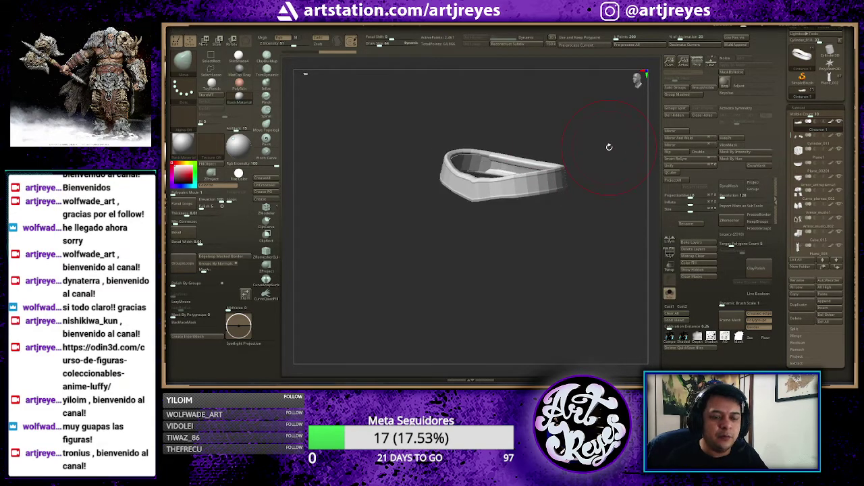
{"action": "key", "text": "Down"}
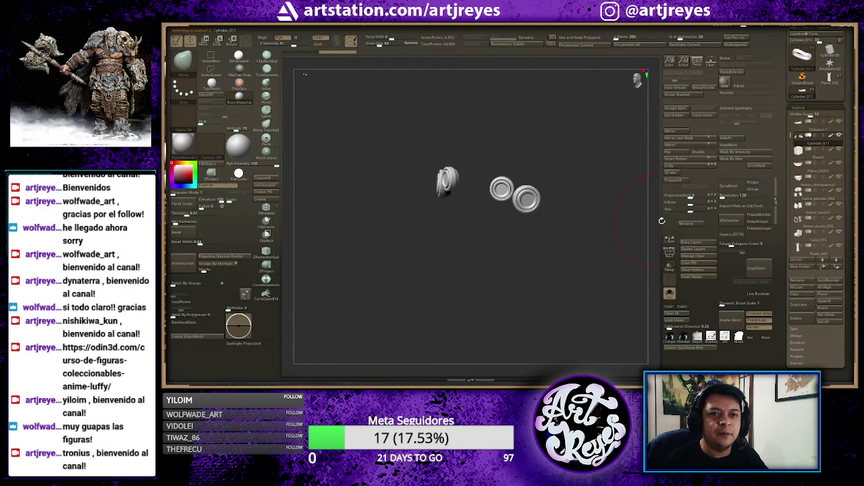
{"action": "left_click", "coordinate": [686, 223]}
{"action": "type", "text": "Cintura"}
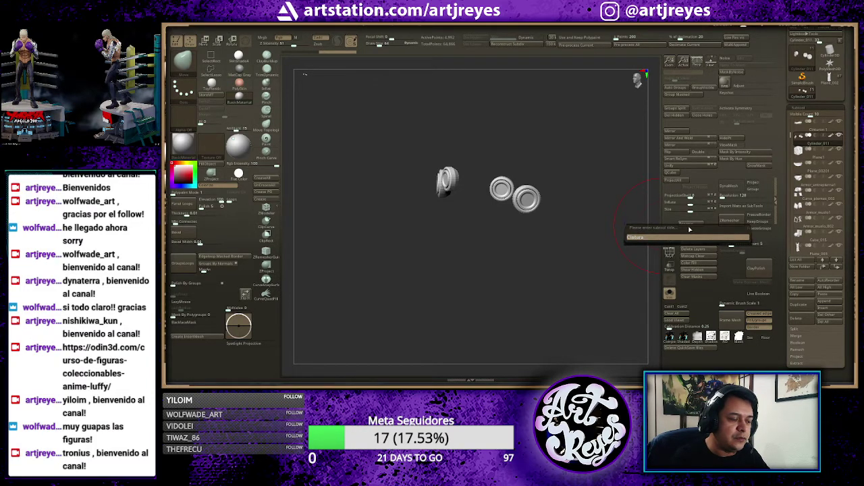
{"action": "type", "text": "bst"}
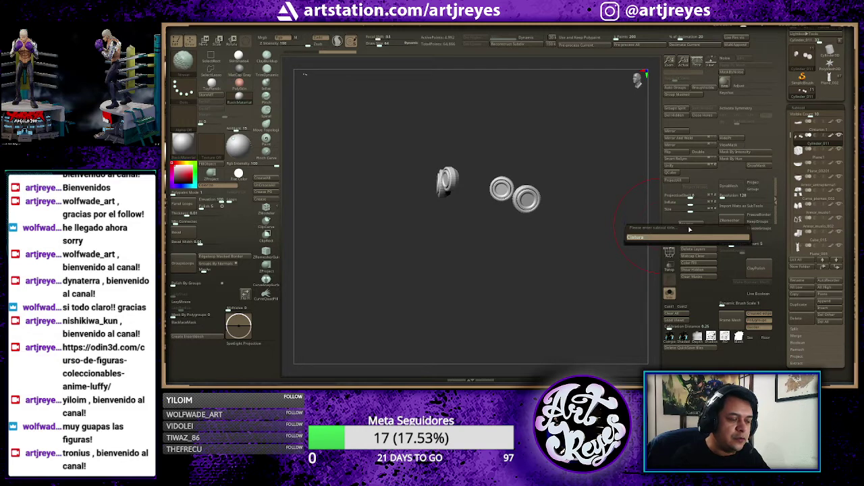
{"action": "type", "text": "_Cilindro"}
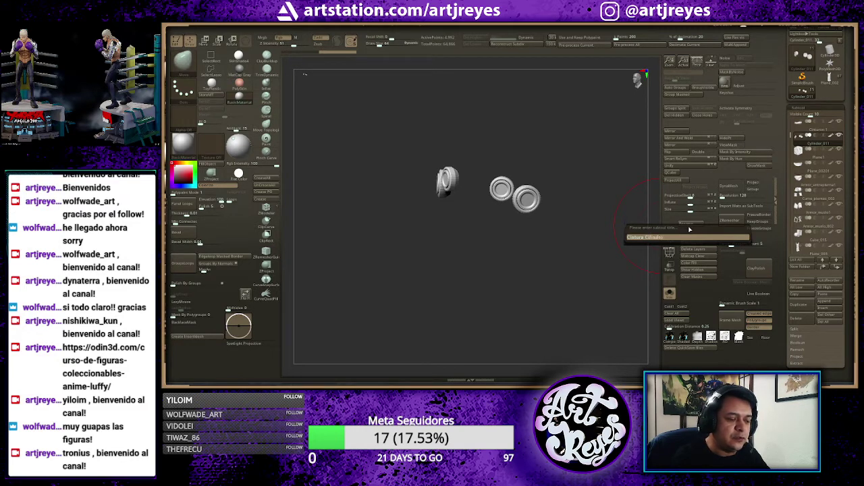
{"action": "key", "text": "Return"}
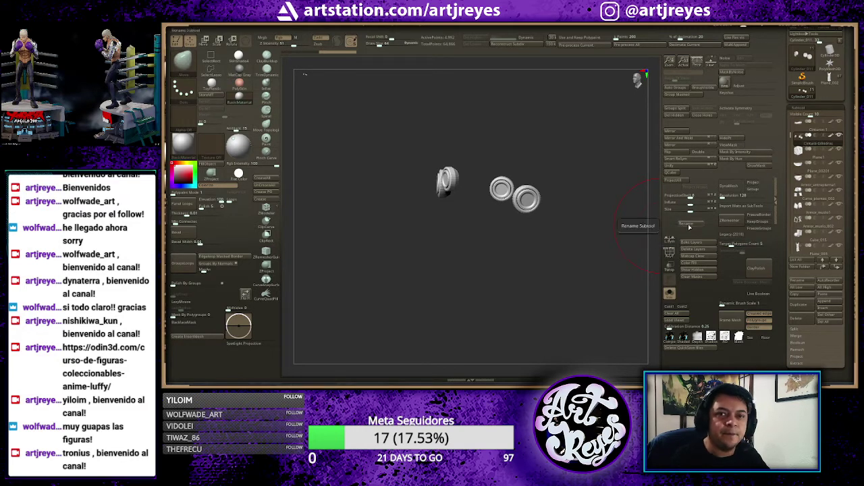
- Rename Plane1 to 'Medallion' and begin naming the Plane_00201 plate 'Placa 1ra'
{"action": "left_click", "coordinate": [819, 158]}
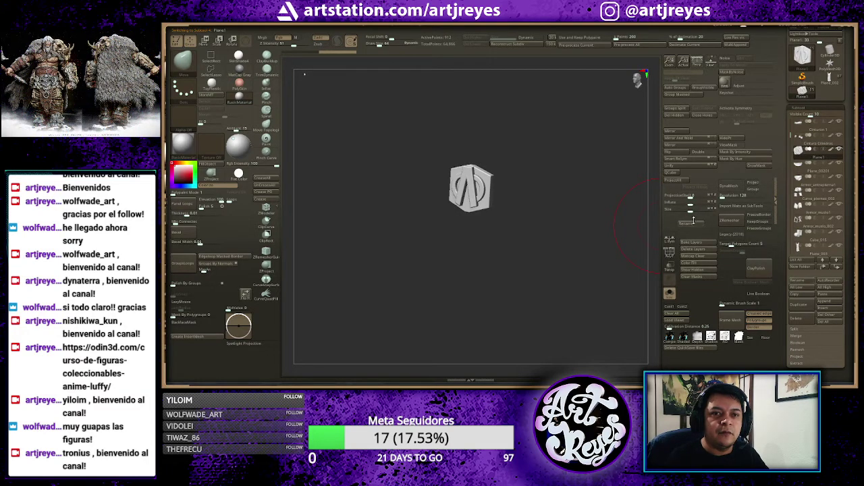
{"action": "key", "text": "ctrl+shift+r"}
{"action": "type", "text": "Me"}
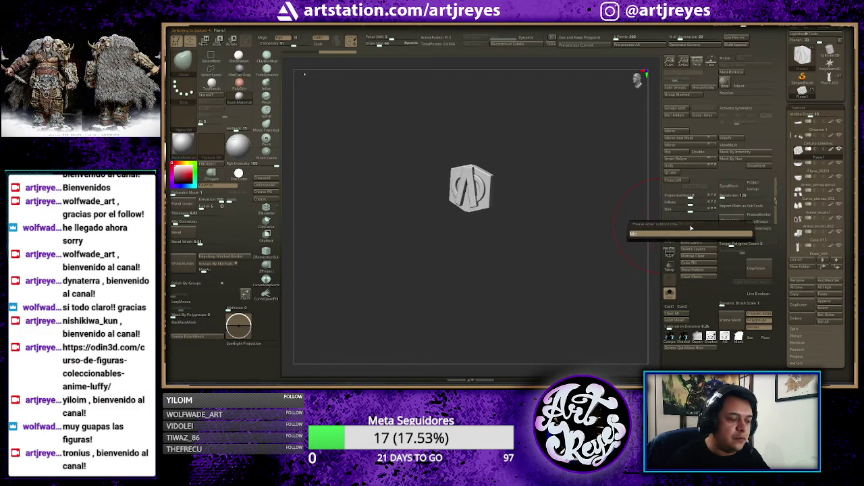
{"action": "key", "text": "Return"}
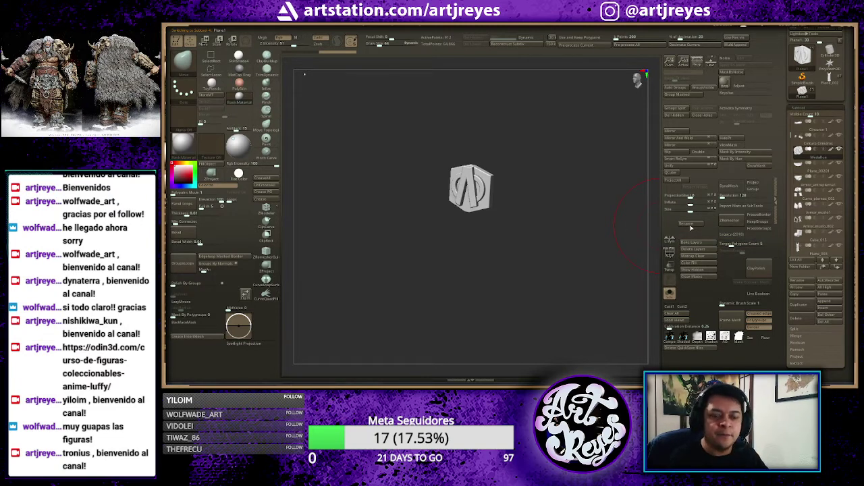
{"action": "key", "text": "Up"}
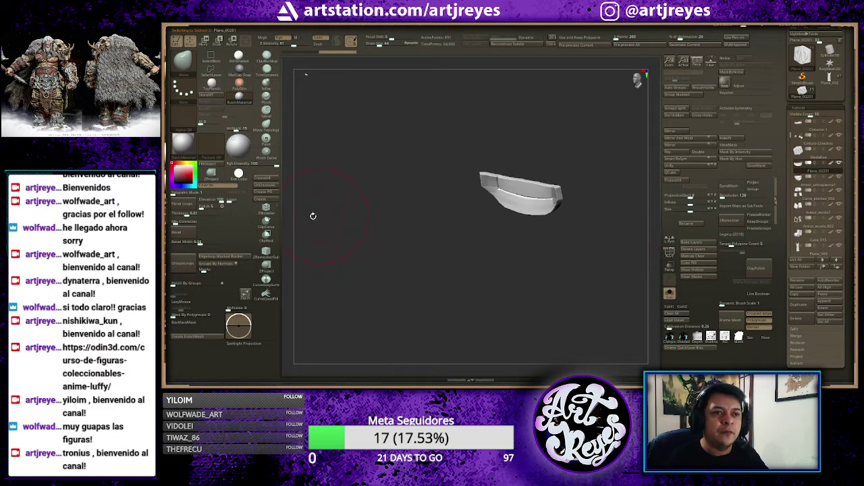
{"action": "left_click", "coordinate": [688, 224]}
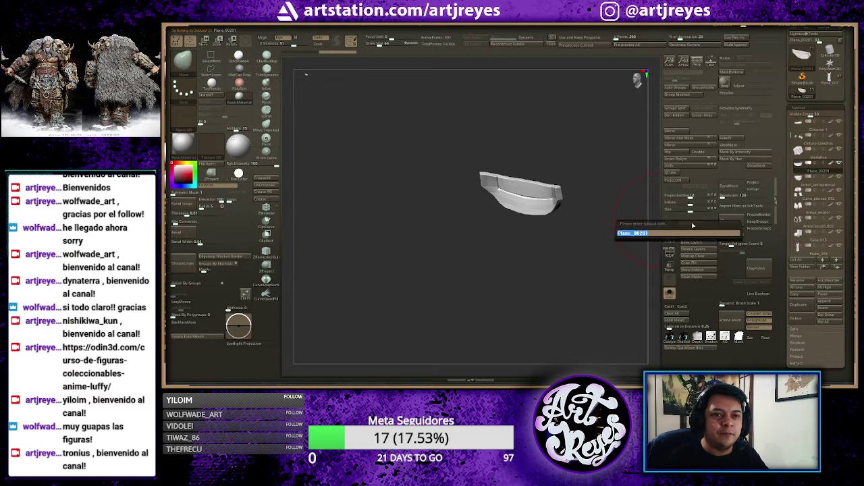
{"action": "type", "text": "Placa"}
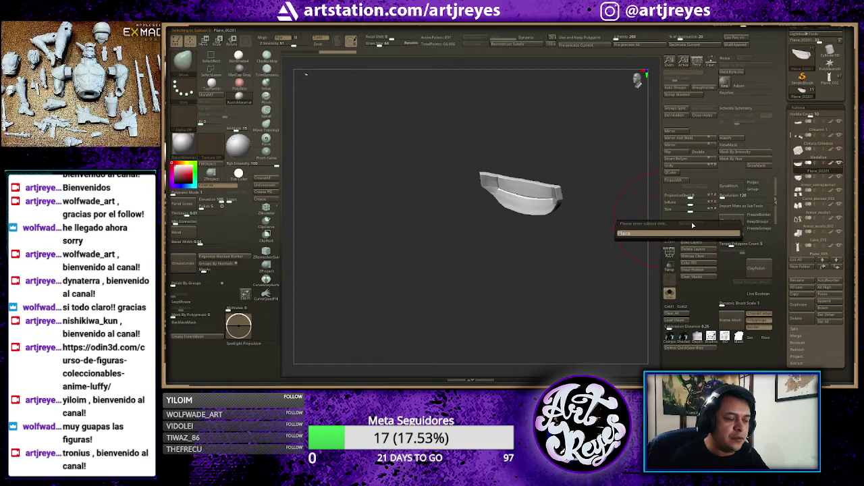
{"action": "type", "text": " 1ra"}
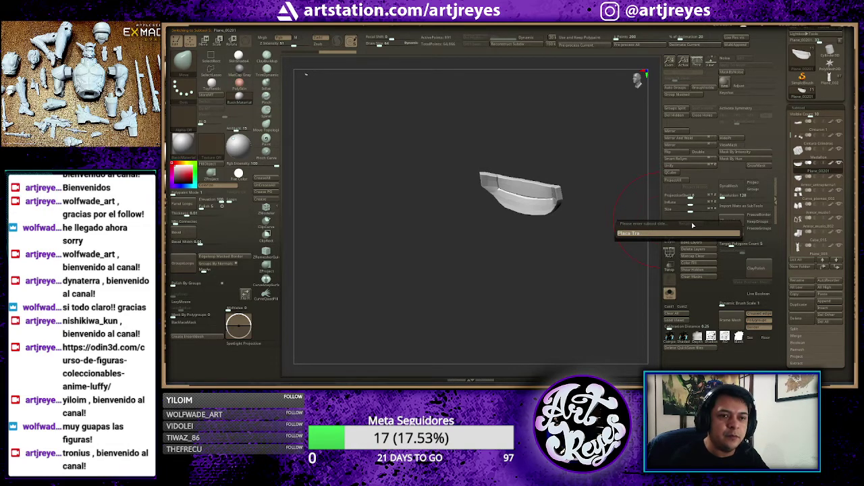
- Confirm the plate's new name and rename Armor_entrepierna1 to 'Entrepierna'
{"action": "key", "text": "Return"}
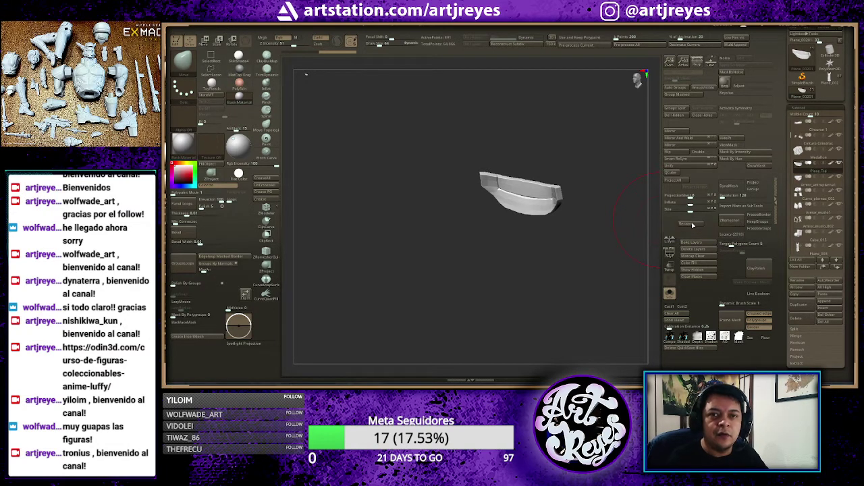
{"action": "key", "text": "Down"}
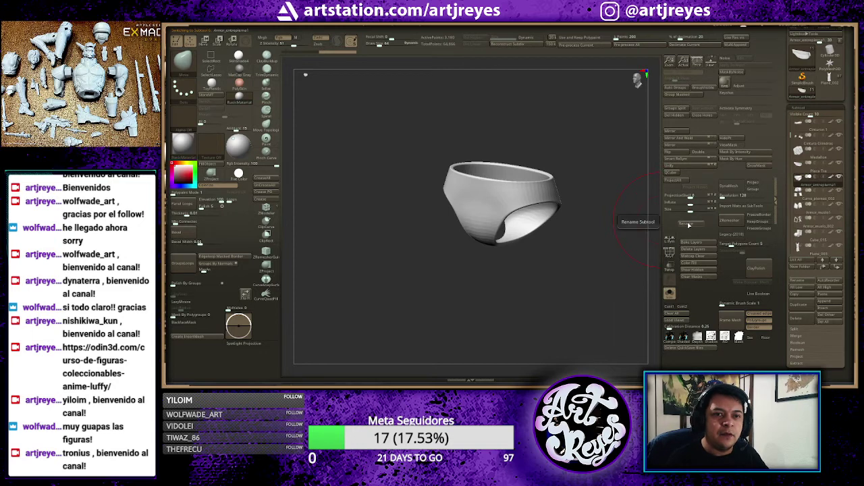
{"action": "left_click", "coordinate": [687, 225]}
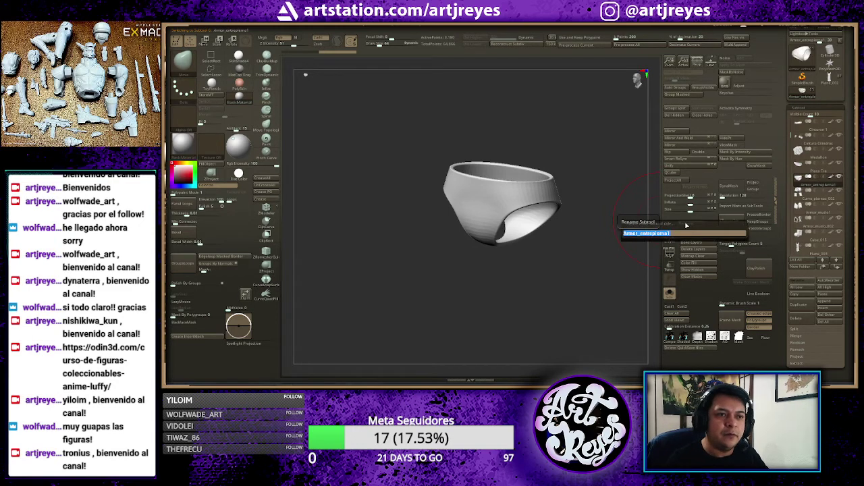
{"action": "type", "text": "Ent"}
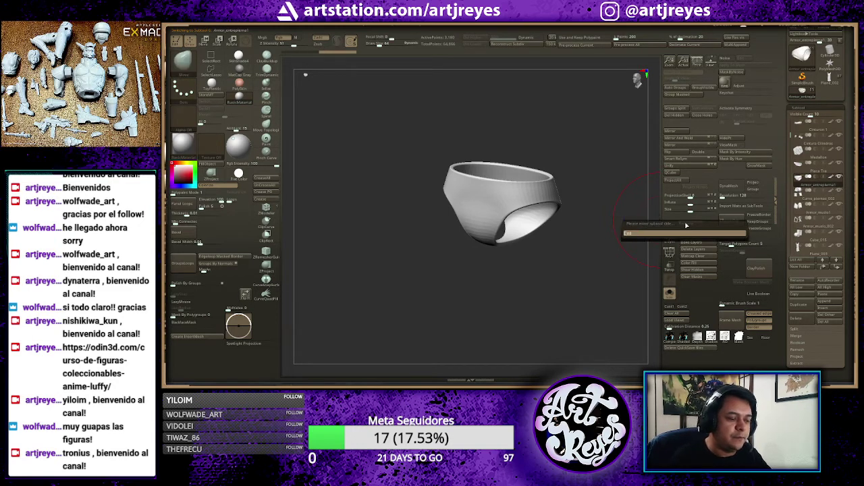
{"action": "type", "text": "repierna"}
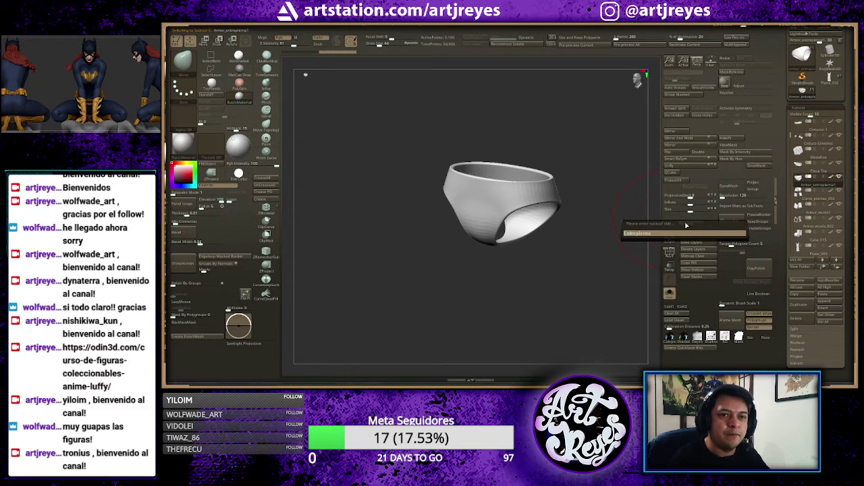
{"action": "key", "text": "Return"}
- Rename the leg-ring subtool Curve_piernas_002 to 'Internas'
{"action": "key", "text": "Down"}
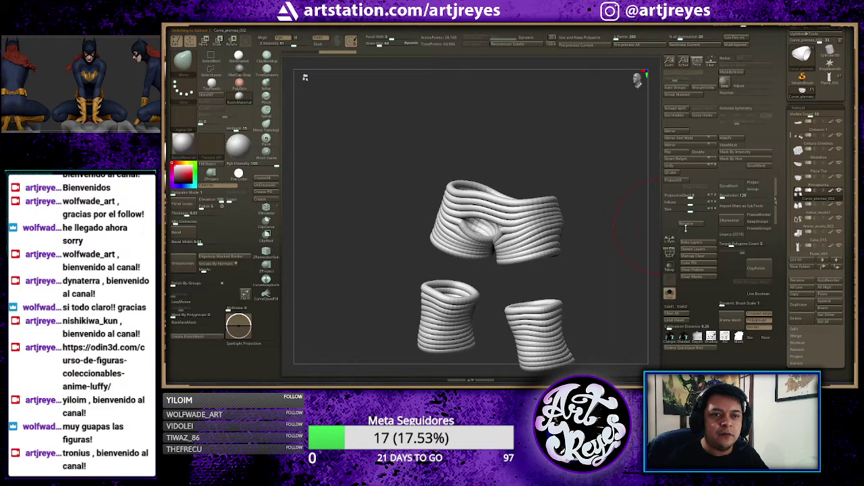
{"action": "left_click", "coordinate": [687, 225]}
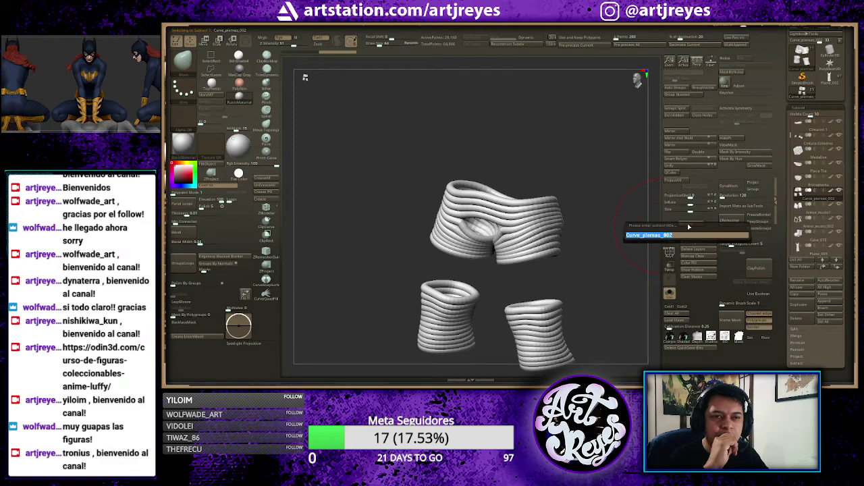
{"action": "key", "text": "BackSpace"}
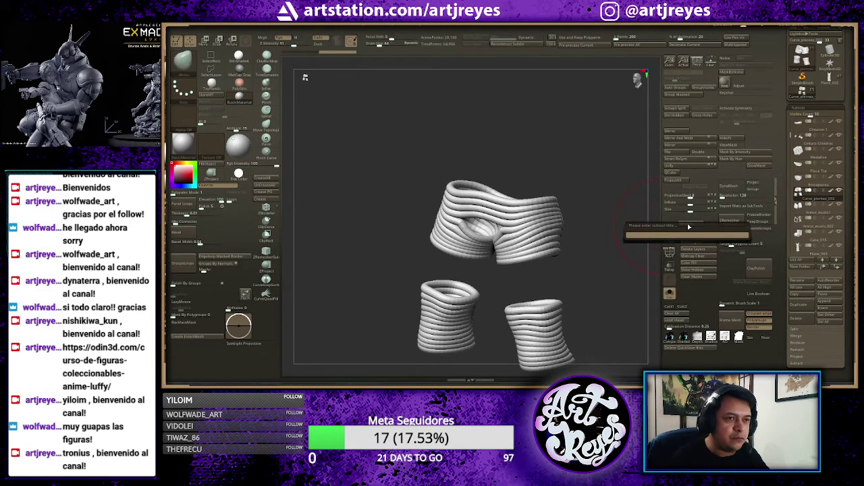
{"action": "type", "text": "W"}
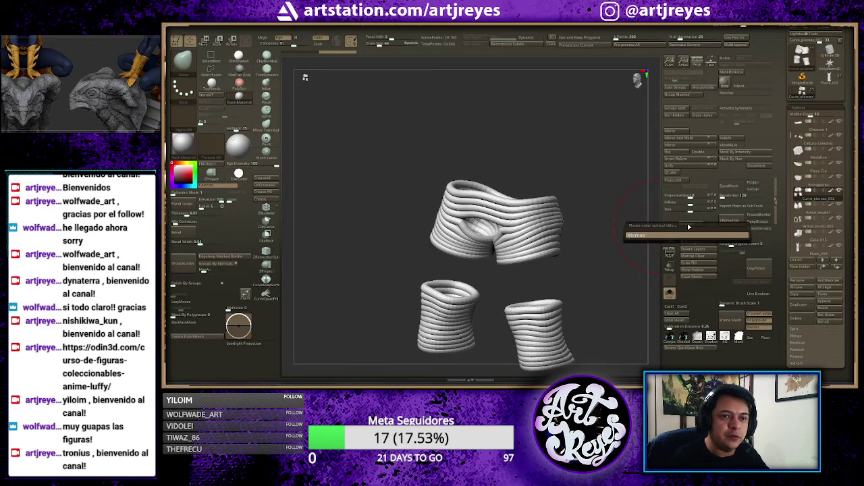
{"action": "key", "text": "Return"}
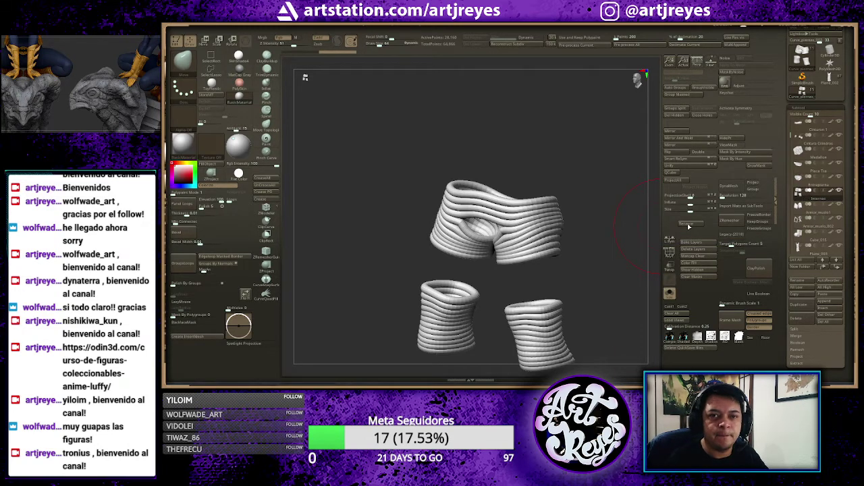
- Rename Armor_muslo1 to 'Placa Muslo' and the thigh ornament to 'Adorno Placa Muslo'
{"action": "key", "text": "Down"}
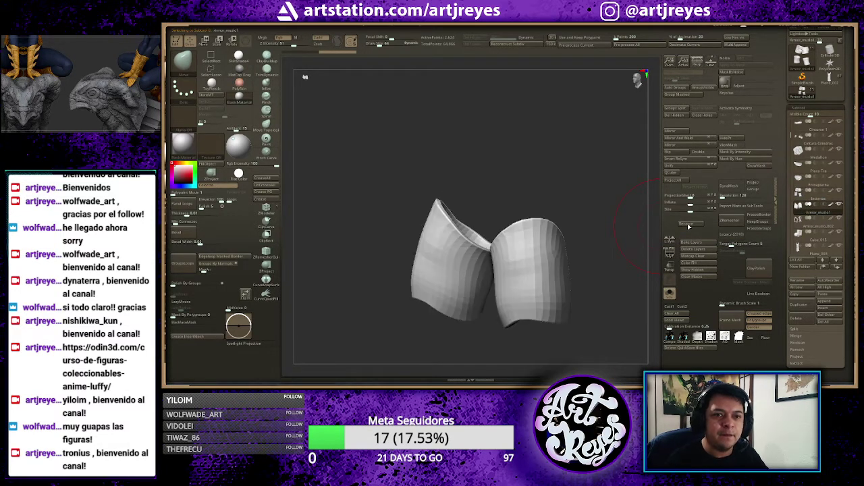
{"action": "left_click", "coordinate": [689, 226]}
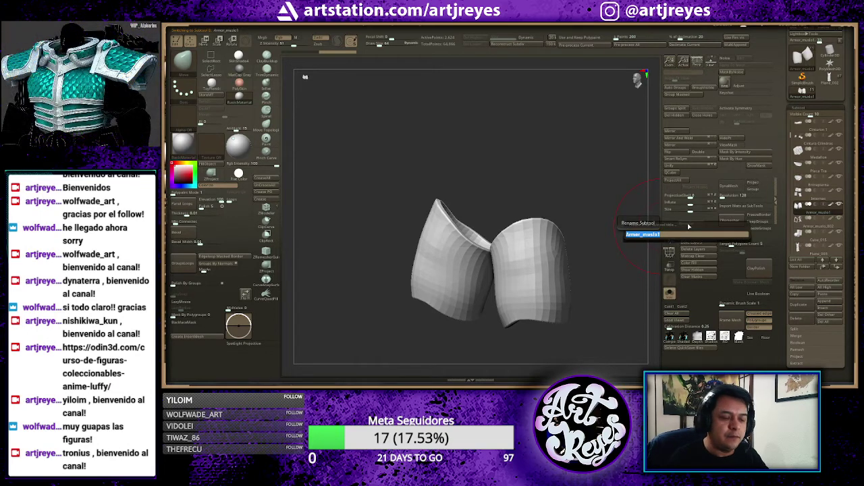
{"action": "type", "text": "Placa Muslo"}
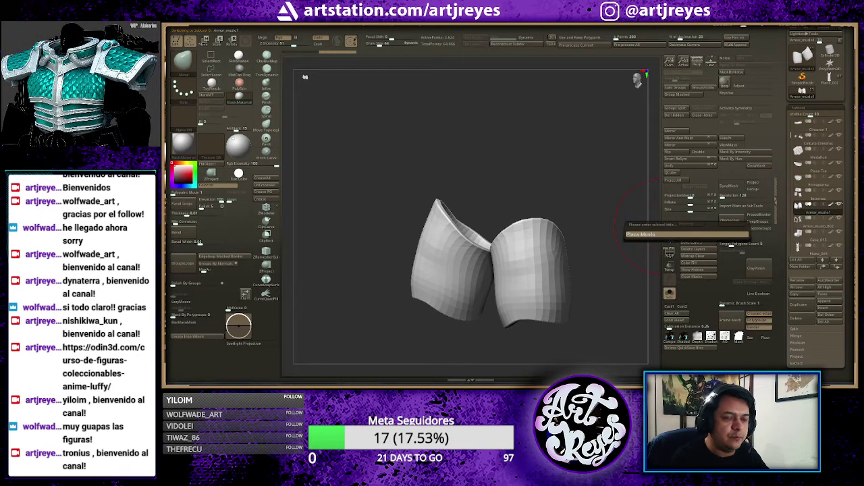
{"action": "key", "text": "Return"}
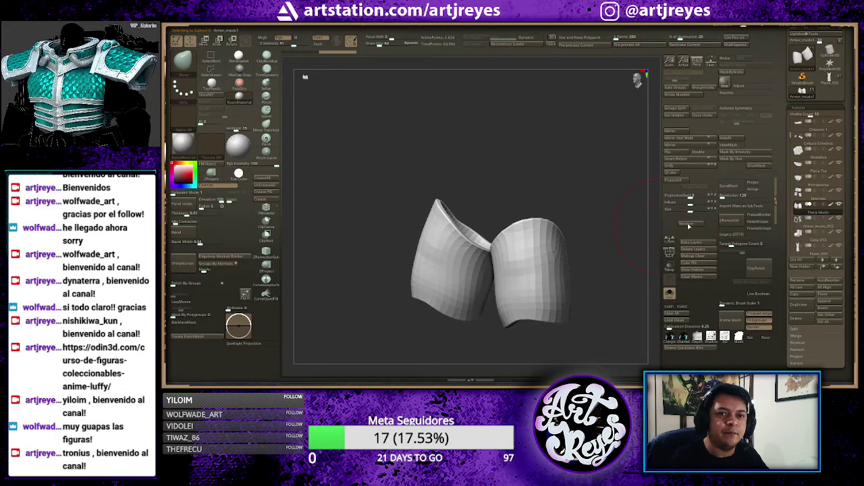
{"action": "key", "text": "Down"}
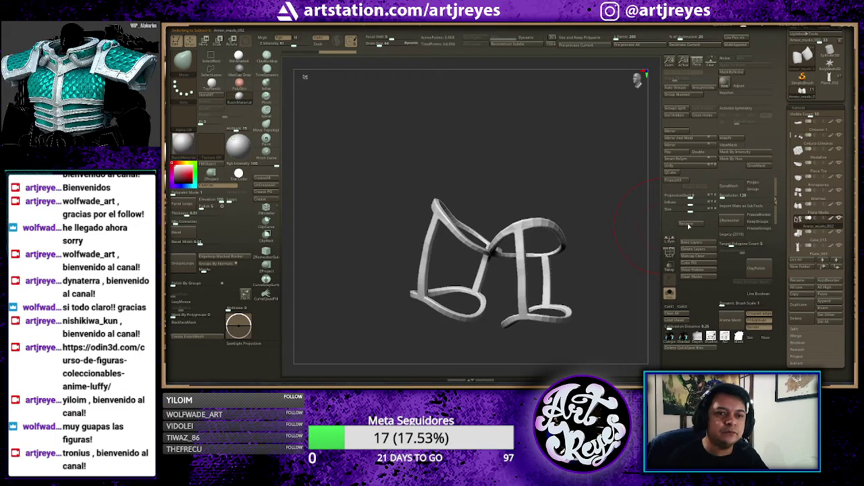
{"action": "left_click", "coordinate": [689, 226]}
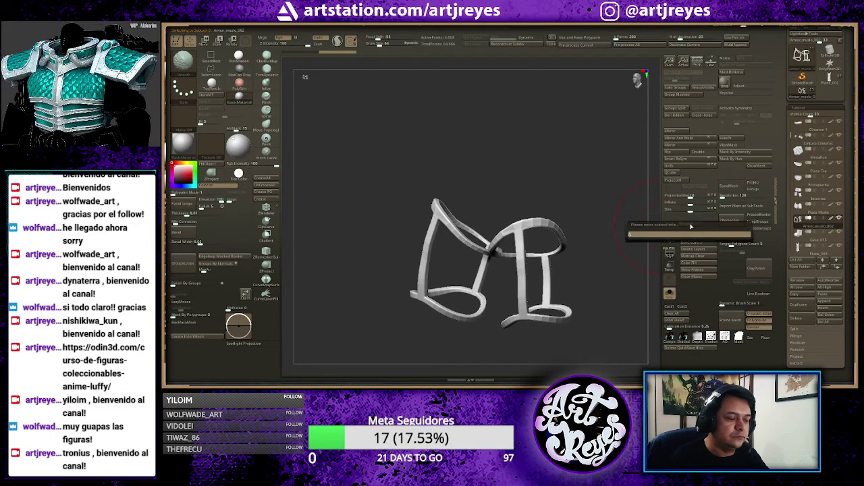
{"action": "type", "text": "Aros_F"}
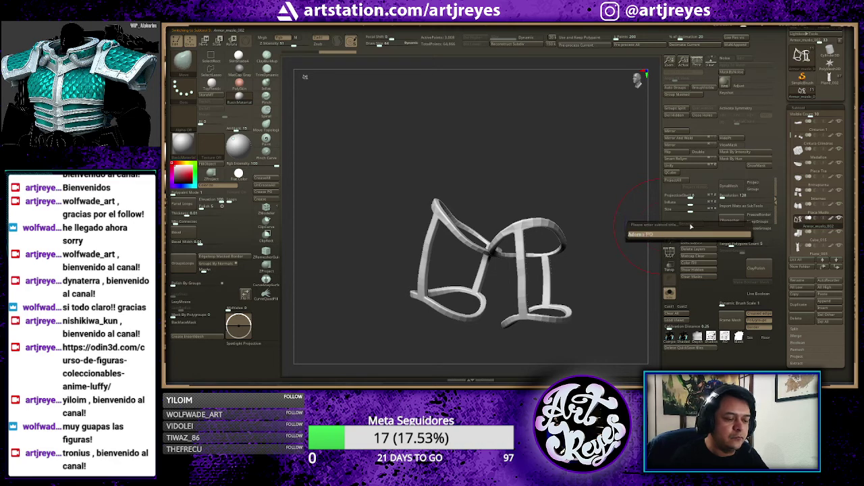
{"action": "type", "text": "rent"}
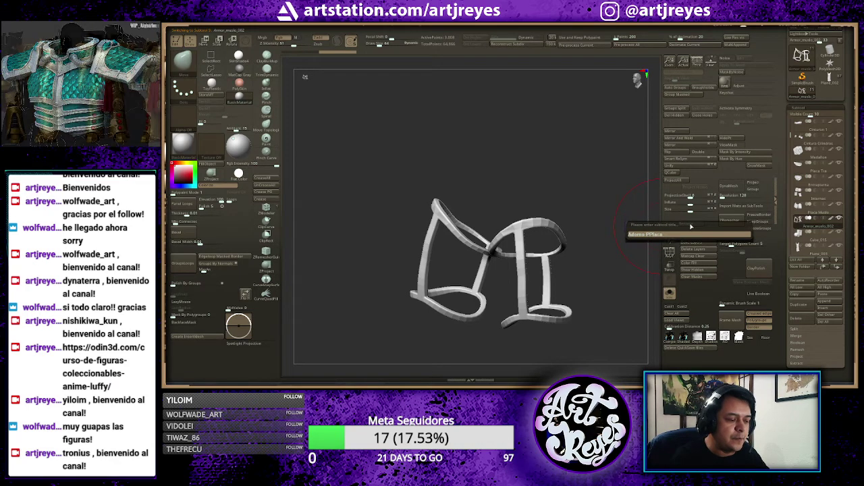
{"action": "type", "text": " Ms"}
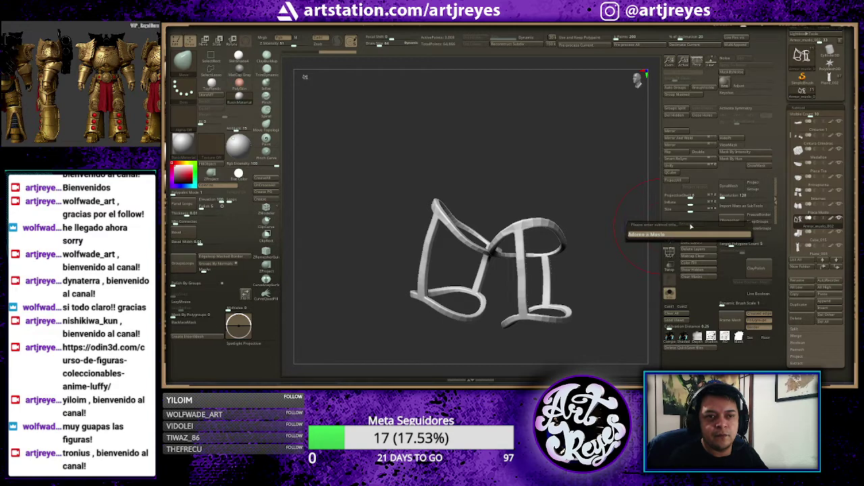
{"action": "type", "text": "Plas"}
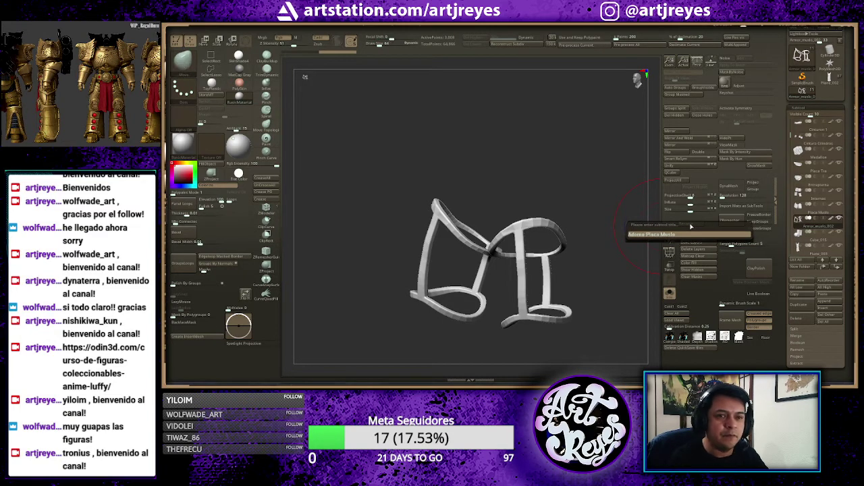
{"action": "key", "text": "Return"}
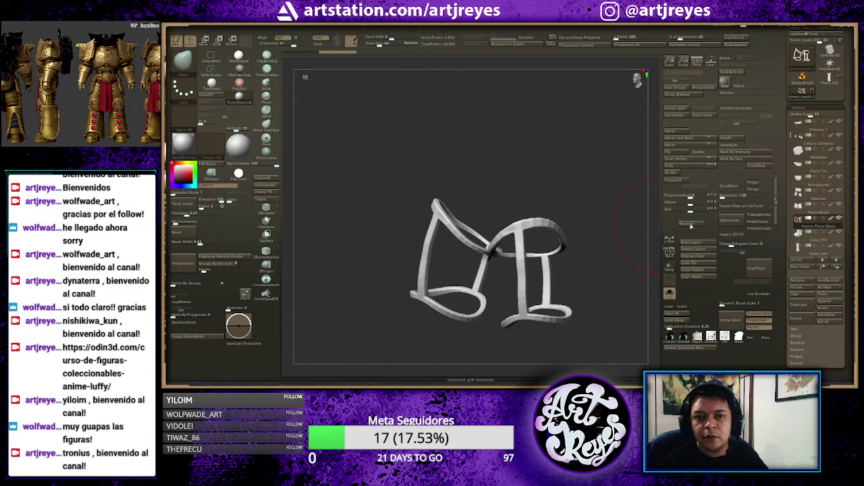
- Rename the cube 'Accesorios' and the cloth 'Tela', then select Cinturon 1
{"action": "key", "text": "Down"}
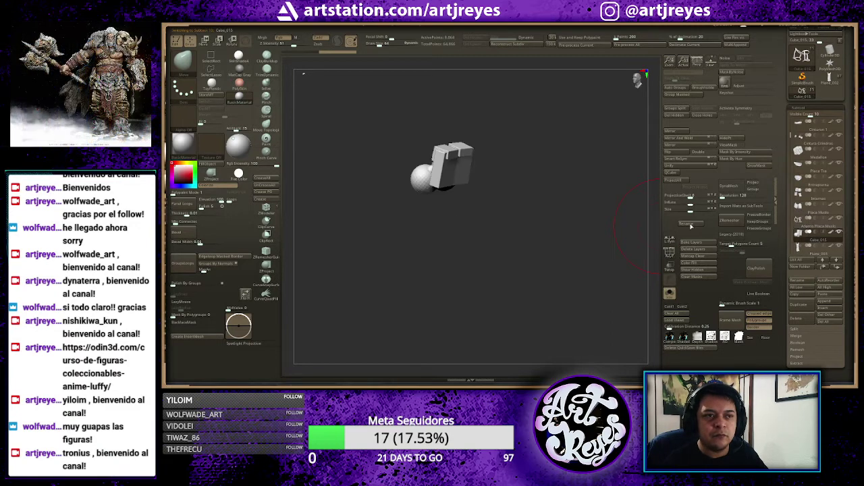
{"action": "left_click", "coordinate": [691, 226]}
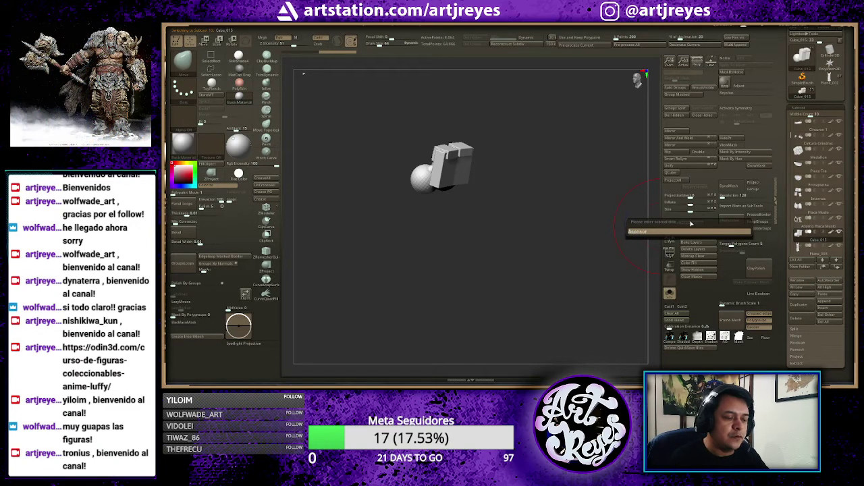
{"action": "key", "text": "Return"}
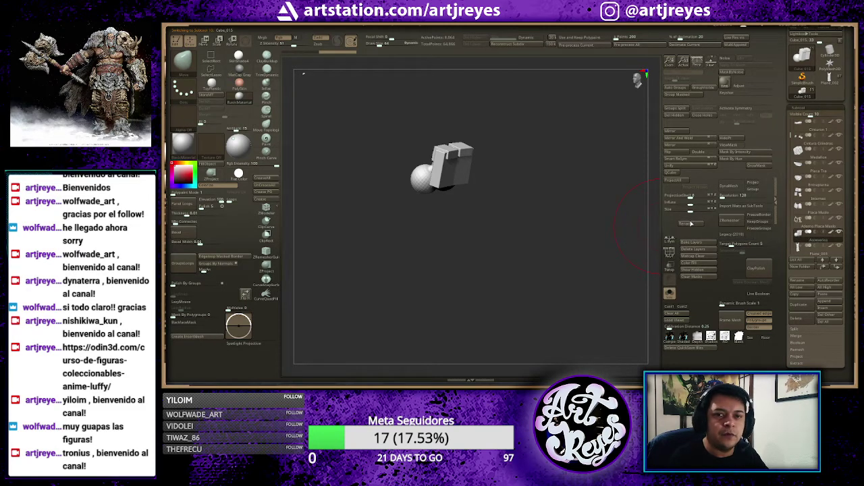
{"action": "key", "text": "Down"}
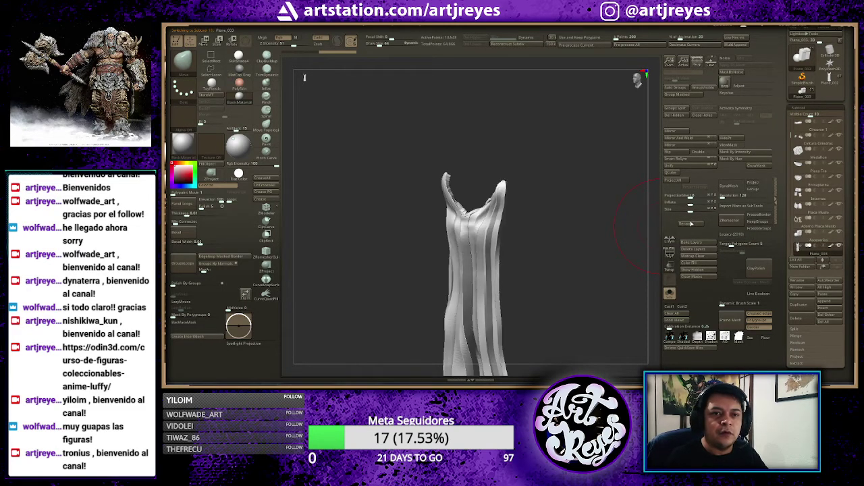
{"action": "left_click", "coordinate": [691, 223]}
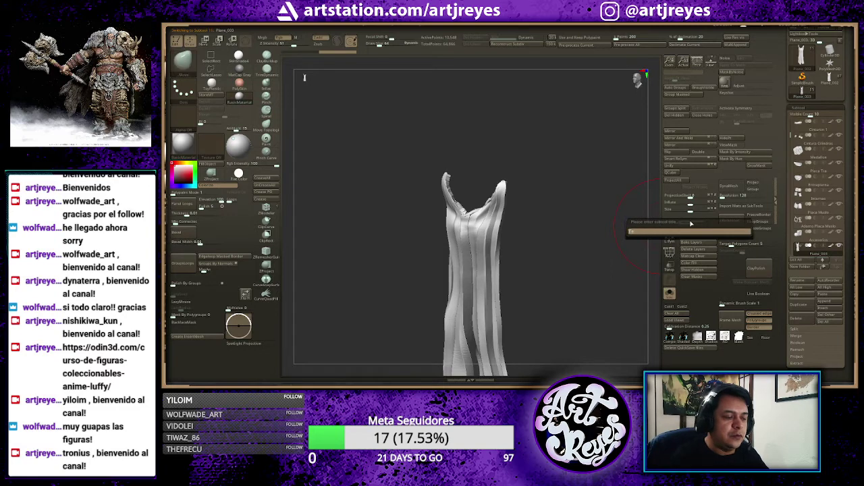
{"action": "type", "text": "Tela"}
{"action": "key", "text": "Return"}
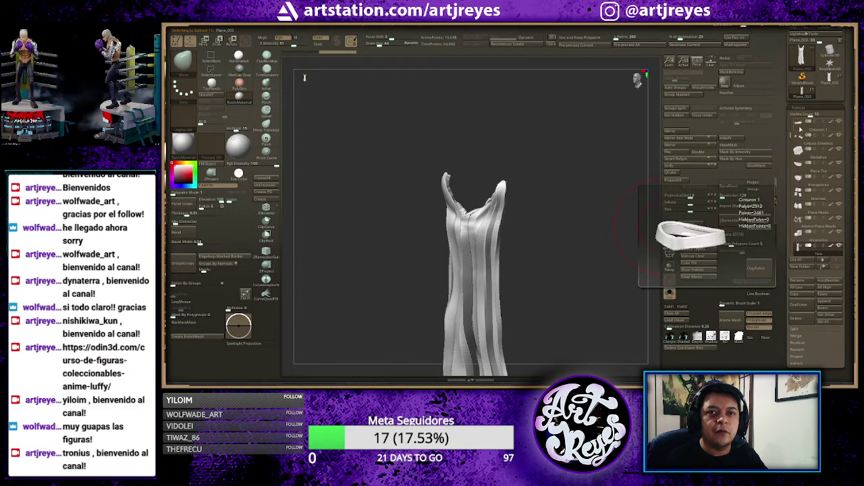
{"action": "left_click", "coordinate": [731, 243]}
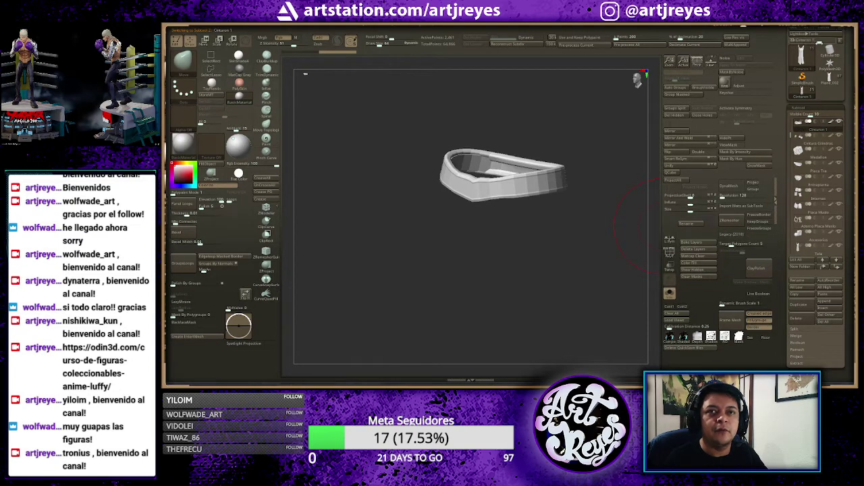
- Send all renamed subtools from ZBrush to Blender via GoZ All and view them in Blender
{"action": "left_click", "coordinate": [829, 31]}
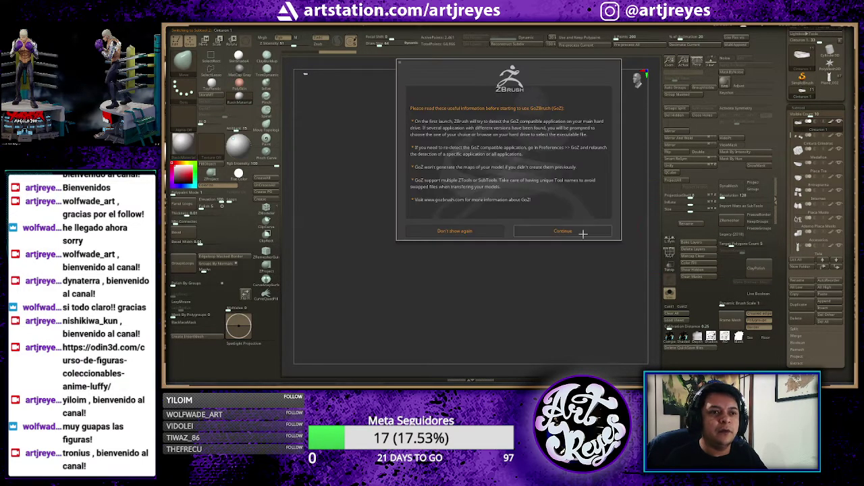
{"action": "left_click", "coordinate": [585, 238]}
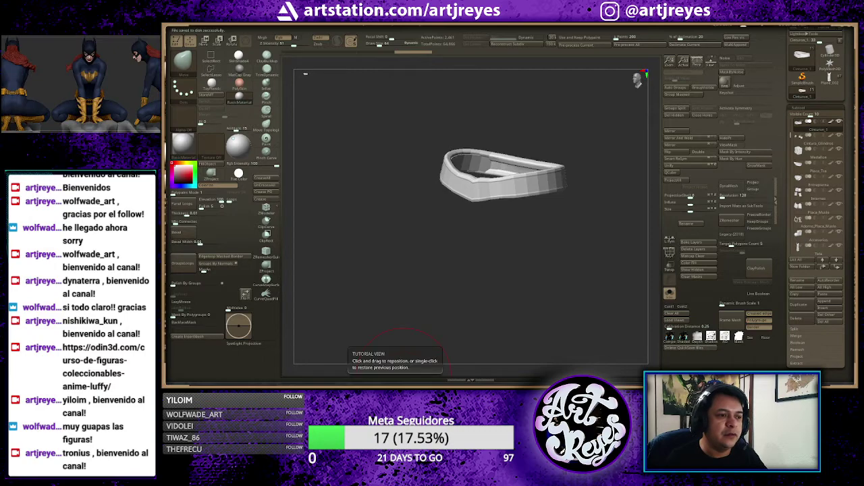
{"action": "key", "text": "alt+Tab"}
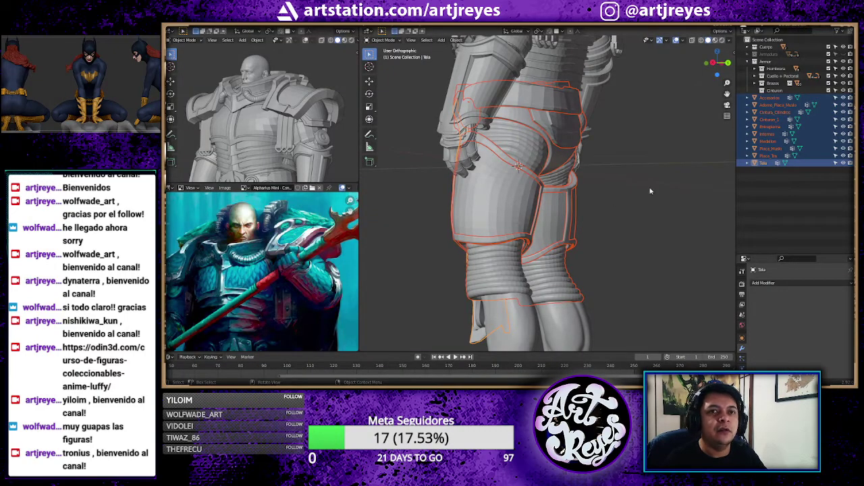
- Move the imported belt, thigh-plate, crotch and Tela objects into the Armor > Cinturon collection
{"action": "middle_click_drag", "start_coordinate": [650, 191], "coordinate": [451, 191]}
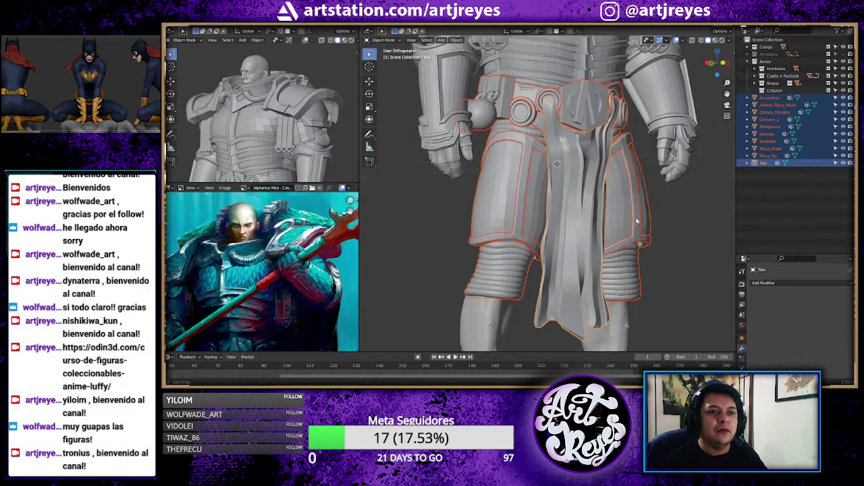
{"action": "middle_click_drag", "start_coordinate": [662, 152], "coordinate": [709, 115]}
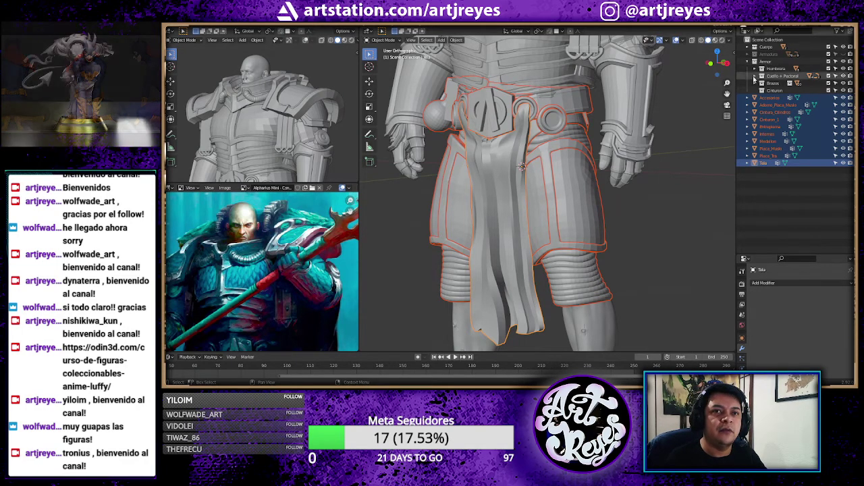
{"action": "key", "text": "m"}
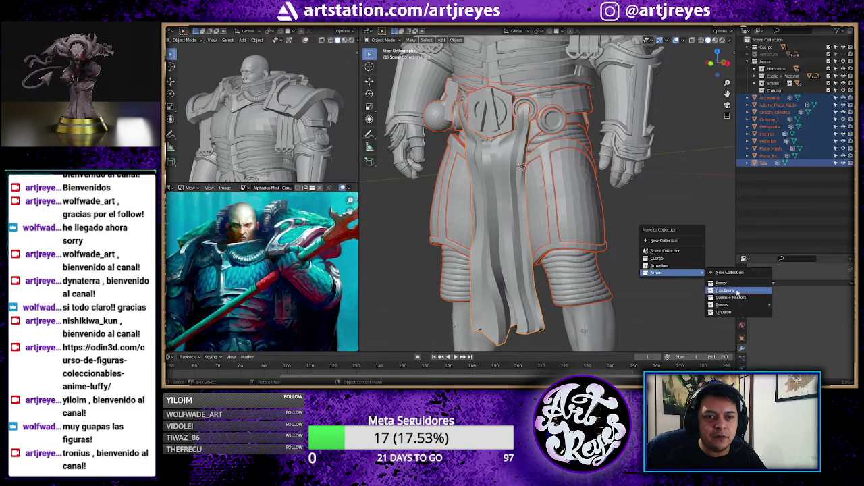
{"action": "mouse_move", "coordinate": [672, 273]}
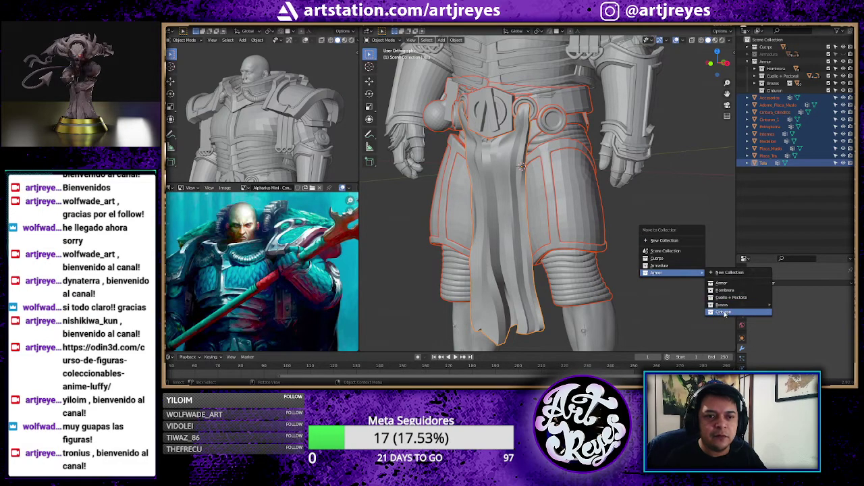
{"action": "left_click", "coordinate": [724, 313]}
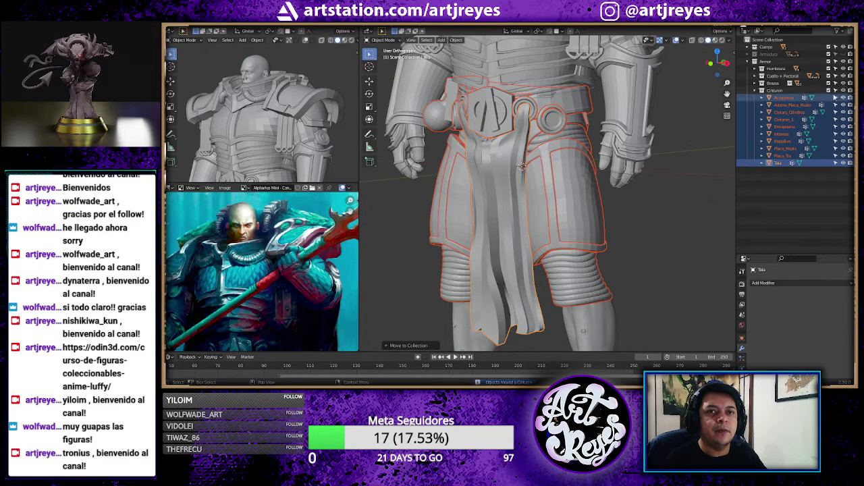
{"action": "left_click", "coordinate": [670, 225]}
{"action": "mouse_move", "coordinate": [671, 225]}
{"action": "middle_mouse_down"}
{"action": "mouse_move", "coordinate": [512, 218]}
{"action": "mouse_move", "coordinate": [664, 214]}
{"action": "middle_mouse_up"}
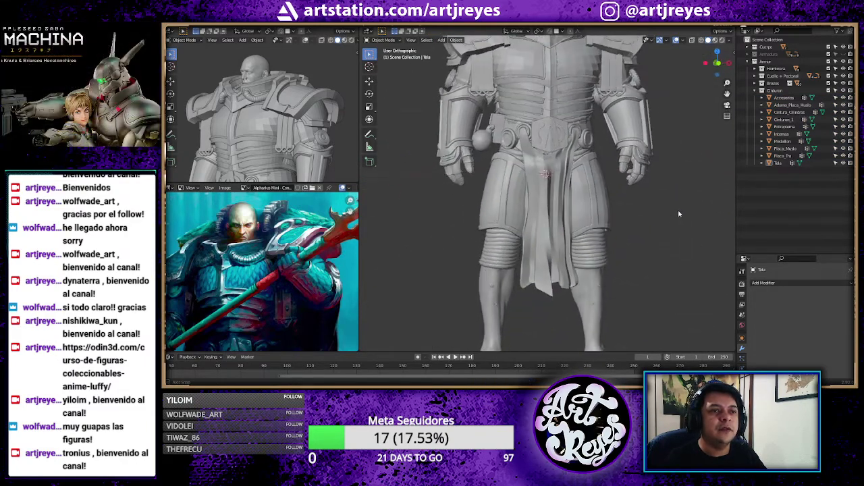
{"action": "scroll", "coordinate": [648, 211], "scroll_direction": "up", "scroll_amount": 1}
{"action": "scroll", "coordinate": [628, 206], "scroll_direction": "up", "scroll_amount": 2}
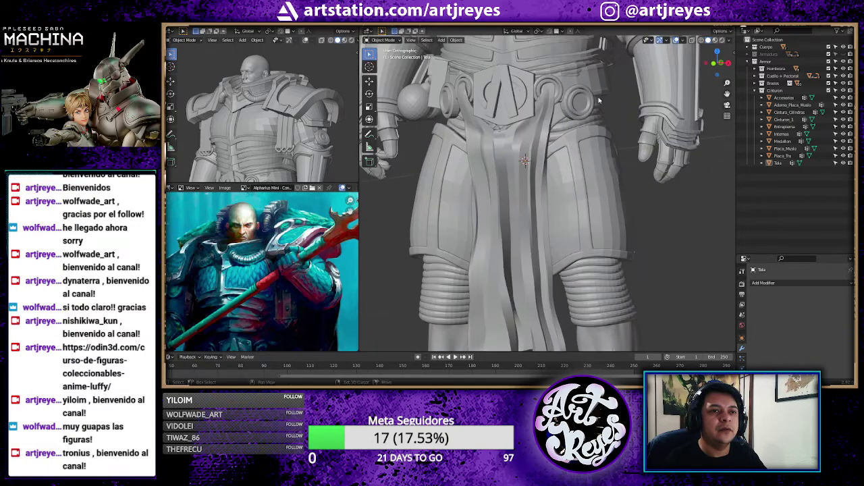
{"action": "scroll", "coordinate": [608, 203], "scroll_direction": "up", "scroll_amount": 2}
{"action": "scroll", "coordinate": [588, 197], "scroll_direction": "up", "scroll_amount": 3}
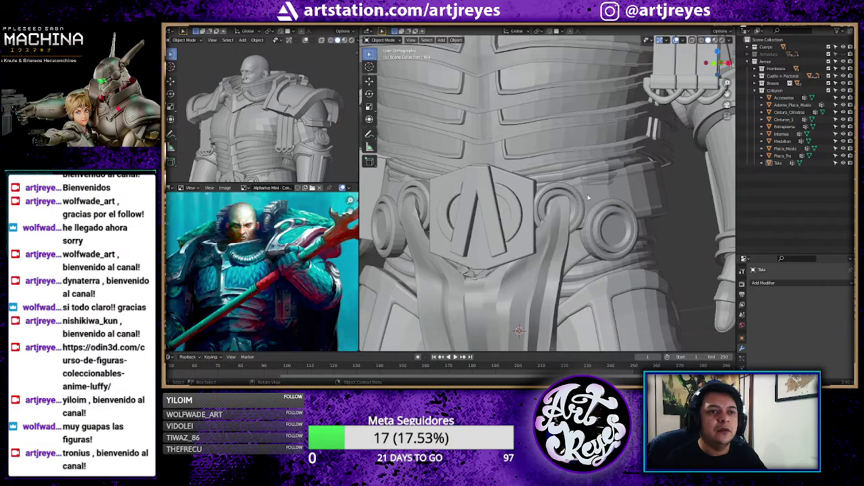
{"action": "left_click", "coordinate": [615, 169]}
{"action": "mouse_move", "coordinate": [624, 176]}
{"action": "middle_mouse_down"}
{"action": "mouse_move", "coordinate": [498, 179]}
{"action": "mouse_move", "coordinate": [503, 165]}
{"action": "mouse_move", "coordinate": [567, 174]}
{"action": "mouse_move", "coordinate": [554, 228]}
{"action": "mouse_move", "coordinate": [669, 199]}
{"action": "mouse_move", "coordinate": [428, 222]}
{"action": "middle_mouse_up"}
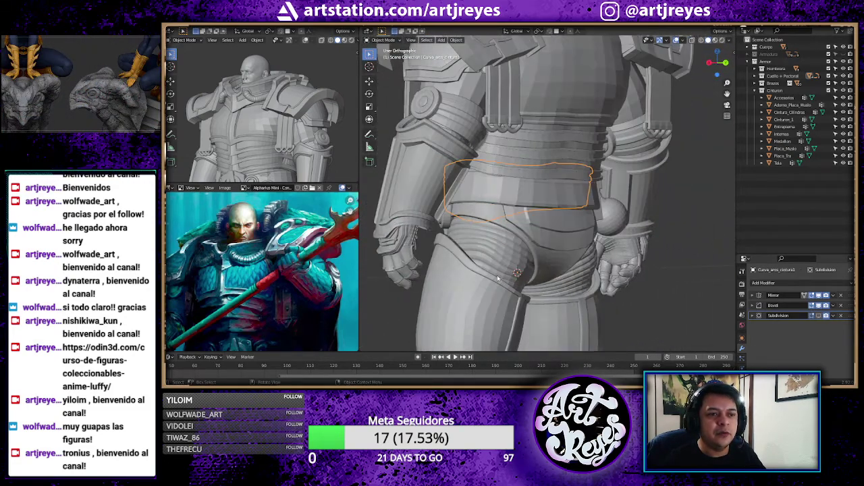
{"action": "mouse_move", "coordinate": [497, 277]}
{"action": "middle_mouse_down"}
{"action": "mouse_move", "coordinate": [528, 194]}
{"action": "mouse_move", "coordinate": [621, 203]}
{"action": "mouse_move", "coordinate": [530, 222]}
{"action": "mouse_move", "coordinate": [587, 210]}
{"action": "mouse_move", "coordinate": [577, 142]}
{"action": "mouse_move", "coordinate": [578, 157]}
{"action": "mouse_move", "coordinate": [574, 145]}
{"action": "mouse_move", "coordinate": [541, 155]}
{"action": "middle_mouse_up"}
{"action": "scroll", "coordinate": [577, 141], "scroll_direction": "up", "scroll_amount": 2}
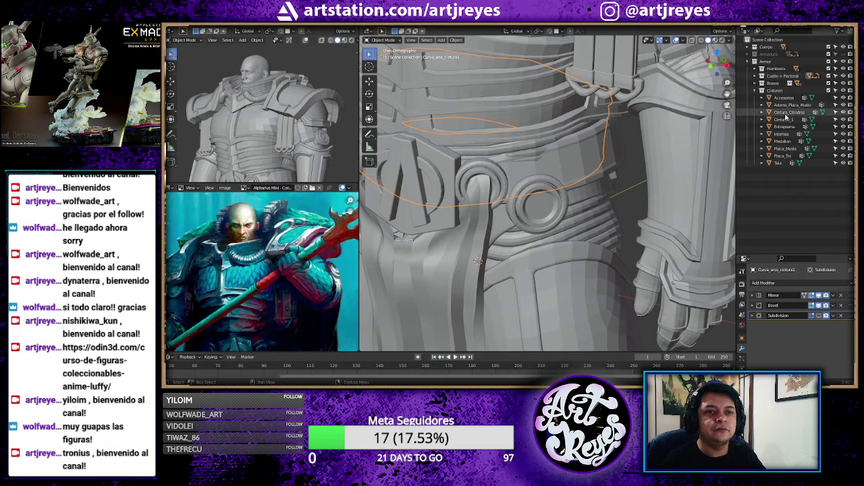
{"action": "mouse_move", "coordinate": [540, 169]}
{"action": "middle_mouse_down"}
{"action": "mouse_move", "coordinate": [486, 179]}
{"action": "mouse_move", "coordinate": [523, 148]}
{"action": "mouse_move", "coordinate": [509, 173]}
{"action": "mouse_move", "coordinate": [496, 169]}
{"action": "middle_mouse_up"}
{"action": "mouse_move", "coordinate": [732, 146]}
{"action": "middle_mouse_down"}
{"action": "mouse_move", "coordinate": [572, 166]}
{"action": "mouse_move", "coordinate": [632, 160]}
{"action": "mouse_move", "coordinate": [544, 157]}
{"action": "mouse_move", "coordinate": [646, 169]}
{"action": "mouse_move", "coordinate": [613, 133]}
{"action": "mouse_move", "coordinate": [643, 163]}
{"action": "middle_mouse_up"}
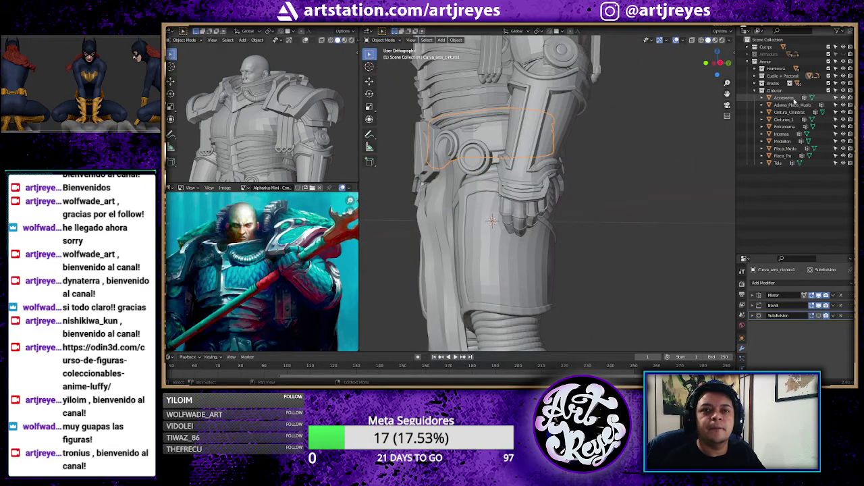
- Select the belt parts from Accesorios through Tela and enlarge them slightly
{"action": "left_click", "coordinate": [783, 98]}
{"action": "left_click", "coordinate": [779, 163], "text": "shift"}
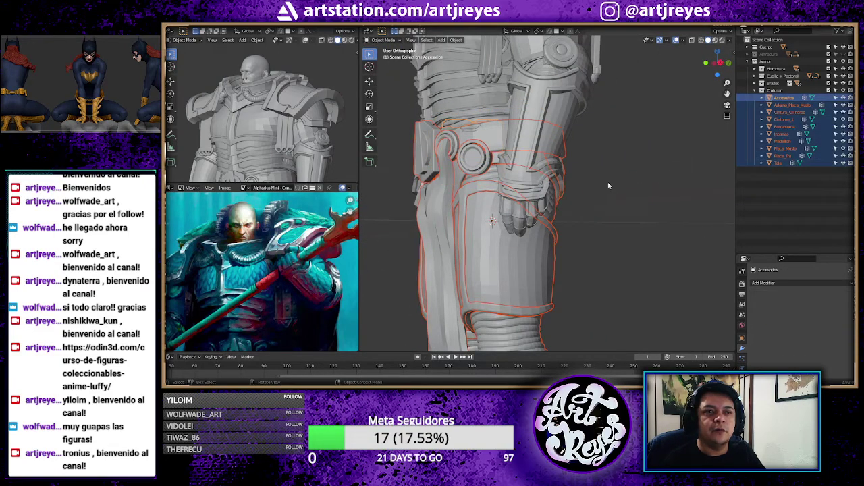
{"action": "key", "text": "s"}
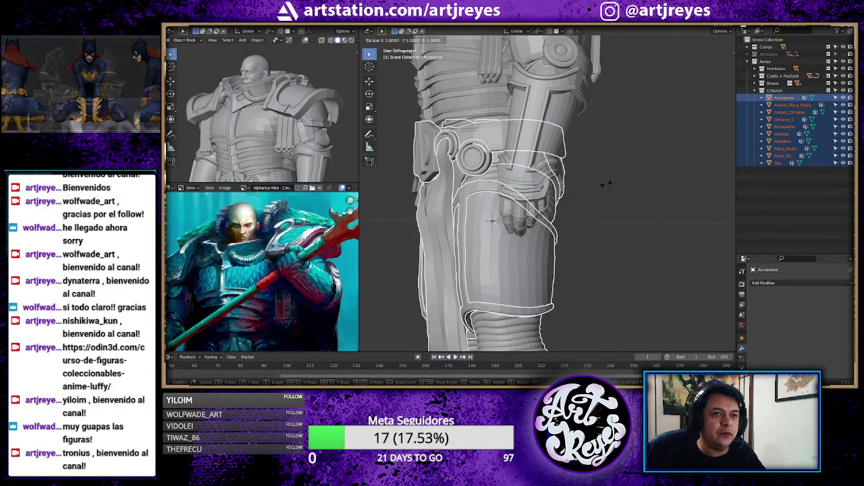
{"action": "left_click", "coordinate": [608, 187]}
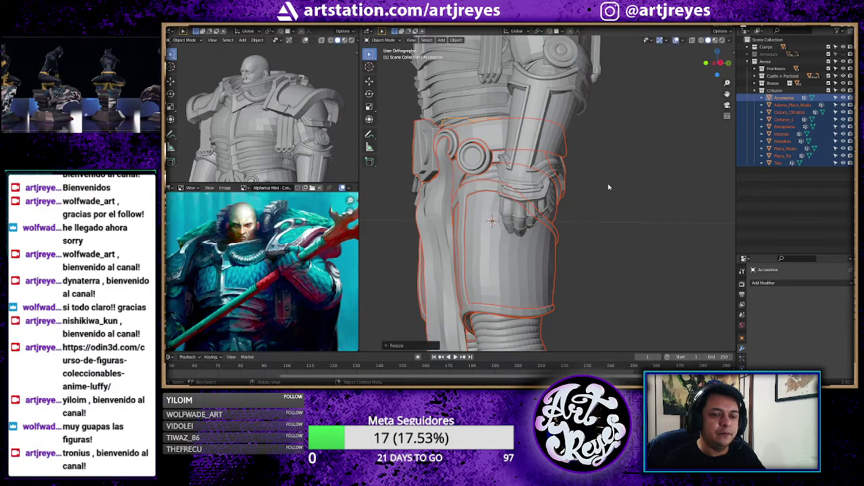
{"action": "key", "text": "KP_1"}
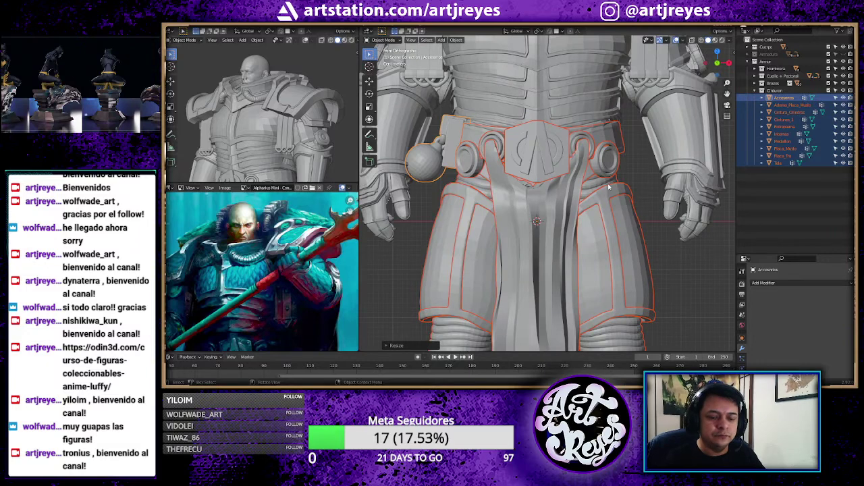
{"action": "key", "text": "ctrl+KP_1"}
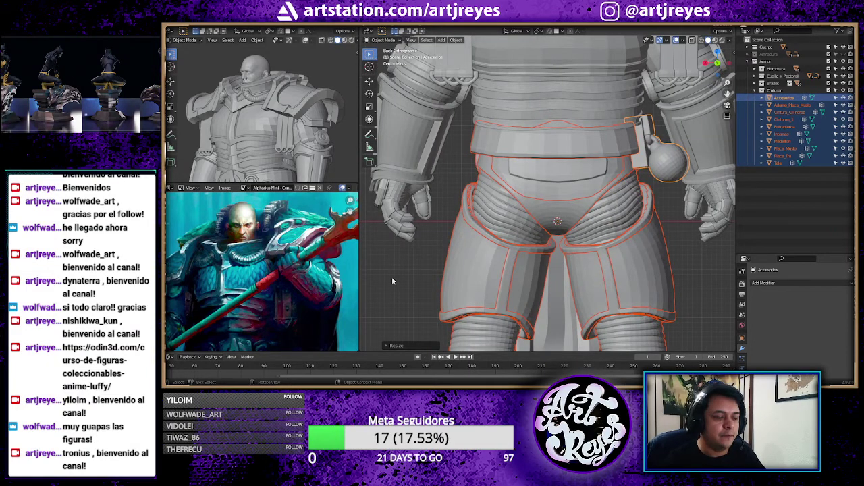
- Shift the selected belt pieces a small step along Z
{"action": "key", "text": "g"}
{"action": "key", "text": "z"}
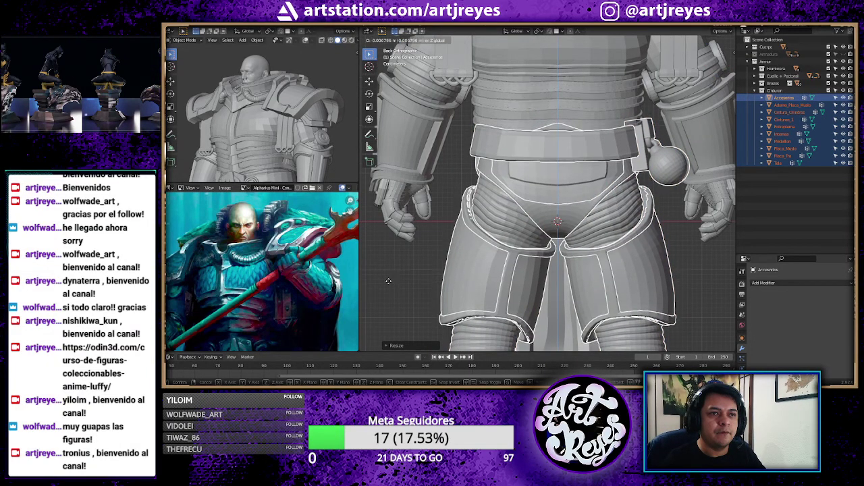
{"action": "left_click", "coordinate": [388, 281]}
{"action": "middle_click_drag", "start_coordinate": [388, 281], "coordinate": [576, 267]}
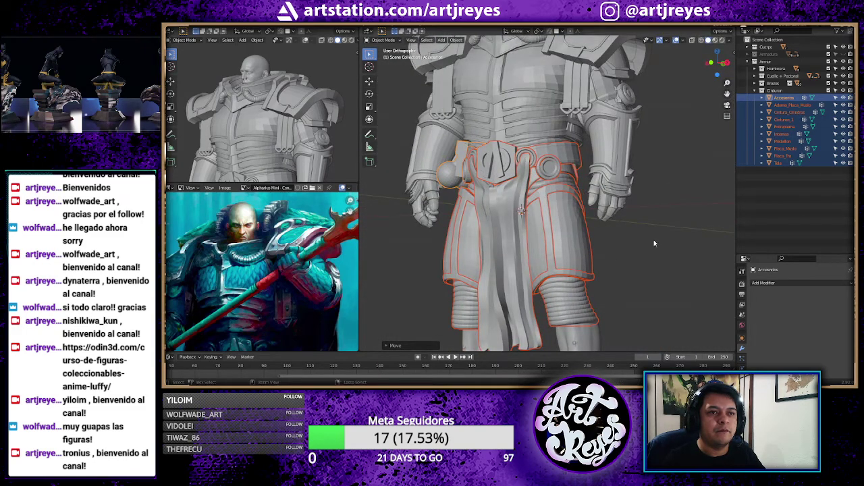
{"action": "mouse_move", "coordinate": [653, 243]}
{"action": "middle_mouse_down"}
{"action": "mouse_move", "coordinate": [523, 243]}
{"action": "mouse_move", "coordinate": [620, 245]}
{"action": "mouse_move", "coordinate": [633, 259]}
{"action": "middle_mouse_up"}
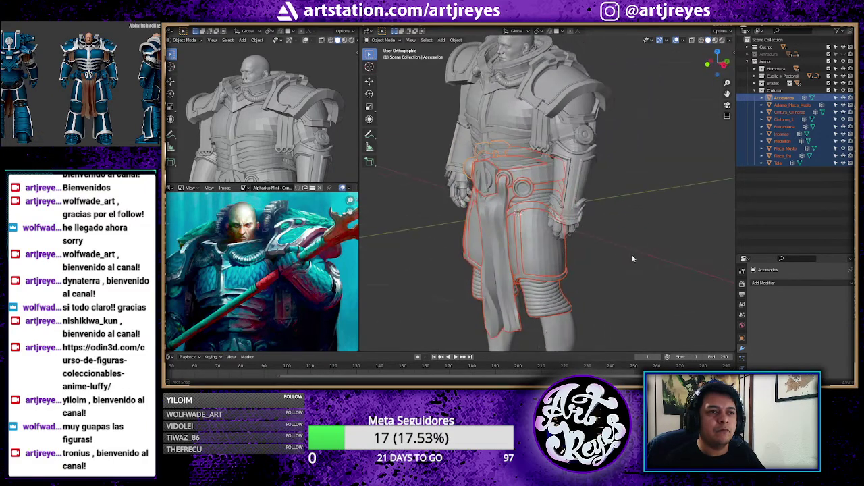
{"action": "scroll", "coordinate": [633, 259], "scroll_direction": "up", "scroll_amount": 2}
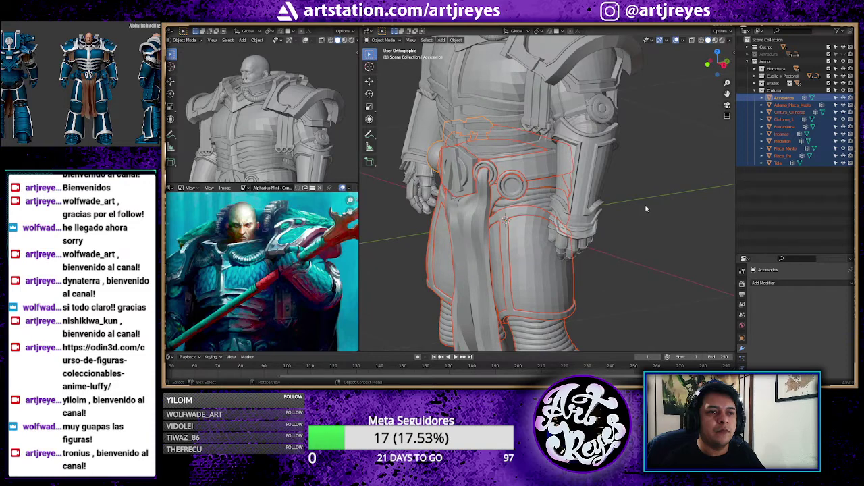
- Lower Cinturon_1, the belt cylinders, medallion, Accesorios and tabard Tala along Z
{"action": "left_click", "coordinate": [646, 209]}
{"action": "left_click", "coordinate": [521, 168]}
{"action": "left_click", "coordinate": [493, 177], "text": "shift"}
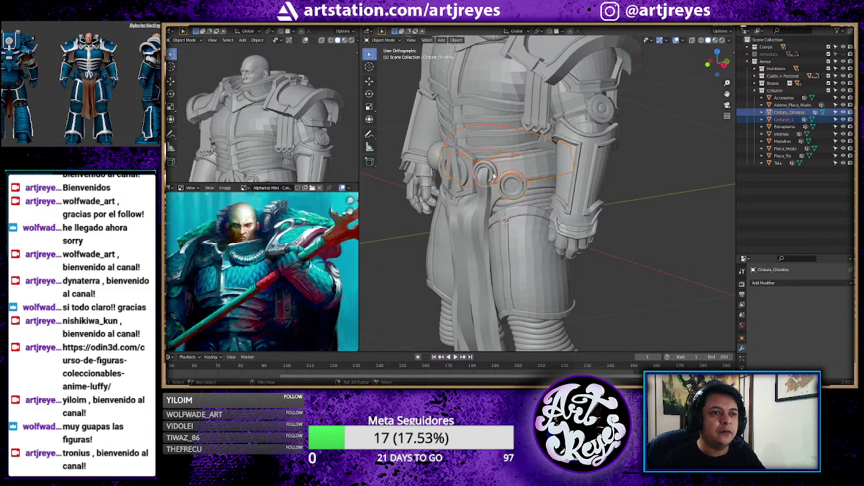
{"action": "left_click", "coordinate": [447, 170], "text": "shift"}
{"action": "left_click", "coordinate": [448, 179], "text": "shift"}
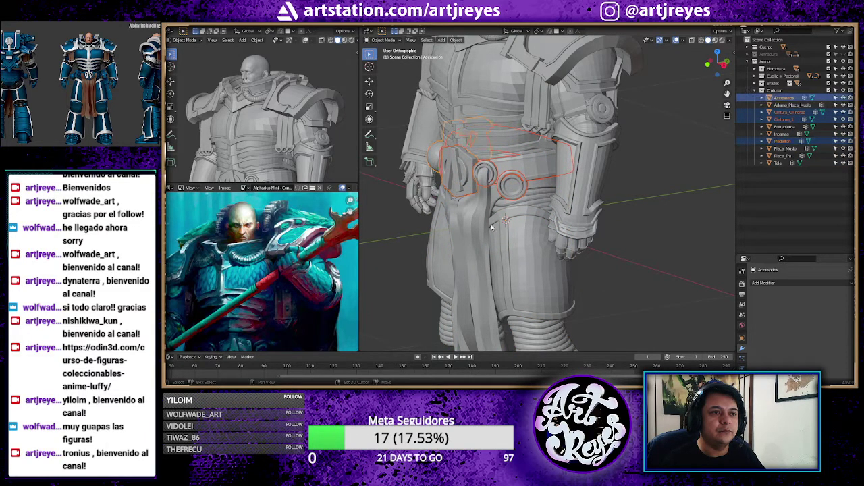
{"action": "left_click", "coordinate": [488, 231], "text": "shift"}
{"action": "middle_click_drag", "start_coordinate": [488, 231], "coordinate": [494, 153]}
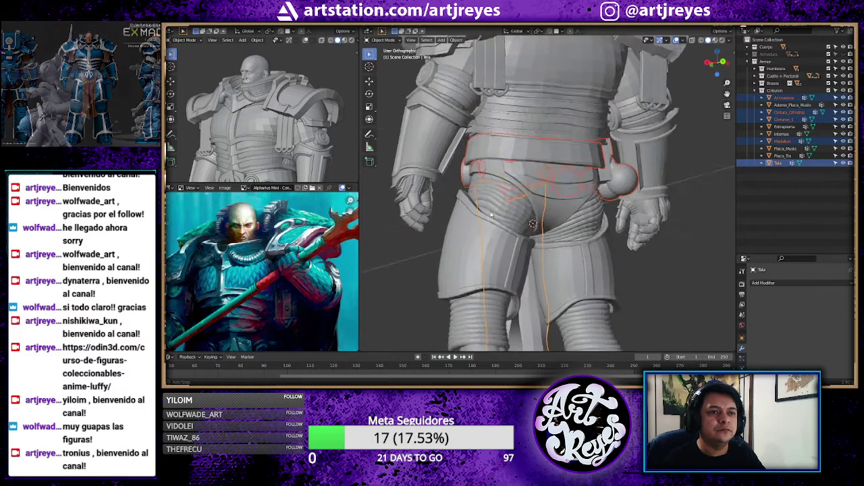
{"action": "key", "text": "g"}
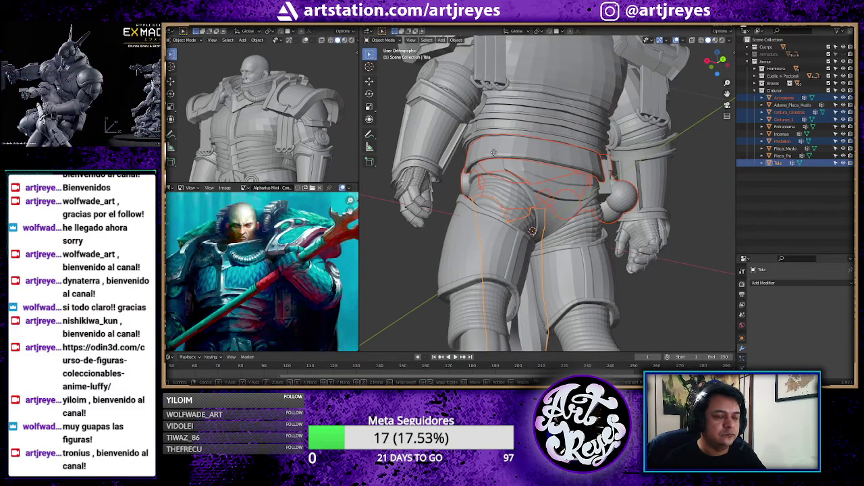
{"action": "key", "text": "z"}
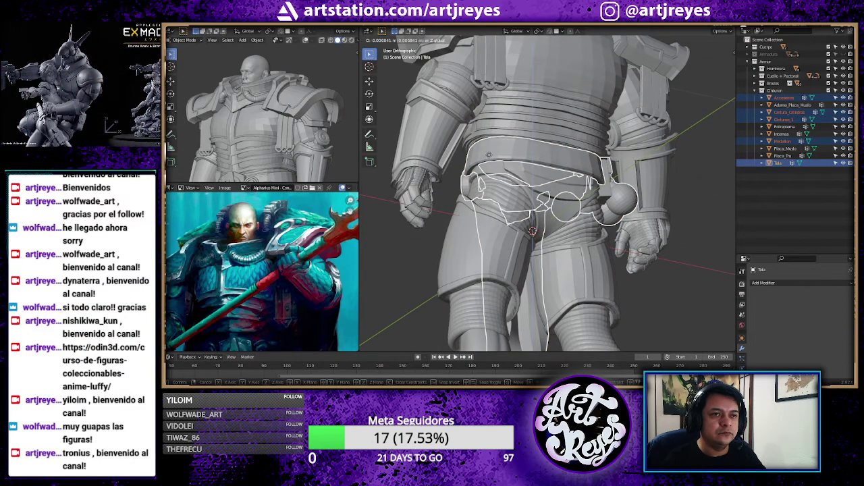
{"action": "left_click", "coordinate": [489, 156]}
{"action": "middle_click_drag", "start_coordinate": [601, 203], "coordinate": [596, 179]}
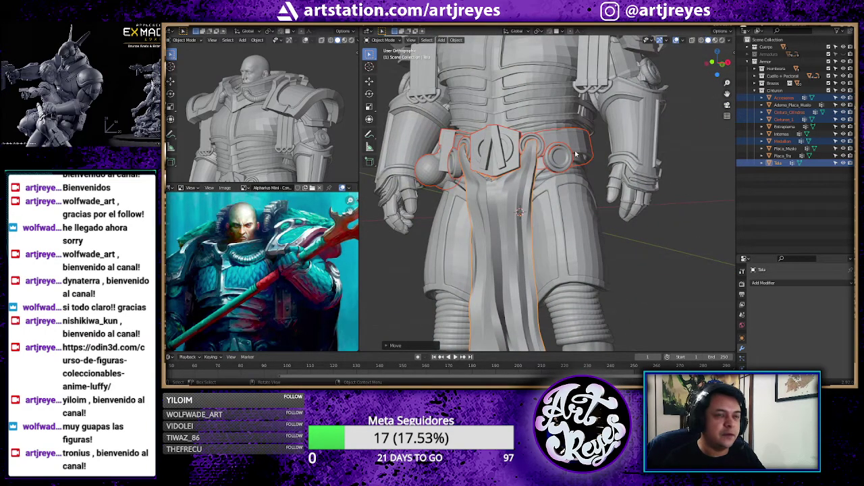
- Enlarge the belt group slightly
{"action": "key", "text": "s"}
{"action": "left_click", "coordinate": [579, 150]}
{"action": "mouse_move", "coordinate": [579, 150]}
{"action": "middle_mouse_down"}
{"action": "mouse_move", "coordinate": [606, 186]}
{"action": "mouse_move", "coordinate": [454, 135]}
{"action": "mouse_move", "coordinate": [453, 168]}
{"action": "mouse_move", "coordinate": [495, 189]}
{"action": "middle_mouse_up"}
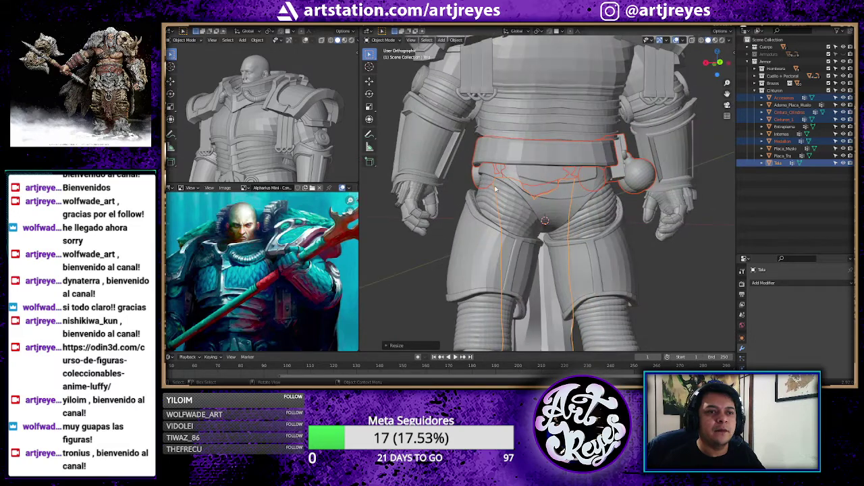
- Slightly enlarge the Entrepierna and Placa_Tra plates and shift them vertically to fit
{"action": "left_click", "coordinate": [535, 180]}
{"action": "left_click", "coordinate": [541, 206], "text": "shift"}
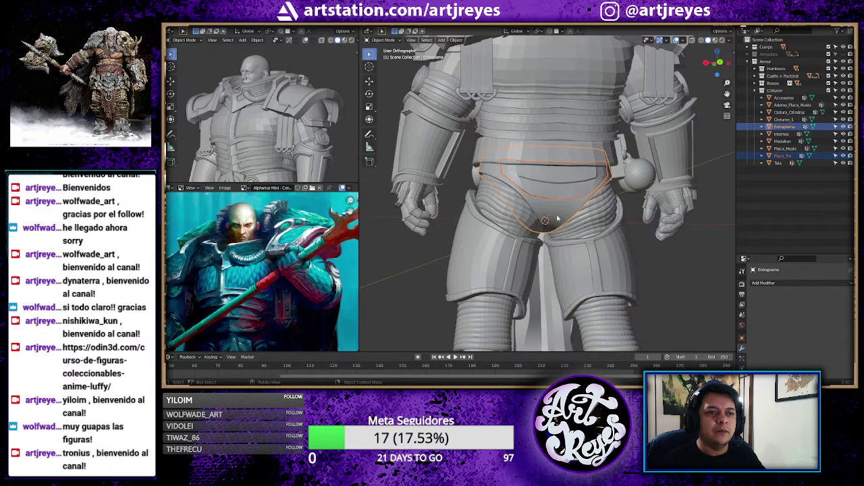
{"action": "key", "text": "s"}
{"action": "left_click", "coordinate": [625, 273]}
{"action": "key", "text": "g"}
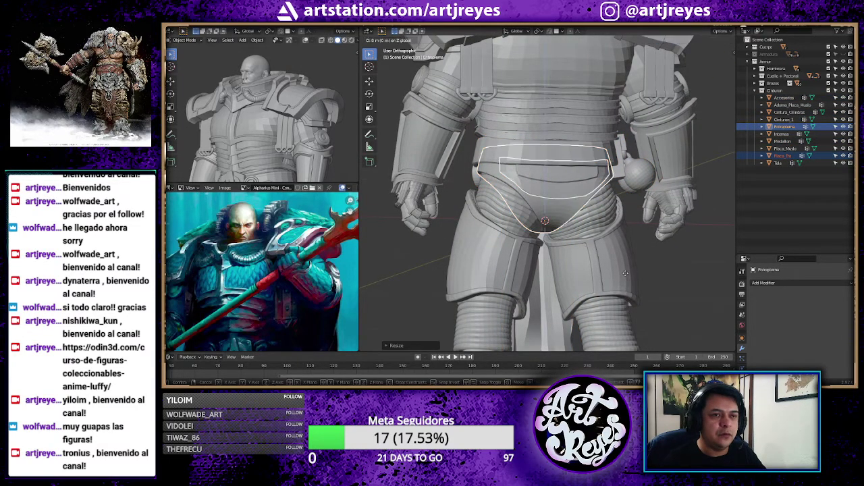
{"action": "key", "text": "z"}
{"action": "left_click", "coordinate": [623, 276]}
- Deselect the crotch plates and review the hip fit from a straight front view
{"action": "mouse_move", "coordinate": [623, 276]}
{"action": "middle_mouse_down"}
{"action": "mouse_move", "coordinate": [633, 273]}
{"action": "mouse_move", "coordinate": [614, 250]}
{"action": "mouse_move", "coordinate": [664, 252]}
{"action": "middle_mouse_up"}
{"action": "left_click", "coordinate": [633, 271]}
{"action": "scroll", "coordinate": [598, 181], "scroll_direction": "up", "scroll_amount": 3}
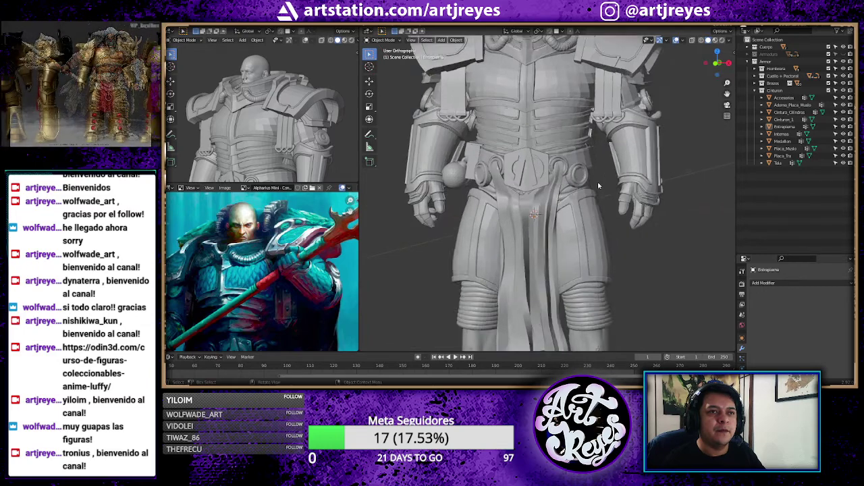
{"action": "scroll", "coordinate": [608, 188], "scroll_direction": "down", "scroll_amount": 1}
{"action": "scroll", "coordinate": [614, 199], "scroll_direction": "down", "scroll_amount": 3}
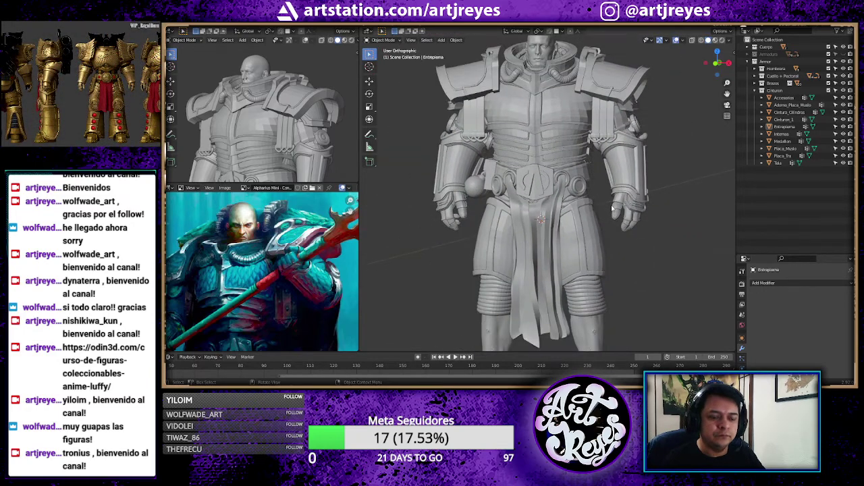
{"action": "key", "text": "KP_1"}
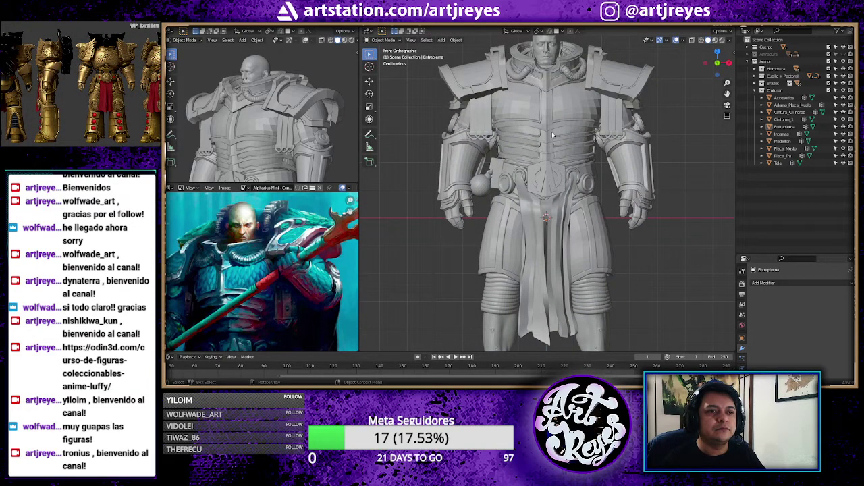
{"action": "scroll", "coordinate": [575, 164], "scroll_direction": "up", "scroll_amount": 2}
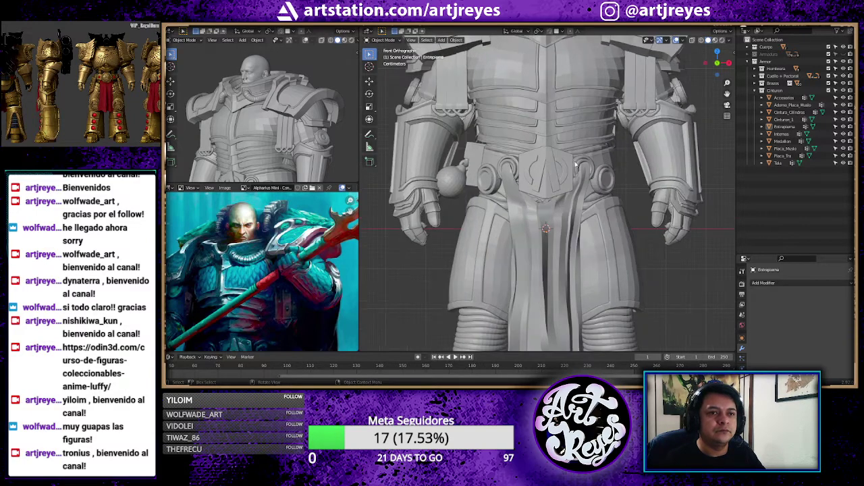
{"action": "scroll", "coordinate": [577, 176], "scroll_direction": "up", "scroll_amount": 1}
{"action": "scroll", "coordinate": [579, 193], "scroll_direction": "up", "scroll_amount": 1}
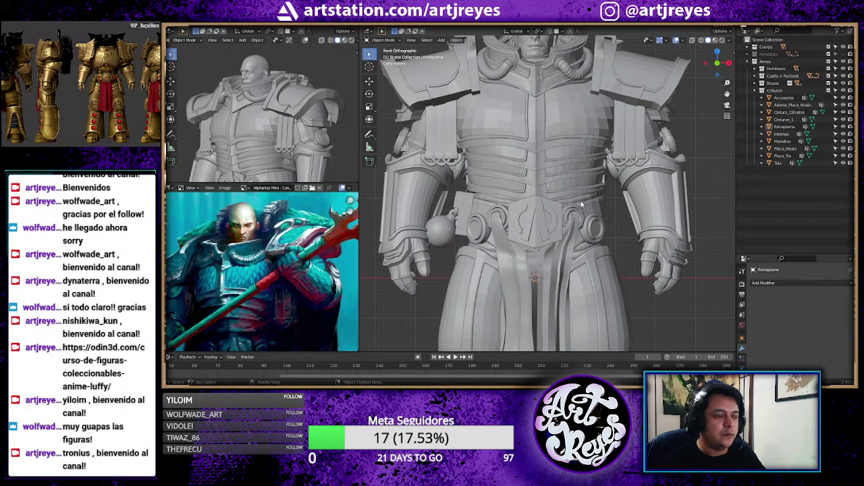
- Save the scene as a new file, Cintura_Piernas_Alpharius.blend, in the modelling folder
{"action": "key", "text": "ctrl+shift+s"}
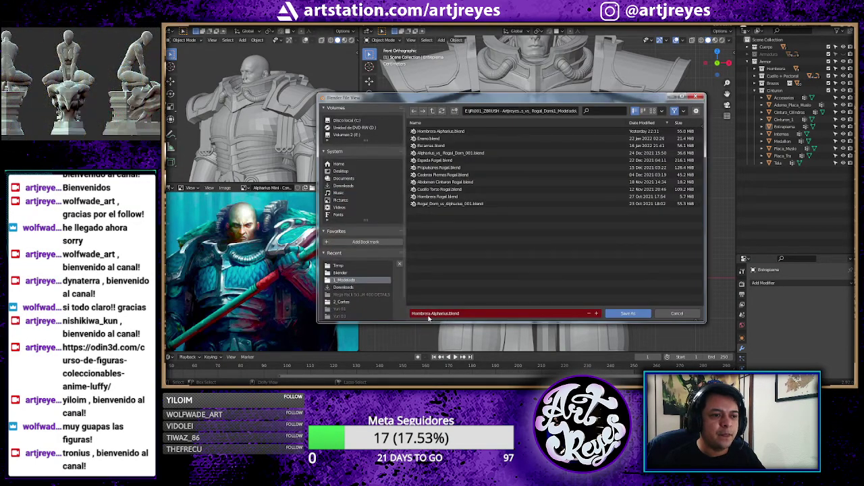
{"action": "left_click", "coordinate": [430, 314]}
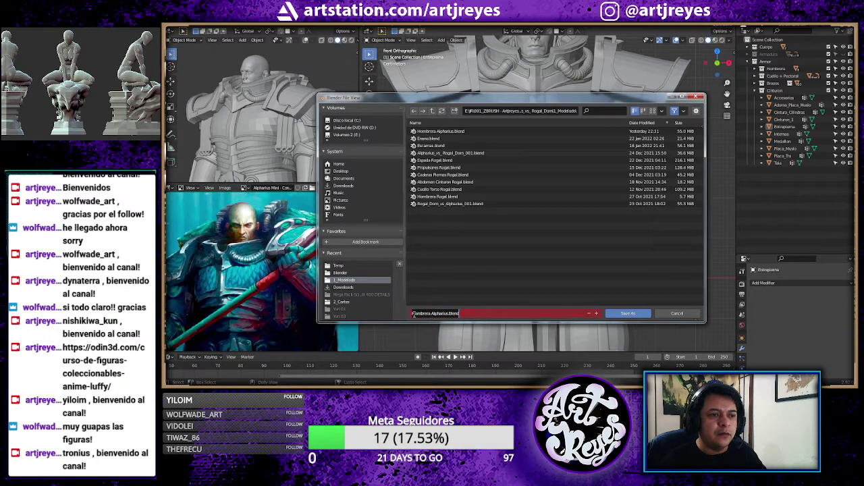
{"action": "left_click", "coordinate": [414, 315]}
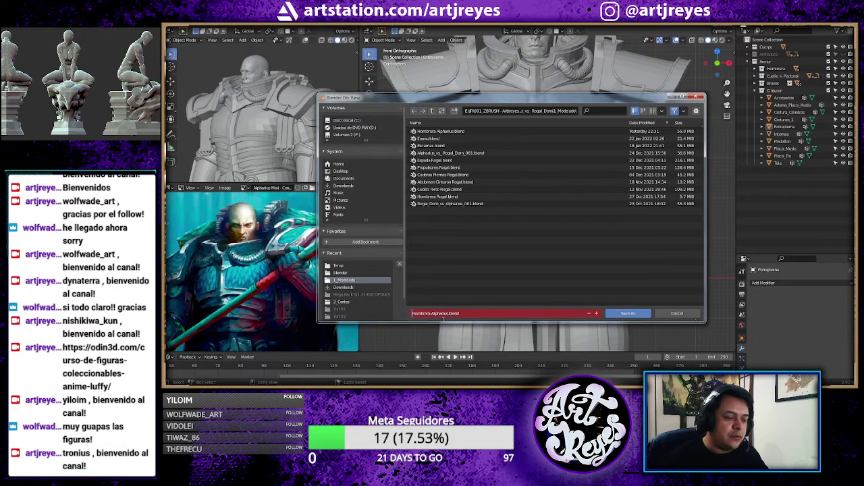
{"action": "type", "text": "P"}
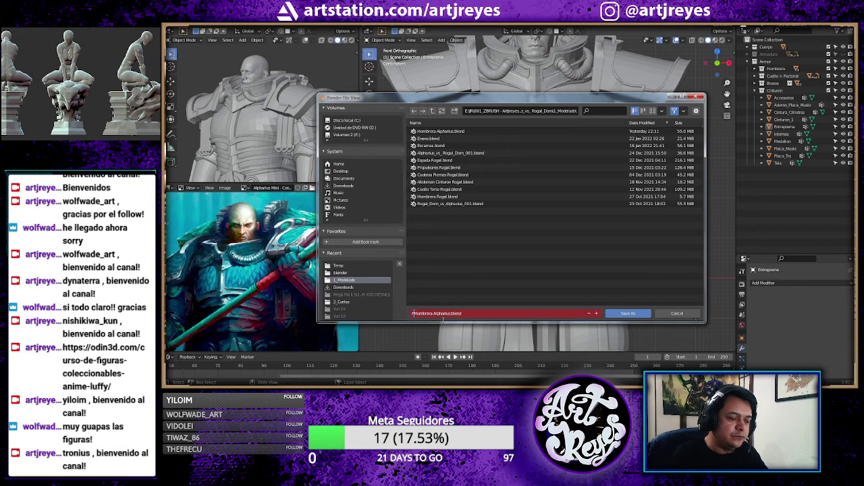
{"action": "type", "text": "iernas"}
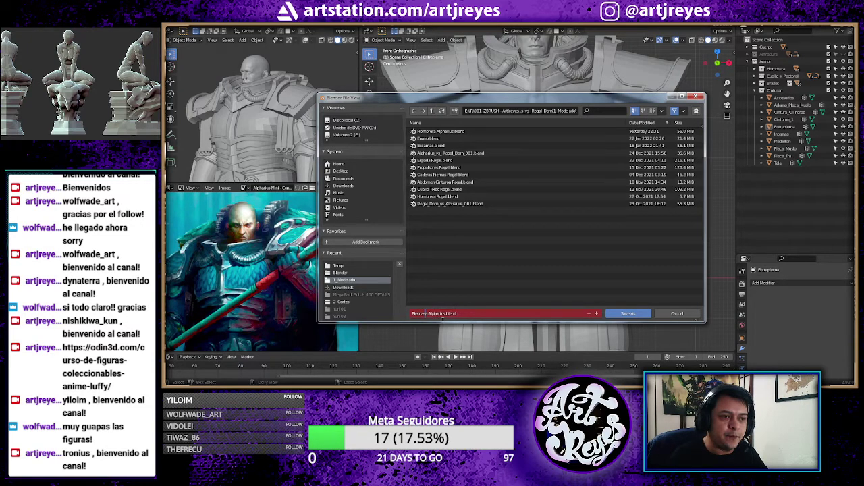
{"action": "type", "text": "_"}
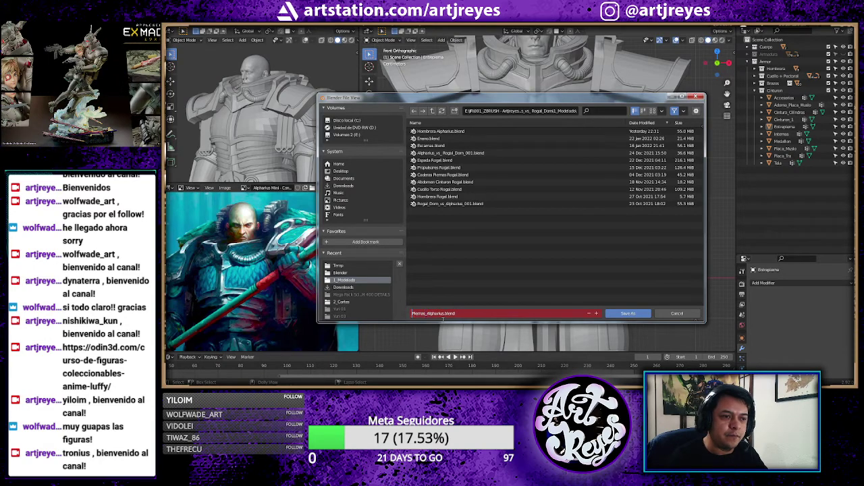
{"action": "type", "text": "Cintur"}
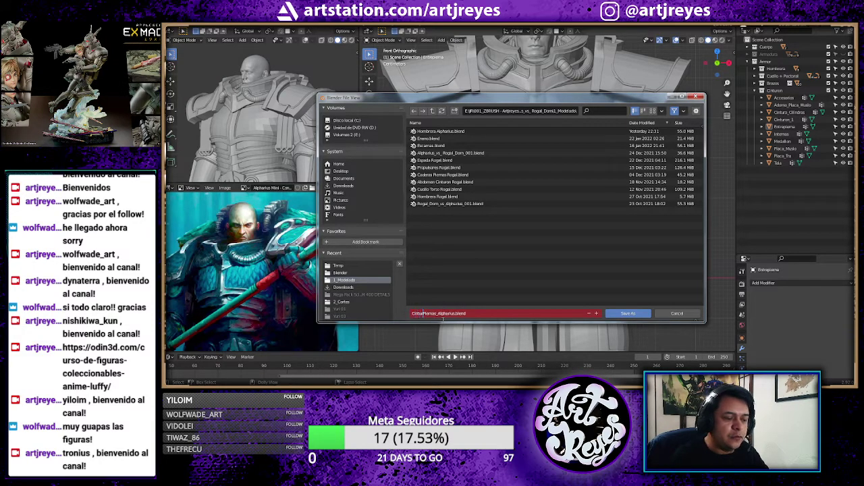
{"action": "type", "text": "a_"}
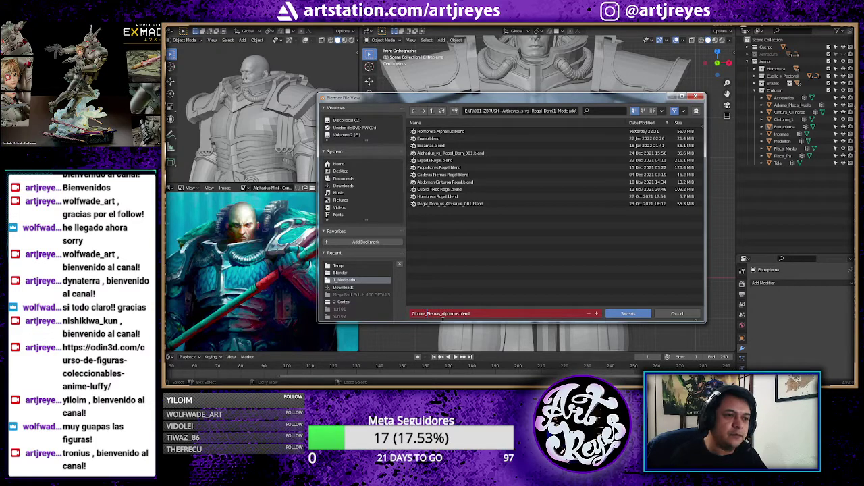
{"action": "key", "text": "Return"}
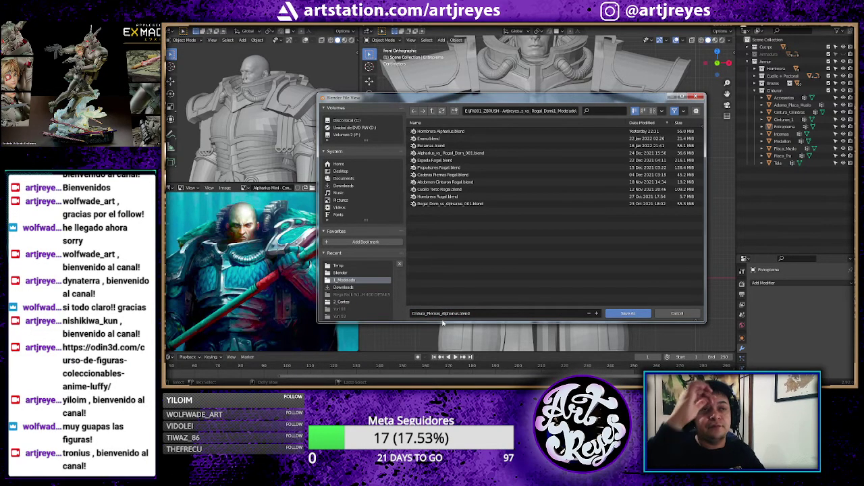
{"action": "left_click", "coordinate": [627, 314]}
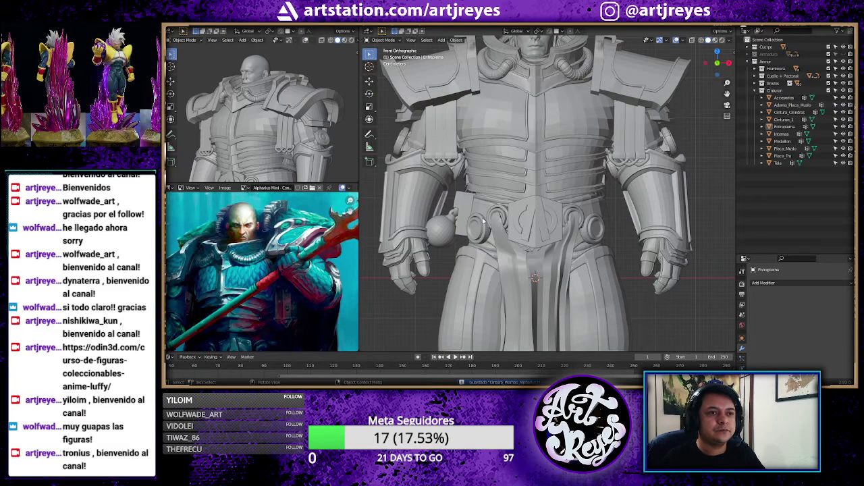
- Zoom the 3D viewport to frame the armoured figure
{"action": "scroll", "coordinate": [483, 221], "scroll_direction": "down", "scroll_amount": 1}
{"action": "scroll", "coordinate": [484, 221], "scroll_direction": "down", "scroll_amount": 1}
{"action": "scroll", "coordinate": [640, 255], "scroll_direction": "down", "scroll_amount": 1}
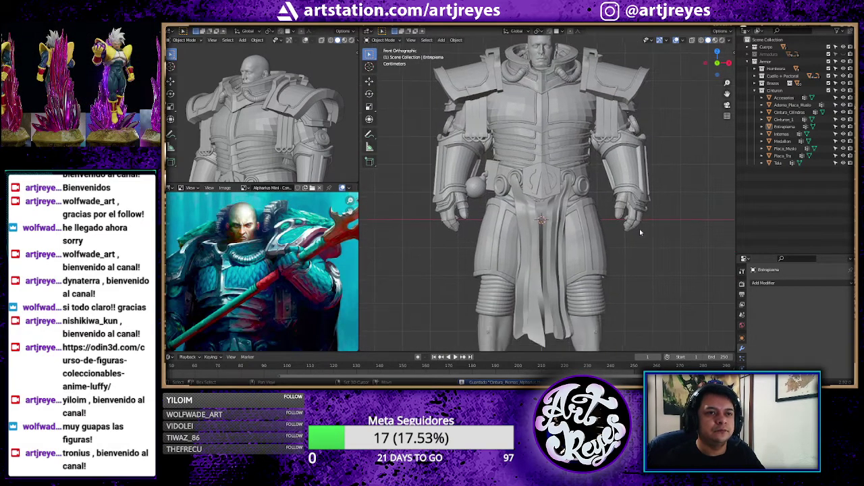
{"action": "scroll", "coordinate": [608, 217], "scroll_direction": "up", "scroll_amount": 3}
{"action": "scroll", "coordinate": [574, 203], "scroll_direction": "up", "scroll_amount": 1}
{"action": "scroll", "coordinate": [540, 192], "scroll_direction": "up", "scroll_amount": 1}
{"action": "scroll", "coordinate": [519, 183], "scroll_direction": "up", "scroll_amount": 1}
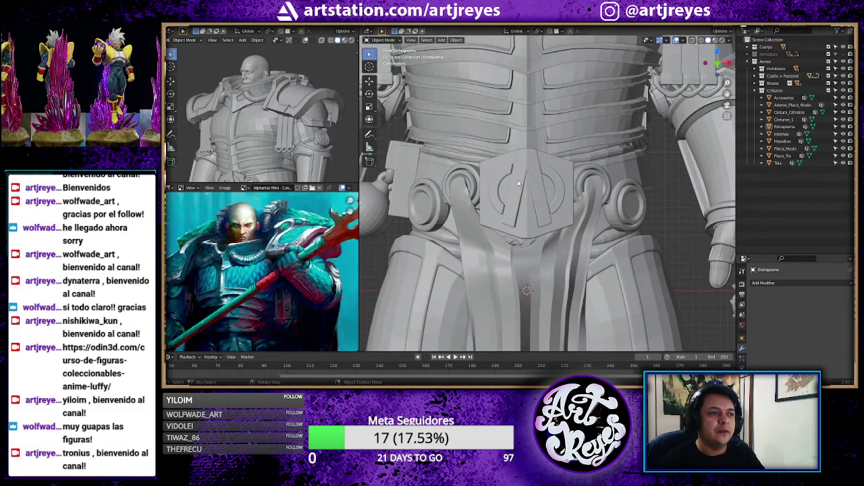
{"action": "scroll", "coordinate": [275, 264], "scroll_direction": "up", "scroll_amount": 1}
{"action": "scroll", "coordinate": [276, 264], "scroll_direction": "up", "scroll_amount": 2}
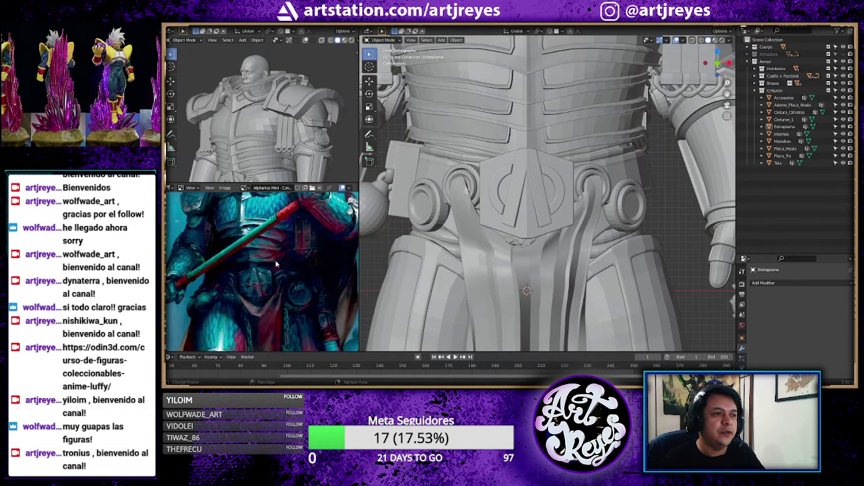
- Maximize the reference painting to compare it with the model, then restore the layout
{"action": "key", "text": "ctrl+space"}
{"action": "scroll", "coordinate": [496, 240], "scroll_direction": "up", "scroll_amount": 2}
{"action": "scroll", "coordinate": [496, 240], "scroll_direction": "up", "scroll_amount": 2}
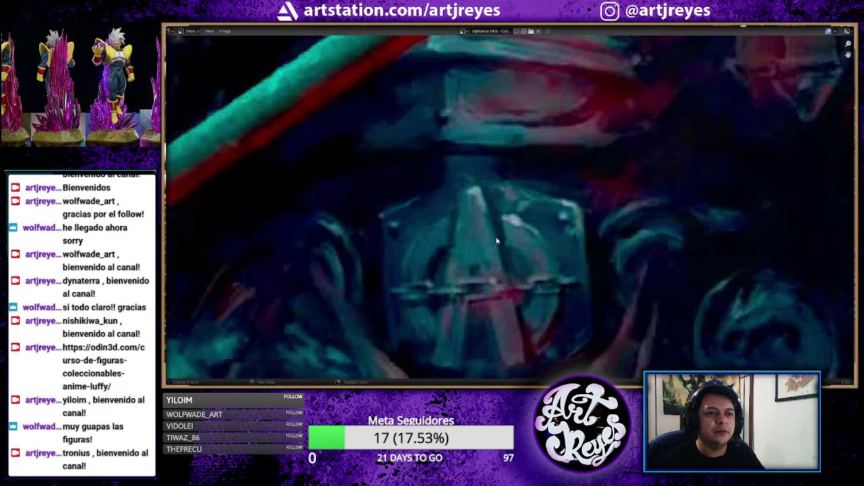
{"action": "scroll", "coordinate": [575, 235], "scroll_direction": "down", "scroll_amount": 2}
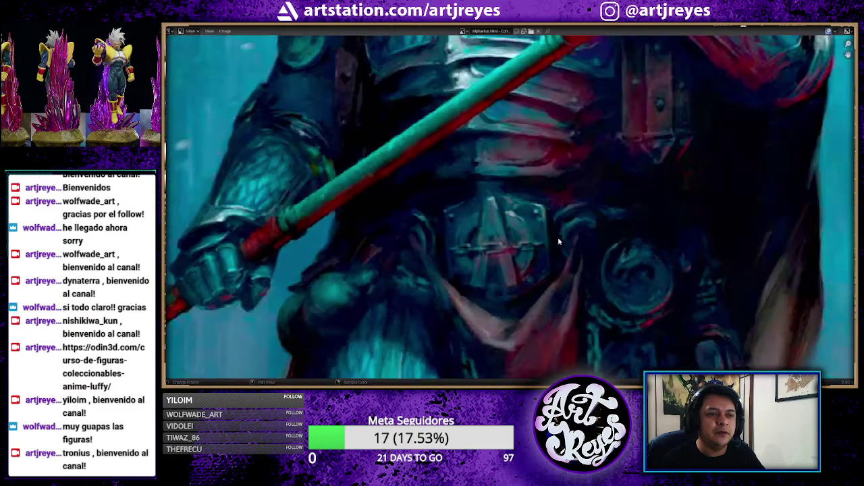
{"action": "scroll", "coordinate": [558, 237], "scroll_direction": "down", "scroll_amount": 1}
{"action": "scroll", "coordinate": [557, 237], "scroll_direction": "down", "scroll_amount": 1}
{"action": "scroll", "coordinate": [548, 216], "scroll_direction": "down", "scroll_amount": 1}
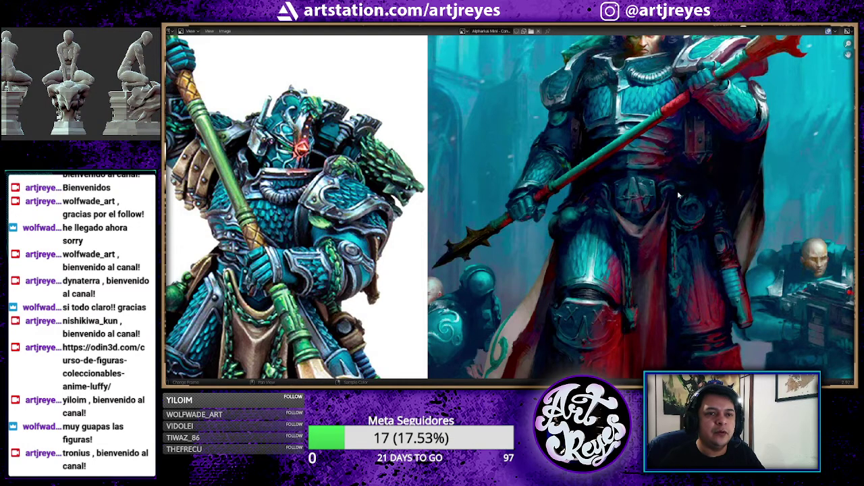
{"action": "key", "text": "ctrl+space"}
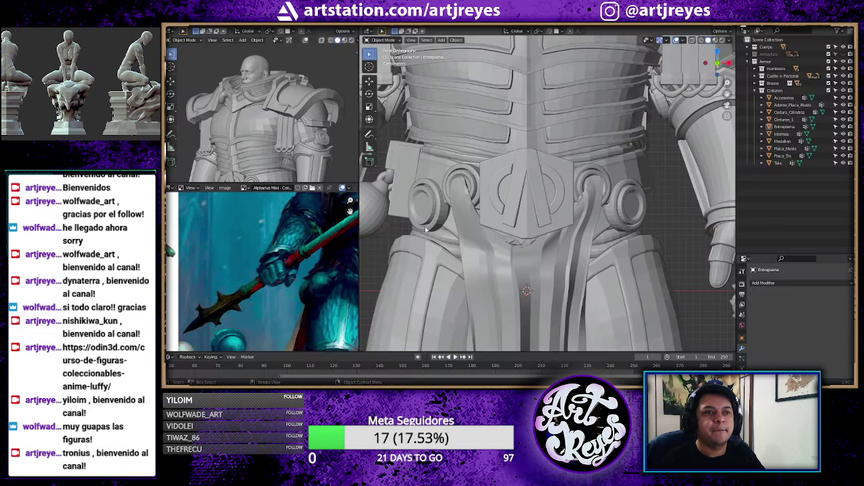
- Reframe the figure with the head in view and switch over to ZBrush
{"action": "scroll", "coordinate": [413, 237], "scroll_direction": "down", "scroll_amount": 1}
{"action": "scroll", "coordinate": [606, 223], "scroll_direction": "down", "scroll_amount": 1}
{"action": "middle_click_drag", "start_coordinate": [606, 223], "coordinate": [617, 265], "text": "shift"}
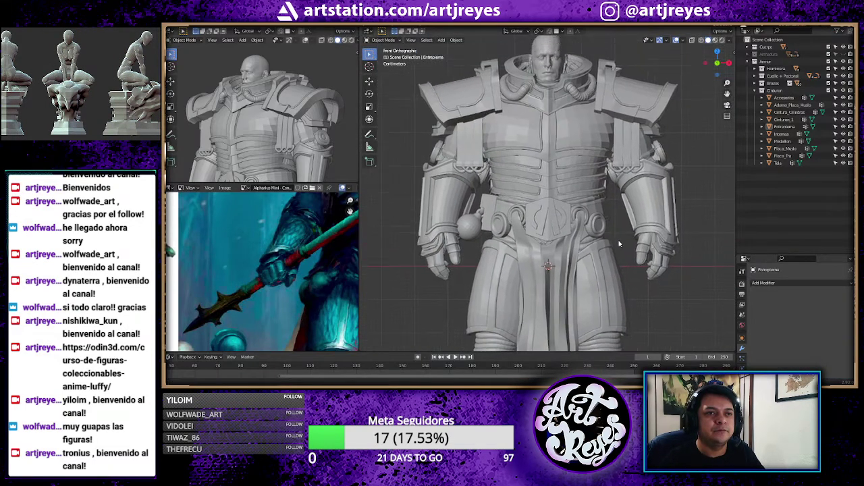
{"action": "scroll", "coordinate": [618, 263], "scroll_direction": "up", "scroll_amount": 2}
{"action": "scroll", "coordinate": [618, 263], "scroll_direction": "down", "scroll_amount": 1}
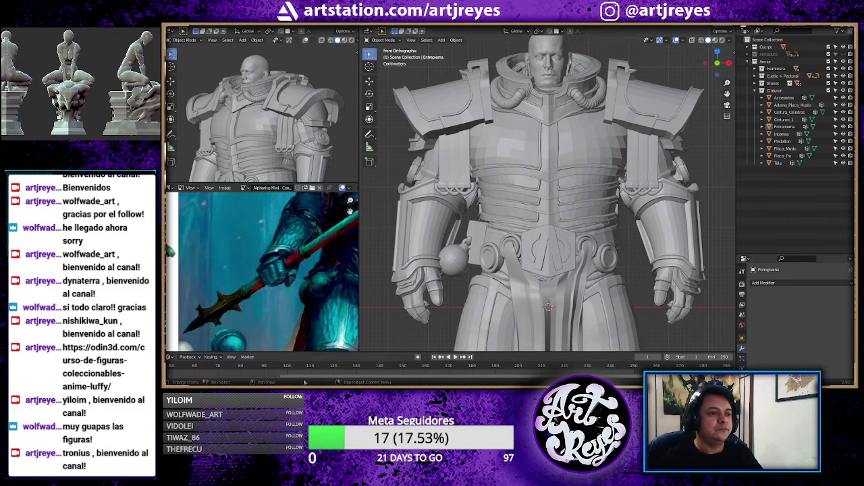
{"action": "key", "text": "alt+Tab"}
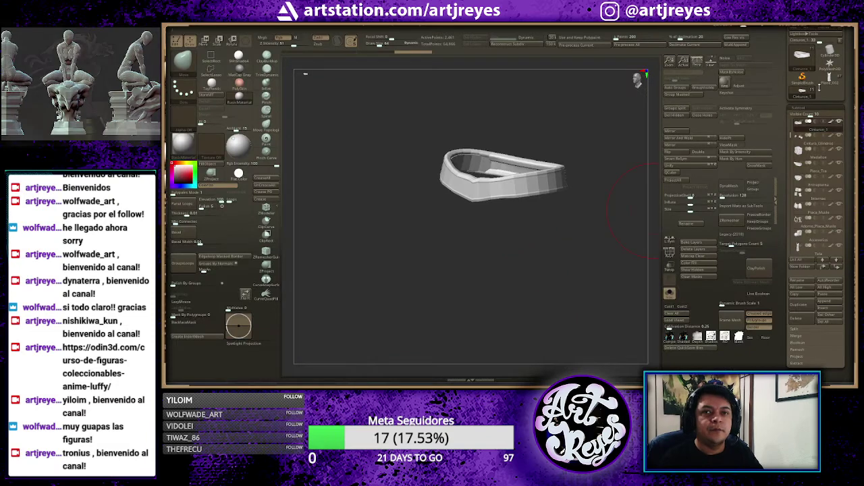
- Make the tabard subtool active and bring back the full armored figure, framed front-on
{"action": "left_click", "coordinate": [827, 84]}
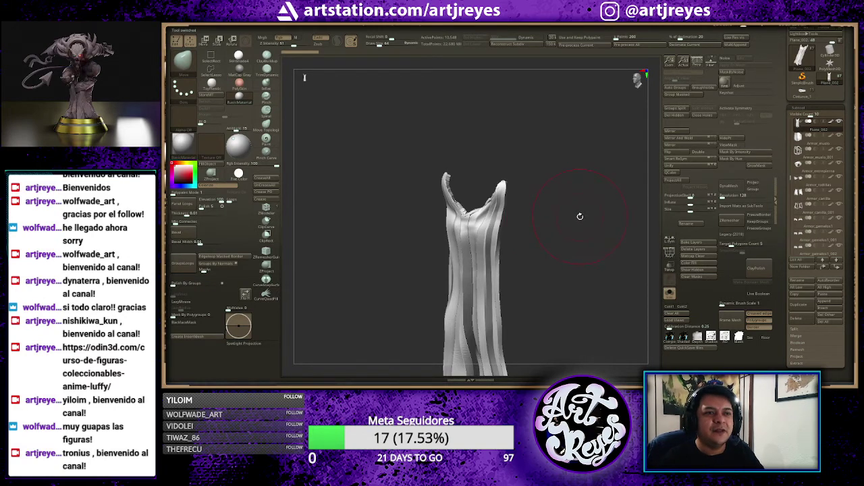
{"action": "key", "text": "ctrl+z"}
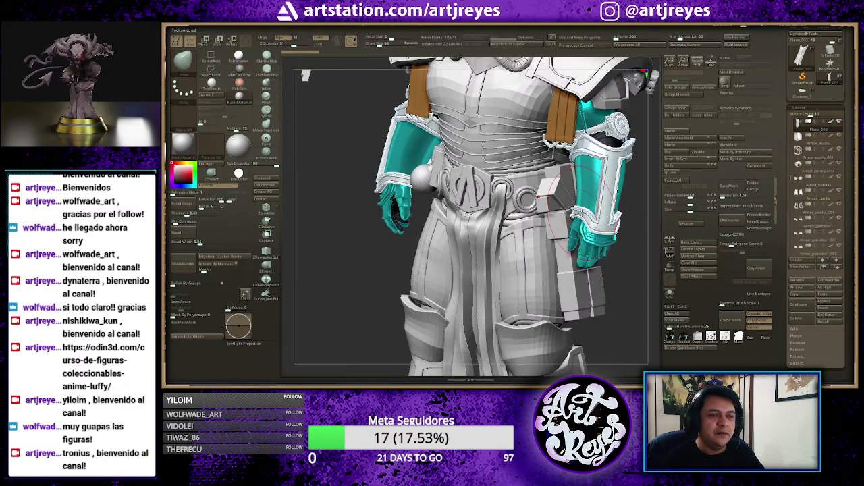
{"action": "key", "text": "ctrl+z"}
{"action": "key", "text": "ctrl+z"}
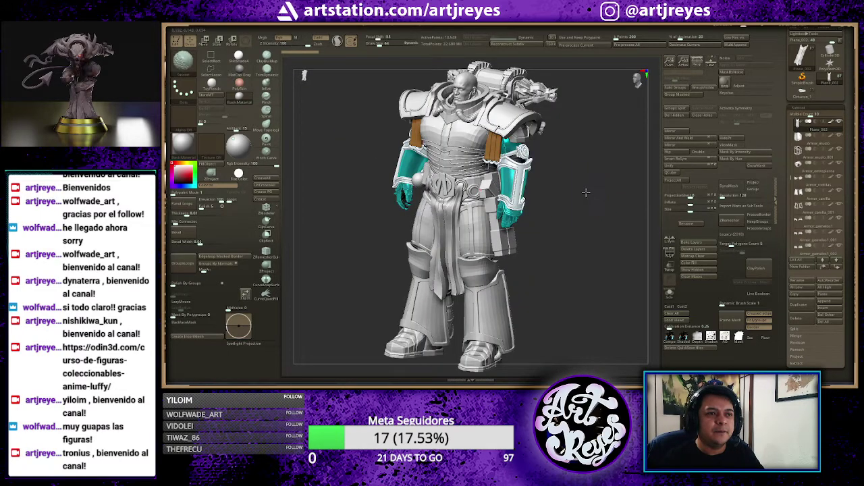
{"action": "key", "text": "ctrl+z"}
{"action": "key", "text": "ctrl+z"}
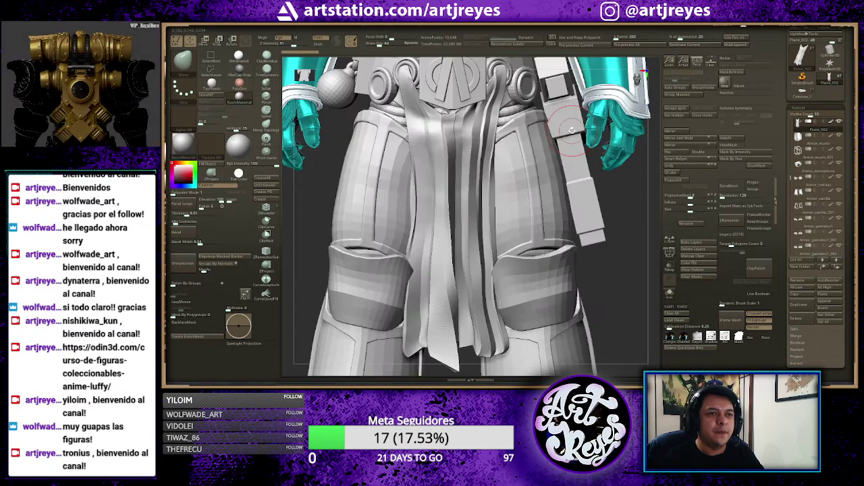
{"action": "key", "text": "f"}
{"action": "mouse_move", "coordinate": [615, 145]}
{"action": "left_mouse_down"}
{"action": "mouse_move", "coordinate": [569, 146]}
{"action": "mouse_move", "coordinate": [609, 146]}
{"action": "left_mouse_up"}
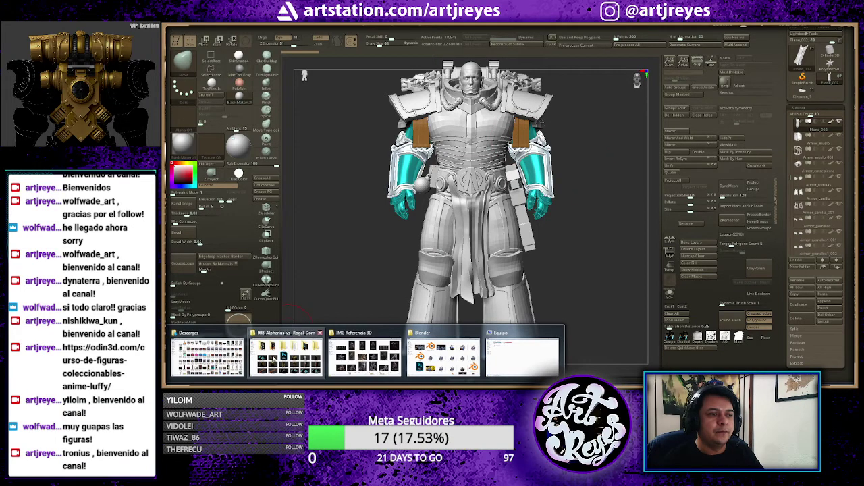
- In Explorer, open the 1_Modelado folder and pick the Cuello_Pectoral_Alphaius file
{"action": "left_click", "coordinate": [274, 358]}
{"action": "double_click", "coordinate": [378, 101]}
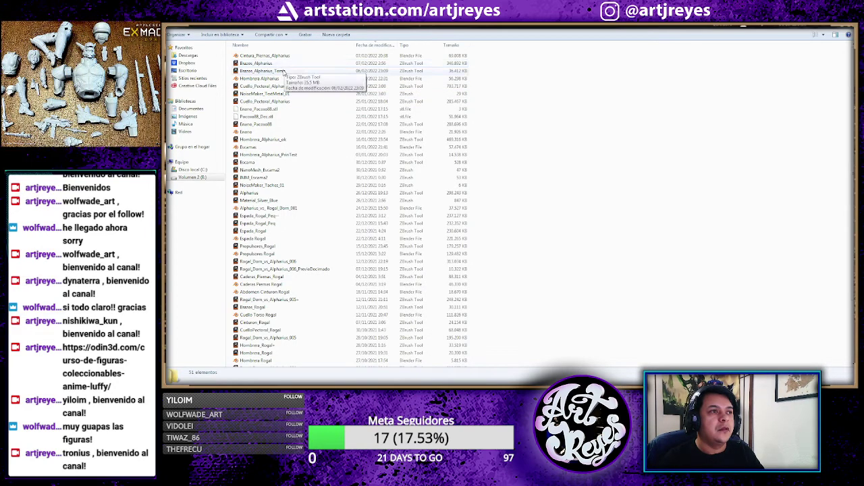
{"action": "left_click", "coordinate": [264, 101]}
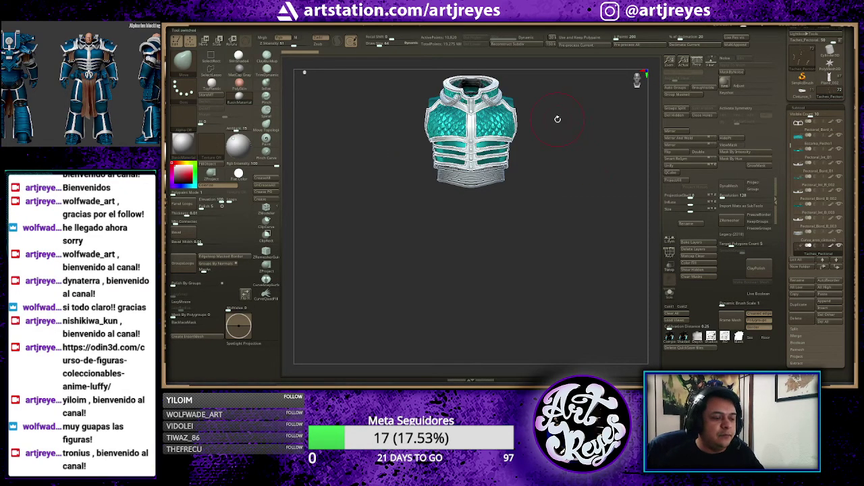
{"action": "key", "text": "f"}
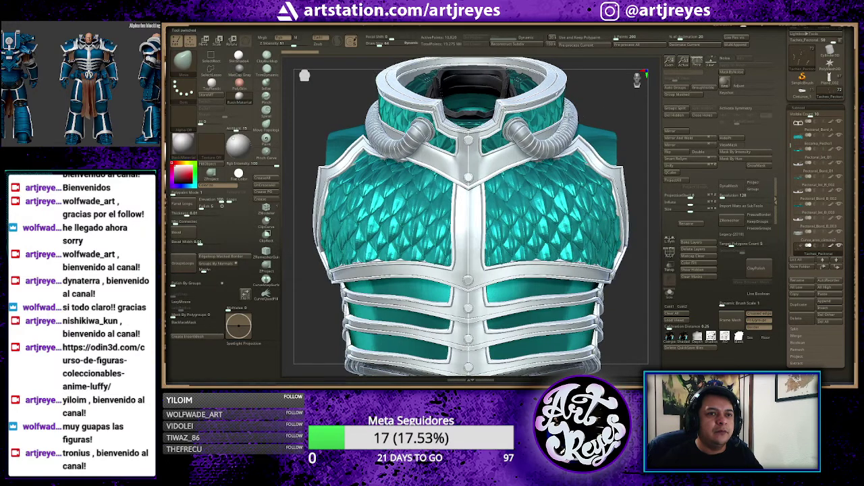
{"action": "mouse_move", "coordinate": [569, 116]}
{"action": "left_mouse_down"}
{"action": "mouse_move", "coordinate": [570, 134]}
{"action": "mouse_move", "coordinate": [638, 132]}
{"action": "mouse_move", "coordinate": [647, 118]}
{"action": "mouse_move", "coordinate": [600, 139]}
{"action": "left_mouse_up"}
{"action": "scroll", "coordinate": [608, 135], "scroll_direction": "down", "scroll_amount": 3}
{"action": "mouse_move", "coordinate": [640, 181]}
{"action": "left_mouse_down"}
{"action": "mouse_move", "coordinate": [594, 182]}
{"action": "mouse_move", "coordinate": [608, 196]}
{"action": "left_mouse_up"}
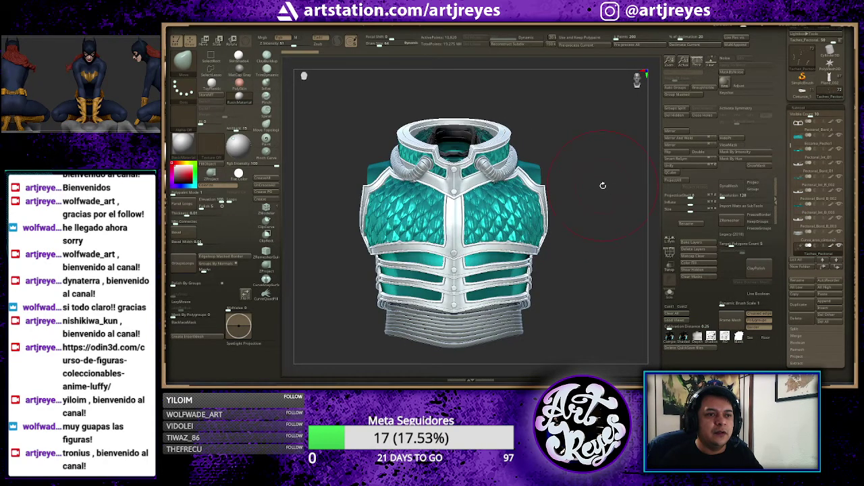
{"action": "scroll", "coordinate": [608, 189], "scroll_direction": "up", "scroll_amount": 2}
{"action": "left_click_drag", "start_coordinate": [622, 226], "coordinate": [621, 229]}
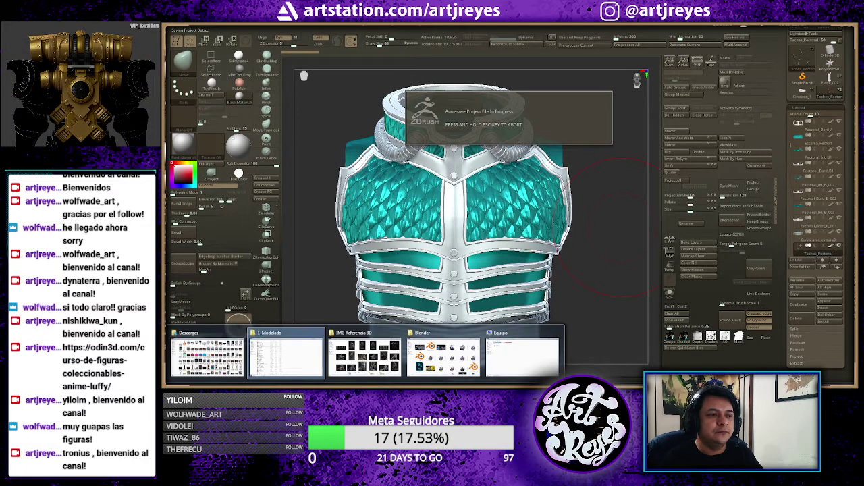
{"action": "left_click", "coordinate": [287, 354]}
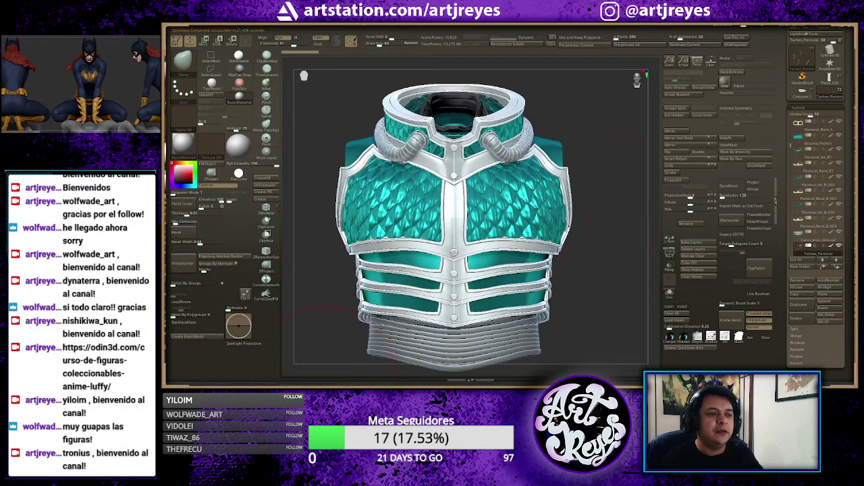
{"action": "left_click", "coordinate": [320, 333]}
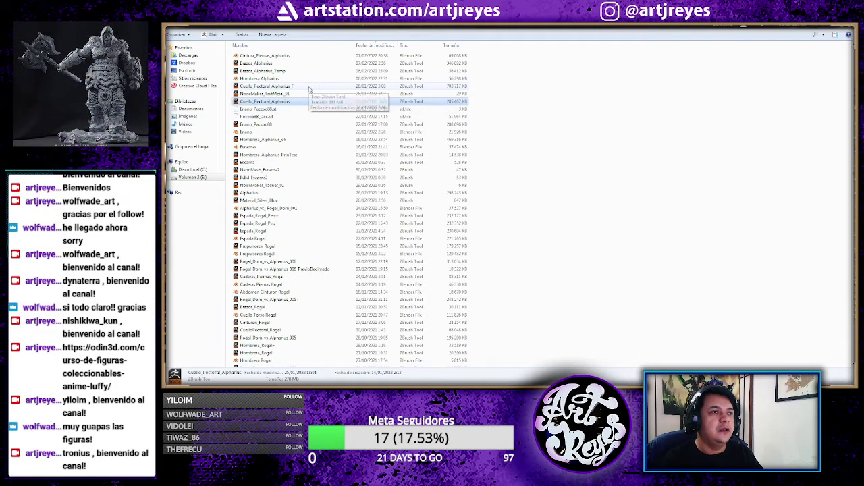
{"action": "left_click", "coordinate": [309, 89]}
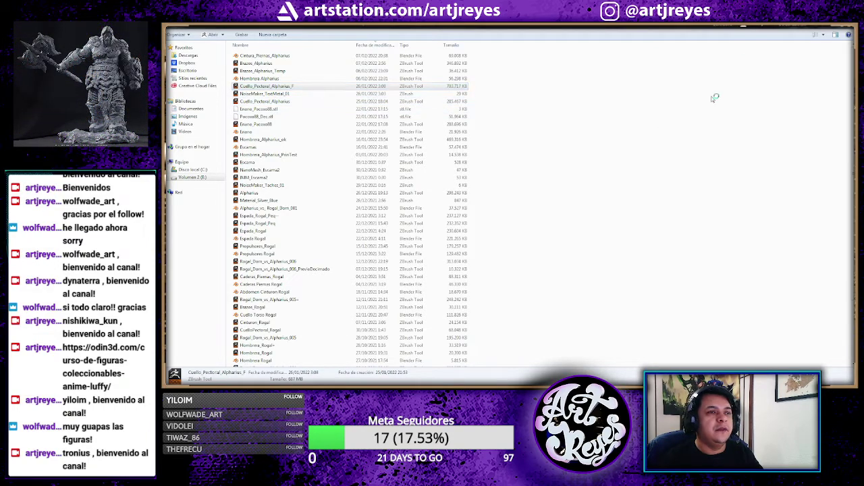
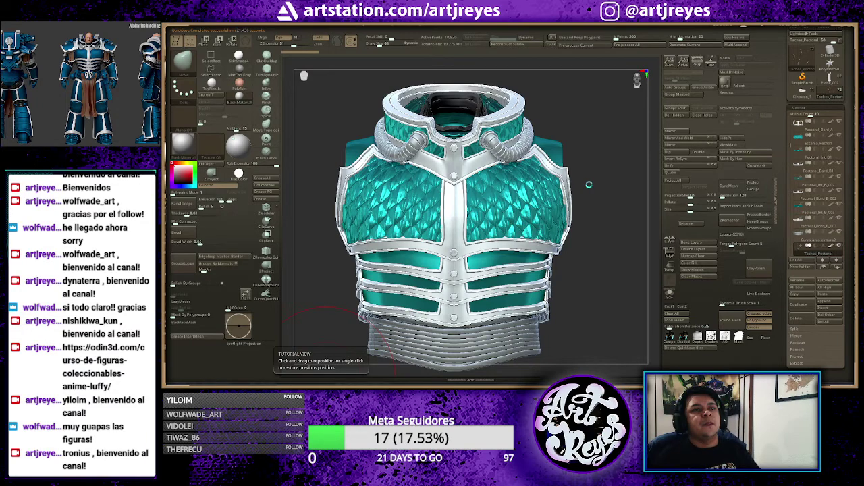
- Select another armour subtool and orbit the teal vest to inspect it from several angles
{"action": "left_click", "coordinate": [589, 184], "text": "alt"}
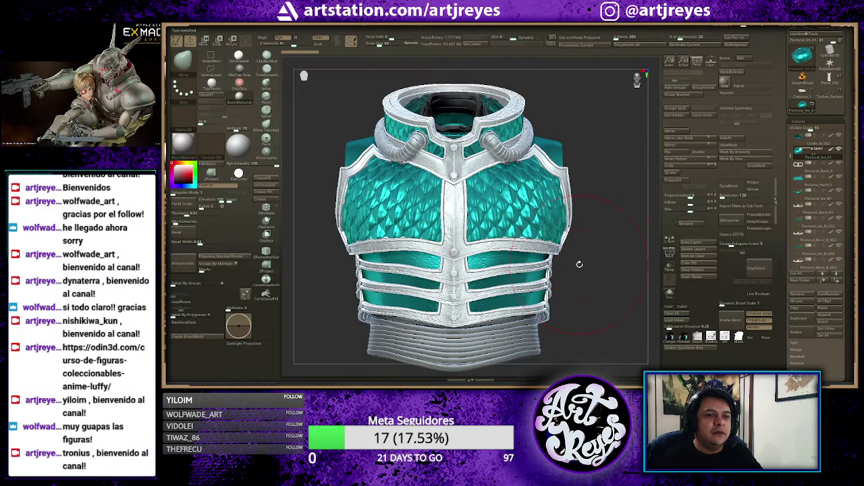
{"action": "left_click_drag", "start_coordinate": [579, 264], "coordinate": [585, 272]}
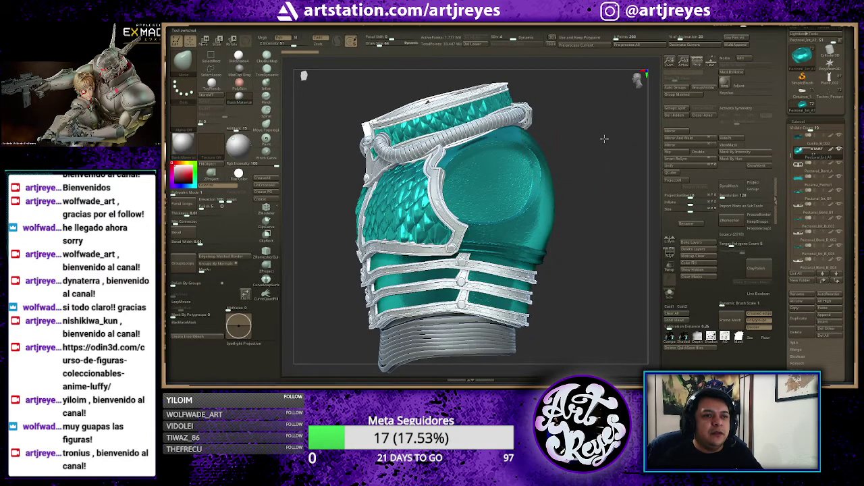
{"action": "left_click_drag", "start_coordinate": [604, 139], "coordinate": [629, 142]}
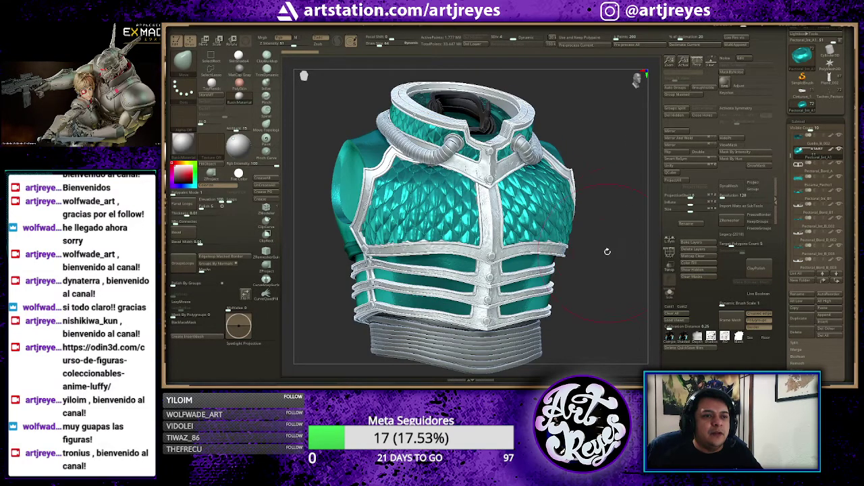
{"action": "mouse_move", "coordinate": [607, 251]}
{"action": "left_mouse_down"}
{"action": "mouse_move", "coordinate": [619, 254]}
{"action": "mouse_move", "coordinate": [582, 286]}
{"action": "mouse_move", "coordinate": [573, 282]}
{"action": "left_mouse_up"}
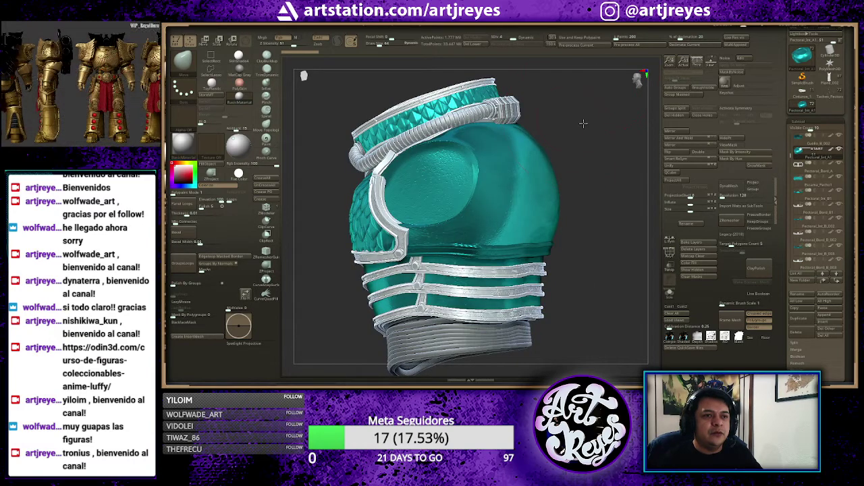
{"action": "left_click_drag", "start_coordinate": [573, 118], "coordinate": [620, 127]}
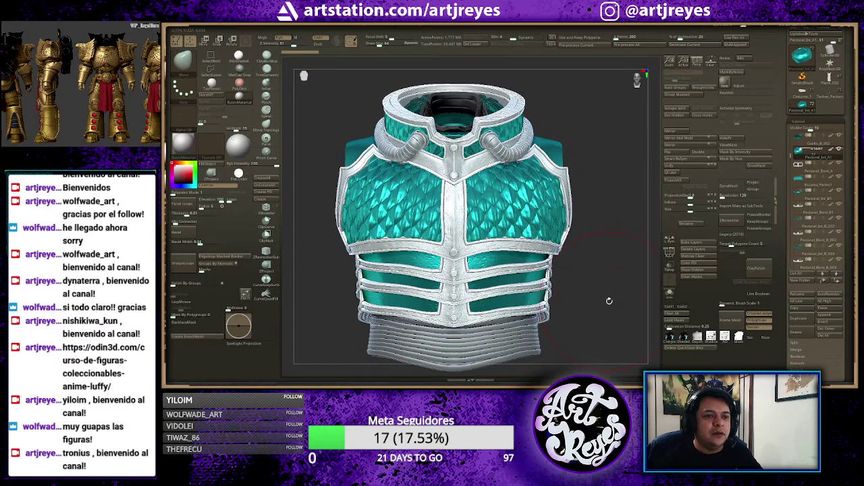
{"action": "mouse_move", "coordinate": [609, 301]}
{"action": "left_mouse_down"}
{"action": "mouse_move", "coordinate": [608, 285]}
{"action": "mouse_move", "coordinate": [601, 298]}
{"action": "left_mouse_up"}
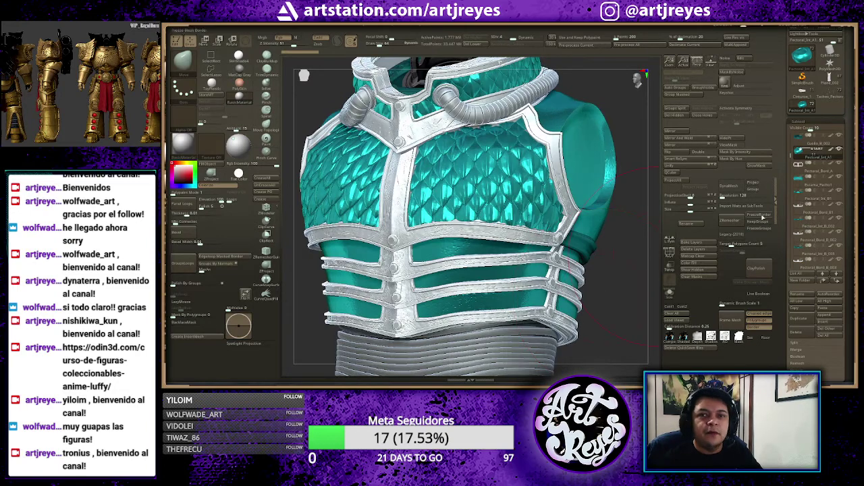
{"action": "left_click_drag", "start_coordinate": [794, 152], "coordinate": [794, 135]}
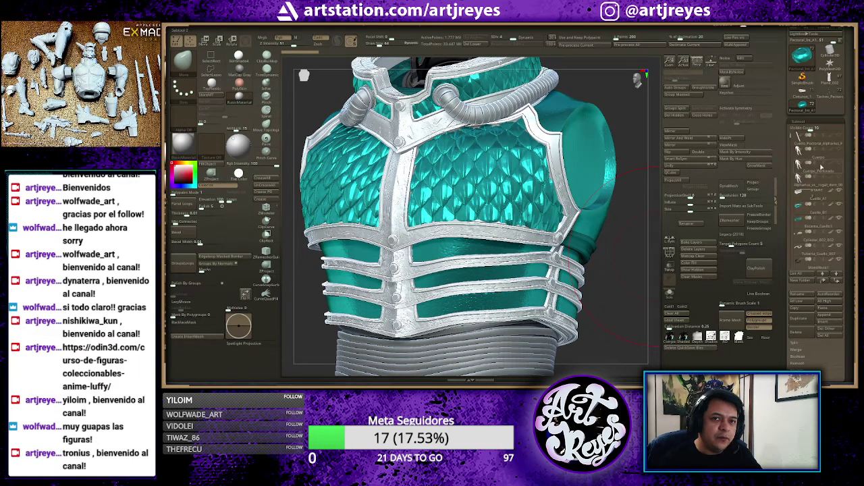
- Show the grey arm, frame the figure, then reveal all armour pieces and face front
{"action": "left_click", "coordinate": [842, 180]}
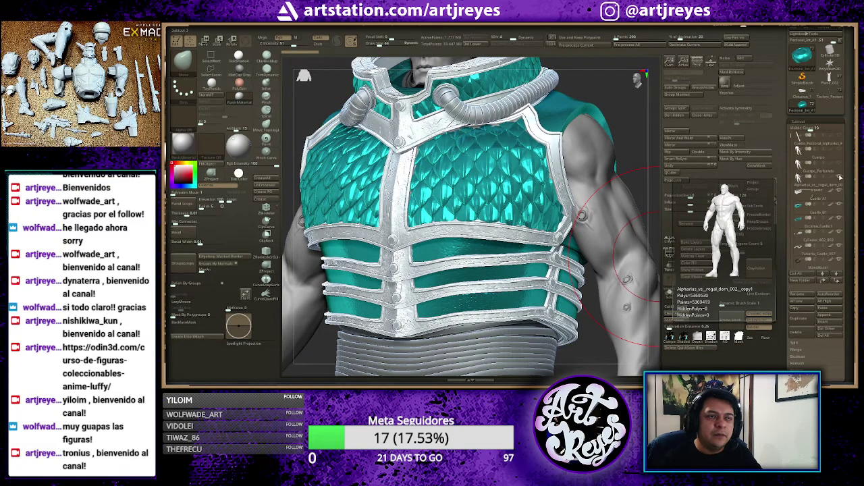
{"action": "left_click_drag", "start_coordinate": [790, 140], "coordinate": [790, 168]}
{"action": "mouse_move", "coordinate": [817, 181]}
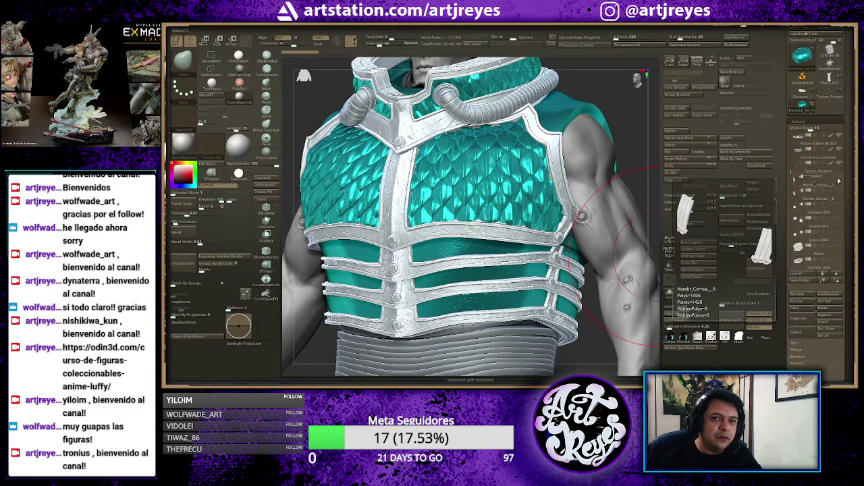
{"action": "key", "text": "f"}
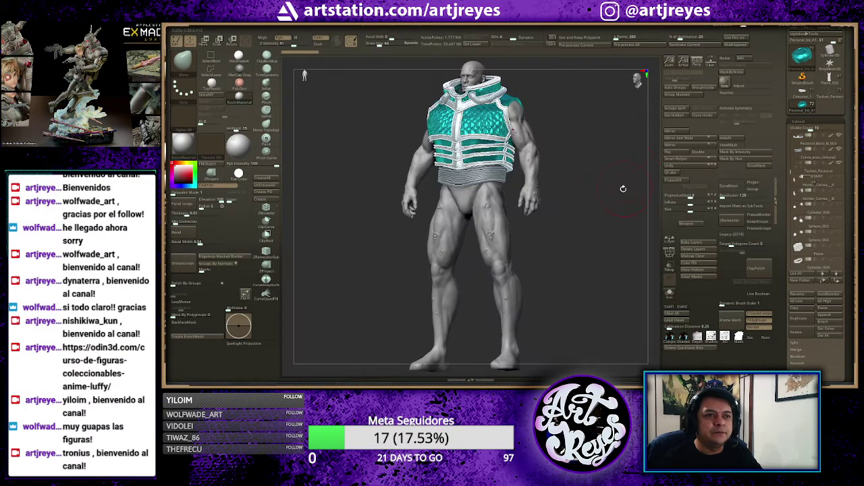
{"action": "left_click", "coordinate": [840, 180], "text": "shift"}
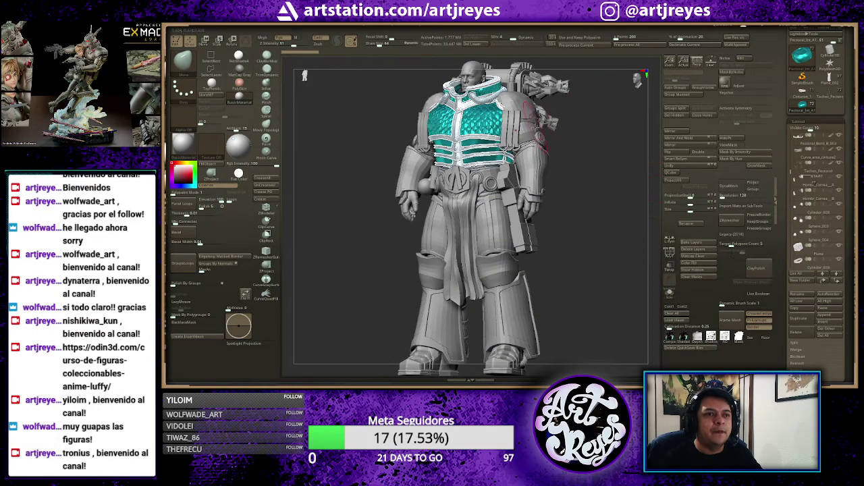
{"action": "left_click_drag", "start_coordinate": [596, 211], "coordinate": [606, 214], "text": "shift"}
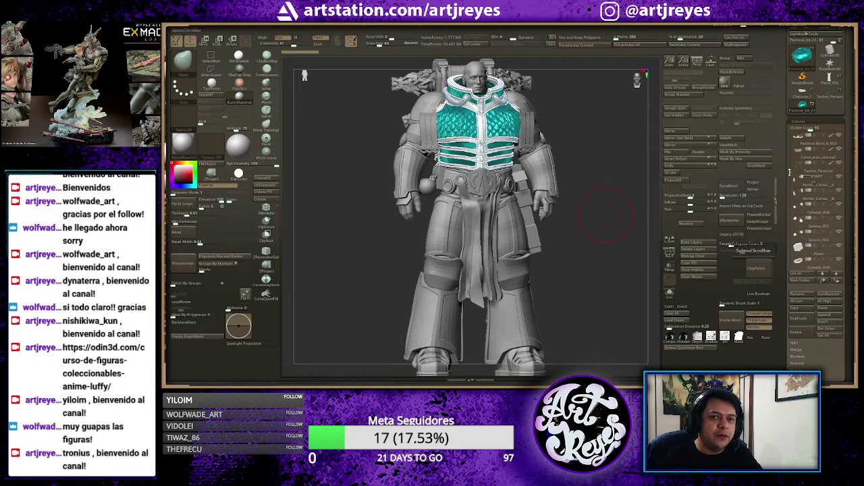
{"action": "mouse_move", "coordinate": [785, 174]}
{"action": "left_mouse_down"}
{"action": "mouse_move", "coordinate": [782, 255]}
{"action": "mouse_move", "coordinate": [788, 136]}
{"action": "left_mouse_up"}
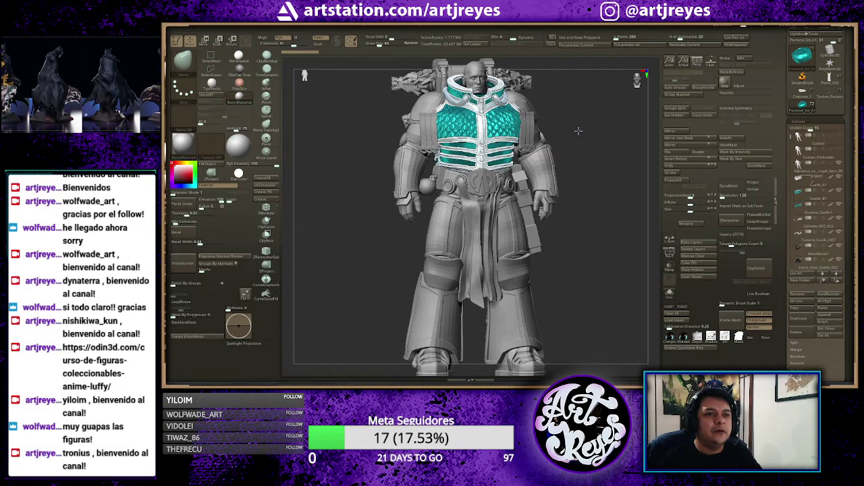
- Zoom to a side view of the arm, then load the teal arm-guard and gauntlet tool
{"action": "left_click_drag", "start_coordinate": [578, 130], "coordinate": [560, 131]}
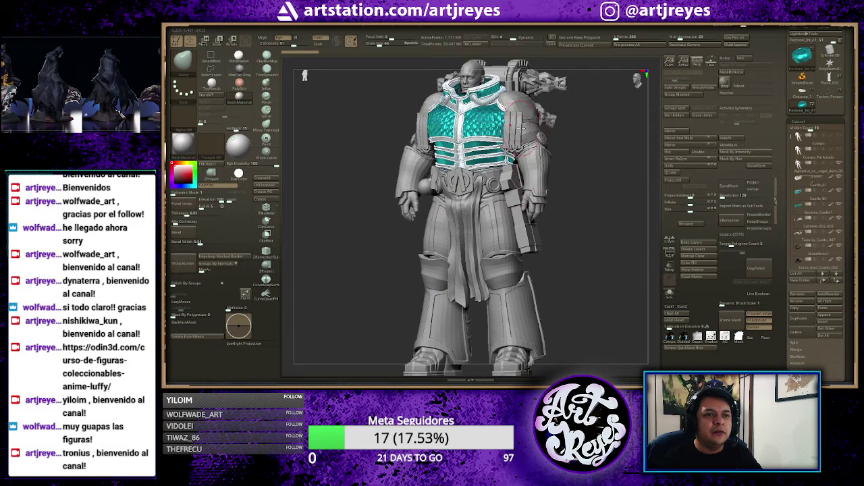
{"action": "left_click", "coordinate": [522, 128]}
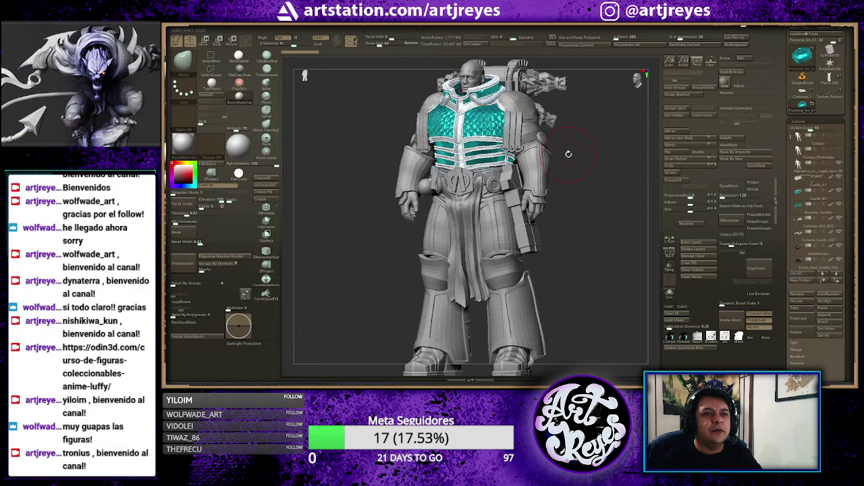
{"action": "key", "text": "f"}
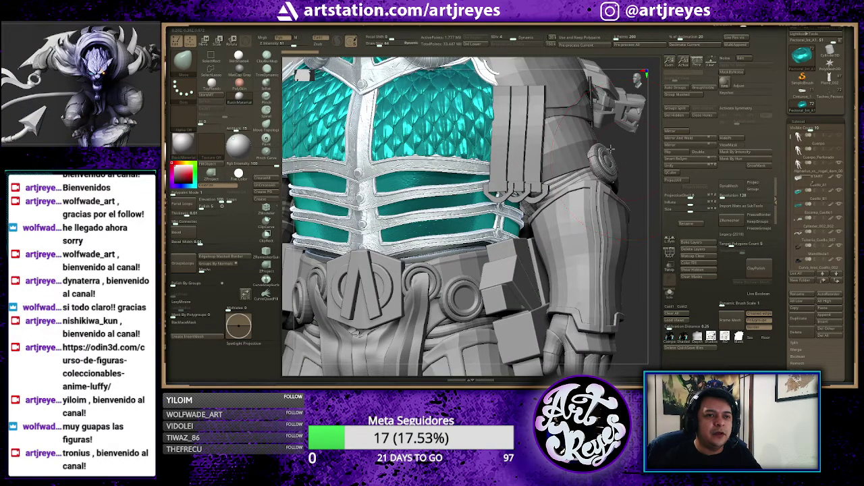
{"action": "scroll", "coordinate": [636, 181], "scroll_direction": "down", "scroll_amount": 1}
{"action": "scroll", "coordinate": [624, 181], "scroll_direction": "down", "scroll_amount": 2}
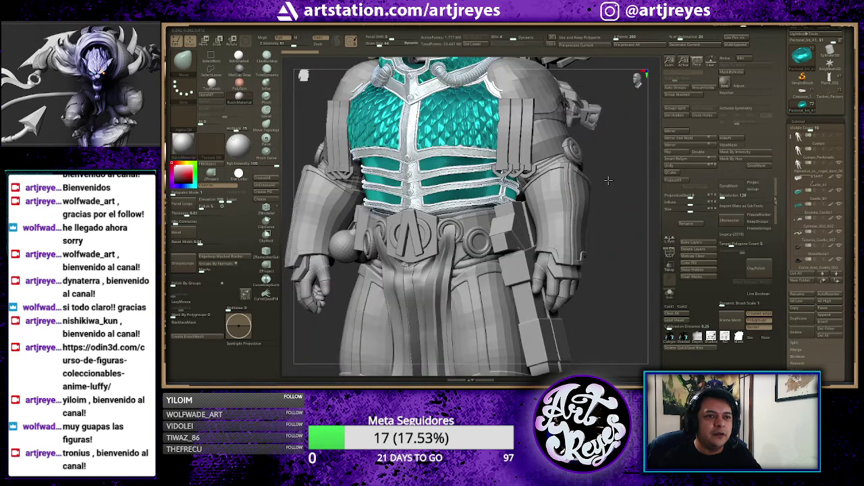
{"action": "left_click_drag", "start_coordinate": [608, 180], "coordinate": [608, 181], "text": "shift"}
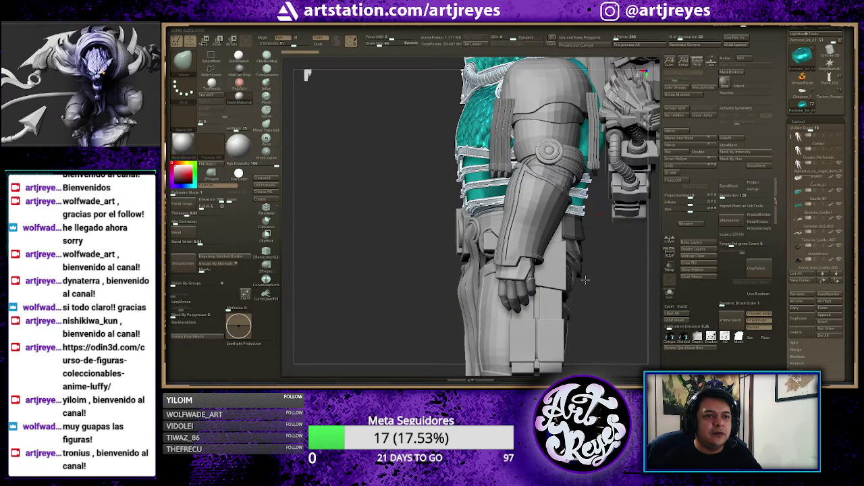
{"action": "left_click_drag", "start_coordinate": [585, 279], "coordinate": [547, 296], "text": "alt"}
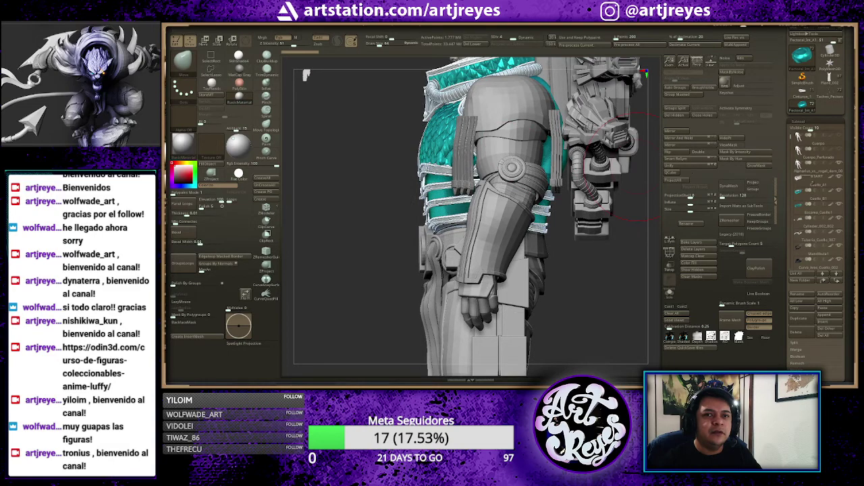
{"action": "left_click", "coordinate": [828, 84]}
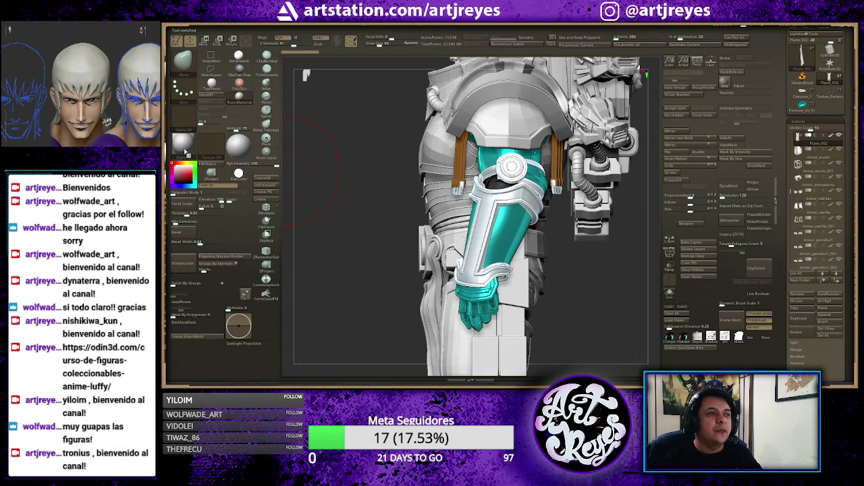
- Apply the Outline Thin material, return to the Pectoral tool and view it straight on
{"action": "left_click", "coordinate": [184, 143]}
{"action": "left_click", "coordinate": [468, 206]}
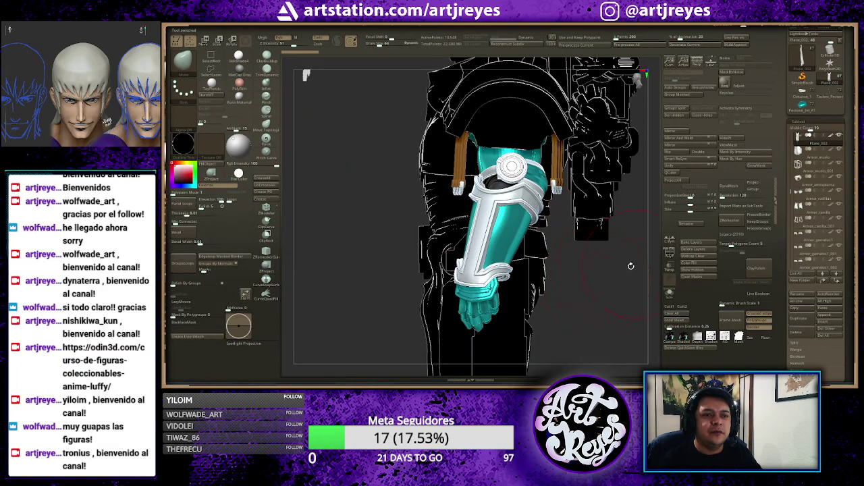
{"action": "mouse_move", "coordinate": [809, 112]}
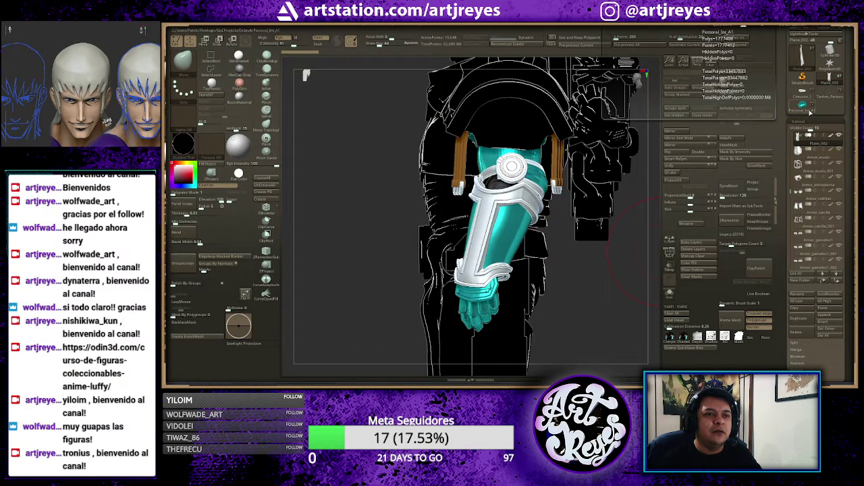
{"action": "left_click", "coordinate": [804, 106]}
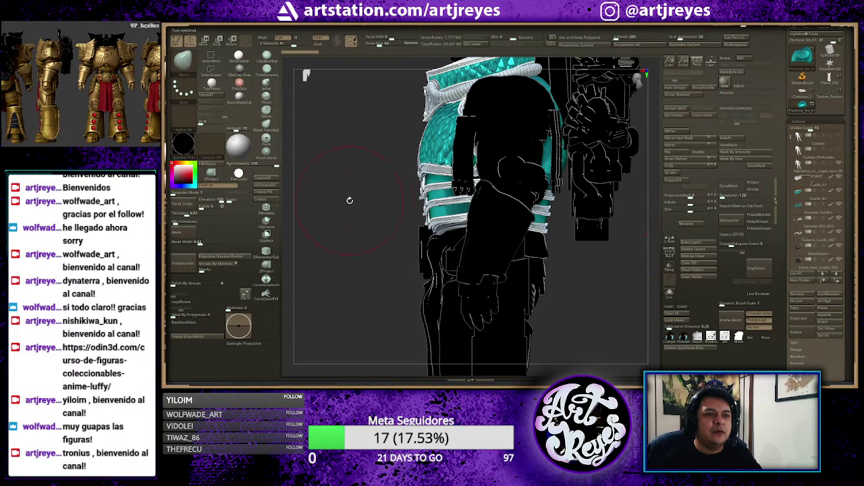
{"action": "mouse_move", "coordinate": [415, 198]}
{"action": "left_mouse_down"}
{"action": "mouse_move", "coordinate": [397, 188]}
{"action": "mouse_move", "coordinate": [476, 122]}
{"action": "left_mouse_up"}
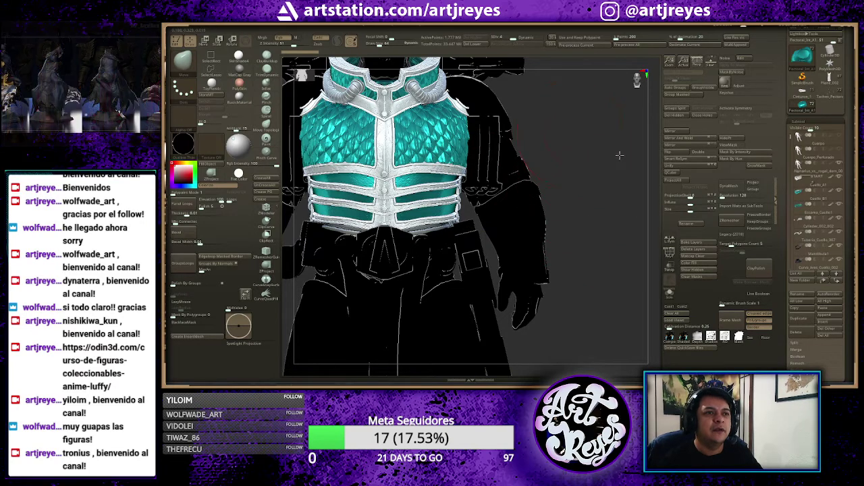
{"action": "left_click_drag", "start_coordinate": [571, 134], "coordinate": [634, 188]}
{"action": "key", "text": "shift"}
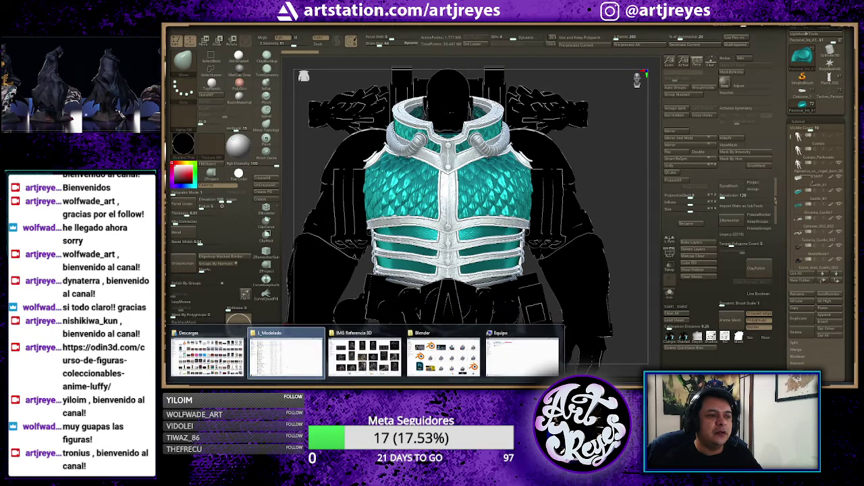
- In the armour renders folder, open Rogal_Dorn_vs_Alpharius_017 full-size in the viewer
{"action": "left_click", "coordinate": [291, 363]}
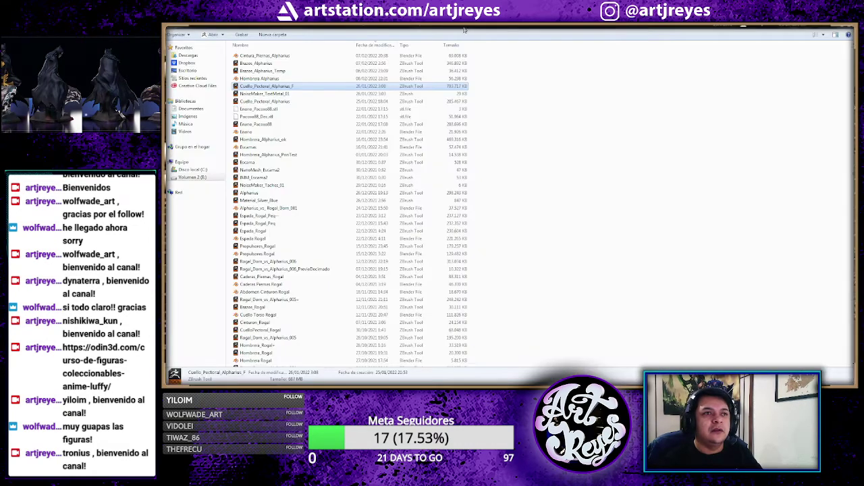
{"action": "key", "text": "alt+Left"}
{"action": "scroll", "coordinate": [697, 101], "scroll_direction": "down", "scroll_amount": 3}
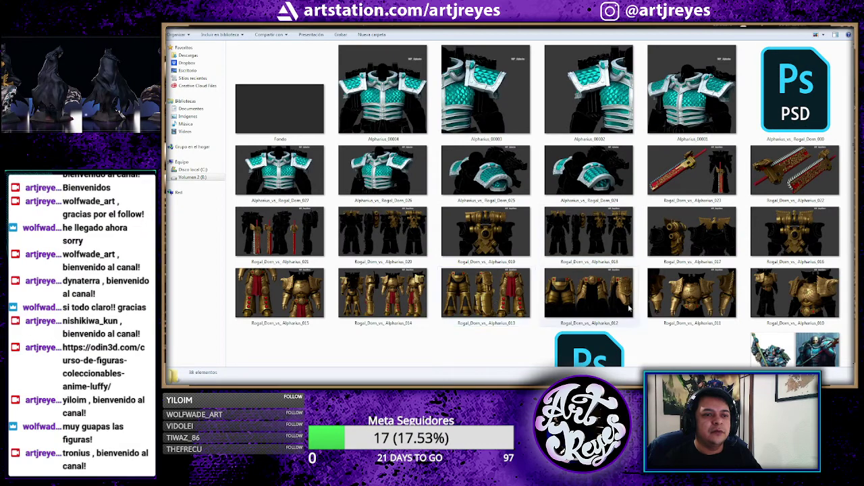
{"action": "double_click", "coordinate": [699, 228]}
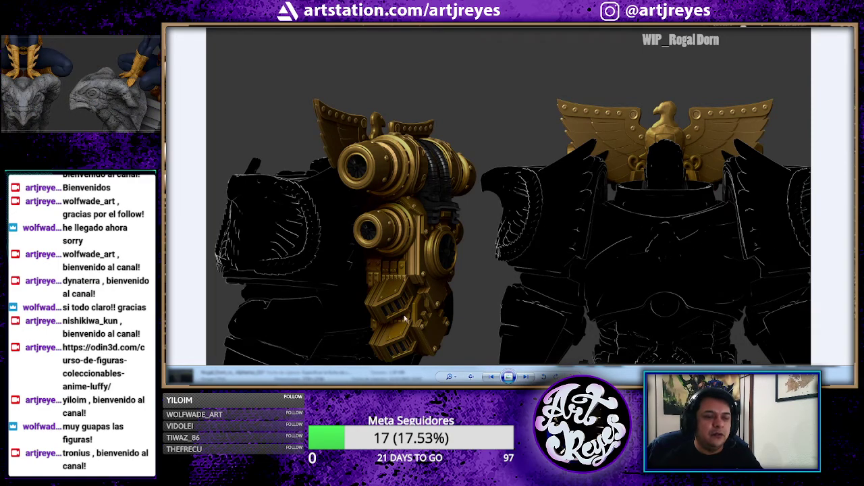
- Page through the Rogal Dorn and WIP_Alpharius renders, then close Photo Viewer
{"action": "key", "text": "Right"}
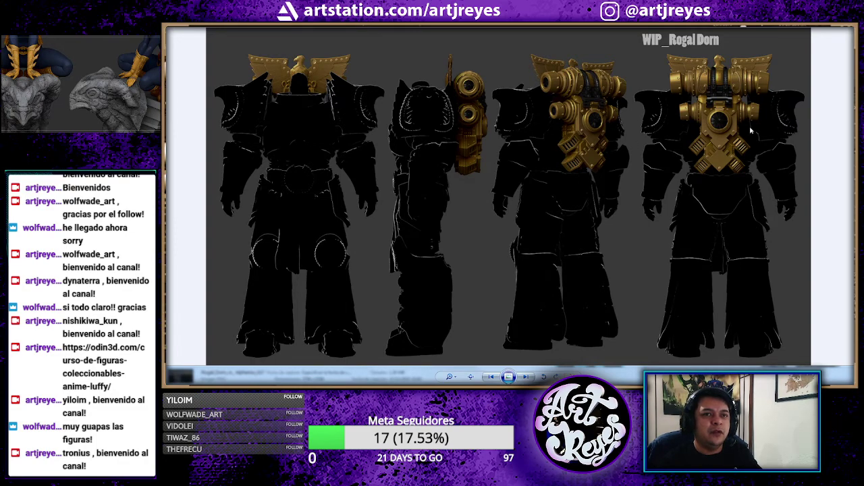
{"action": "key", "text": "Right"}
{"action": "key", "text": "Right"}
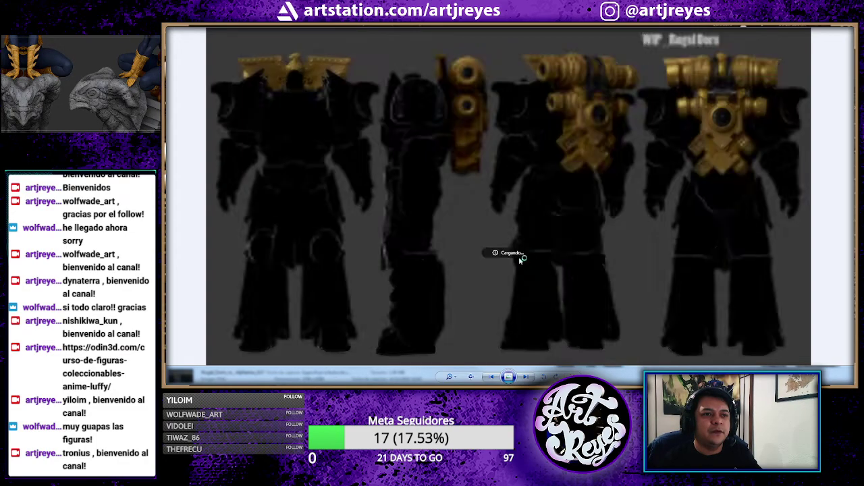
{"action": "key", "text": "Right"}
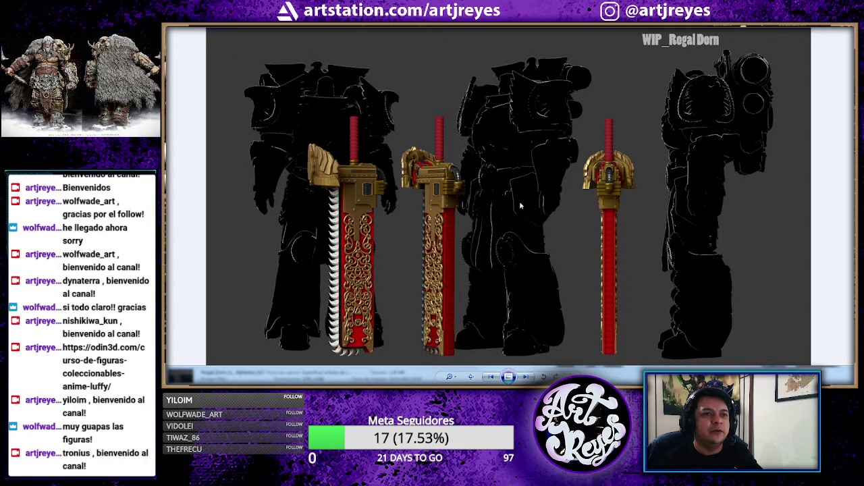
{"action": "key", "text": "Right"}
{"action": "key", "text": "Right"}
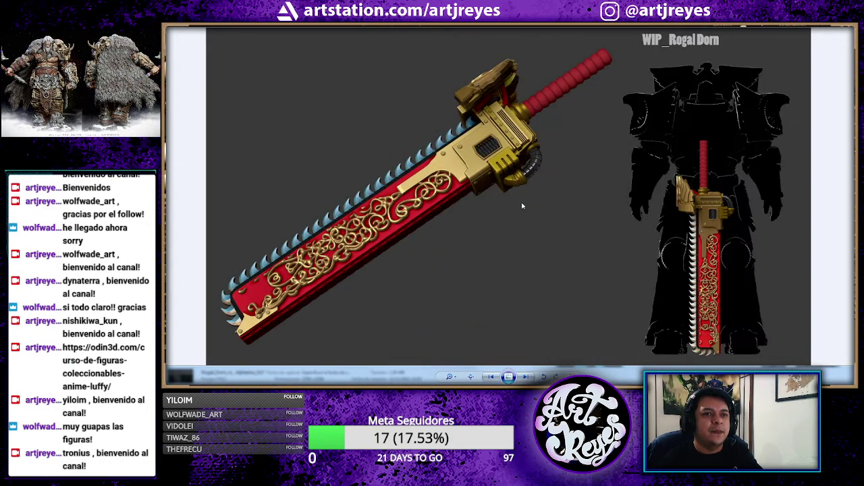
{"action": "key", "text": "Right"}
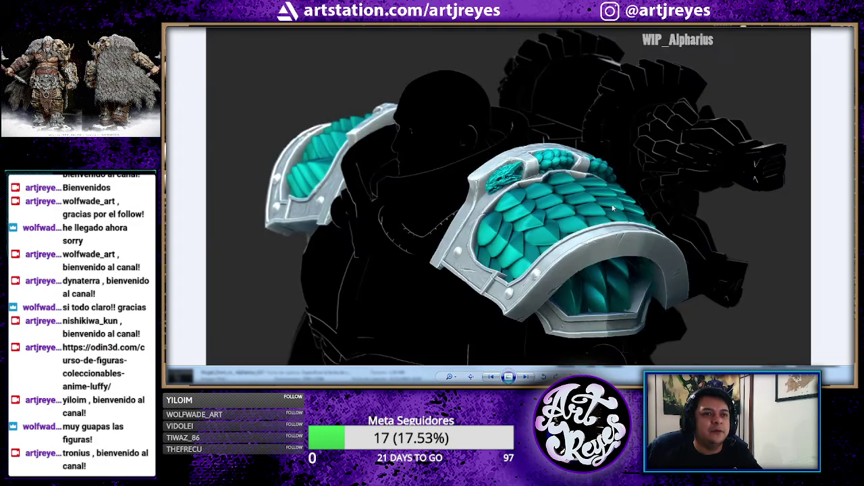
{"action": "key", "text": "Right"}
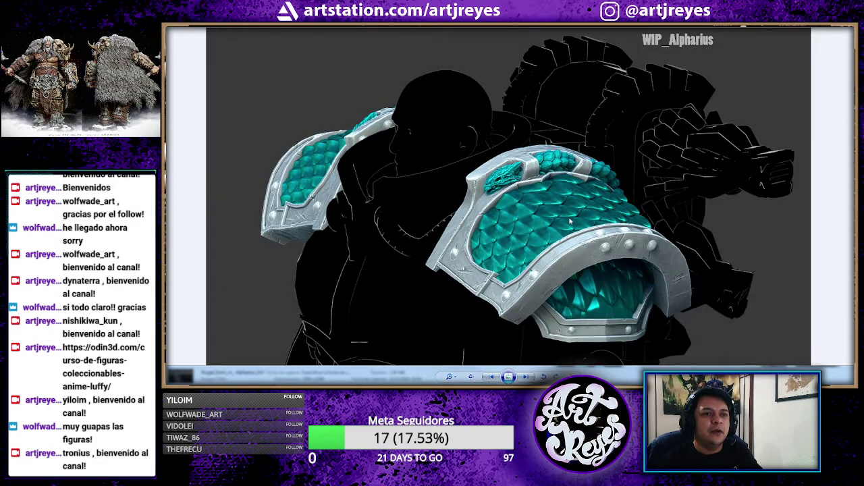
{"action": "key", "text": "Right"}
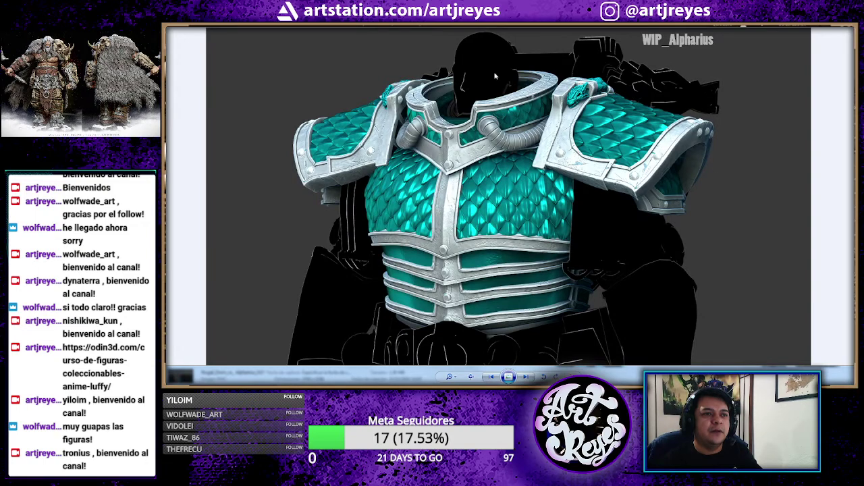
{"action": "key", "text": "Right"}
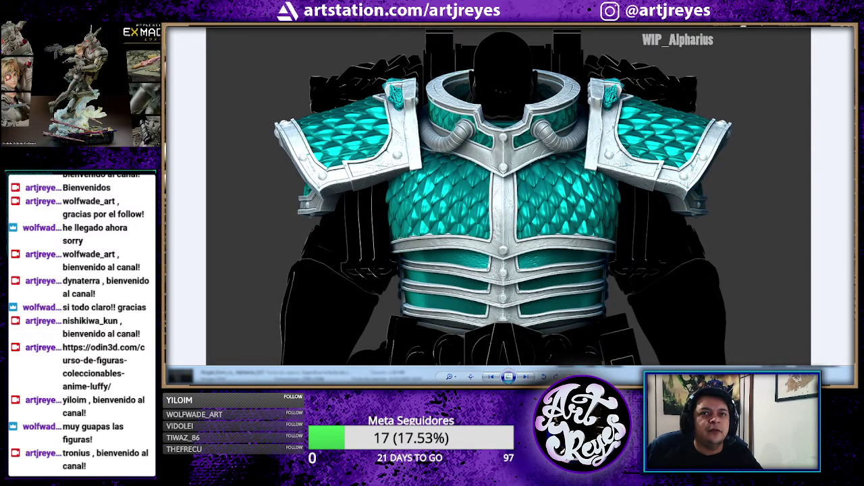
{"action": "key", "text": "Escape"}
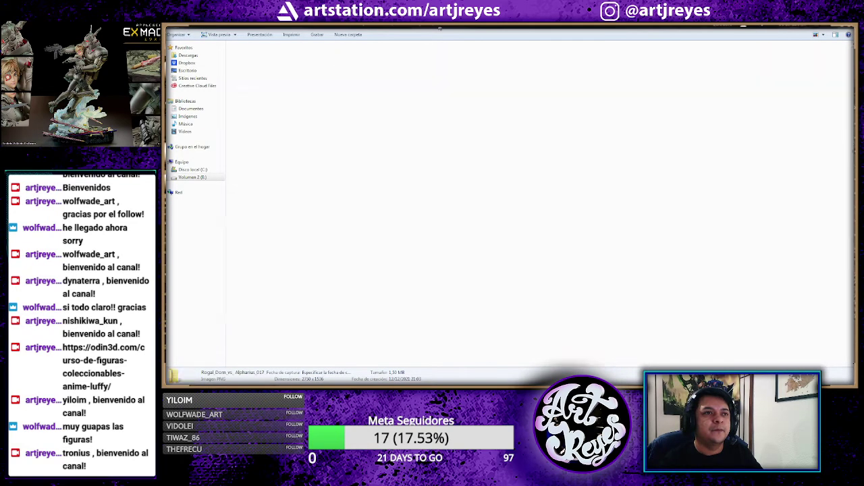
- Preview the BPR_Composite21 arm-bracer render full-size, then close it
{"action": "scroll", "coordinate": [542, 265], "scroll_direction": "down", "scroll_amount": 3}
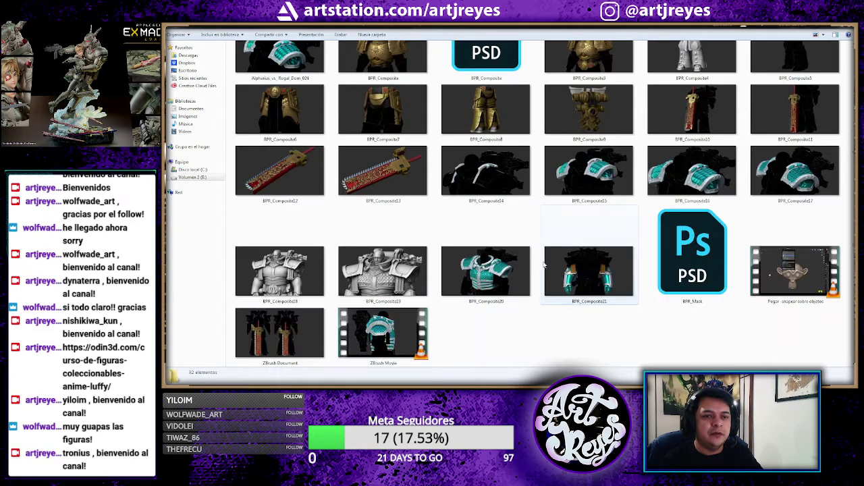
{"action": "double_click", "coordinate": [597, 264]}
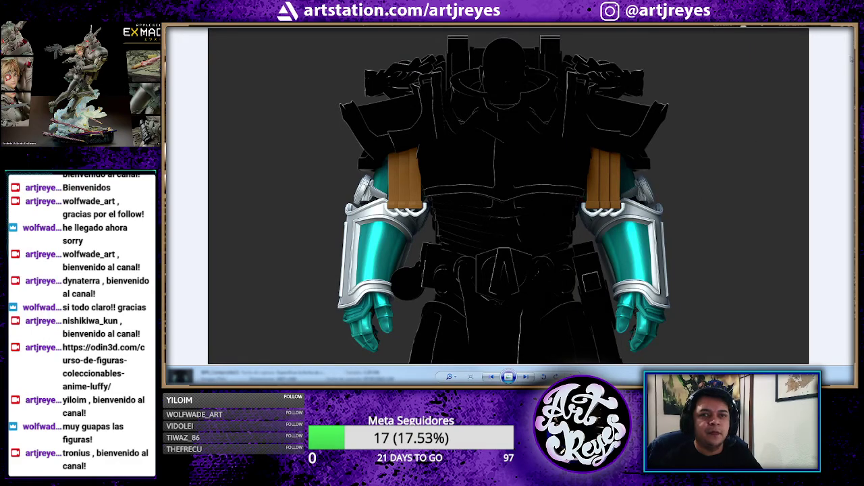
{"action": "key", "text": "Escape"}
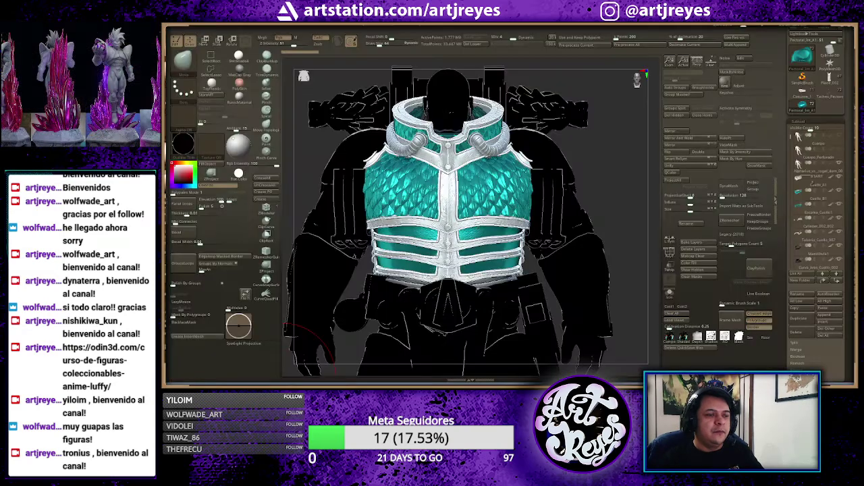
- Back in ZBrush, swap the chest armour for the arms-with-bracers tool, then go to the course webpage
{"action": "key", "text": "alt+Tab"}
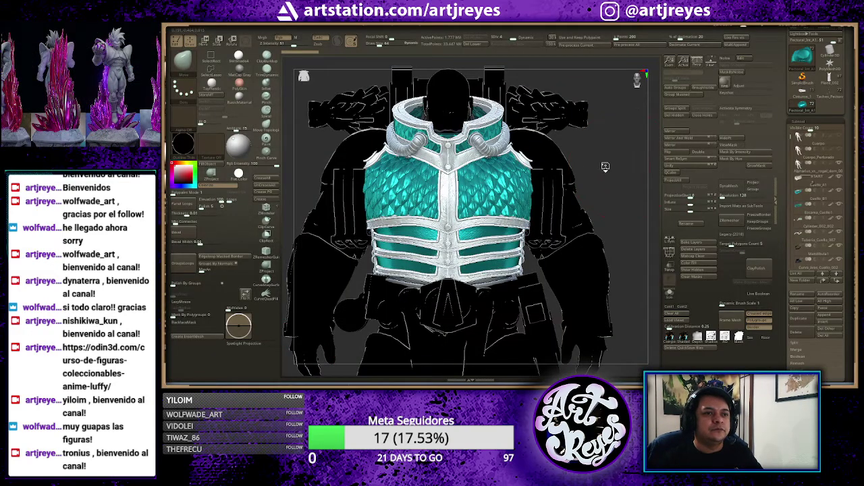
{"action": "left_click_drag", "start_coordinate": [635, 159], "coordinate": [608, 162]}
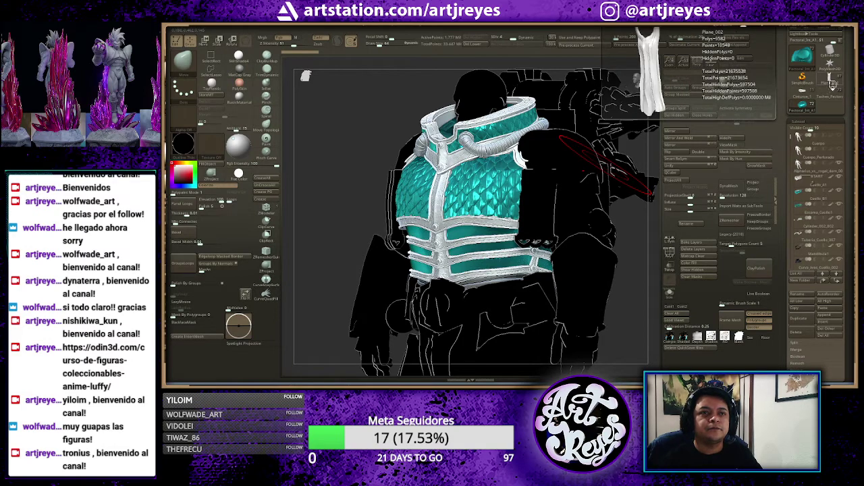
{"action": "left_click", "coordinate": [832, 83]}
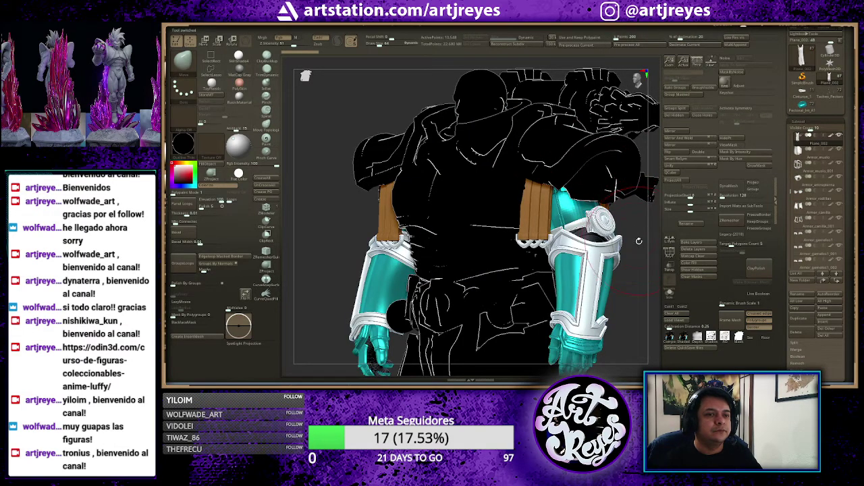
{"action": "left_click_drag", "start_coordinate": [628, 216], "coordinate": [626, 215]}
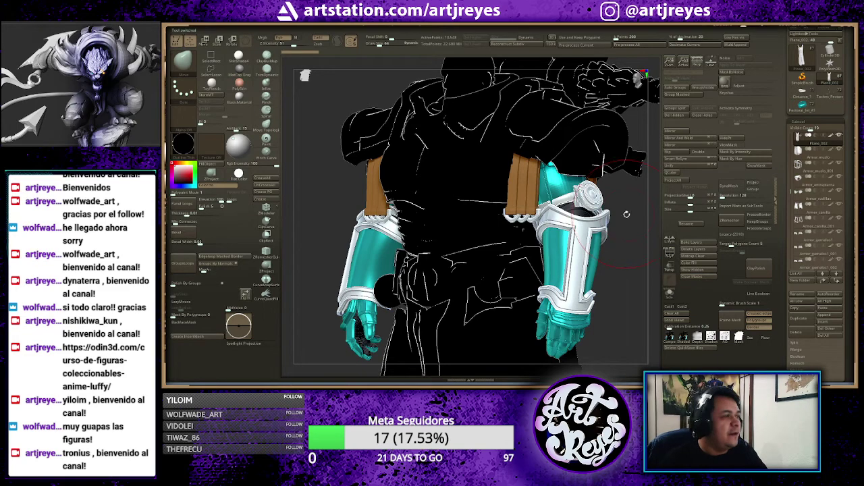
{"action": "key", "text": "alt+Tab"}
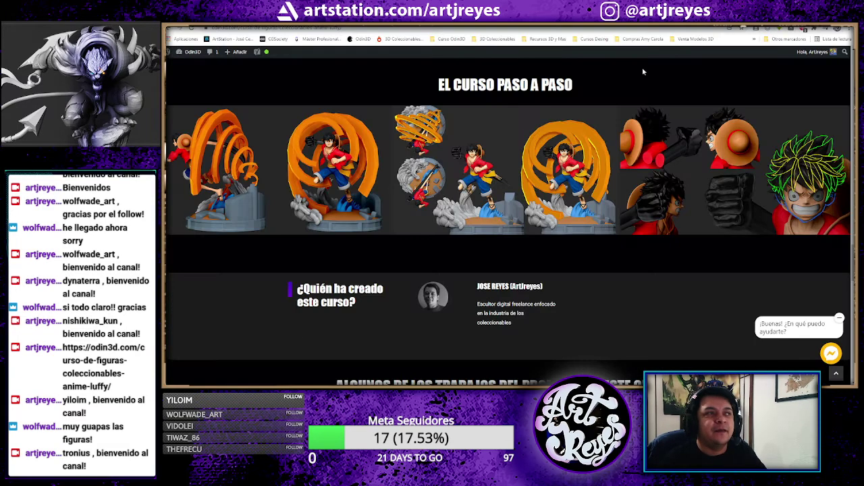
- Copy the Odin3D course page URL and scroll up to the page banner
{"action": "left_click", "coordinate": [454, 29]}
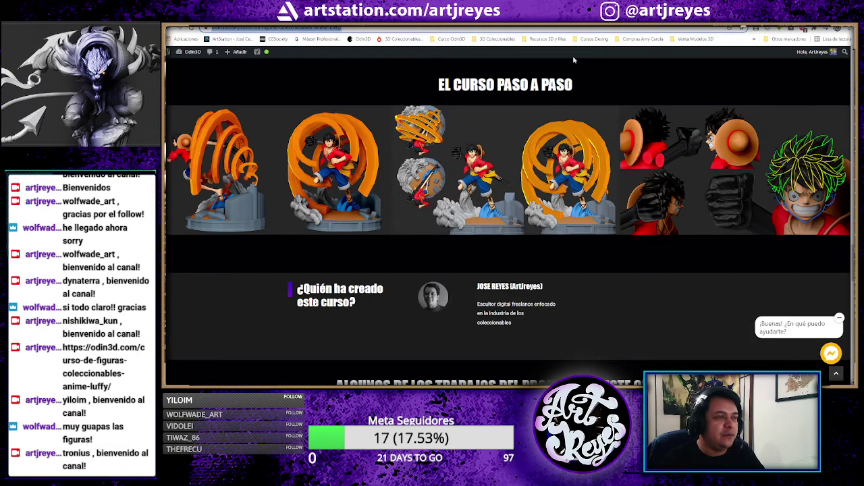
{"action": "key", "text": "alt+Tab"}
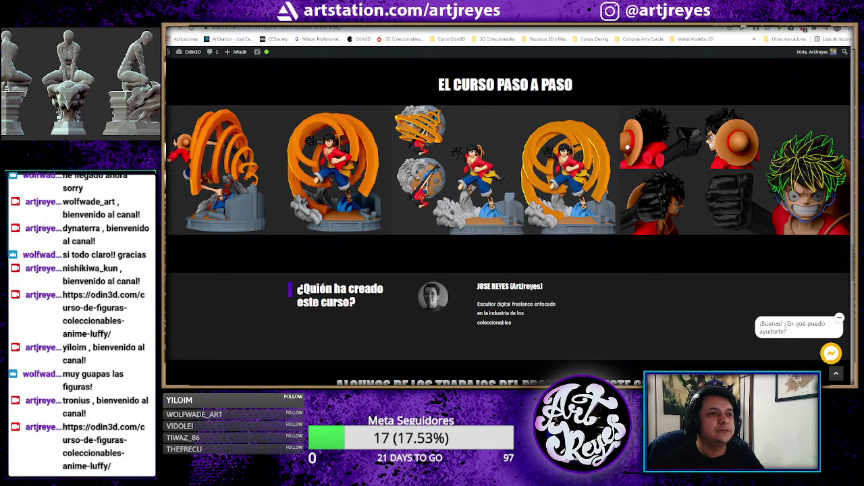
{"action": "scroll", "coordinate": [630, 147], "scroll_direction": "up", "scroll_amount": 3}
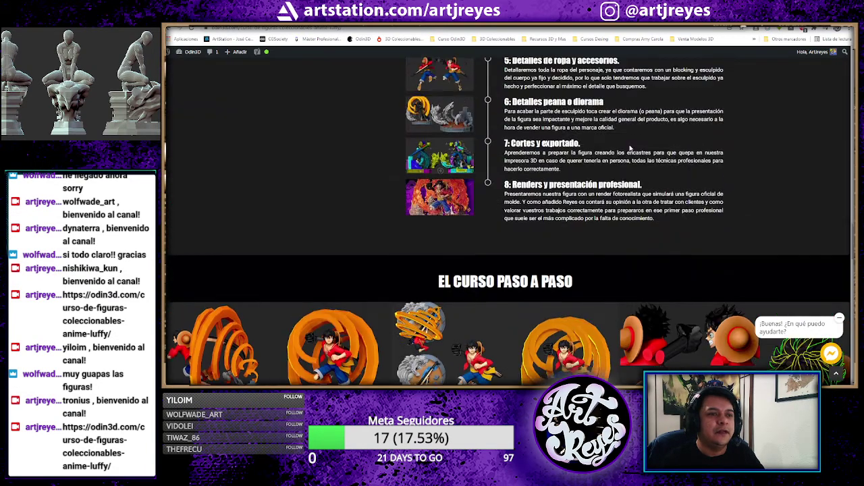
{"action": "scroll", "coordinate": [630, 148], "scroll_direction": "up", "scroll_amount": 3}
{"action": "scroll", "coordinate": [630, 148], "scroll_direction": "up", "scroll_amount": 3}
{"action": "scroll", "coordinate": [631, 148], "scroll_direction": "up", "scroll_amount": 3}
{"action": "scroll", "coordinate": [630, 148], "scroll_direction": "up", "scroll_amount": 5}
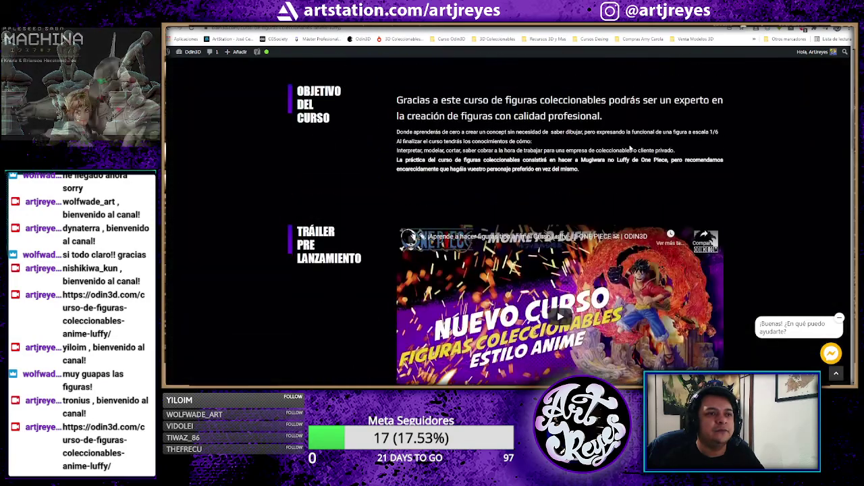
{"action": "scroll", "coordinate": [622, 150], "scroll_direction": "up", "scroll_amount": 5}
{"action": "scroll", "coordinate": [606, 154], "scroll_direction": "up", "scroll_amount": 3}
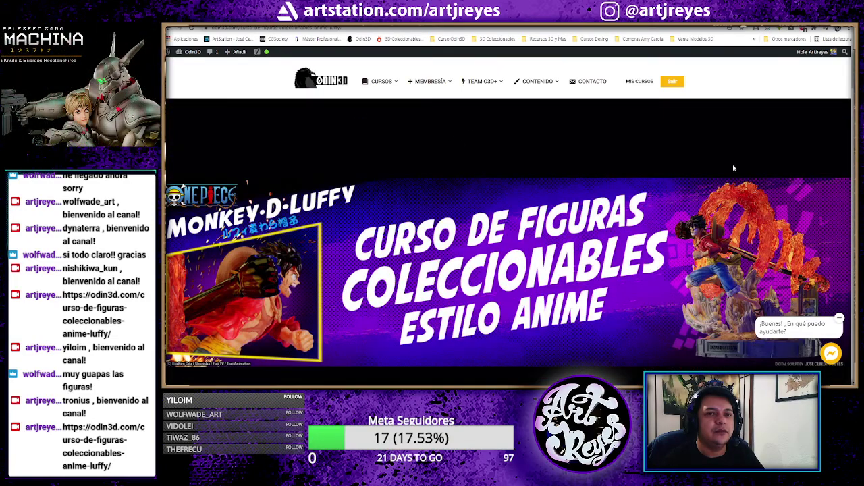
- Scroll down the course page to the trailer, then switch to Discord
{"action": "scroll", "coordinate": [485, 195], "scroll_direction": "down", "scroll_amount": 2}
{"action": "scroll", "coordinate": [367, 174], "scroll_direction": "down", "scroll_amount": 1}
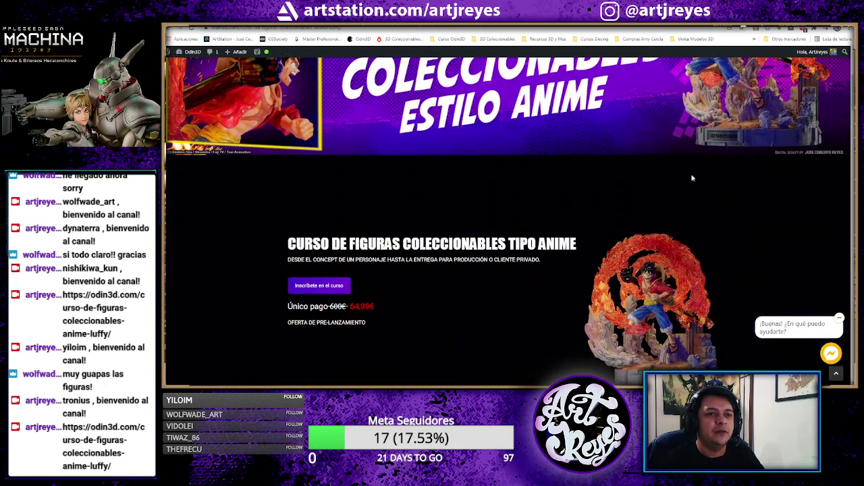
{"action": "scroll", "coordinate": [692, 179], "scroll_direction": "down", "scroll_amount": 2}
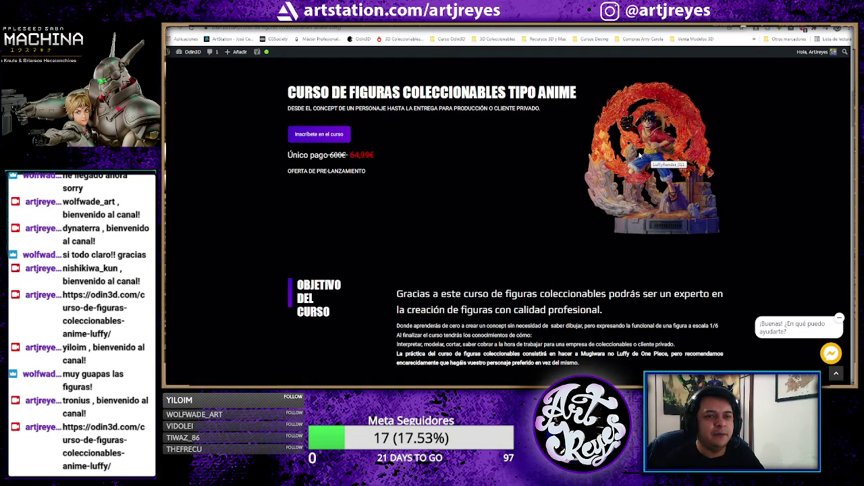
{"action": "scroll", "coordinate": [639, 154], "scroll_direction": "down", "scroll_amount": 1}
{"action": "scroll", "coordinate": [638, 155], "scroll_direction": "down", "scroll_amount": 1}
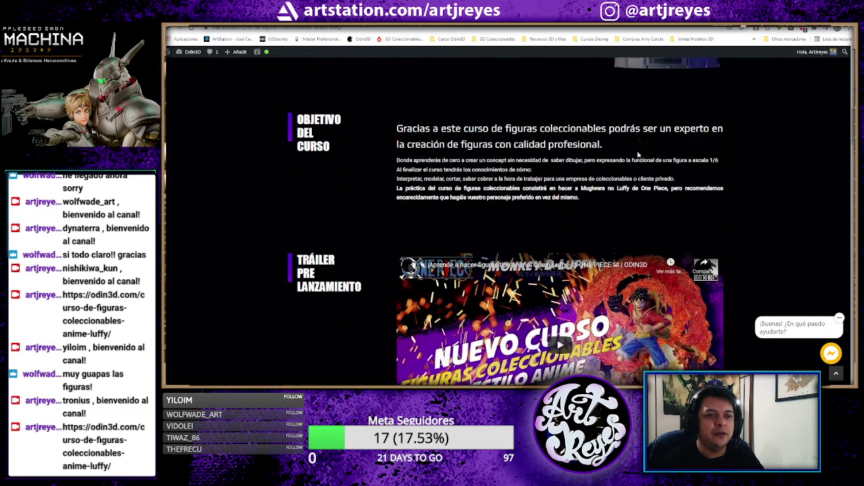
{"action": "scroll", "coordinate": [608, 169], "scroll_direction": "down", "scroll_amount": 1}
{"action": "scroll", "coordinate": [560, 182], "scroll_direction": "down", "scroll_amount": 1}
{"action": "key", "text": "ctrl+Tab"}
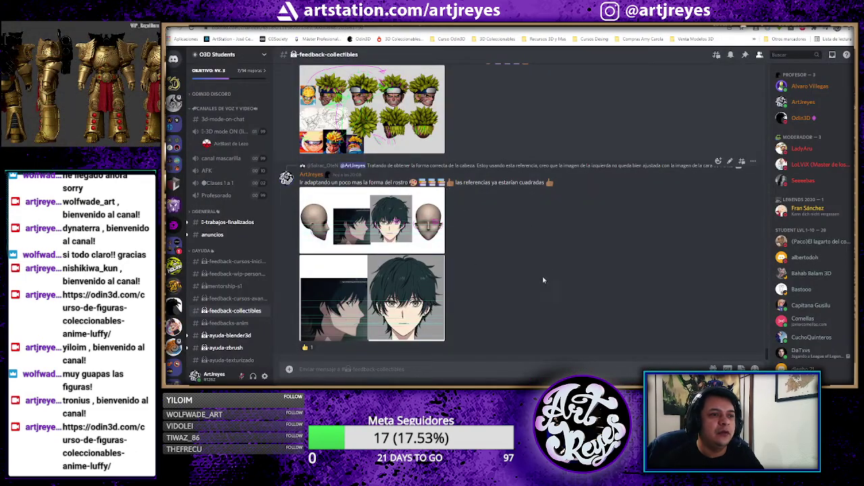
- Scroll up the feedback-collectibles channel, enlarge an attached feedback image and close it
{"action": "scroll", "coordinate": [543, 279], "scroll_direction": "up", "scroll_amount": 2}
{"action": "scroll", "coordinate": [543, 279], "scroll_direction": "up", "scroll_amount": 2}
{"action": "scroll", "coordinate": [542, 279], "scroll_direction": "up", "scroll_amount": 2}
{"action": "scroll", "coordinate": [542, 279], "scroll_direction": "up", "scroll_amount": 1}
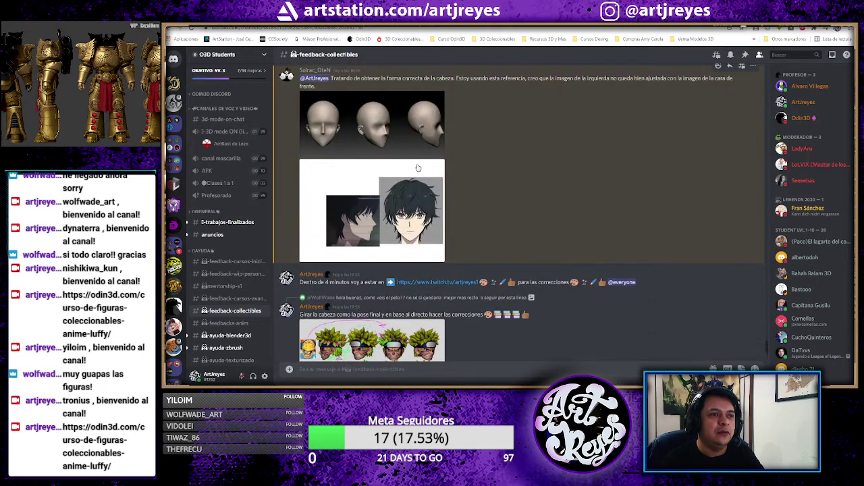
{"action": "scroll", "coordinate": [588, 229], "scroll_direction": "up", "scroll_amount": 2}
{"action": "scroll", "coordinate": [586, 233], "scroll_direction": "up", "scroll_amount": 2}
{"action": "scroll", "coordinate": [587, 236], "scroll_direction": "up", "scroll_amount": 2}
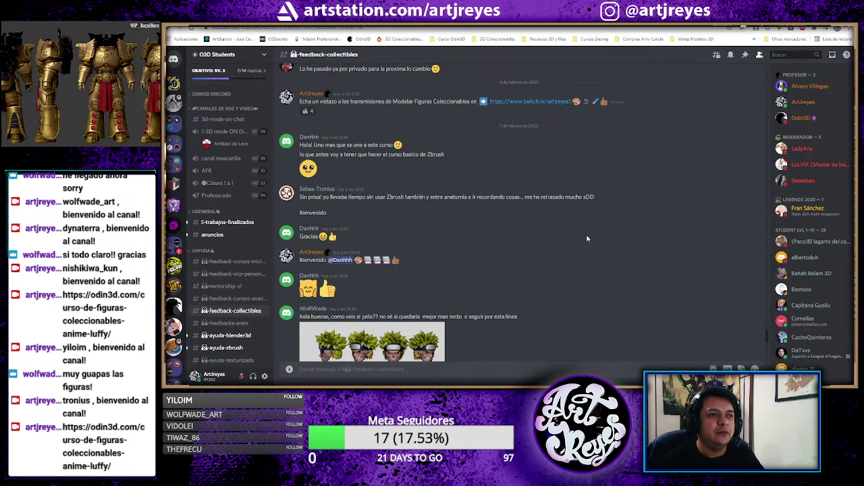
{"action": "scroll", "coordinate": [513, 213], "scroll_direction": "up", "scroll_amount": 1}
{"action": "scroll", "coordinate": [526, 209], "scroll_direction": "up", "scroll_amount": 2}
{"action": "scroll", "coordinate": [536, 206], "scroll_direction": "up", "scroll_amount": 2}
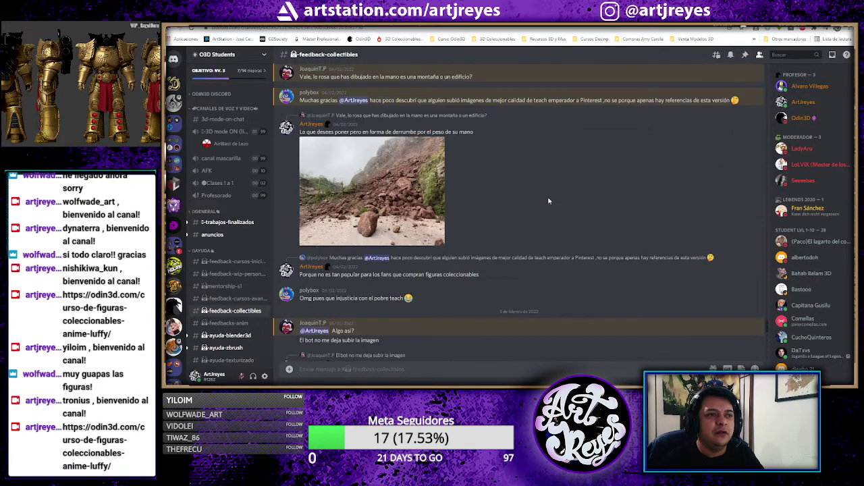
{"action": "scroll", "coordinate": [547, 201], "scroll_direction": "up", "scroll_amount": 2}
{"action": "scroll", "coordinate": [549, 200], "scroll_direction": "up", "scroll_amount": 2}
{"action": "scroll", "coordinate": [548, 200], "scroll_direction": "up", "scroll_amount": 2}
{"action": "scroll", "coordinate": [548, 200], "scroll_direction": "up", "scroll_amount": 2}
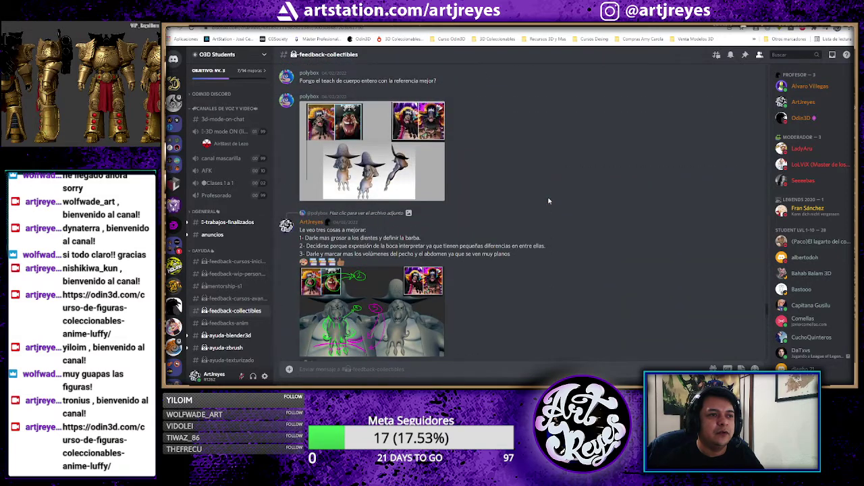
{"action": "left_click", "coordinate": [374, 306]}
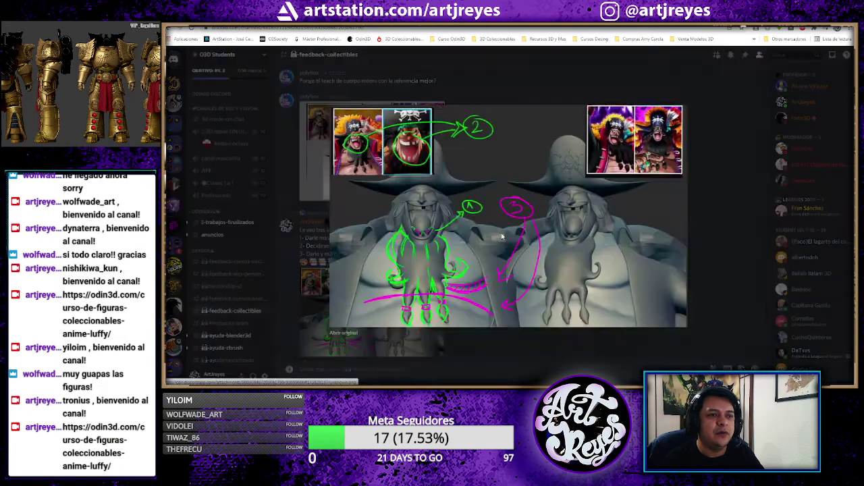
{"action": "left_click", "coordinate": [477, 90]}
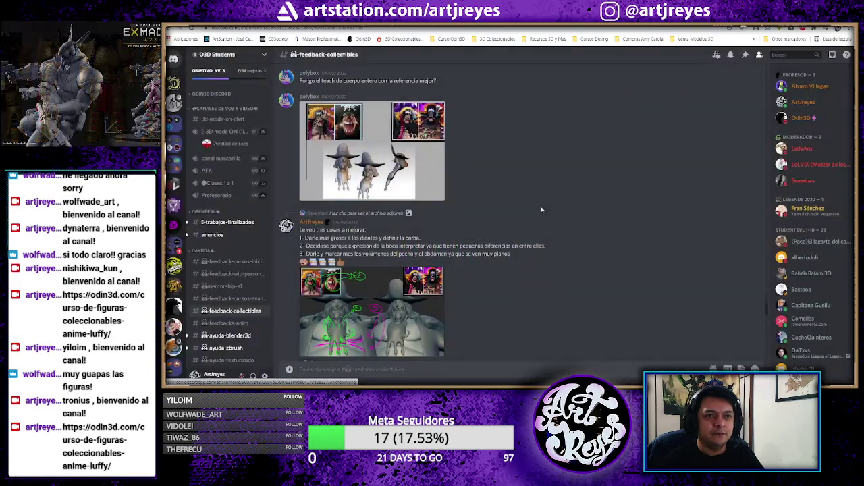
- Scroll further back through older posts to the red-haired head renders and the ArtStation base-mesh post
{"action": "scroll", "coordinate": [540, 209], "scroll_direction": "down", "scroll_amount": 2}
{"action": "scroll", "coordinate": [540, 209], "scroll_direction": "down", "scroll_amount": 2}
{"action": "scroll", "coordinate": [540, 209], "scroll_direction": "up", "scroll_amount": 2}
{"action": "scroll", "coordinate": [541, 209], "scroll_direction": "up", "scroll_amount": 2}
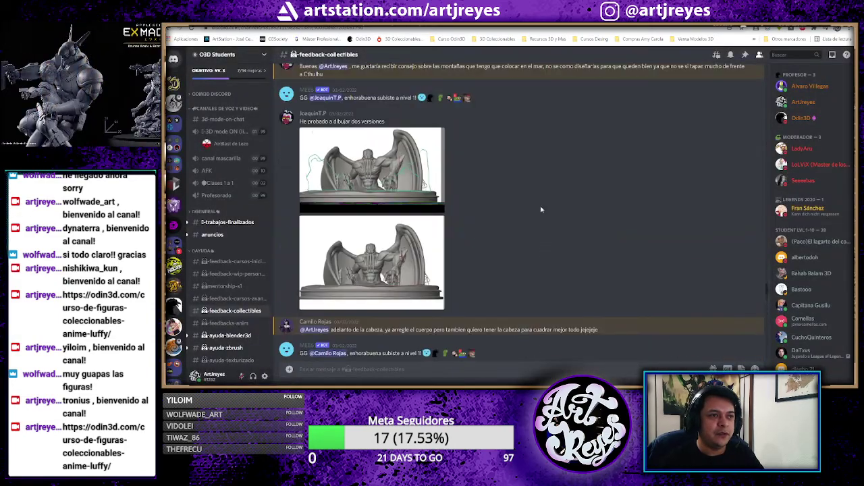
{"action": "scroll", "coordinate": [540, 210], "scroll_direction": "up", "scroll_amount": 2}
{"action": "scroll", "coordinate": [540, 210], "scroll_direction": "up", "scroll_amount": 2}
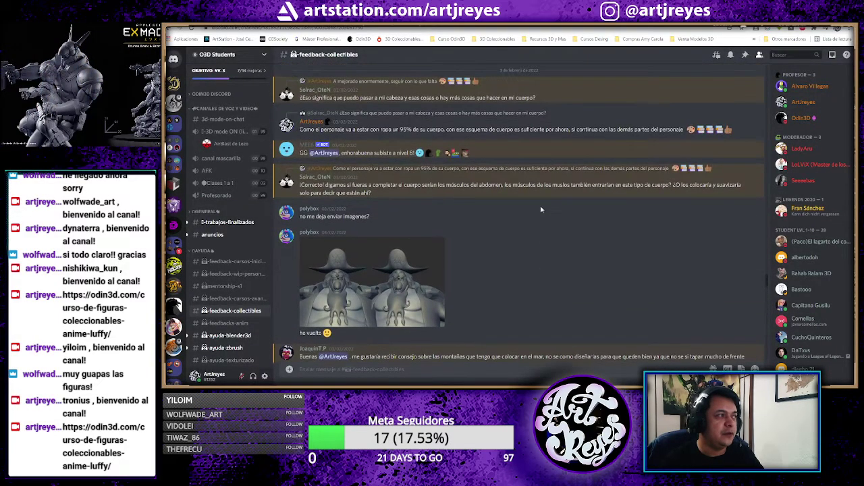
{"action": "scroll", "coordinate": [540, 209], "scroll_direction": "up", "scroll_amount": 2}
{"action": "scroll", "coordinate": [540, 210], "scroll_direction": "up", "scroll_amount": 2}
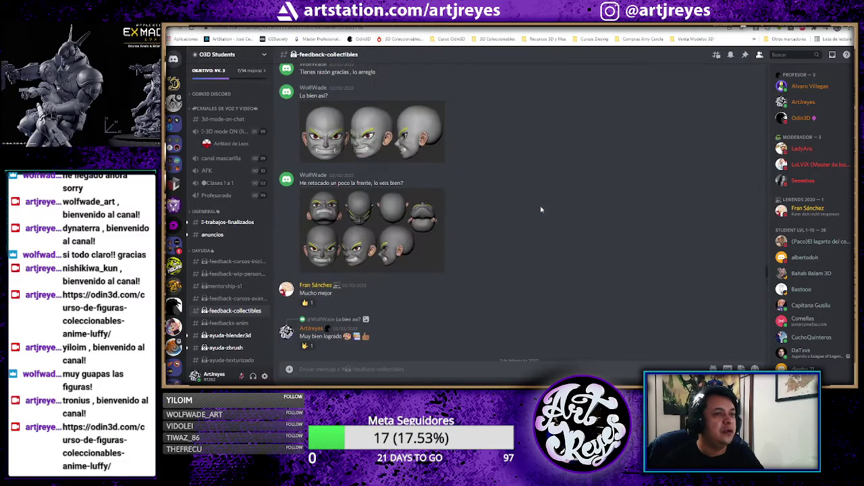
{"action": "scroll", "coordinate": [541, 209], "scroll_direction": "up", "scroll_amount": 2}
{"action": "scroll", "coordinate": [540, 209], "scroll_direction": "up", "scroll_amount": 2}
{"action": "scroll", "coordinate": [541, 209], "scroll_direction": "up", "scroll_amount": 2}
{"action": "scroll", "coordinate": [540, 209], "scroll_direction": "up", "scroll_amount": 2}
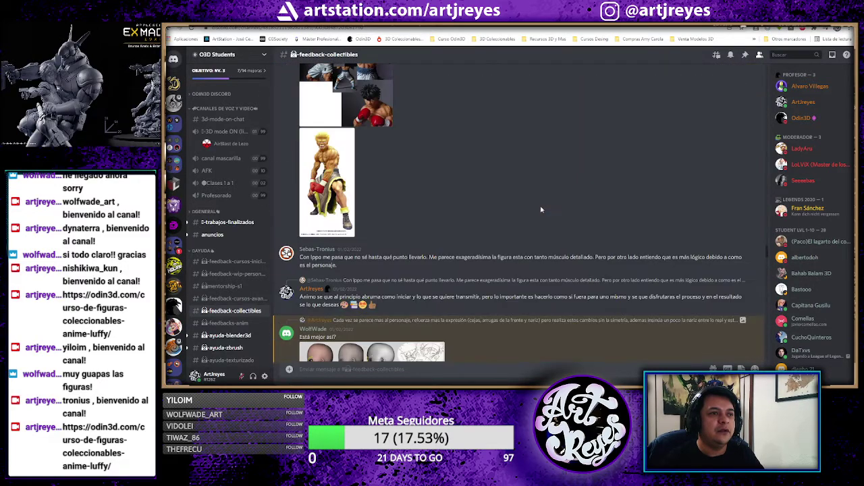
{"action": "scroll", "coordinate": [540, 209], "scroll_direction": "up", "scroll_amount": 2}
{"action": "scroll", "coordinate": [540, 209], "scroll_direction": "up", "scroll_amount": 2}
{"action": "scroll", "coordinate": [540, 209], "scroll_direction": "up", "scroll_amount": 2}
{"action": "scroll", "coordinate": [540, 209], "scroll_direction": "up", "scroll_amount": 2}
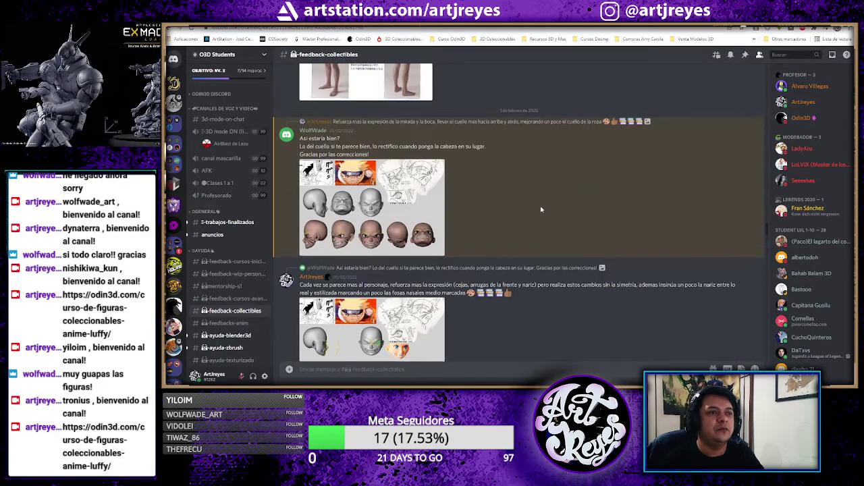
{"action": "scroll", "coordinate": [540, 209], "scroll_direction": "up", "scroll_amount": 2}
{"action": "scroll", "coordinate": [540, 209], "scroll_direction": "up", "scroll_amount": 2}
{"action": "scroll", "coordinate": [540, 209], "scroll_direction": "up", "scroll_amount": 2}
{"action": "scroll", "coordinate": [540, 209], "scroll_direction": "up", "scroll_amount": 2}
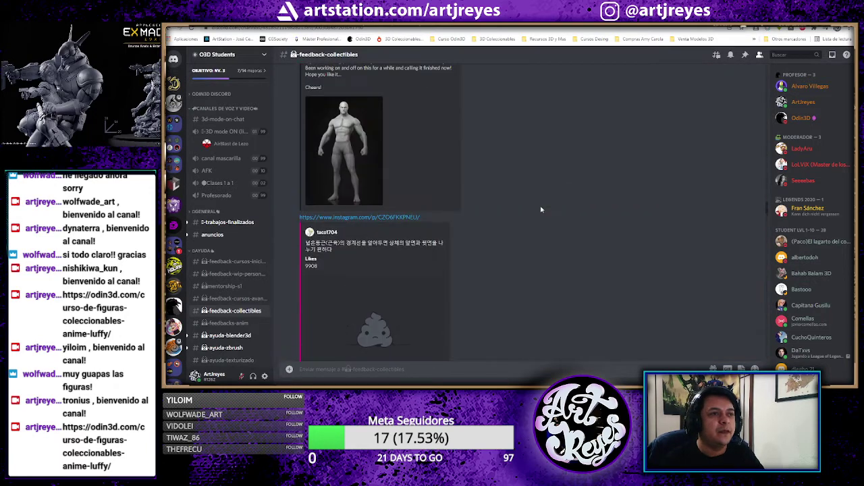
{"action": "scroll", "coordinate": [540, 209], "scroll_direction": "up", "scroll_amount": 2}
{"action": "scroll", "coordinate": [540, 210], "scroll_direction": "up", "scroll_amount": 2}
{"action": "scroll", "coordinate": [540, 209], "scroll_direction": "up", "scroll_amount": 1}
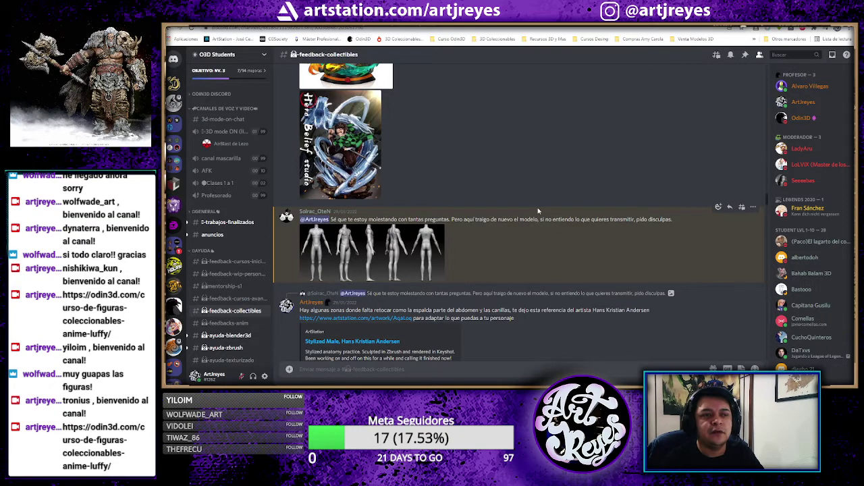
{"action": "scroll", "coordinate": [538, 211], "scroll_direction": "up", "scroll_amount": 3}
{"action": "scroll", "coordinate": [538, 211], "scroll_direction": "up", "scroll_amount": 2}
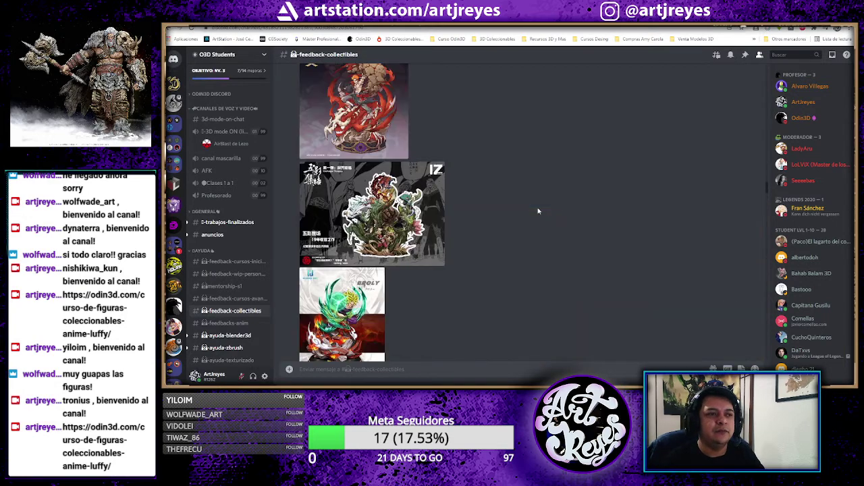
{"action": "scroll", "coordinate": [538, 211], "scroll_direction": "up", "scroll_amount": 2}
{"action": "scroll", "coordinate": [538, 211], "scroll_direction": "up", "scroll_amount": 2}
{"action": "scroll", "coordinate": [538, 211], "scroll_direction": "up", "scroll_amount": 2}
{"action": "scroll", "coordinate": [538, 212], "scroll_direction": "up", "scroll_amount": 2}
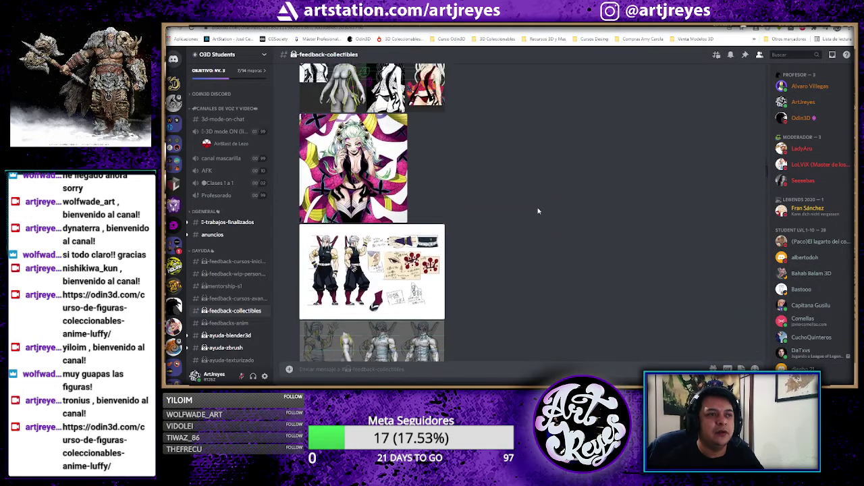
{"action": "scroll", "coordinate": [538, 211], "scroll_direction": "up", "scroll_amount": 2}
{"action": "scroll", "coordinate": [538, 211], "scroll_direction": "up", "scroll_amount": 2}
{"action": "scroll", "coordinate": [539, 212], "scroll_direction": "up", "scroll_amount": 2}
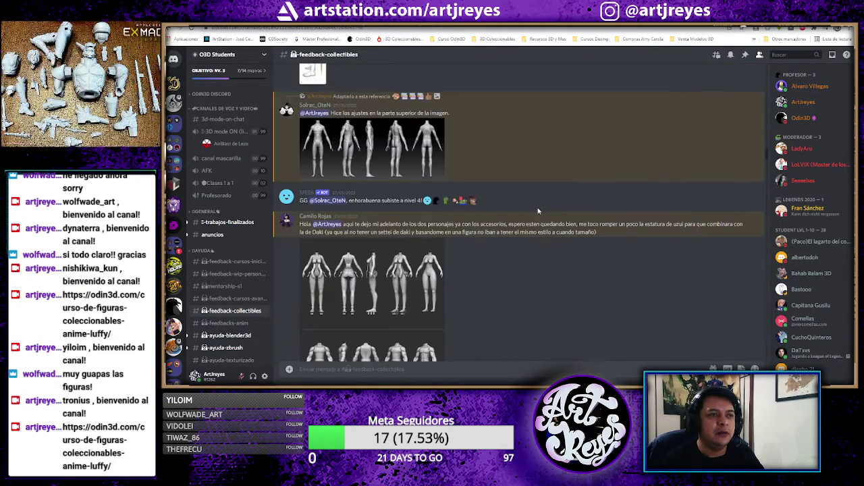
{"action": "scroll", "coordinate": [538, 212], "scroll_direction": "up", "scroll_amount": 2}
{"action": "scroll", "coordinate": [538, 211], "scroll_direction": "up", "scroll_amount": 2}
{"action": "scroll", "coordinate": [538, 211], "scroll_direction": "up", "scroll_amount": 2}
{"action": "scroll", "coordinate": [538, 211], "scroll_direction": "up", "scroll_amount": 2}
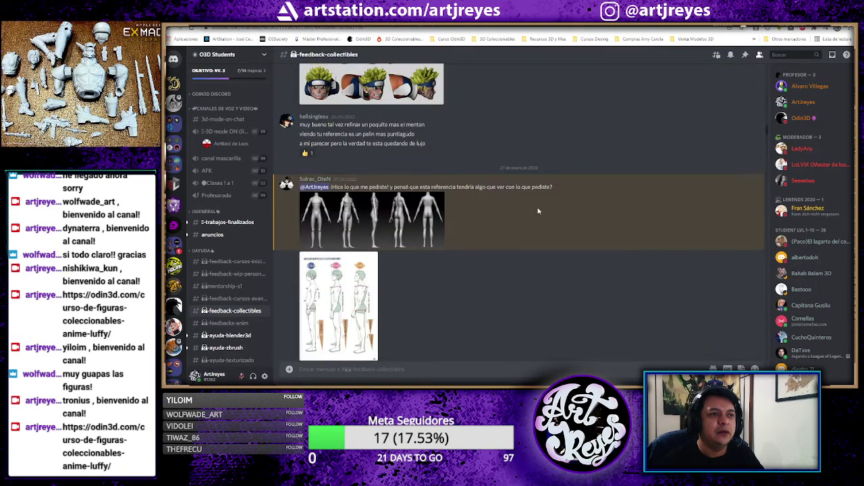
{"action": "scroll", "coordinate": [538, 212], "scroll_direction": "up", "scroll_amount": 2}
{"action": "scroll", "coordinate": [538, 211], "scroll_direction": "up", "scroll_amount": 2}
{"action": "scroll", "coordinate": [538, 211], "scroll_direction": "up", "scroll_amount": 2}
{"action": "scroll", "coordinate": [538, 211], "scroll_direction": "up", "scroll_amount": 2}
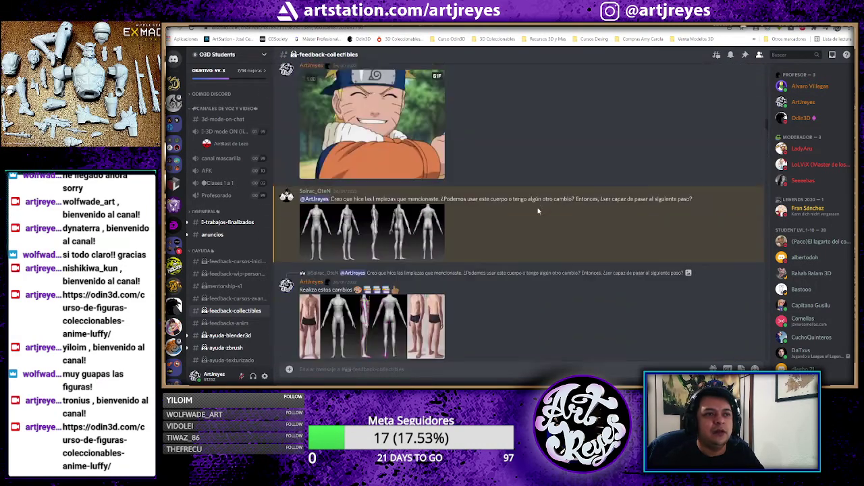
{"action": "scroll", "coordinate": [538, 211], "scroll_direction": "up", "scroll_amount": 2}
{"action": "scroll", "coordinate": [538, 211], "scroll_direction": "up", "scroll_amount": 2}
{"action": "scroll", "coordinate": [539, 211], "scroll_direction": "up", "scroll_amount": 2}
{"action": "scroll", "coordinate": [538, 212], "scroll_direction": "up", "scroll_amount": 2}
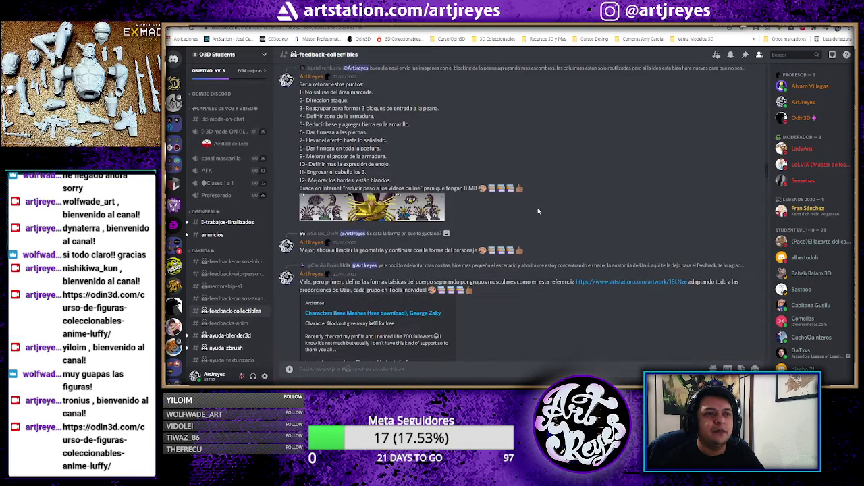
{"action": "scroll", "coordinate": [538, 211], "scroll_direction": "up", "scroll_amount": 2}
{"action": "scroll", "coordinate": [538, 212], "scroll_direction": "up", "scroll_amount": 2}
{"action": "scroll", "coordinate": [538, 212], "scroll_direction": "up", "scroll_amount": 2}
{"action": "scroll", "coordinate": [539, 211], "scroll_direction": "up", "scroll_amount": 2}
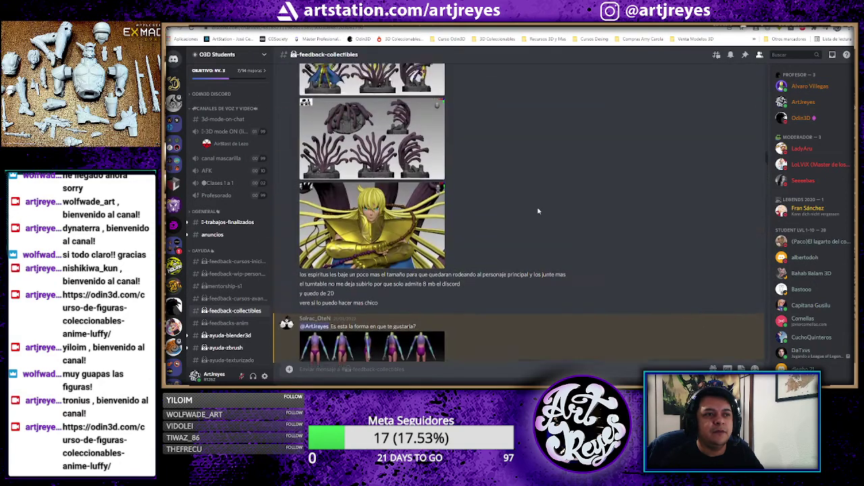
{"action": "scroll", "coordinate": [538, 211], "scroll_direction": "up", "scroll_amount": 2}
{"action": "scroll", "coordinate": [538, 211], "scroll_direction": "up", "scroll_amount": 2}
{"action": "scroll", "coordinate": [539, 211], "scroll_direction": "up", "scroll_amount": 2}
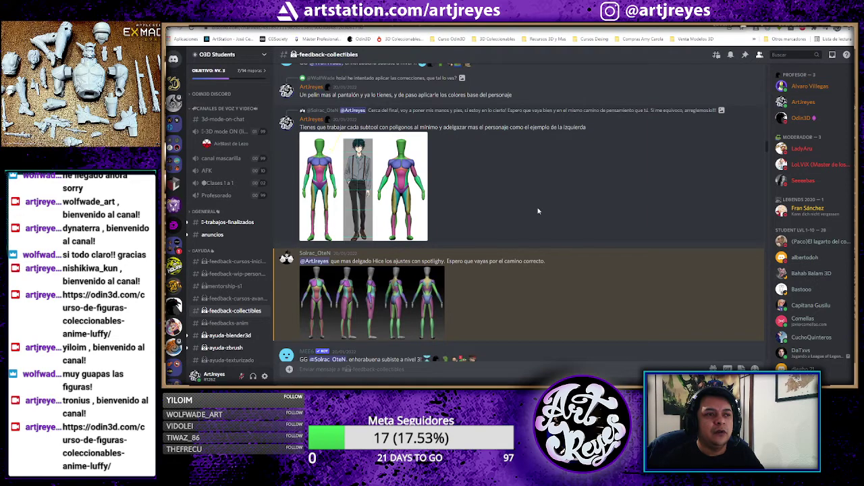
{"action": "scroll", "coordinate": [539, 212], "scroll_direction": "up", "scroll_amount": 2}
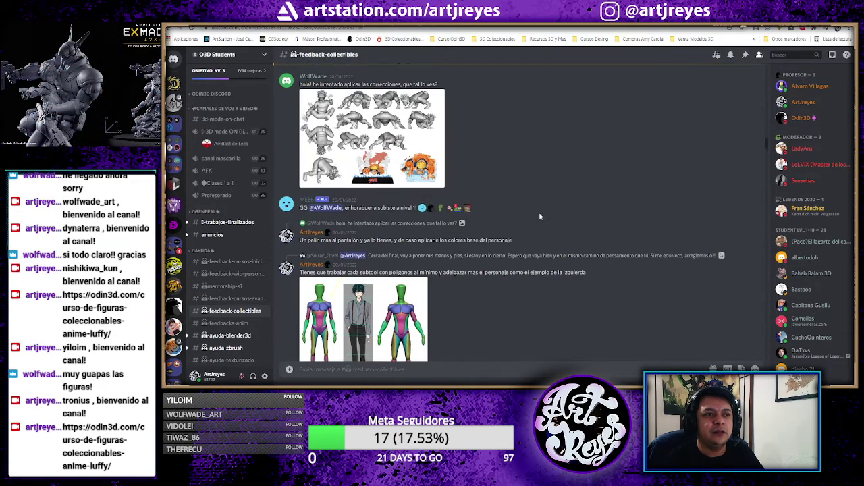
{"action": "scroll", "coordinate": [539, 212], "scroll_direction": "up", "scroll_amount": 2}
{"action": "scroll", "coordinate": [538, 212], "scroll_direction": "up", "scroll_amount": 2}
{"action": "scroll", "coordinate": [539, 213], "scroll_direction": "up", "scroll_amount": 2}
{"action": "scroll", "coordinate": [539, 212], "scroll_direction": "up", "scroll_amount": 2}
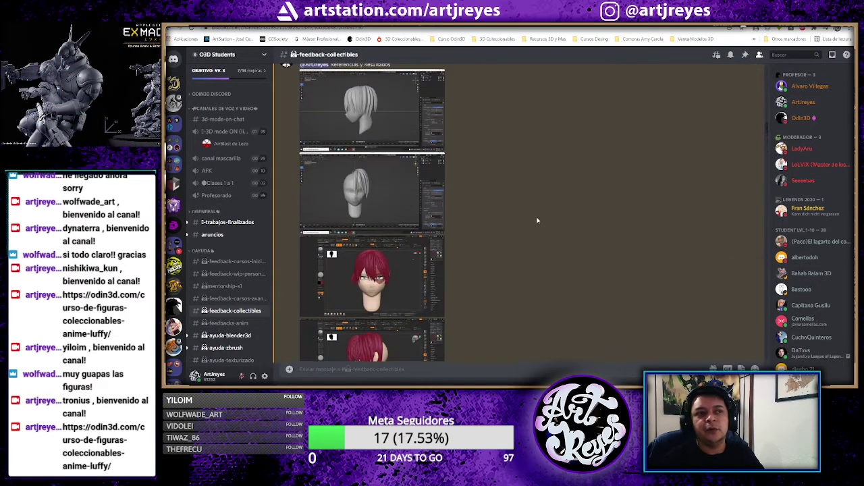
{"action": "scroll", "coordinate": [539, 212], "scroll_direction": "up", "scroll_amount": 2}
{"action": "scroll", "coordinate": [539, 217], "scroll_direction": "up", "scroll_amount": 2}
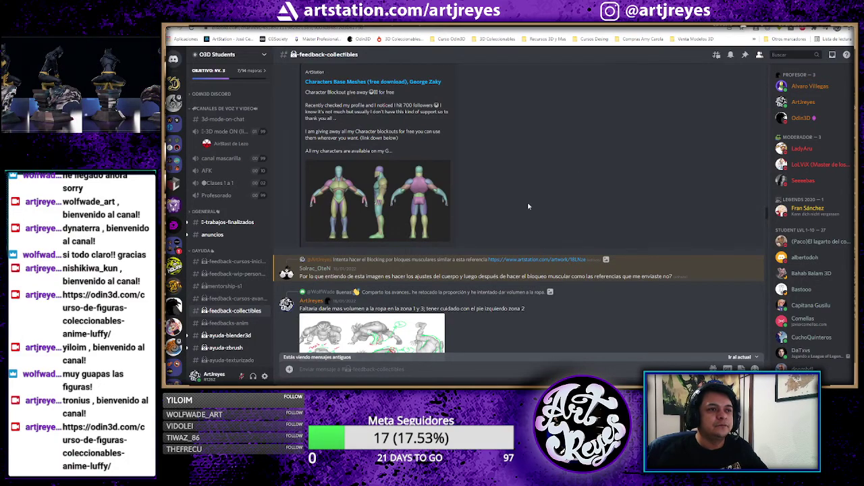
- Browse older feedback-collectibles messages, then jump back to the channel's newest post with 'Ir al actual'
{"action": "scroll", "coordinate": [527, 202], "scroll_direction": "up", "scroll_amount": 3}
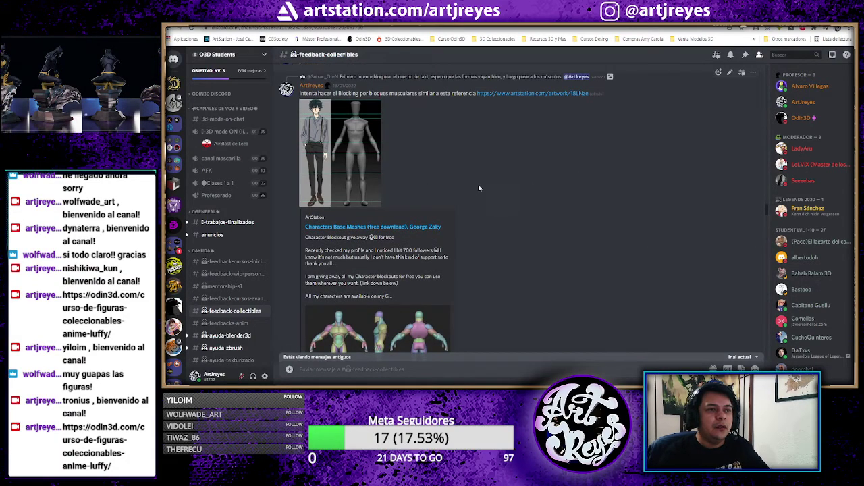
{"action": "scroll", "coordinate": [538, 190], "scroll_direction": "down", "scroll_amount": 5}
{"action": "scroll", "coordinate": [604, 199], "scroll_direction": "down", "scroll_amount": 2}
{"action": "scroll", "coordinate": [603, 199], "scroll_direction": "up", "scroll_amount": 3}
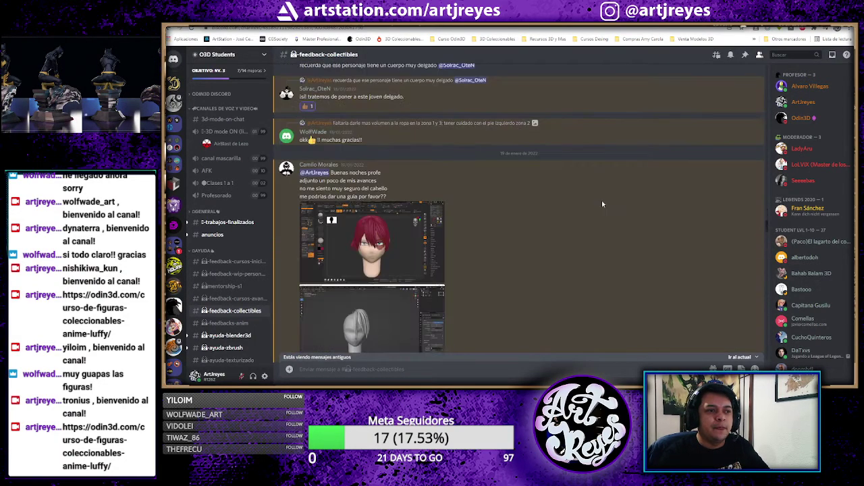
{"action": "scroll", "coordinate": [601, 201], "scroll_direction": "up", "scroll_amount": 3}
{"action": "scroll", "coordinate": [602, 202], "scroll_direction": "up", "scroll_amount": 3}
{"action": "scroll", "coordinate": [602, 201], "scroll_direction": "up", "scroll_amount": 3}
{"action": "scroll", "coordinate": [603, 205], "scroll_direction": "down", "scroll_amount": 3}
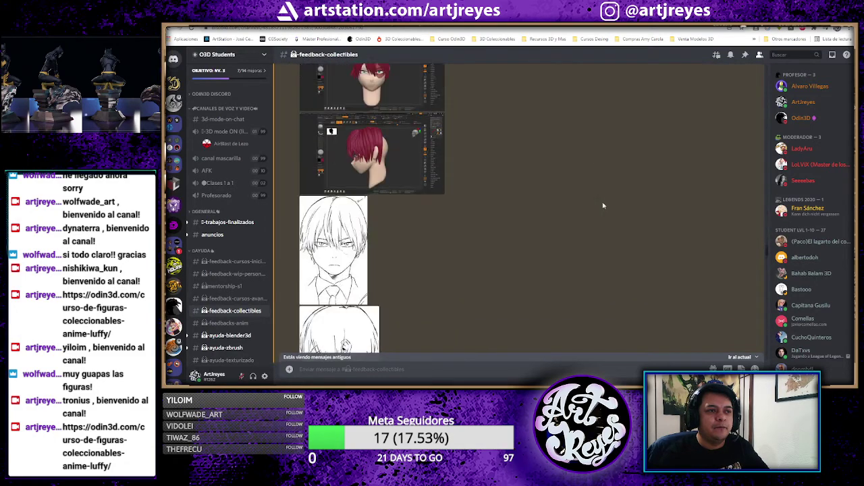
{"action": "scroll", "coordinate": [602, 205], "scroll_direction": "down", "scroll_amount": 3}
{"action": "scroll", "coordinate": [609, 271], "scroll_direction": "down", "scroll_amount": 3}
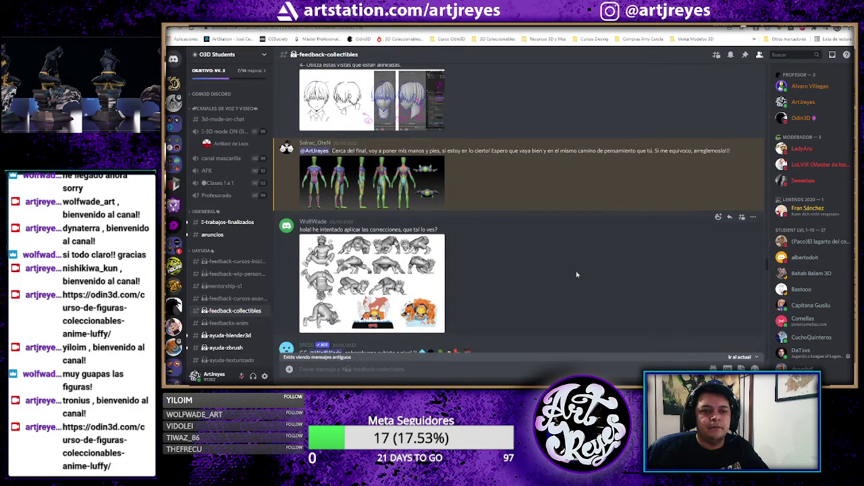
{"action": "scroll", "coordinate": [576, 271], "scroll_direction": "down", "scroll_amount": 4}
{"action": "left_click", "coordinate": [740, 357]}
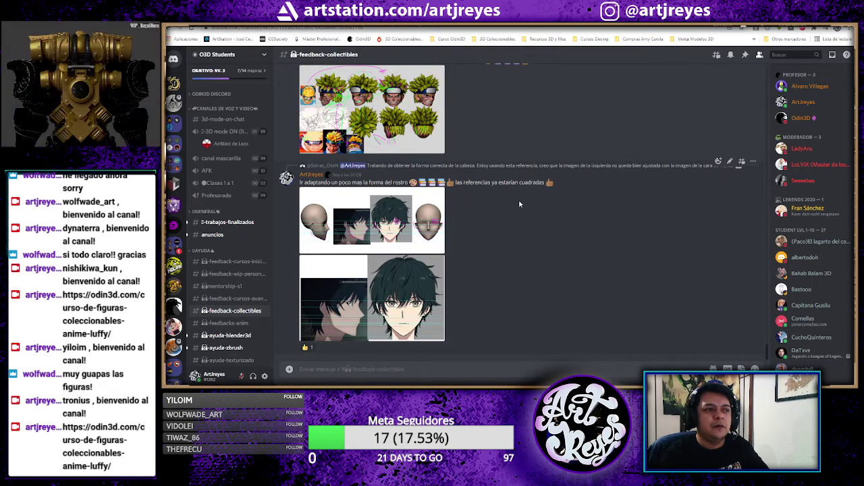
- Back in ZBrush, orbit the armored marine from a front view to the arm's side and back
{"action": "key", "text": "alt+Tab"}
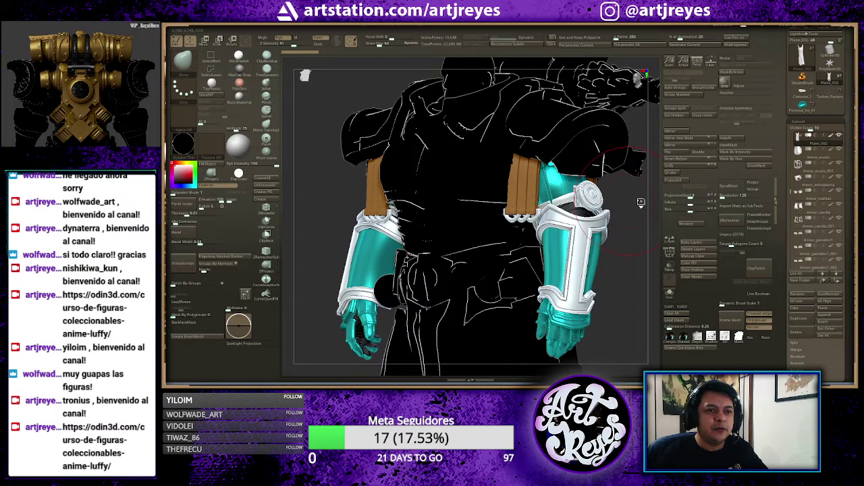
{"action": "left_click_drag", "start_coordinate": [641, 201], "coordinate": [503, 200]}
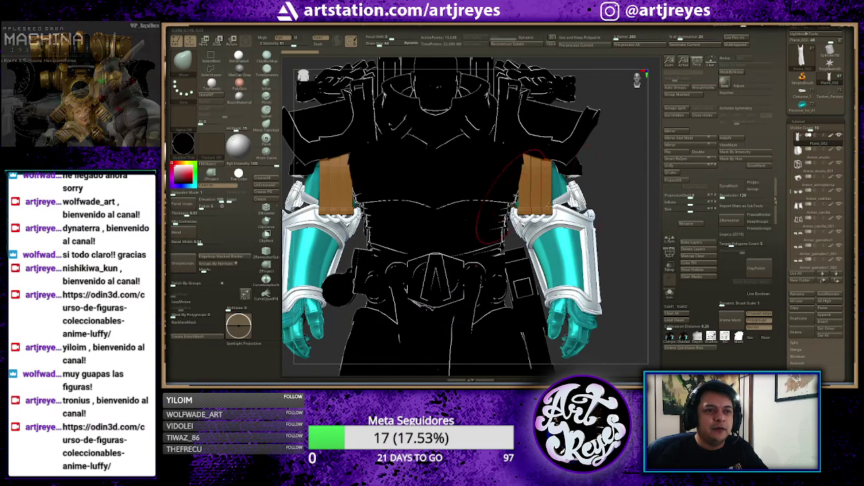
{"action": "key", "text": "shift"}
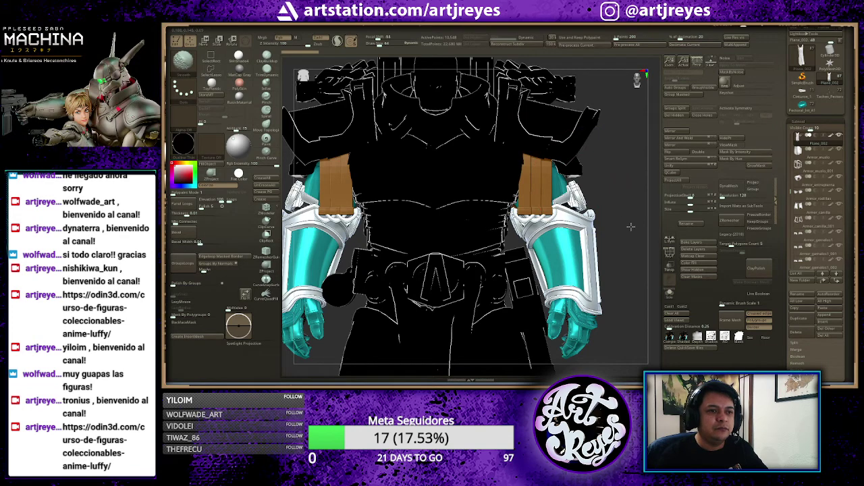
{"action": "mouse_move", "coordinate": [633, 167]}
{"action": "left_mouse_down", "text": "alt"}
{"action": "mouse_move", "coordinate": [634, 146]}
{"action": "mouse_move", "coordinate": [629, 174]}
{"action": "mouse_move", "coordinate": [611, 194]}
{"action": "mouse_move", "coordinate": [591, 191]}
{"action": "mouse_move", "coordinate": [588, 208]}
{"action": "left_mouse_up", "text": "alt"}
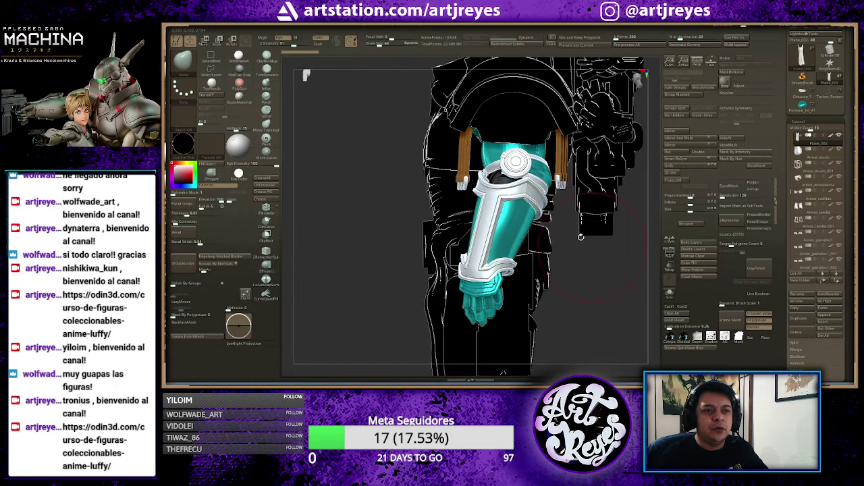
{"action": "left_click_drag", "start_coordinate": [619, 256], "coordinate": [607, 254]}
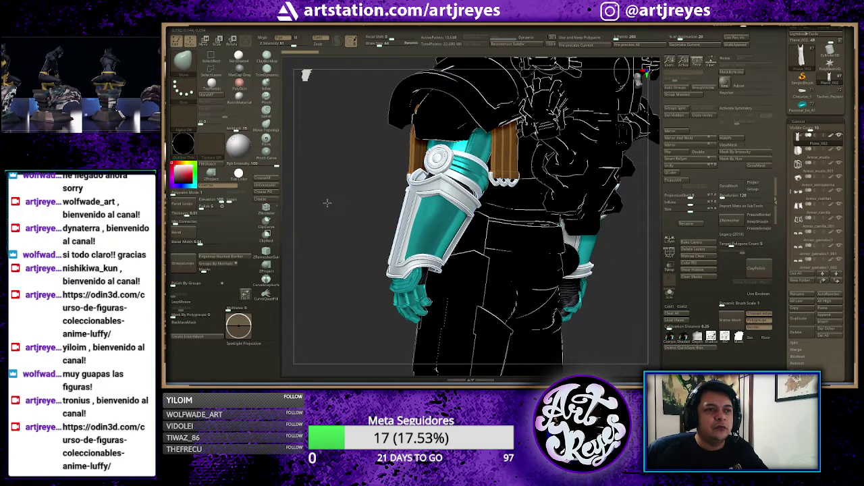
- Turn the marine to face both arms, frame it, and zoom in on chest, belt and coat
{"action": "mouse_move", "coordinate": [328, 202]}
{"action": "left_mouse_down", "text": "shift"}
{"action": "mouse_move", "coordinate": [336, 158]}
{"action": "mouse_move", "coordinate": [322, 162]}
{"action": "mouse_move", "coordinate": [430, 152]}
{"action": "left_mouse_up", "text": "shift"}
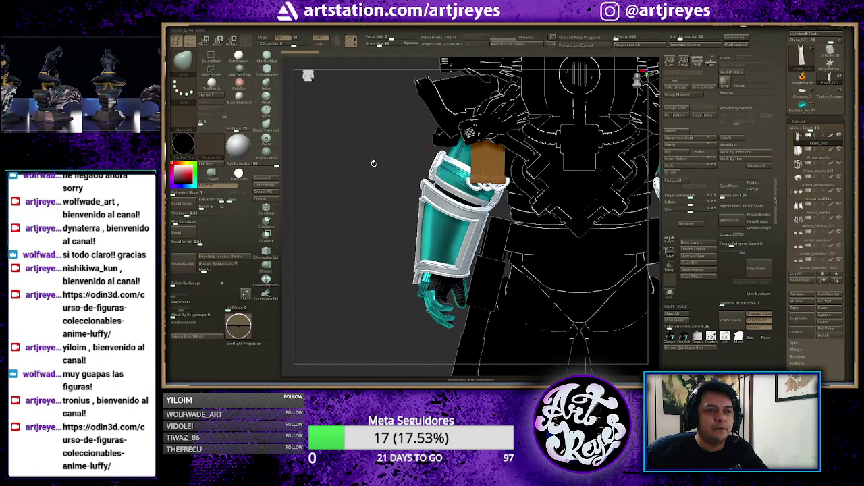
{"action": "left_click_drag", "start_coordinate": [376, 171], "coordinate": [379, 171]}
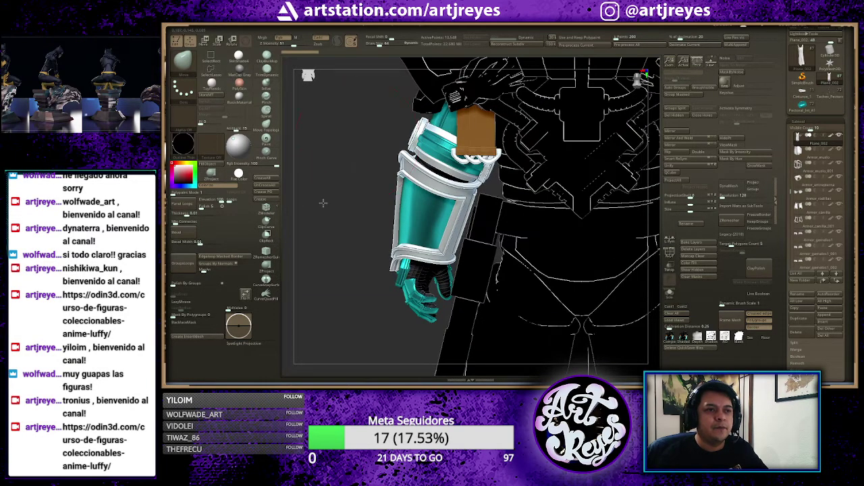
{"action": "mouse_move", "coordinate": [323, 202]}
{"action": "left_mouse_down"}
{"action": "mouse_move", "coordinate": [316, 194]}
{"action": "mouse_move", "coordinate": [338, 193]}
{"action": "left_mouse_up"}
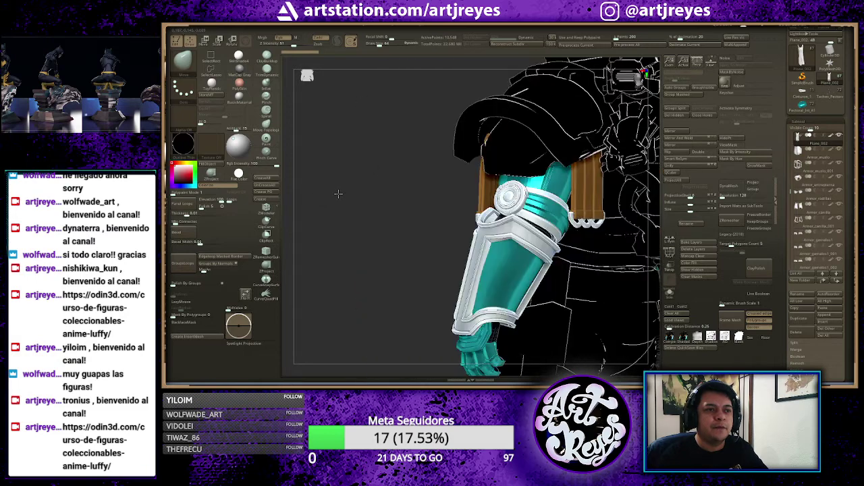
{"action": "left_click_drag", "start_coordinate": [427, 181], "coordinate": [437, 181]}
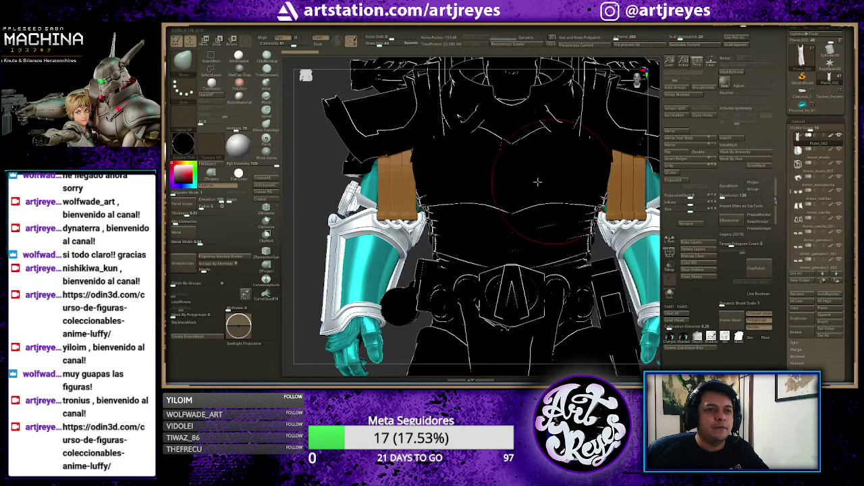
{"action": "left_click_drag", "start_coordinate": [554, 337], "coordinate": [554, 128], "text": "alt"}
{"action": "key", "text": "f"}
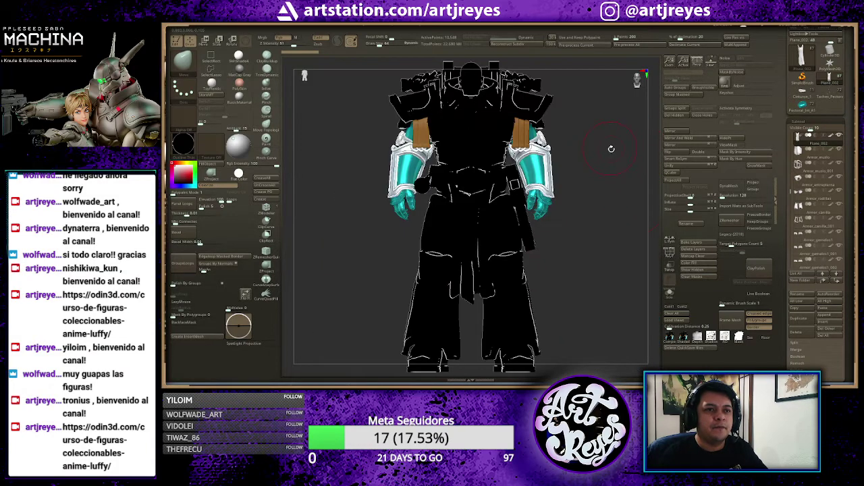
{"action": "left_click_drag", "start_coordinate": [621, 180], "coordinate": [647, 116], "text": "alt"}
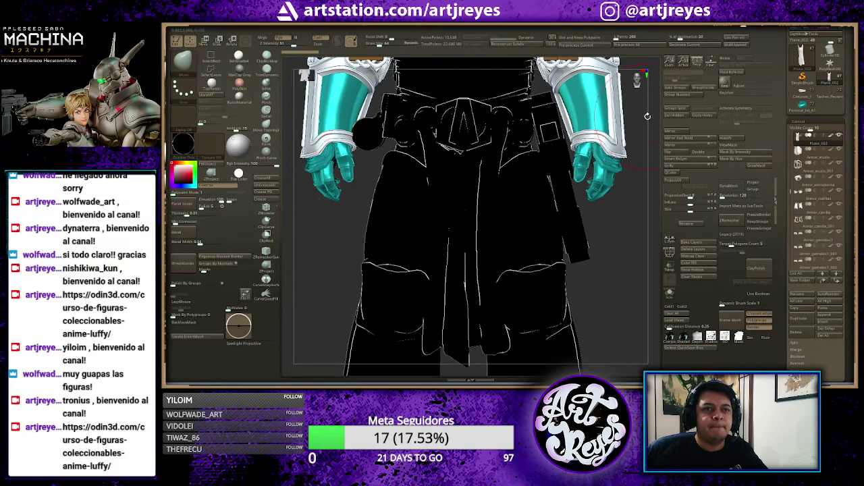
{"action": "left_click_drag", "start_coordinate": [628, 183], "coordinate": [601, 254], "text": "alt"}
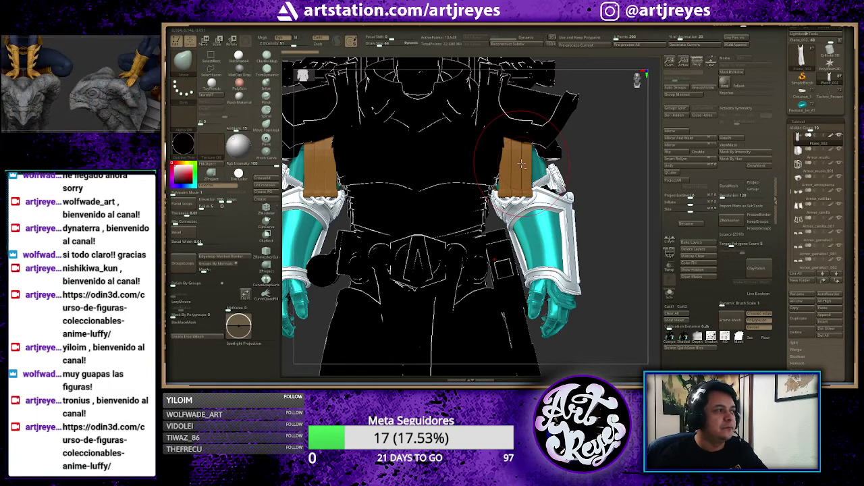
- Select the strap subtool, Solo it and orbit it to a three-quarter view
{"action": "left_click", "coordinate": [521, 163], "text": "alt"}
{"action": "key", "text": "alt+s"}
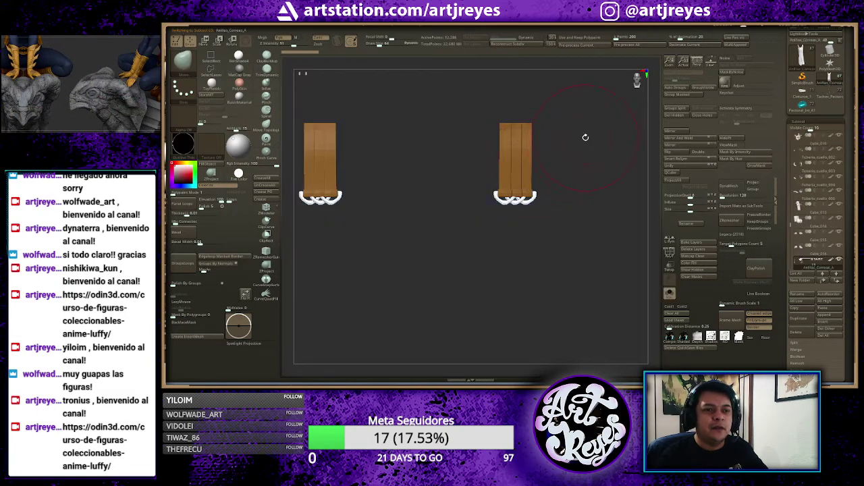
{"action": "mouse_move", "coordinate": [586, 137]}
{"action": "left_mouse_down"}
{"action": "mouse_move", "coordinate": [590, 145]}
{"action": "mouse_move", "coordinate": [551, 145]}
{"action": "mouse_move", "coordinate": [595, 206]}
{"action": "left_mouse_up"}
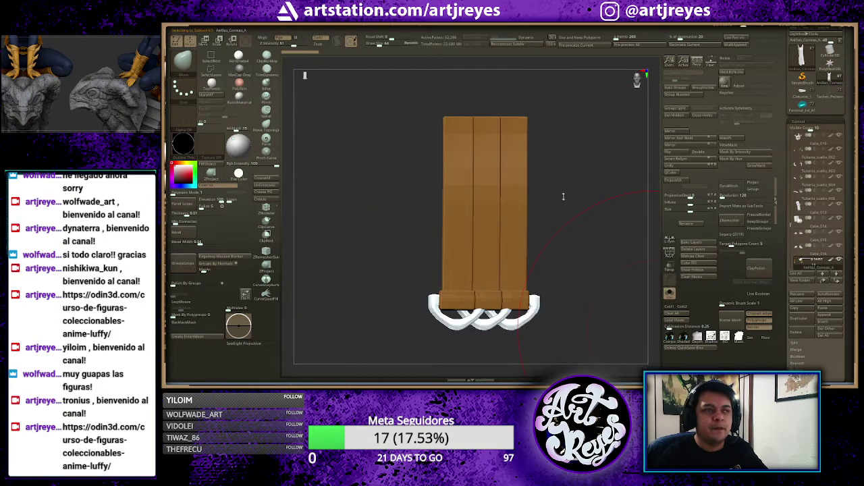
{"action": "key", "text": "space"}
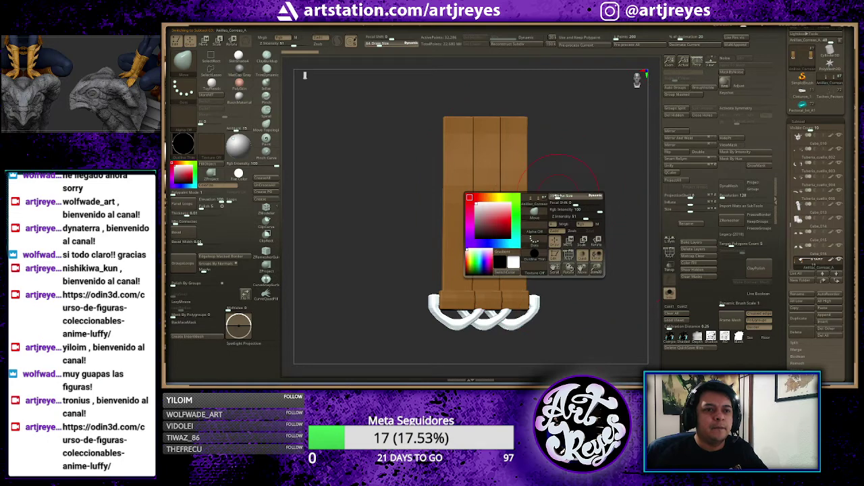
{"action": "left_click_drag", "start_coordinate": [571, 200], "coordinate": [588, 193]}
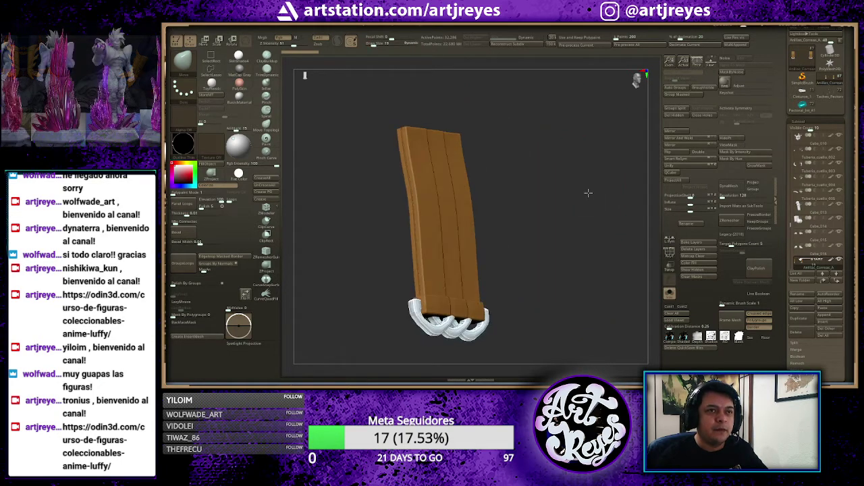
- Toggle PolyF on and off and switch to the MaskPen brush
{"action": "key", "text": "shift+f"}
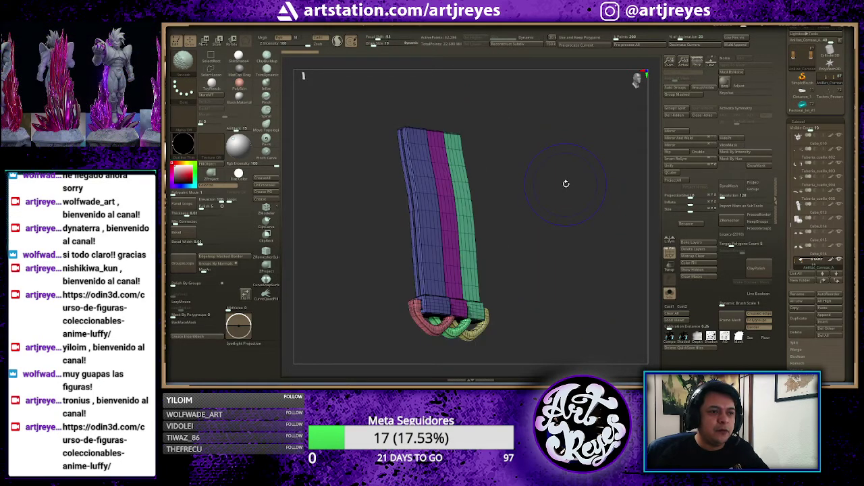
{"action": "key", "text": "shift+f"}
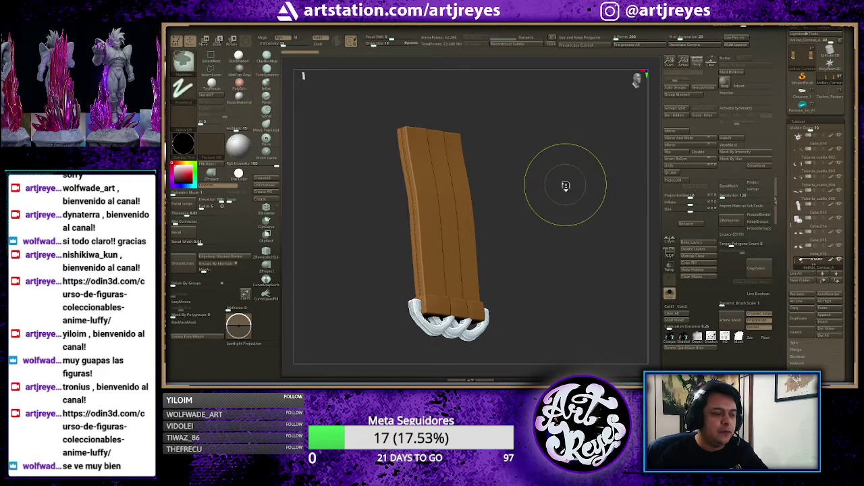
{"action": "key", "text": "q"}
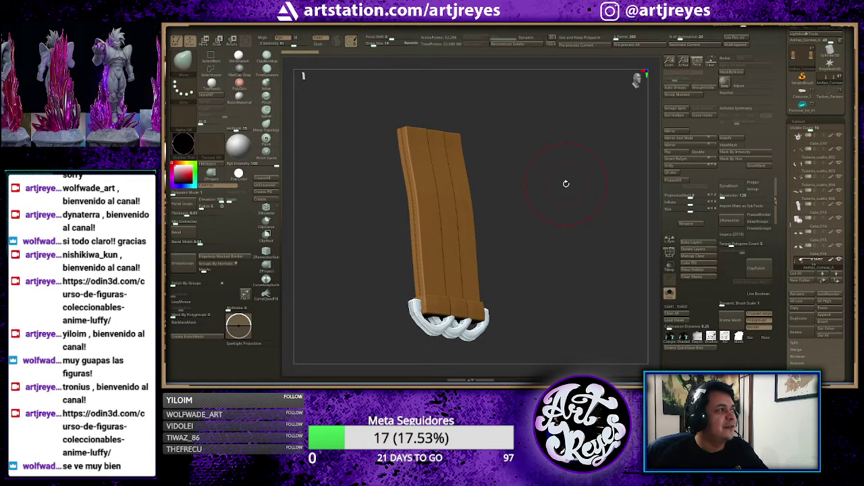
{"action": "key", "text": "ctrl"}
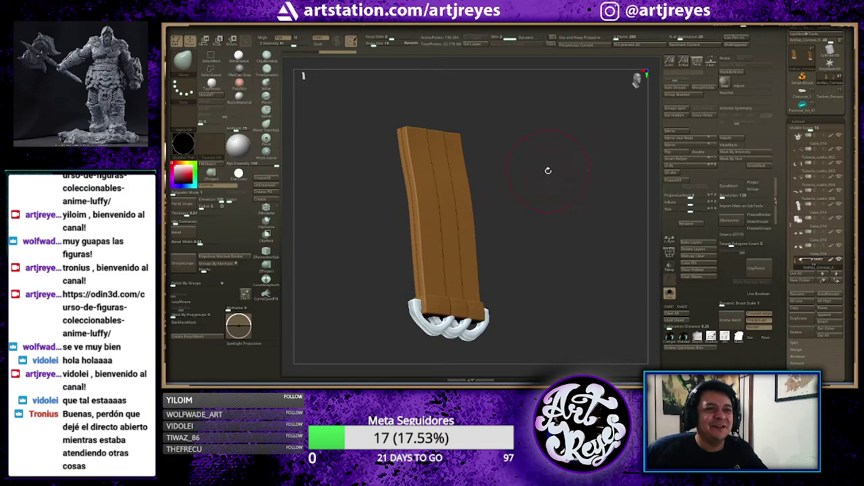
{"action": "key", "text": "ctrl+z"}
{"action": "key", "text": "ctrl+z"}
{"action": "key", "text": "ctrl+z"}
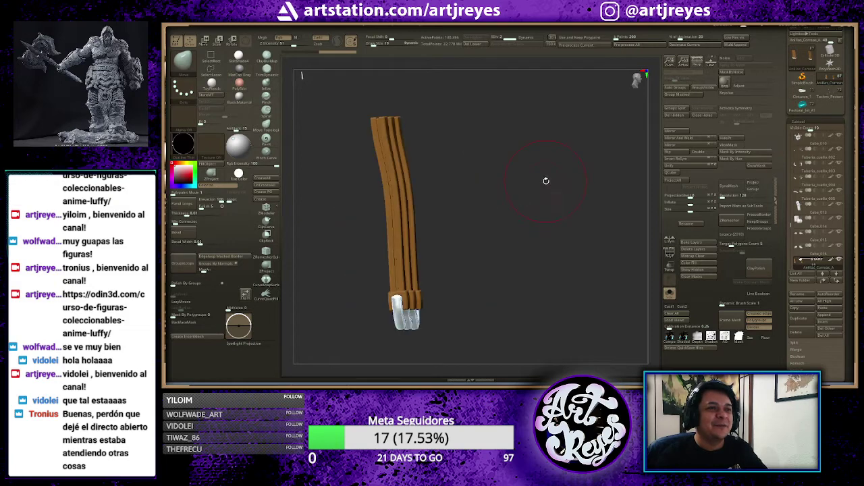
{"action": "key", "text": "ctrl+z"}
{"action": "key", "text": "ctrl+z"}
{"action": "key", "text": "ctrl+z"}
{"action": "key", "text": "ctrl+z"}
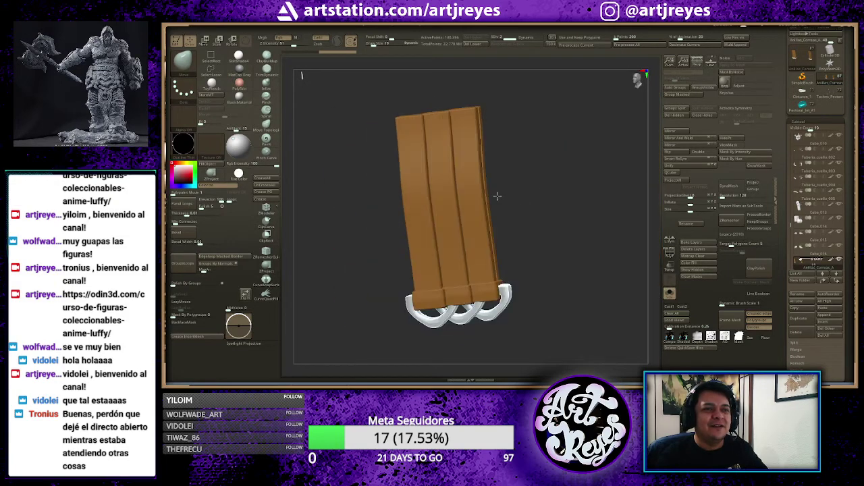
{"action": "left_click_drag", "start_coordinate": [497, 196], "coordinate": [581, 229], "text": "shift"}
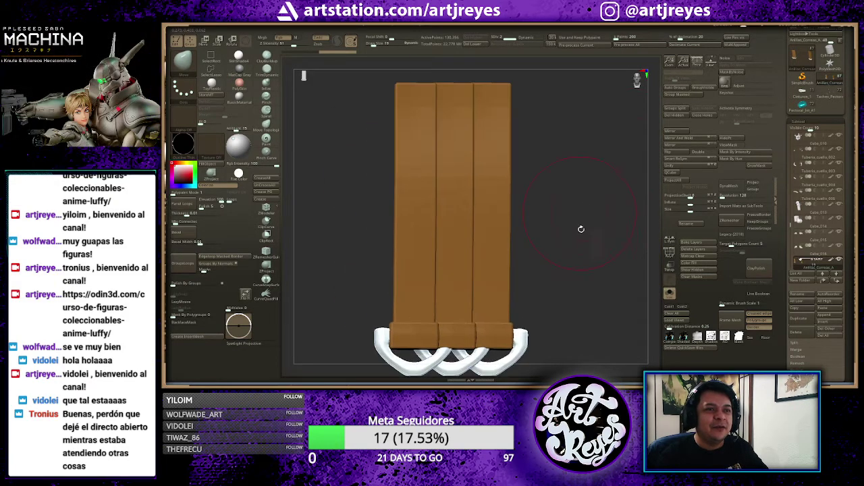
{"action": "key", "text": "ctrl+z"}
{"action": "key", "text": "ctrl+z"}
{"action": "key", "text": "ctrl+shift+z"}
{"action": "key", "text": "ctrl+shift+z"}
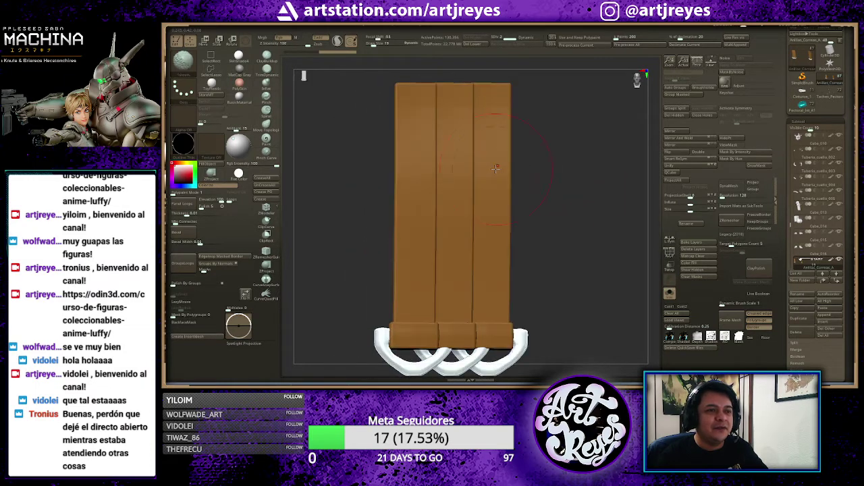
{"action": "mouse_move", "coordinate": [545, 204]}
{"action": "left_mouse_down"}
{"action": "mouse_move", "coordinate": [564, 216]}
{"action": "mouse_move", "coordinate": [591, 209]}
{"action": "mouse_move", "coordinate": [500, 208]}
{"action": "left_mouse_up"}
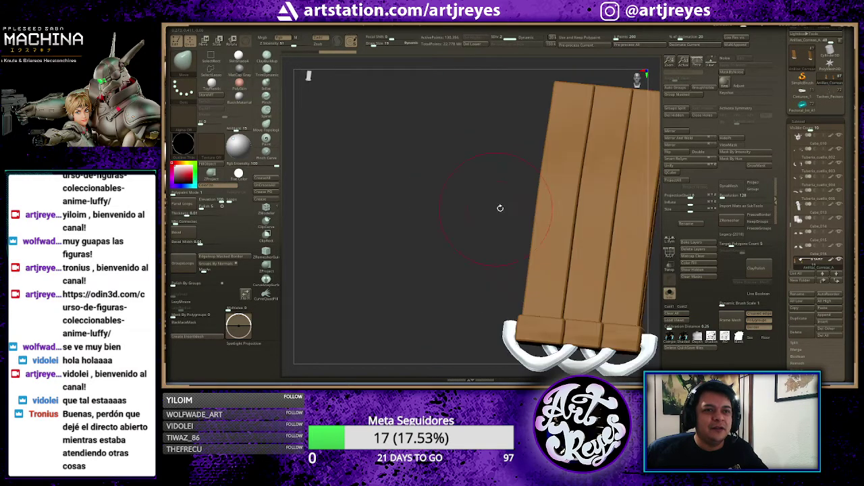
{"action": "key", "text": "f"}
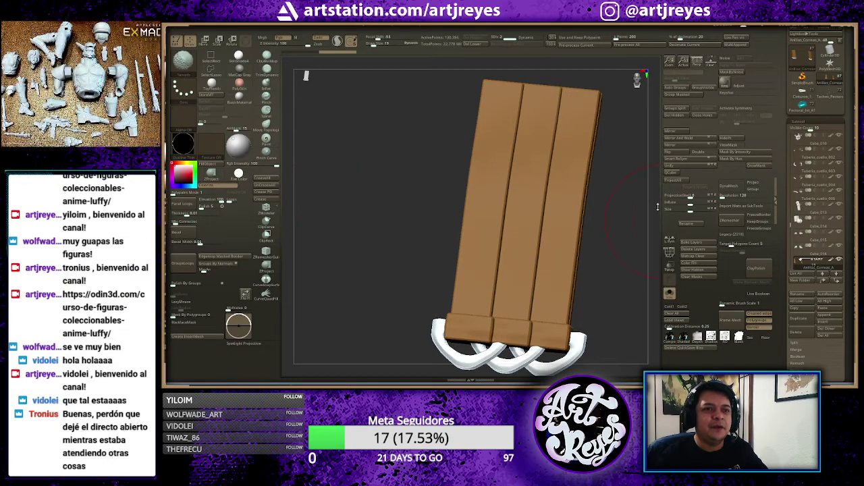
{"action": "left_click_drag", "start_coordinate": [636, 211], "coordinate": [637, 202], "text": "shift"}
{"action": "mouse_move", "coordinate": [598, 288]}
{"action": "left_mouse_down"}
{"action": "mouse_move", "coordinate": [596, 193]}
{"action": "mouse_move", "coordinate": [579, 205]}
{"action": "left_mouse_up"}
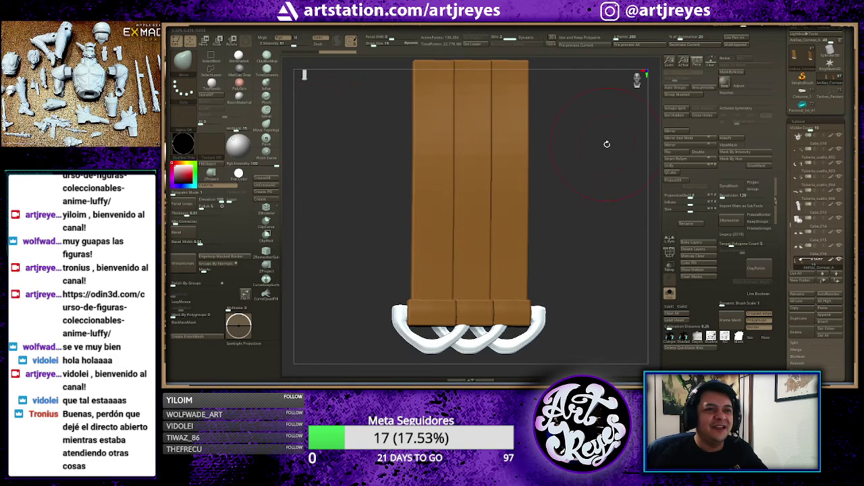
{"action": "mouse_move", "coordinate": [607, 144]}
{"action": "left_mouse_down"}
{"action": "mouse_move", "coordinate": [602, 179]}
{"action": "mouse_move", "coordinate": [597, 169]}
{"action": "left_mouse_up"}
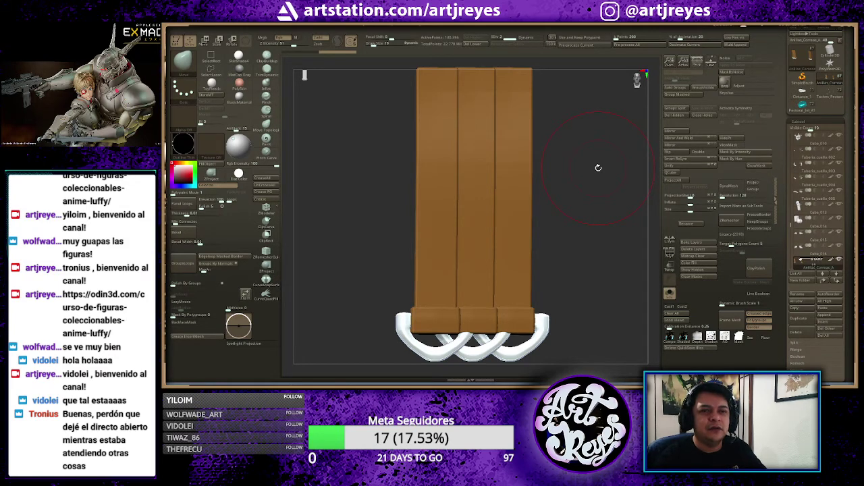
{"action": "mouse_move", "coordinate": [588, 139]}
{"action": "left_mouse_down"}
{"action": "mouse_move", "coordinate": [590, 193]}
{"action": "mouse_move", "coordinate": [554, 191]}
{"action": "mouse_move", "coordinate": [591, 191]}
{"action": "left_mouse_up"}
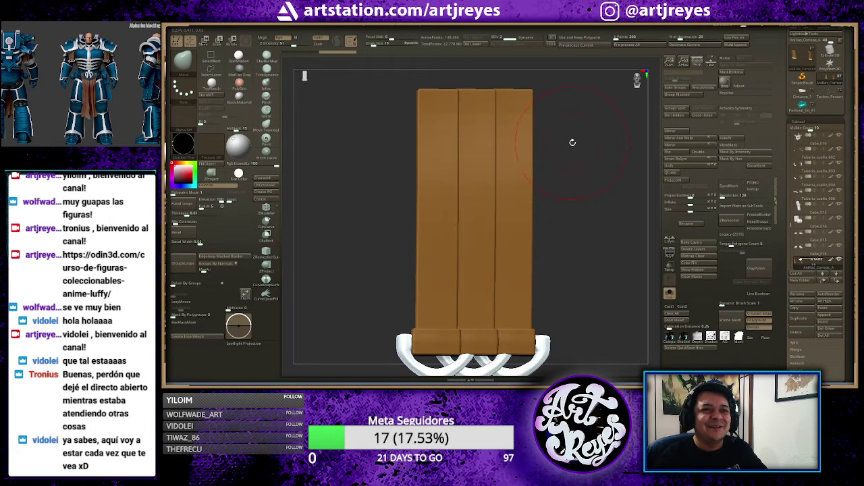
{"action": "left_click_drag", "start_coordinate": [579, 142], "coordinate": [589, 143]}
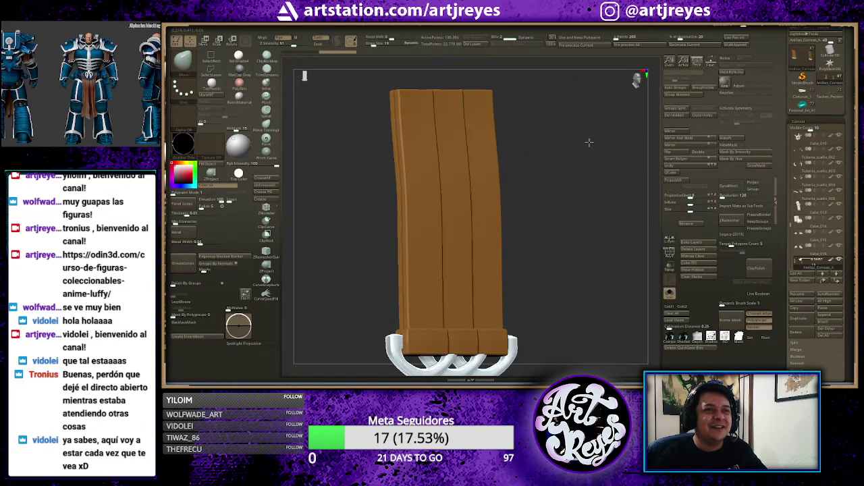
{"action": "left_click_drag", "start_coordinate": [549, 163], "coordinate": [574, 147]}
{"action": "mouse_move", "coordinate": [577, 209]}
{"action": "left_mouse_down", "text": "shift"}
{"action": "mouse_move", "coordinate": [585, 200]}
{"action": "mouse_move", "coordinate": [555, 195]}
{"action": "left_mouse_up", "text": "shift"}
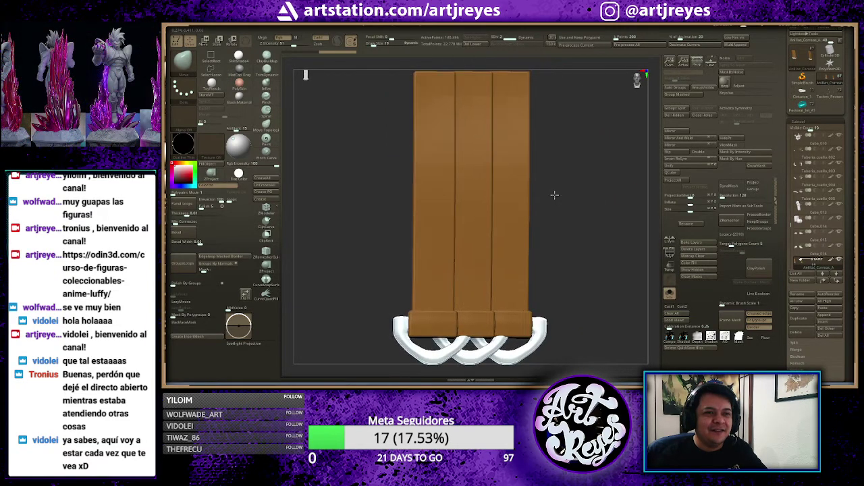
{"action": "left_click_drag", "start_coordinate": [606, 174], "coordinate": [534, 168]}
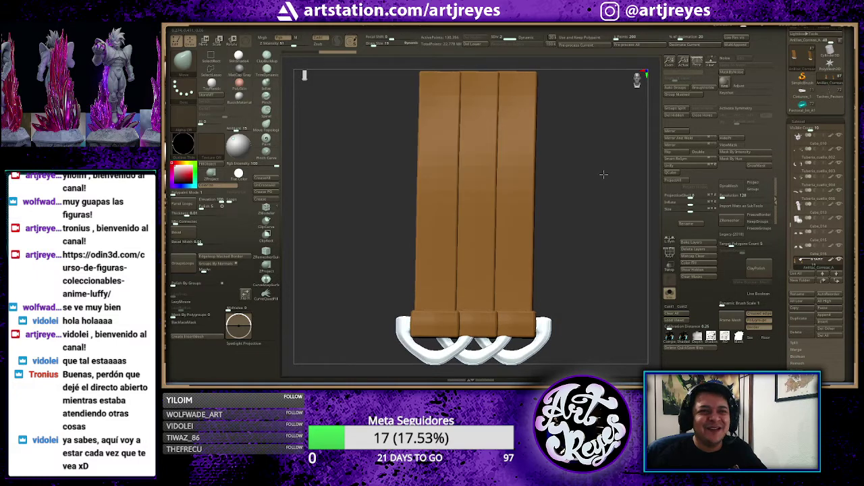
{"action": "left_click_drag", "start_coordinate": [614, 162], "coordinate": [630, 162], "text": "shift"}
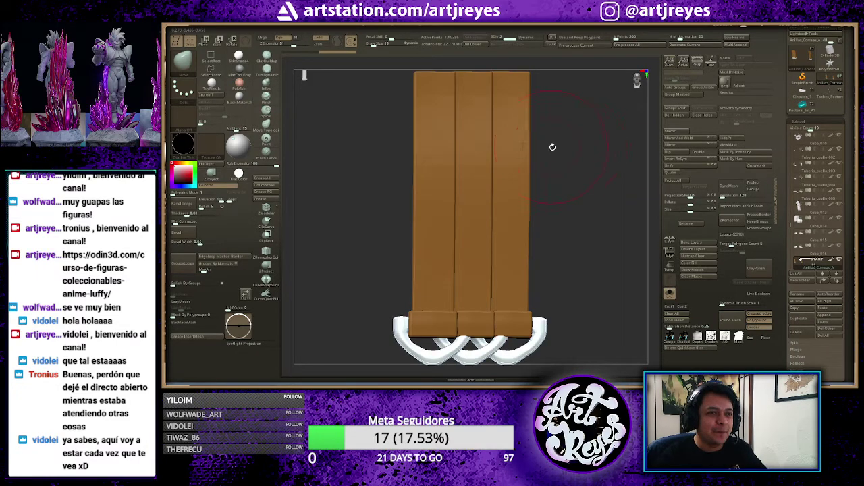
{"action": "left_click_drag", "start_coordinate": [574, 138], "coordinate": [583, 139]}
- Solo the strap subtool, change brush, and zoom out until both strap copies show
{"action": "key", "text": "alt+s"}
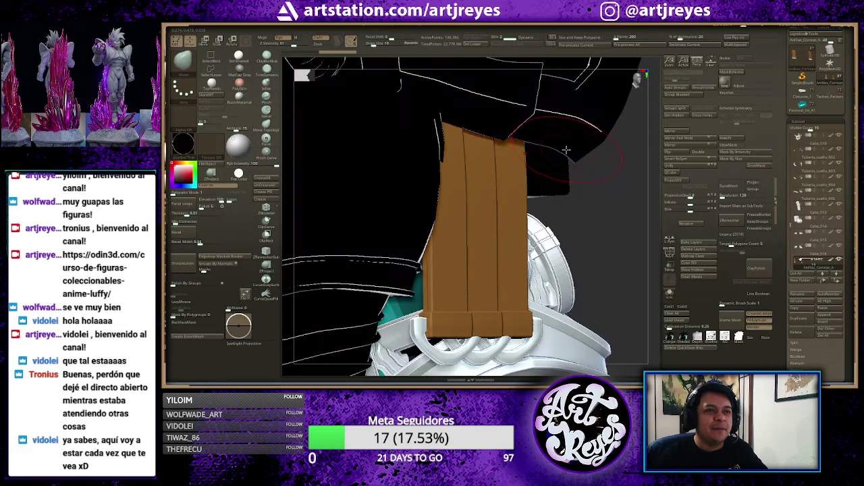
{"action": "key", "text": "alt+s"}
{"action": "left_click_drag", "start_coordinate": [561, 167], "coordinate": [569, 176]}
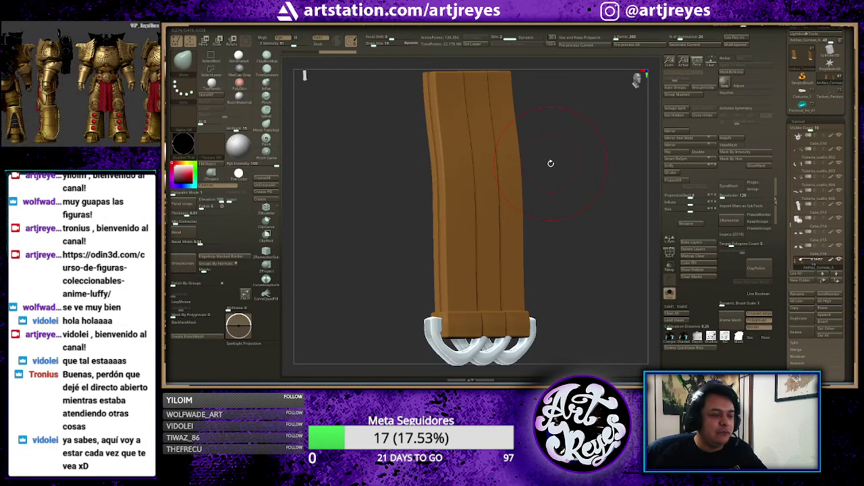
{"action": "key", "text": "b"}
{"action": "key", "text": "m"}
{"action": "key", "text": "e"}
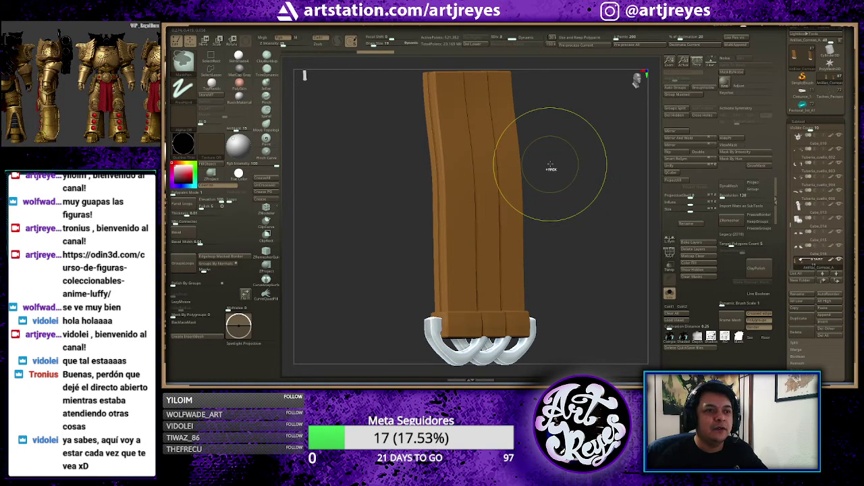
{"action": "mouse_move", "coordinate": [573, 168]}
{"action": "left_mouse_down"}
{"action": "mouse_move", "coordinate": [514, 172]}
{"action": "mouse_move", "coordinate": [551, 169]}
{"action": "left_mouse_up"}
{"action": "mouse_move", "coordinate": [596, 194]}
{"action": "left_mouse_down", "text": "alt"}
{"action": "mouse_move", "coordinate": [548, 175]}
{"action": "mouse_move", "coordinate": [621, 188]}
{"action": "left_mouse_up", "text": "alt"}
{"action": "mouse_move", "coordinate": [489, 179]}
{"action": "left_mouse_down", "text": "alt"}
{"action": "mouse_move", "coordinate": [473, 169]}
{"action": "mouse_move", "coordinate": [504, 173]}
{"action": "mouse_move", "coordinate": [421, 187]}
{"action": "mouse_move", "coordinate": [500, 215]}
{"action": "left_mouse_up", "text": "alt"}
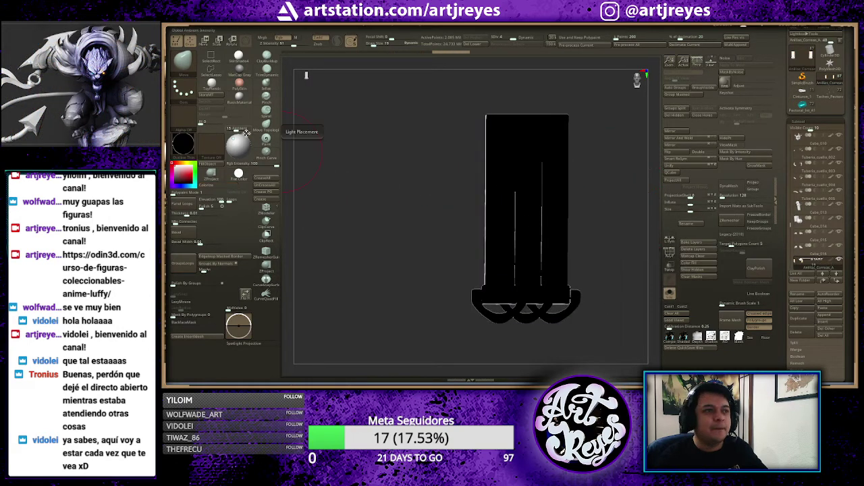
- Reposition the two strap copies and toggle PolyF to check their polygroups
{"action": "mouse_move", "coordinate": [432, 178]}
{"action": "left_mouse_down", "text": "alt"}
{"action": "mouse_move", "coordinate": [392, 160]}
{"action": "mouse_move", "coordinate": [470, 217]}
{"action": "mouse_move", "coordinate": [521, 221]}
{"action": "left_mouse_up", "text": "alt"}
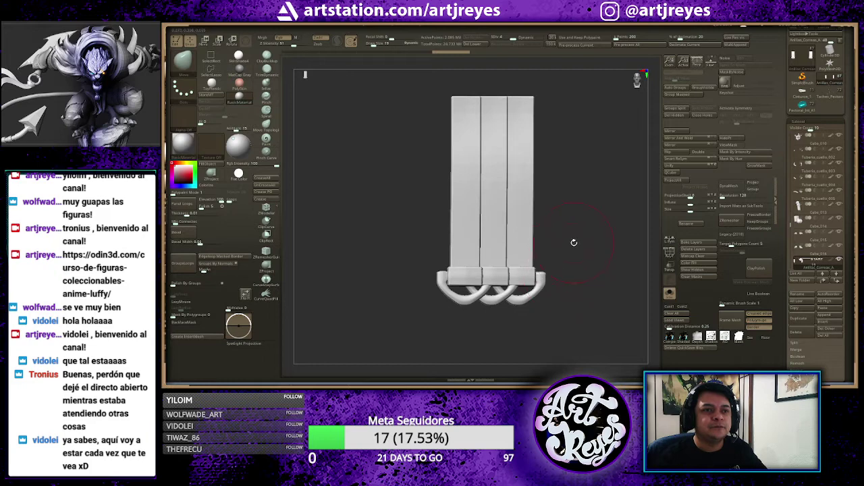
{"action": "key", "text": "shift+f"}
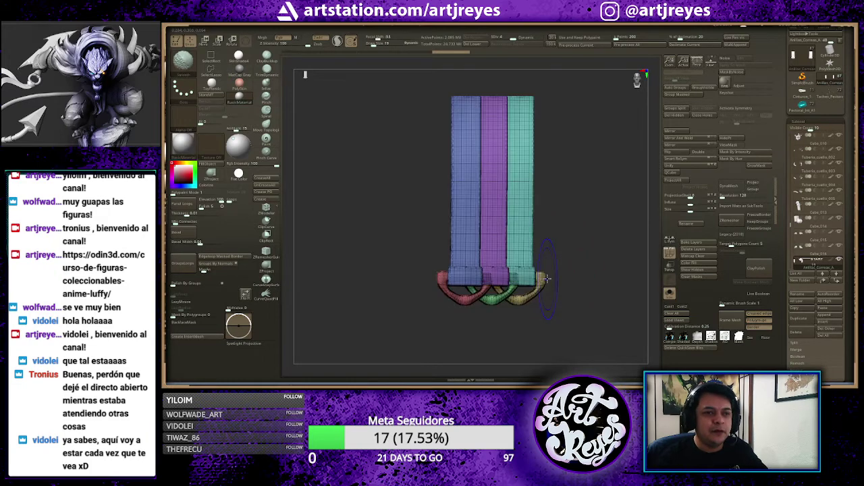
{"action": "key", "text": "shift+f"}
{"action": "key", "text": "shift+f"}
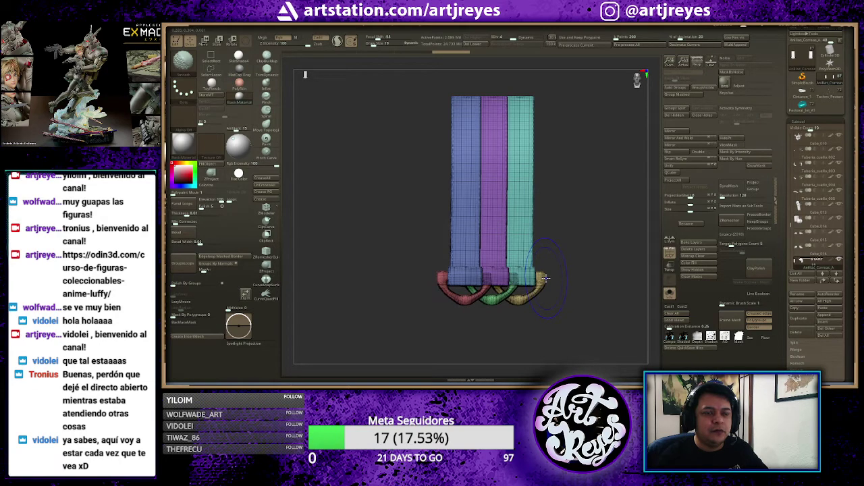
{"action": "key", "text": "shift+f"}
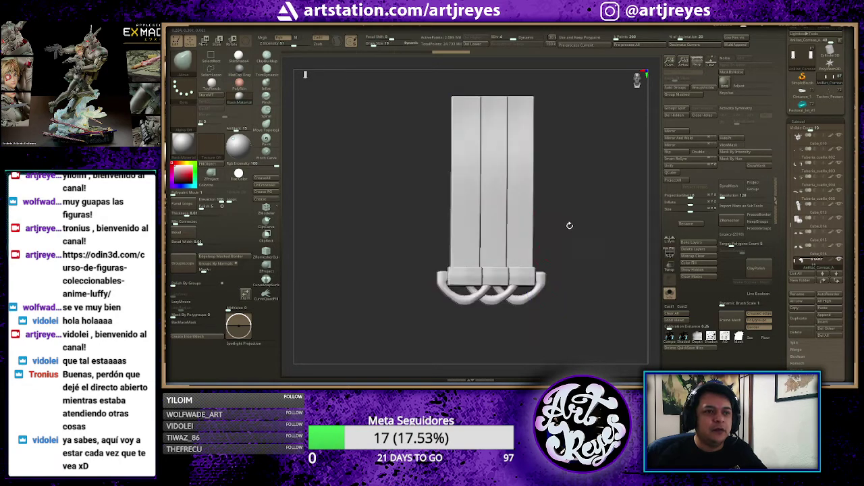
{"action": "mouse_move", "coordinate": [567, 225]}
{"action": "left_mouse_down"}
{"action": "mouse_move", "coordinate": [567, 234]}
{"action": "mouse_move", "coordinate": [455, 260]}
{"action": "mouse_move", "coordinate": [515, 268]}
{"action": "left_mouse_up"}
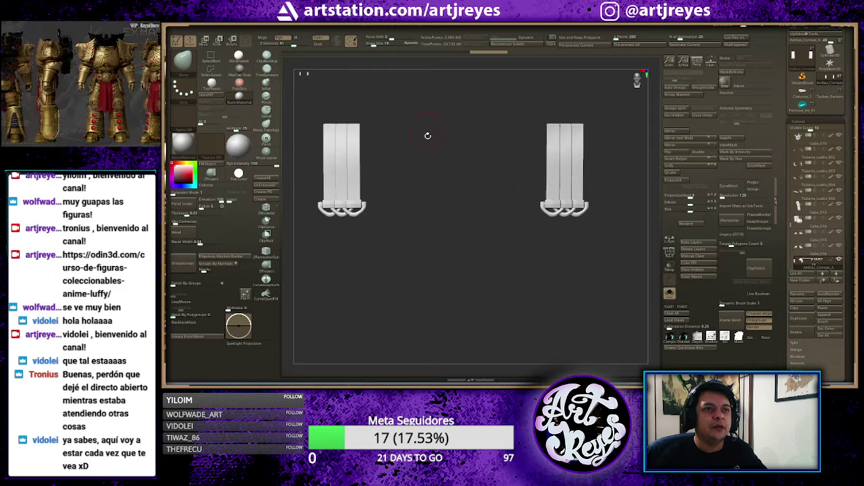
- SelectRect-hide one strap copy and Split Hidden it into its own subtool
{"action": "mouse_move", "coordinate": [424, 100]}
{"action": "left_mouse_down", "text": "ctrl+shift"}
{"action": "mouse_move", "coordinate": [329, 273]}
{"action": "mouse_move", "coordinate": [297, 277]}
{"action": "left_mouse_up", "text": "ctrl+shift"}
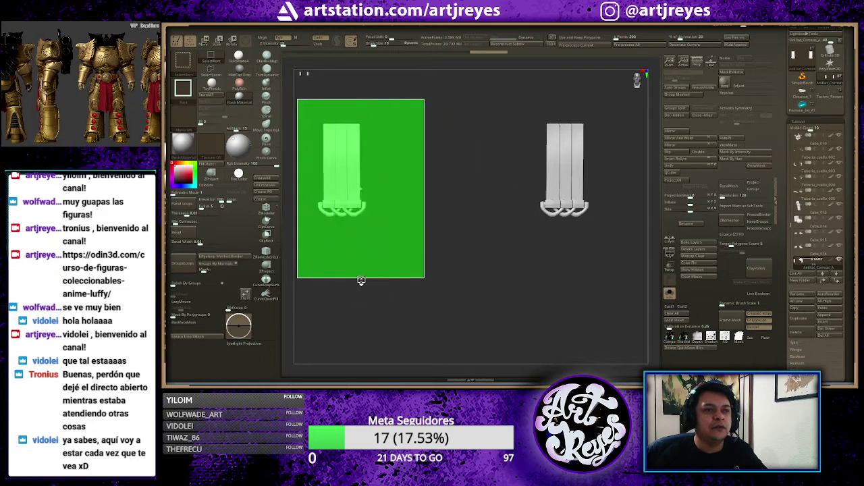
{"action": "left_click_drag", "start_coordinate": [377, 277], "coordinate": [390, 268], "text": "ctrl+shift"}
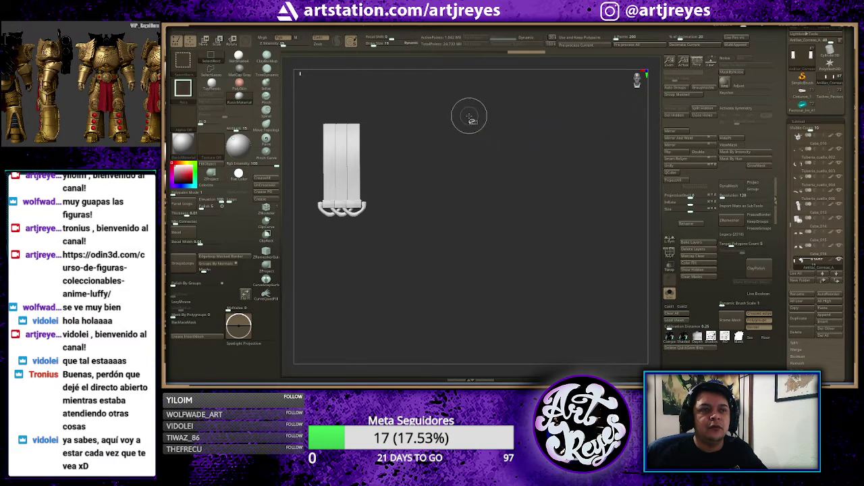
{"action": "left_click_drag", "start_coordinate": [466, 116], "coordinate": [507, 144], "text": "ctrl+shift"}
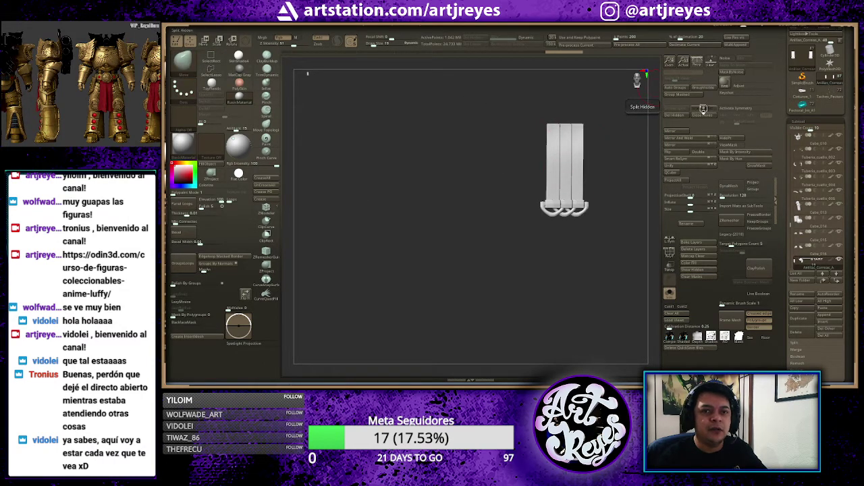
{"action": "left_click", "coordinate": [703, 108]}
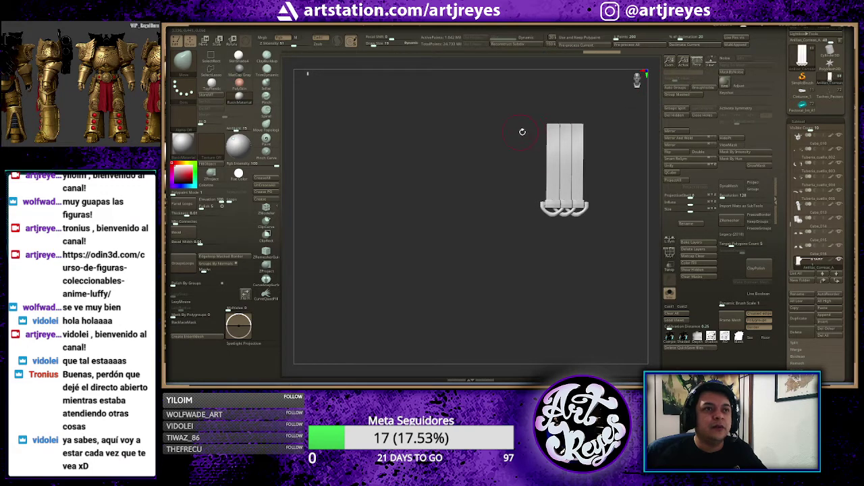
{"action": "key", "text": "f"}
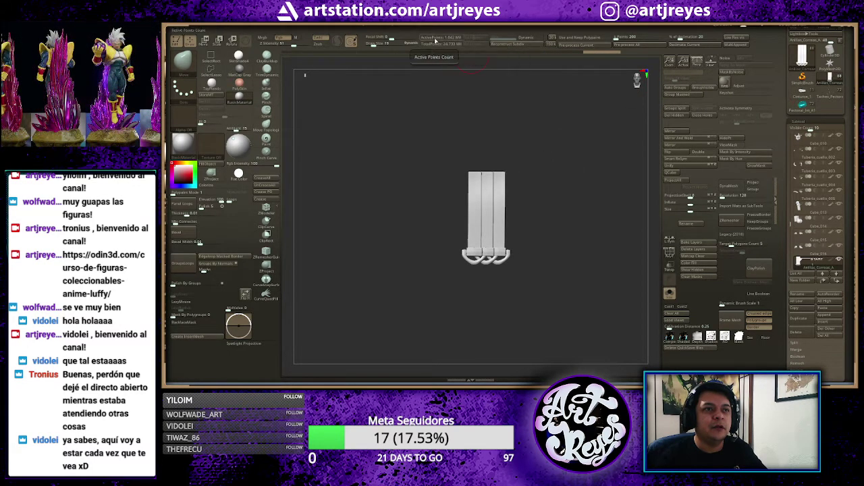
- Reconstruct Subdiv and return to top SDiv on both strap subtools, including Anillas_Correas_A1
{"action": "left_click", "coordinate": [500, 44]}
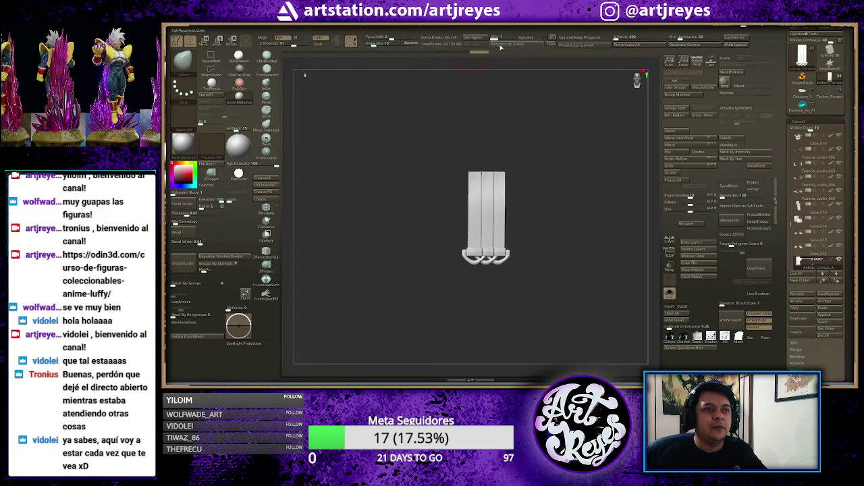
{"action": "left_click", "coordinate": [501, 45]}
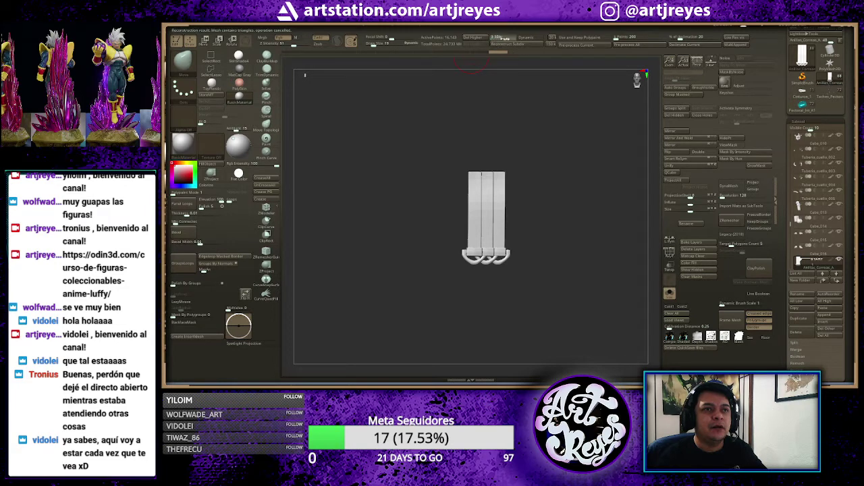
{"action": "left_click", "coordinate": [517, 38]}
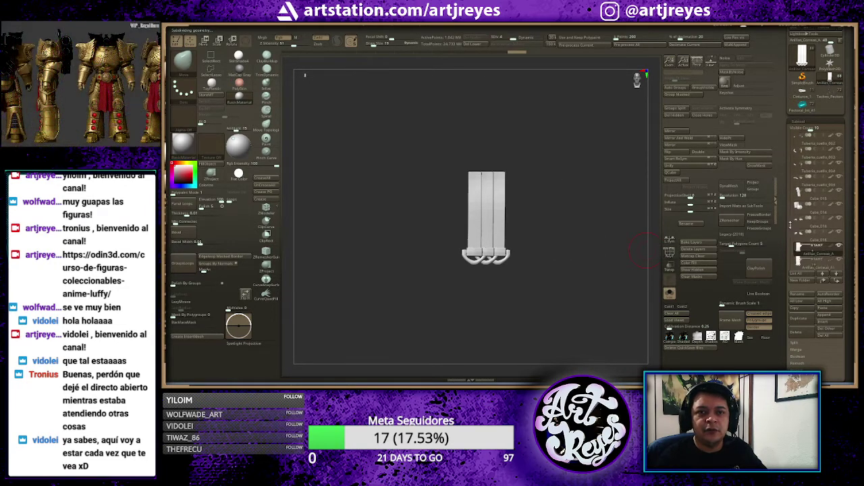
{"action": "scroll", "coordinate": [803, 230], "scroll_direction": "down", "scroll_amount": 2}
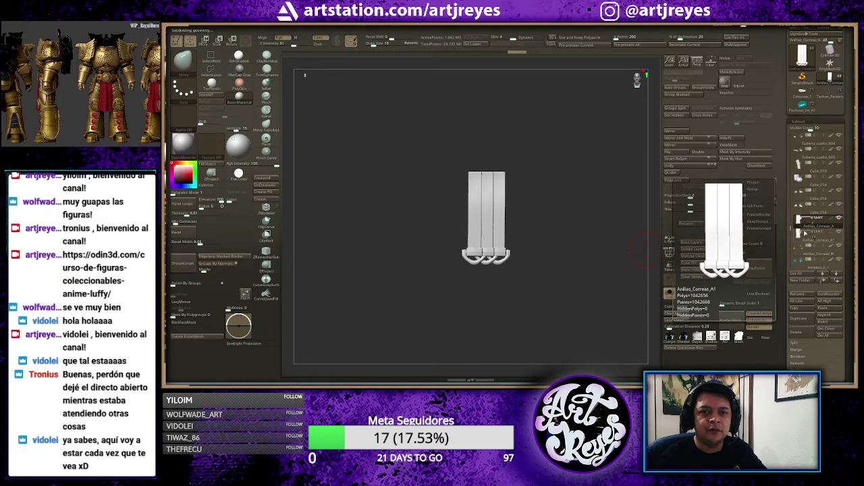
{"action": "left_click", "coordinate": [811, 238]}
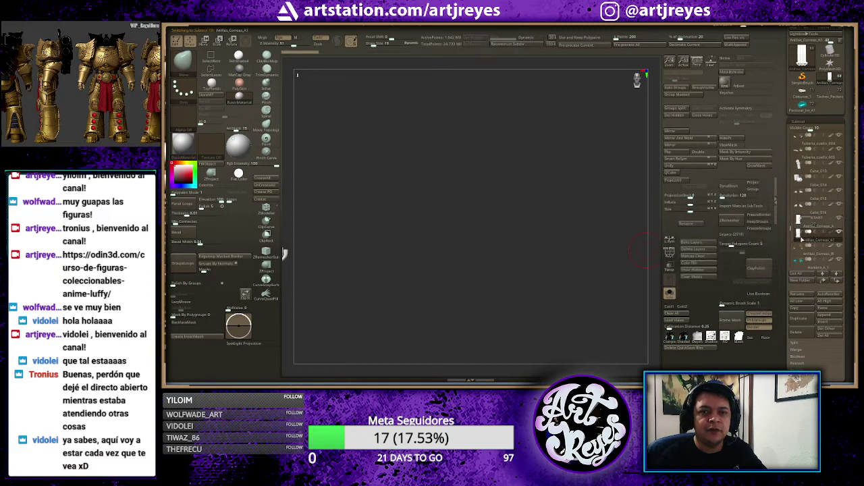
{"action": "left_click", "coordinate": [496, 42]}
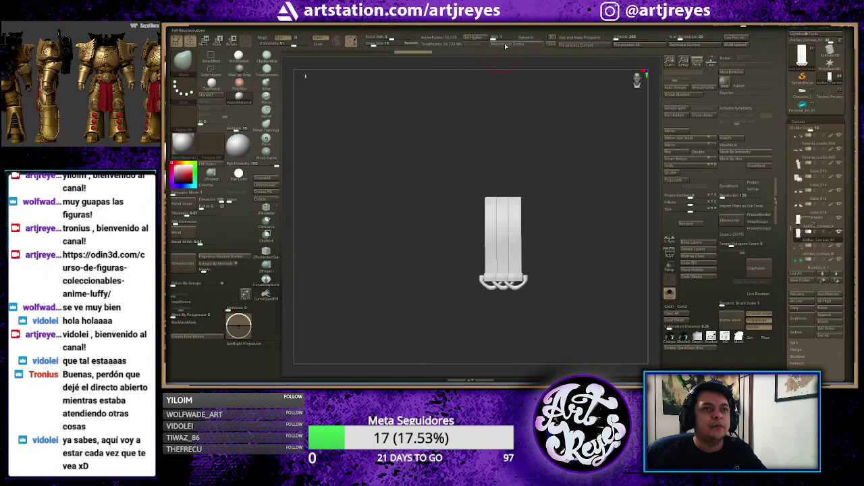
{"action": "left_click", "coordinate": [505, 44]}
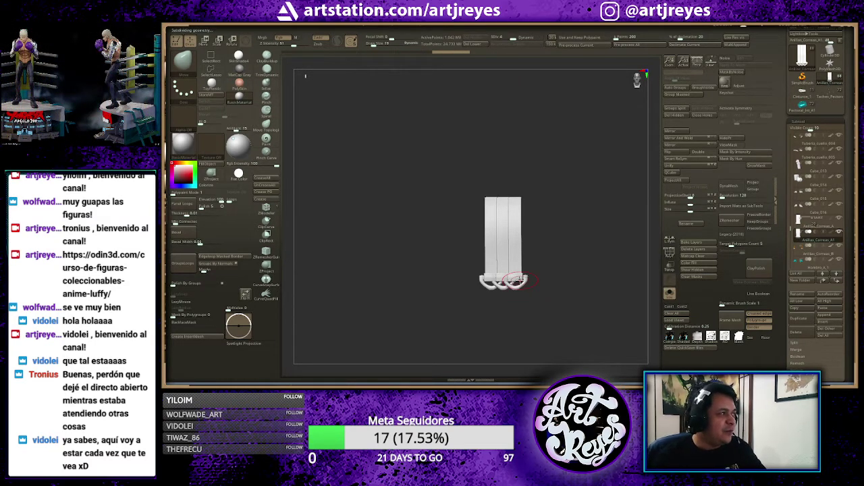
- Frame and orbit the light-grey strap to inspect its bands and ring loops from several angles
{"action": "mouse_move", "coordinate": [555, 230]}
{"action": "left_mouse_down"}
{"action": "mouse_move", "coordinate": [553, 196]}
{"action": "mouse_move", "coordinate": [579, 203]}
{"action": "mouse_move", "coordinate": [588, 222]}
{"action": "mouse_move", "coordinate": [571, 214]}
{"action": "left_mouse_up"}
{"action": "key", "text": "f"}
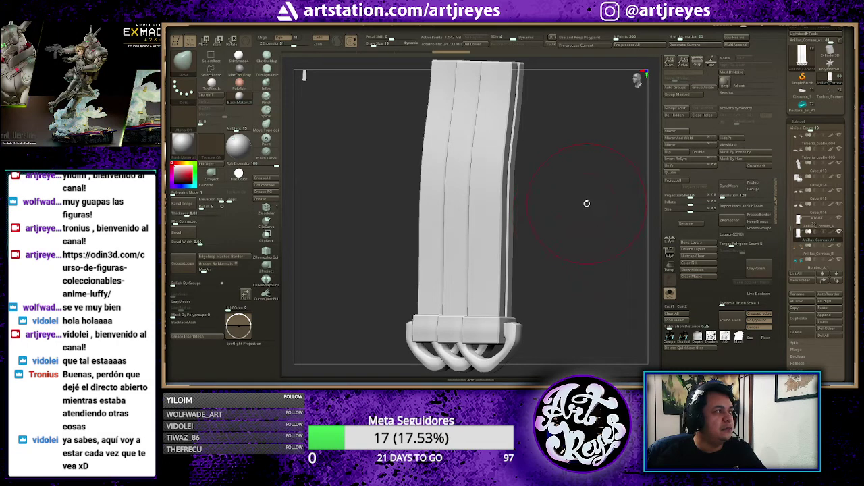
{"action": "mouse_move", "coordinate": [584, 204]}
{"action": "left_mouse_down"}
{"action": "mouse_move", "coordinate": [542, 211]}
{"action": "mouse_move", "coordinate": [593, 209]}
{"action": "mouse_move", "coordinate": [592, 263]}
{"action": "mouse_move", "coordinate": [582, 230]}
{"action": "mouse_move", "coordinate": [618, 230]}
{"action": "mouse_move", "coordinate": [585, 260]}
{"action": "mouse_move", "coordinate": [564, 205]}
{"action": "mouse_move", "coordinate": [604, 226]}
{"action": "left_mouse_up"}
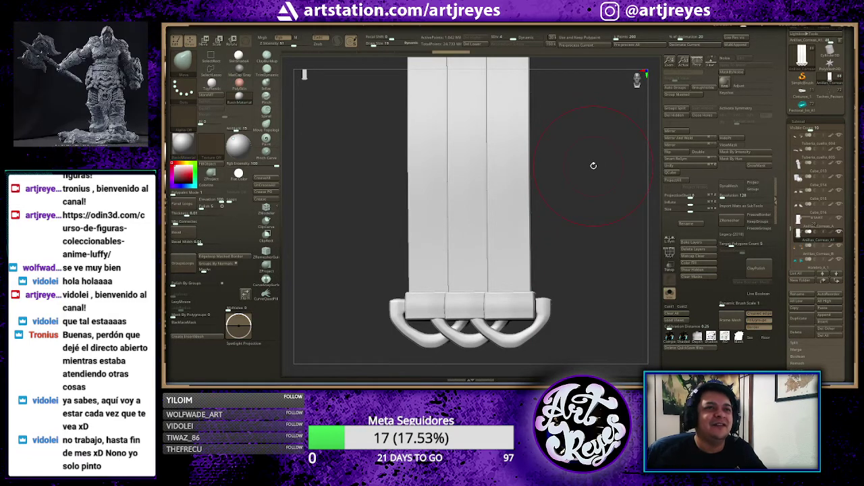
{"action": "left_click_drag", "start_coordinate": [577, 148], "coordinate": [590, 176]}
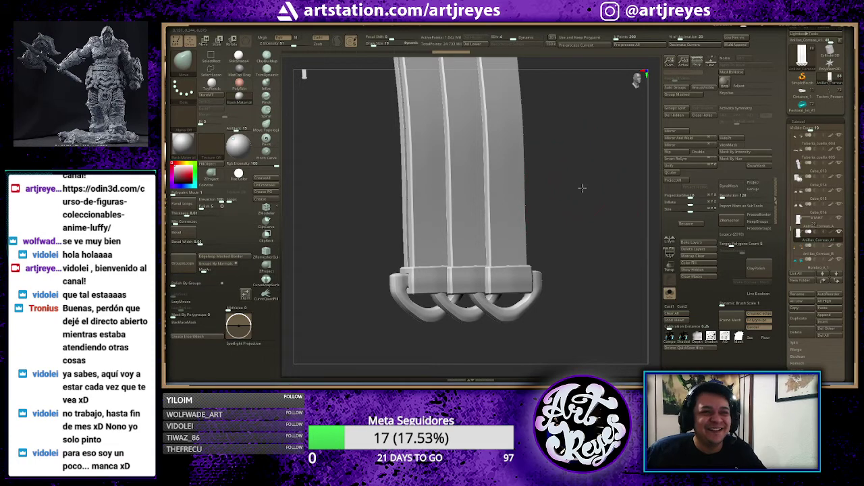
{"action": "left_click_drag", "start_coordinate": [578, 188], "coordinate": [574, 184], "text": "shift"}
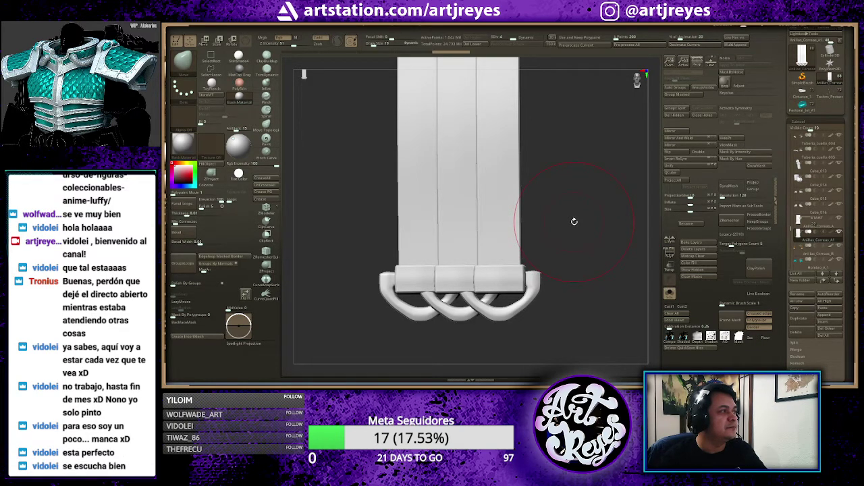
{"action": "mouse_move", "coordinate": [568, 195]}
{"action": "left_mouse_down"}
{"action": "mouse_move", "coordinate": [607, 191]}
{"action": "mouse_move", "coordinate": [599, 175]}
{"action": "mouse_move", "coordinate": [611, 173]}
{"action": "mouse_move", "coordinate": [513, 186]}
{"action": "mouse_move", "coordinate": [572, 197]}
{"action": "left_mouse_up"}
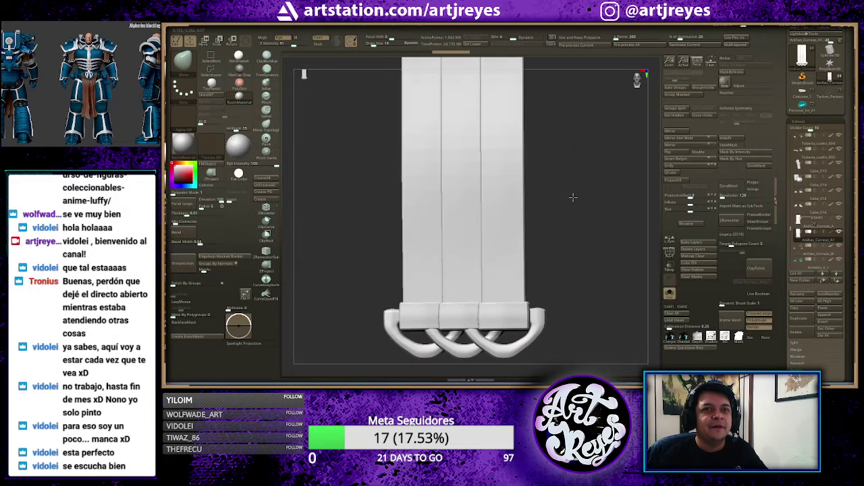
{"action": "left_click_drag", "start_coordinate": [575, 246], "coordinate": [575, 185], "text": "alt"}
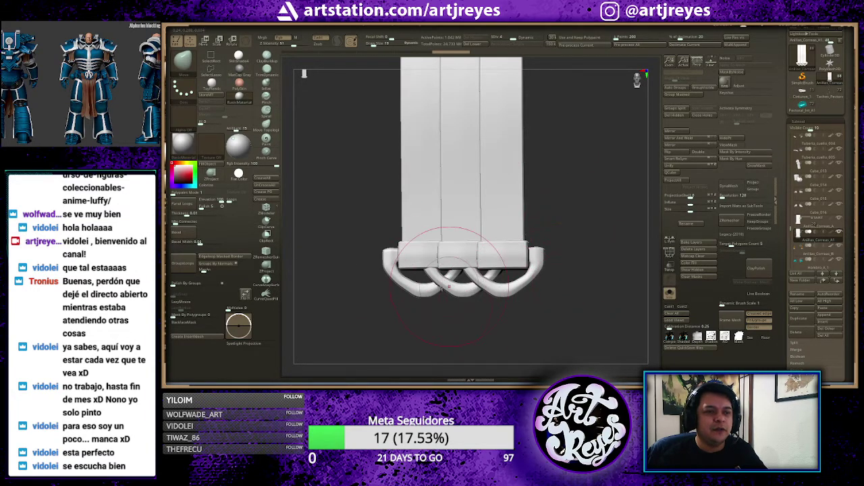
- Isolate, hide and reveal the ring pieces under the straps to test their visibility
{"action": "left_click", "coordinate": [539, 264], "text": "ctrl+shift"}
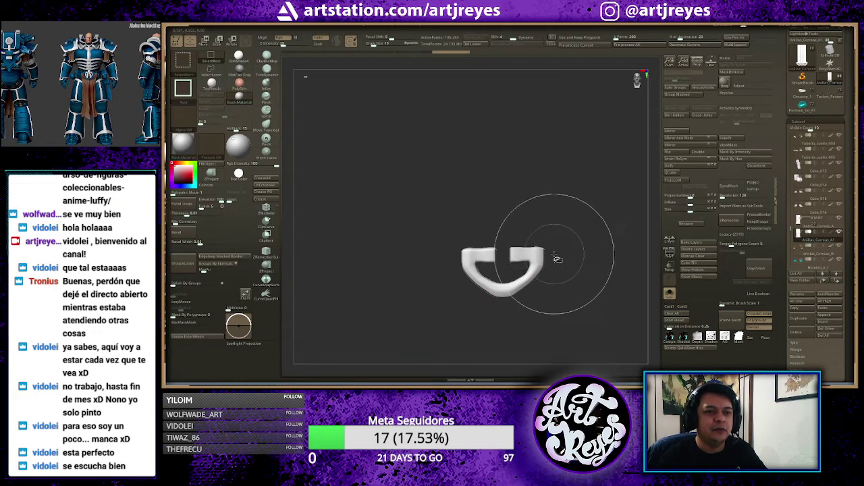
{"action": "left_click_drag", "start_coordinate": [555, 196], "coordinate": [596, 240], "text": "ctrl+shift"}
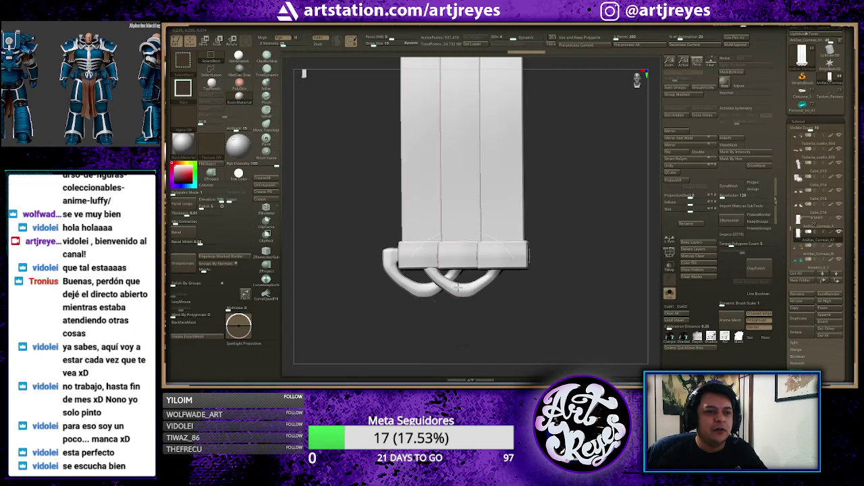
{"action": "left_click", "coordinate": [429, 295], "text": "ctrl+alt+shift"}
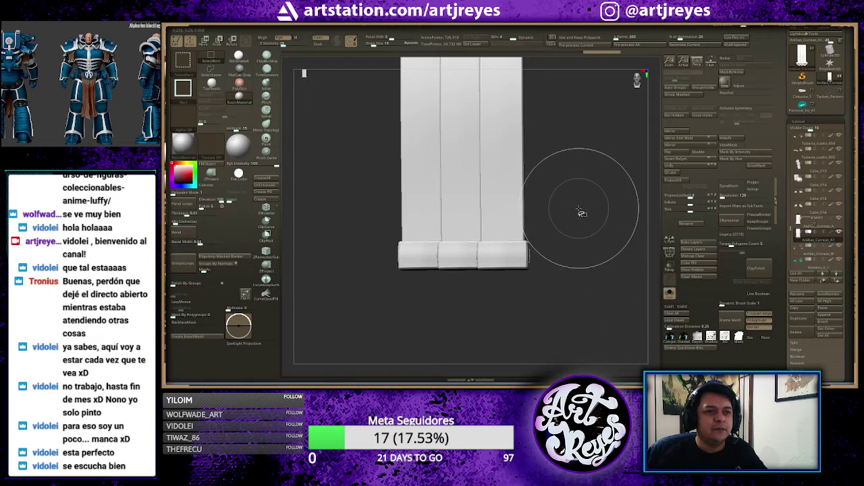
{"action": "left_click_drag", "start_coordinate": [581, 212], "coordinate": [608, 184], "text": "ctrl+shift"}
{"action": "left_click_drag", "start_coordinate": [579, 212], "coordinate": [608, 184], "text": "ctrl+shift"}
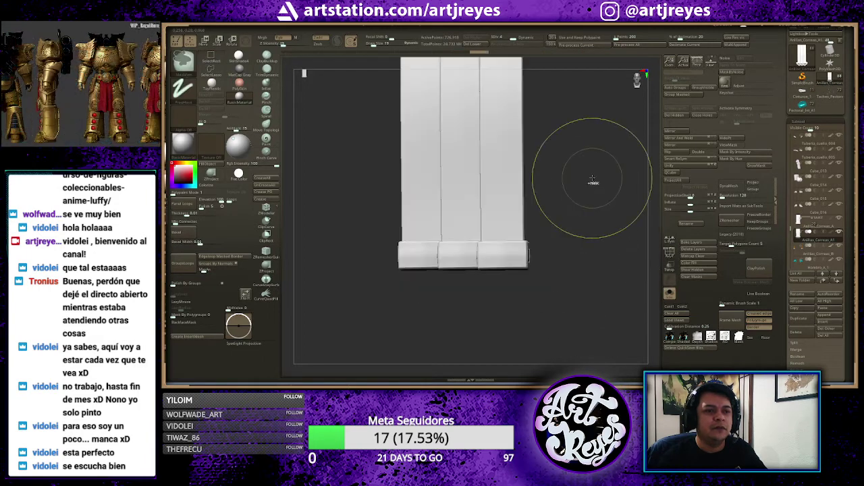
{"action": "left_click", "coordinate": [603, 249], "text": "ctrl+shift"}
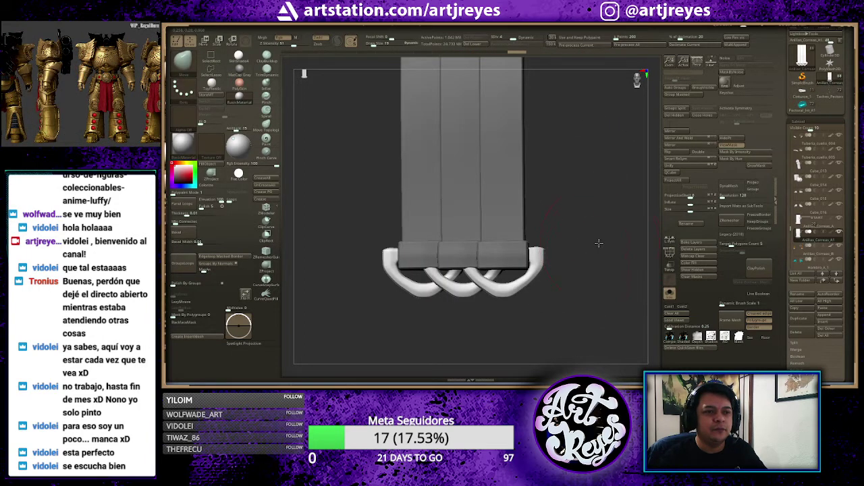
{"action": "mouse_move", "coordinate": [598, 242]}
{"action": "left_mouse_down"}
{"action": "mouse_move", "coordinate": [517, 241]}
{"action": "mouse_move", "coordinate": [527, 239]}
{"action": "mouse_move", "coordinate": [595, 243]}
{"action": "mouse_move", "coordinate": [516, 252]}
{"action": "mouse_move", "coordinate": [588, 243]}
{"action": "left_mouse_up"}
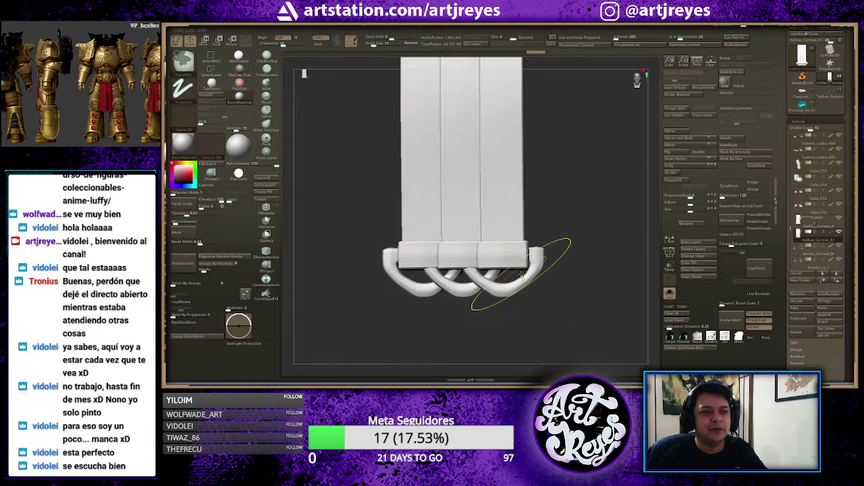
- Hide the loops, Split Hidden them into a new subtool, and show the whole framed figure
{"action": "left_click", "coordinate": [514, 283], "text": "ctrl+shift"}
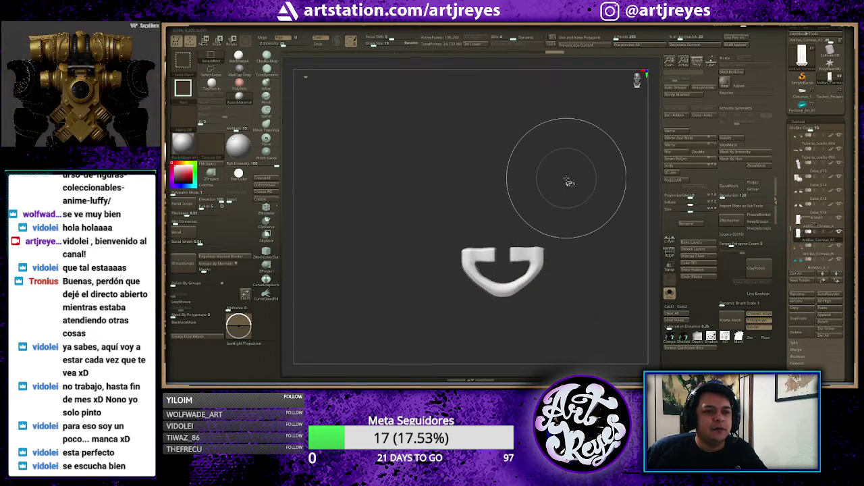
{"action": "left_click_drag", "start_coordinate": [567, 179], "coordinate": [587, 209], "text": "ctrl+shift"}
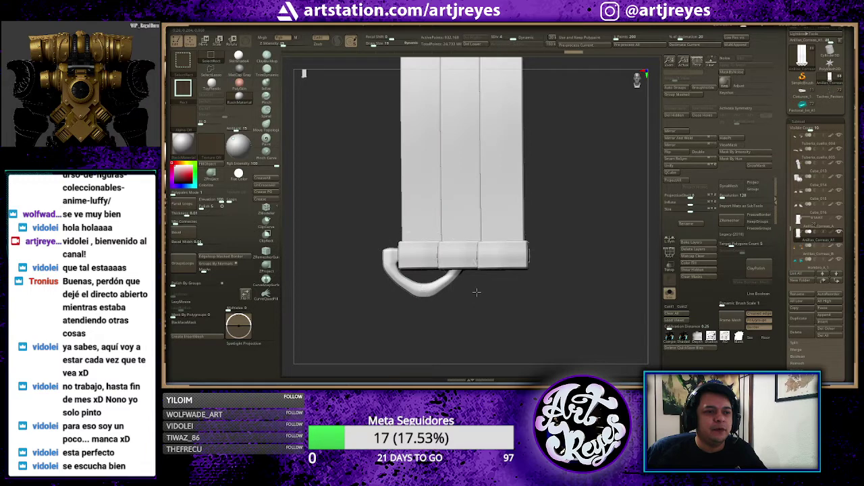
{"action": "key", "text": "ctrl+z"}
{"action": "mouse_move", "coordinate": [556, 211]}
{"action": "left_mouse_down"}
{"action": "mouse_move", "coordinate": [540, 214]}
{"action": "mouse_move", "coordinate": [593, 216]}
{"action": "left_mouse_up"}
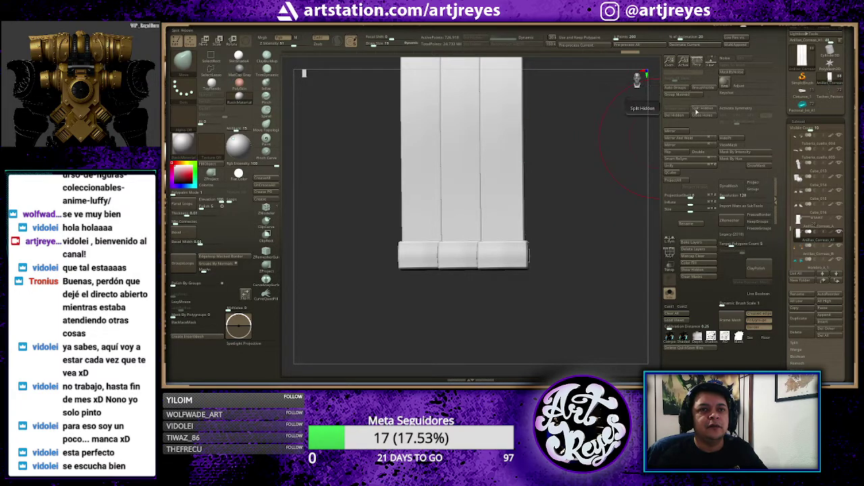
{"action": "left_click", "coordinate": [696, 112]}
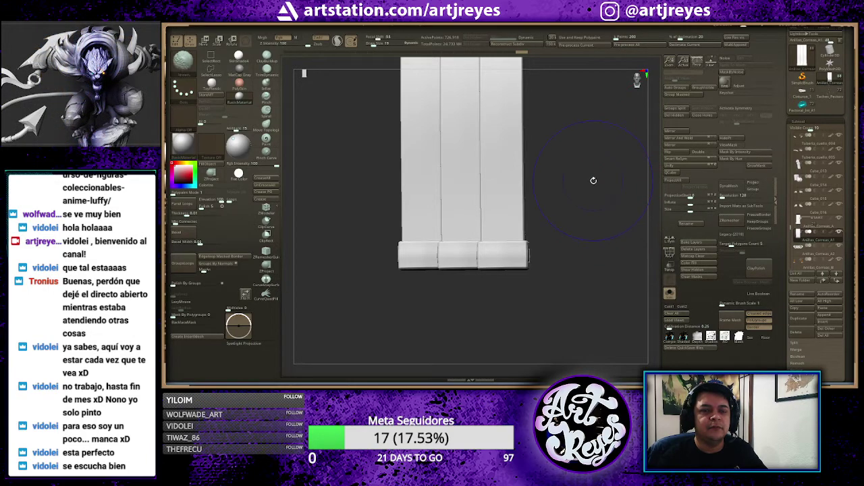
{"action": "key", "text": "ctrl+shift+s"}
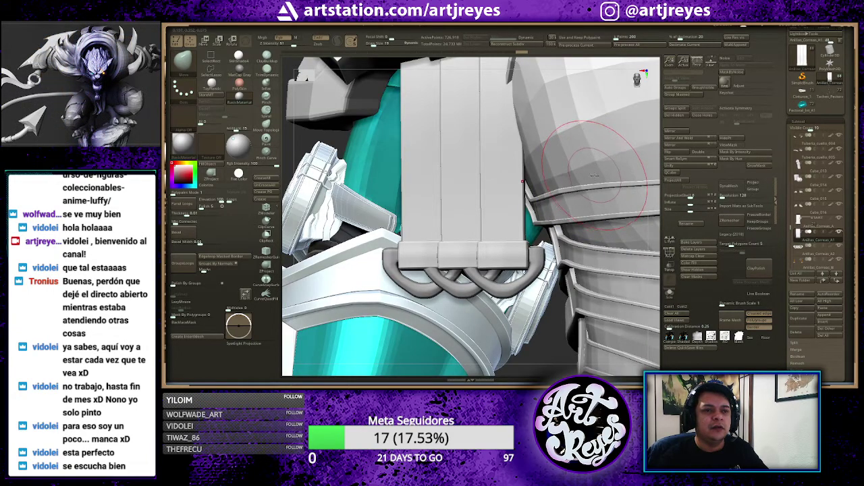
{"action": "key", "text": "f"}
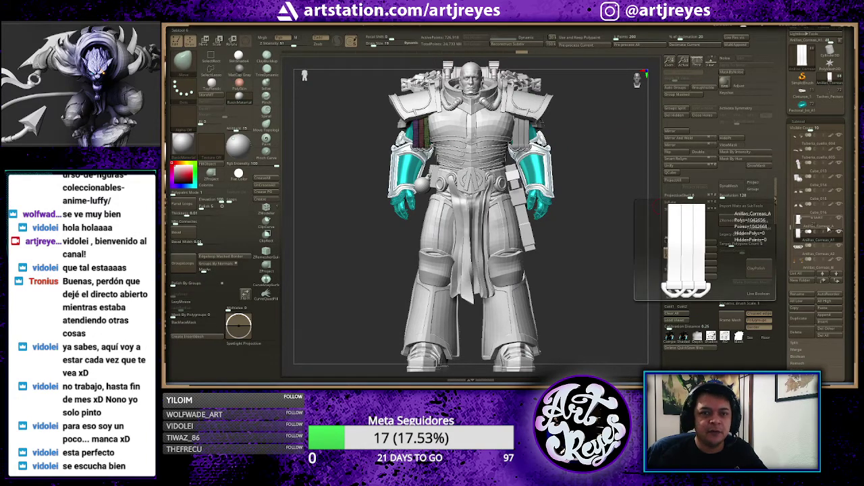
- Select Anillas_Correas, Solo and frame it, subdivide, and hide its hook pieces
{"action": "left_click", "coordinate": [829, 230]}
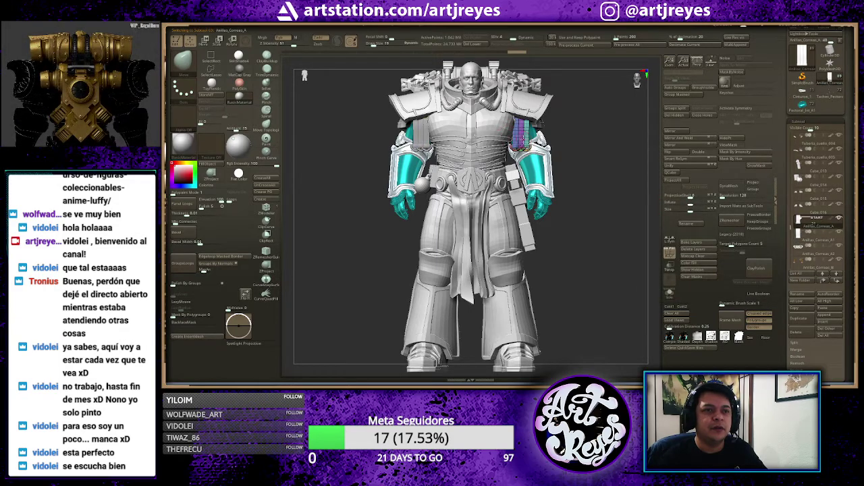
{"action": "key", "text": "ctrl+shift+s"}
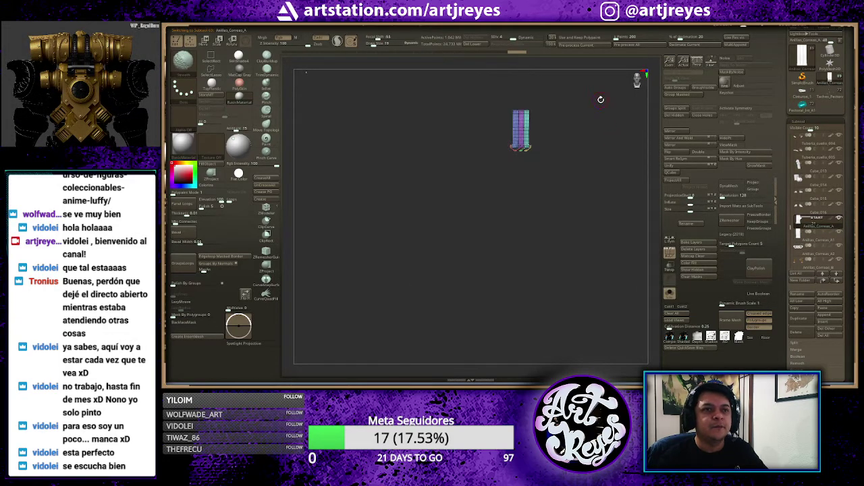
{"action": "key", "text": "f"}
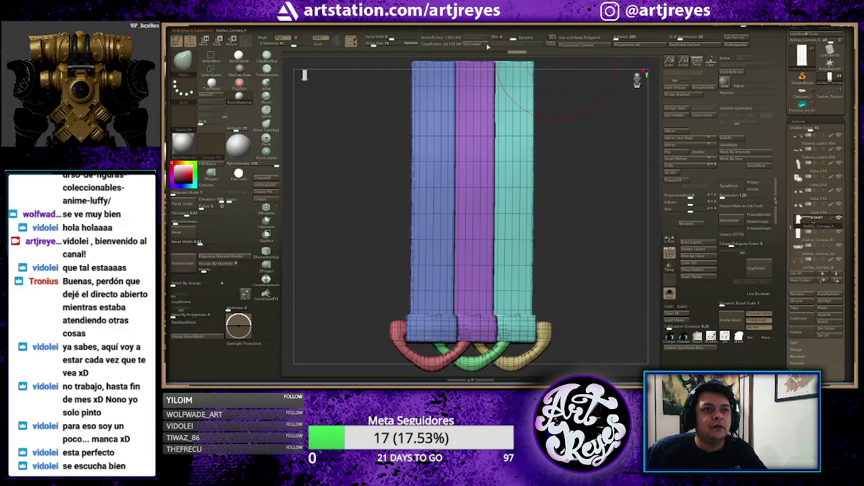
{"action": "key", "text": "ctrl+d"}
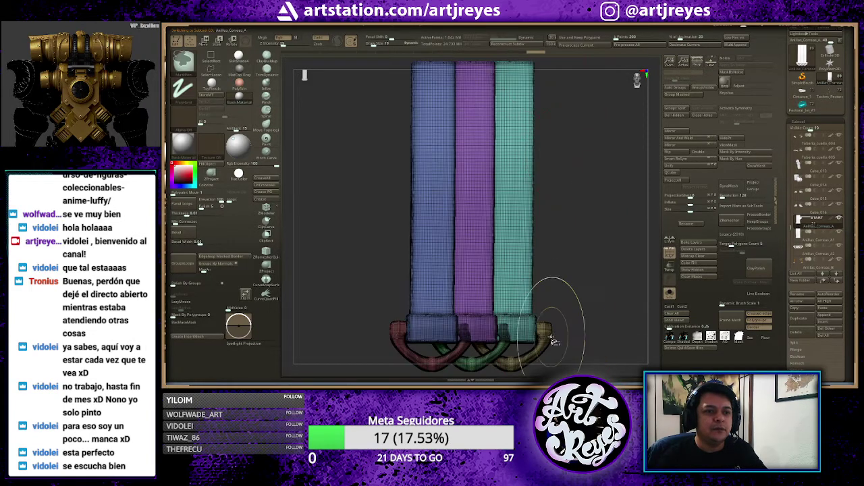
{"action": "left_click", "coordinate": [547, 335], "text": "ctrl+shift"}
{"action": "left_click", "coordinate": [435, 360], "text": "ctrl+shift"}
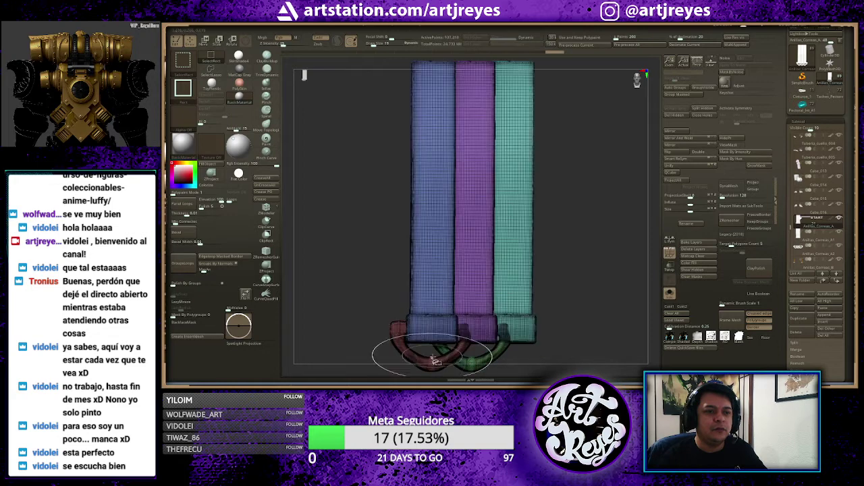
{"action": "left_click", "coordinate": [453, 357], "text": "ctrl+alt+shift"}
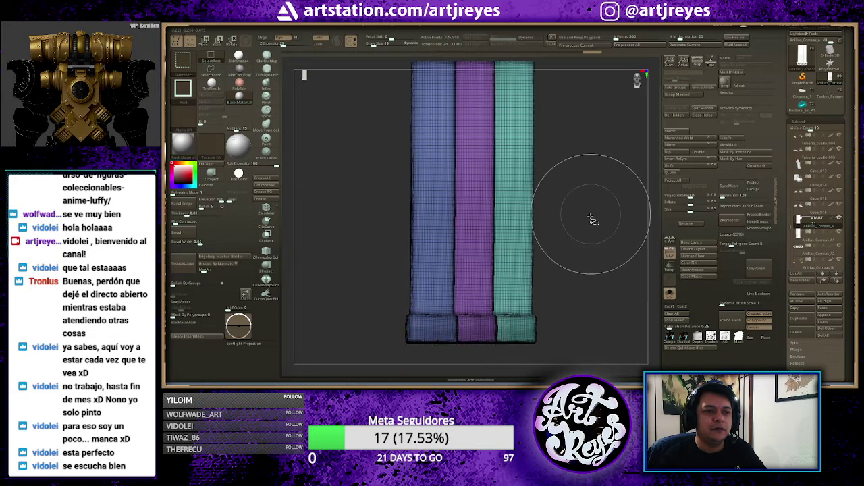
- Step down through the strap's subdivision levels and back to the highest
{"action": "left_click", "coordinate": [494, 45]}
{"action": "left_click", "coordinate": [497, 46]}
{"action": "left_click", "coordinate": [497, 45]}
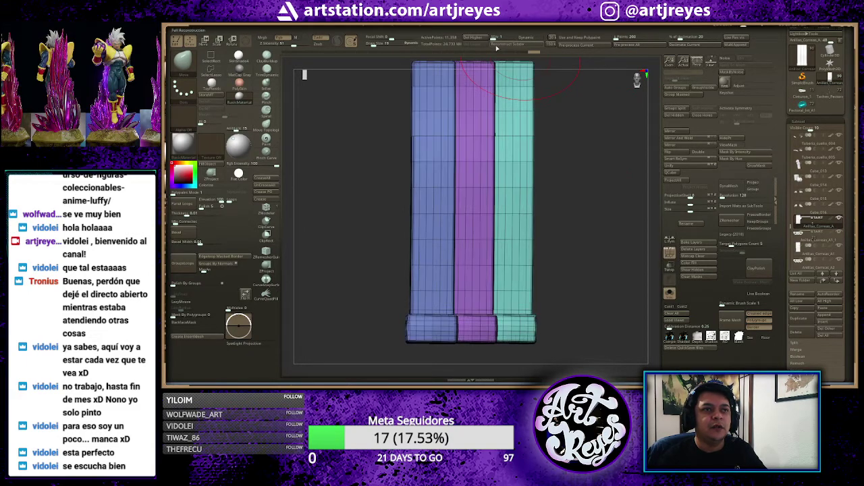
{"action": "key", "text": "d"}
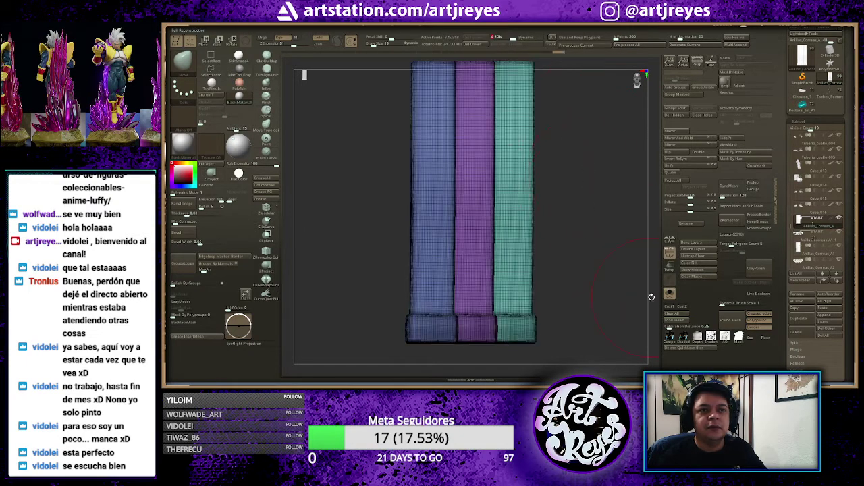
- Move to the ring-loop subtool, subdivide it, turn off PolyF, frame it and open Surface Noise
{"action": "key", "text": "Down"}
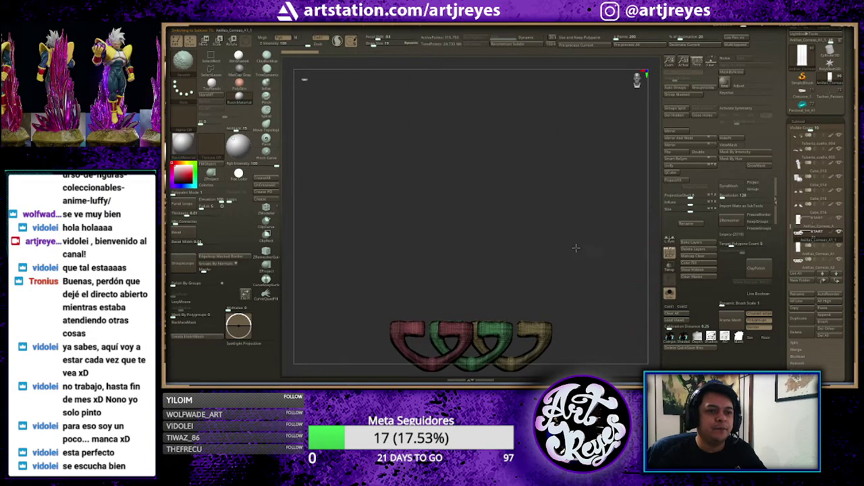
{"action": "left_click_drag", "start_coordinate": [569, 211], "coordinate": [568, 173], "text": "alt"}
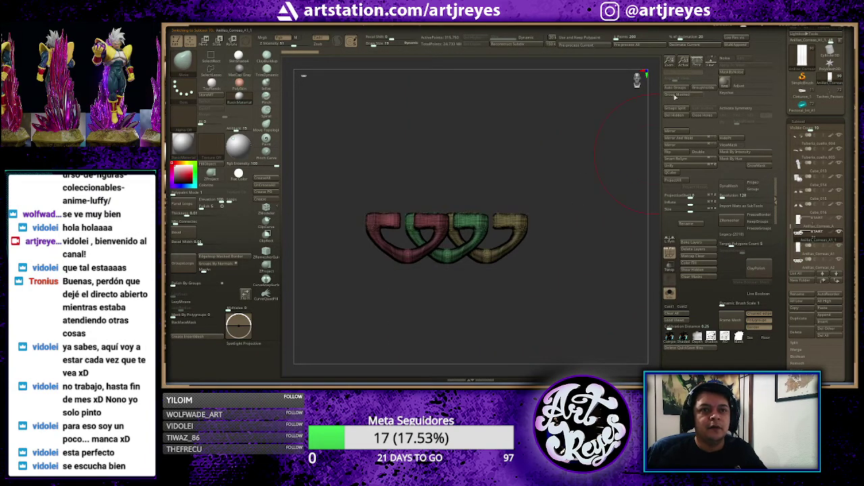
{"action": "left_click", "coordinate": [506, 43]}
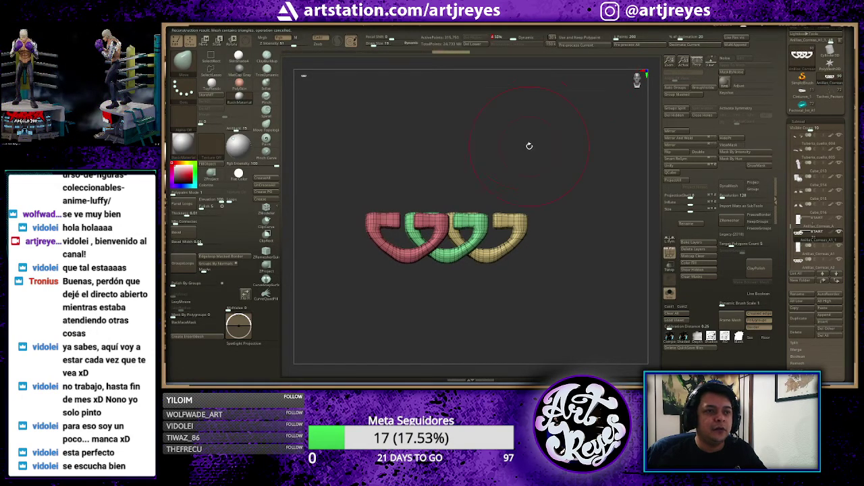
{"action": "key", "text": "shift+f"}
{"action": "left_click_drag", "start_coordinate": [529, 145], "coordinate": [575, 196]}
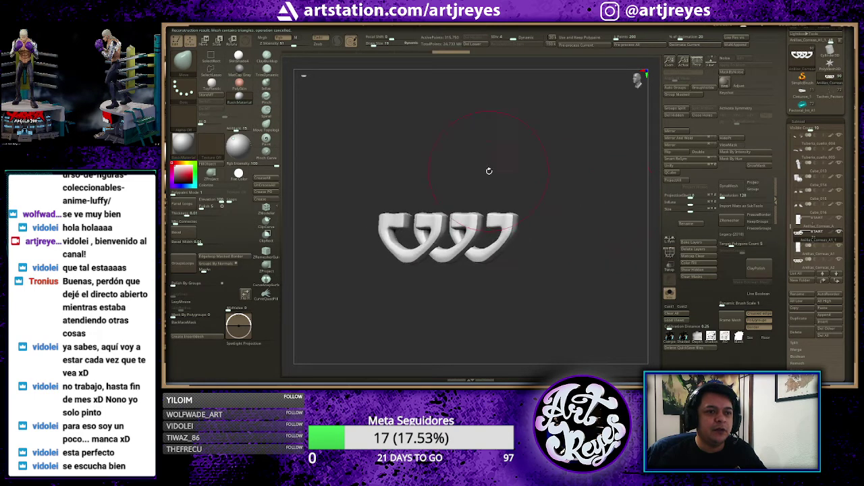
{"action": "key", "text": "f"}
{"action": "mouse_move", "coordinate": [529, 119]}
{"action": "left_mouse_down"}
{"action": "mouse_move", "coordinate": [522, 125]}
{"action": "mouse_move", "coordinate": [580, 135]}
{"action": "left_mouse_up"}
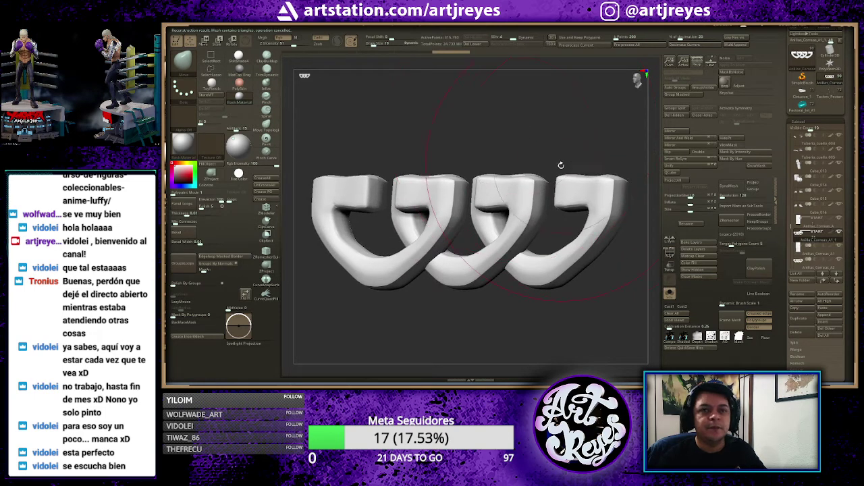
{"action": "left_click", "coordinate": [733, 60]}
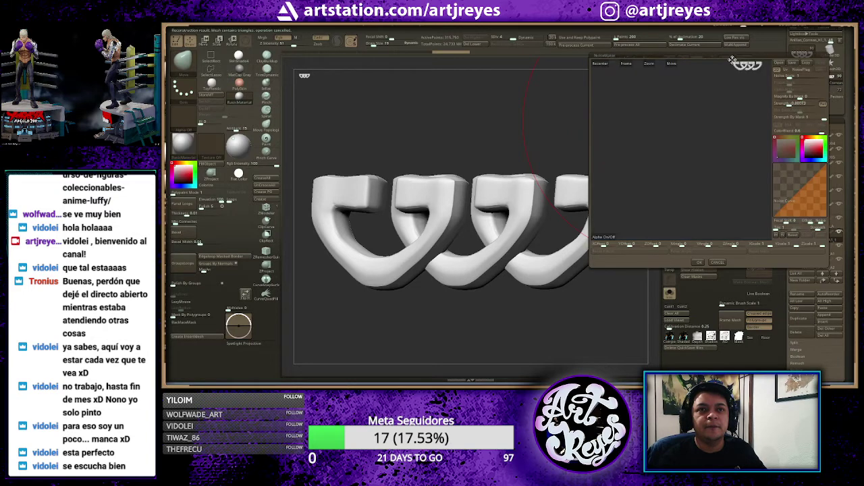
- Preview the loops in NoiseMaker, close it without noise, and add a new layer
{"action": "left_click", "coordinate": [627, 64]}
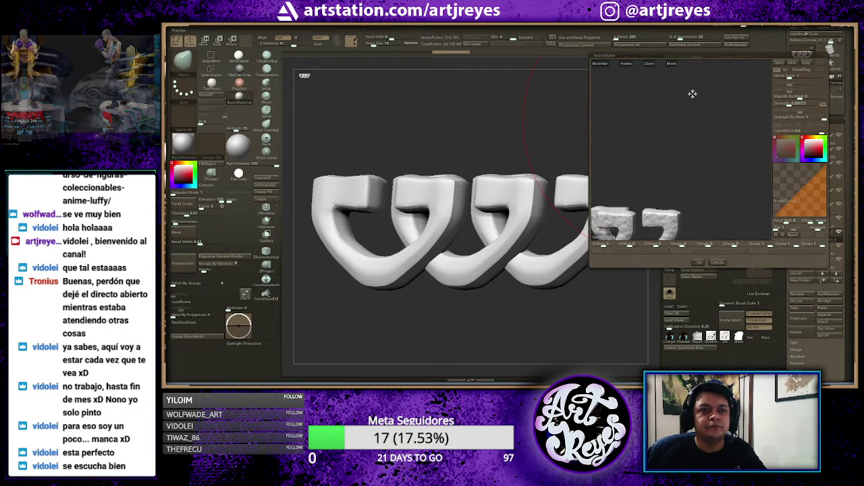
{"action": "left_click", "coordinate": [628, 64]}
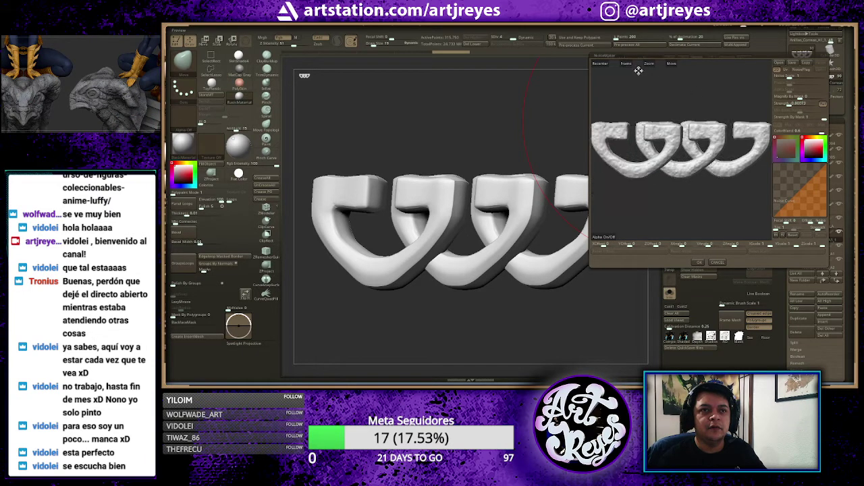
{"action": "left_click", "coordinate": [711, 263]}
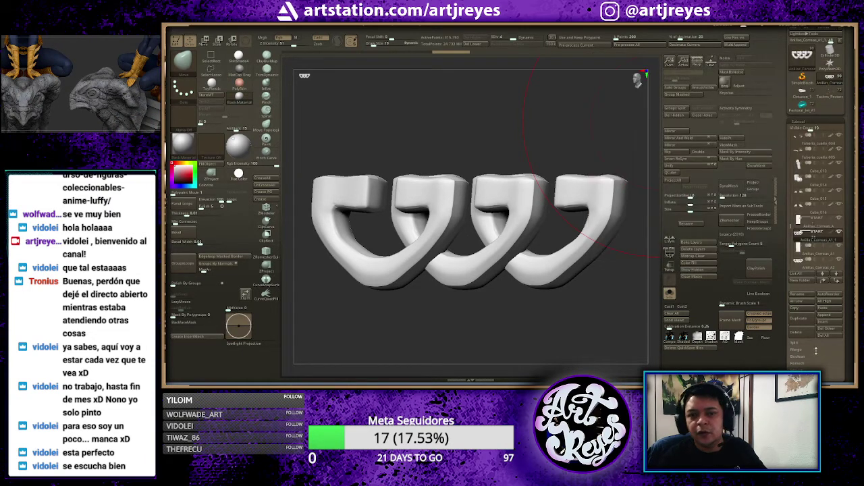
{"action": "scroll", "coordinate": [792, 305], "scroll_direction": "down", "scroll_amount": 3}
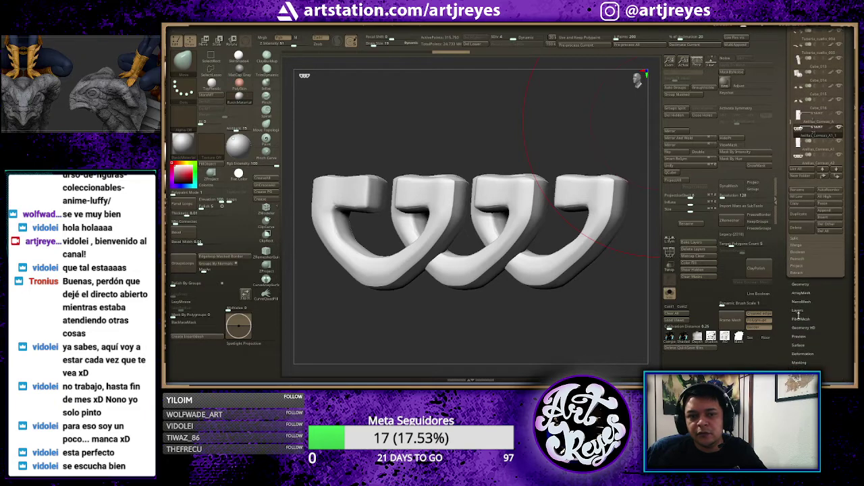
{"action": "left_click", "coordinate": [799, 309]}
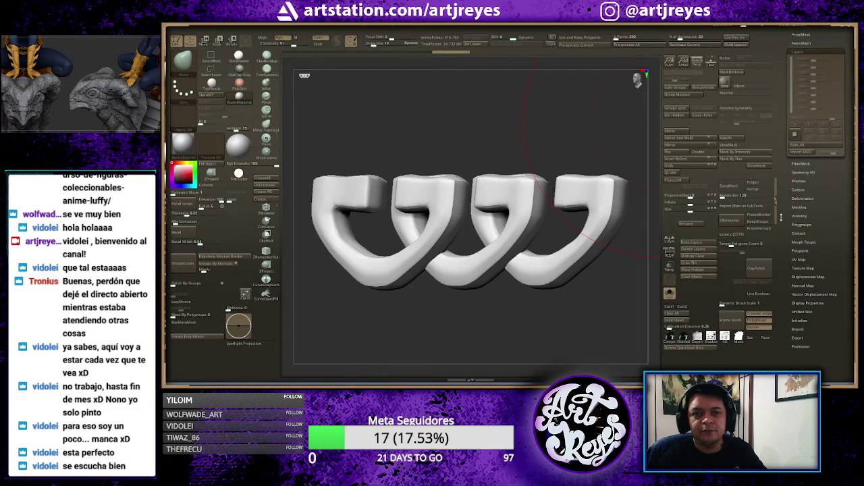
{"action": "left_click", "coordinate": [794, 134]}
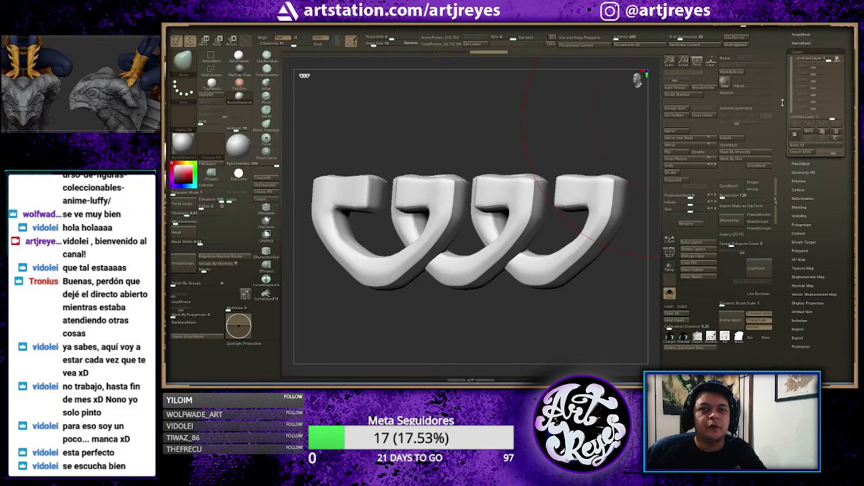
{"action": "scroll", "coordinate": [786, 90], "scroll_direction": "up", "scroll_amount": 2}
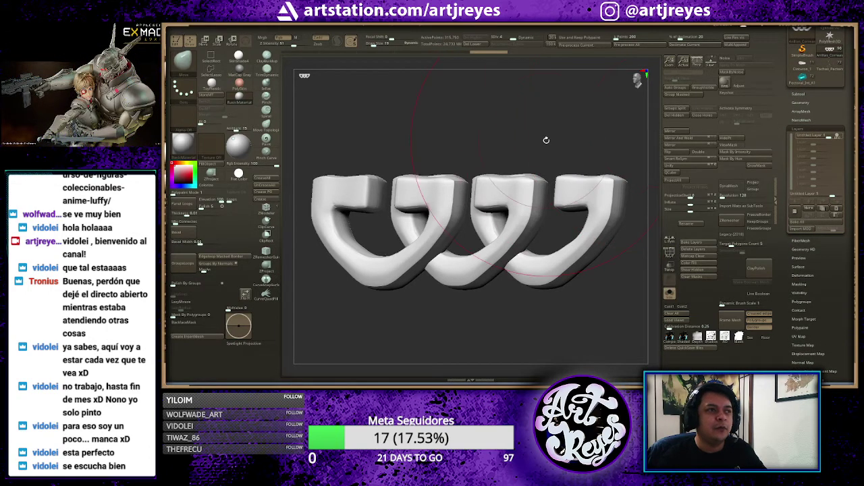
- Test a brush stroke, delete that layer, subdivide to about 1.262 million polygons, and add a fresh layer
{"action": "key", "text": "space"}
{"action": "left_click_drag", "start_coordinate": [542, 140], "coordinate": [538, 141]}
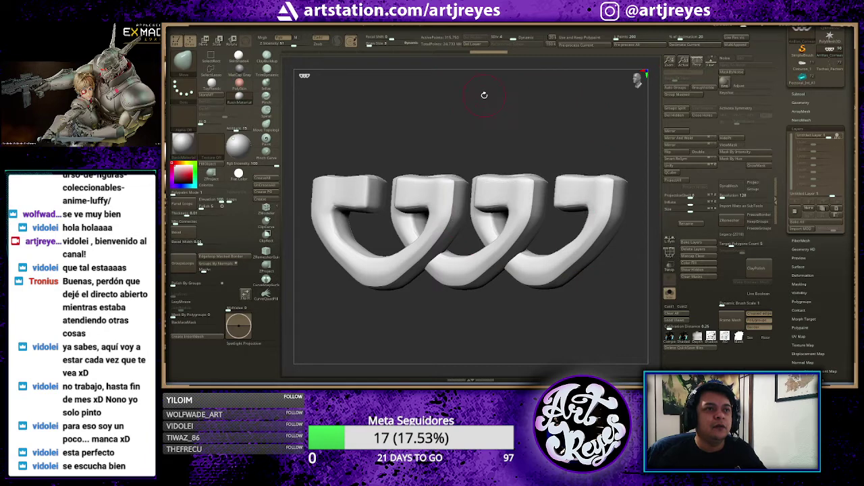
{"action": "left_click", "coordinate": [520, 127]}
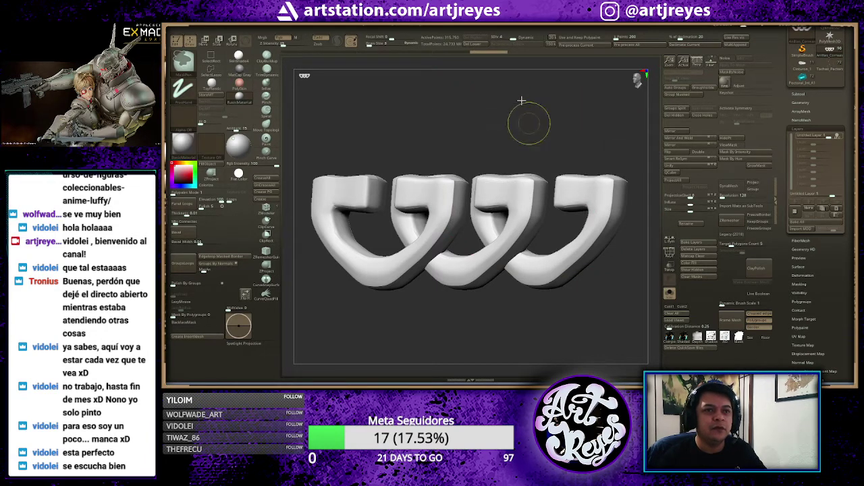
{"action": "left_click", "coordinate": [838, 210]}
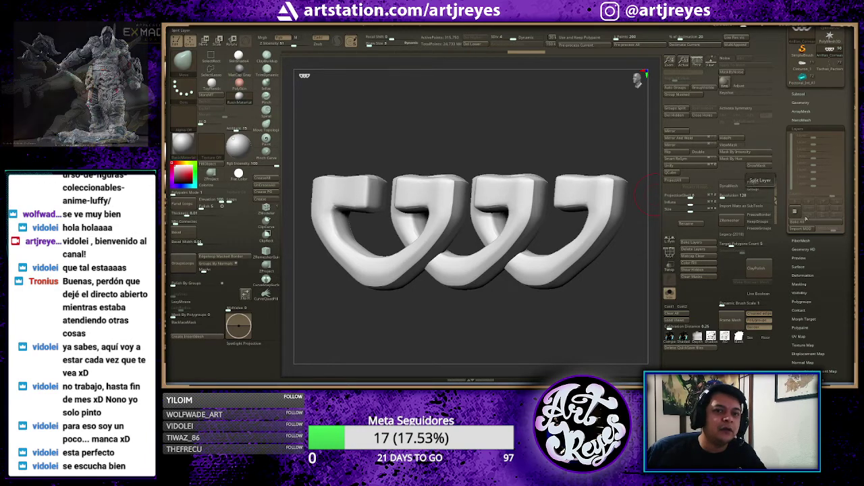
{"action": "key", "text": "ctrl+d"}
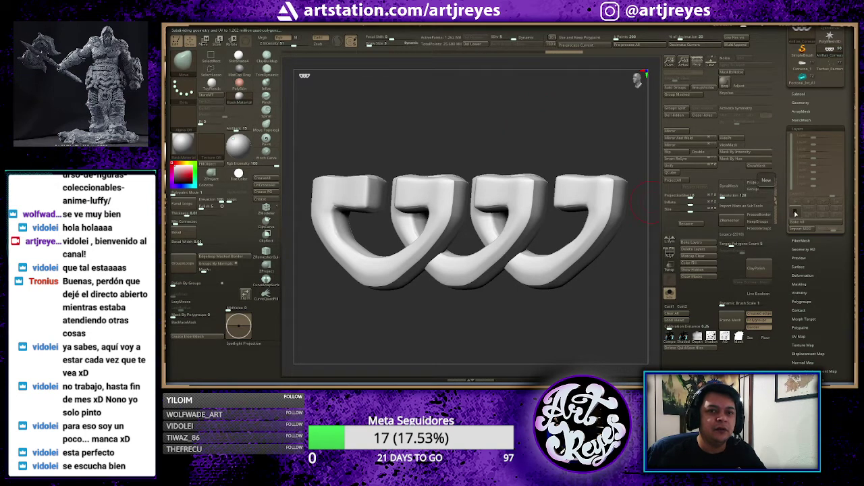
{"action": "left_click", "coordinate": [795, 213]}
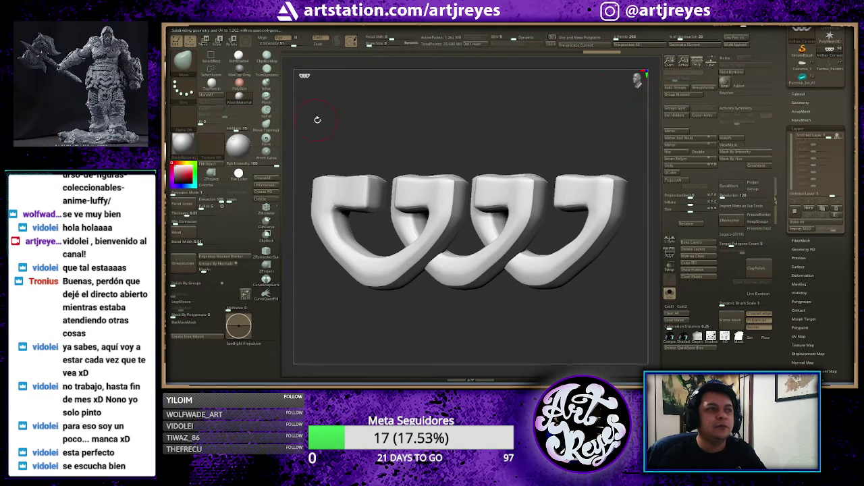
- Store a morph target, then open NoiseMaker, toggle UV/3D and enable Strength By Mask
{"action": "left_click", "coordinate": [214, 98]}
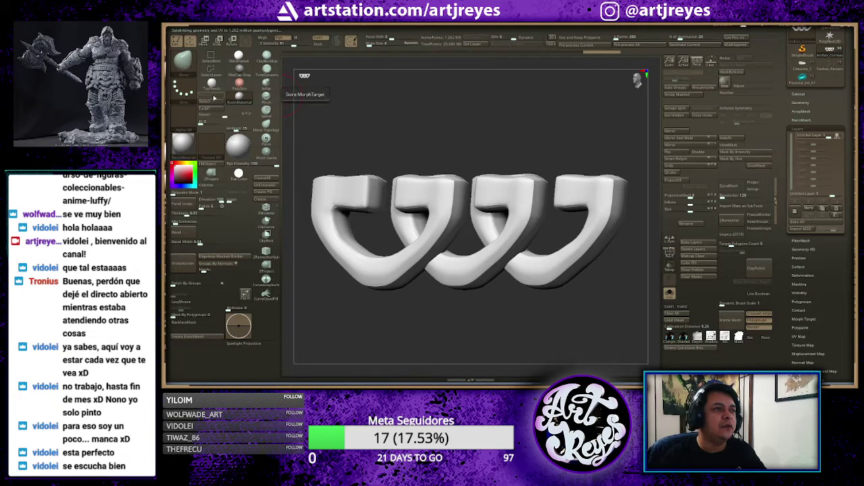
{"action": "left_click", "coordinate": [723, 60]}
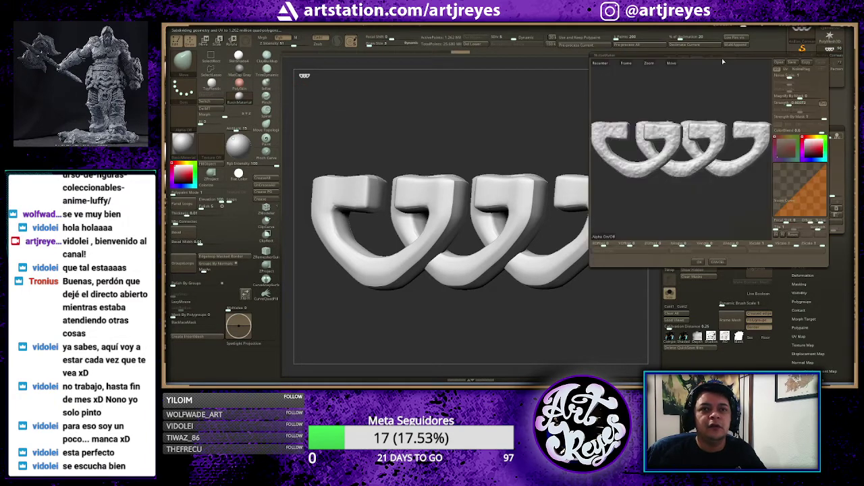
{"action": "left_click_drag", "start_coordinate": [730, 100], "coordinate": [727, 99]}
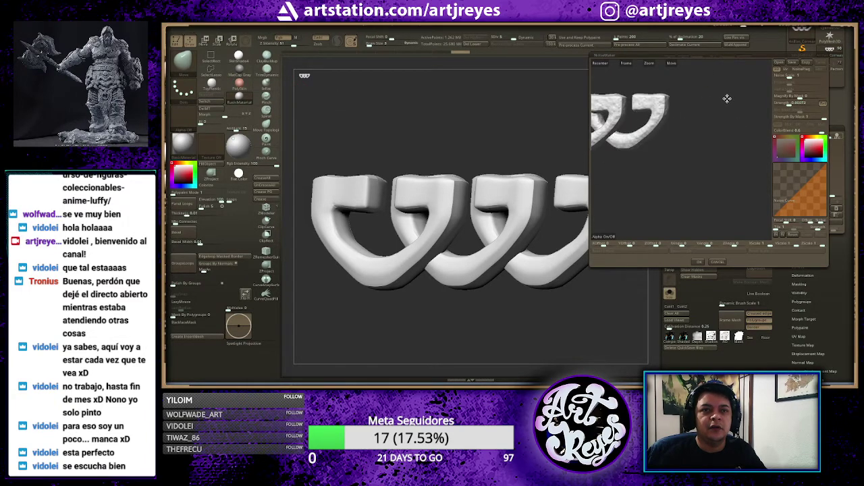
{"action": "left_click", "coordinate": [788, 72]}
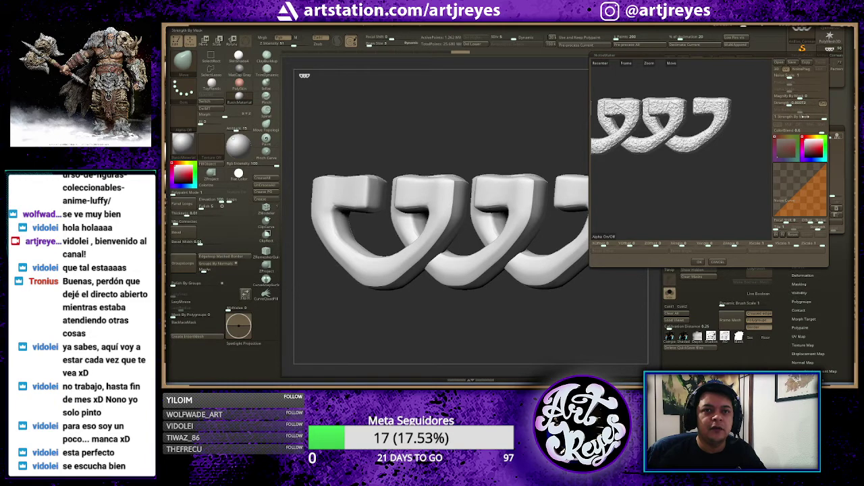
{"action": "left_click", "coordinate": [801, 116]}
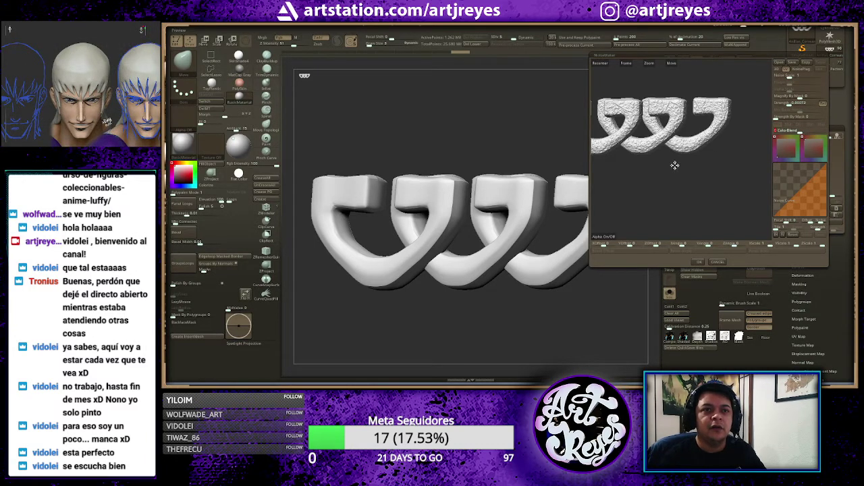
- Set noise Strength to 0 then raise it slightly, adjust Noise Scale, and load a saved noise preset
{"action": "left_click_drag", "start_coordinate": [675, 163], "coordinate": [681, 168]}
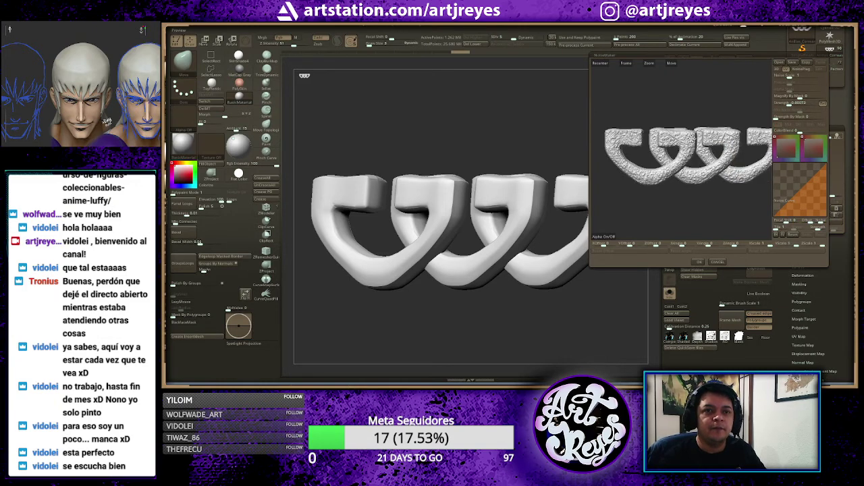
{"action": "mouse_move", "coordinate": [685, 103]}
{"action": "left_mouse_down"}
{"action": "mouse_move", "coordinate": [726, 131]}
{"action": "mouse_move", "coordinate": [704, 129]}
{"action": "left_mouse_up"}
{"action": "mouse_move", "coordinate": [707, 87]}
{"action": "left_mouse_down"}
{"action": "mouse_move", "coordinate": [671, 106]}
{"action": "mouse_move", "coordinate": [669, 95]}
{"action": "mouse_move", "coordinate": [679, 94]}
{"action": "left_mouse_up"}
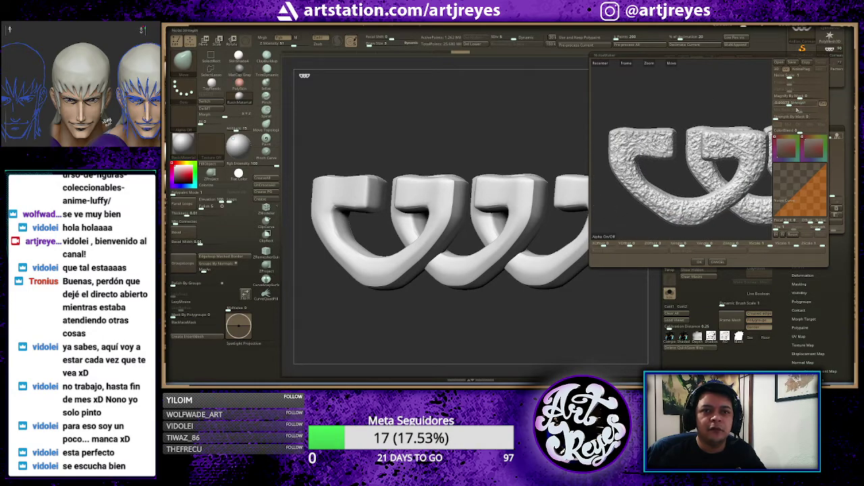
{"action": "left_click", "coordinate": [790, 103]}
{"action": "type", "text": "0"}
{"action": "key", "text": "Return"}
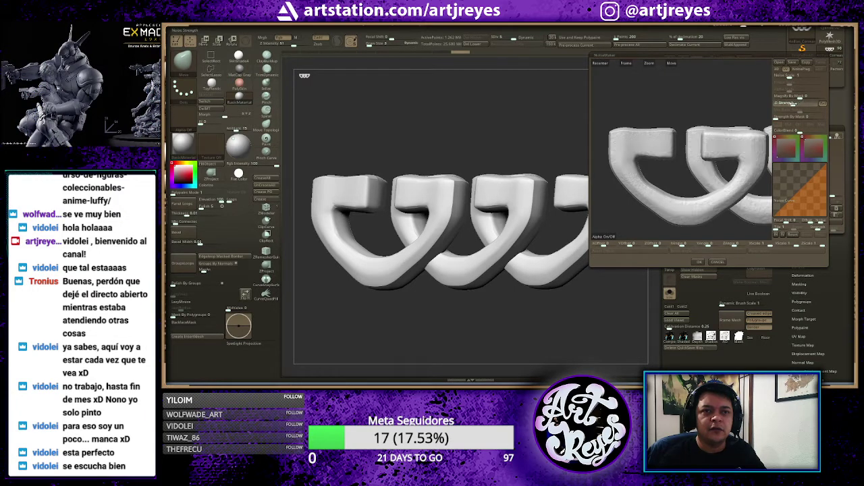
{"action": "left_click", "coordinate": [788, 103]}
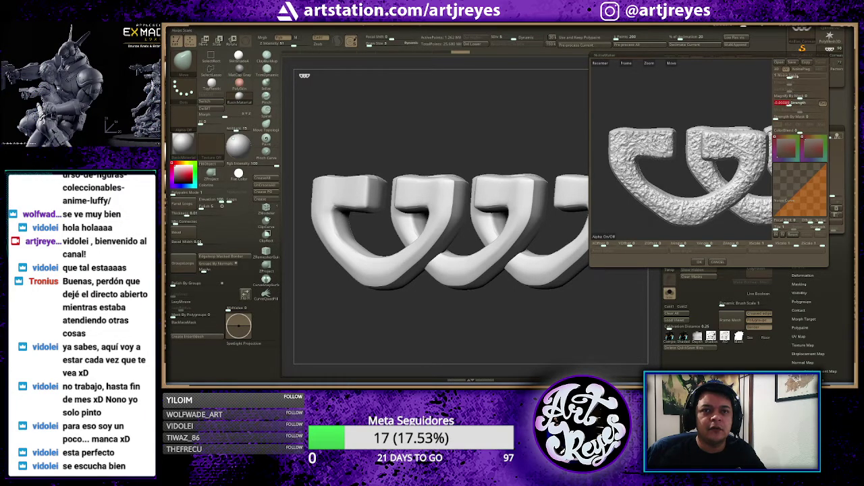
{"action": "mouse_move", "coordinate": [789, 75]}
{"action": "left_mouse_down"}
{"action": "mouse_move", "coordinate": [781, 75]}
{"action": "mouse_move", "coordinate": [787, 77]}
{"action": "left_mouse_up"}
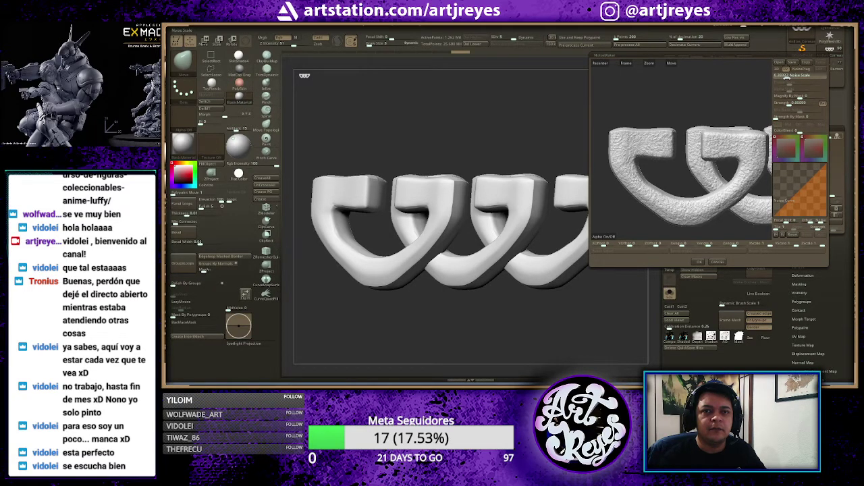
{"action": "left_click", "coordinate": [787, 76]}
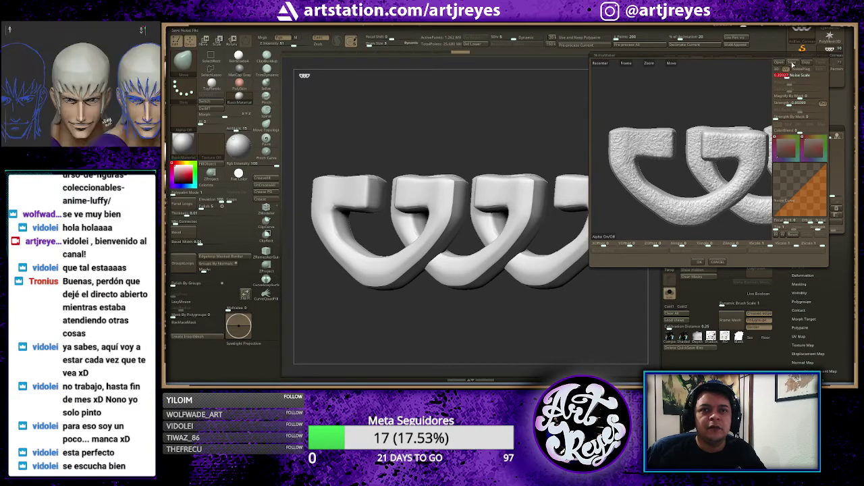
{"action": "left_click", "coordinate": [782, 63]}
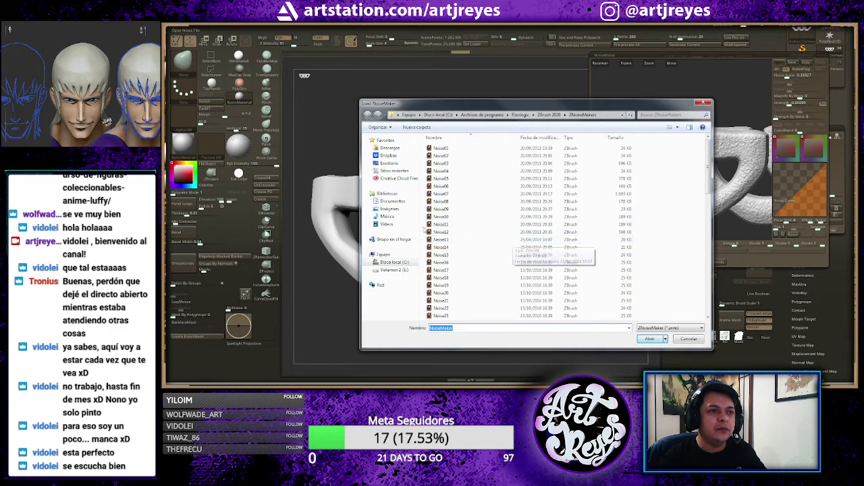
- Load the NoiseMaker_TextMetal_01 noise preset from the project's 1_Modelado folder
{"action": "left_click", "coordinate": [394, 269]}
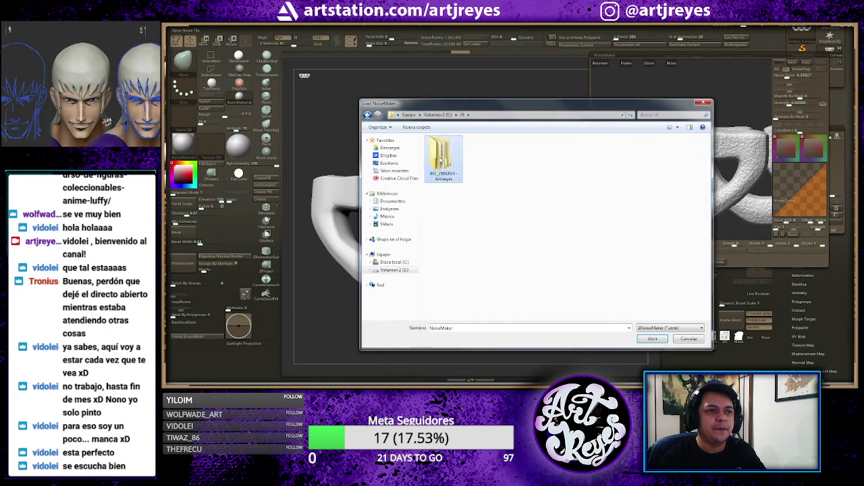
{"action": "double_click", "coordinate": [440, 160]}
{"action": "double_click", "coordinate": [449, 148]}
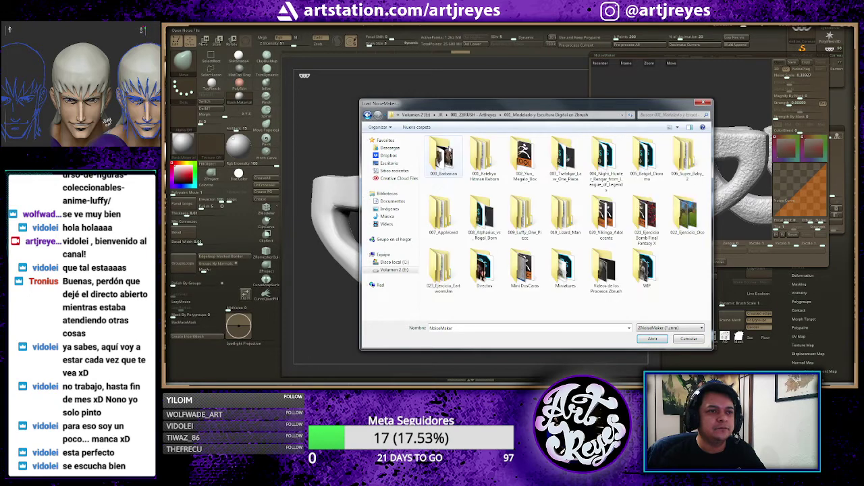
{"action": "double_click", "coordinate": [484, 217]}
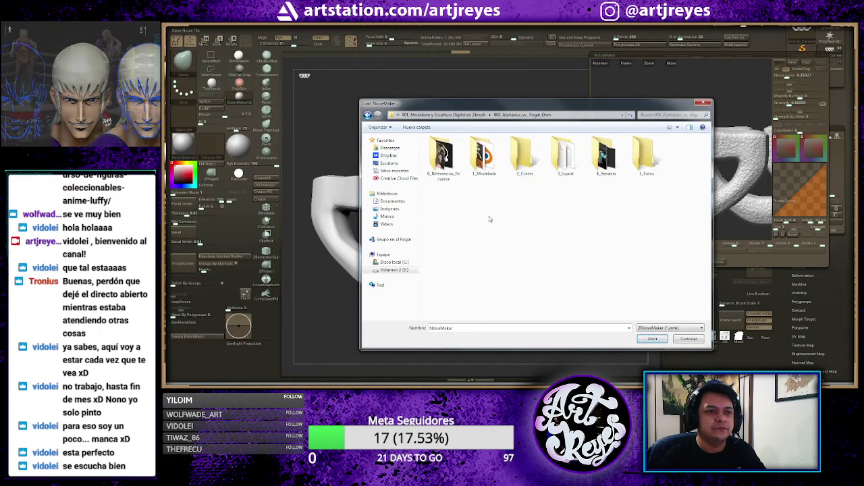
{"action": "double_click", "coordinate": [482, 156]}
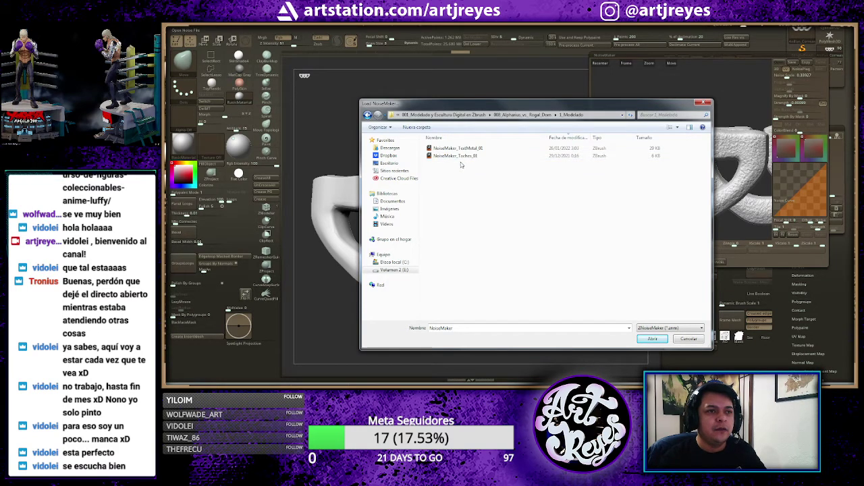
{"action": "mouse_move", "coordinate": [458, 148]}
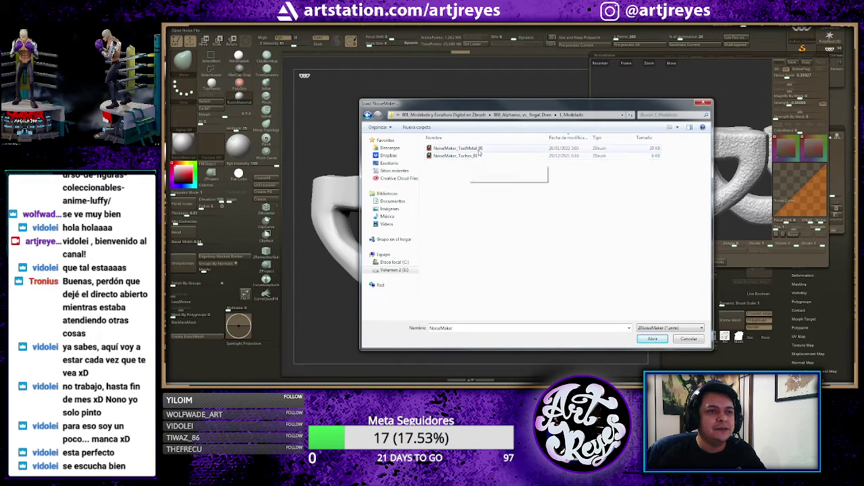
{"action": "left_click", "coordinate": [481, 153]}
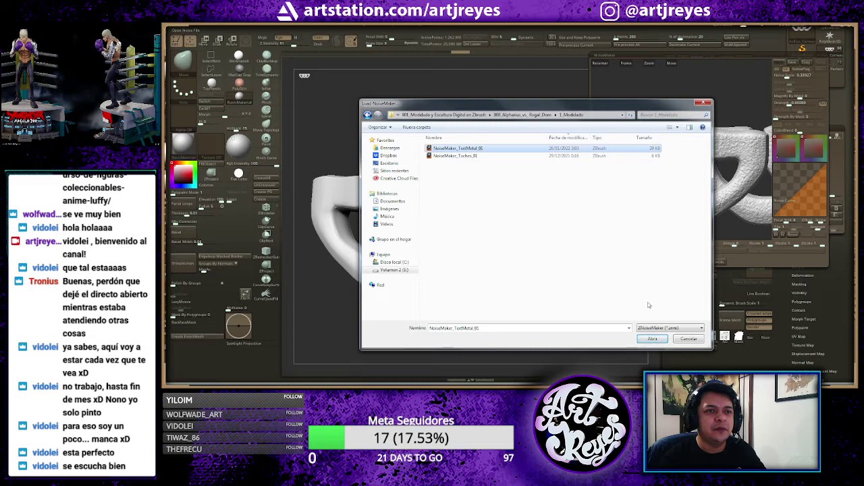
{"action": "left_click", "coordinate": [653, 338]}
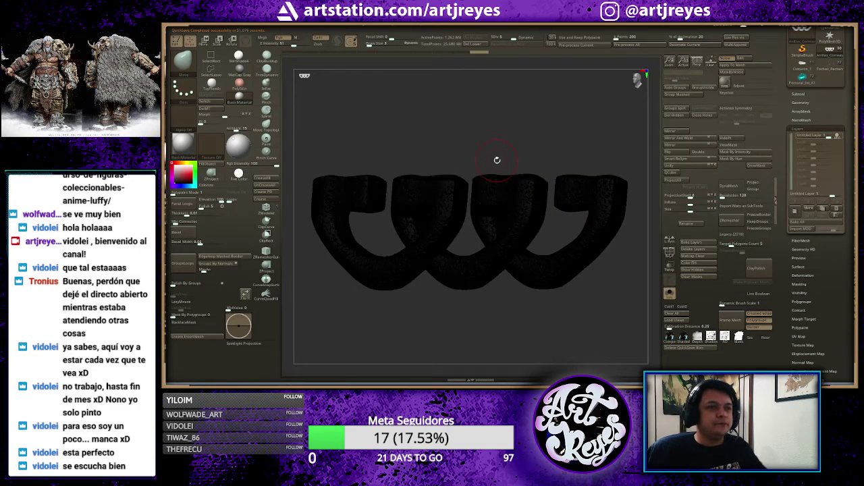
- Inspect the noise-textured rings from several angles, then turn off Solo to show the armour
{"action": "key", "text": "space"}
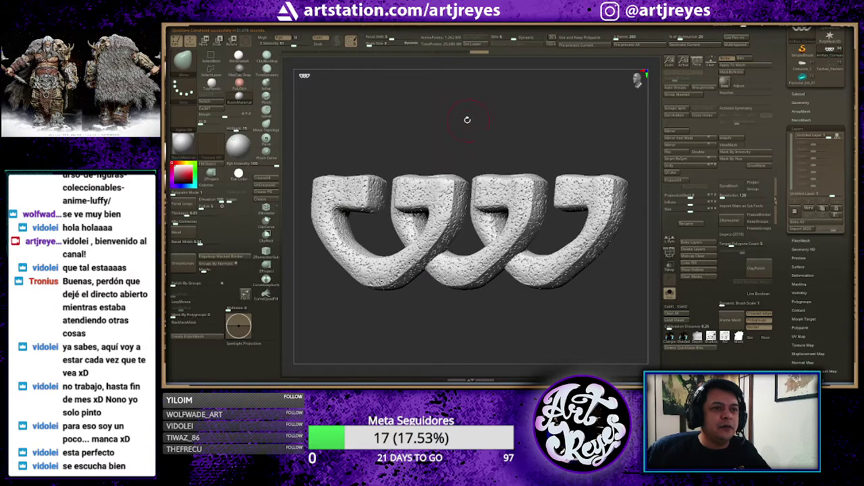
{"action": "mouse_move", "coordinate": [467, 119]}
{"action": "left_mouse_down"}
{"action": "mouse_move", "coordinate": [484, 121]}
{"action": "mouse_move", "coordinate": [459, 124]}
{"action": "mouse_move", "coordinate": [505, 124]}
{"action": "left_mouse_up"}
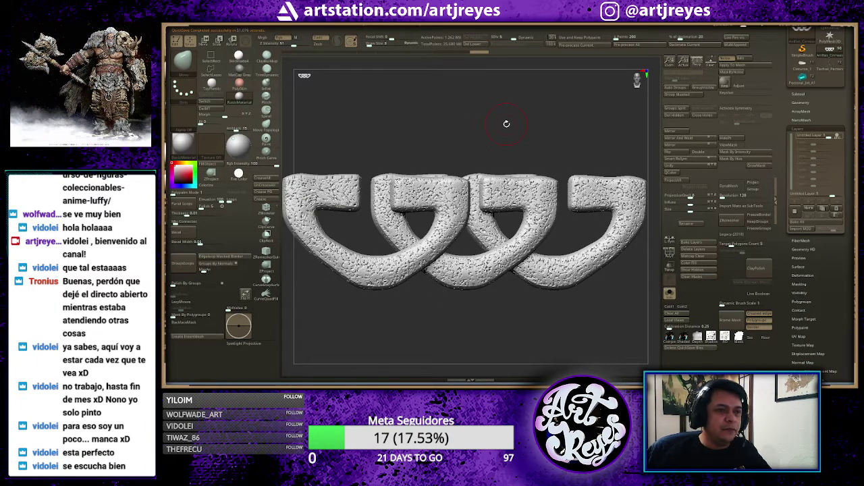
{"action": "scroll", "coordinate": [506, 124], "scroll_direction": "down", "scroll_amount": 5}
{"action": "key", "text": "f"}
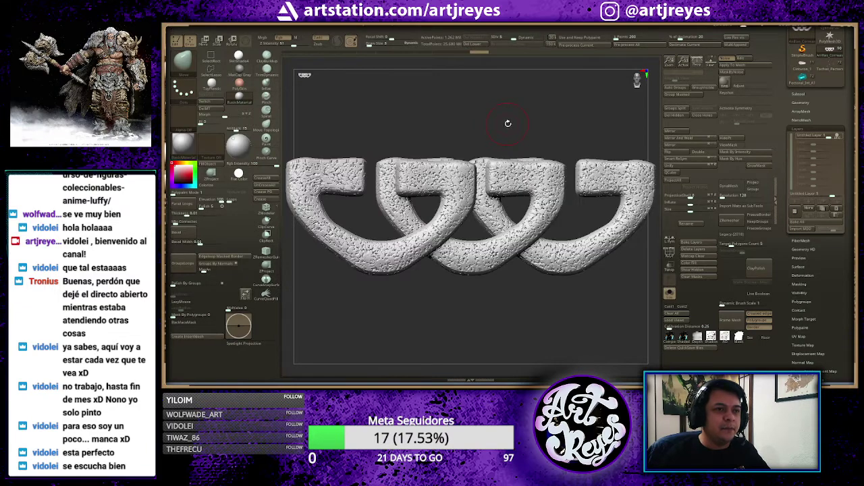
{"action": "mouse_move", "coordinate": [514, 124]}
{"action": "left_mouse_down"}
{"action": "mouse_move", "coordinate": [442, 121]}
{"action": "mouse_move", "coordinate": [508, 116]}
{"action": "left_mouse_up"}
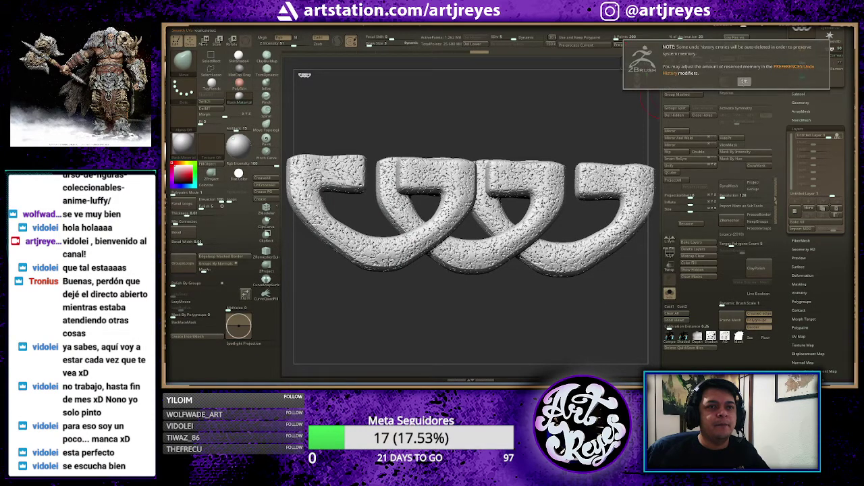
{"action": "left_click", "coordinate": [744, 81]}
{"action": "mouse_move", "coordinate": [595, 126]}
{"action": "left_mouse_down"}
{"action": "mouse_move", "coordinate": [514, 142]}
{"action": "mouse_move", "coordinate": [572, 147]}
{"action": "mouse_move", "coordinate": [554, 146]}
{"action": "left_mouse_up"}
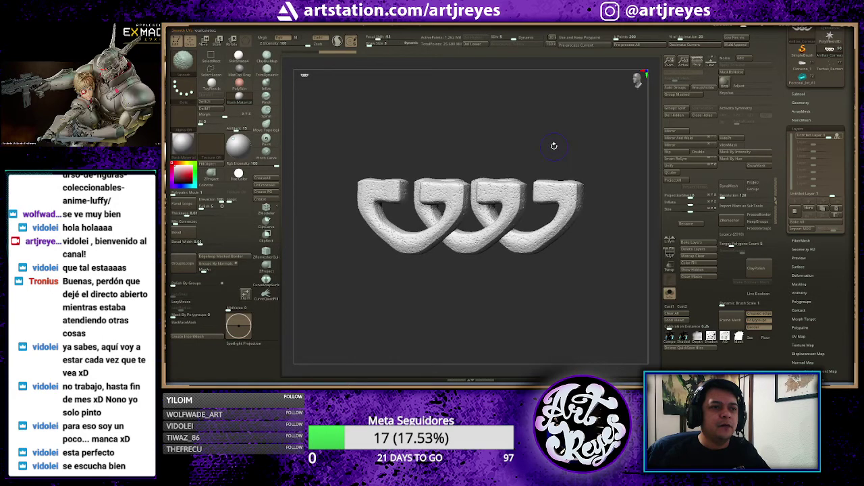
{"action": "key", "text": "alt+s"}
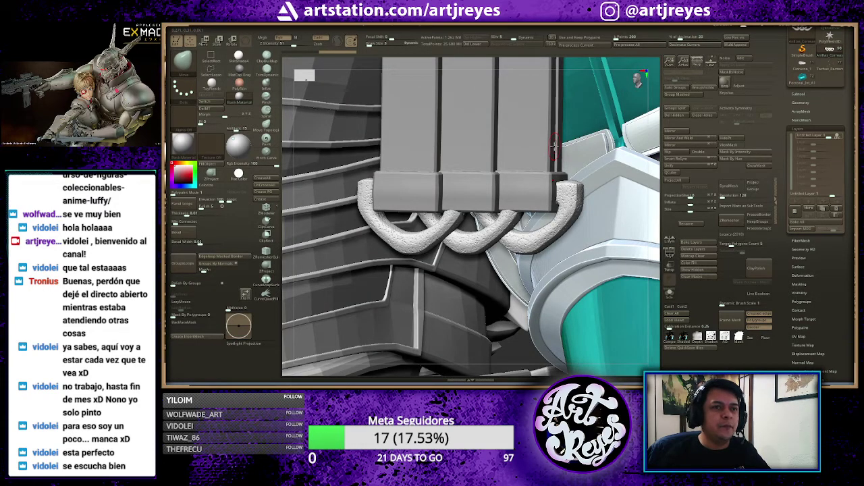
- Frame the figure, zoom onto the ring chain and isolate it with Solo mode
{"action": "key", "text": "f"}
{"action": "left_click_drag", "start_coordinate": [574, 141], "coordinate": [575, 142], "text": "shift"}
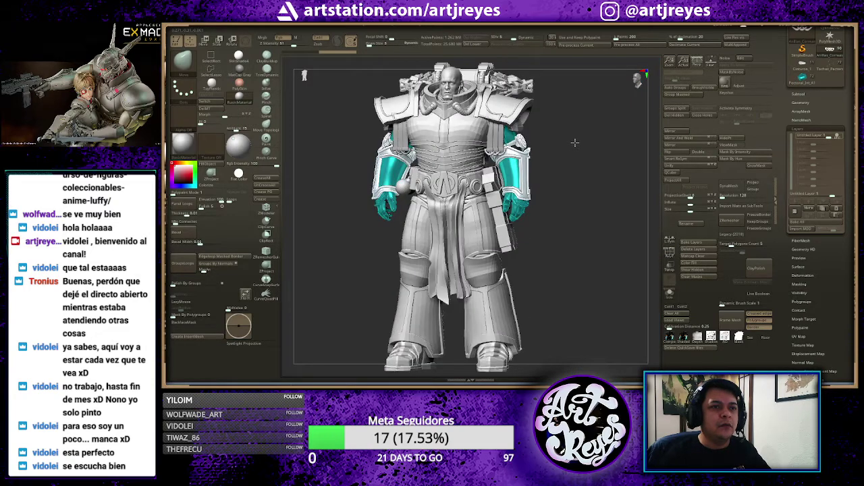
{"action": "key", "text": "f"}
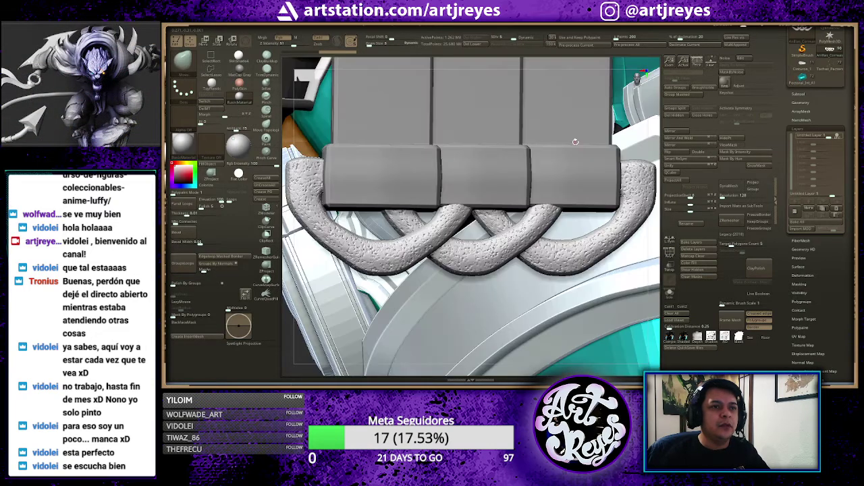
{"action": "key", "text": "Tab"}
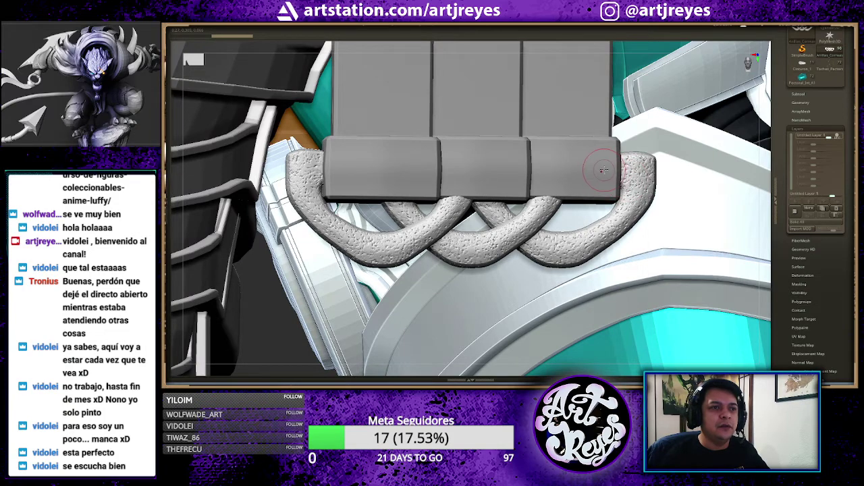
{"action": "key", "text": "Tab"}
{"action": "left_click", "coordinate": [594, 170], "text": "ctrl+shift"}
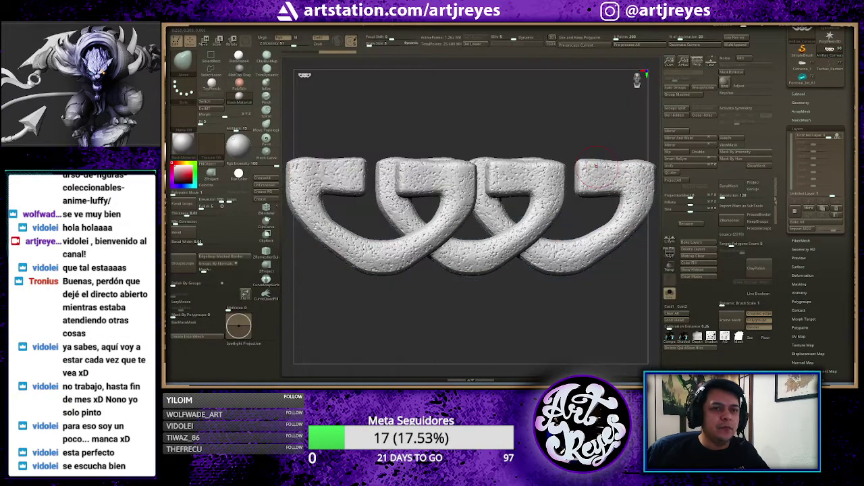
{"action": "mouse_move", "coordinate": [587, 141]}
{"action": "left_mouse_down", "text": "alt"}
{"action": "mouse_move", "coordinate": [527, 122]}
{"action": "mouse_move", "coordinate": [547, 146]}
{"action": "mouse_move", "coordinate": [477, 133]}
{"action": "mouse_move", "coordinate": [537, 136]}
{"action": "mouse_move", "coordinate": [497, 141]}
{"action": "left_mouse_up", "text": "alt"}
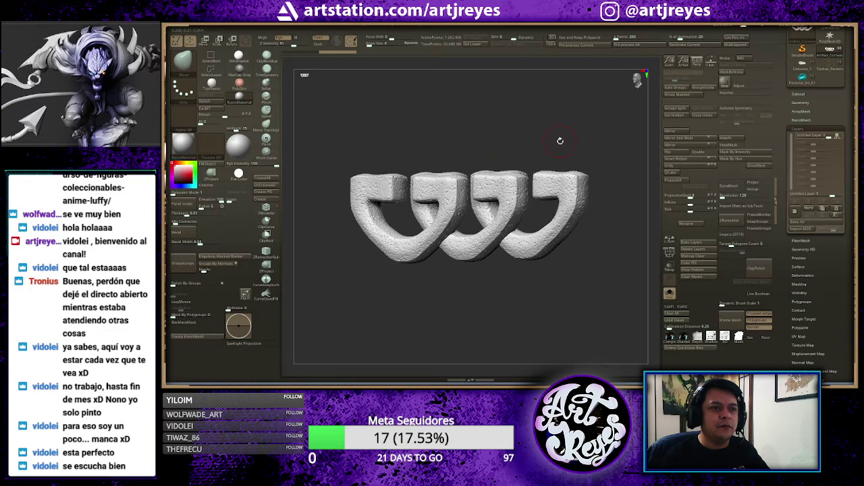
{"action": "mouse_move", "coordinate": [560, 140]}
{"action": "left_mouse_down"}
{"action": "mouse_move", "coordinate": [493, 129]}
{"action": "mouse_move", "coordinate": [549, 129]}
{"action": "left_mouse_up"}
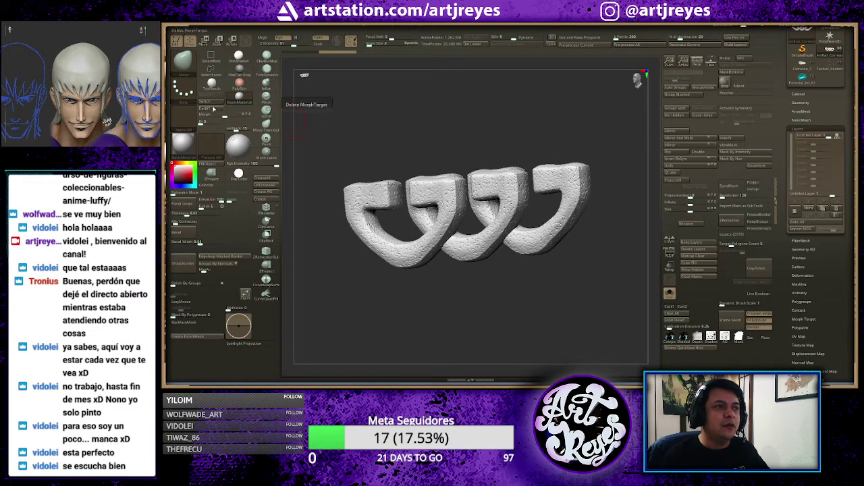
- Delete the chain's stored morph target and toggle its sculpt layer
{"action": "mouse_move", "coordinate": [445, 140]}
{"action": "left_mouse_down"}
{"action": "mouse_move", "coordinate": [422, 135]}
{"action": "mouse_move", "coordinate": [471, 142]}
{"action": "left_mouse_up"}
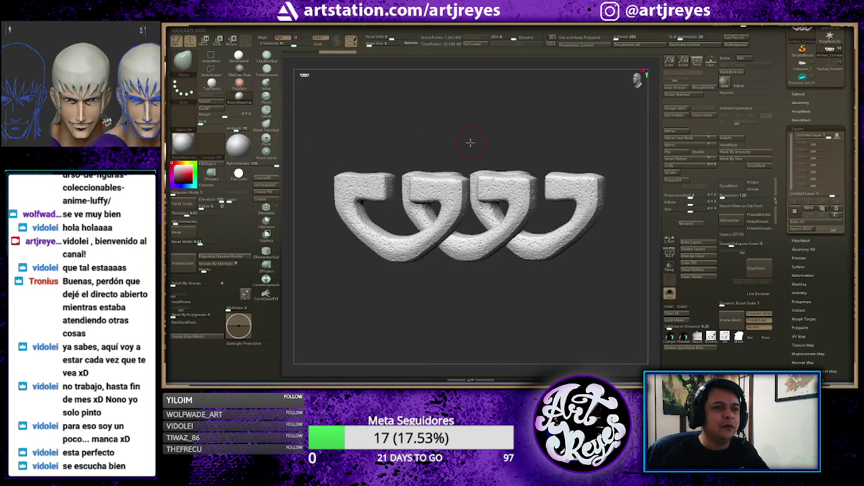
{"action": "left_click", "coordinate": [212, 112]}
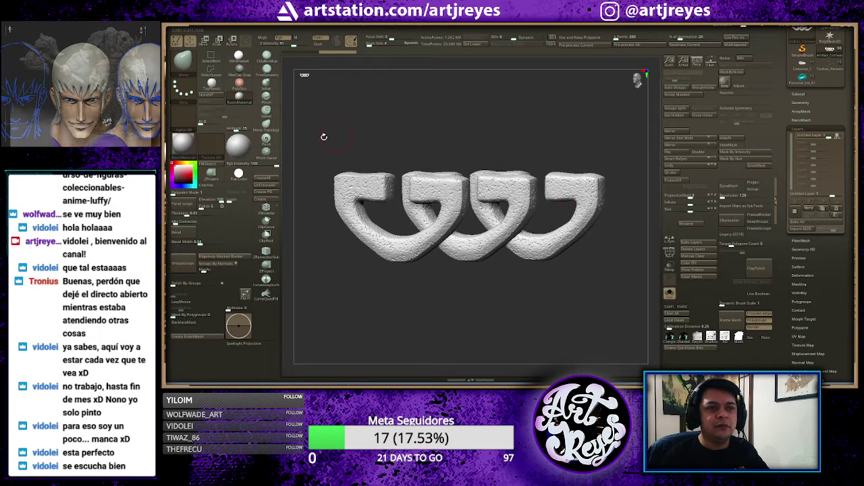
{"action": "mouse_move", "coordinate": [817, 135]}
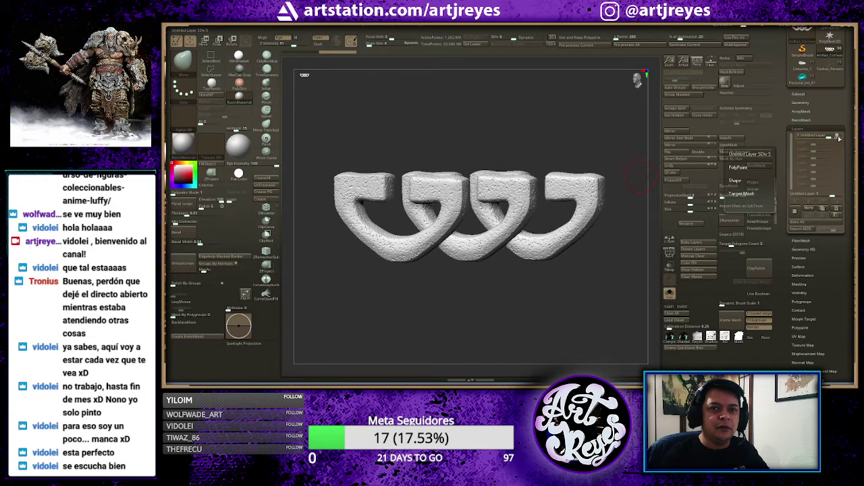
{"action": "left_click", "coordinate": [837, 136]}
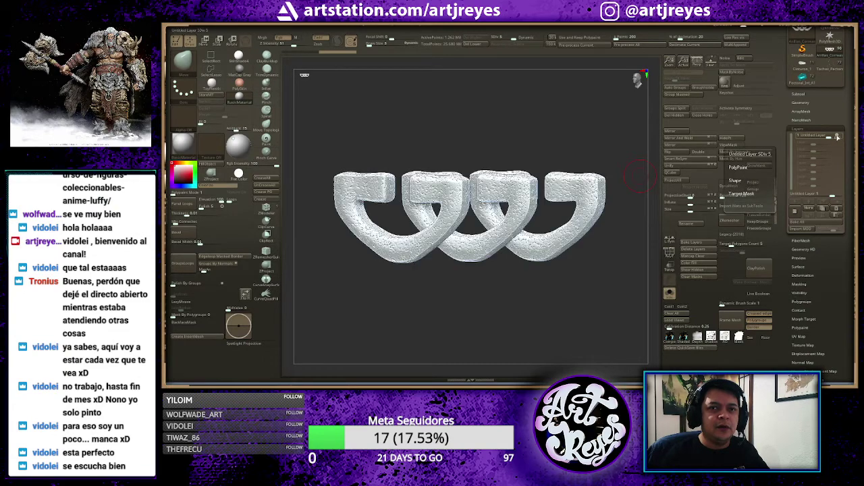
{"action": "left_click_drag", "start_coordinate": [518, 141], "coordinate": [566, 135]}
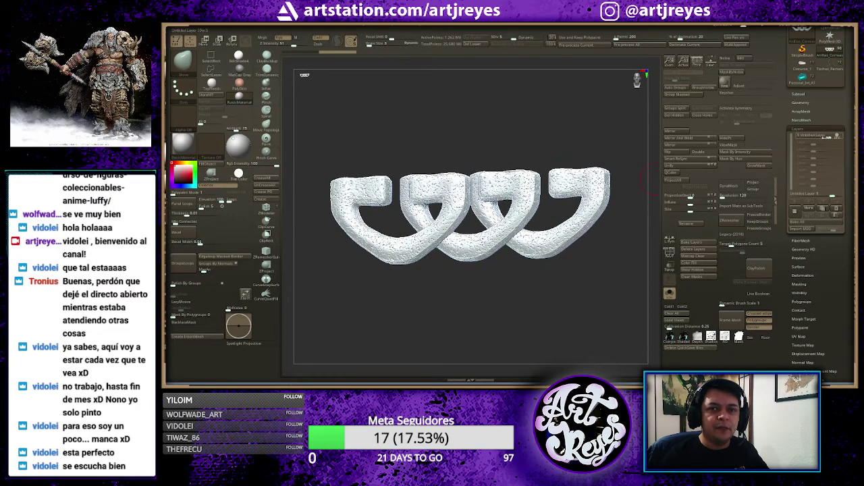
- Add a test sculpt layer, step through subdivision levels, then delete it
{"action": "left_click", "coordinate": [798, 210]}
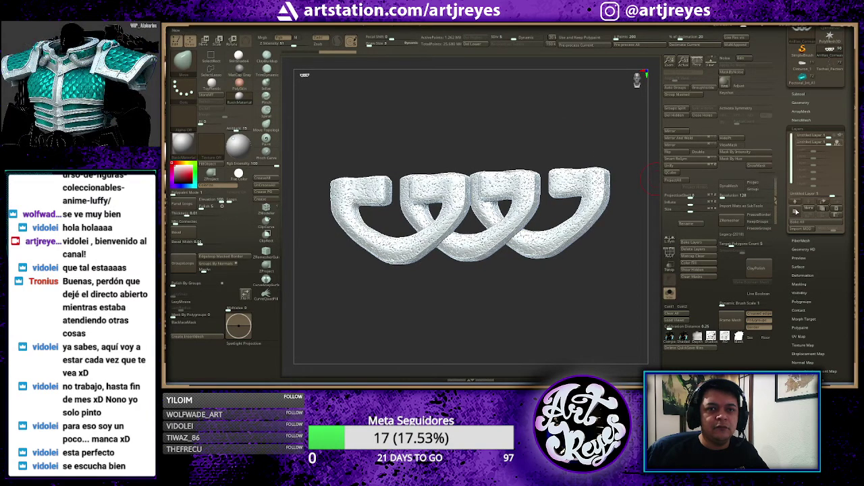
{"action": "key", "text": "shift+d"}
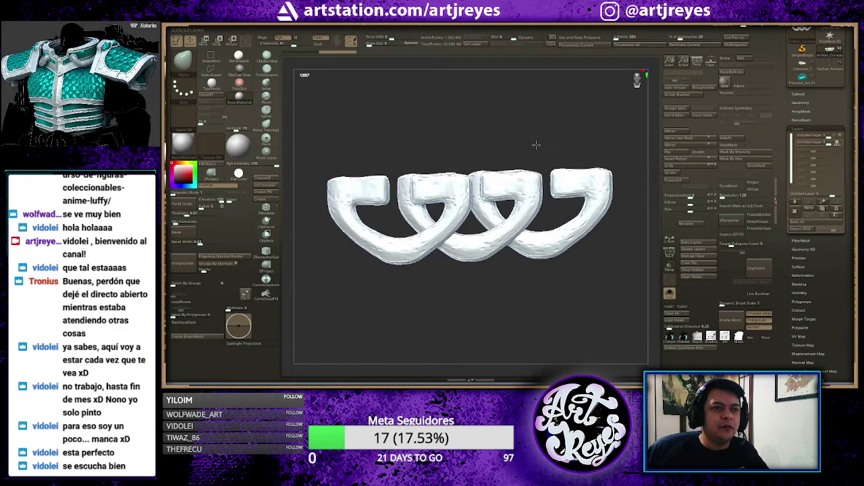
{"action": "left_click_drag", "start_coordinate": [534, 144], "coordinate": [514, 142], "text": "alt"}
{"action": "key", "text": "d"}
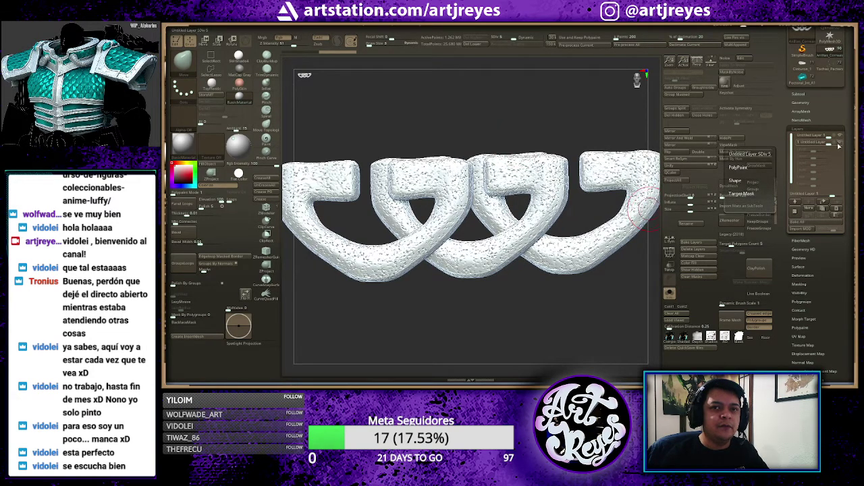
{"action": "left_click", "coordinate": [838, 208]}
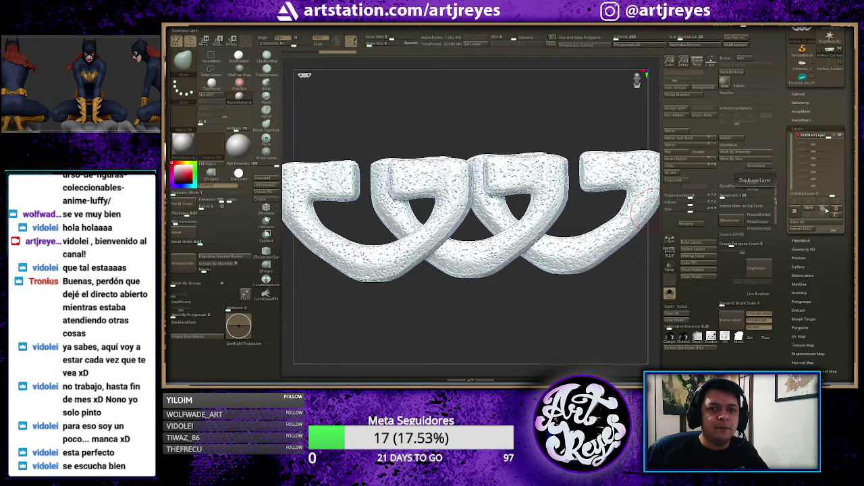
- Duplicate the sculpt layer and show the chain with the full armour again
{"action": "left_click", "coordinate": [826, 210]}
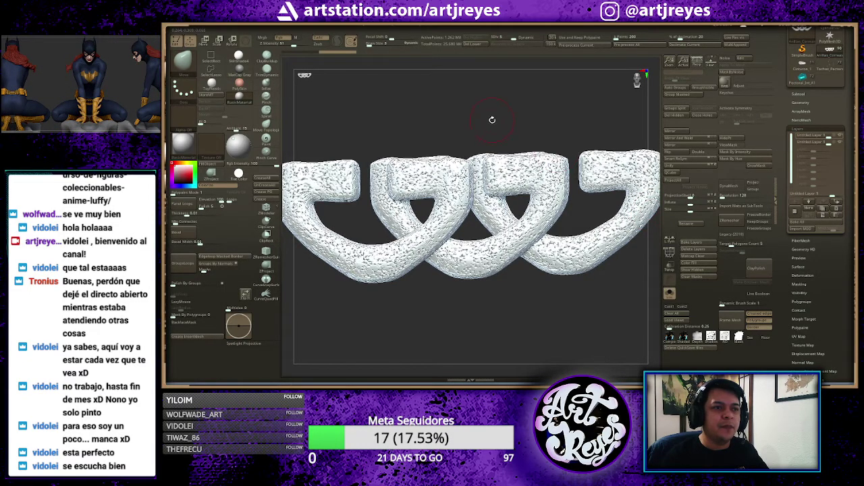
{"action": "key", "text": "f"}
{"action": "mouse_move", "coordinate": [516, 125]}
{"action": "left_mouse_down"}
{"action": "mouse_move", "coordinate": [507, 129]}
{"action": "mouse_move", "coordinate": [576, 129]}
{"action": "mouse_move", "coordinate": [515, 151]}
{"action": "mouse_move", "coordinate": [538, 135]}
{"action": "mouse_move", "coordinate": [521, 145]}
{"action": "mouse_move", "coordinate": [569, 144]}
{"action": "mouse_move", "coordinate": [561, 141]}
{"action": "left_mouse_up"}
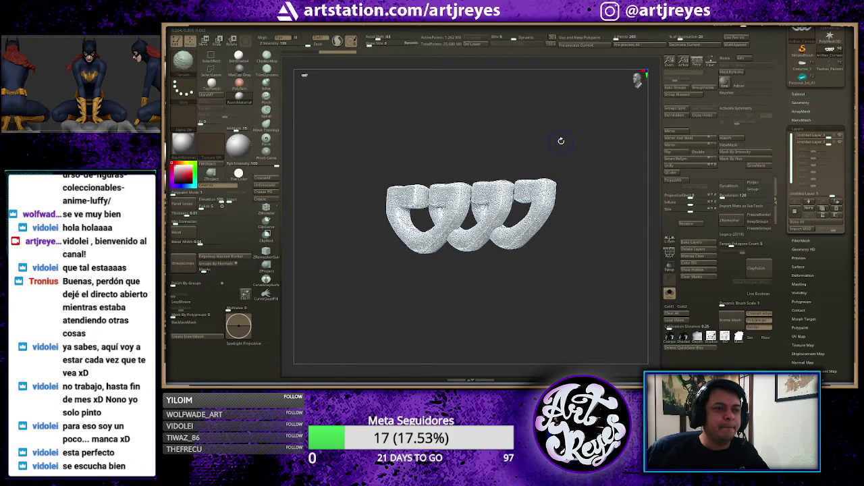
{"action": "key", "text": "alt+s"}
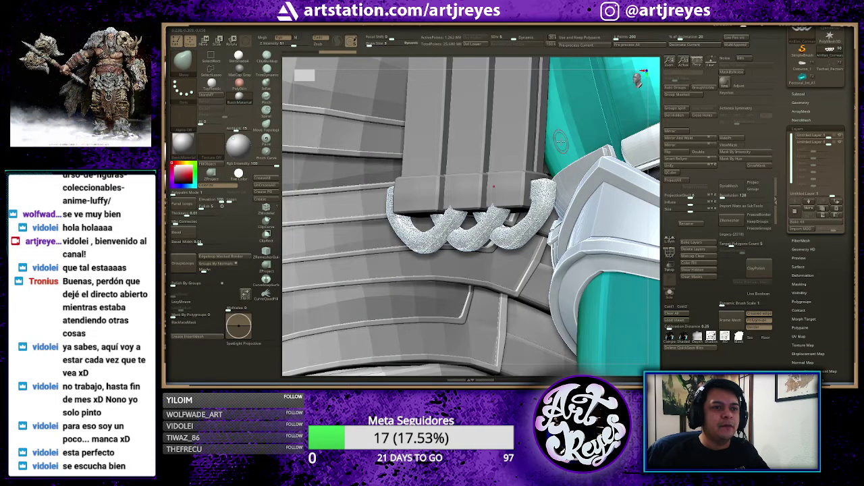
- Frame and orbit the full armoured figure to a front view and open the SubTool list
{"action": "key", "text": "f"}
{"action": "mouse_move", "coordinate": [572, 142]}
{"action": "left_mouse_down", "text": "shift"}
{"action": "mouse_move", "coordinate": [586, 142]}
{"action": "mouse_move", "coordinate": [529, 118]}
{"action": "left_mouse_up", "text": "shift"}
{"action": "scroll", "coordinate": [565, 136], "scroll_direction": "up", "scroll_amount": 5}
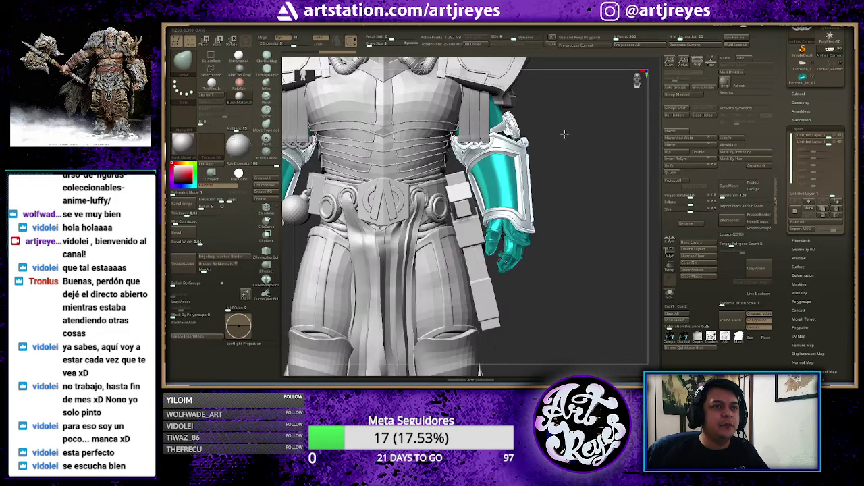
{"action": "scroll", "coordinate": [608, 189], "scroll_direction": "down", "scroll_amount": 3}
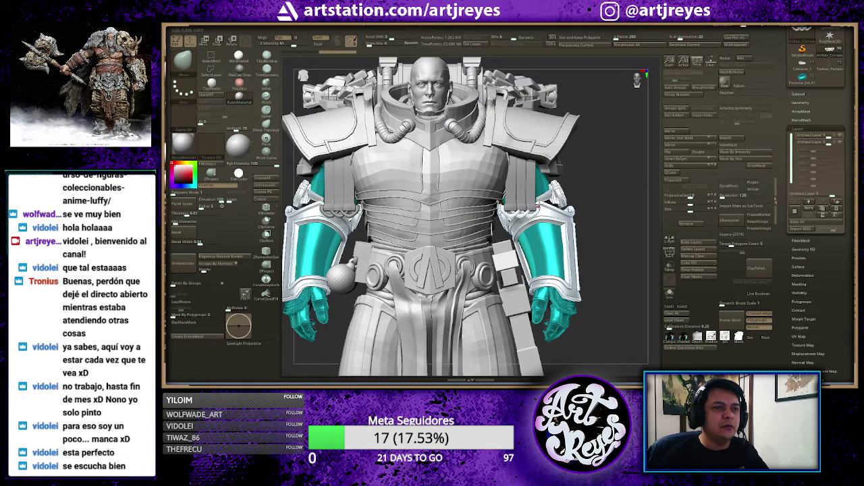
{"action": "left_click_drag", "start_coordinate": [587, 194], "coordinate": [652, 196]}
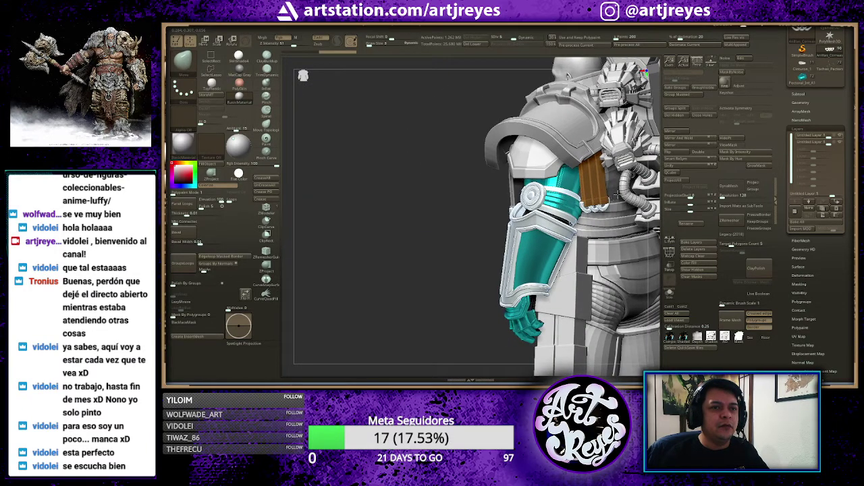
{"action": "left_click_drag", "start_coordinate": [565, 196], "coordinate": [616, 194]}
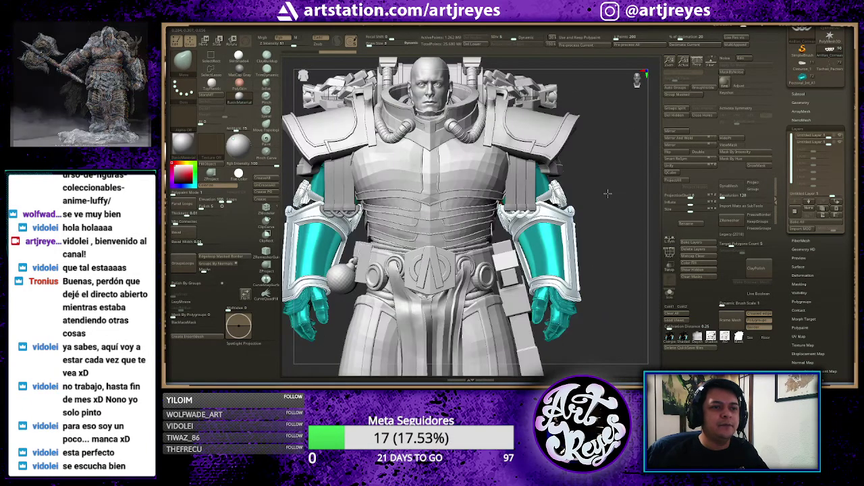
{"action": "left_click", "coordinate": [800, 95]}
{"action": "left_click_drag", "start_coordinate": [786, 84], "coordinate": [785, 108]}
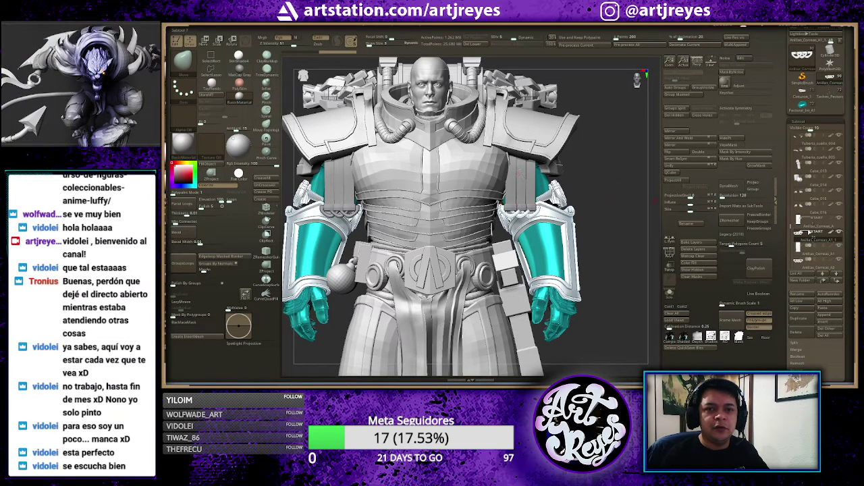
{"action": "mouse_move", "coordinate": [808, 233]}
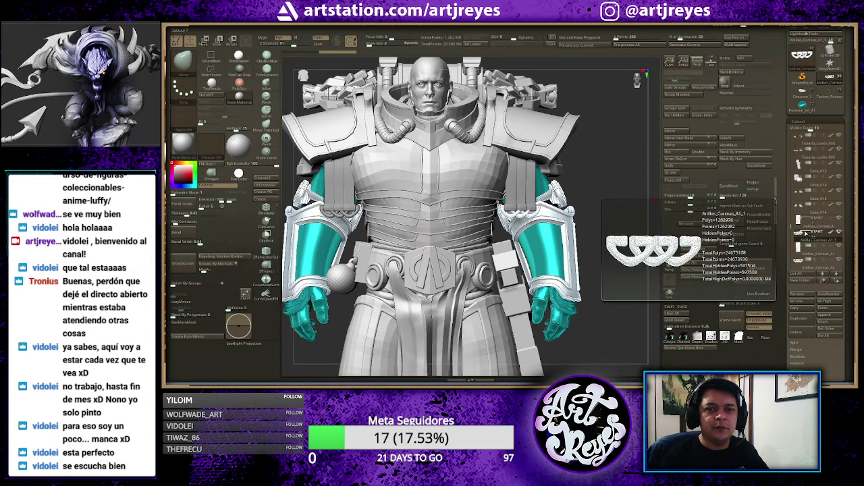
- Select the Anillos_Correas_A subtool and make the brown straps on both shoulders visible
{"action": "left_click", "coordinate": [592, 195], "text": "alt"}
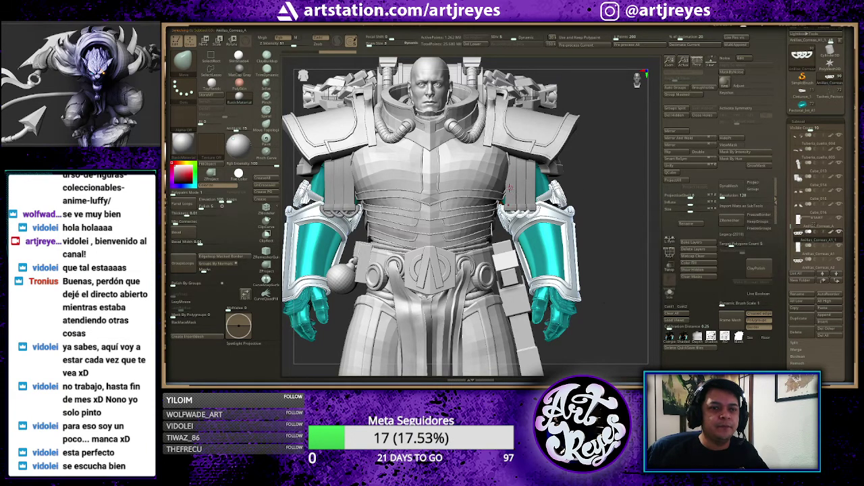
{"action": "left_click", "coordinate": [511, 189]}
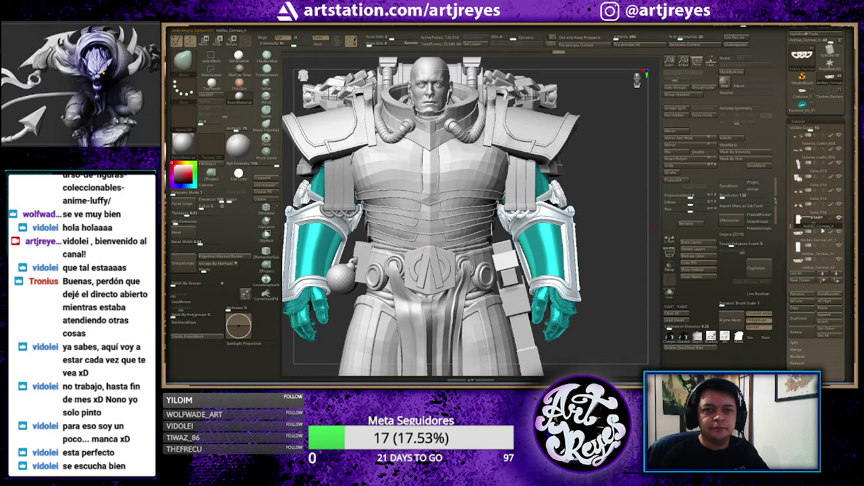
{"action": "left_click", "coordinate": [830, 222]}
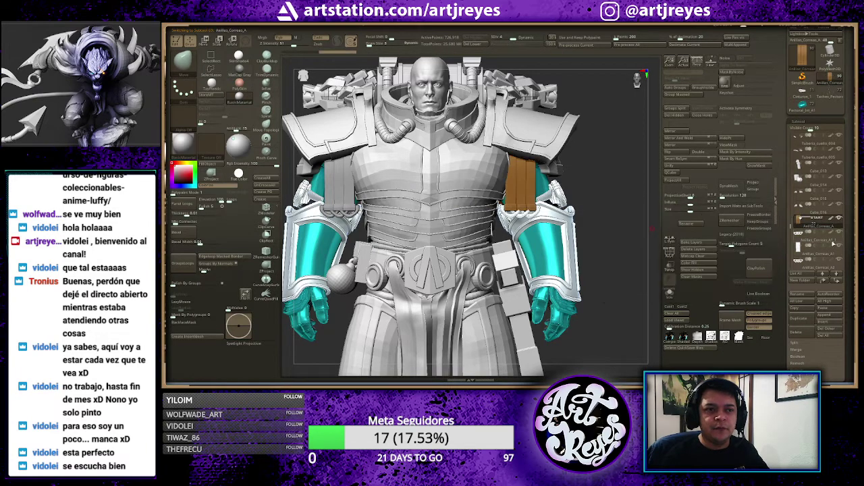
{"action": "left_click", "coordinate": [833, 249]}
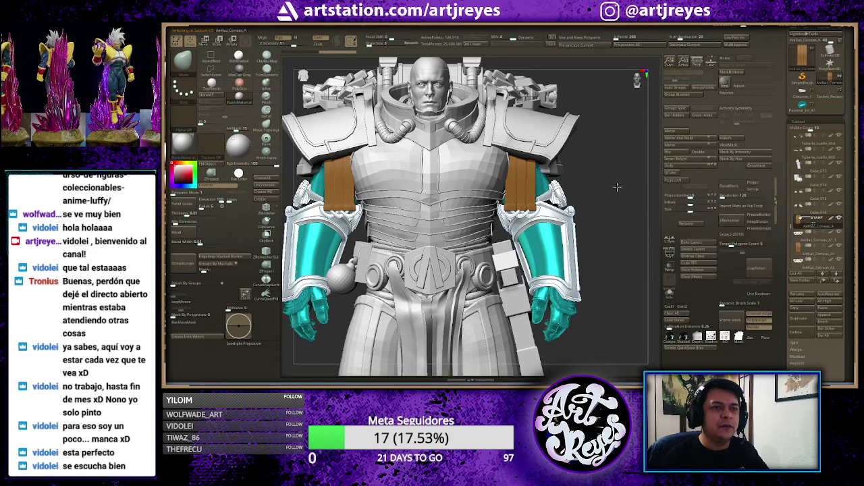
{"action": "left_click_drag", "start_coordinate": [617, 187], "coordinate": [632, 199]}
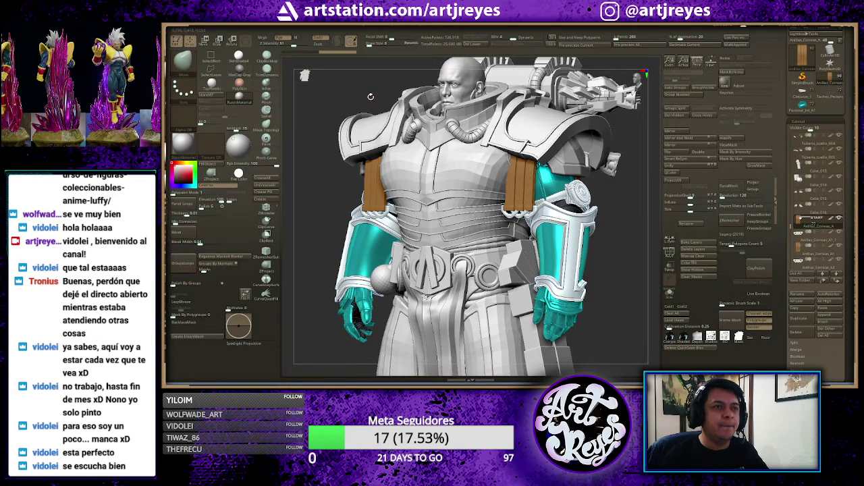
{"action": "mouse_move", "coordinate": [182, 142]}
{"action": "left_click", "coordinate": [181, 154]}
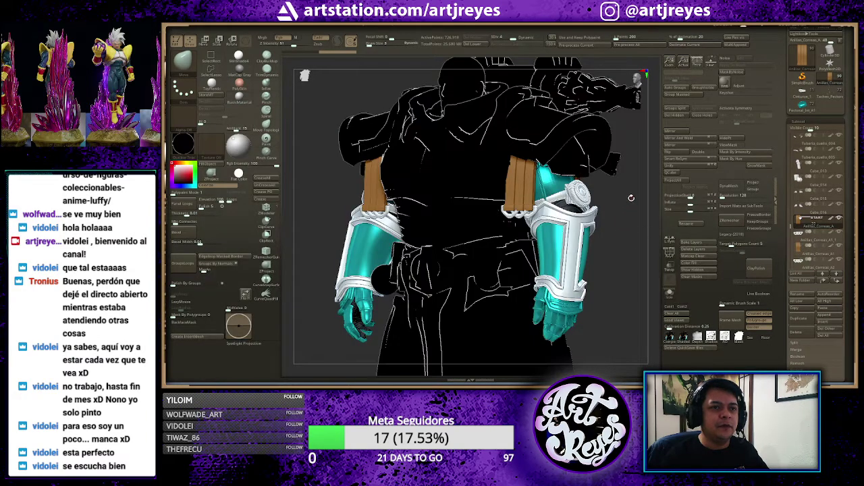
- Hide the interface, review the arms and belt up close, then start saving the arms tool
{"action": "scroll", "coordinate": [634, 201], "scroll_direction": "up", "scroll_amount": 1}
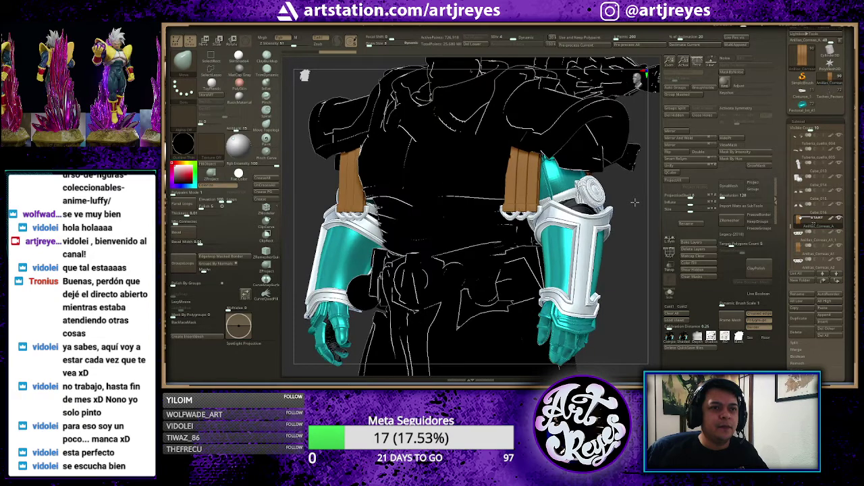
{"action": "scroll", "coordinate": [641, 207], "scroll_direction": "up", "scroll_amount": 1}
{"action": "key", "text": "Tab"}
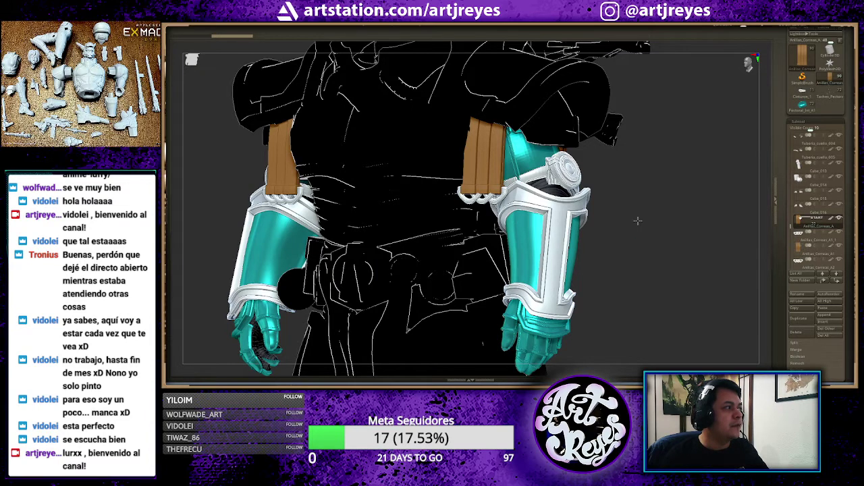
{"action": "left_click_drag", "start_coordinate": [637, 221], "coordinate": [638, 220]}
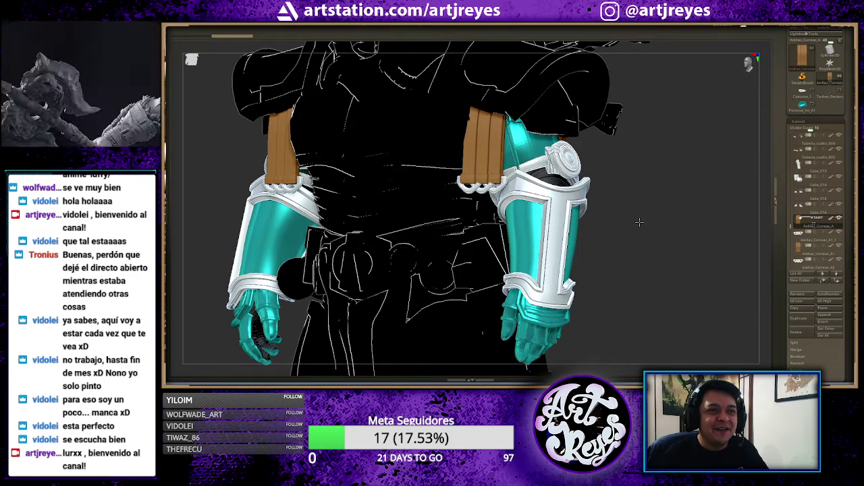
{"action": "left_click_drag", "start_coordinate": [638, 220], "coordinate": [639, 222]}
{"action": "mouse_move", "coordinate": [638, 202]}
{"action": "left_mouse_down", "text": "shift"}
{"action": "mouse_move", "coordinate": [664, 202]}
{"action": "mouse_move", "coordinate": [651, 198]}
{"action": "left_mouse_up", "text": "shift"}
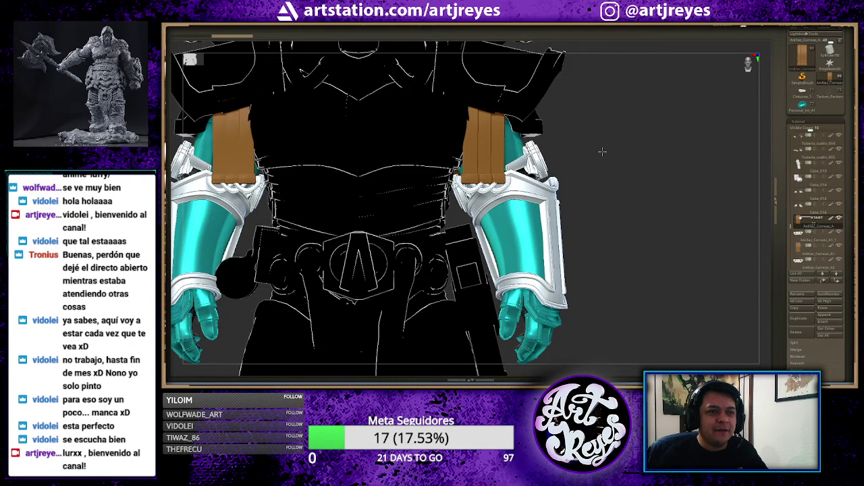
{"action": "left_click_drag", "start_coordinate": [603, 152], "coordinate": [610, 154], "text": "alt"}
{"action": "left_click_drag", "start_coordinate": [658, 236], "coordinate": [647, 194], "text": "alt"}
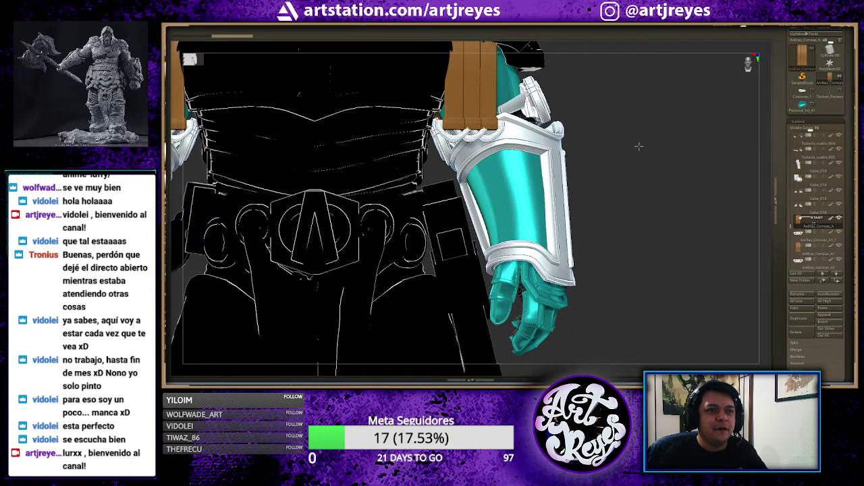
{"action": "mouse_move", "coordinate": [639, 146]}
{"action": "left_mouse_down", "text": "alt"}
{"action": "mouse_move", "coordinate": [668, 150]}
{"action": "mouse_move", "coordinate": [667, 167]}
{"action": "mouse_move", "coordinate": [635, 172]}
{"action": "left_mouse_up", "text": "alt"}
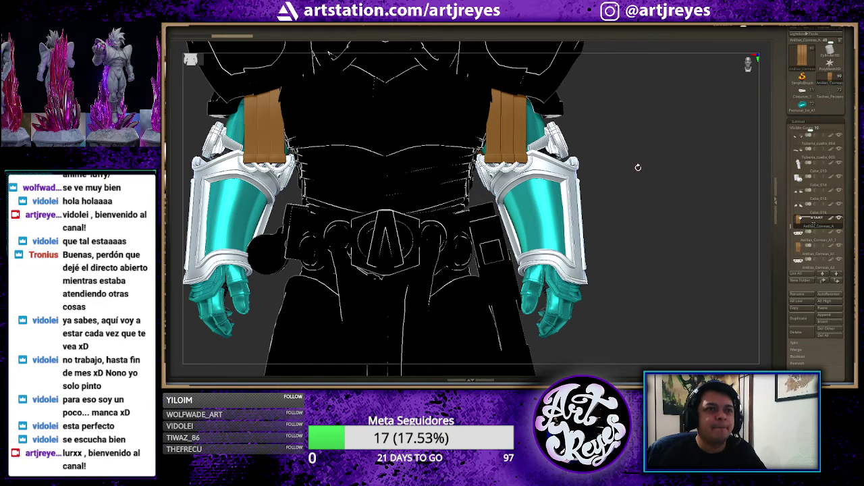
{"action": "left_click_drag", "start_coordinate": [646, 194], "coordinate": [645, 202], "text": "alt"}
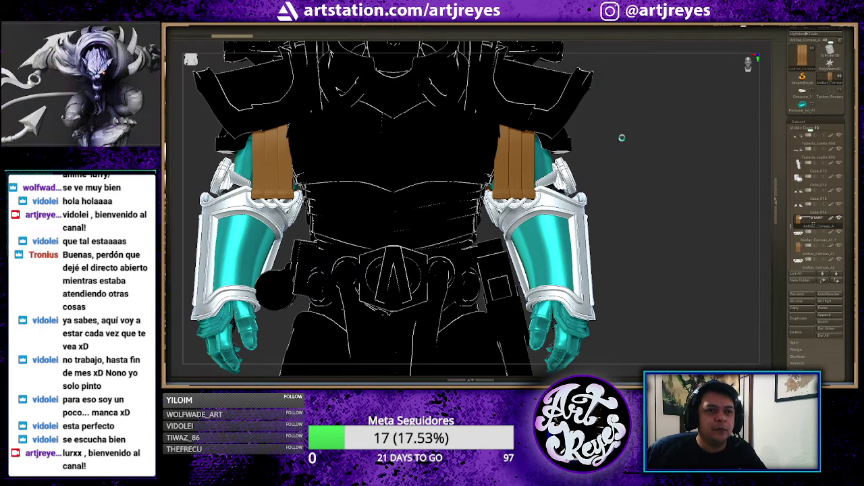
{"action": "key", "text": "ctrl+s"}
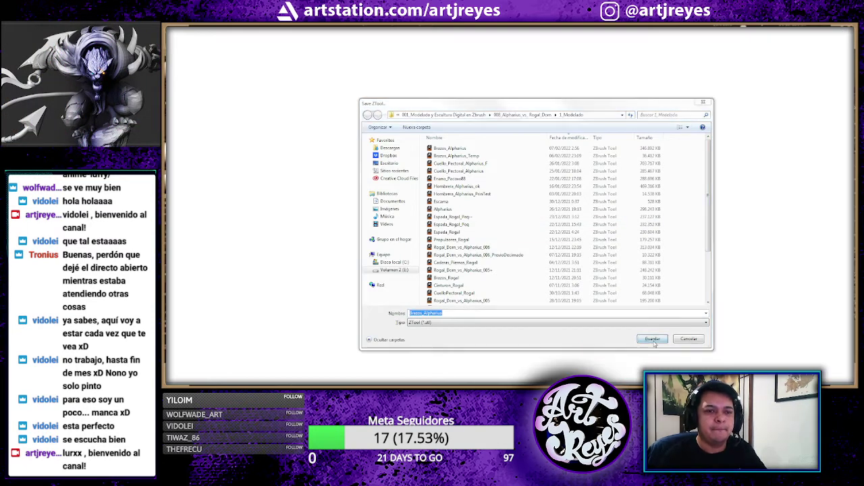
- Save the arms tool over the existing Brazos_Alpharius file, confirming the overwrite
{"action": "left_click", "coordinate": [653, 341]}
{"action": "left_click", "coordinate": [530, 206]}
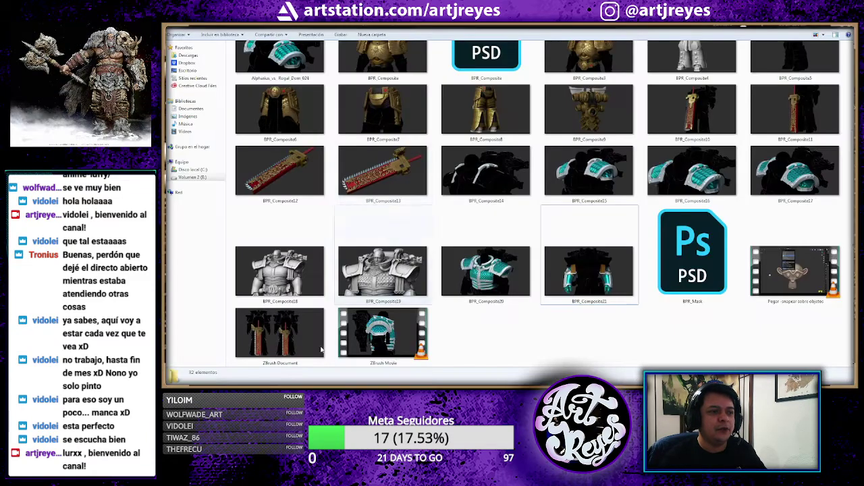
{"action": "left_click", "coordinate": [295, 368]}
{"action": "scroll", "coordinate": [520, 162], "scroll_direction": "up", "scroll_amount": 3}
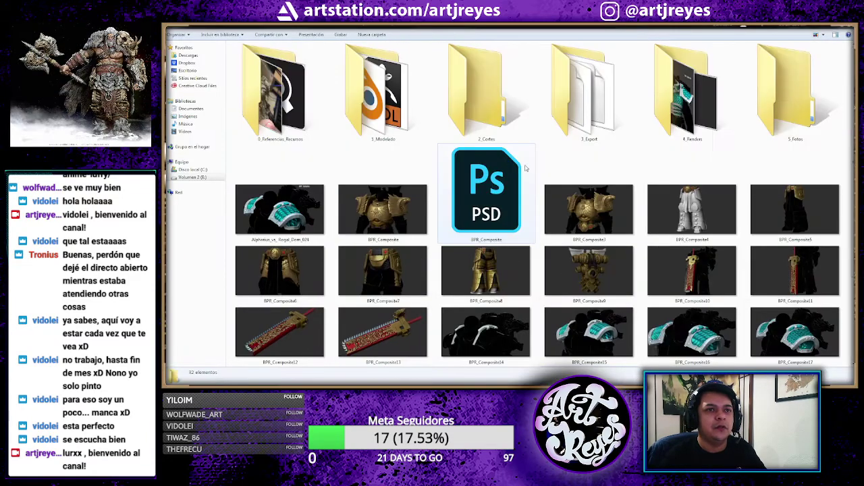
{"action": "double_click", "coordinate": [406, 84]}
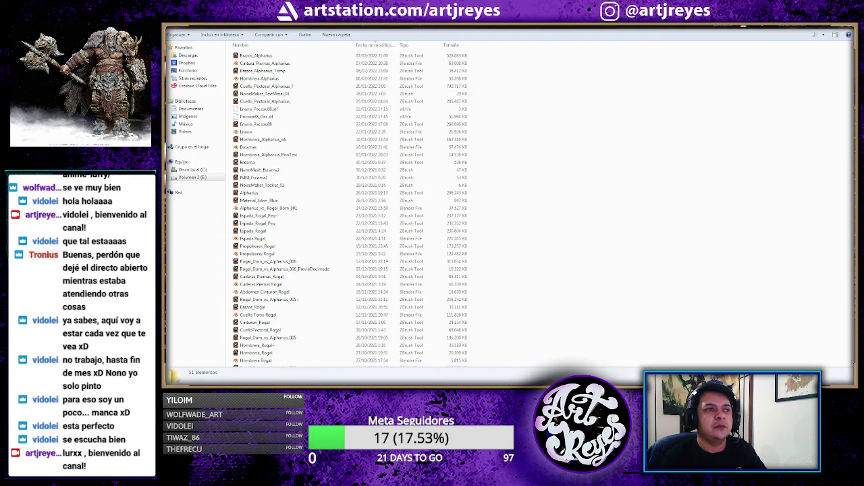
{"action": "key", "text": "alt+Tab"}
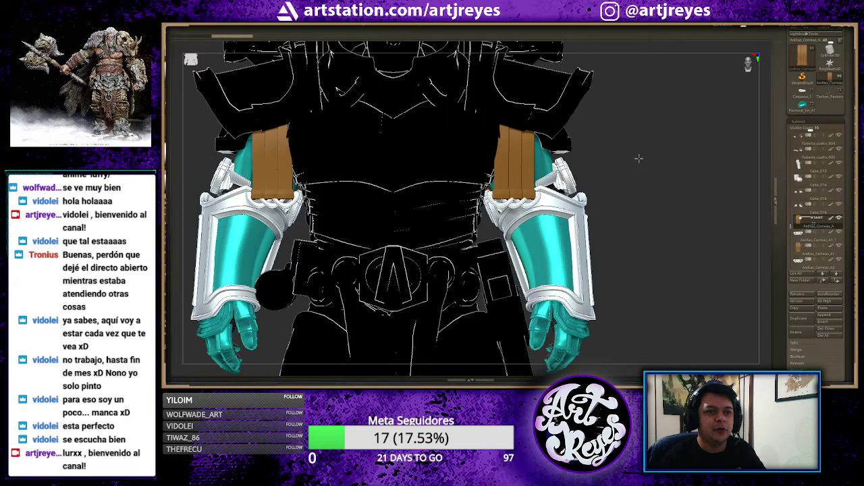
{"action": "left_click_drag", "start_coordinate": [639, 158], "coordinate": [703, 156], "text": "alt"}
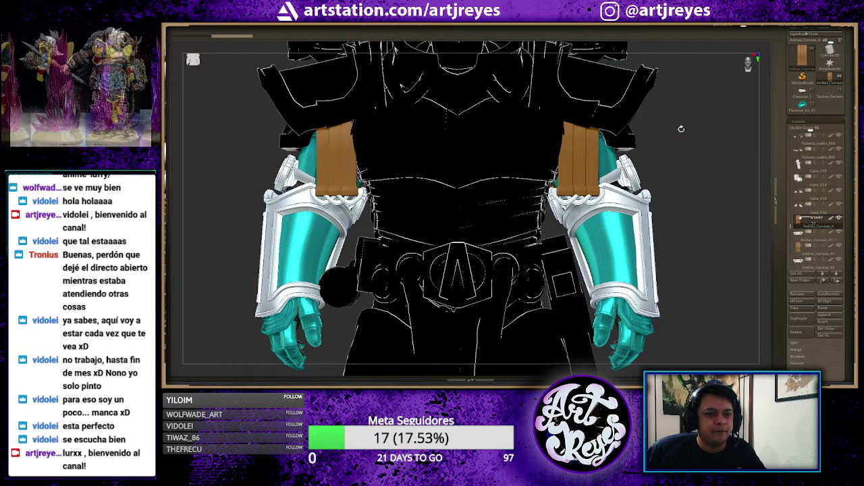
{"action": "left_click_drag", "start_coordinate": [681, 137], "coordinate": [682, 145]}
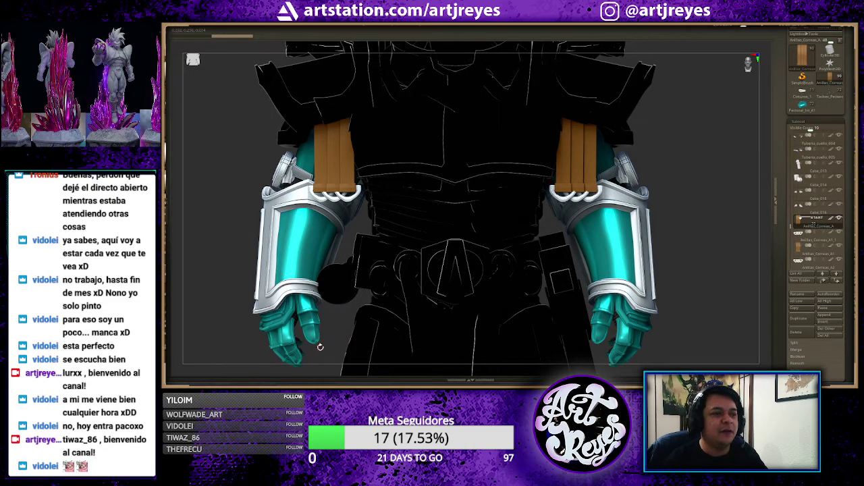
- Open the Escamas .blend file from Windows Explorer in Blender
{"action": "left_click", "coordinate": [520, 353]}
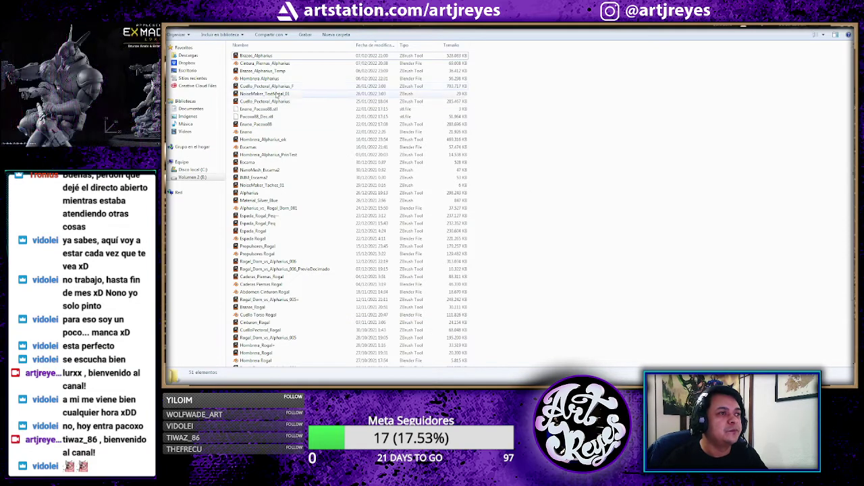
{"action": "double_click", "coordinate": [268, 148]}
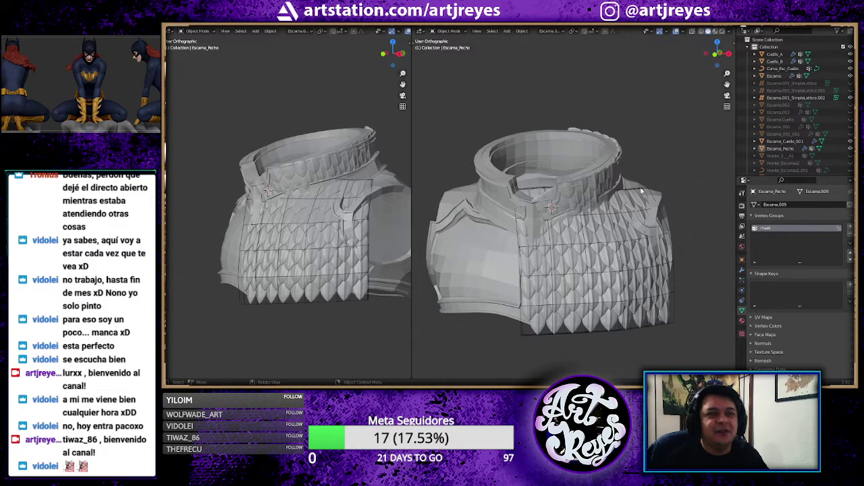
- Toggle the body scales' visibility and select the Escama scale strip to inspect it
{"action": "key", "text": "h"}
{"action": "mouse_move", "coordinate": [641, 187]}
{"action": "middle_mouse_down"}
{"action": "mouse_move", "coordinate": [536, 187]}
{"action": "mouse_move", "coordinate": [535, 203]}
{"action": "mouse_move", "coordinate": [632, 138]}
{"action": "mouse_move", "coordinate": [541, 264]}
{"action": "middle_mouse_up"}
{"action": "key", "text": "alt+h"}
{"action": "scroll", "coordinate": [580, 169], "scroll_direction": "down", "scroll_amount": 3}
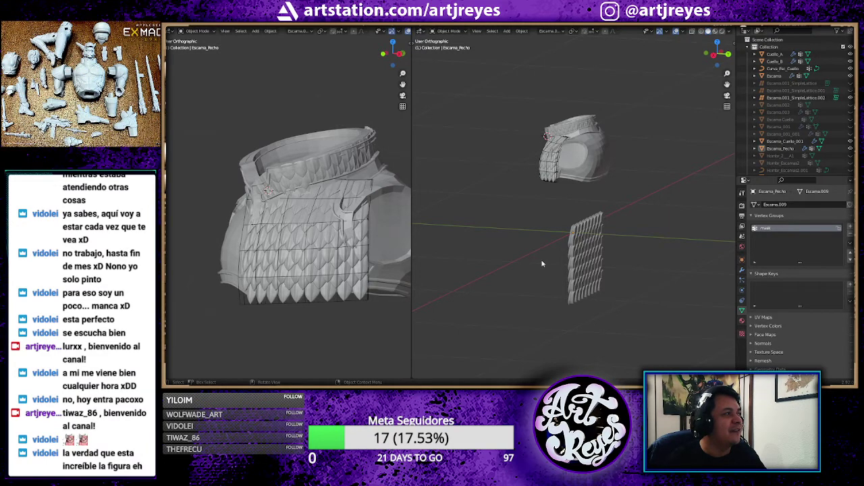
{"action": "mouse_move", "coordinate": [547, 245]}
{"action": "middle_mouse_down"}
{"action": "mouse_move", "coordinate": [555, 184]}
{"action": "mouse_move", "coordinate": [651, 129]}
{"action": "mouse_move", "coordinate": [637, 200]}
{"action": "middle_mouse_up"}
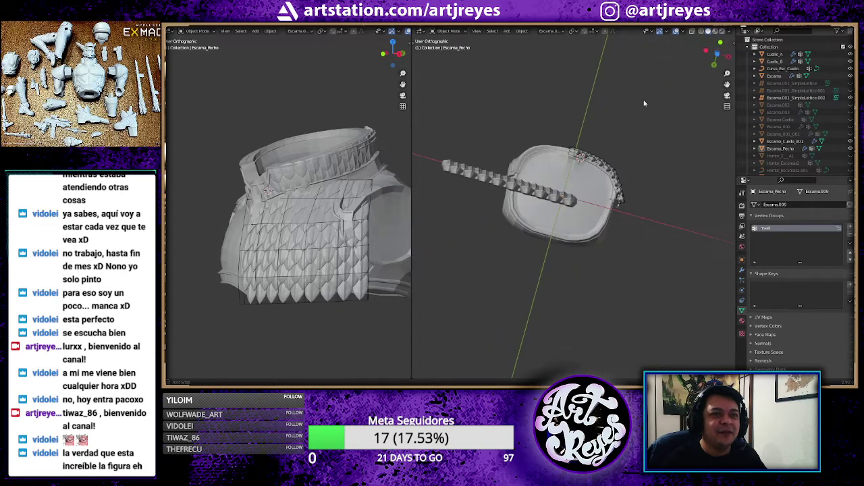
{"action": "left_click", "coordinate": [491, 259]}
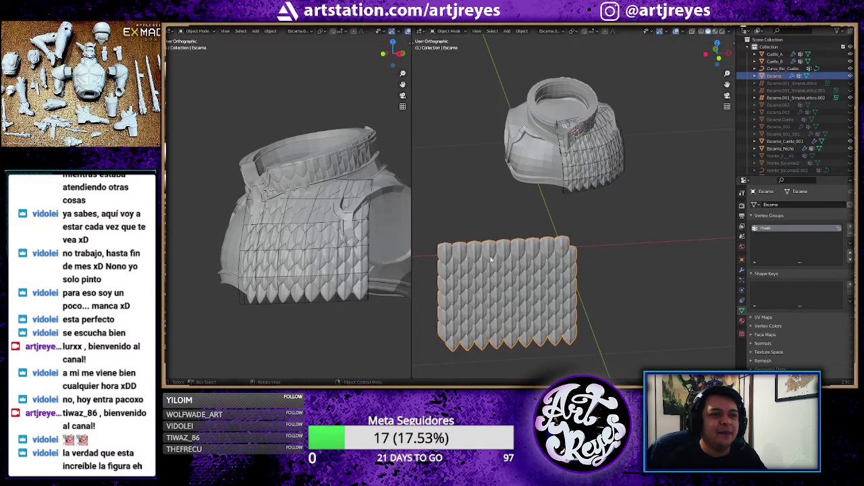
{"action": "mouse_move", "coordinate": [624, 262]}
{"action": "middle_mouse_down"}
{"action": "mouse_move", "coordinate": [603, 137]}
{"action": "mouse_move", "coordinate": [554, 236]}
{"action": "middle_mouse_up"}
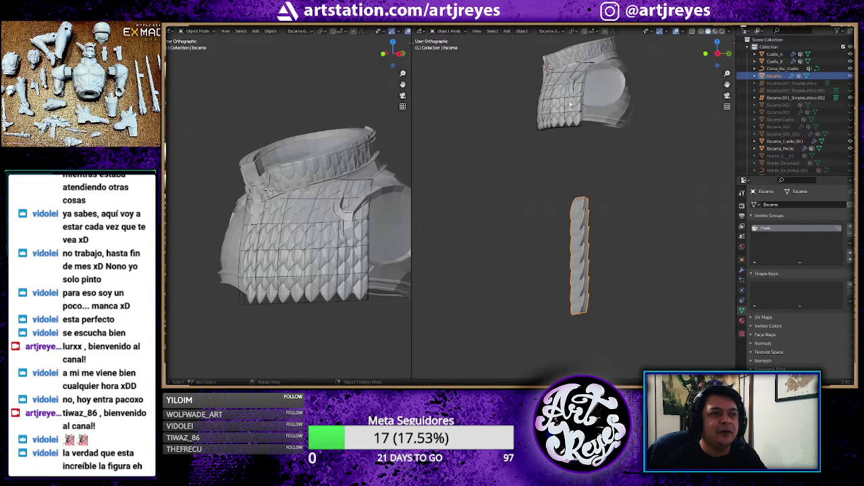
{"action": "mouse_move", "coordinate": [315, 233]}
{"action": "middle_mouse_down", "text": "shift"}
{"action": "mouse_move", "coordinate": [277, 235]}
{"action": "mouse_move", "coordinate": [330, 279]}
{"action": "mouse_move", "coordinate": [381, 231]}
{"action": "mouse_move", "coordinate": [377, 196]}
{"action": "mouse_move", "coordinate": [333, 268]}
{"action": "mouse_move", "coordinate": [214, 293]}
{"action": "middle_mouse_up", "text": "shift"}
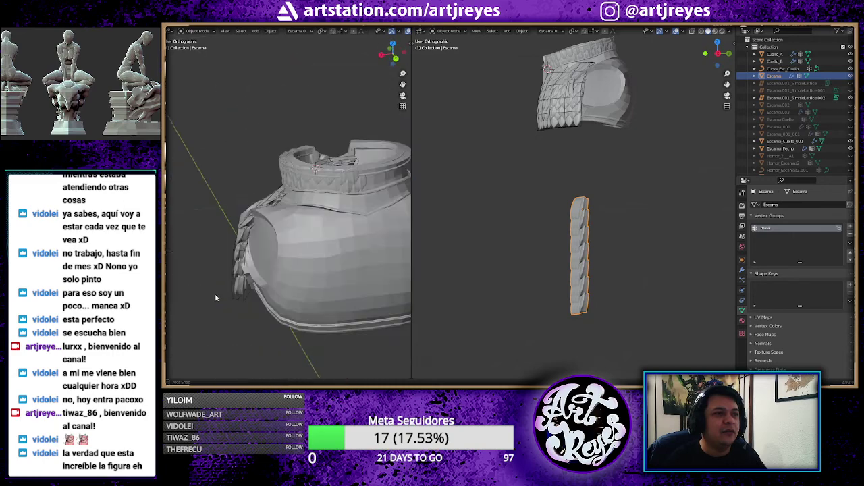
- Select Escama_Cuello.001 and review its Array and Curve modifiers around the collar
{"action": "left_click", "coordinate": [356, 183]}
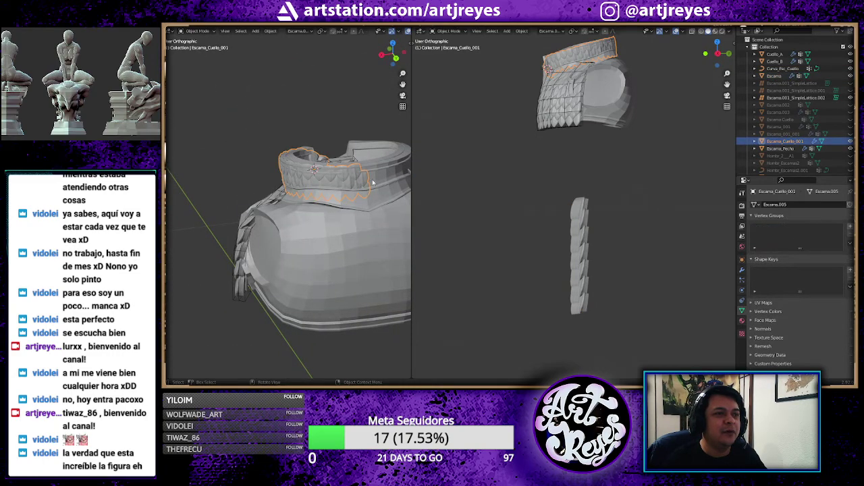
{"action": "left_click", "coordinate": [742, 270]}
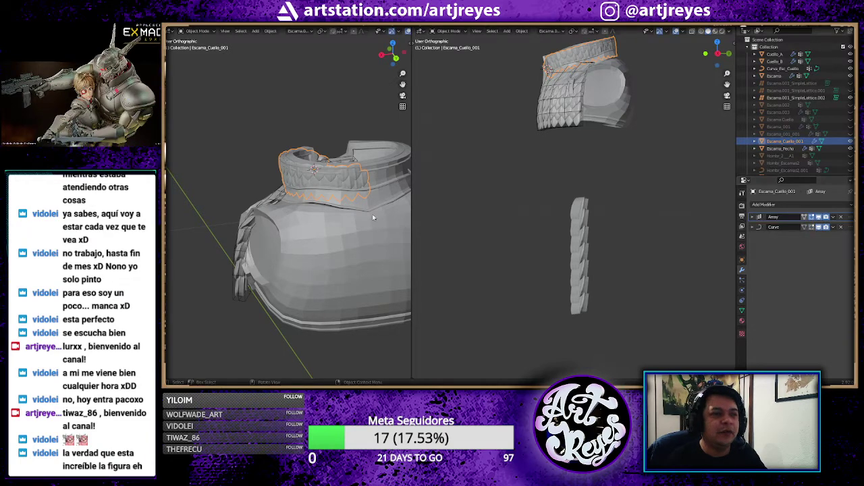
{"action": "mouse_move", "coordinate": [378, 202]}
{"action": "middle_mouse_down"}
{"action": "mouse_move", "coordinate": [183, 192]}
{"action": "mouse_move", "coordinate": [270, 195]}
{"action": "middle_mouse_up"}
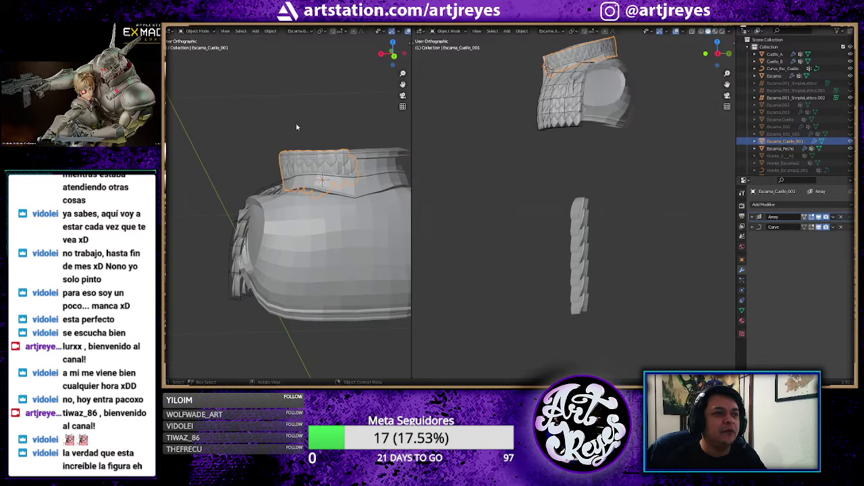
{"action": "scroll", "coordinate": [296, 127], "scroll_direction": "up", "scroll_amount": 2}
{"action": "scroll", "coordinate": [333, 133], "scroll_direction": "up", "scroll_amount": 2}
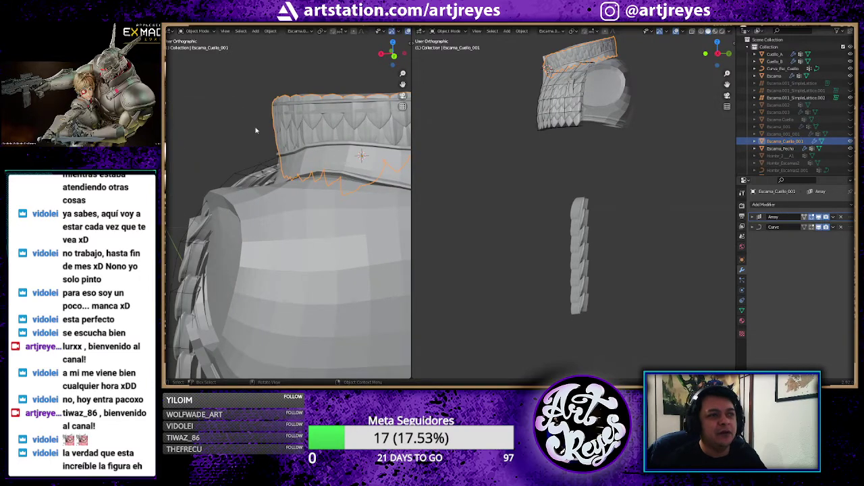
{"action": "middle_click_drag", "start_coordinate": [260, 123], "coordinate": [260, 142]}
- Orbit and zoom both viewports to inspect the flat scale grid and neck scales
{"action": "middle_click_drag", "start_coordinate": [554, 154], "coordinate": [695, 154]}
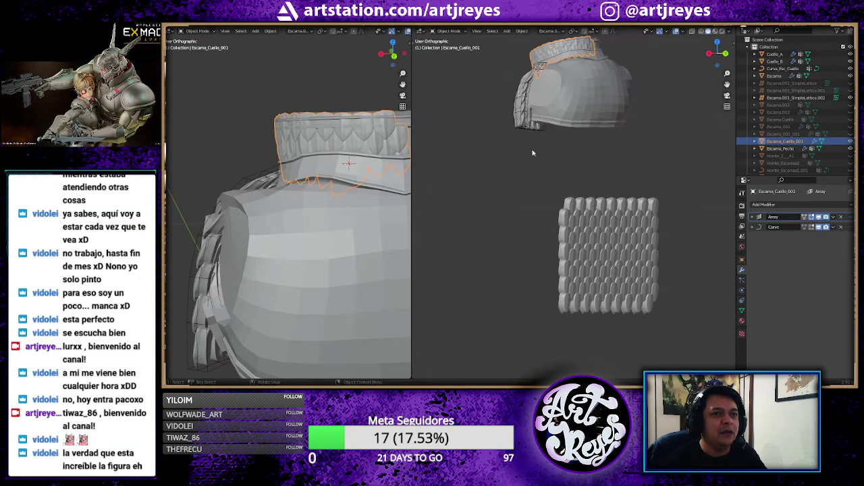
{"action": "mouse_move", "coordinate": [257, 162]}
{"action": "middle_mouse_down"}
{"action": "mouse_move", "coordinate": [308, 148]}
{"action": "mouse_move", "coordinate": [258, 131]}
{"action": "middle_mouse_up"}
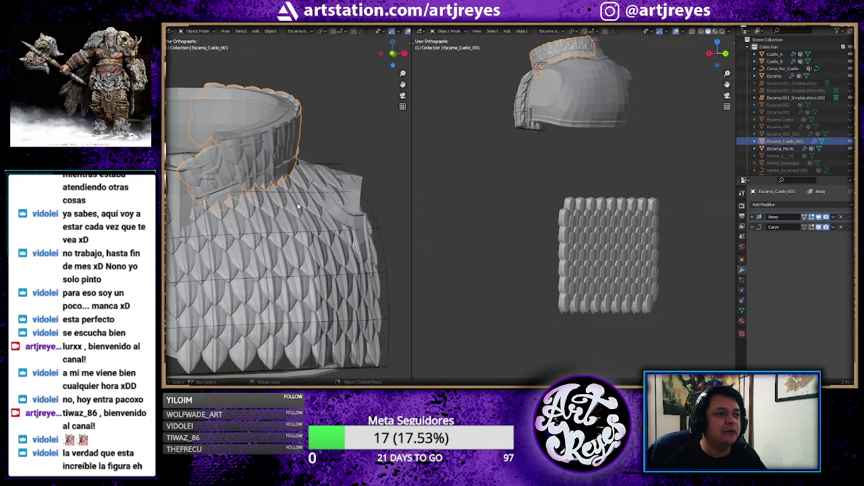
{"action": "mouse_move", "coordinate": [299, 207]}
{"action": "middle_mouse_down"}
{"action": "mouse_move", "coordinate": [294, 194]}
{"action": "mouse_move", "coordinate": [283, 196]}
{"action": "middle_mouse_up"}
{"action": "scroll", "coordinate": [295, 200], "scroll_direction": "down", "scroll_amount": 2}
{"action": "scroll", "coordinate": [284, 199], "scroll_direction": "down", "scroll_amount": 3}
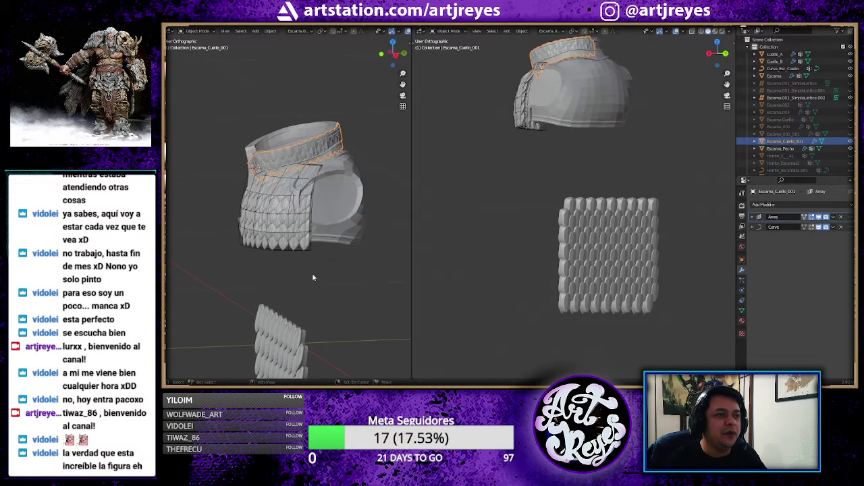
{"action": "middle_click_drag", "start_coordinate": [313, 277], "coordinate": [324, 230], "text": "shift"}
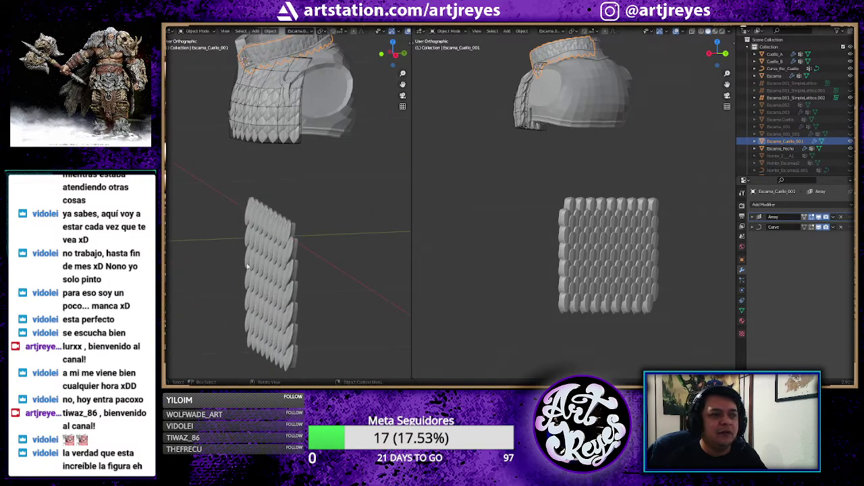
{"action": "middle_click_drag", "start_coordinate": [248, 202], "coordinate": [309, 200]}
{"action": "scroll", "coordinate": [289, 201], "scroll_direction": "up", "scroll_amount": 2}
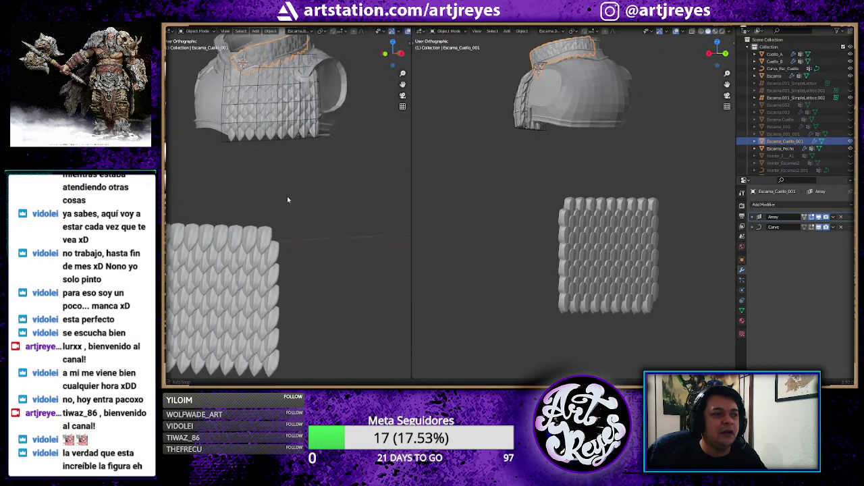
{"action": "middle_click_drag", "start_coordinate": [493, 226], "coordinate": [566, 231]}
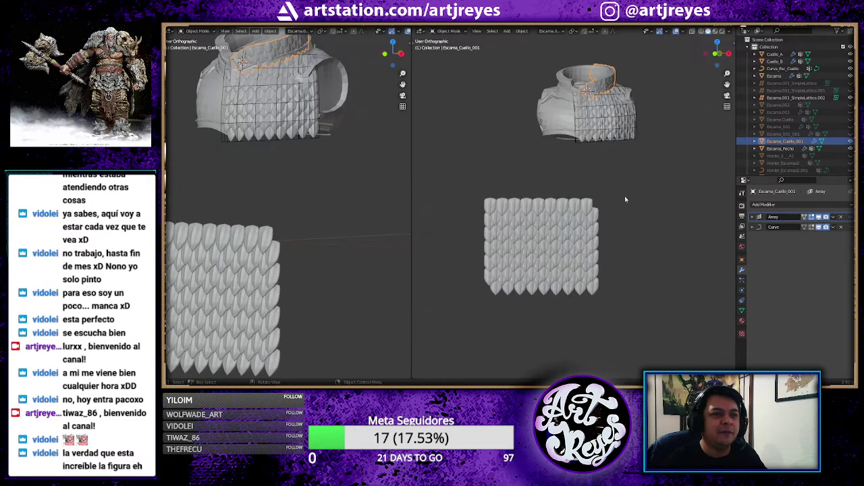
- Select the flat Escama grid, undo the Array.002 X offset change, and enter Edit Mode
{"action": "left_click", "coordinate": [566, 232]}
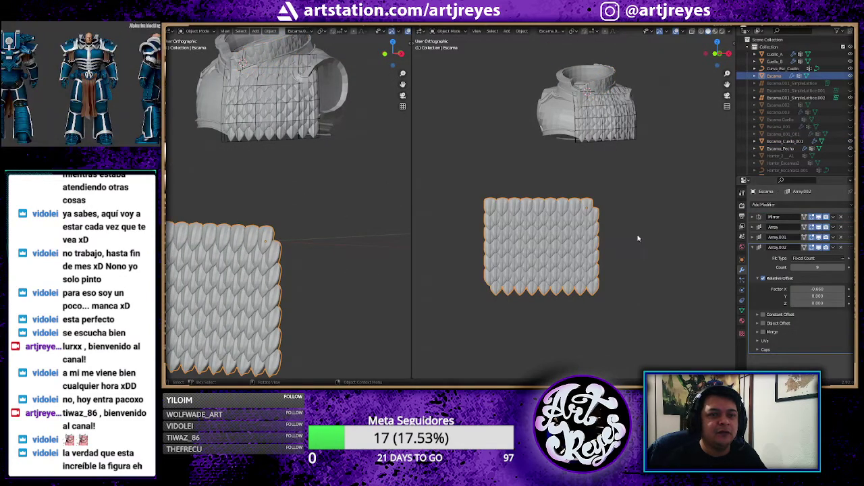
{"action": "key", "text": "ctrl+z"}
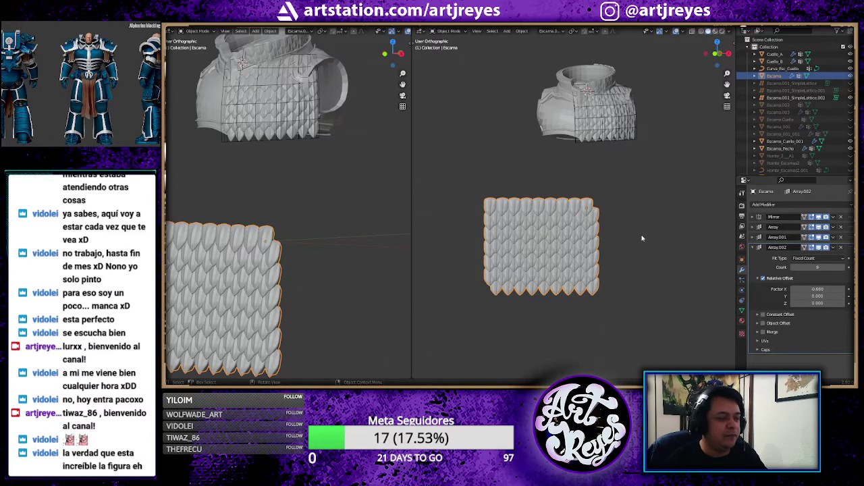
{"action": "key", "text": "Tab"}
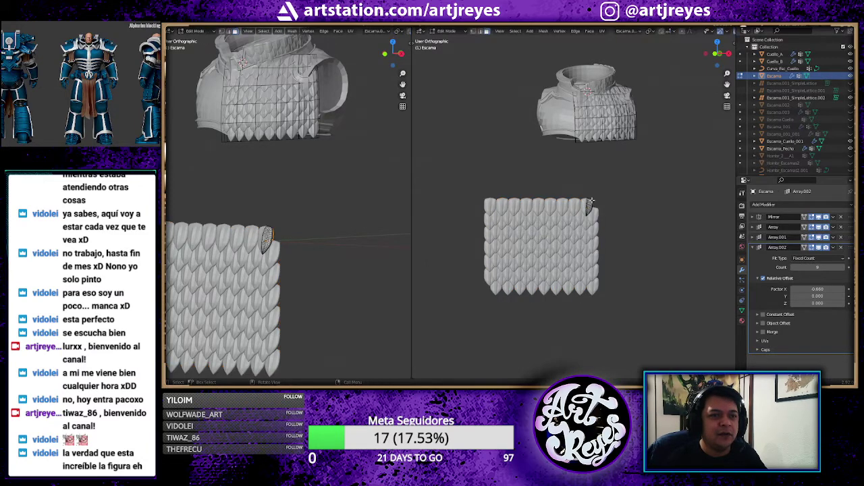
{"action": "scroll", "coordinate": [588, 208], "scroll_direction": "up", "scroll_amount": 7}
{"action": "scroll", "coordinate": [581, 211], "scroll_direction": "up", "scroll_amount": 1}
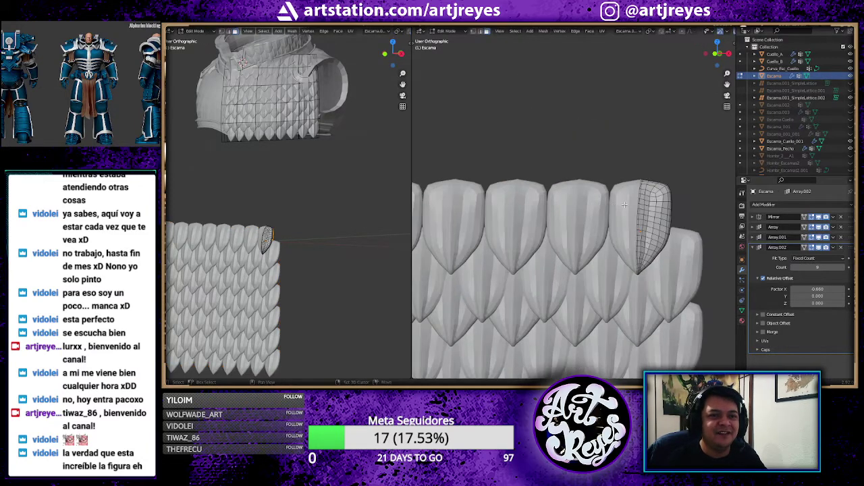
{"action": "scroll", "coordinate": [574, 214], "scroll_direction": "down", "scroll_amount": 1}
- Deselect the scale's faces and orbit around the base scale to face the array
{"action": "mouse_move", "coordinate": [574, 215]}
{"action": "middle_mouse_down"}
{"action": "mouse_move", "coordinate": [491, 216]}
{"action": "mouse_move", "coordinate": [476, 201]}
{"action": "middle_mouse_up"}
{"action": "left_click", "coordinate": [473, 197]}
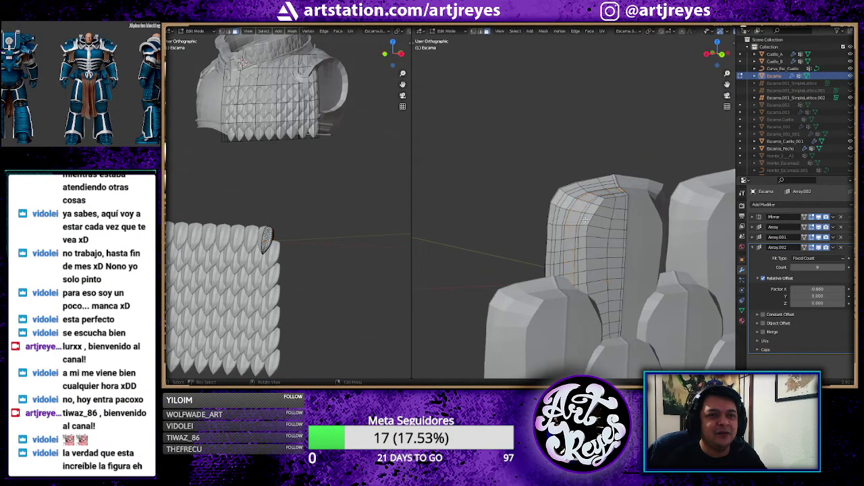
{"action": "mouse_move", "coordinate": [612, 243]}
{"action": "middle_mouse_down"}
{"action": "mouse_move", "coordinate": [629, 201]}
{"action": "mouse_move", "coordinate": [544, 207]}
{"action": "middle_mouse_up"}
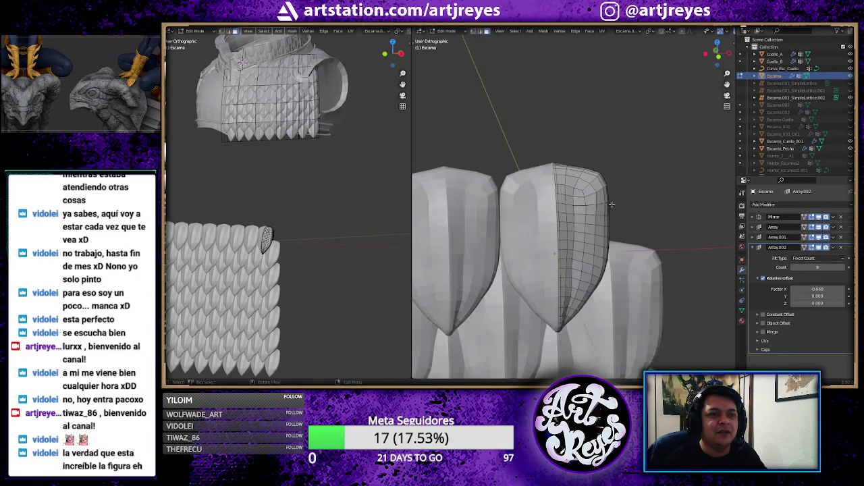
{"action": "scroll", "coordinate": [647, 208], "scroll_direction": "down", "scroll_amount": 2}
{"action": "scroll", "coordinate": [649, 206], "scroll_direction": "down", "scroll_amount": 2}
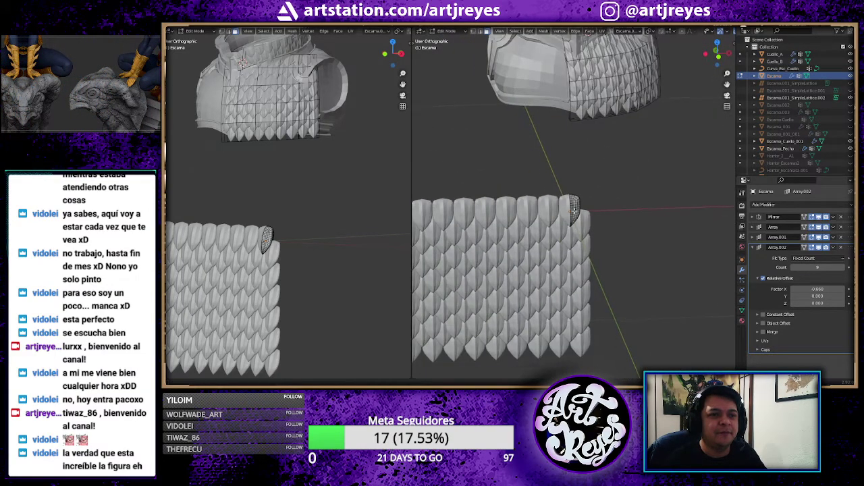
{"action": "scroll", "coordinate": [652, 204], "scroll_direction": "down", "scroll_amount": 1}
{"action": "middle_click_drag", "start_coordinate": [652, 204], "coordinate": [647, 195]}
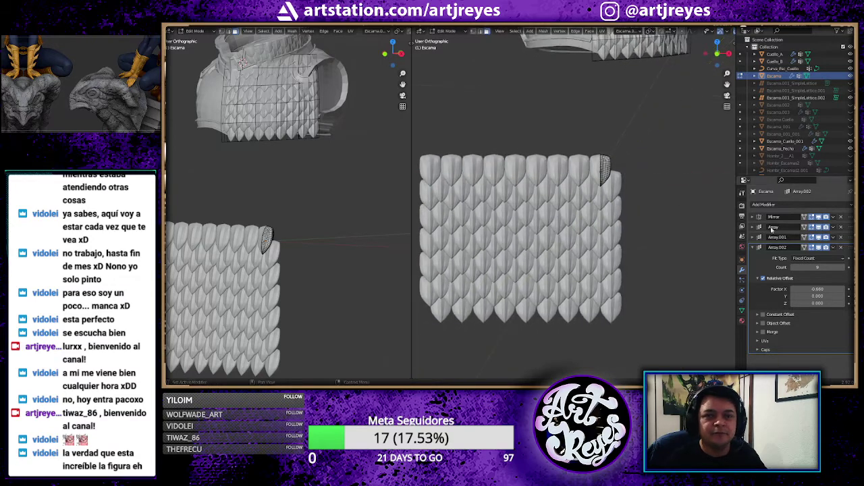
- Hide the three Array modifiers and the Mirror in the viewport, leaving one scale
{"action": "left_click", "coordinate": [753, 248]}
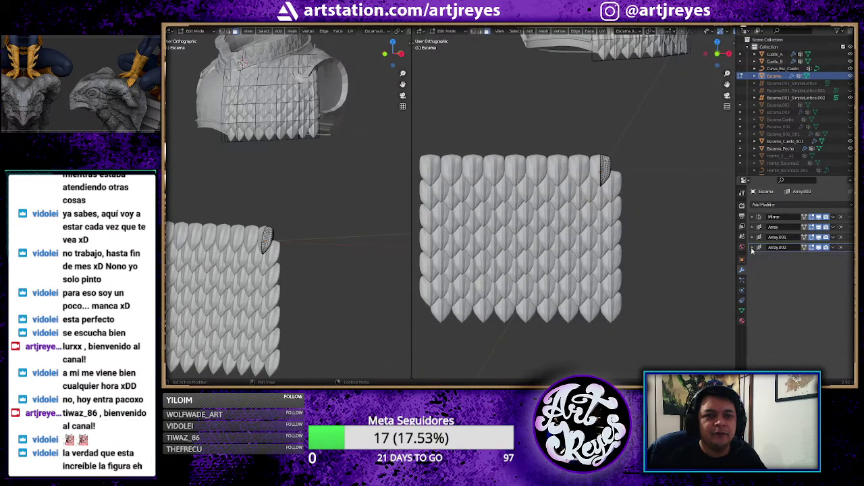
{"action": "left_click", "coordinate": [819, 247]}
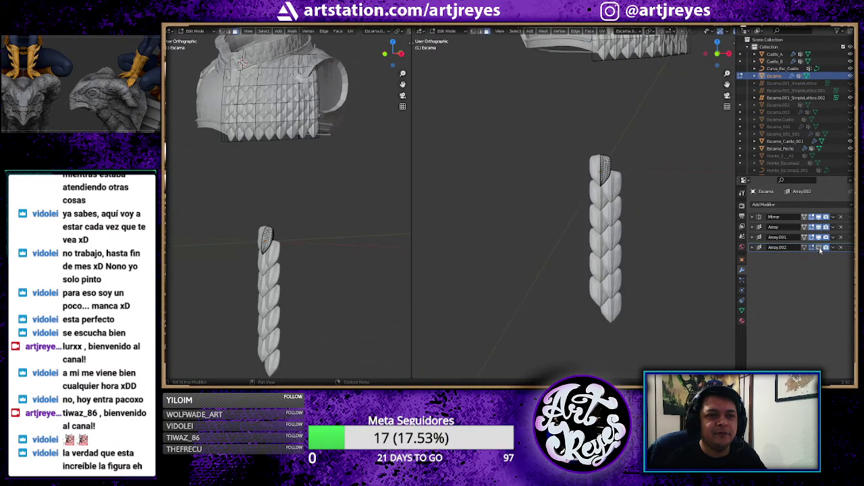
{"action": "left_click", "coordinate": [819, 248]}
{"action": "left_click", "coordinate": [819, 248]}
{"action": "left_click", "coordinate": [819, 248]}
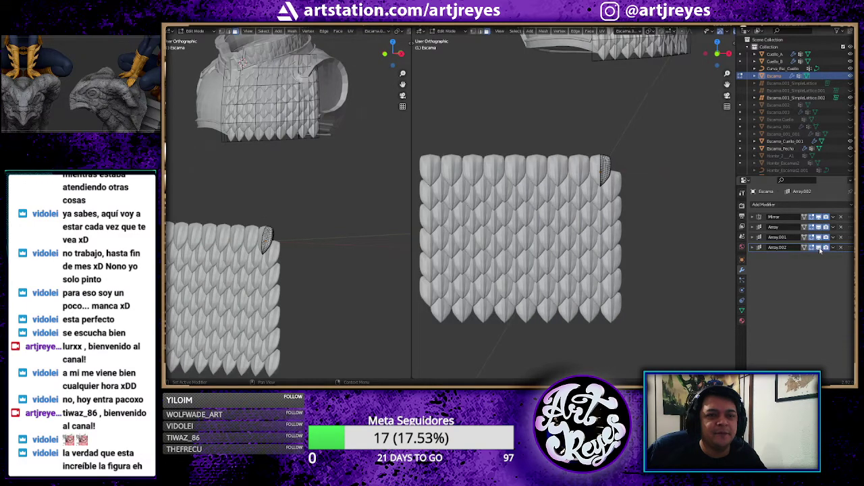
{"action": "left_click", "coordinate": [819, 247]}
{"action": "left_click", "coordinate": [819, 237]}
{"action": "left_click", "coordinate": [819, 228]}
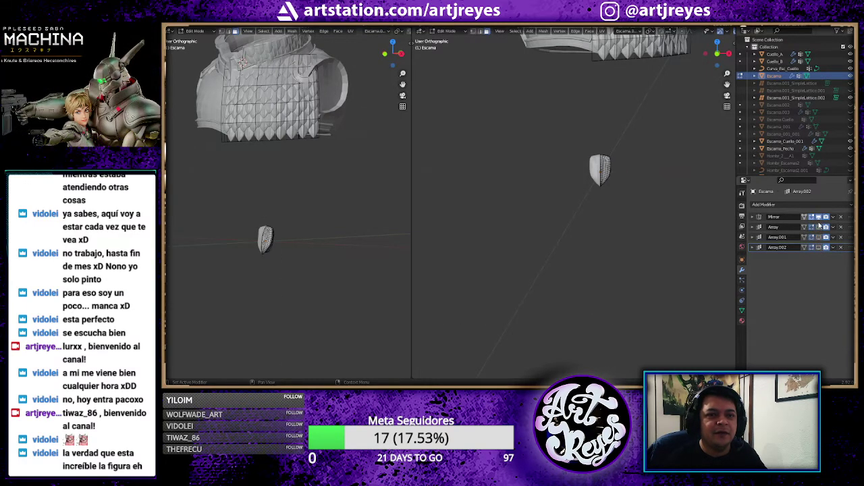
{"action": "left_click", "coordinate": [819, 217]}
- Frame the single base scale and orbit around it with nothing selected
{"action": "middle_click_drag", "start_coordinate": [631, 161], "coordinate": [619, 179]}
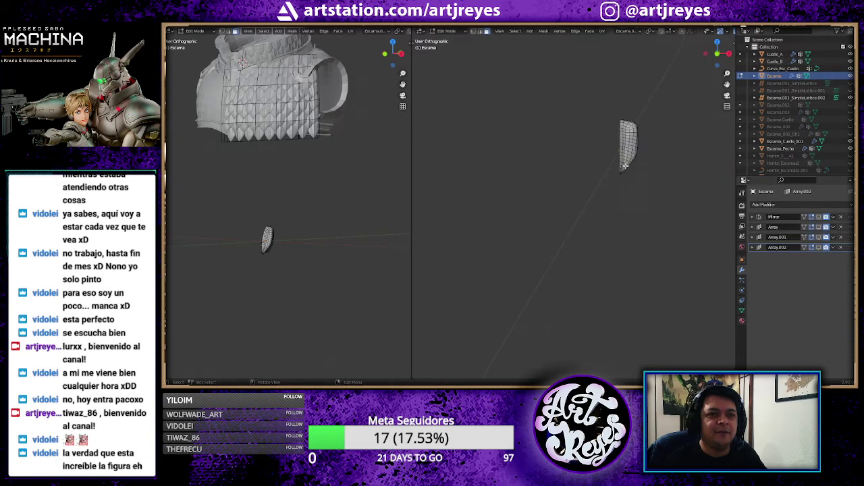
{"action": "key", "text": "a"}
{"action": "key", "text": "KP_Decimal"}
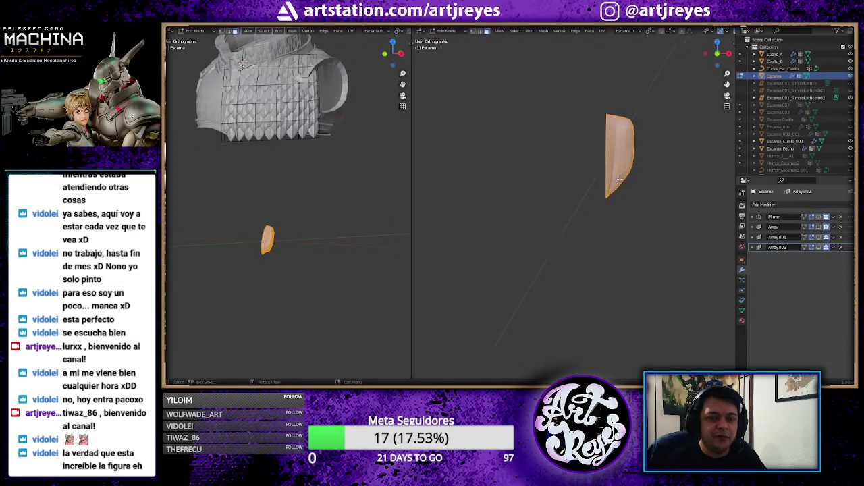
{"action": "key", "text": "alt+a"}
{"action": "scroll", "coordinate": [620, 179], "scroll_direction": "down", "scroll_amount": 3}
{"action": "mouse_move", "coordinate": [643, 180]}
{"action": "middle_mouse_down"}
{"action": "mouse_move", "coordinate": [687, 198]}
{"action": "mouse_move", "coordinate": [558, 206]}
{"action": "middle_mouse_up"}
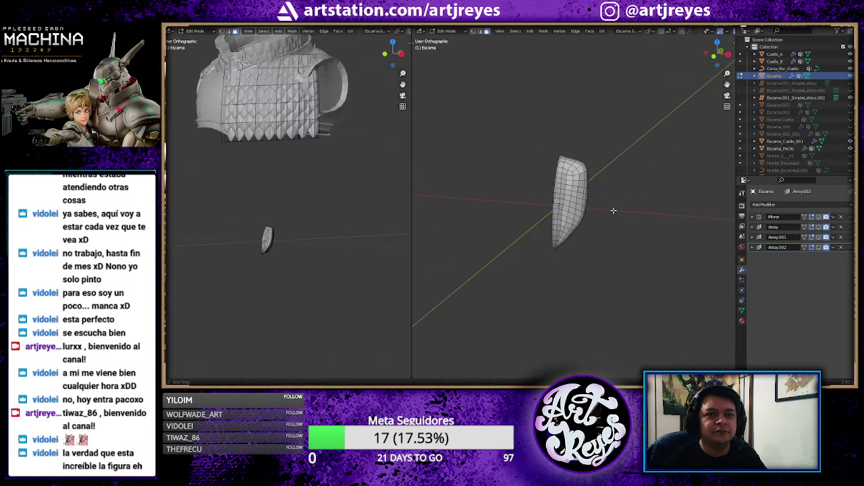
- Show Mirror and all three Arrays in Edit Mode, exit Edit Mode, and select Escama_Pecho
{"action": "left_click", "coordinate": [820, 217]}
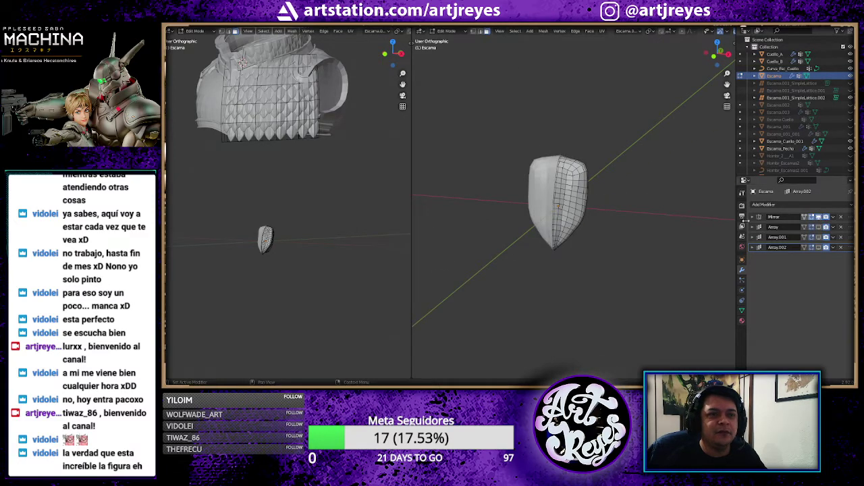
{"action": "scroll", "coordinate": [619, 186], "scroll_direction": "down", "scroll_amount": 5}
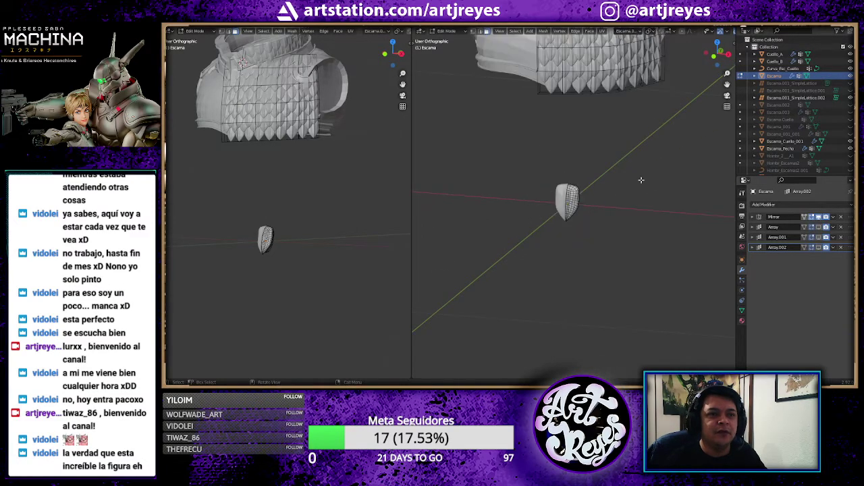
{"action": "left_click", "coordinate": [819, 228]}
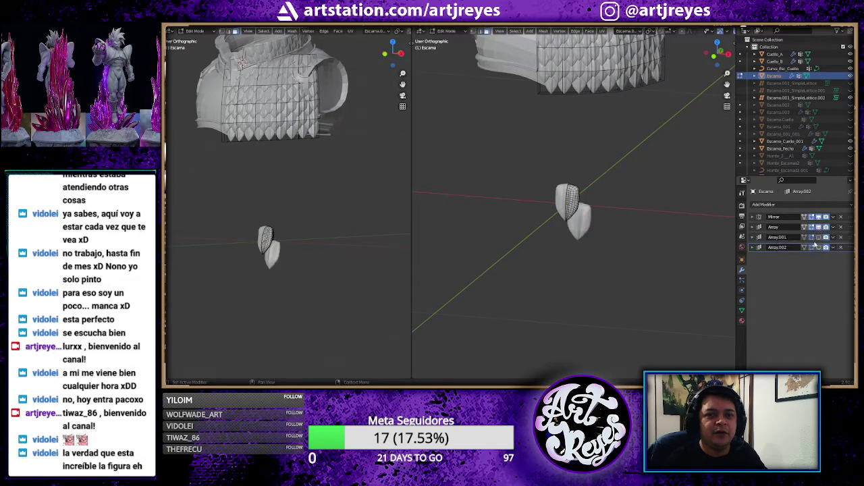
{"action": "left_click", "coordinate": [819, 237]}
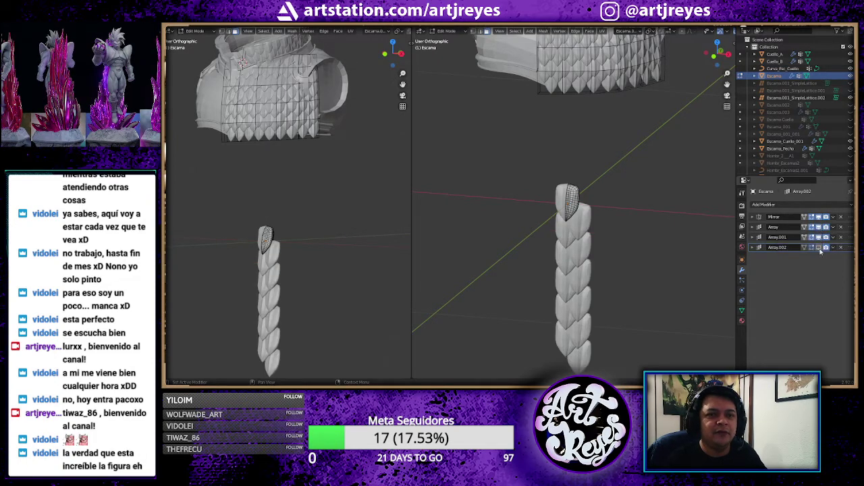
{"action": "left_click", "coordinate": [819, 248]}
{"action": "scroll", "coordinate": [587, 252], "scroll_direction": "down", "scroll_amount": 4}
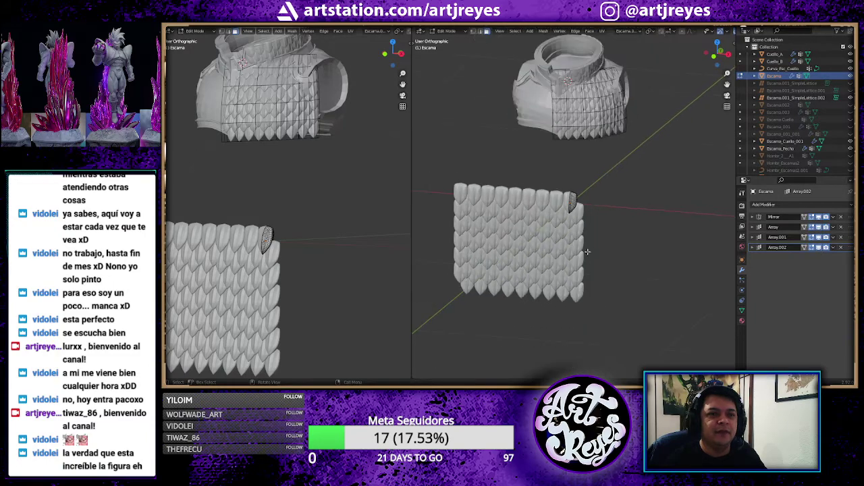
{"action": "mouse_move", "coordinate": [586, 252]}
{"action": "middle_mouse_down"}
{"action": "mouse_move", "coordinate": [489, 241]}
{"action": "mouse_move", "coordinate": [522, 162]}
{"action": "mouse_move", "coordinate": [493, 213]}
{"action": "middle_mouse_up"}
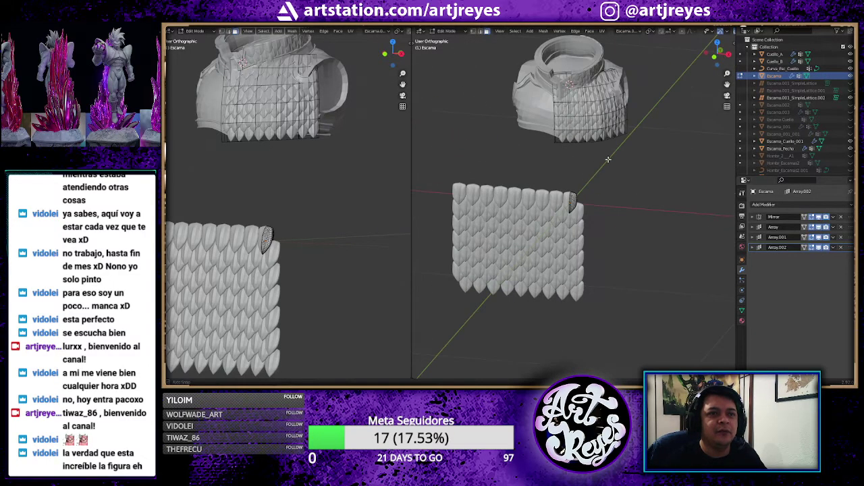
{"action": "key", "text": "Tab"}
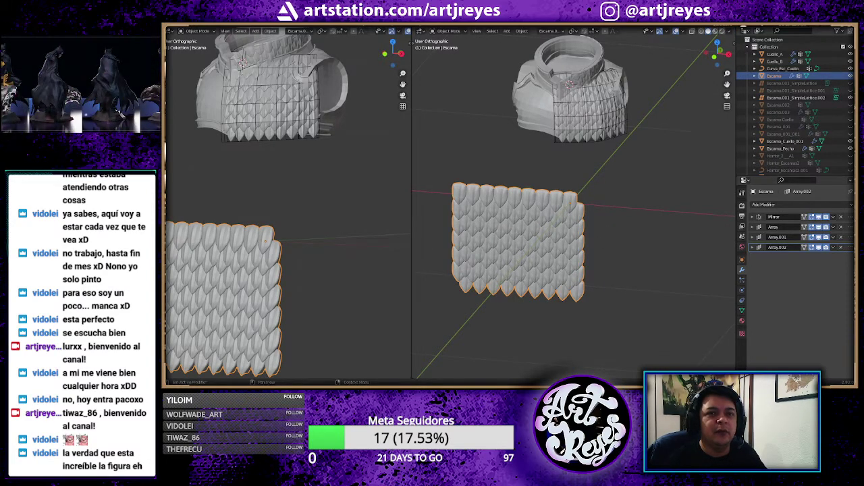
{"action": "left_click", "coordinate": [598, 106]}
- Frame and orbit the Escama_Pecho chest scales, then switch over to ZBrush
{"action": "key", "text": "KP_Decimal"}
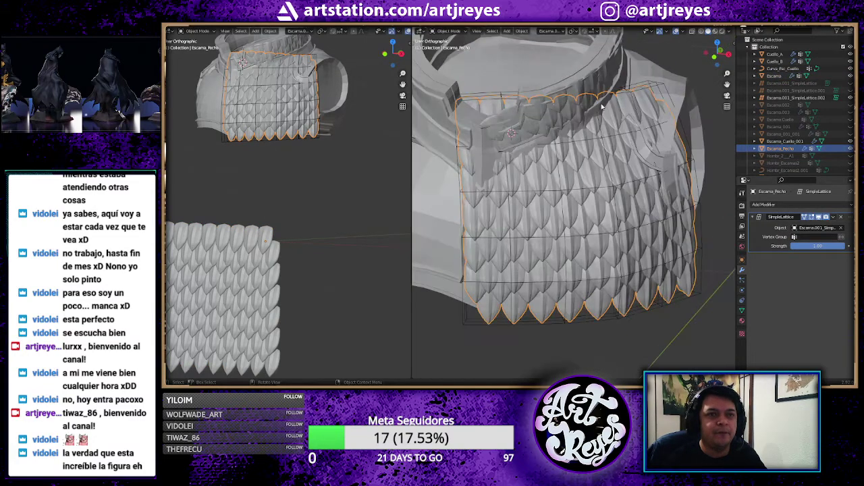
{"action": "mouse_move", "coordinate": [626, 156]}
{"action": "middle_mouse_down"}
{"action": "mouse_move", "coordinate": [587, 118]}
{"action": "mouse_move", "coordinate": [654, 102]}
{"action": "mouse_move", "coordinate": [554, 164]}
{"action": "mouse_move", "coordinate": [666, 129]}
{"action": "mouse_move", "coordinate": [595, 145]}
{"action": "middle_mouse_up"}
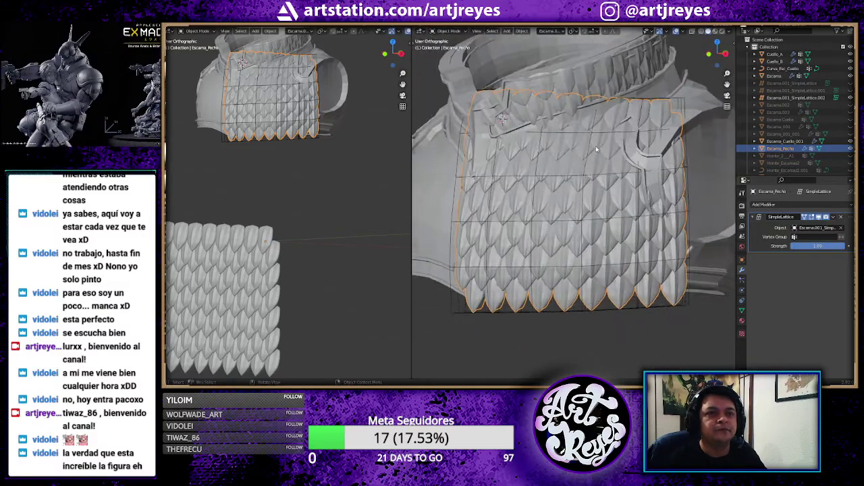
{"action": "left_click", "coordinate": [540, 337]}
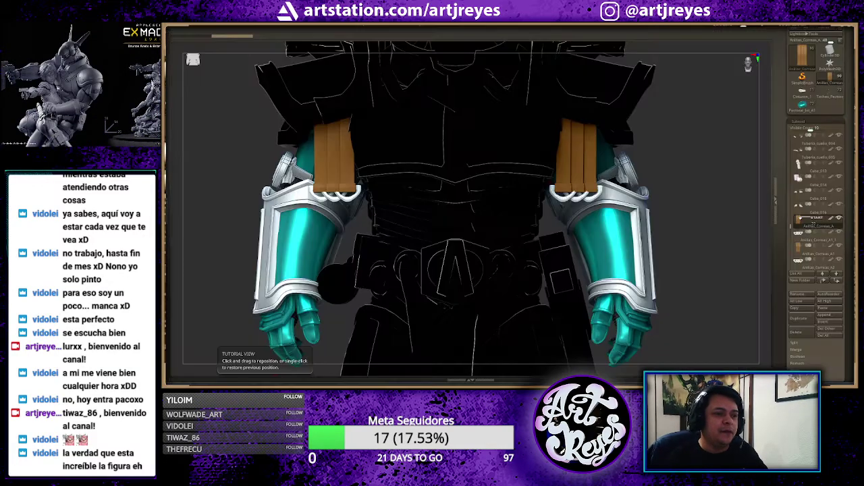
{"action": "key", "text": "alt+Tab"}
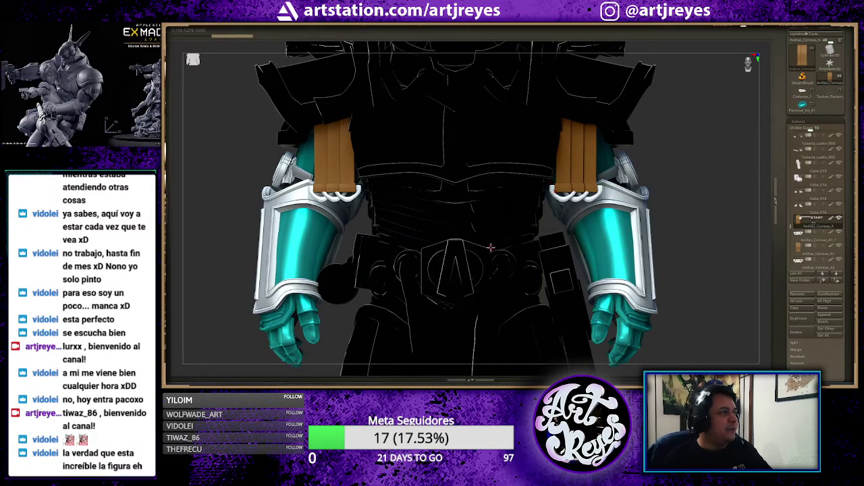